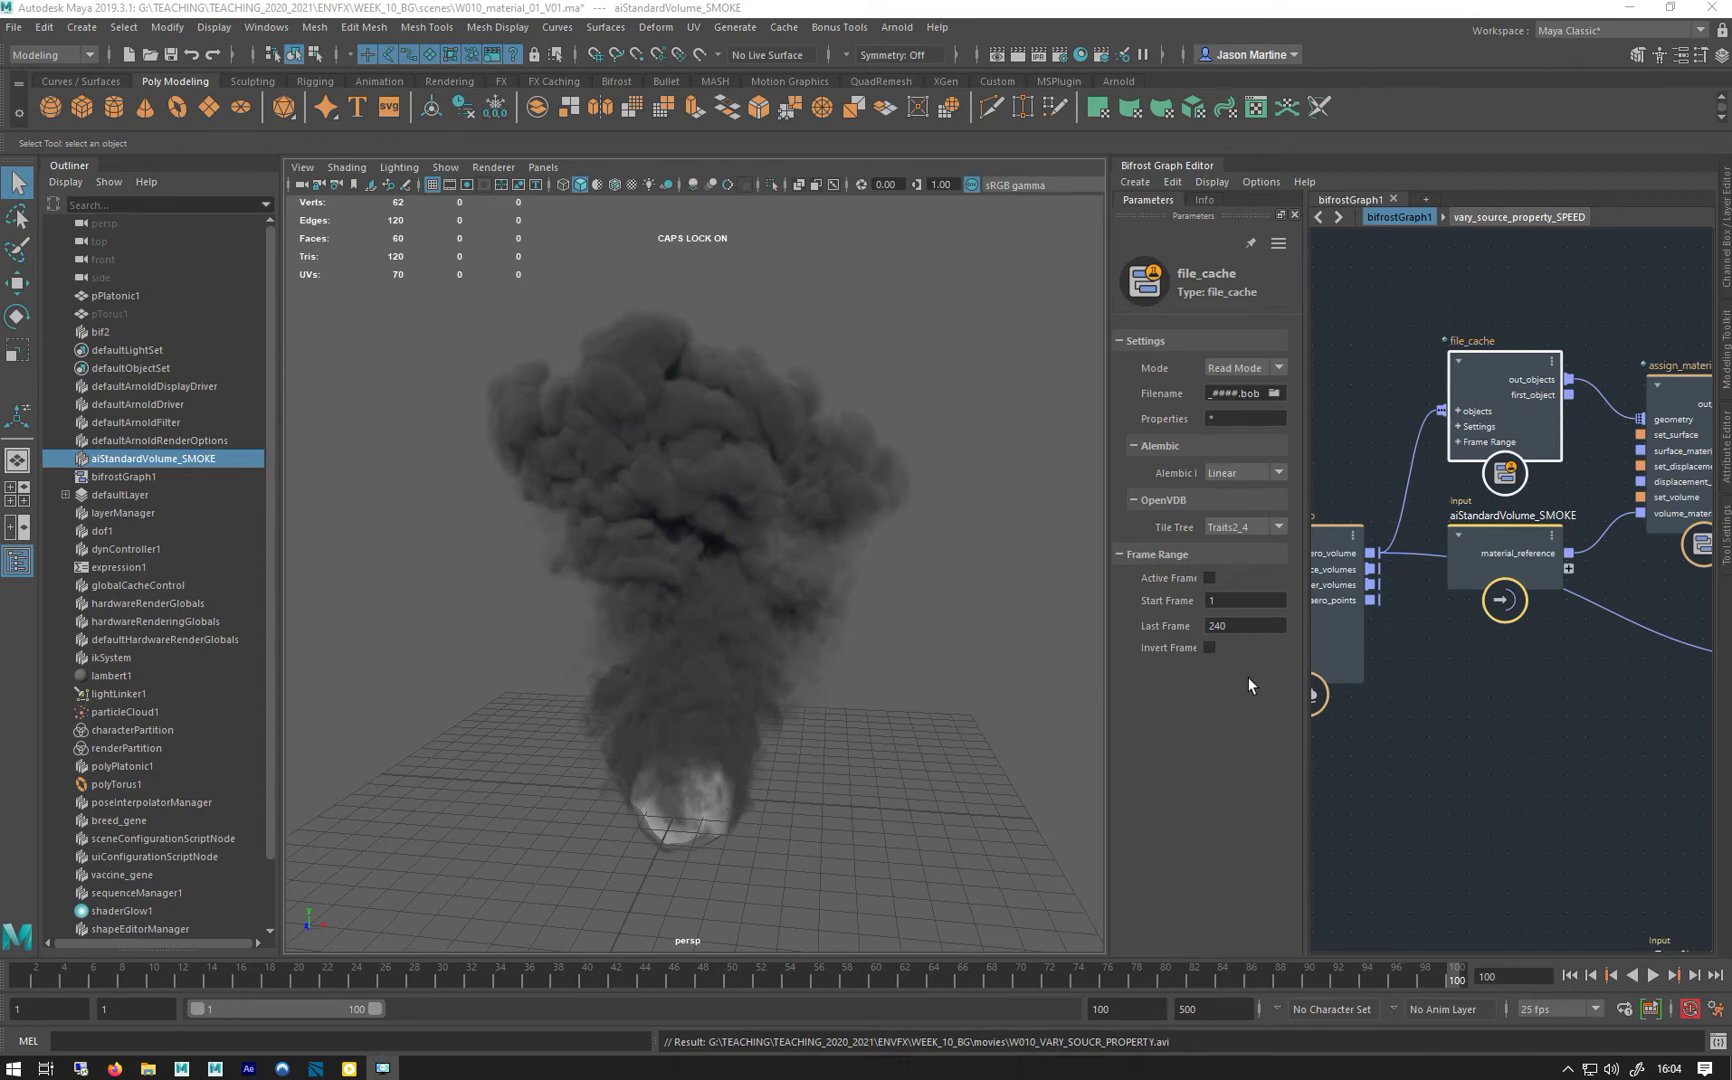
Switch to PotPlayer, play W010_VARY_SOUCR_PROPERTY.avi to review the smoke simulation, and minimize the player.
mouse_move(349, 1068)
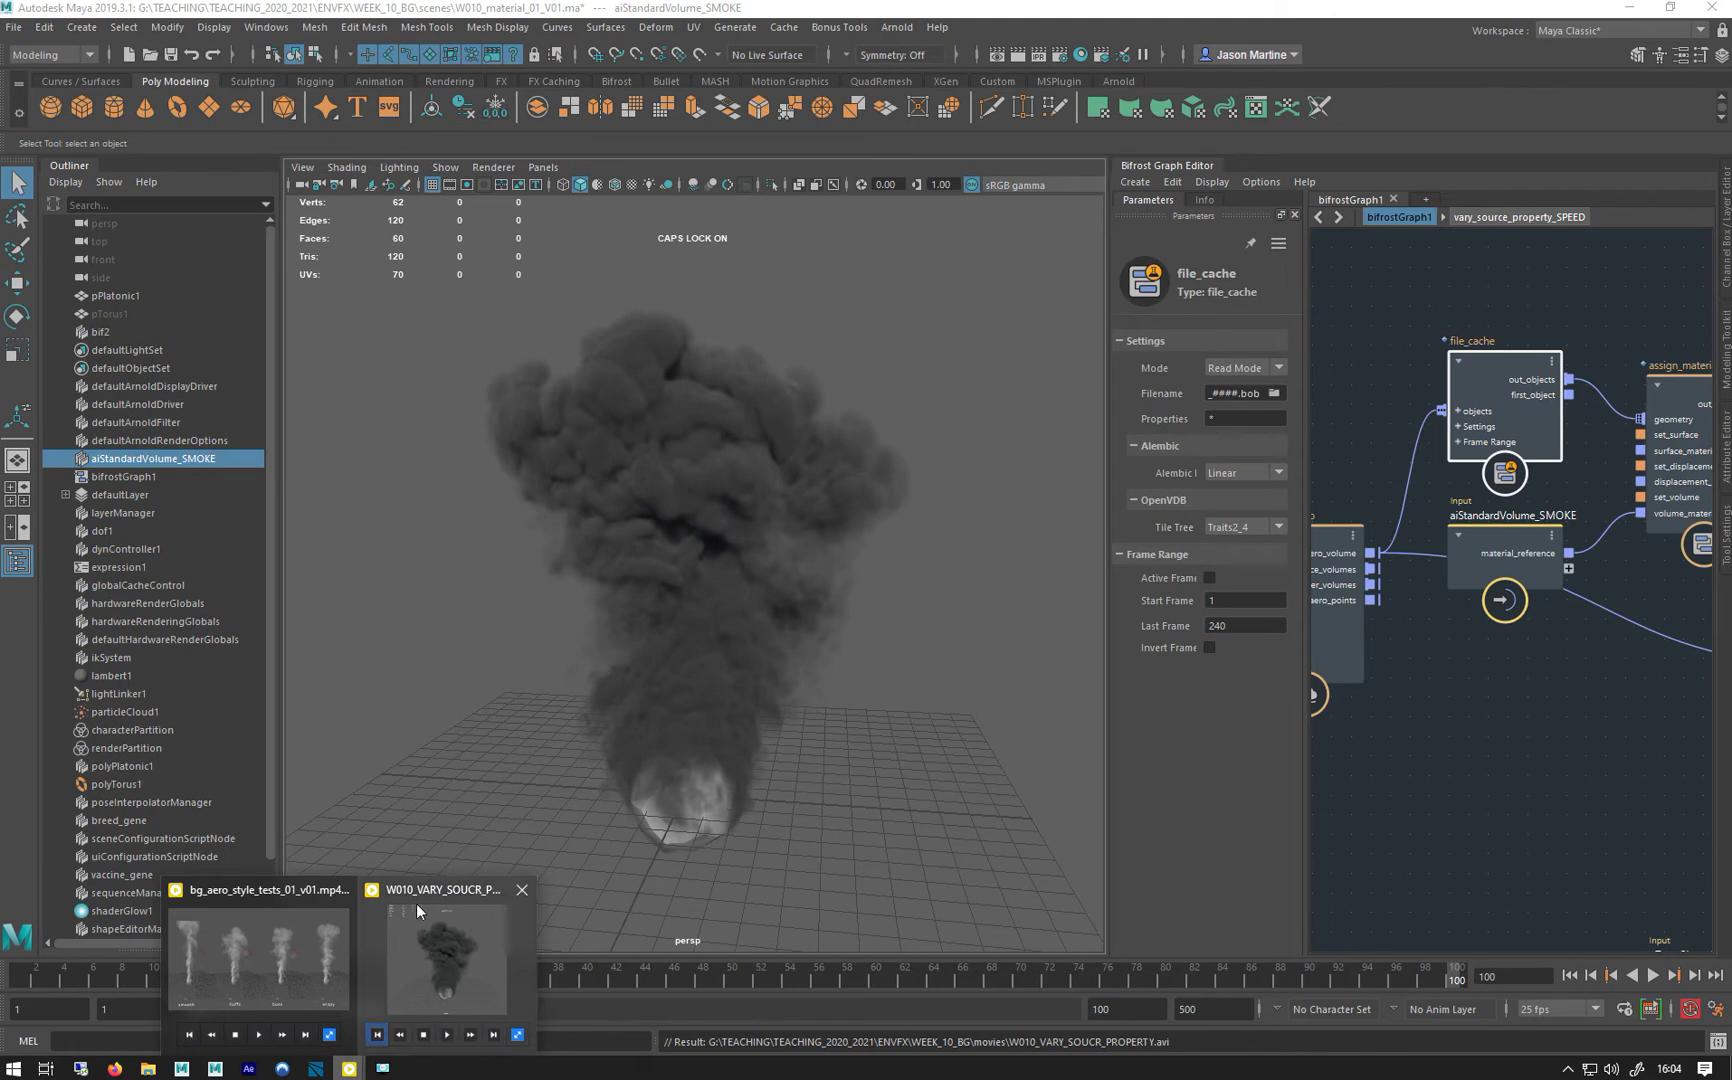
click(470, 930)
click(385, 936)
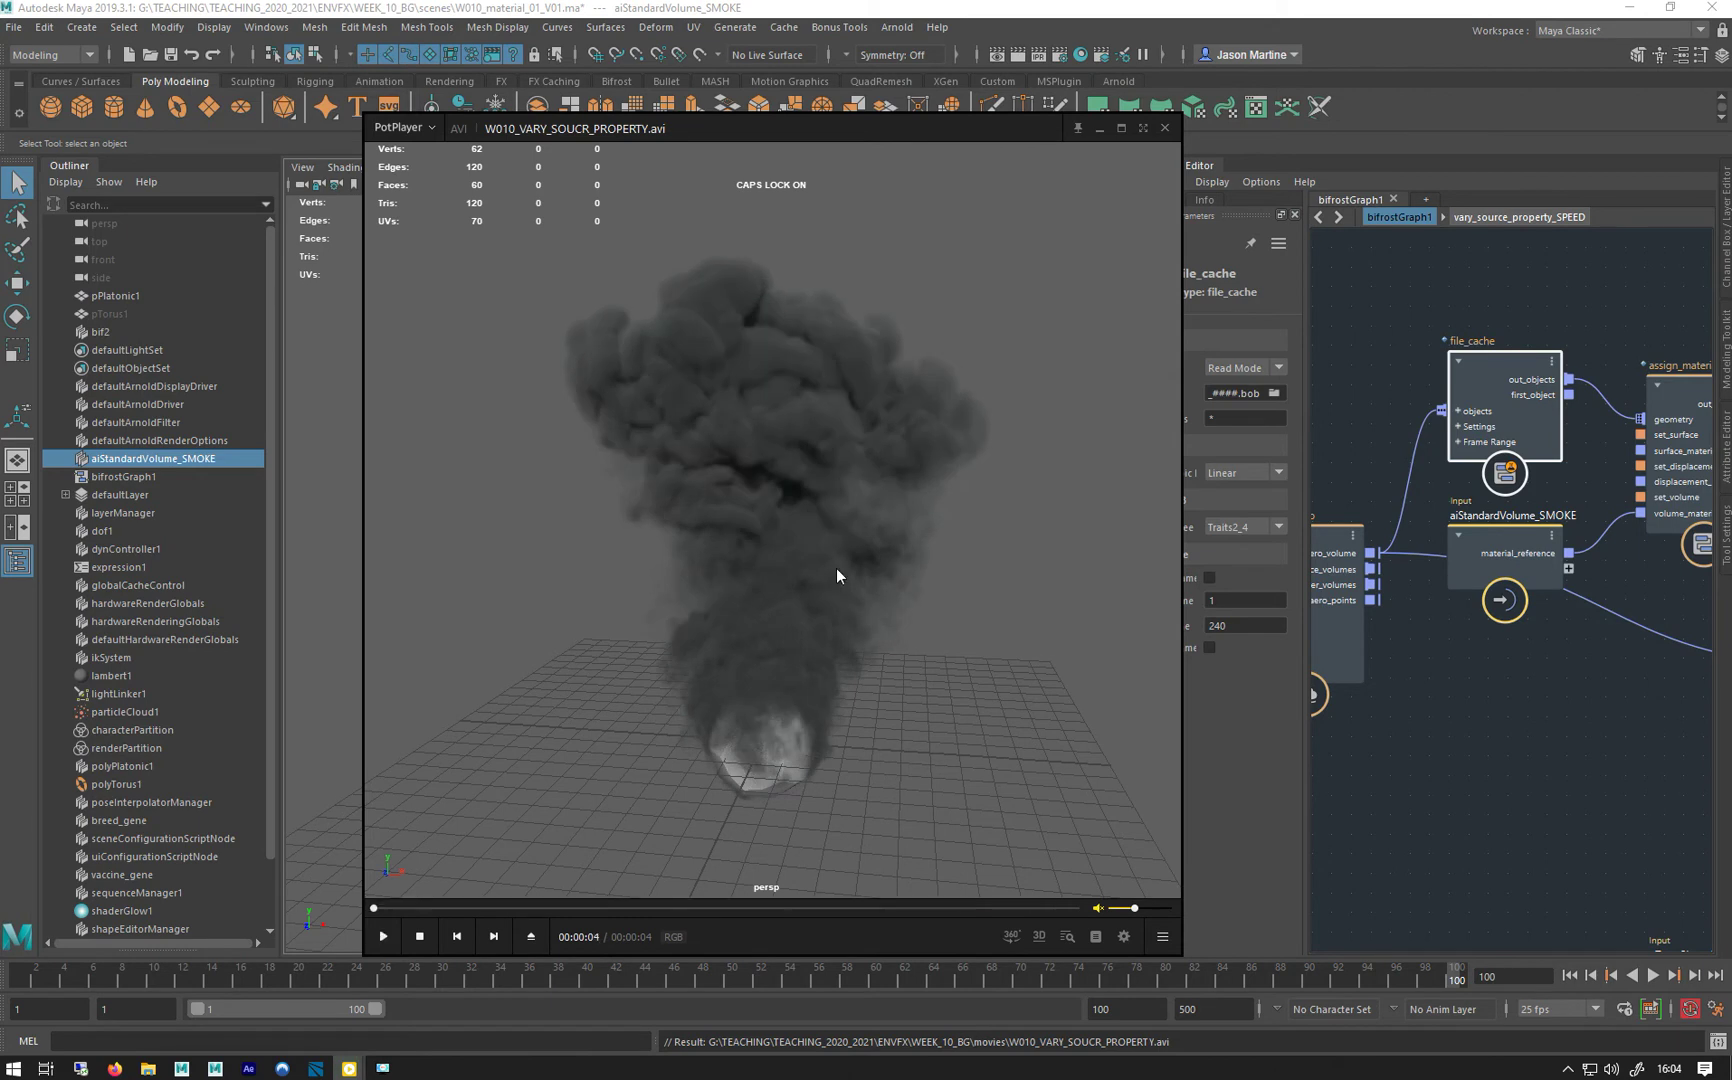
click(382, 936)
click(386, 936)
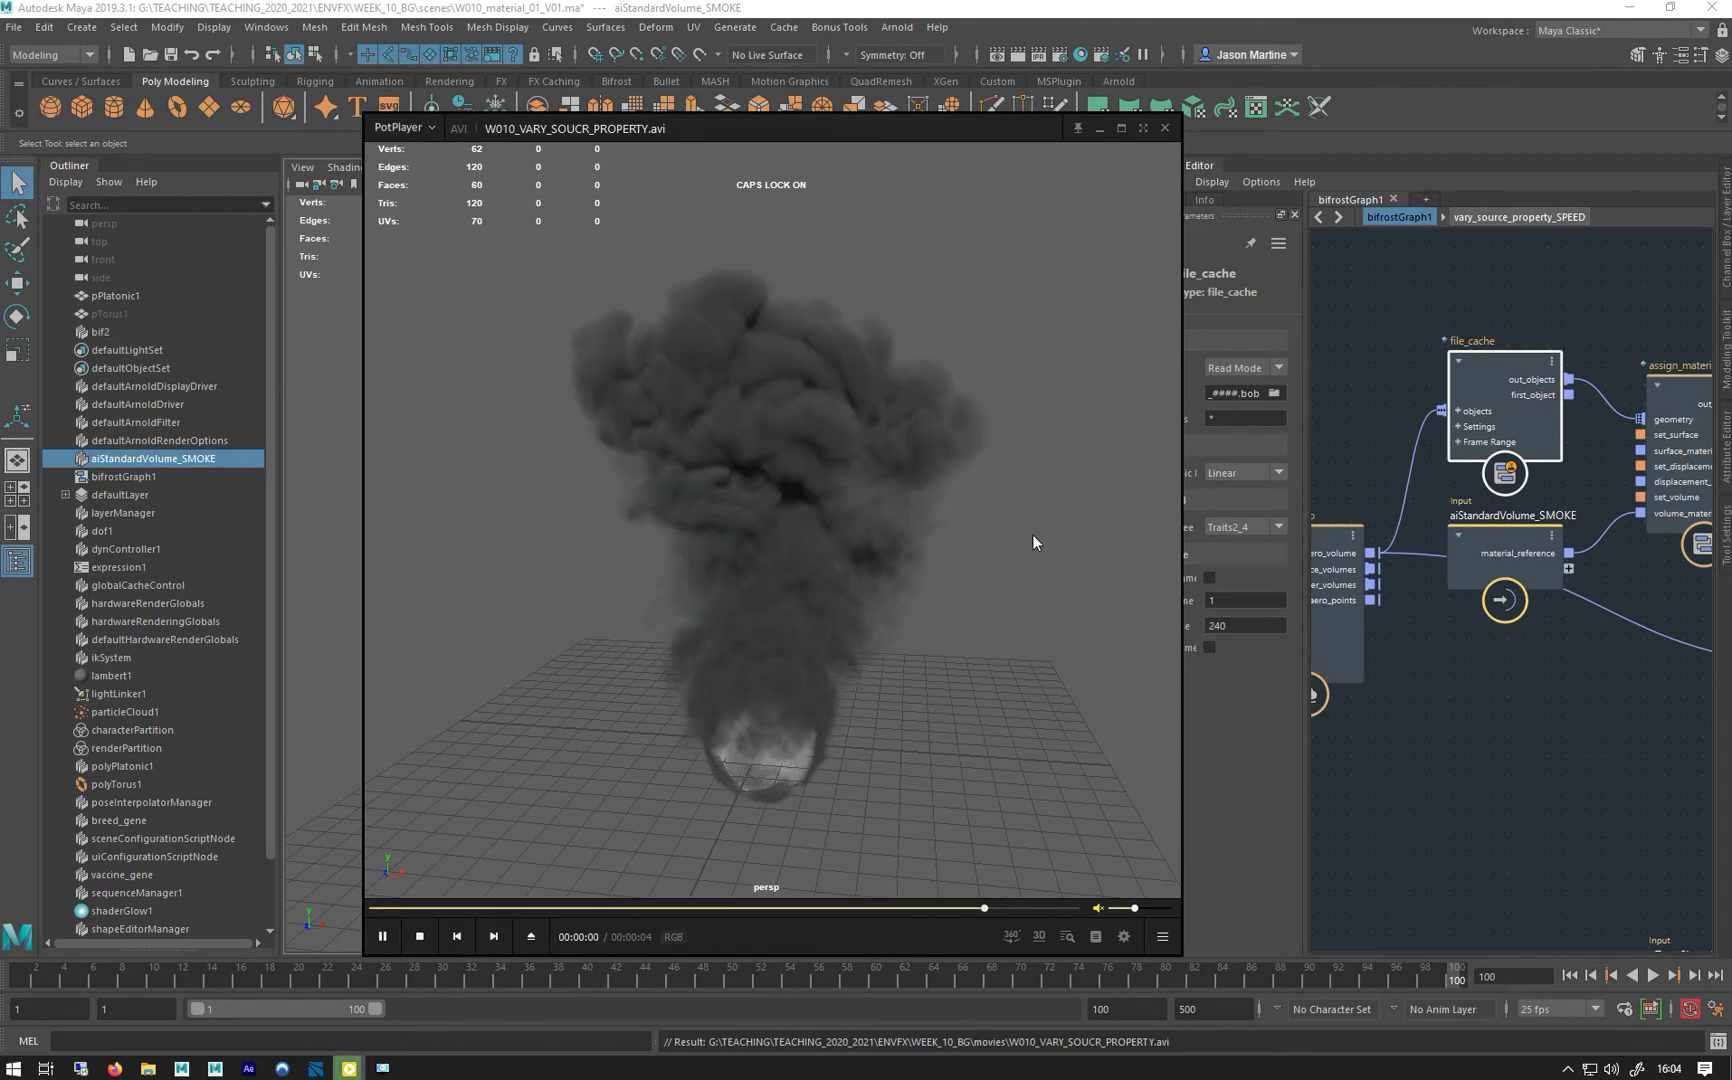
click(1100, 131)
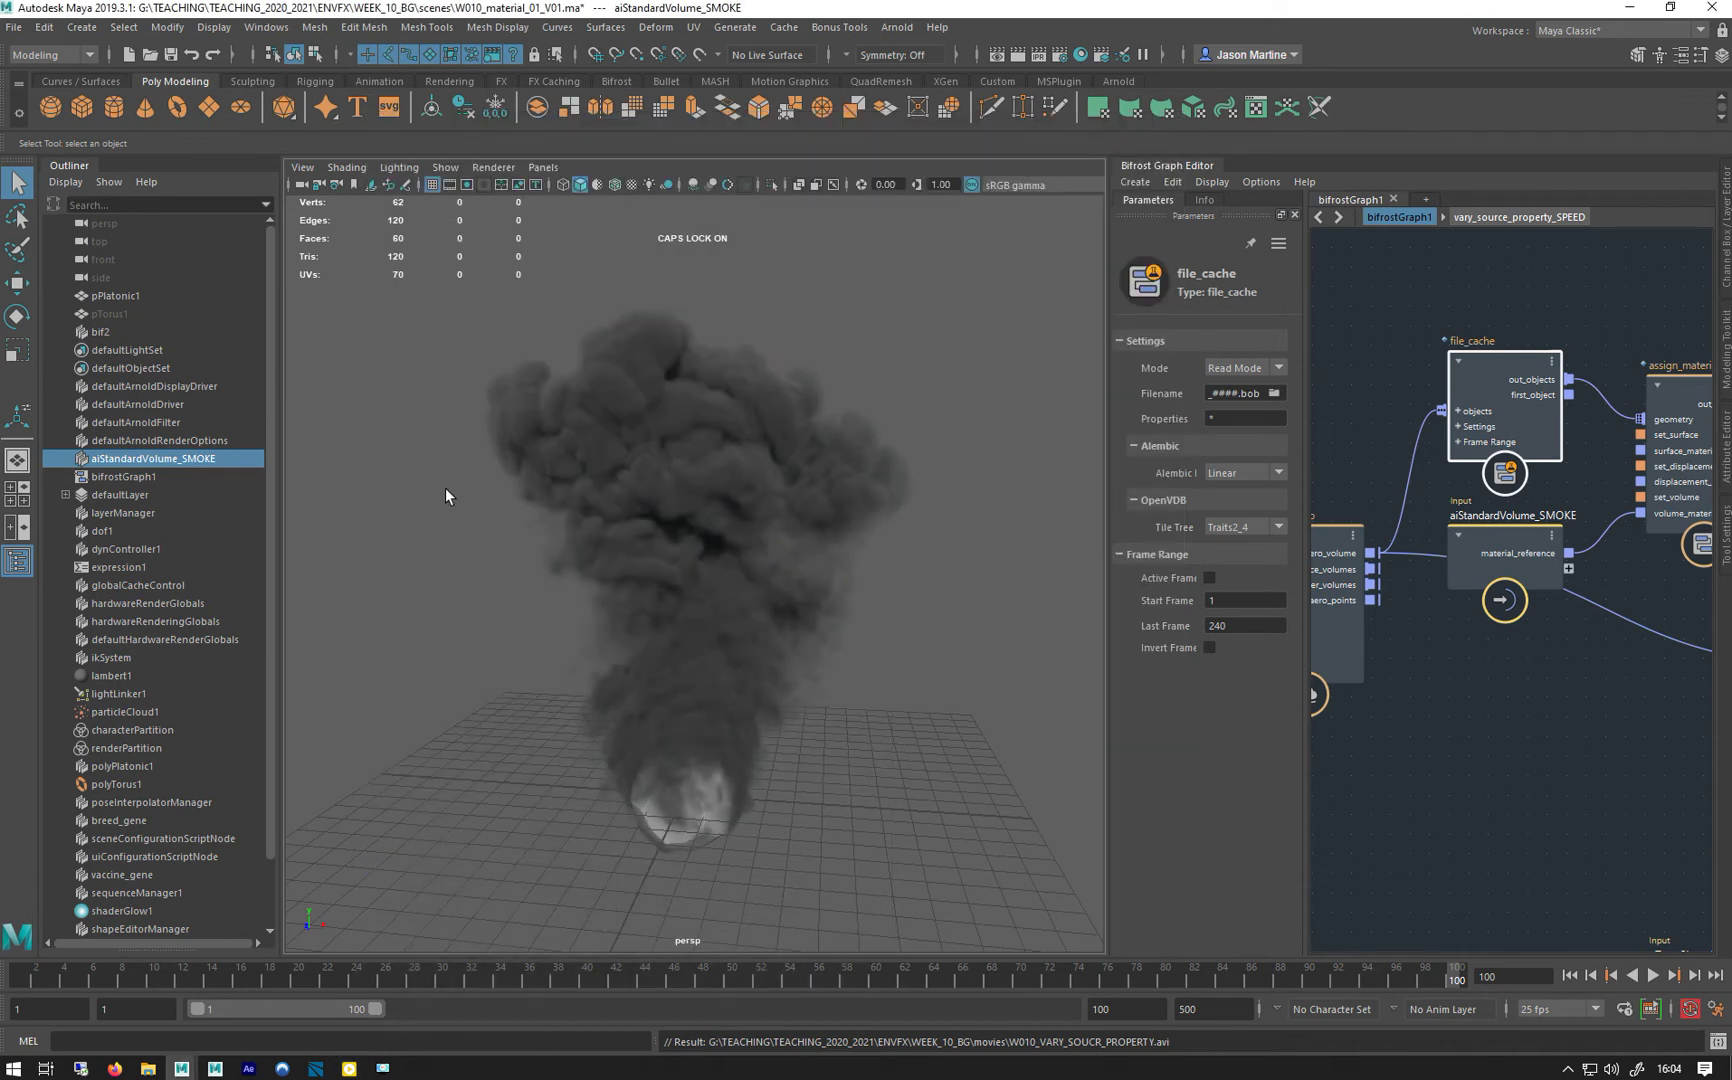
Widen the Bifrost Graph Editor by shrinking the perspective viewport so more of the node network fits.
drag(1106, 554, 849, 554)
middle_drag(1068, 340, 1577, 326)
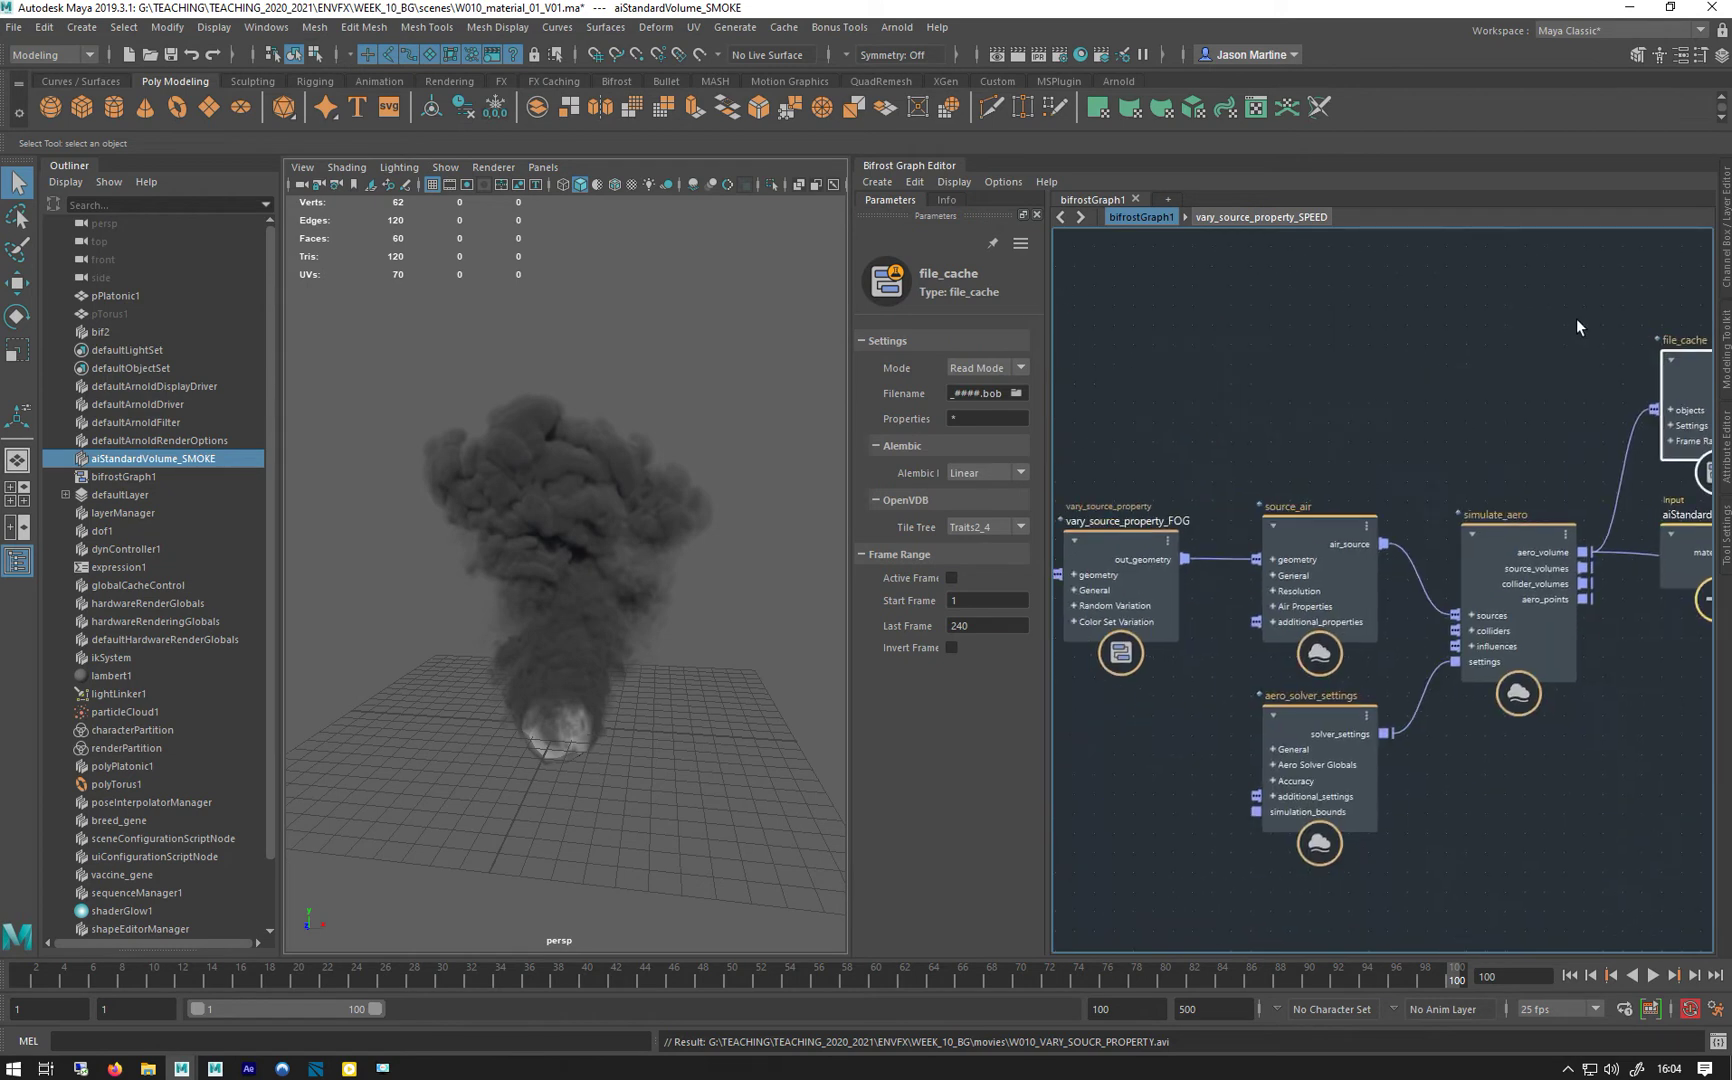
middle_drag(1428, 506, 1496, 325)
click(1137, 548)
middle_drag(1137, 548, 1208, 552)
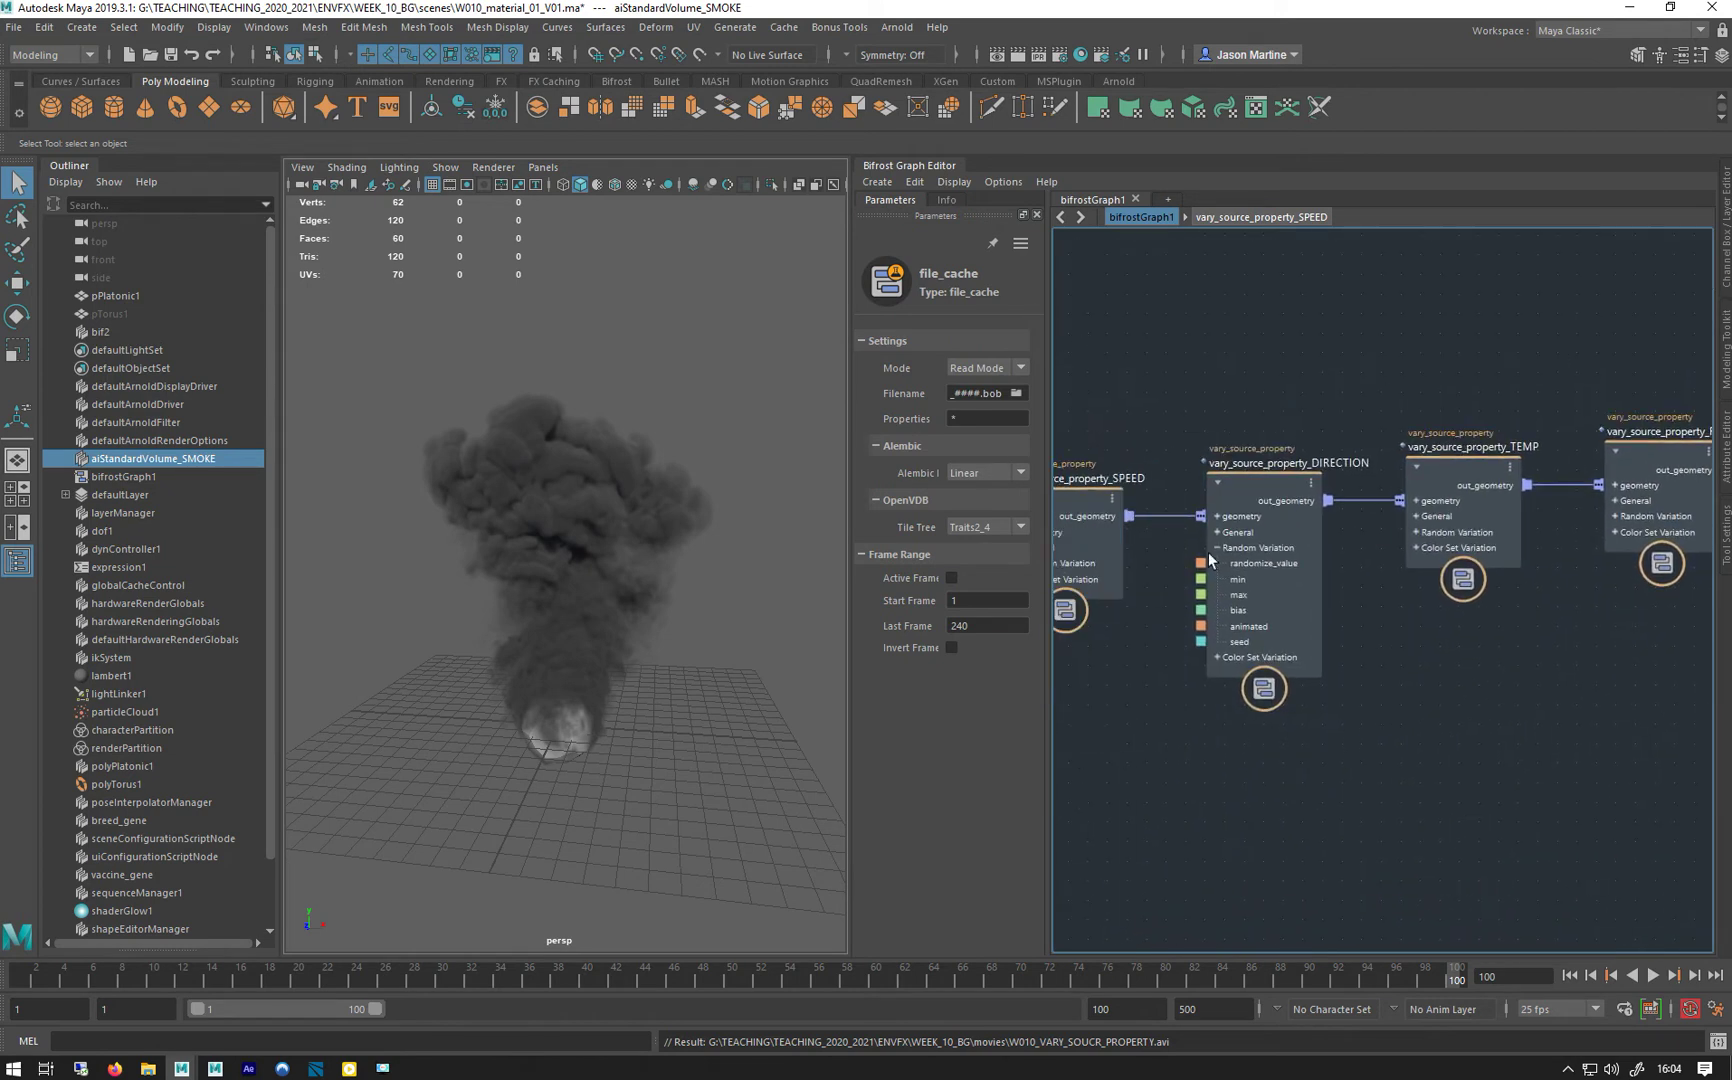
scroll(1239, 376, down, 3)
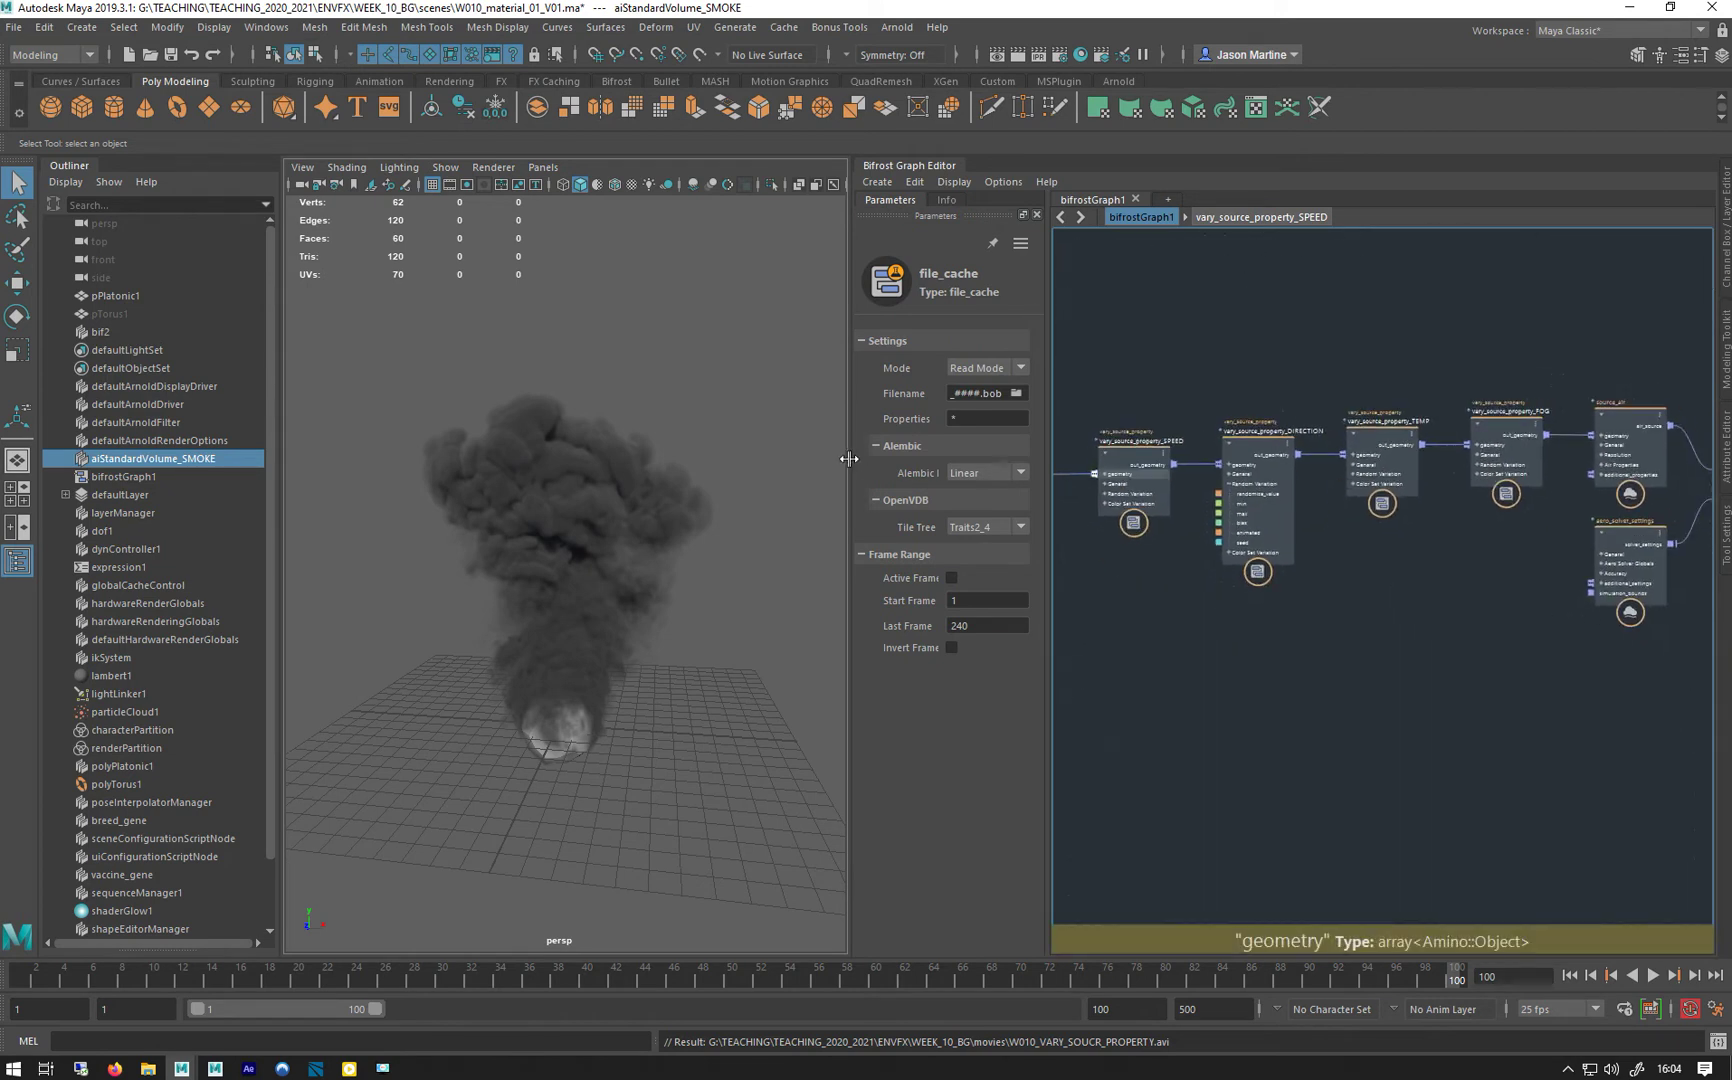
drag(849, 459, 594, 460)
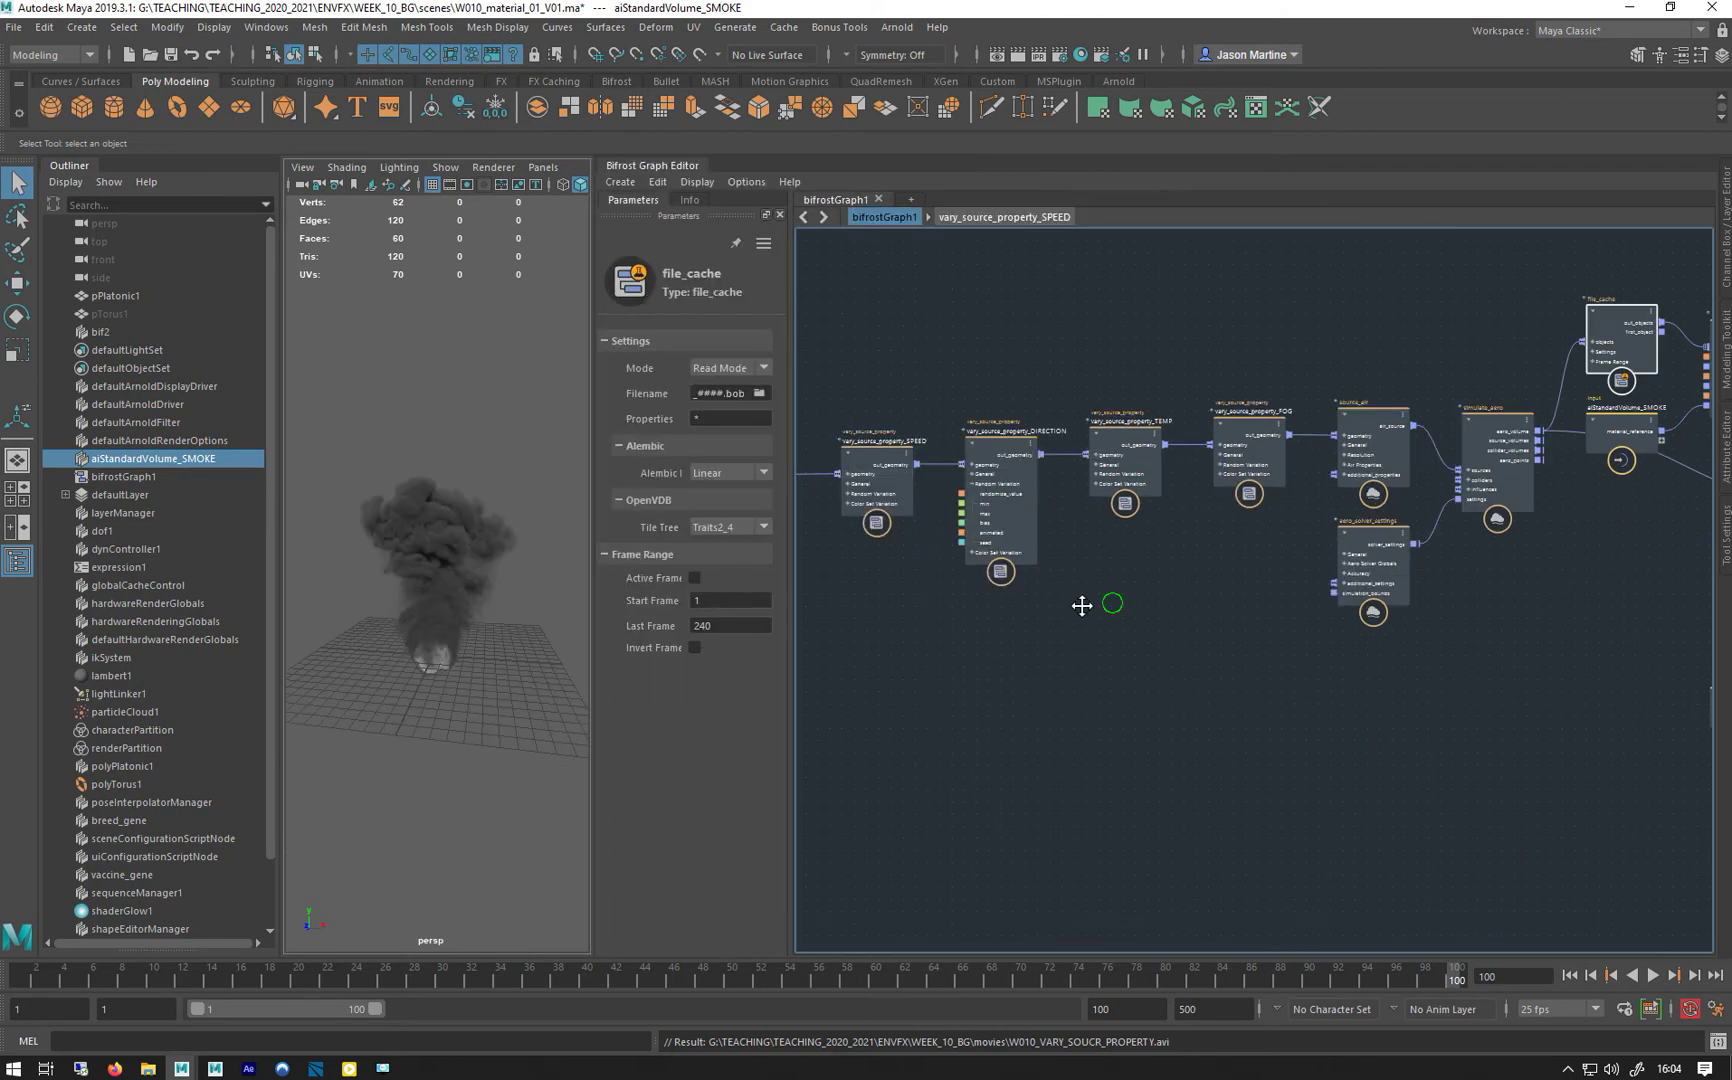
Delete the volume_scope, pTorusShape1 and collider nodes from the Bifrost graph.
middle_drag(1081, 605, 681, 668)
drag(1385, 563, 1142, 783)
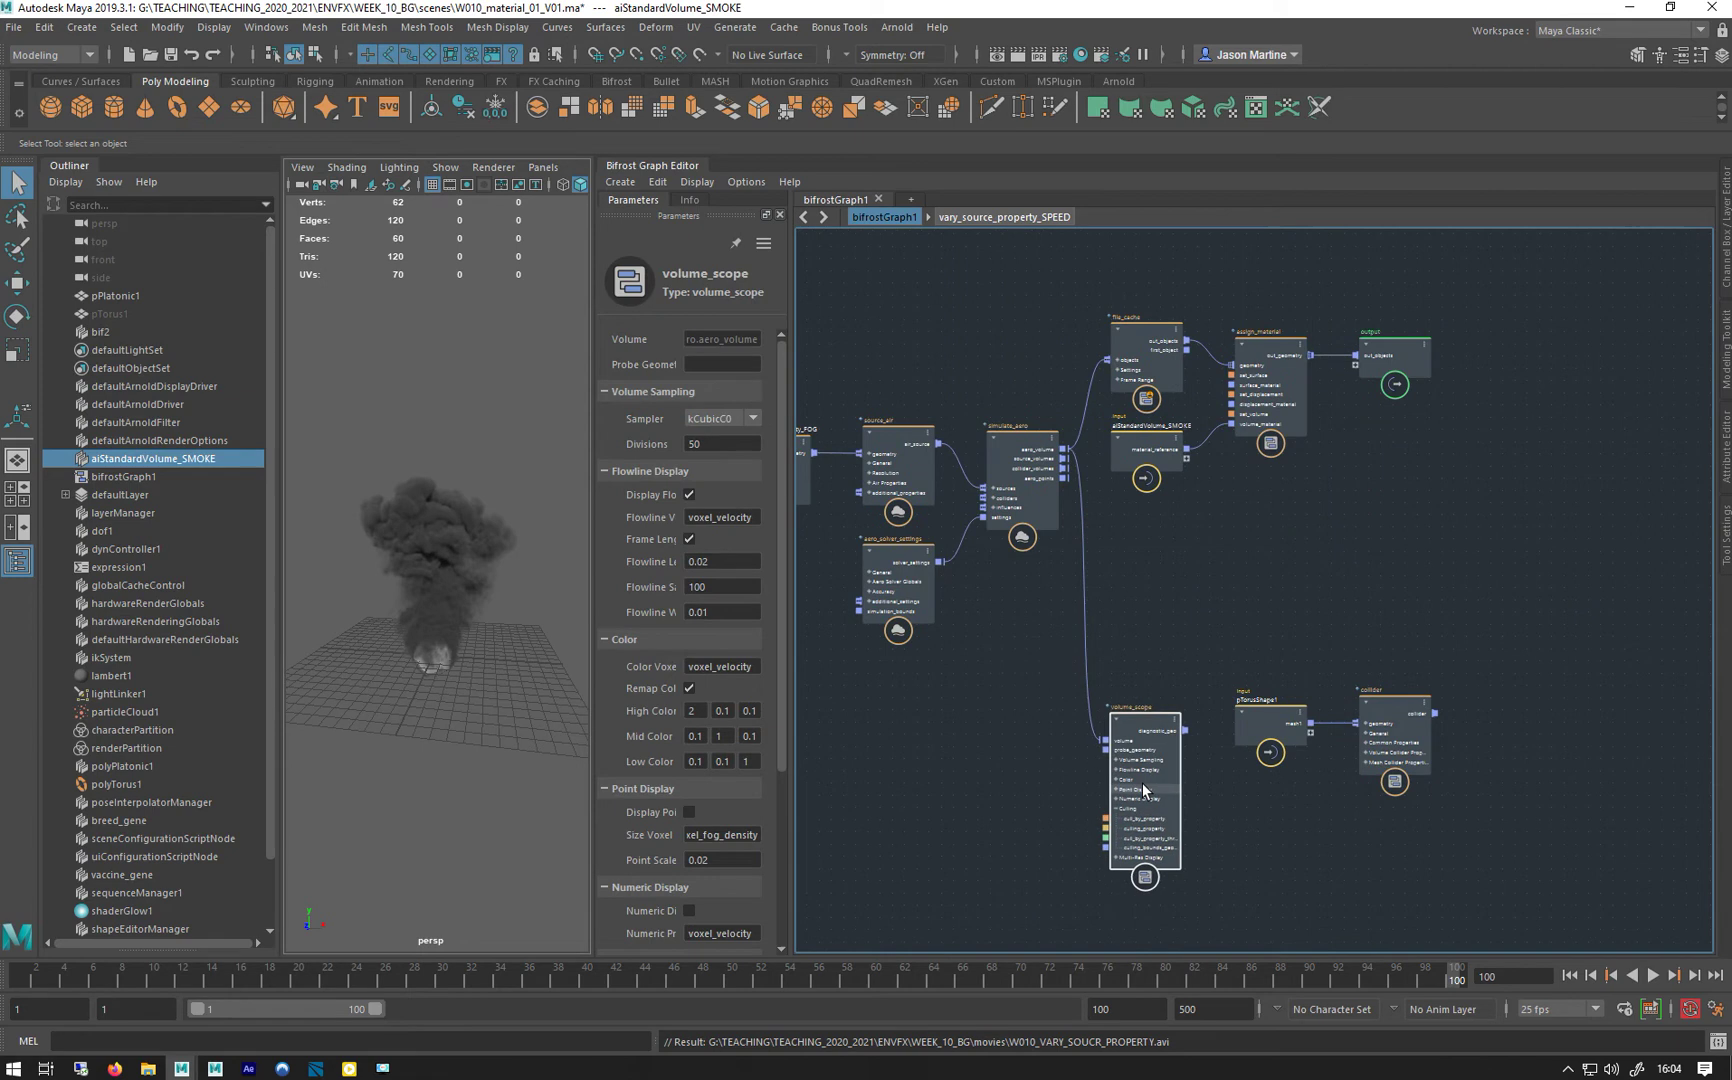
drag(1034, 651, 1451, 846)
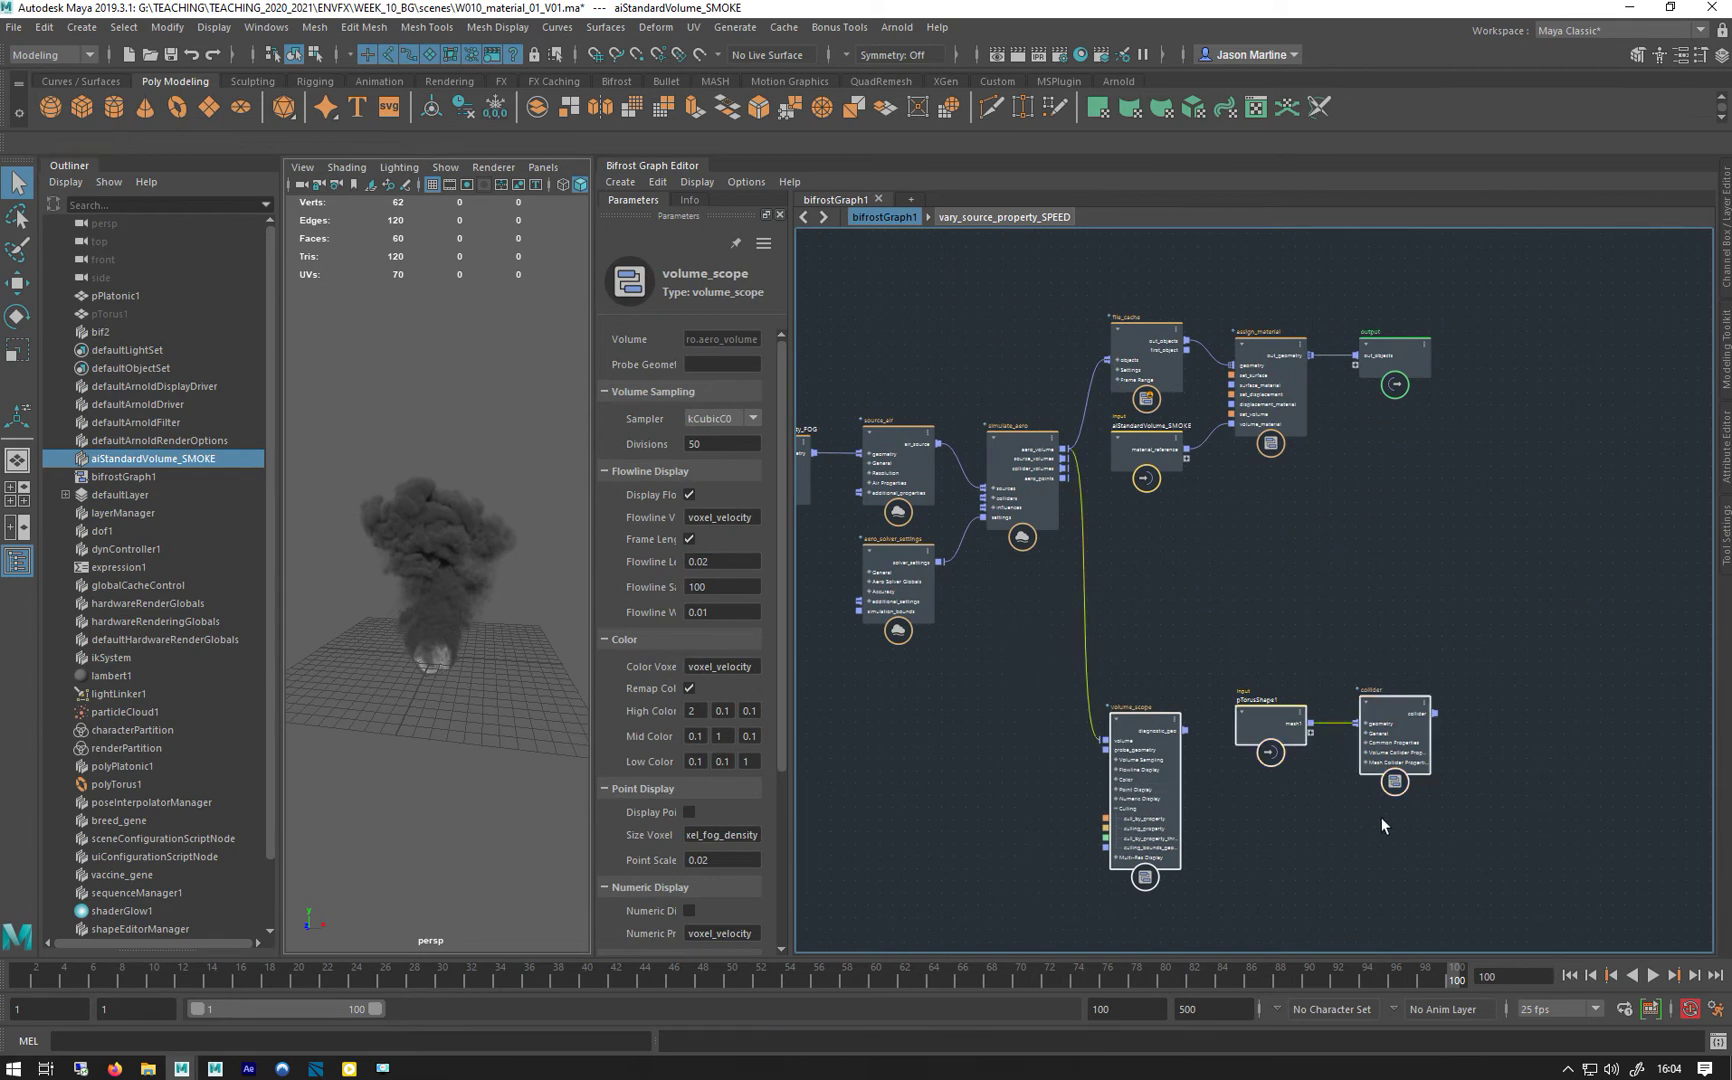
key(Delete)
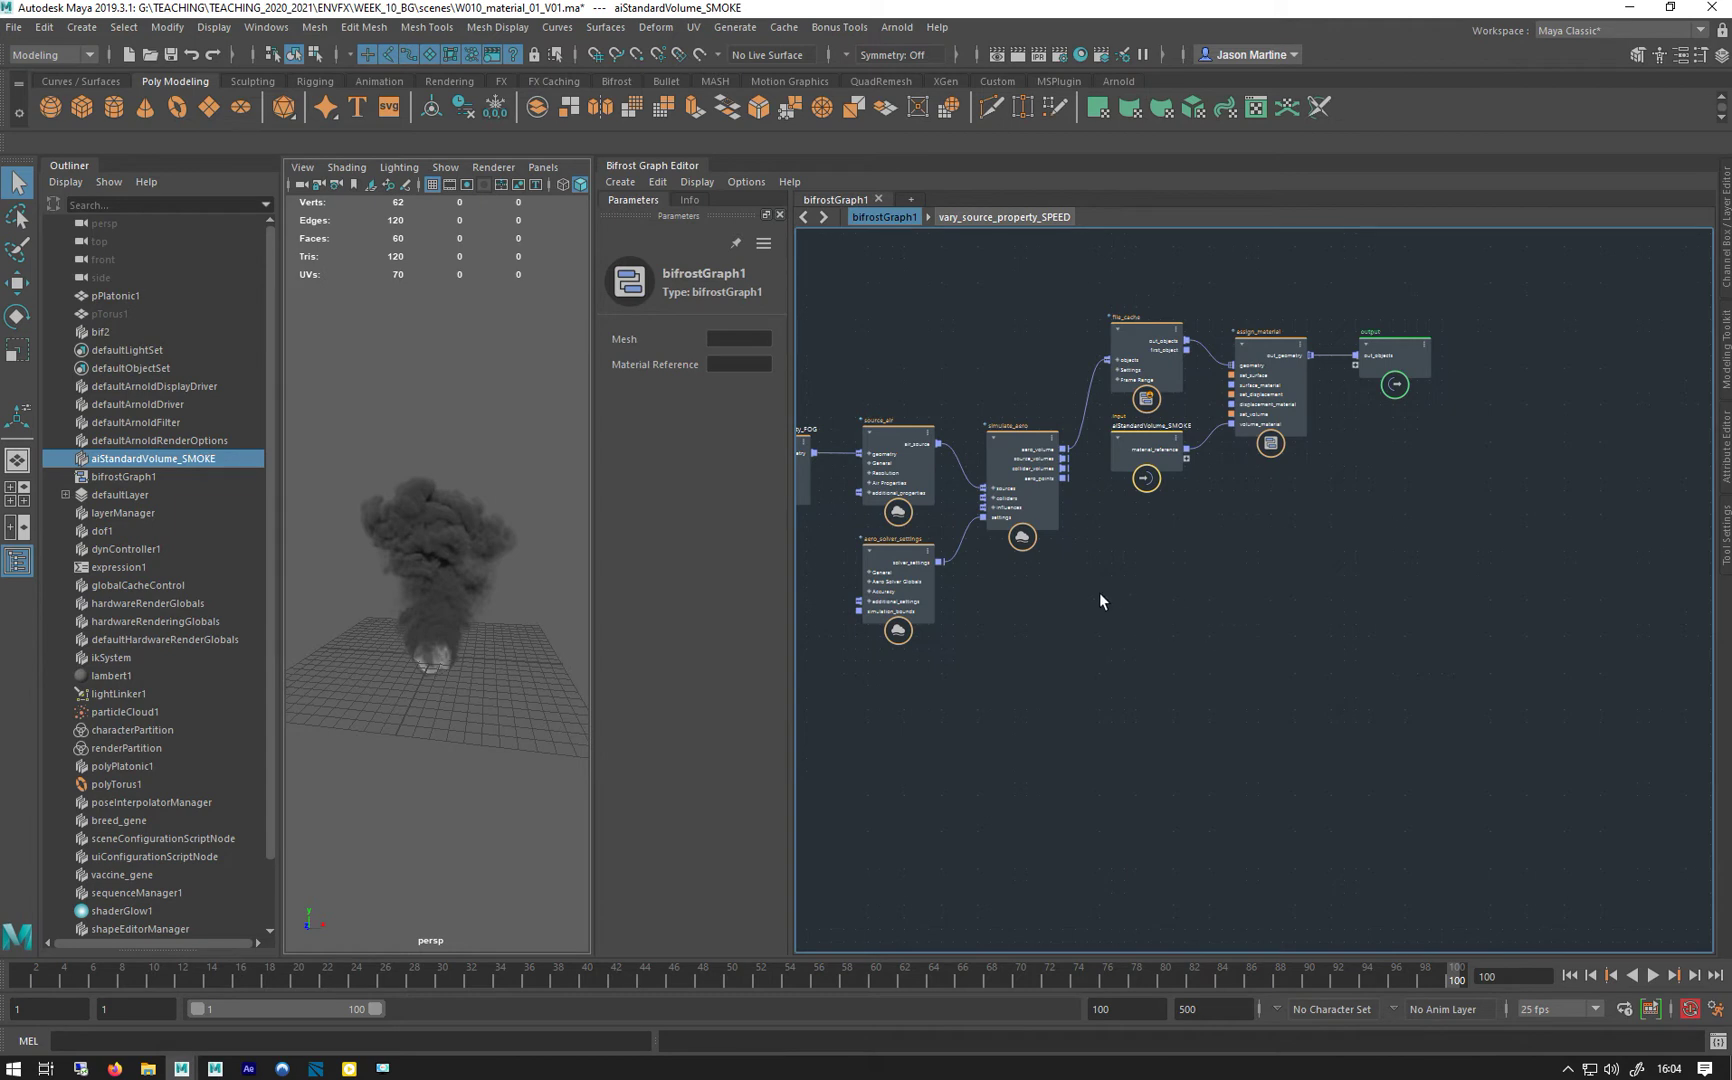
Pause the execution of the Bifrost graph.
middle_drag(856, 560, 1176, 620)
click(839, 395)
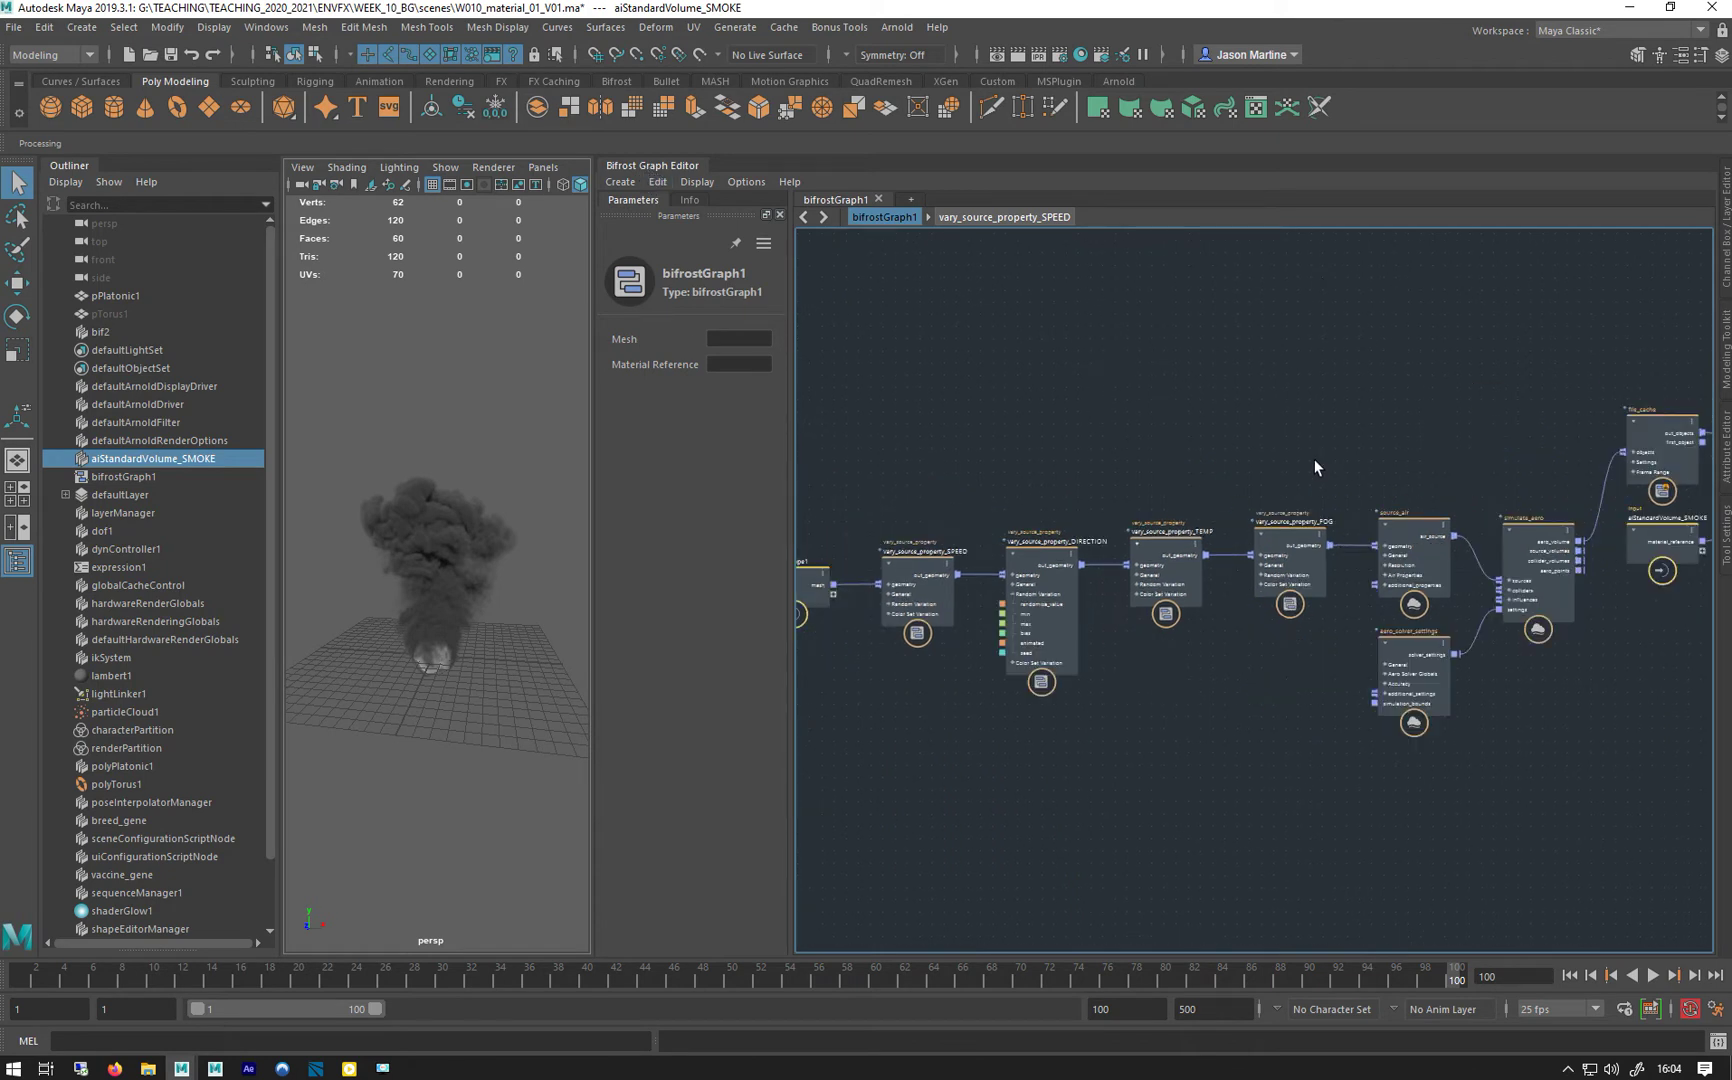
middle_drag(1314, 467, 1118, 444)
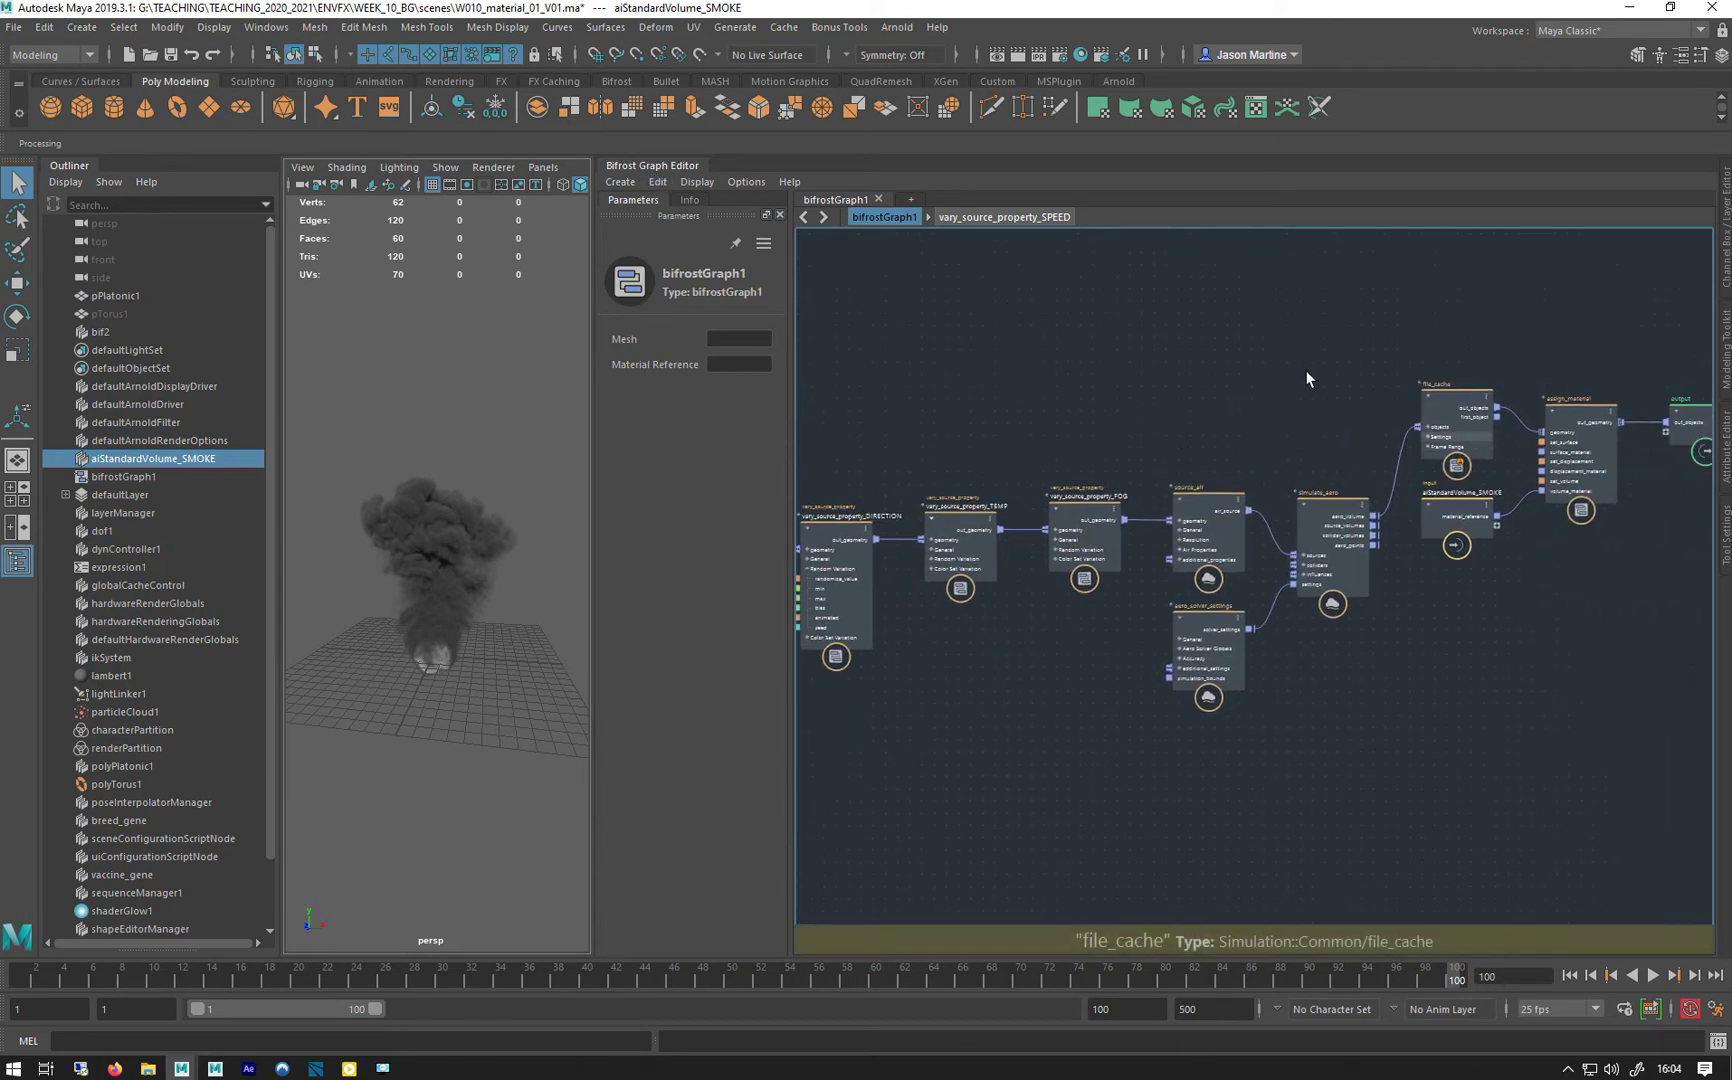
click(647, 184)
click(727, 361)
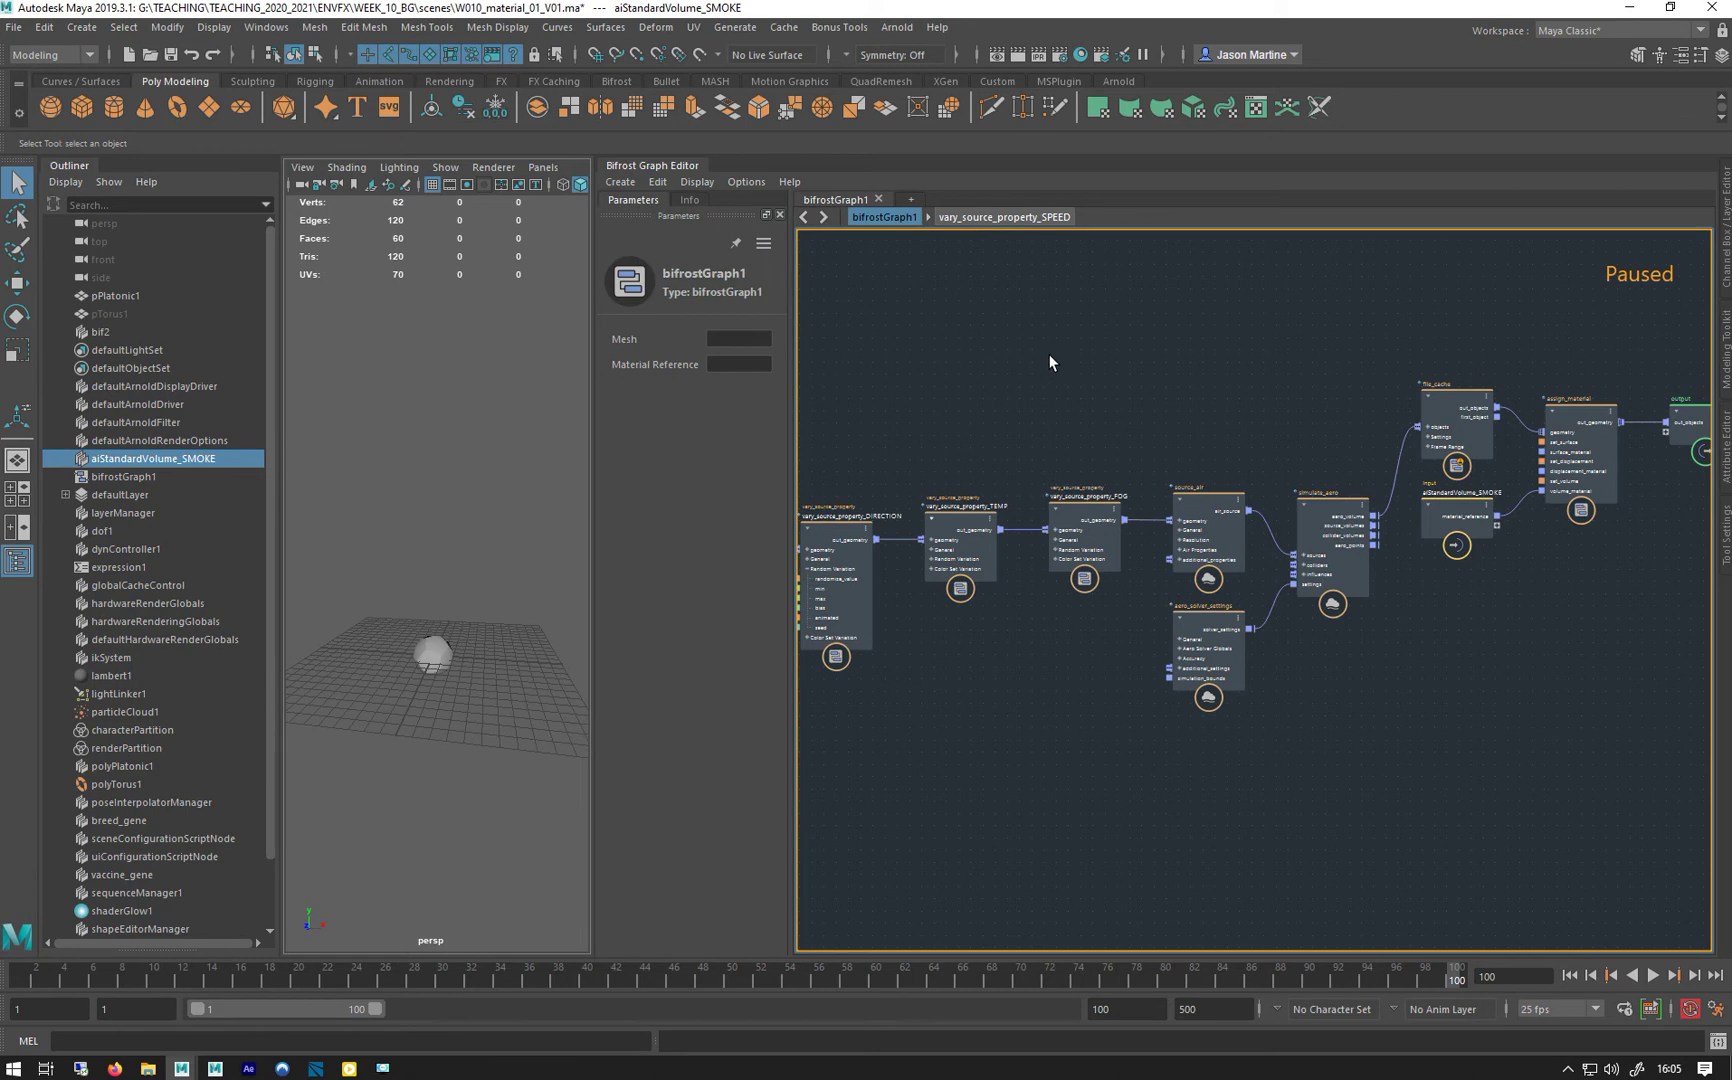
Examine the parameters of the vary_source_property SPEED, DIRECTION, TEMP and FOG nodes, including their random minimum and maximum values.
scroll(1084, 419, up, 3)
middle_drag(1058, 459, 1115, 336)
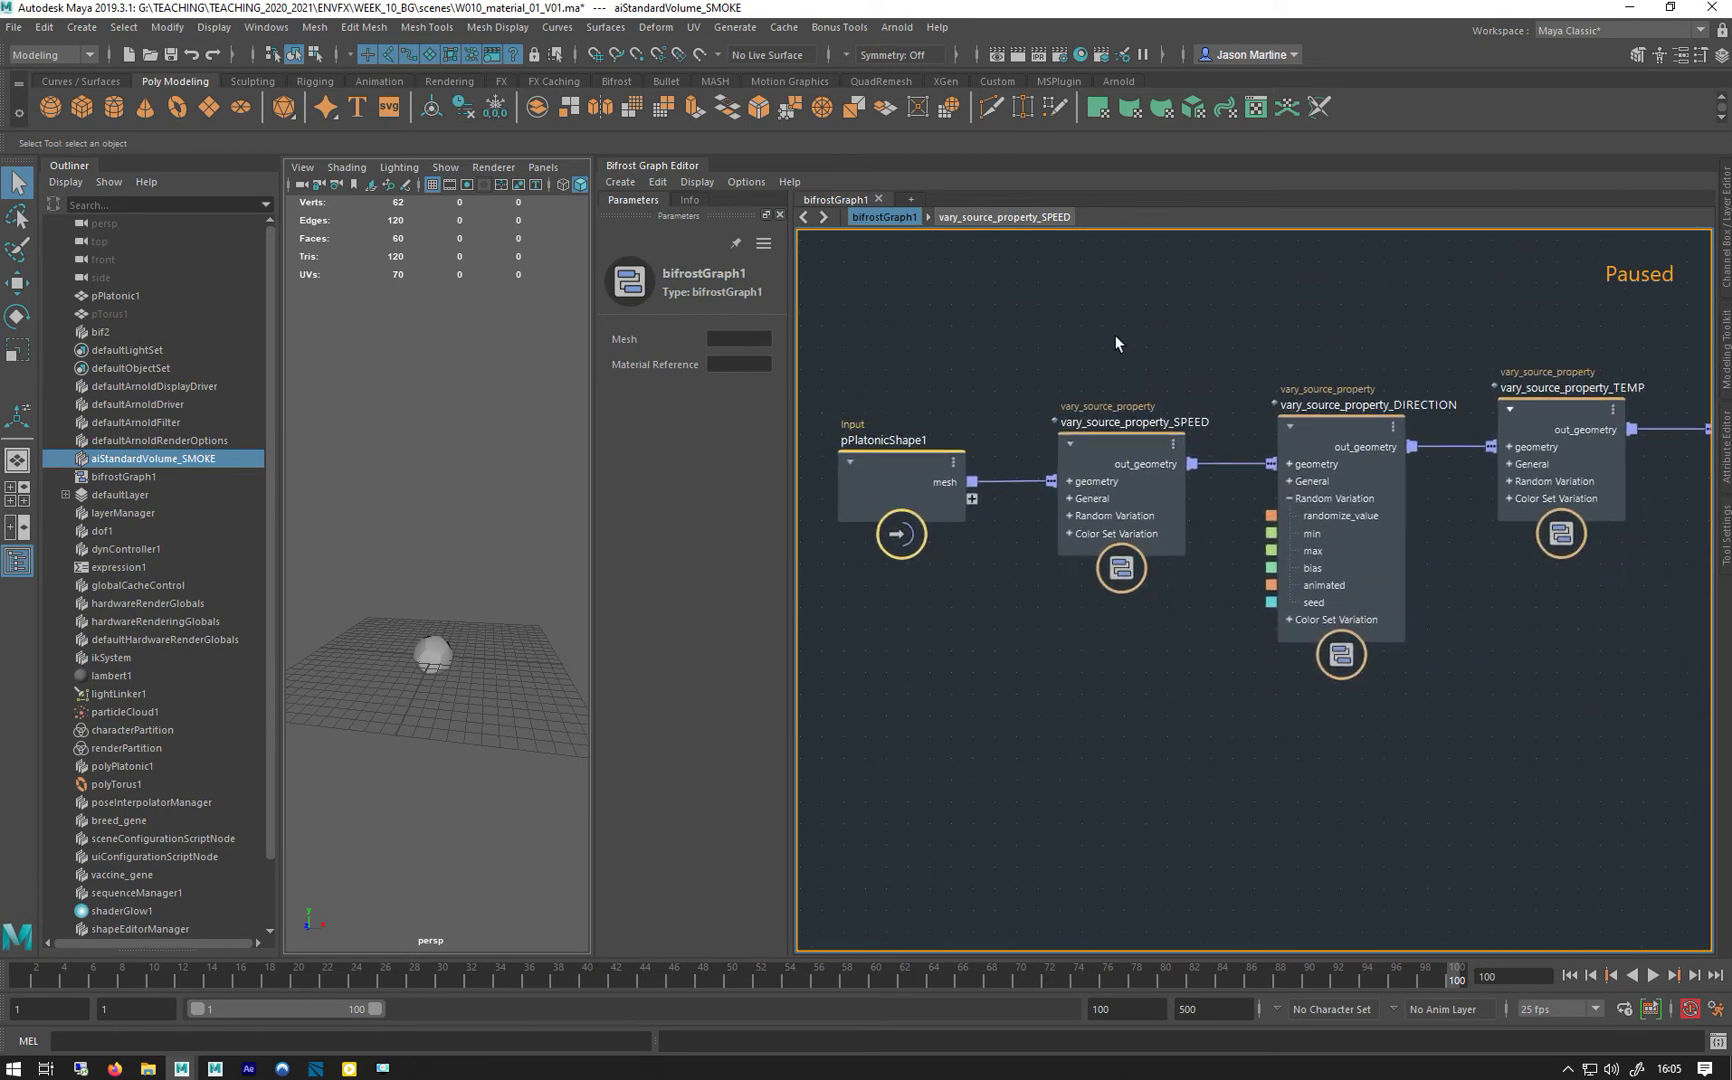
click(1114, 471)
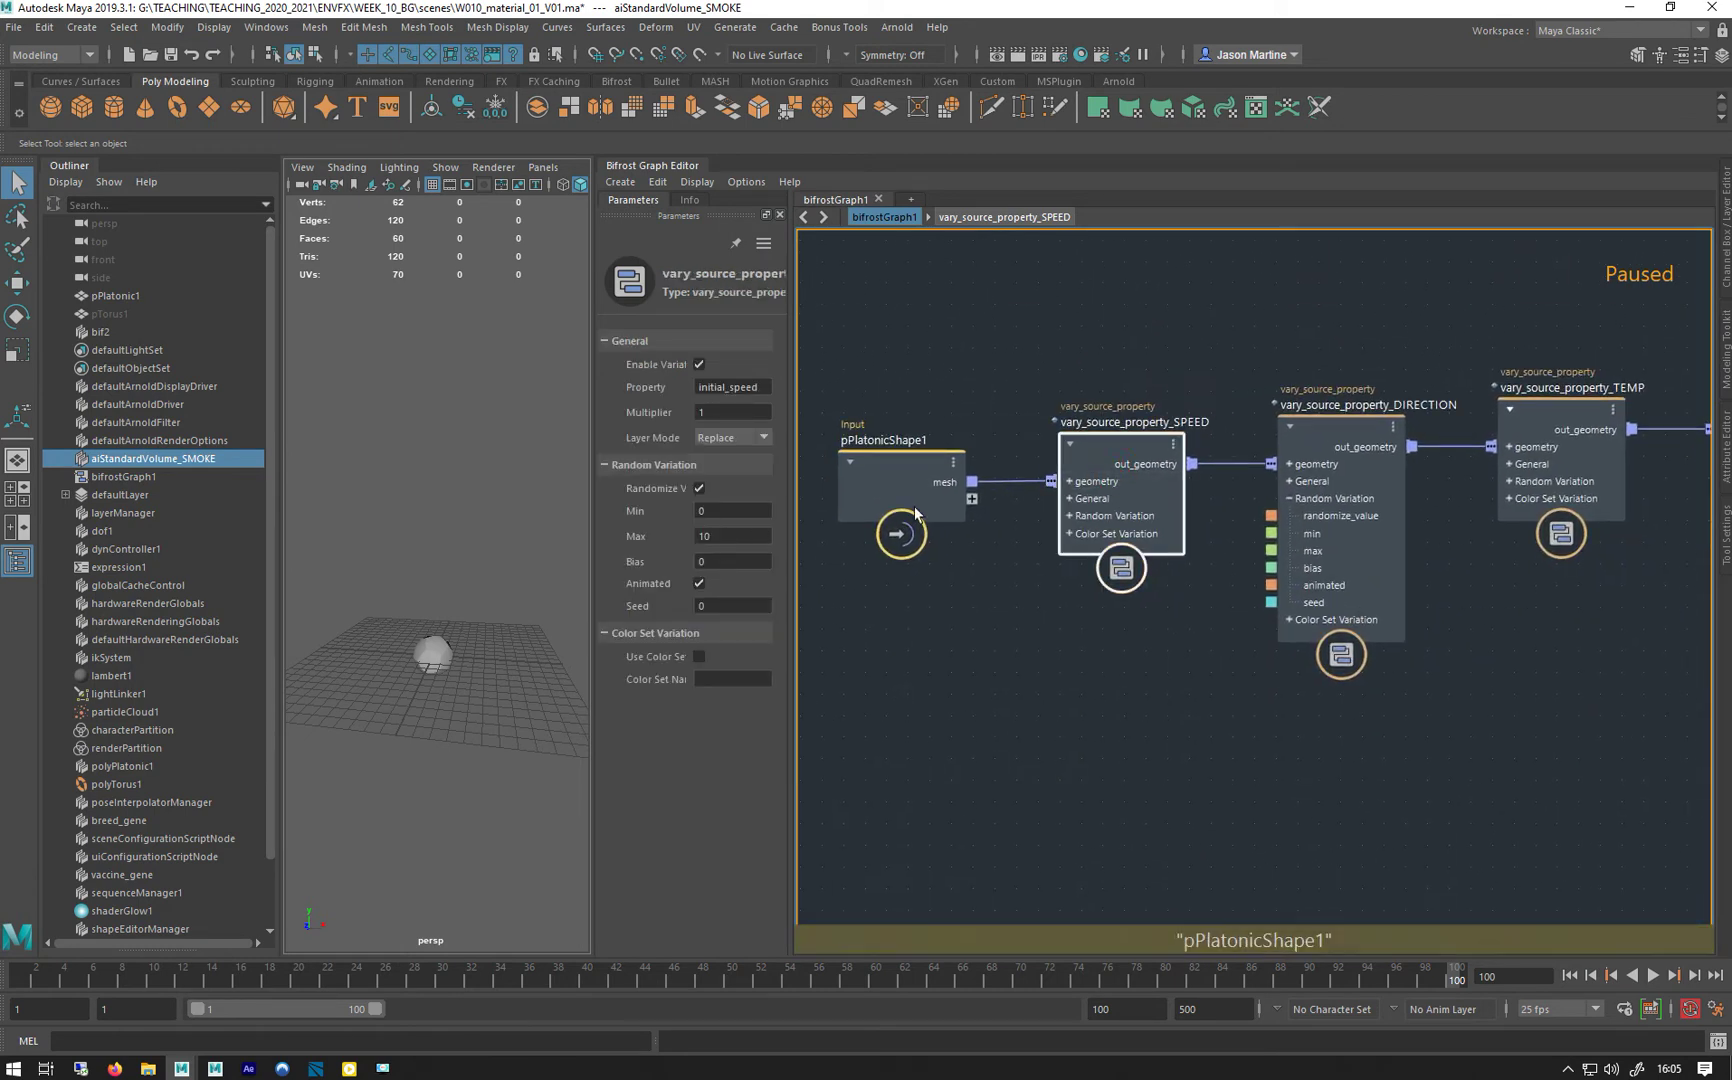
click(1308, 440)
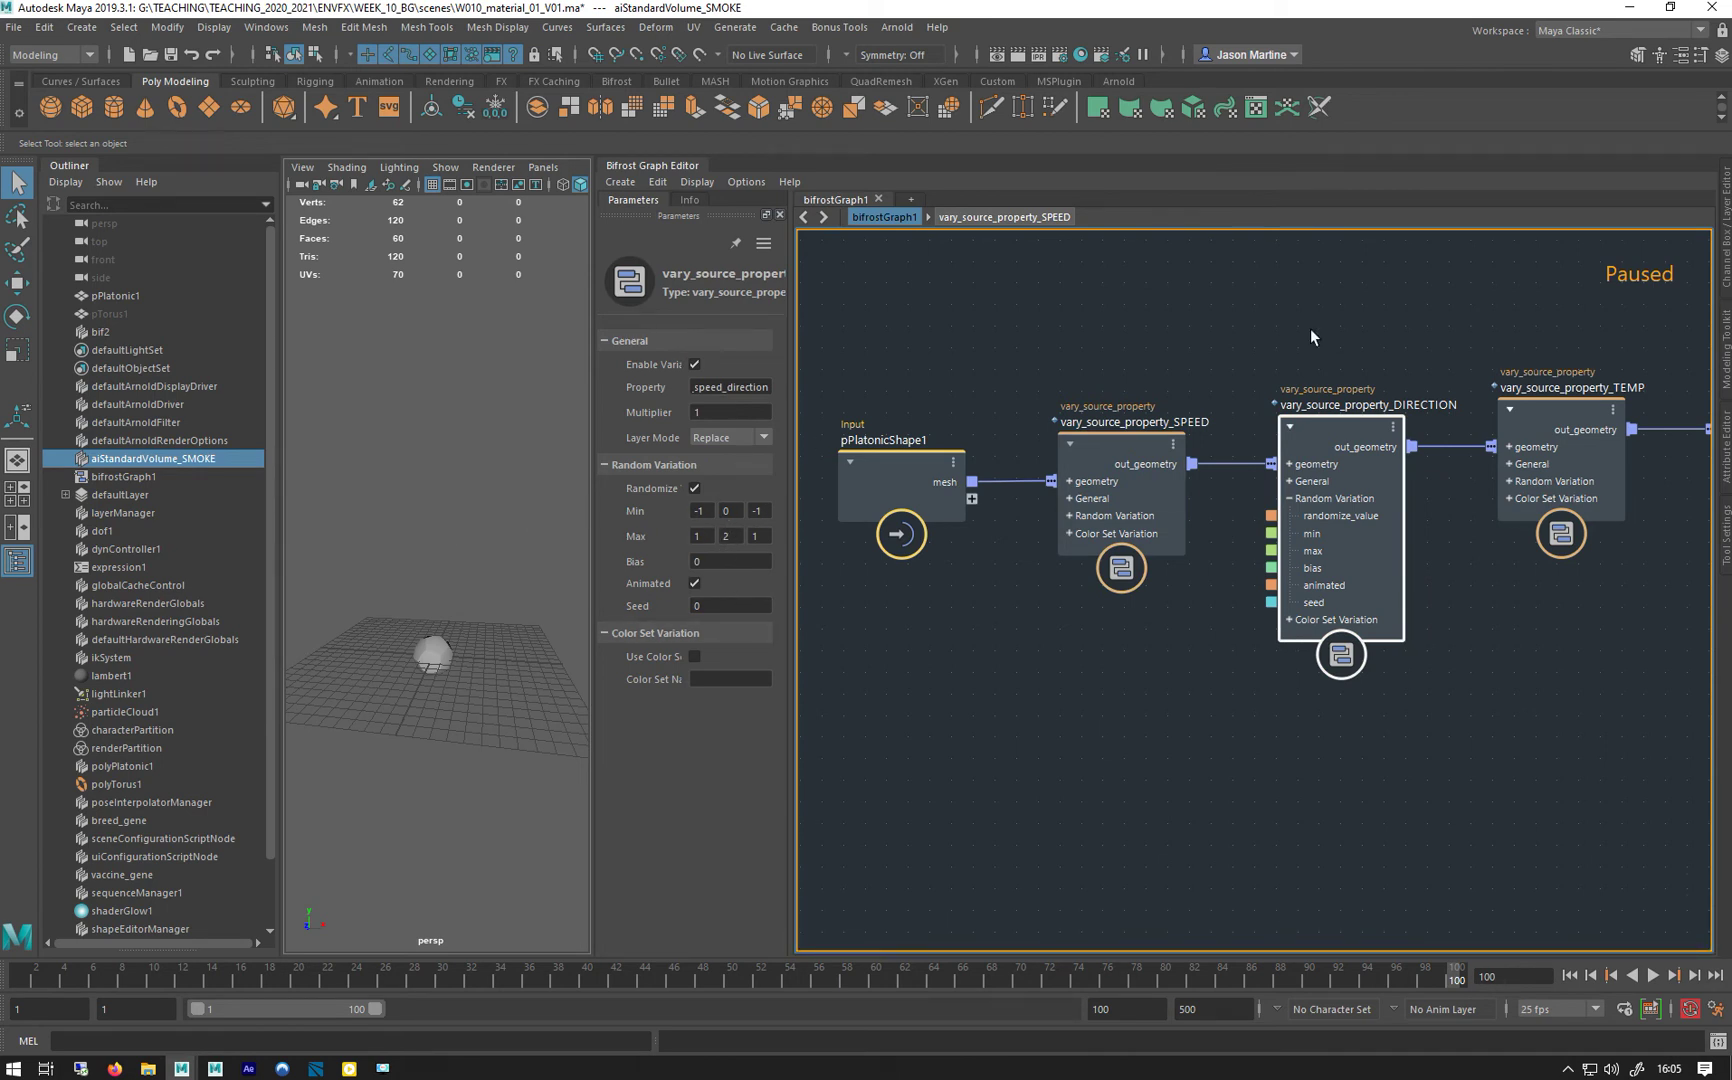
middle_drag(1313, 337, 881, 309)
click(1147, 384)
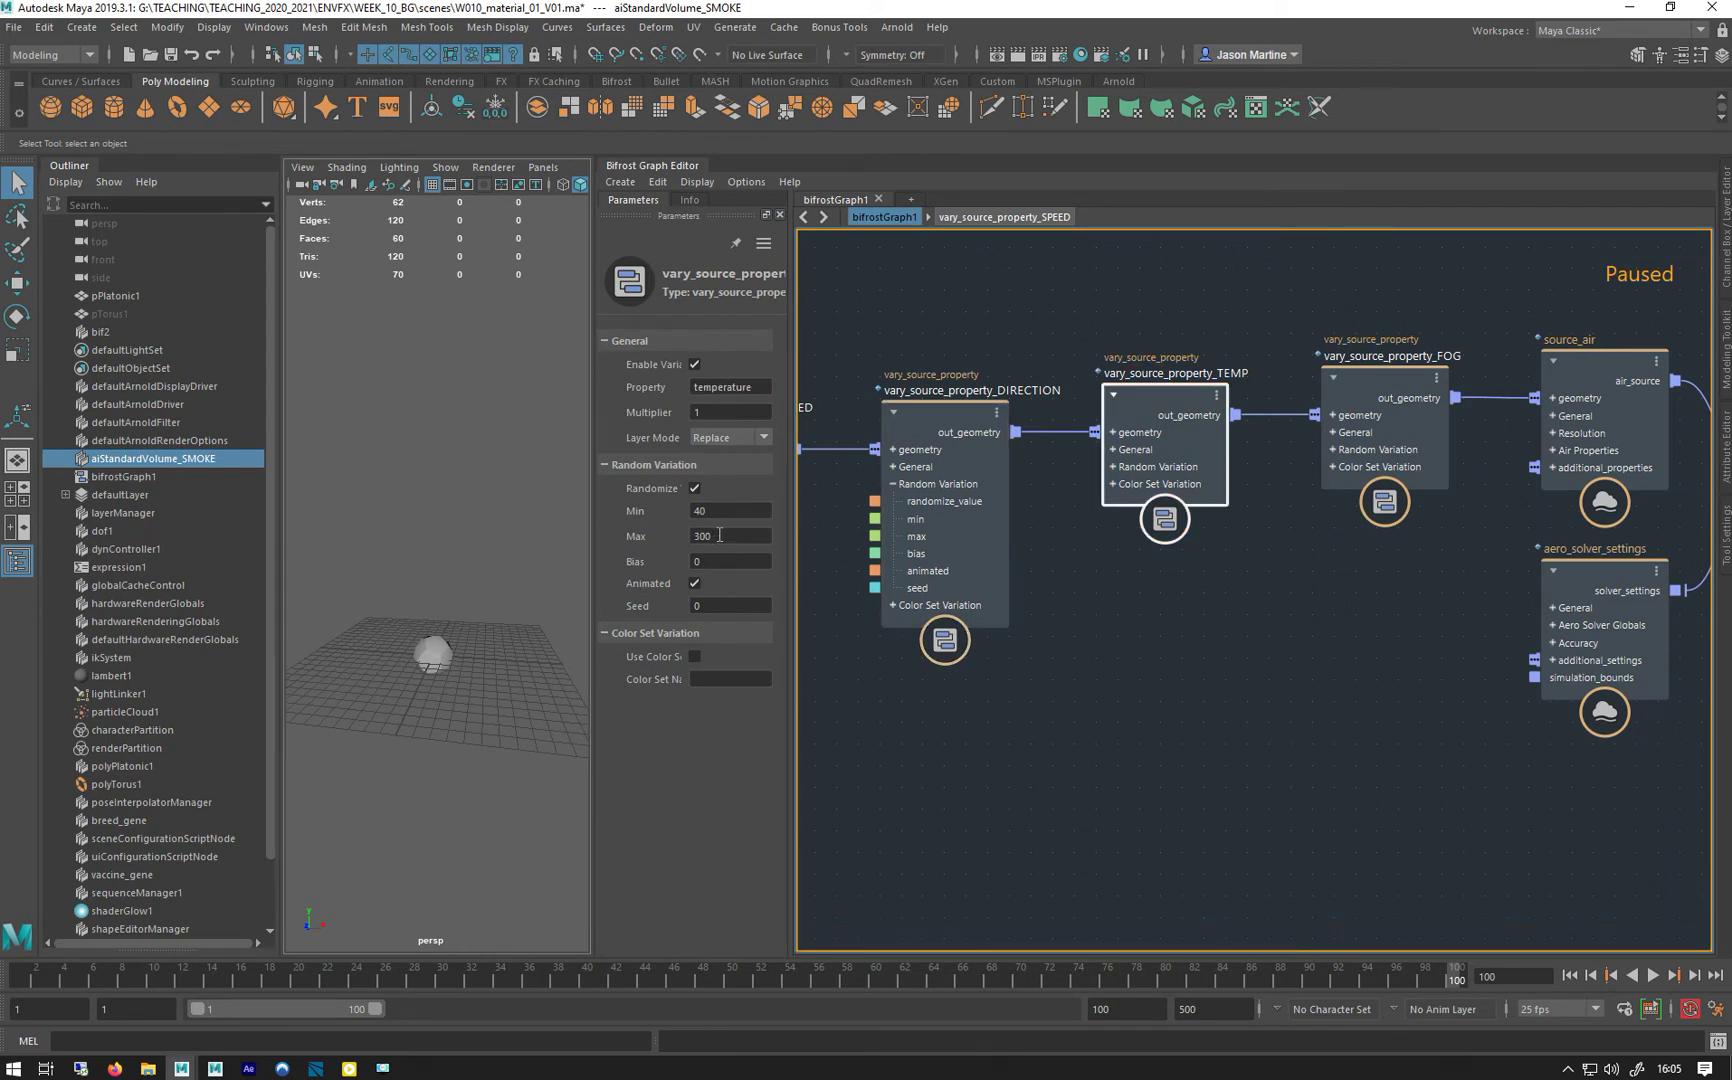
middle_drag(1121, 505, 839, 557)
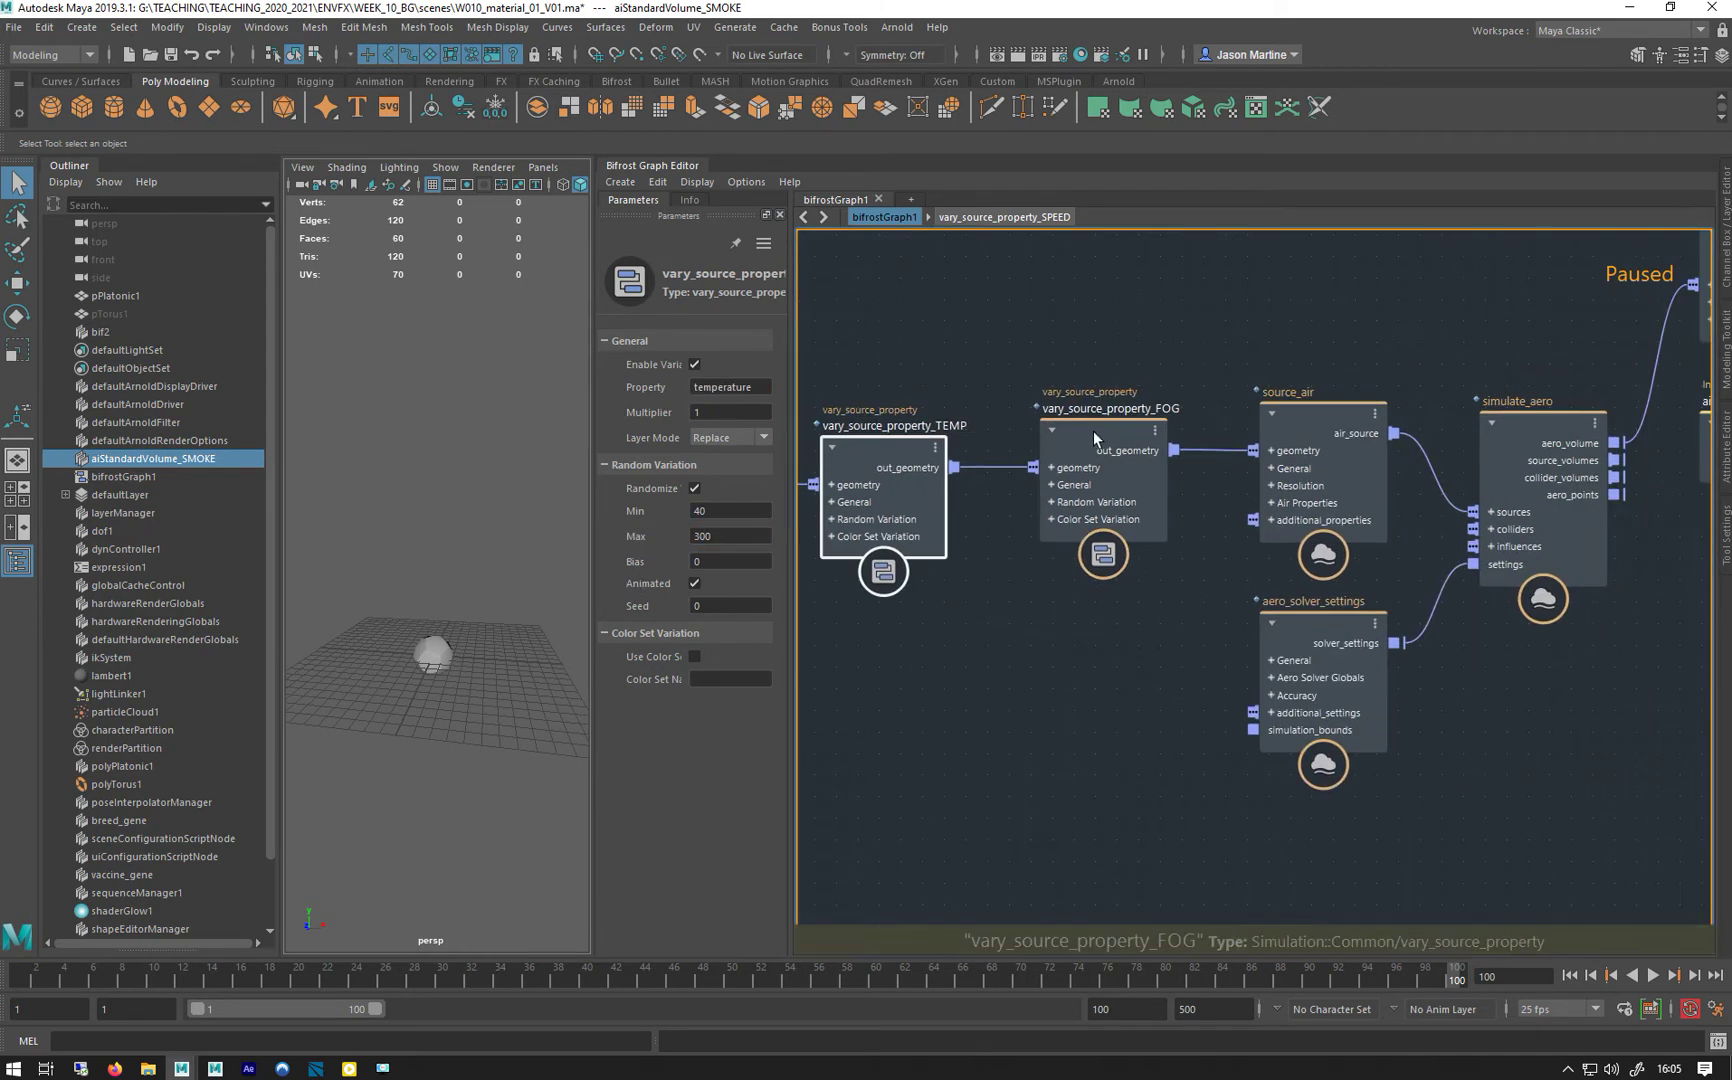
click(1093, 432)
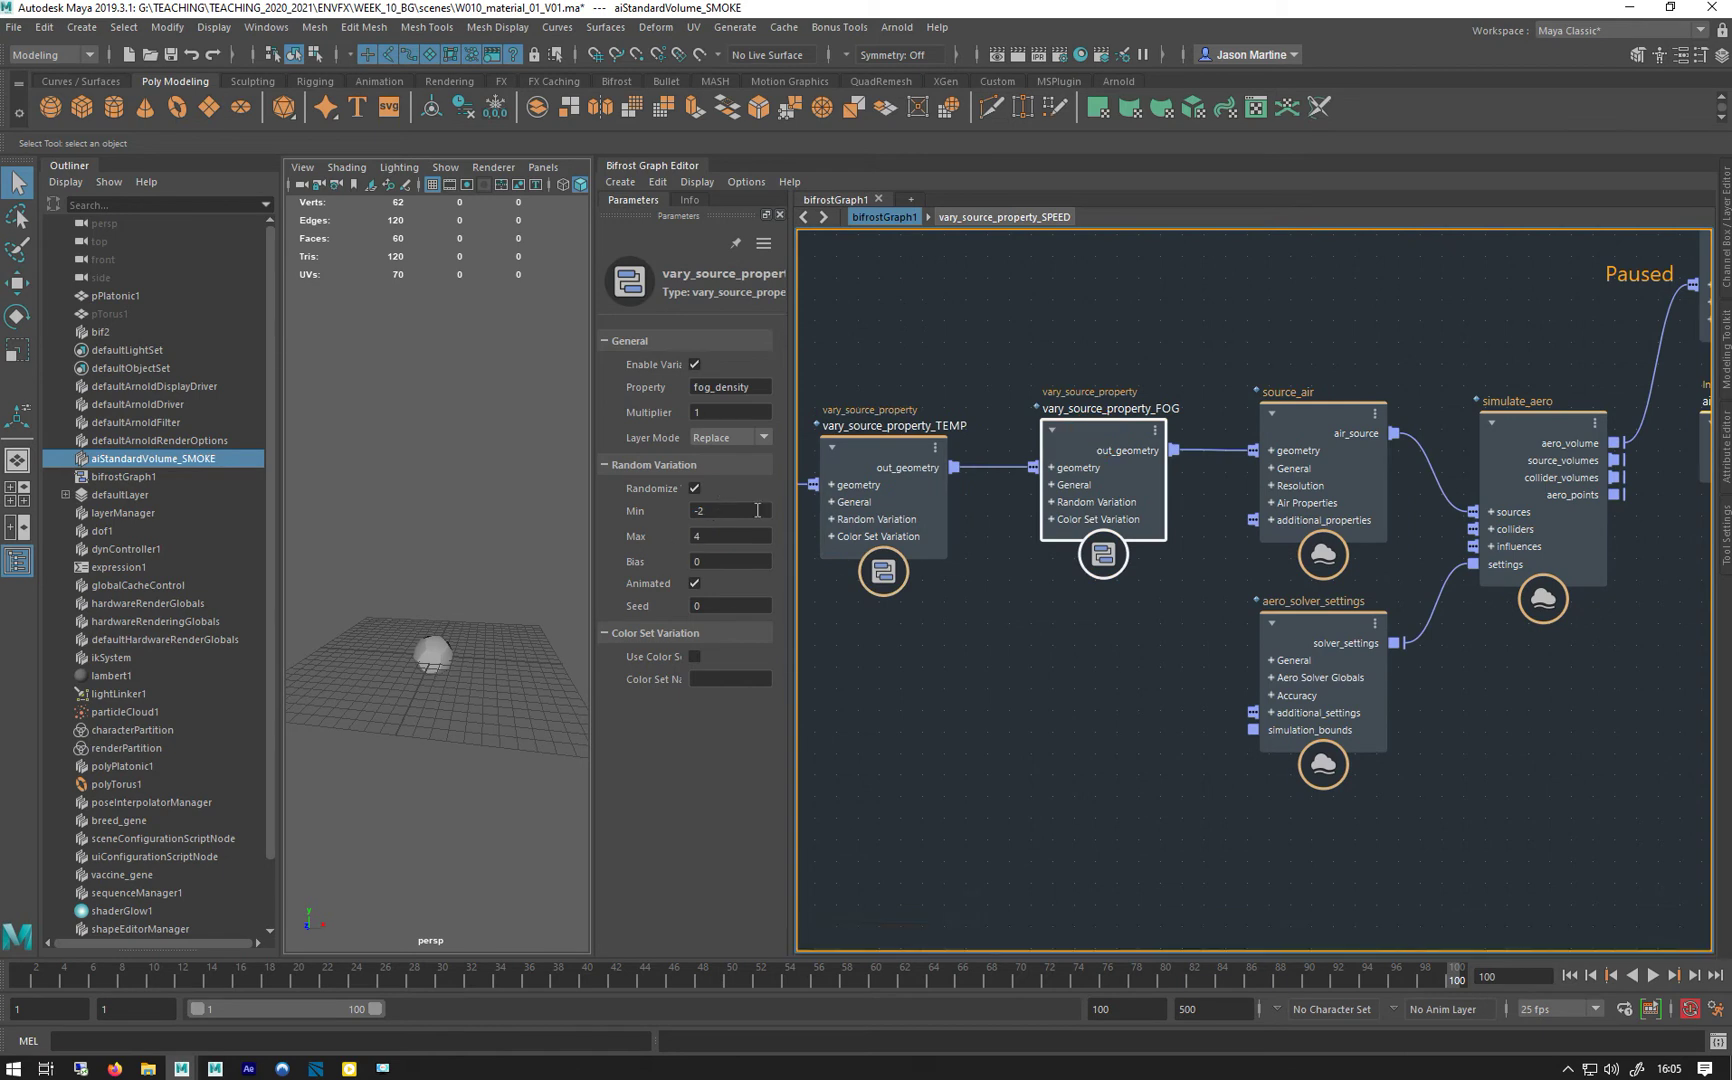
click(695, 541)
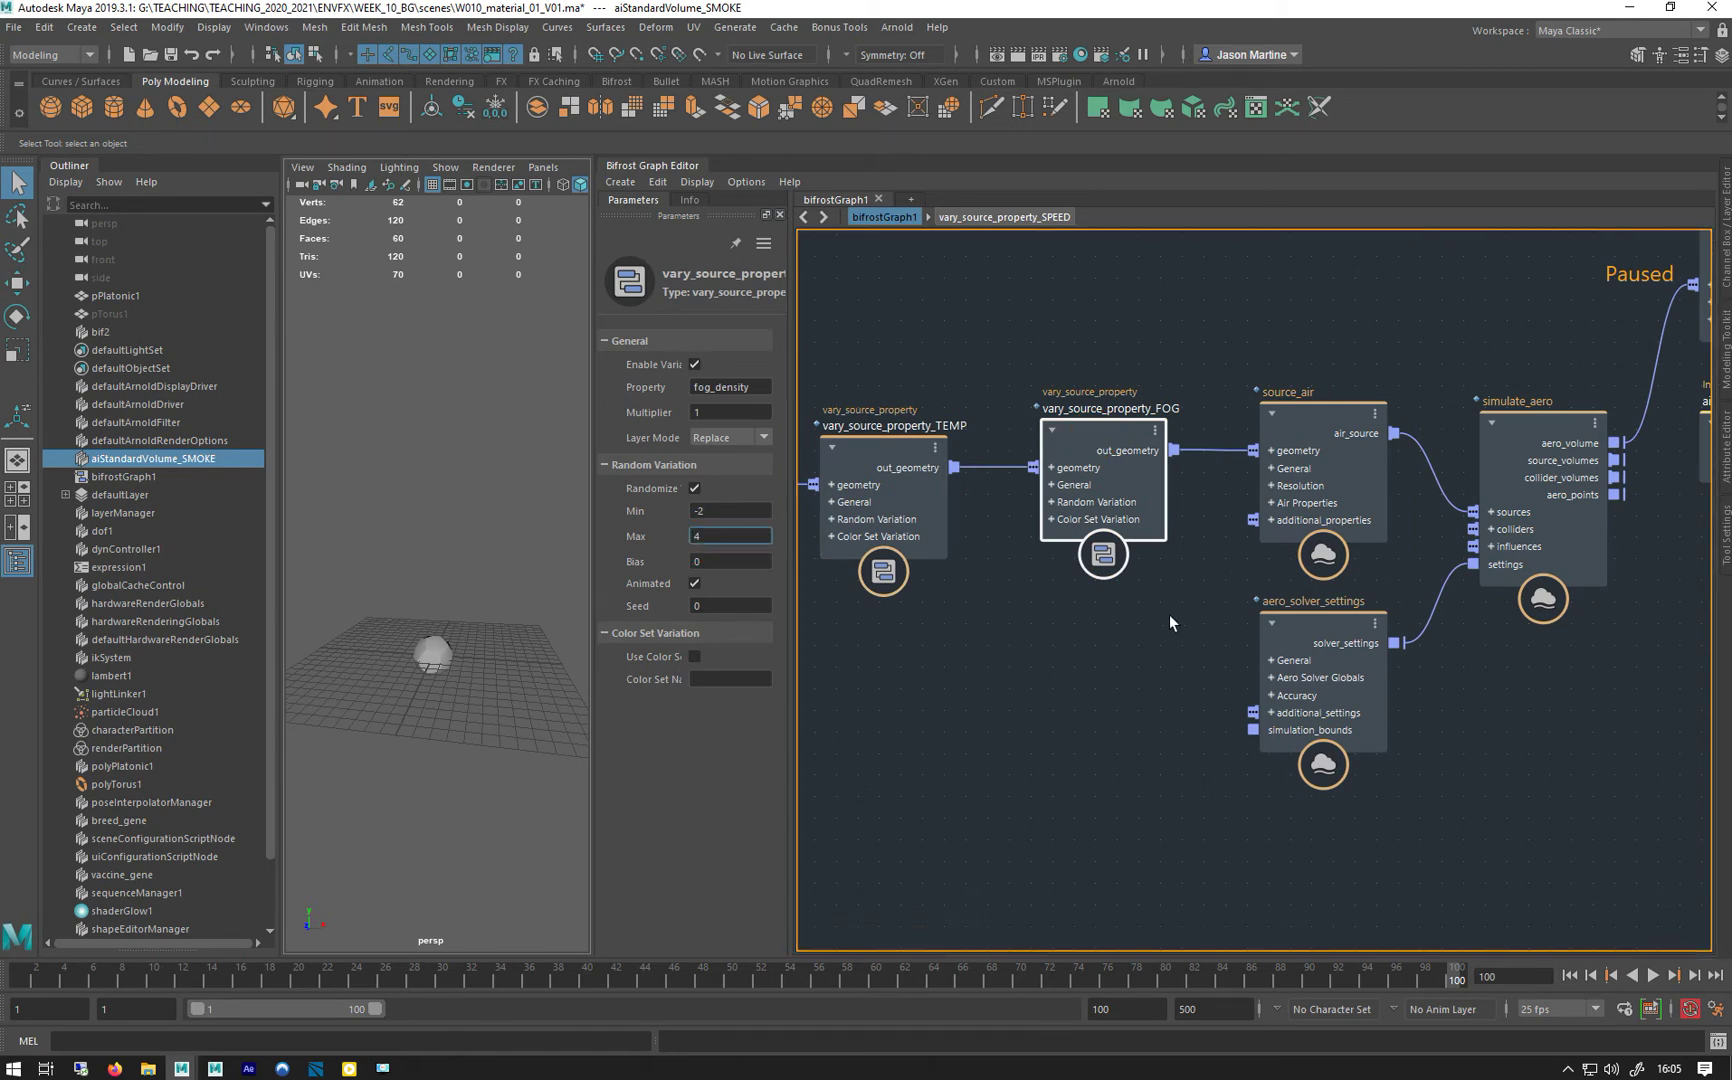
Examine the parameters of the source_air, simulate_aero, aero_solver_settings, file_cache, assign_material and output nodes.
middle_drag(1169, 614, 959, 599)
click(1100, 430)
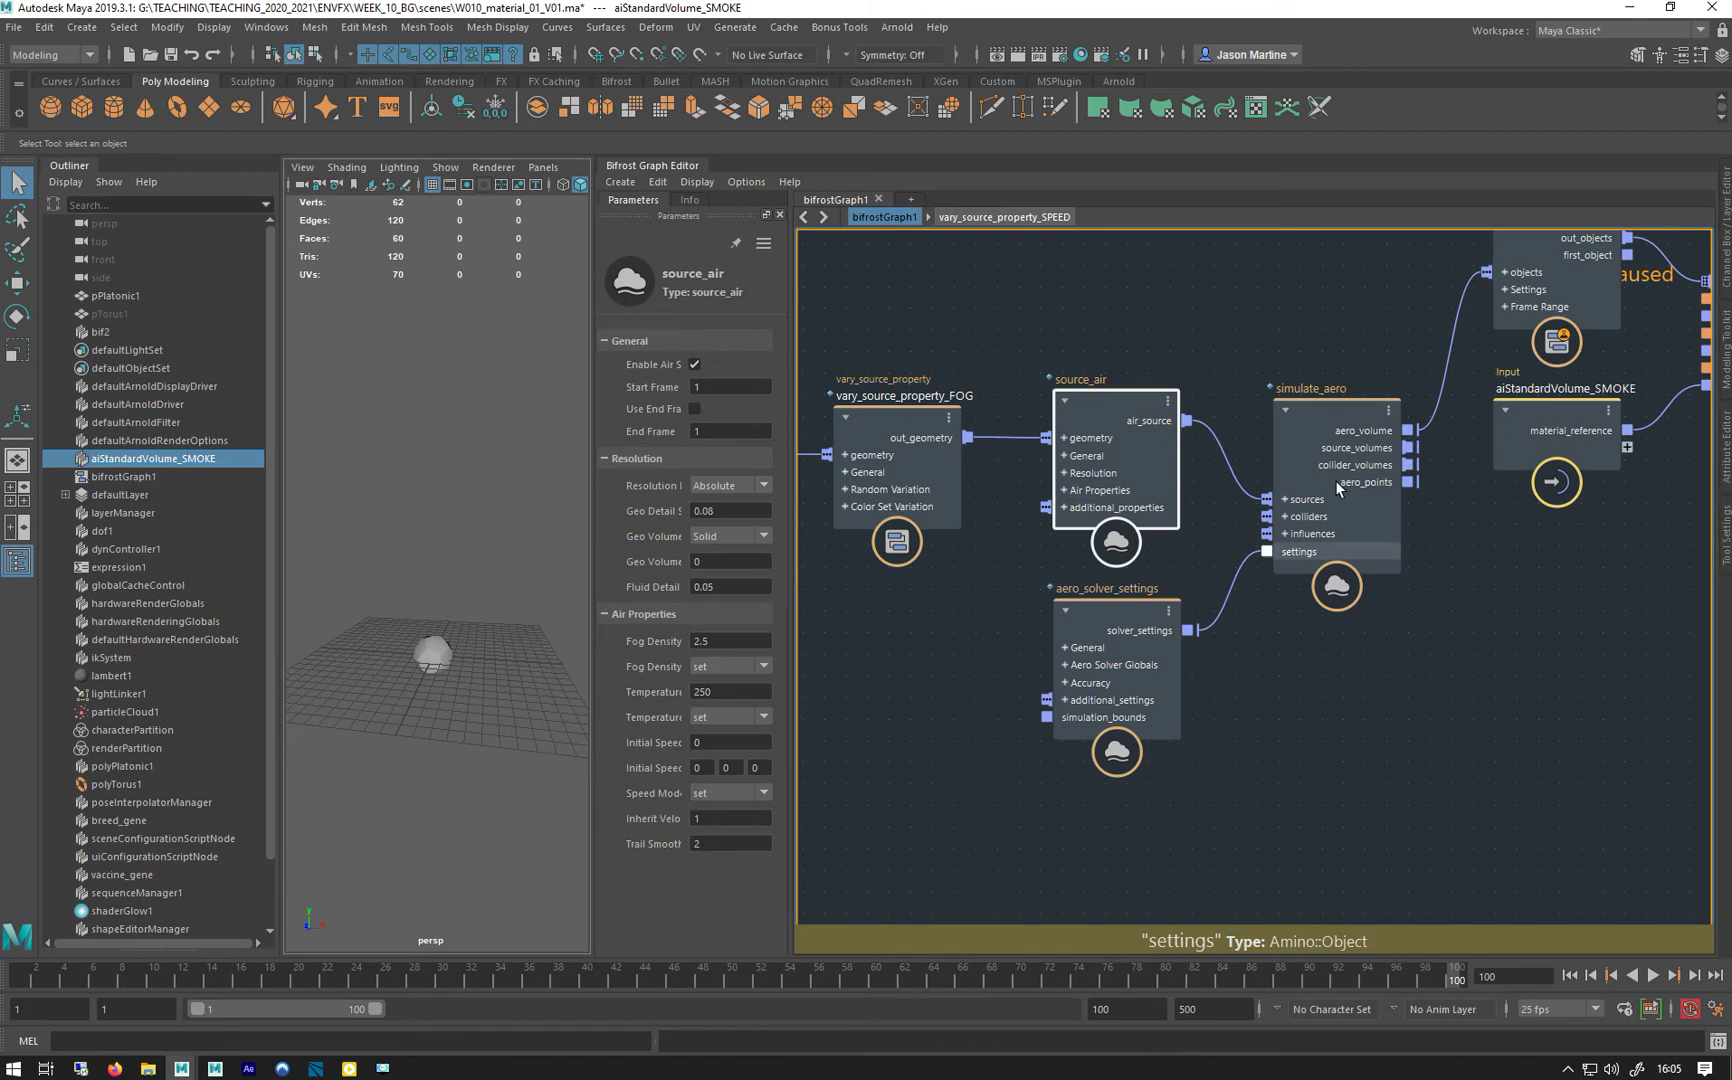
click(1325, 455)
click(1103, 618)
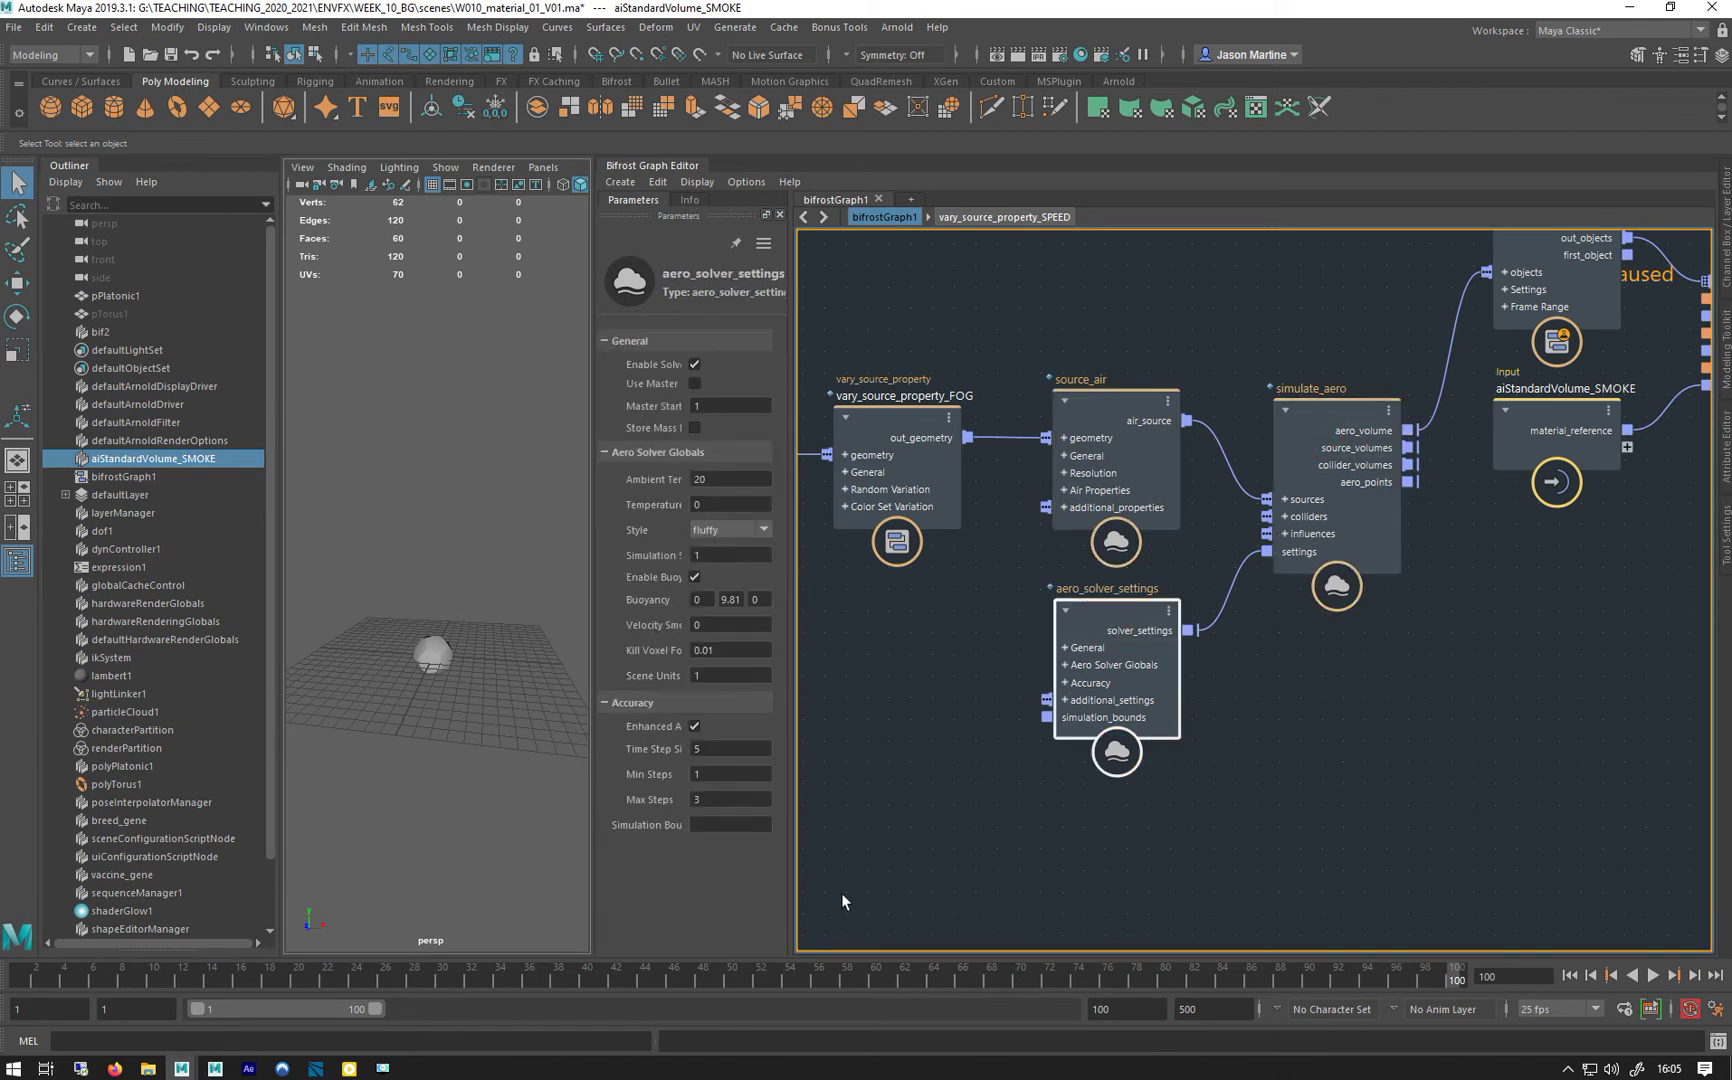
middle_drag(1460, 598, 1254, 797)
click(1382, 478)
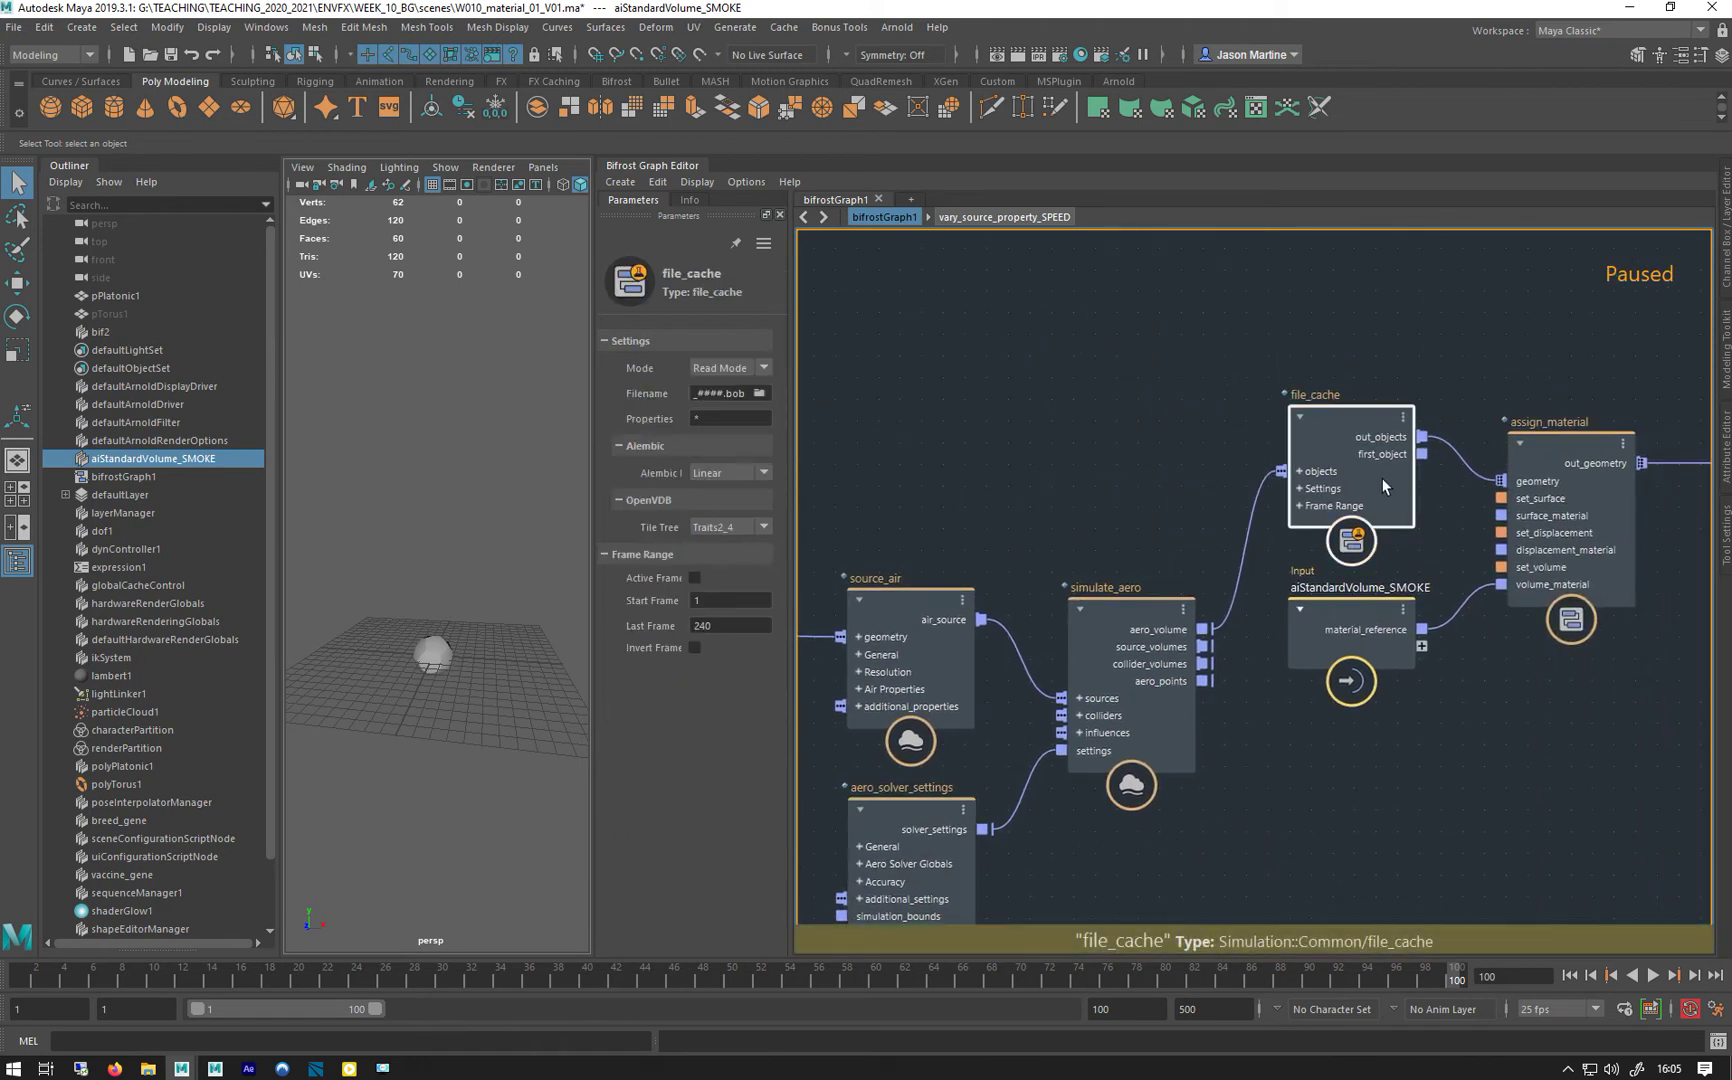
click(1565, 480)
middle_drag(1125, 392, 809, 373)
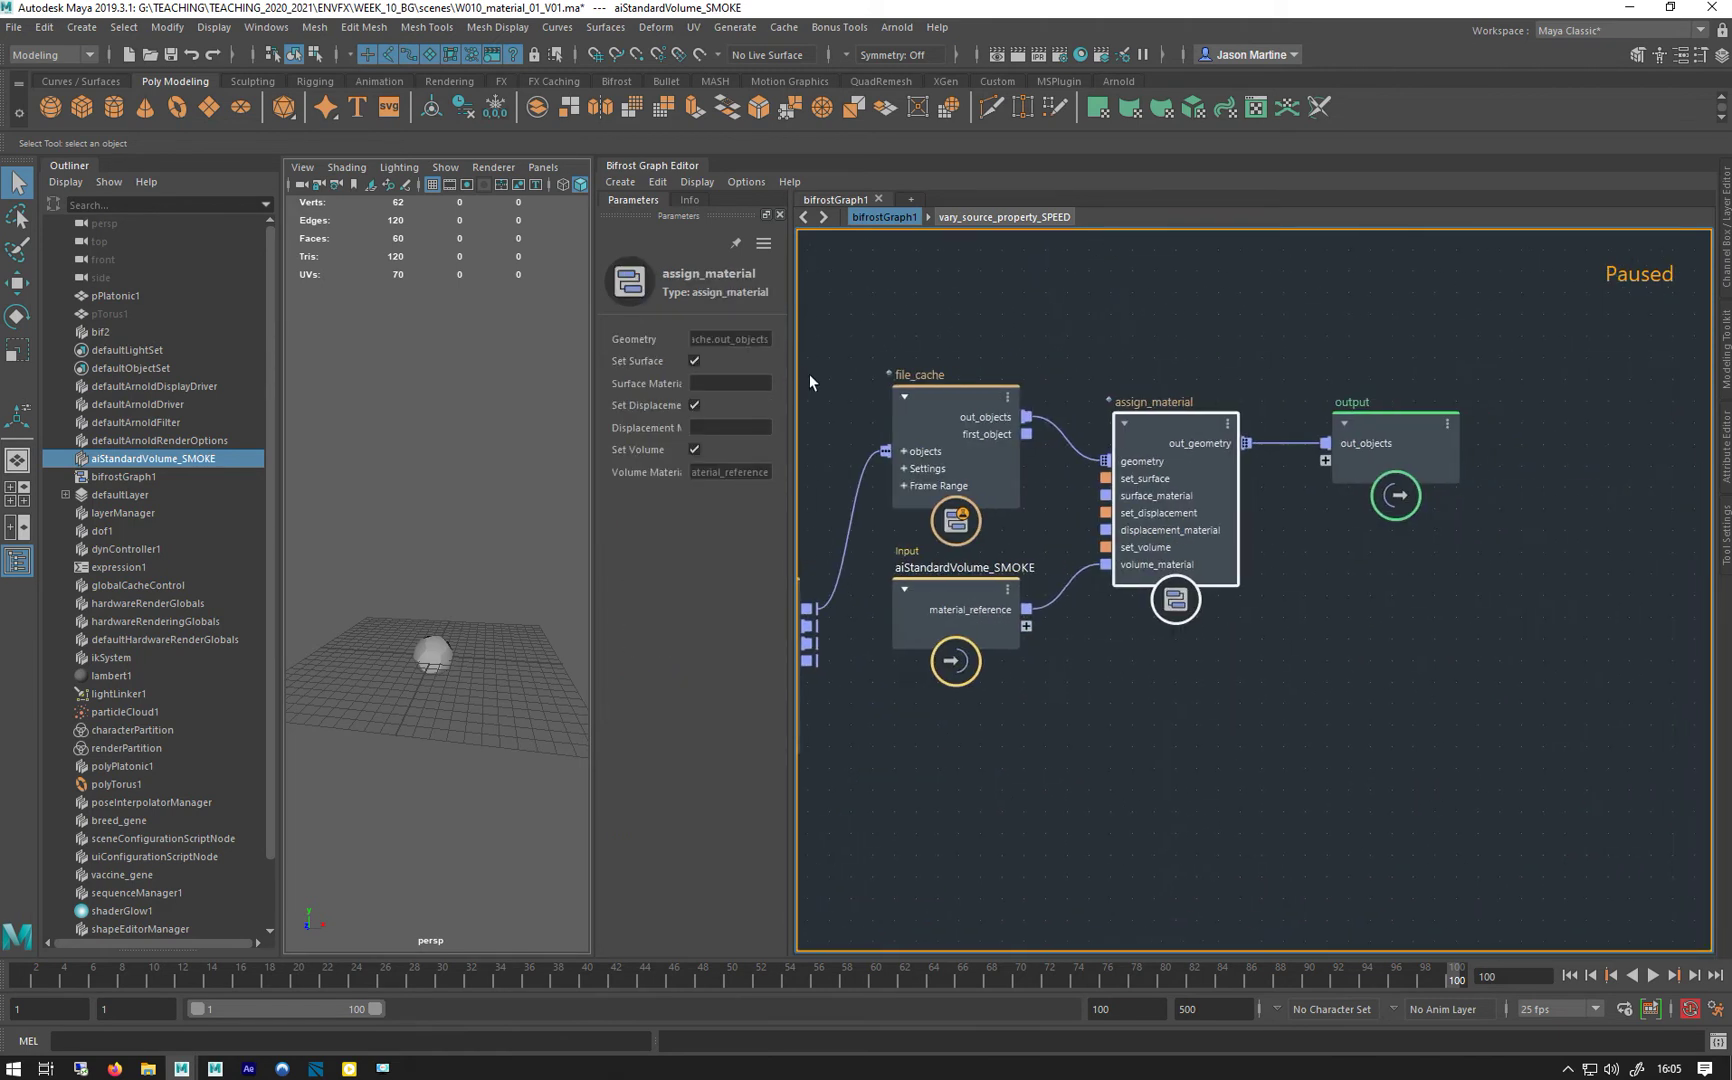
click(1392, 448)
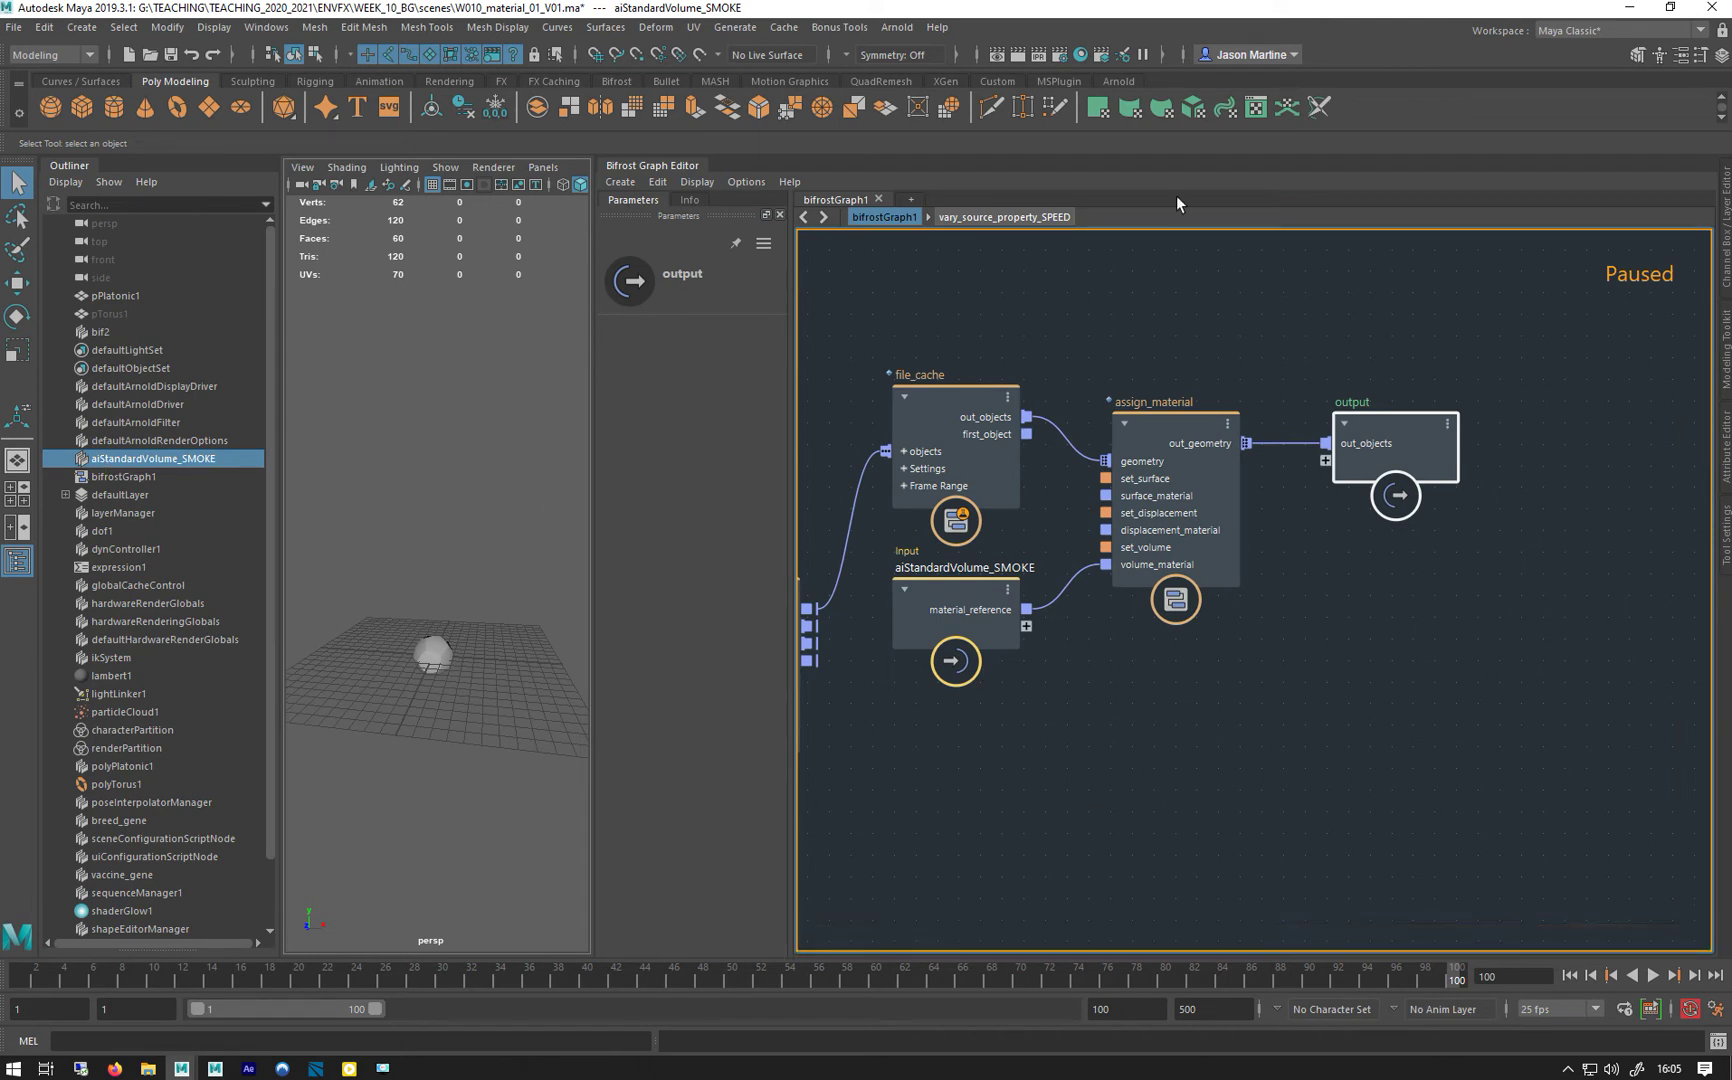
Resume the graph's execution and show the Attribute Editor alongside a widened perspective viewport.
click(657, 183)
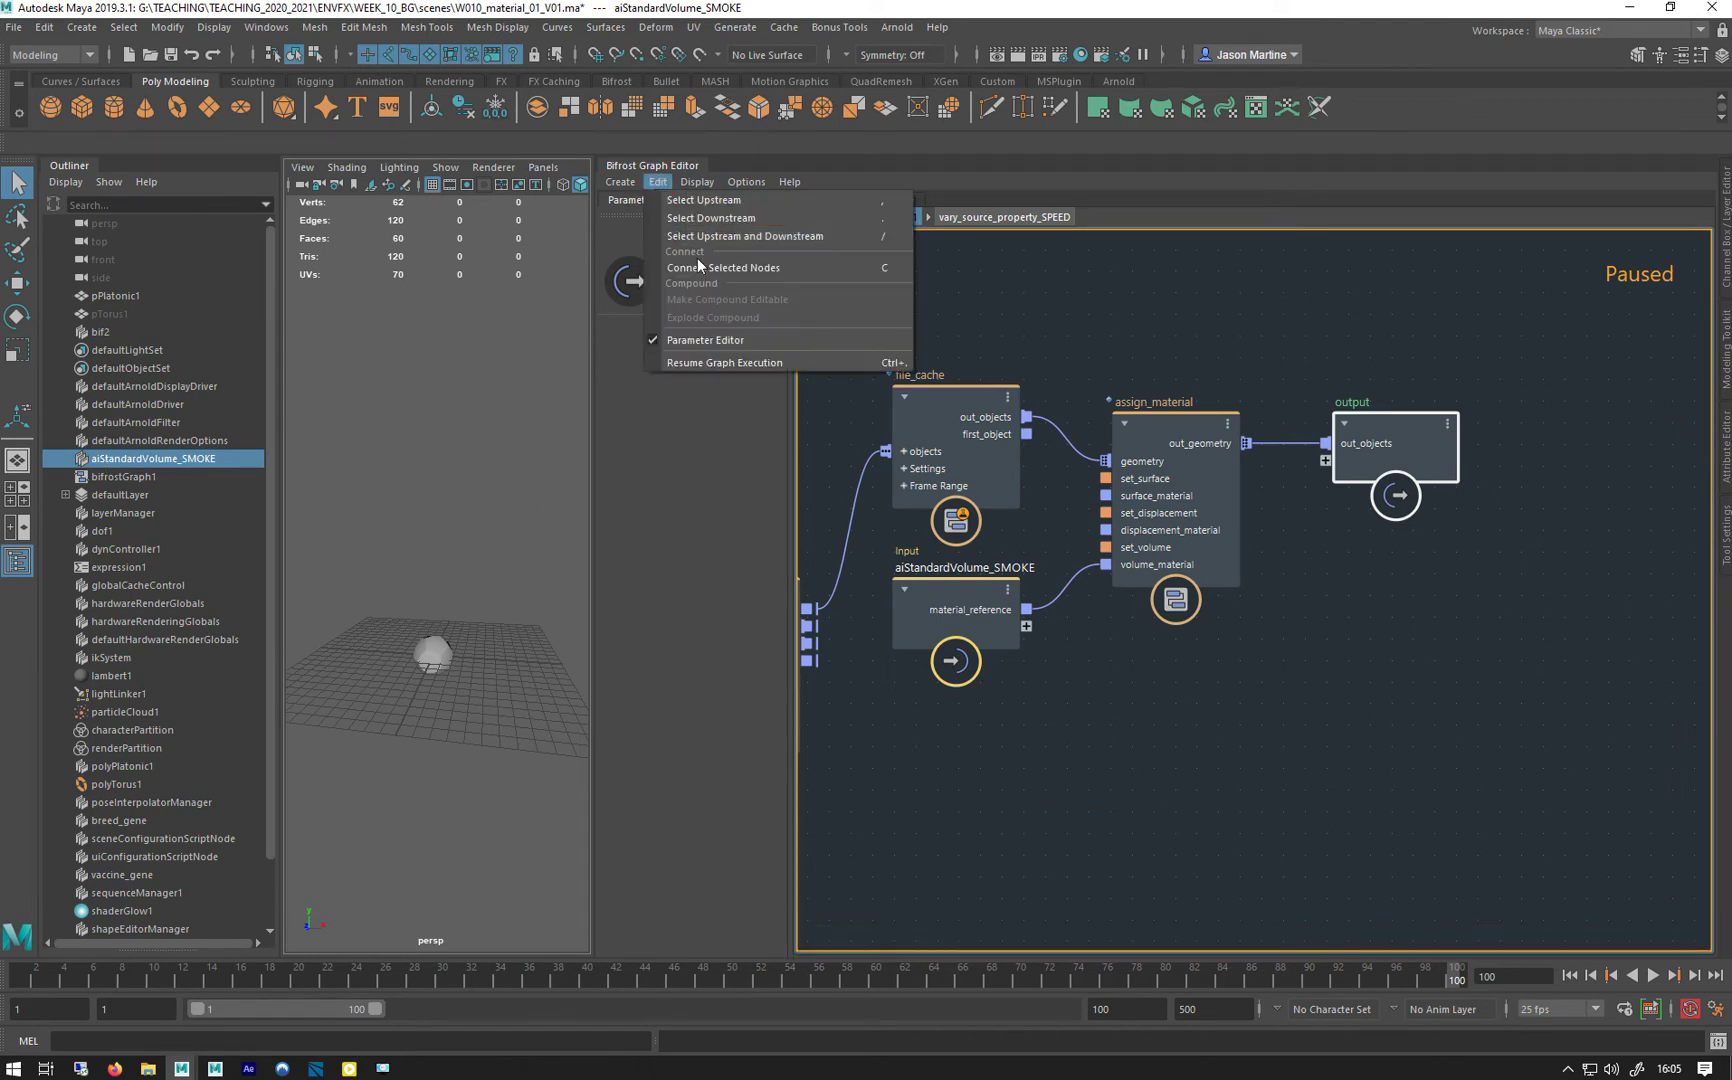
click(726, 362)
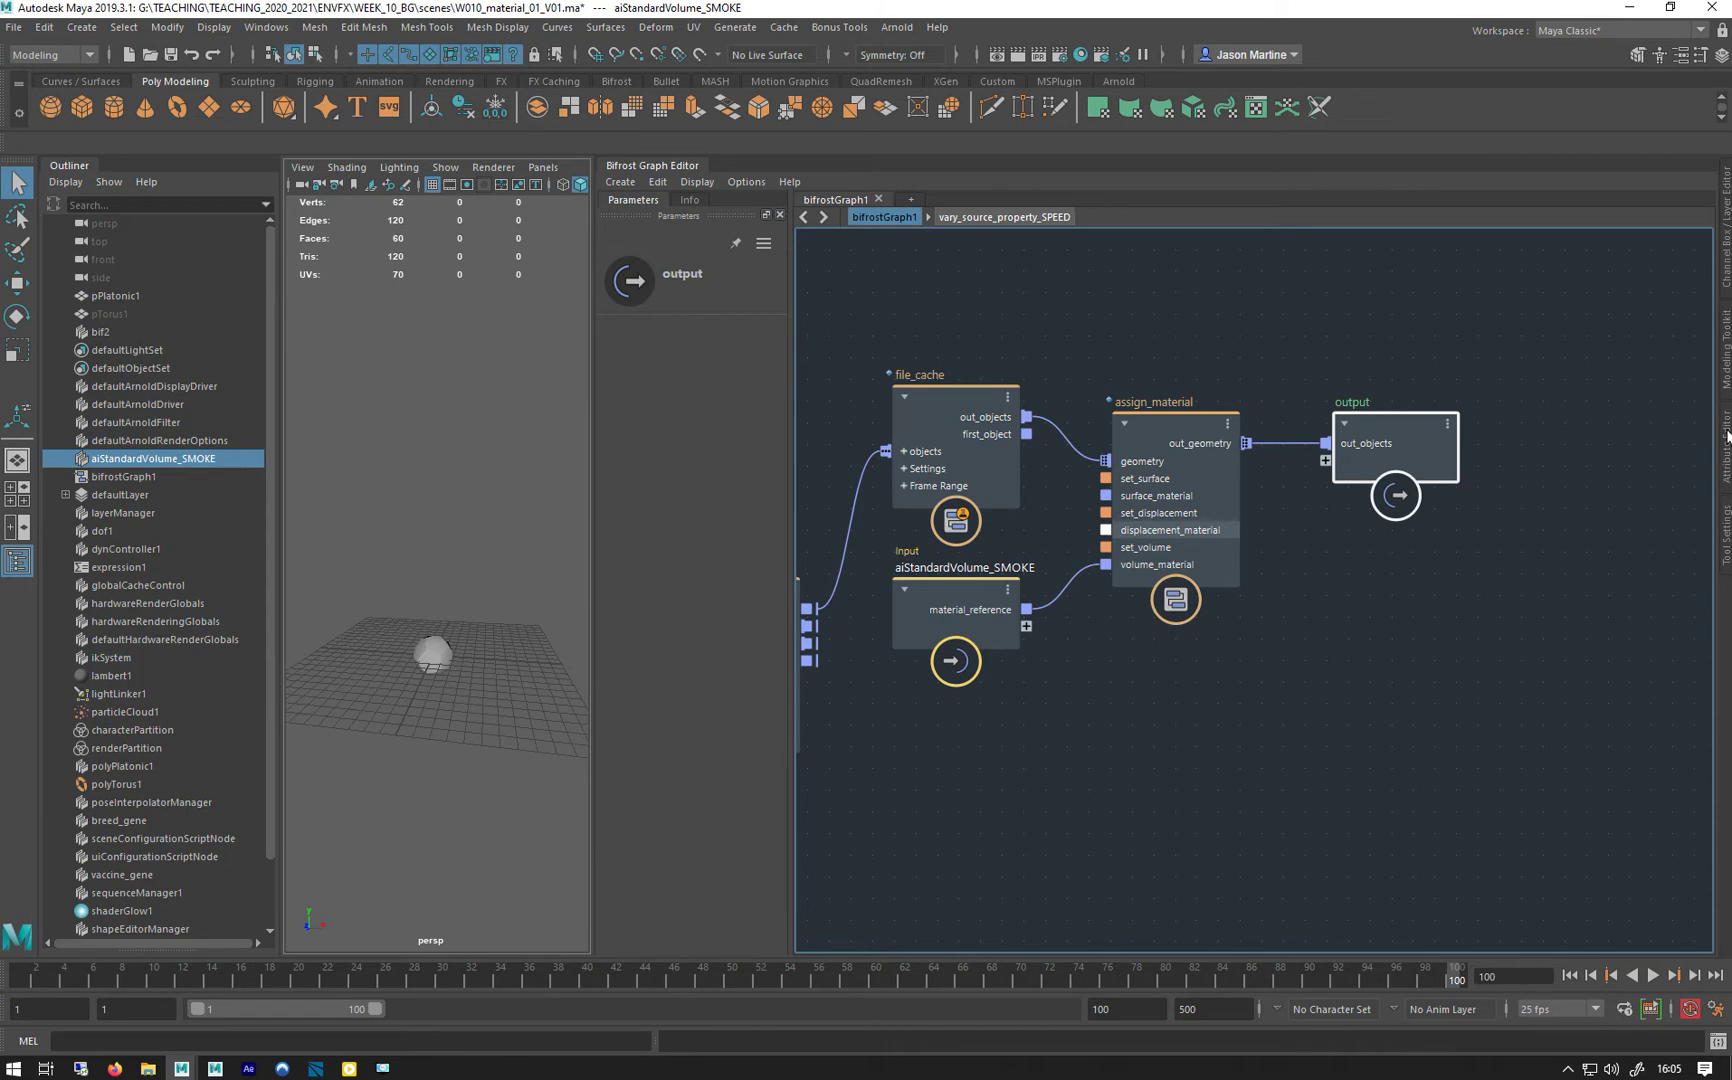
click(1727, 435)
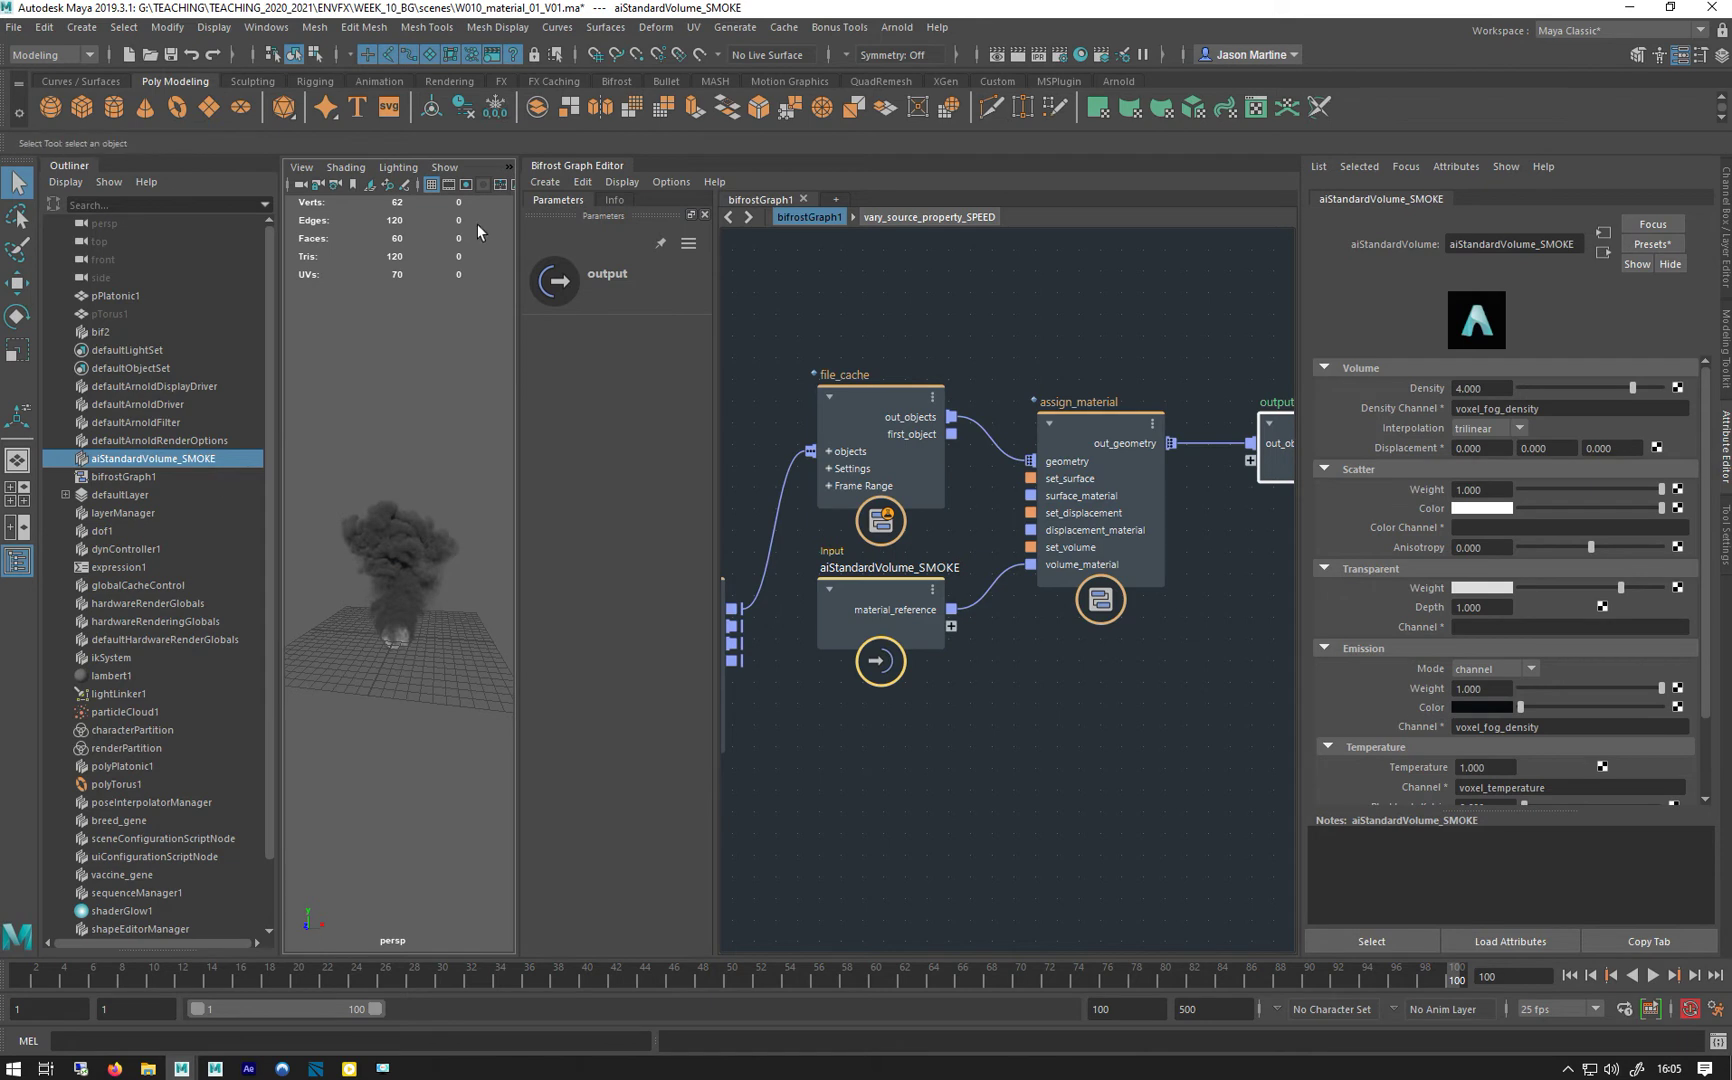
drag(520, 291, 863, 298)
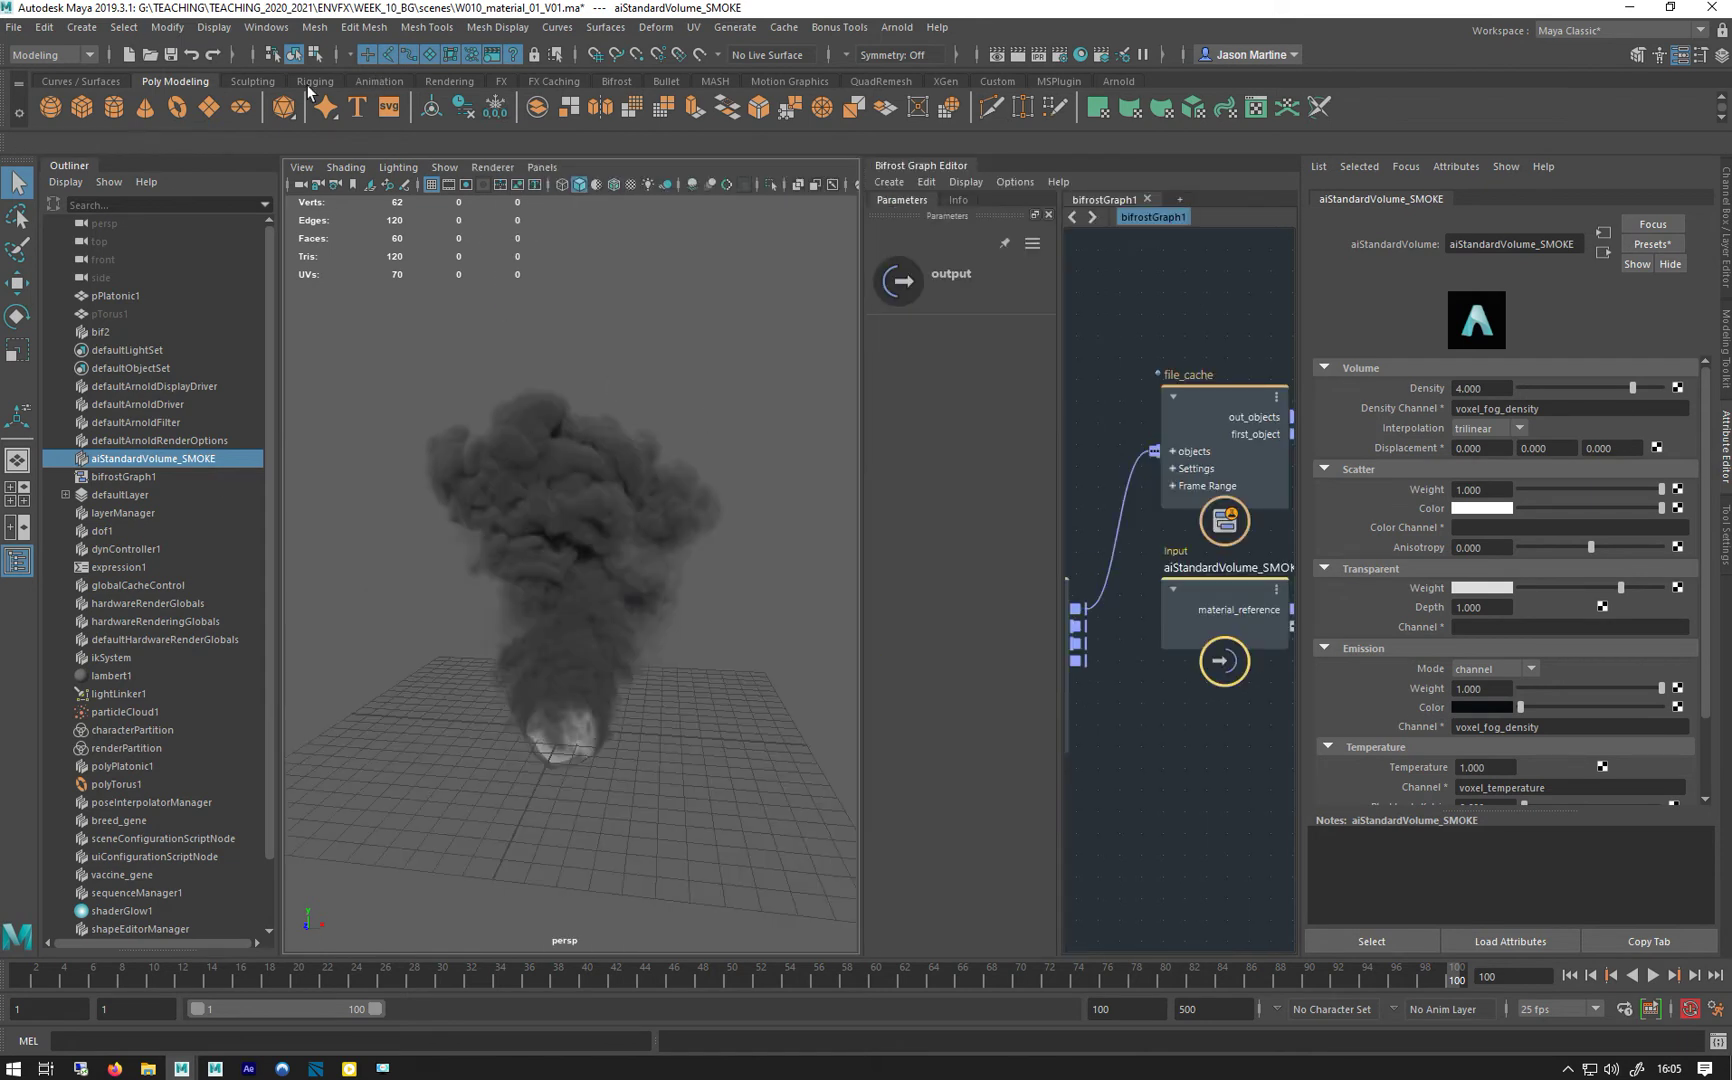
Create a directional light and scale it up uniformly to about 11.9.
click(440, 80)
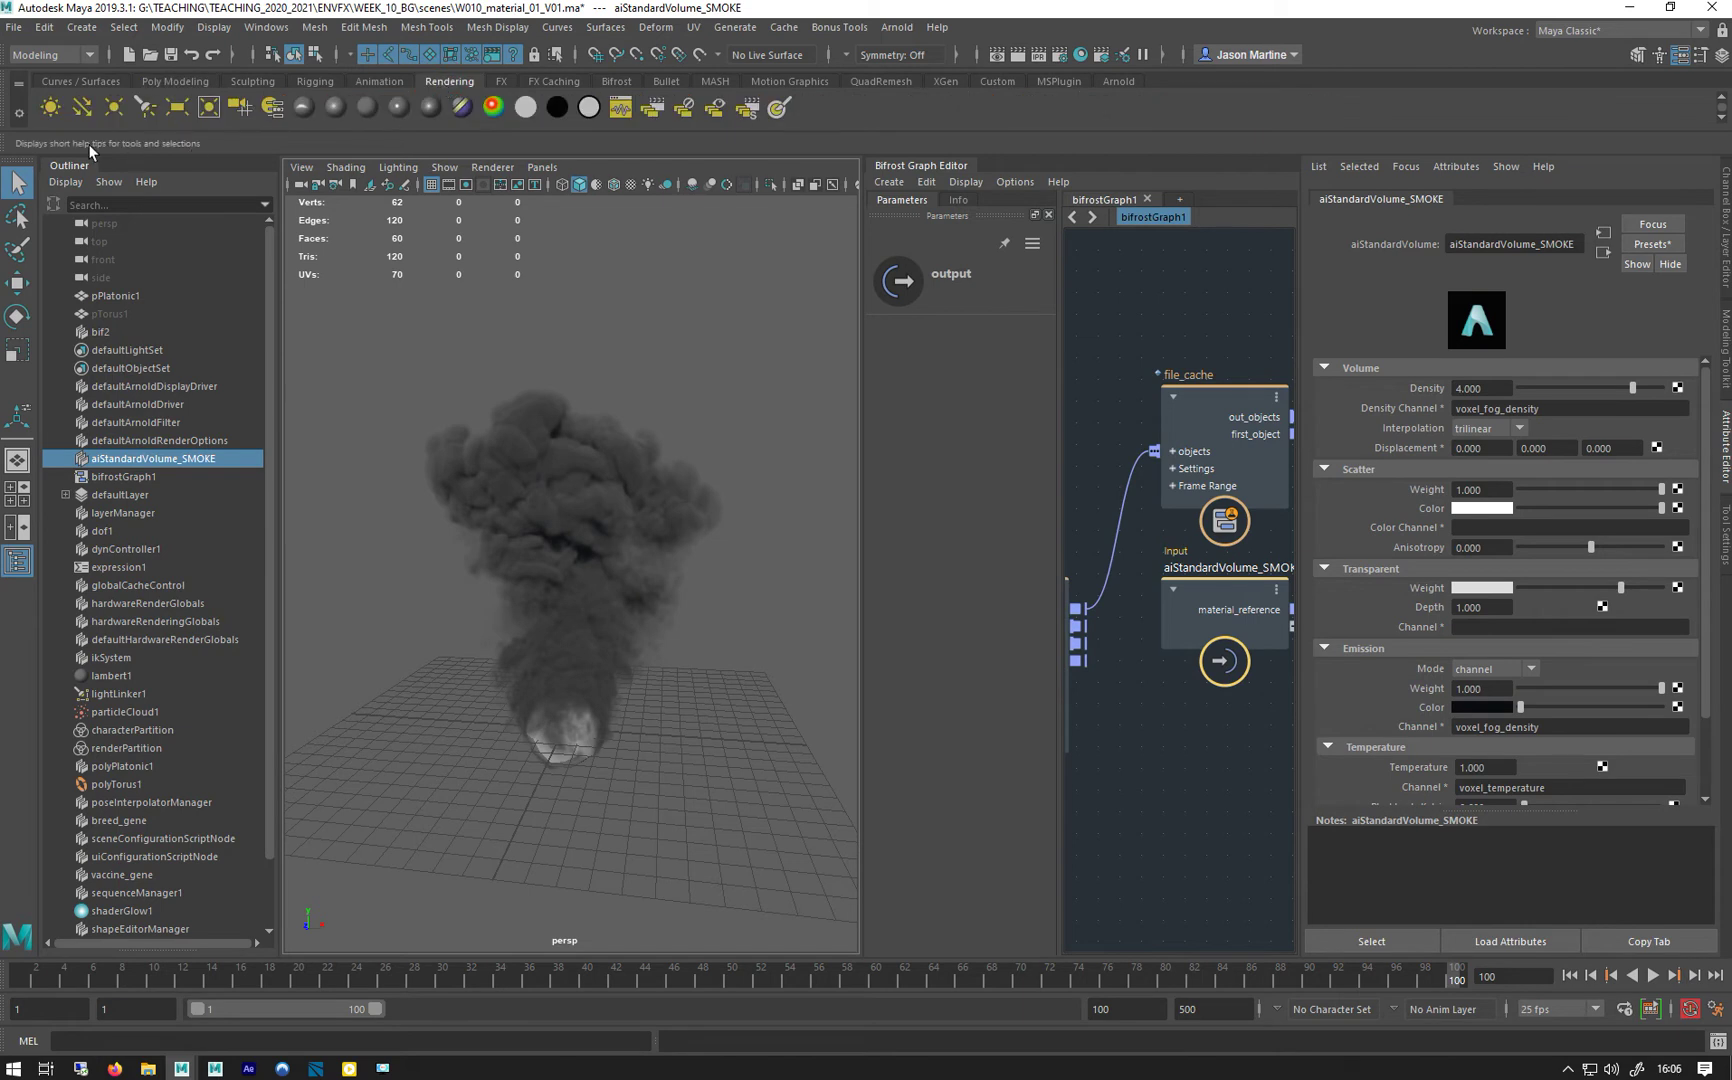
click(83, 105)
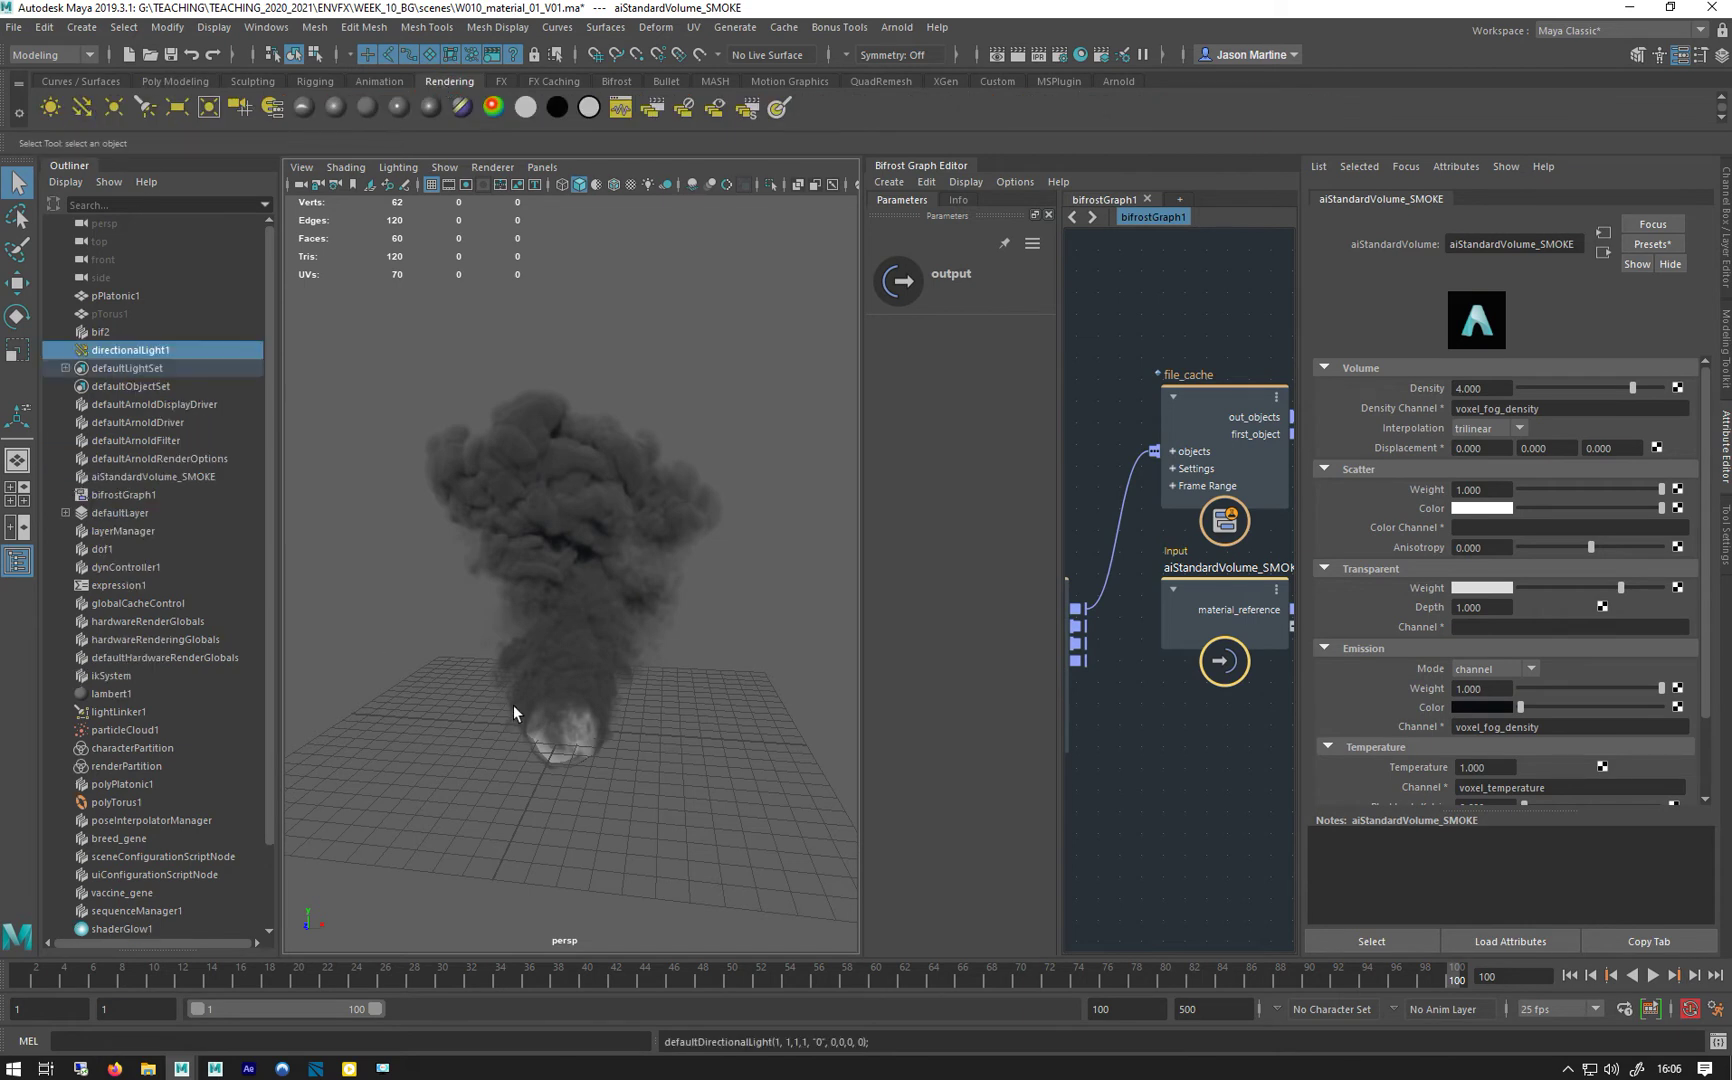
key(r)
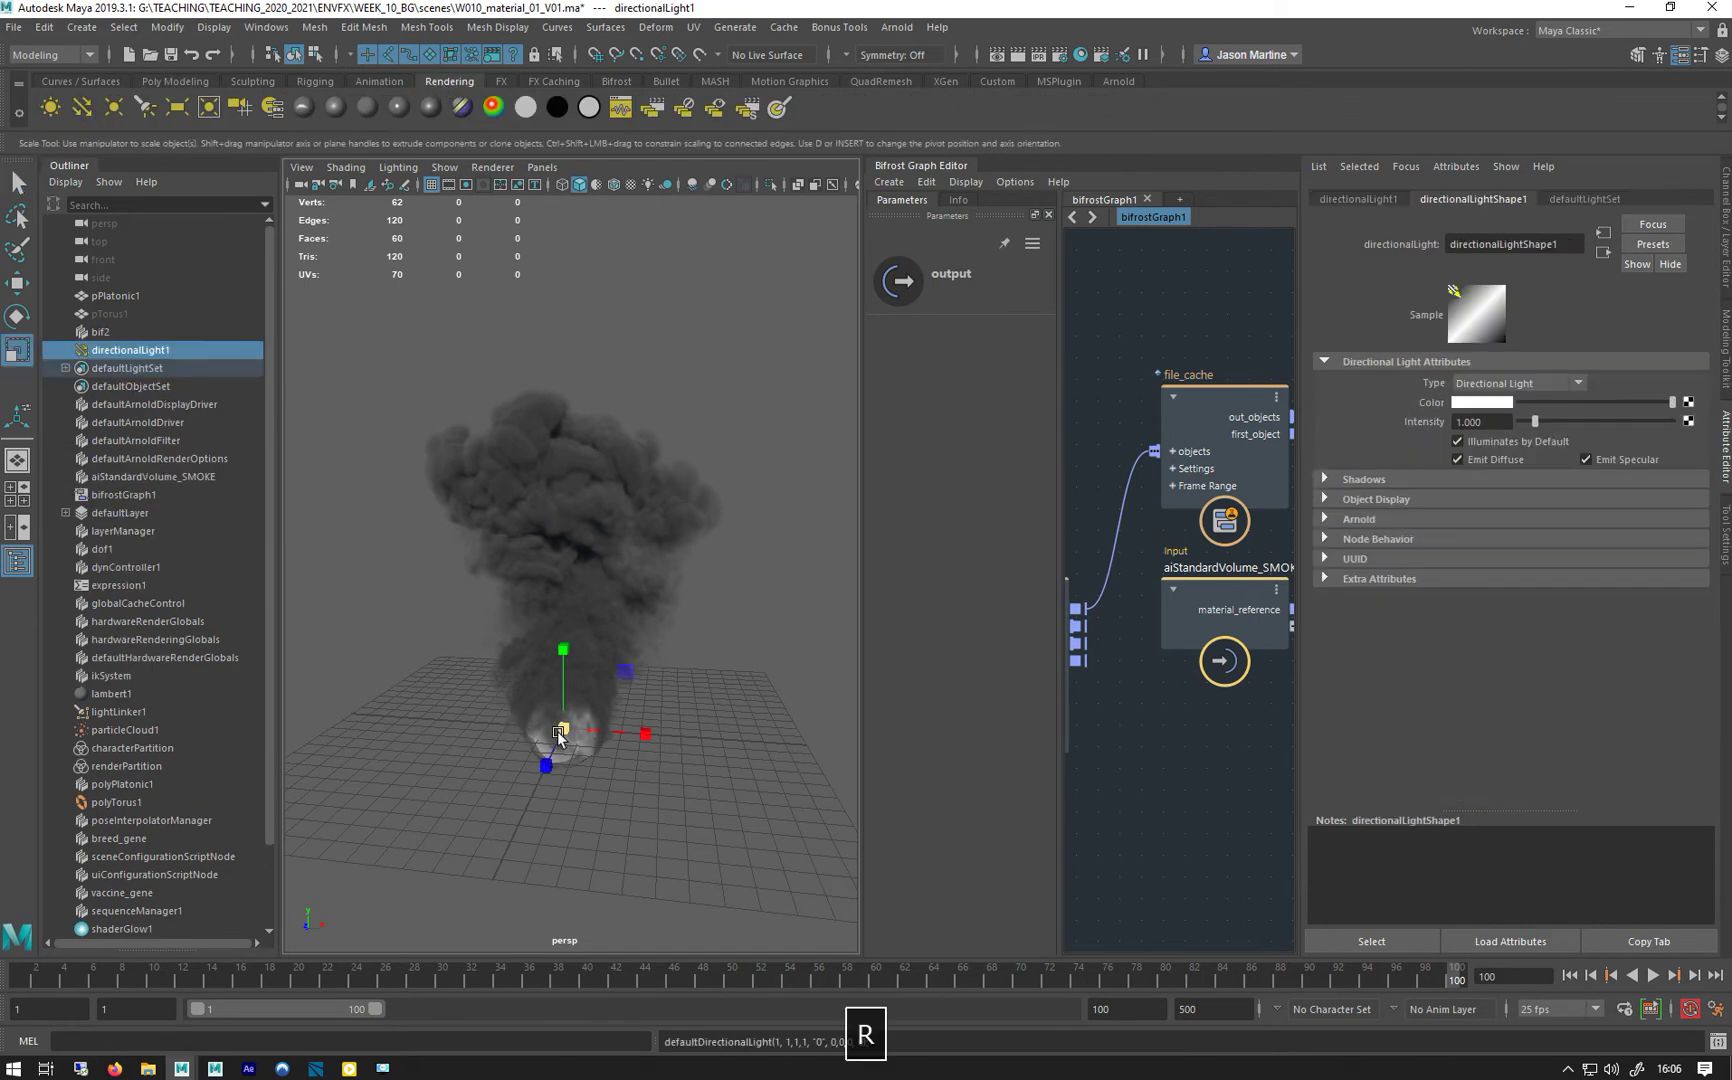
drag(563, 728, 790, 714)
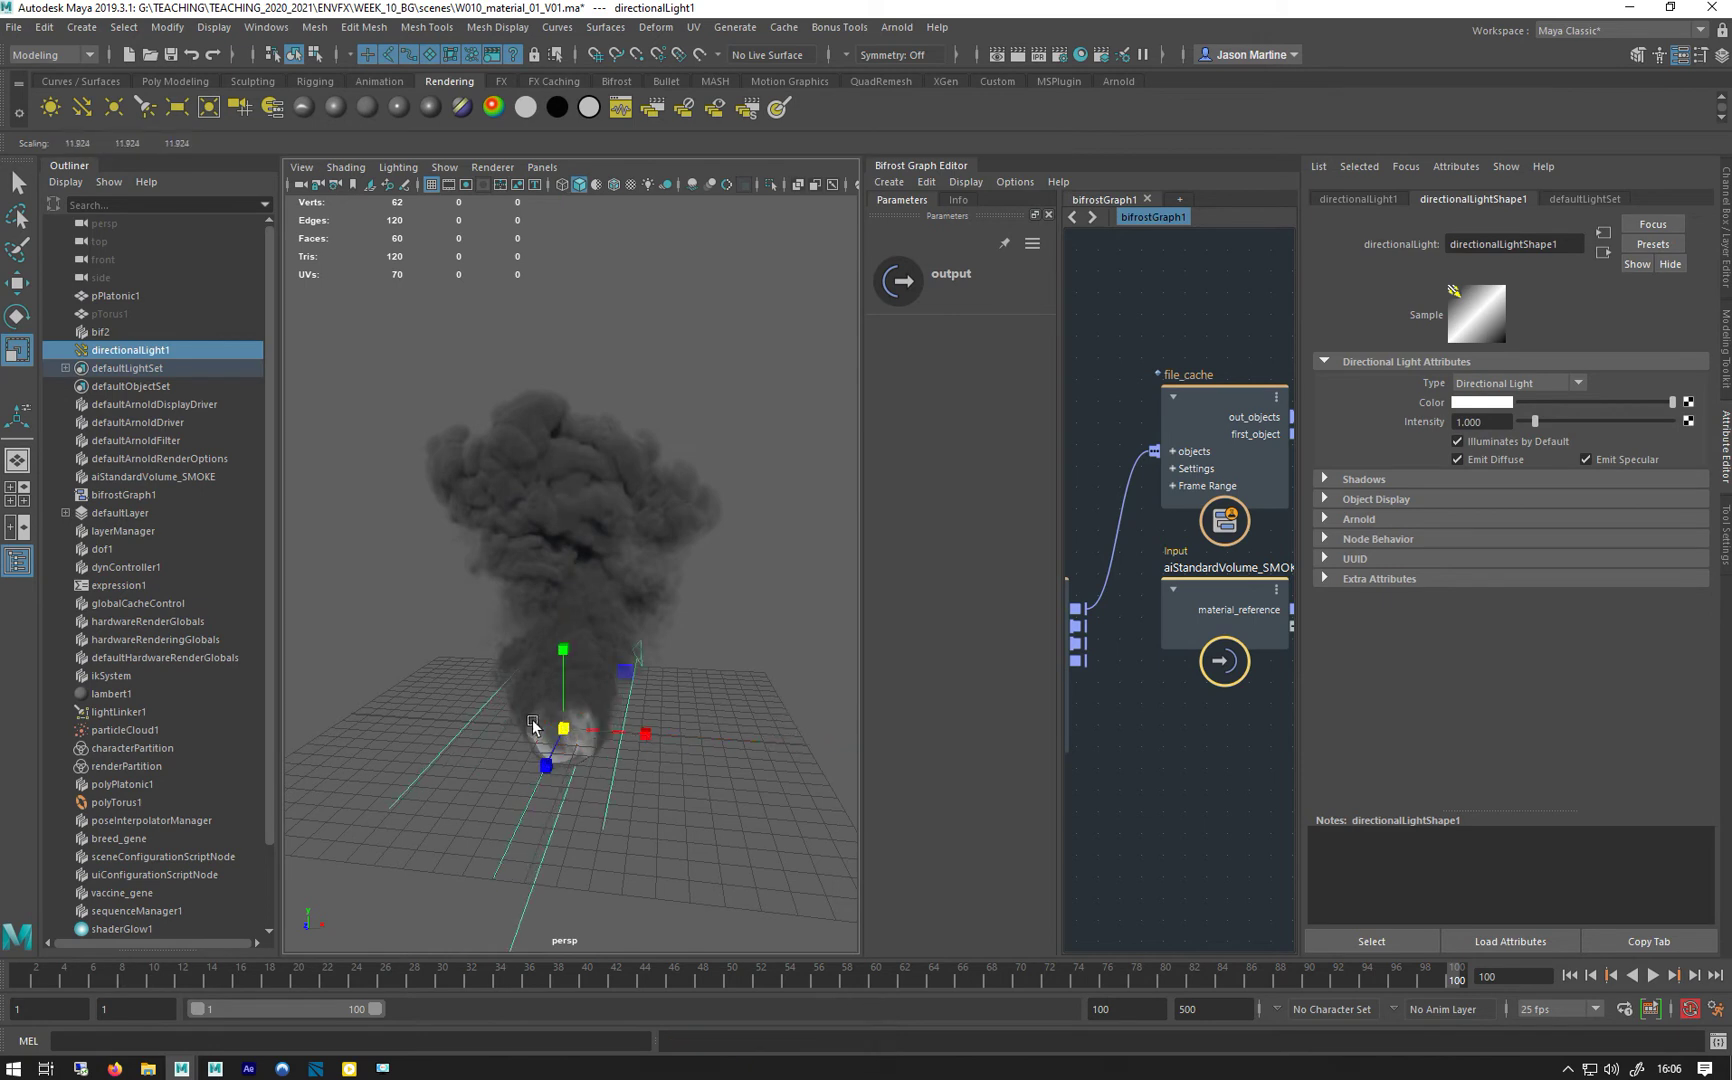
Rotate the directional light downward to about -56, 6, -15 degrees and light the perspective viewport with the scene lights.
key(e)
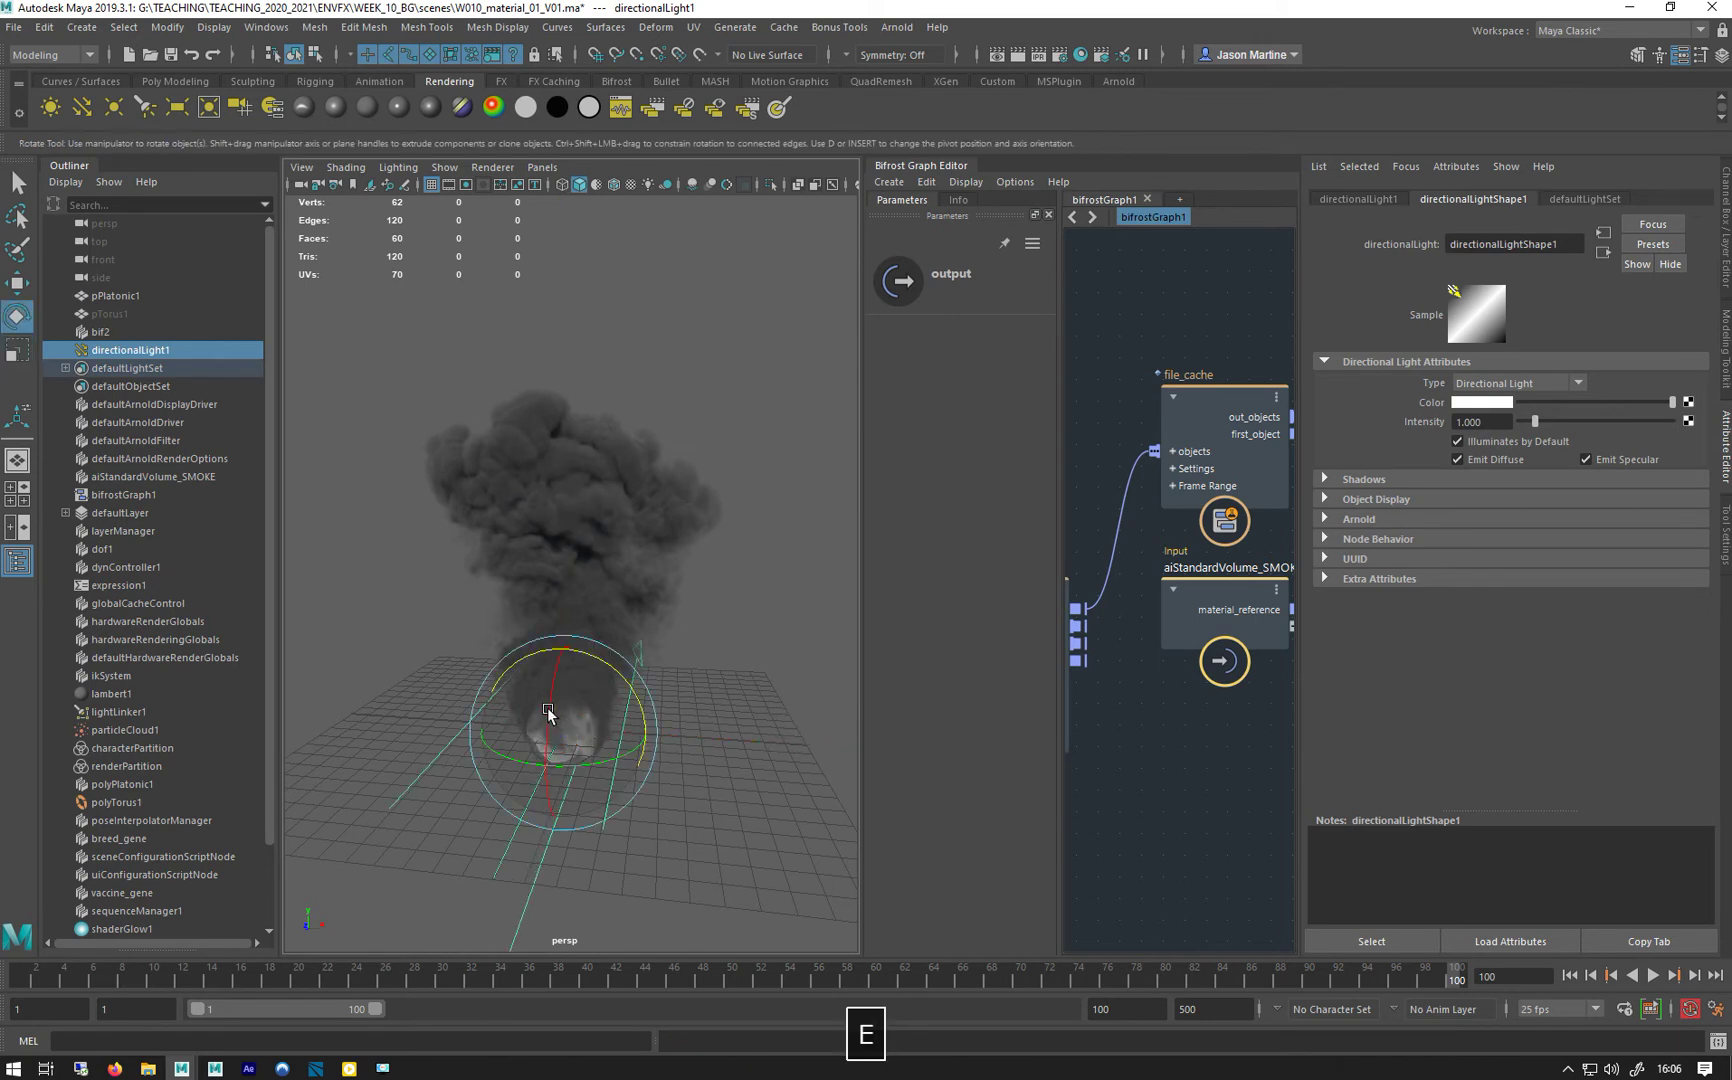
drag(552, 705, 555, 565)
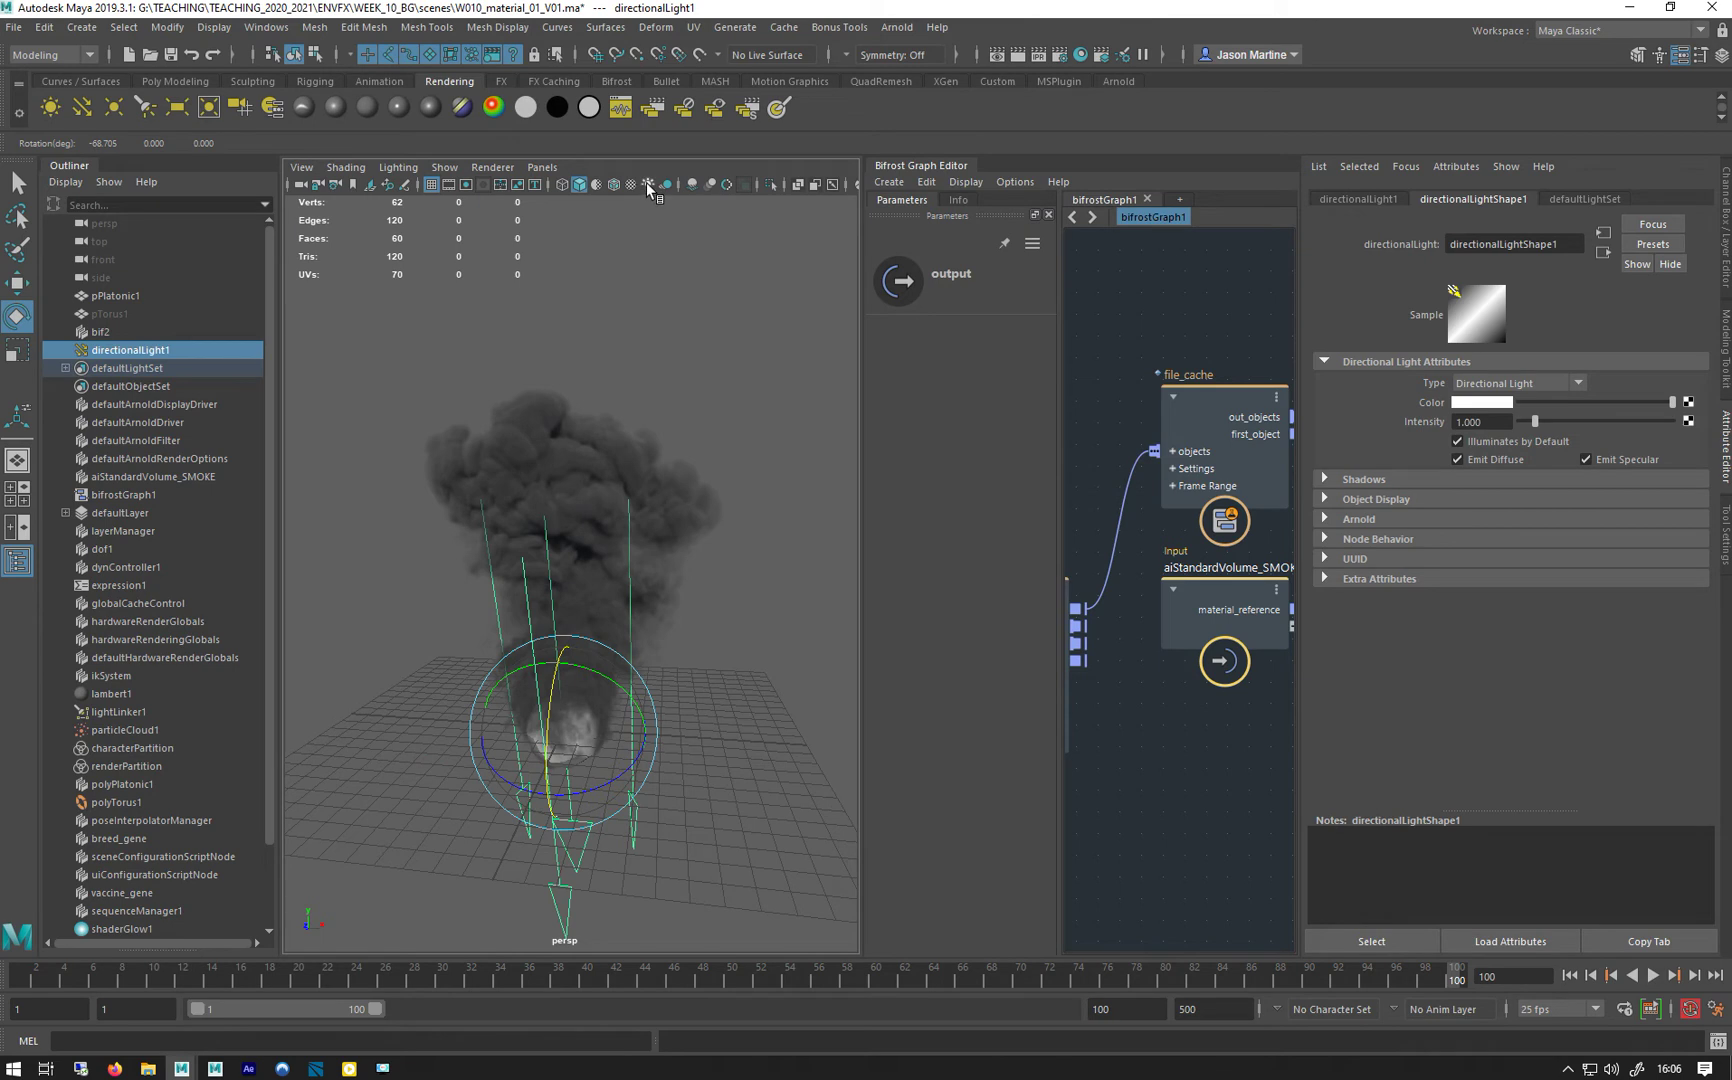
click(648, 185)
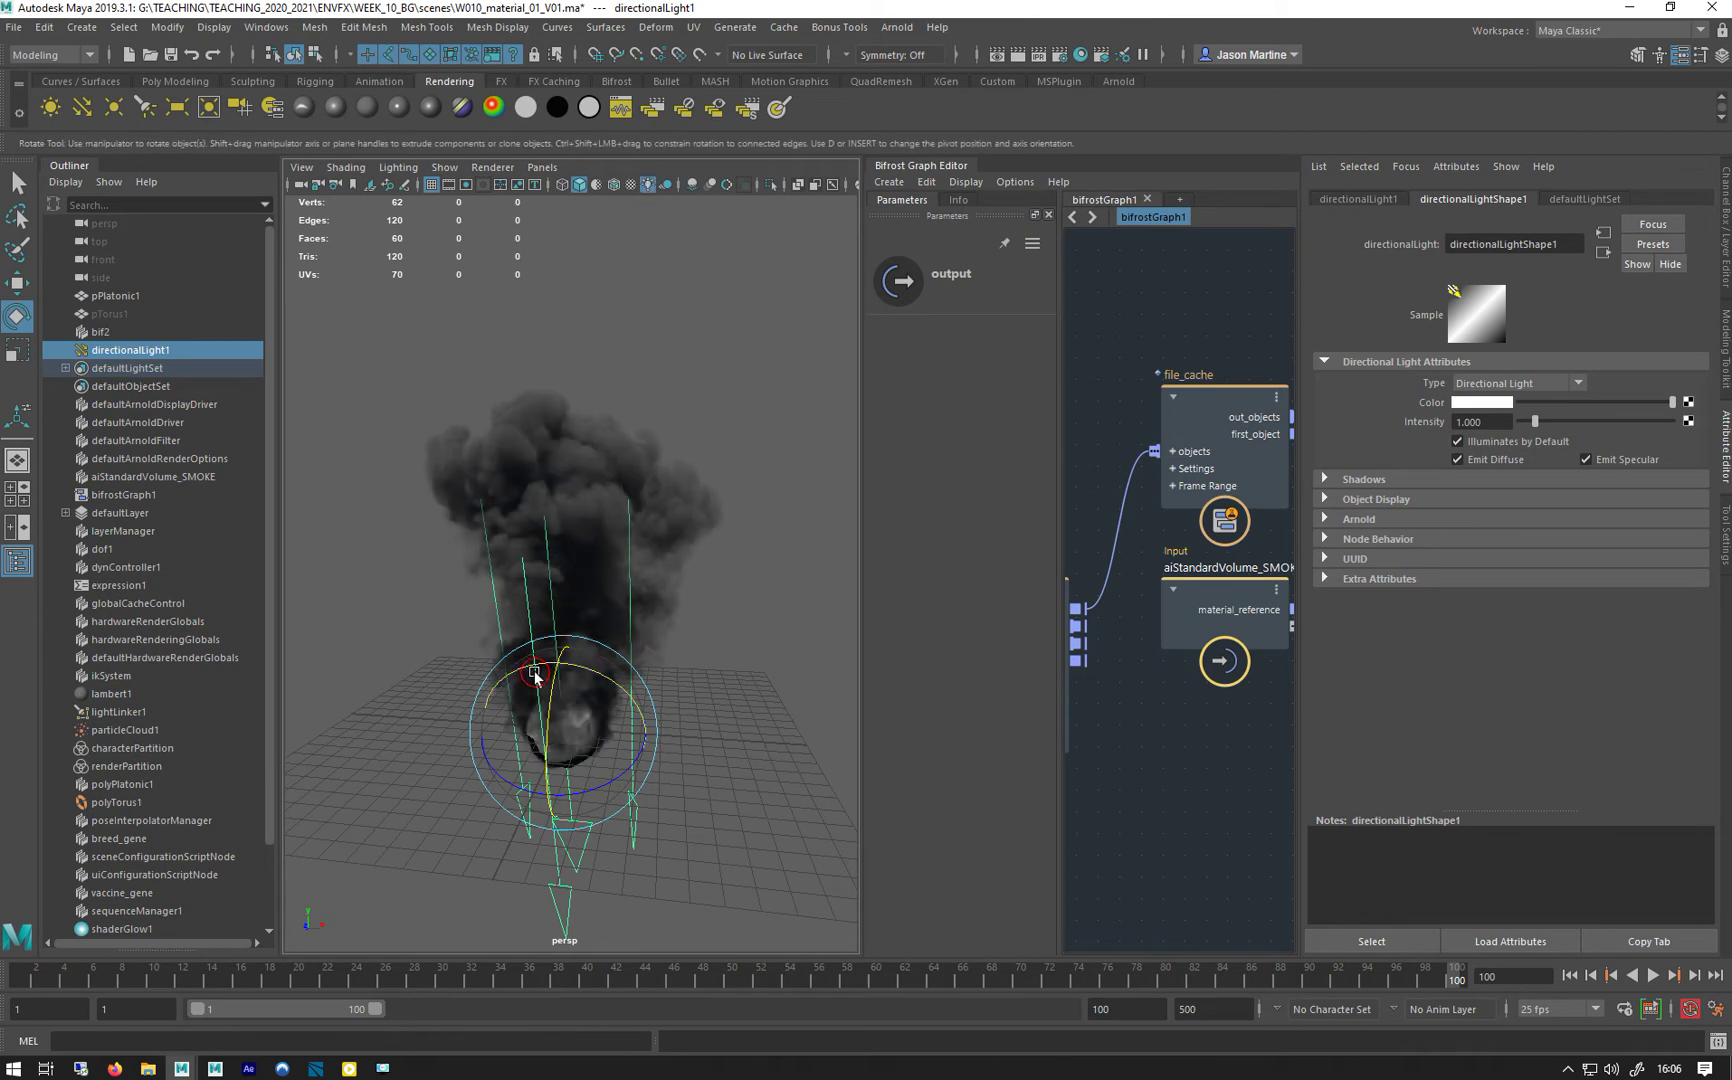
drag(540, 666, 557, 731)
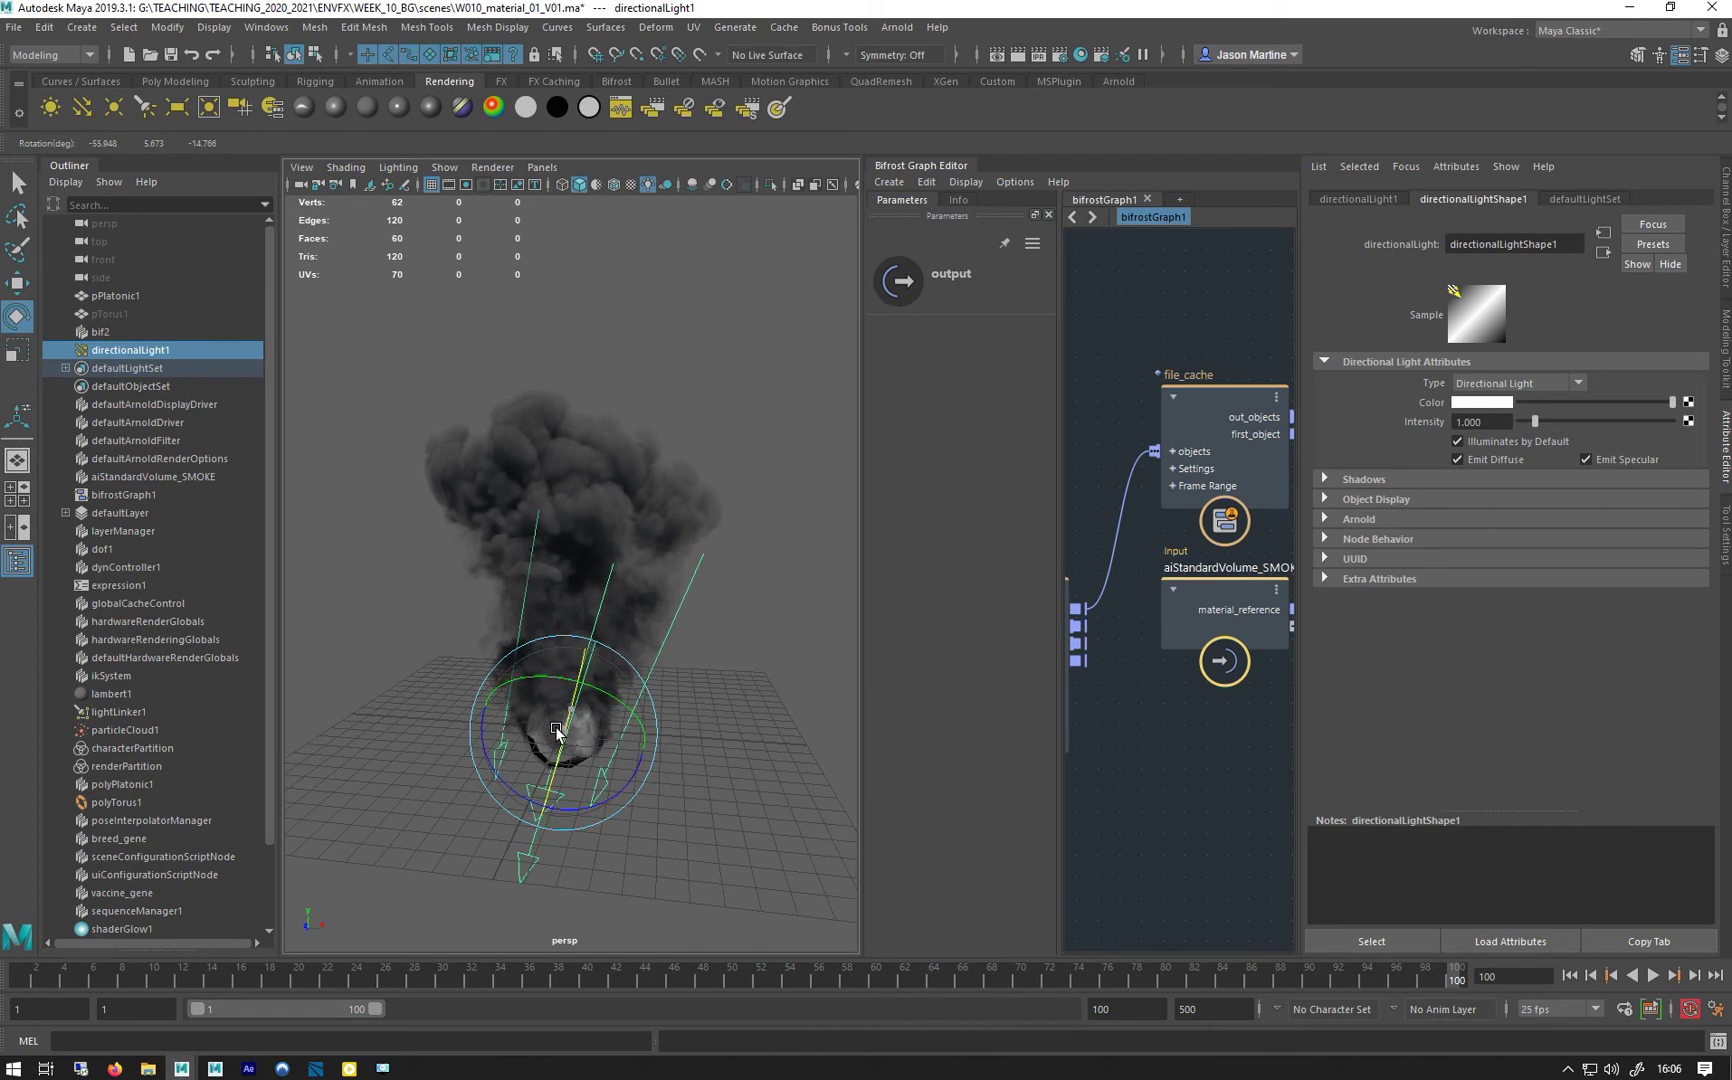
Move the directional light high above the smoke plume and off to one side.
key(w)
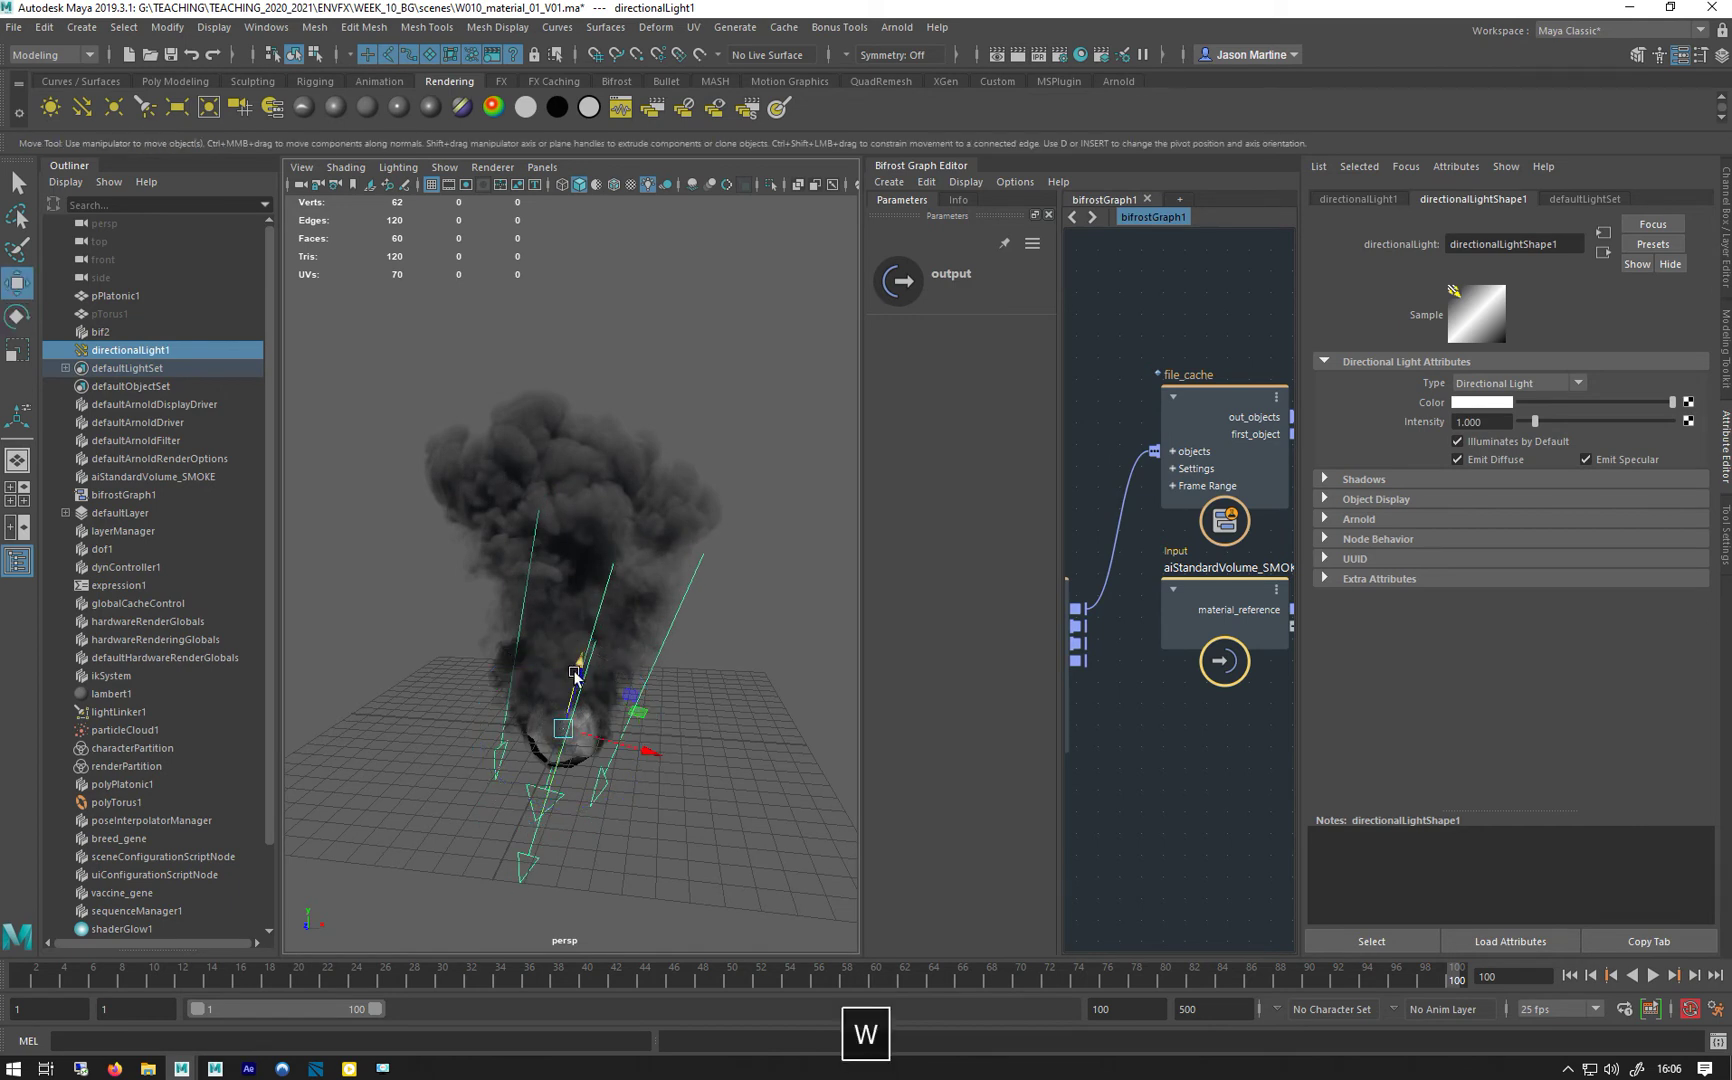
right_click(574, 686)
drag(566, 672, 568, 110)
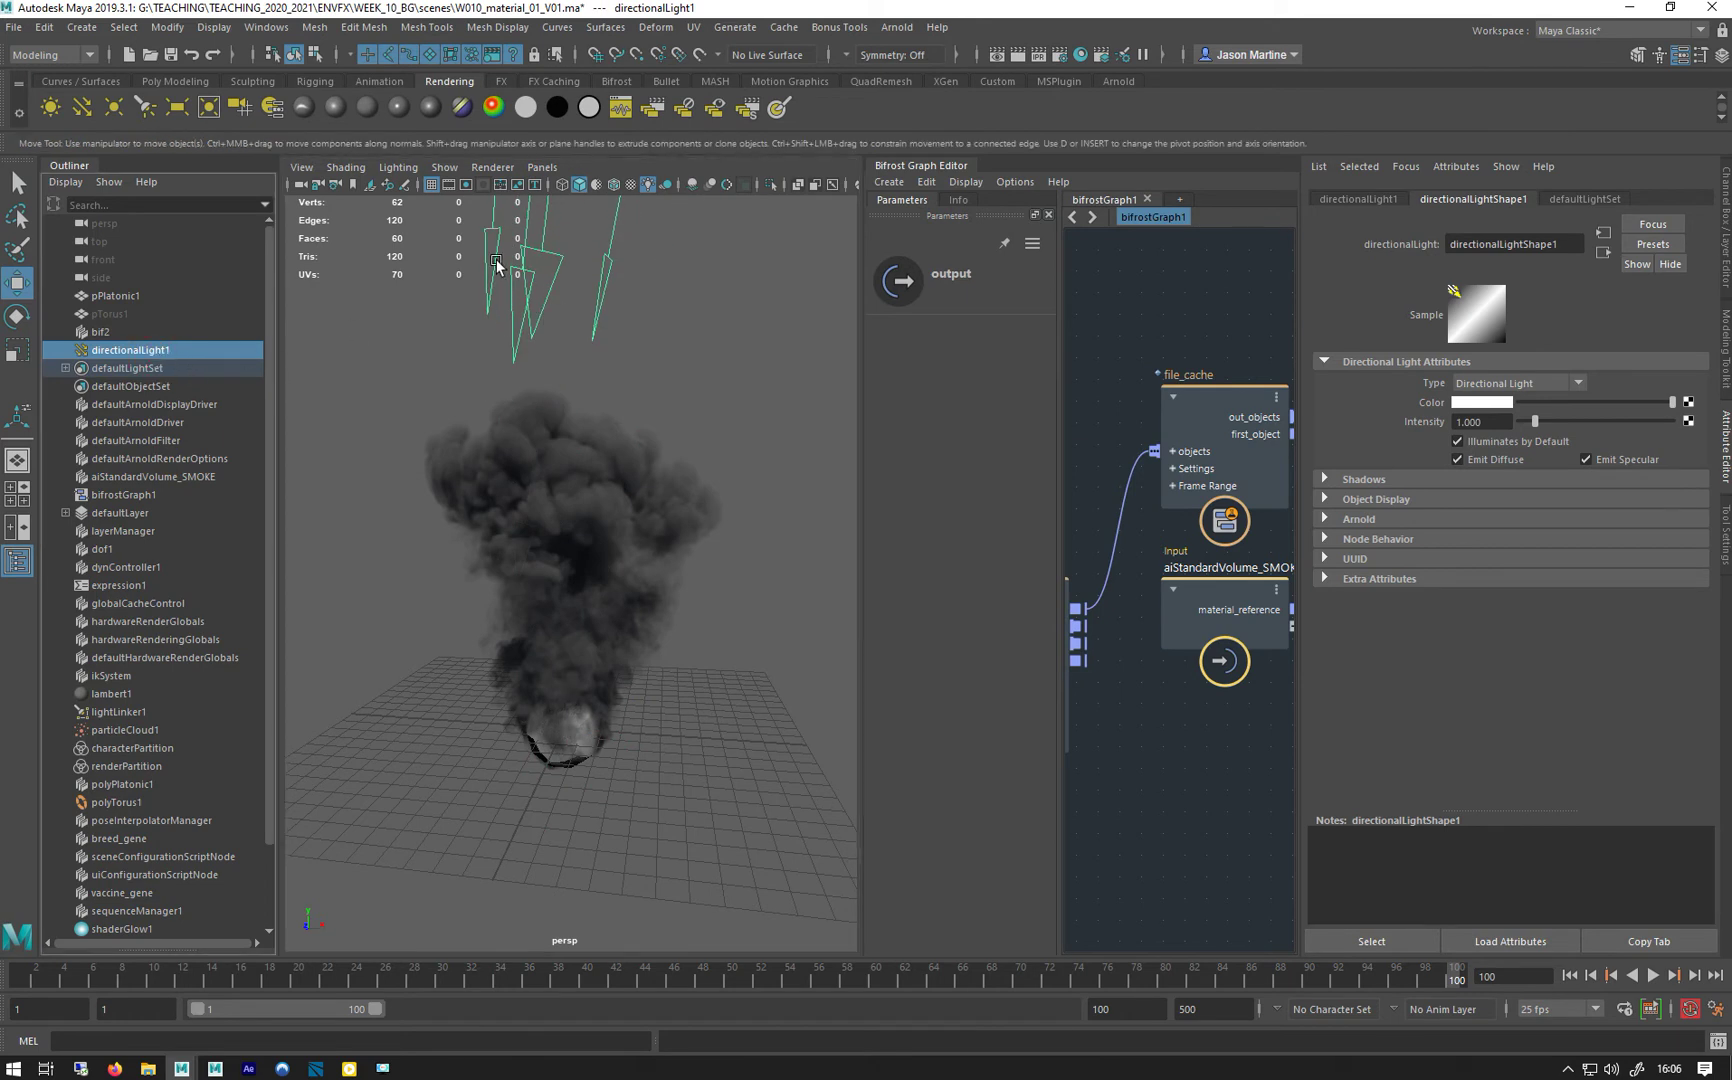
alt+right_drag(463, 300, 460, 474)
drag(565, 368, 375, 250)
alt+right_drag(450, 500, 457, 534)
scroll(457, 538, down, 6)
mouse_move(433, 588)
alt+mouse_down()
mouse_move(711, 588)
mouse_move(402, 592)
alt+mouse_up()
alt+right_drag(402, 592, 390, 572)
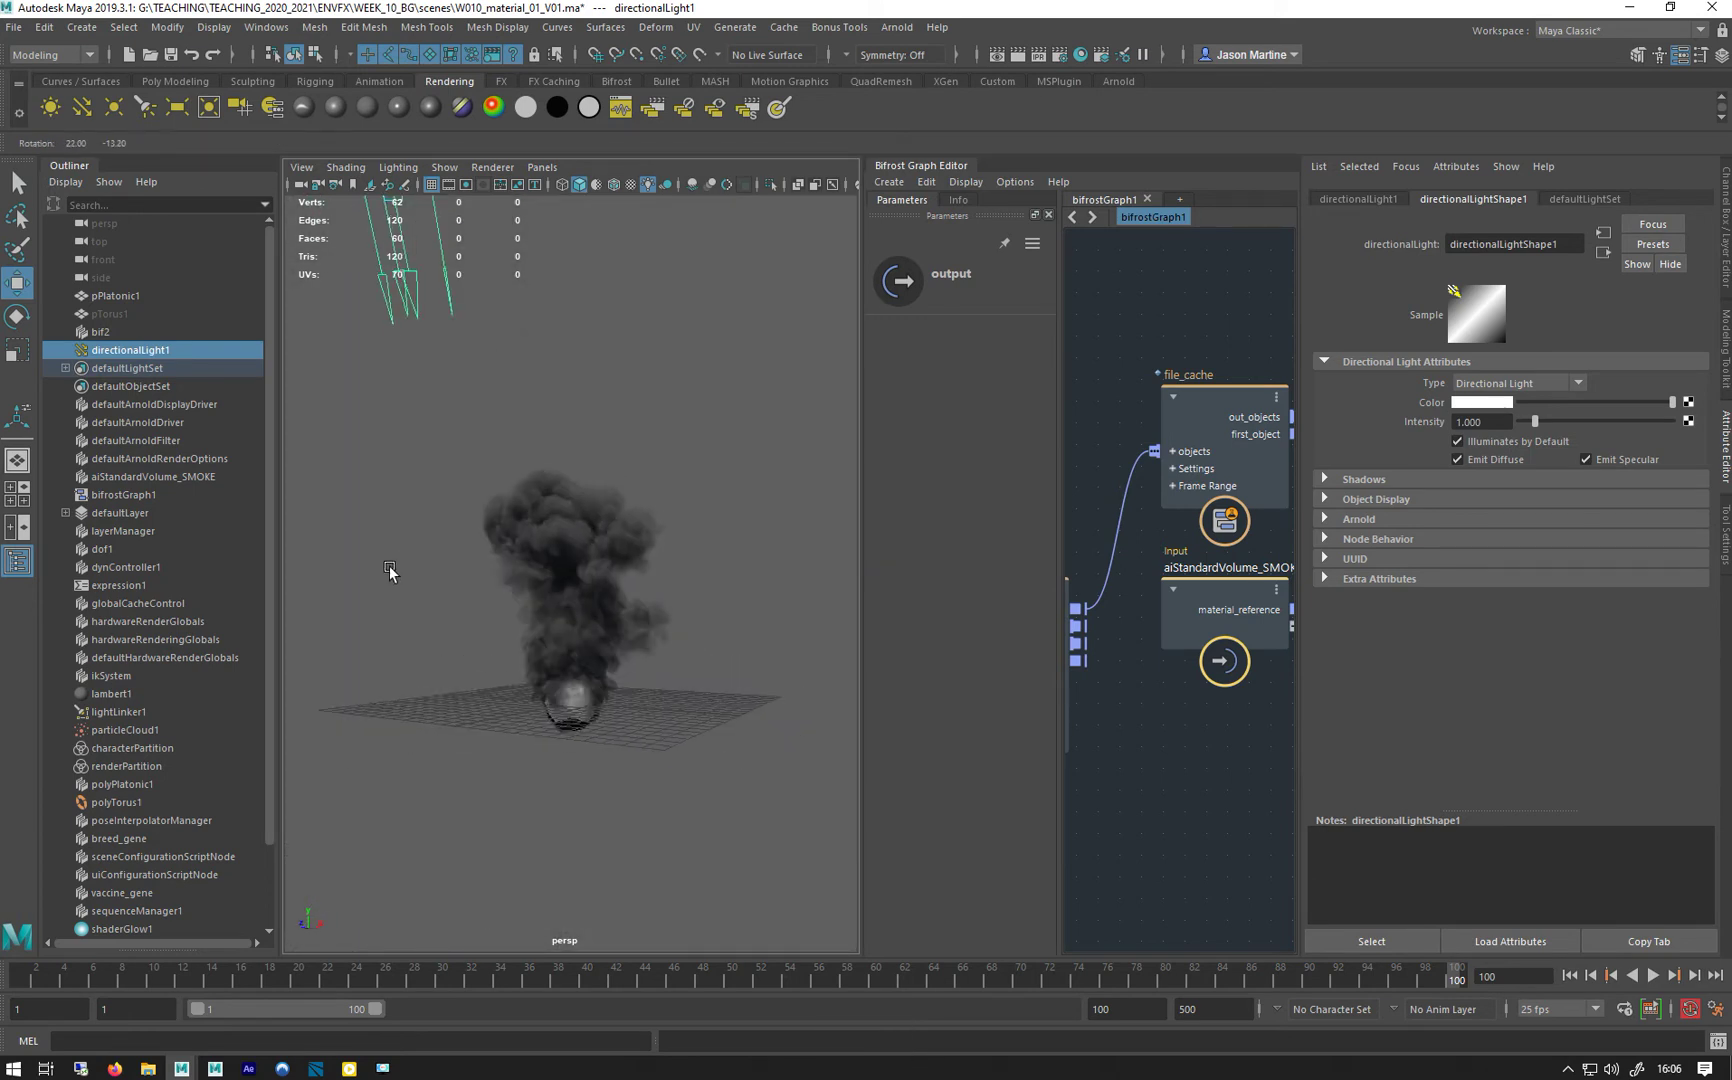
scroll(437, 547, up, 8)
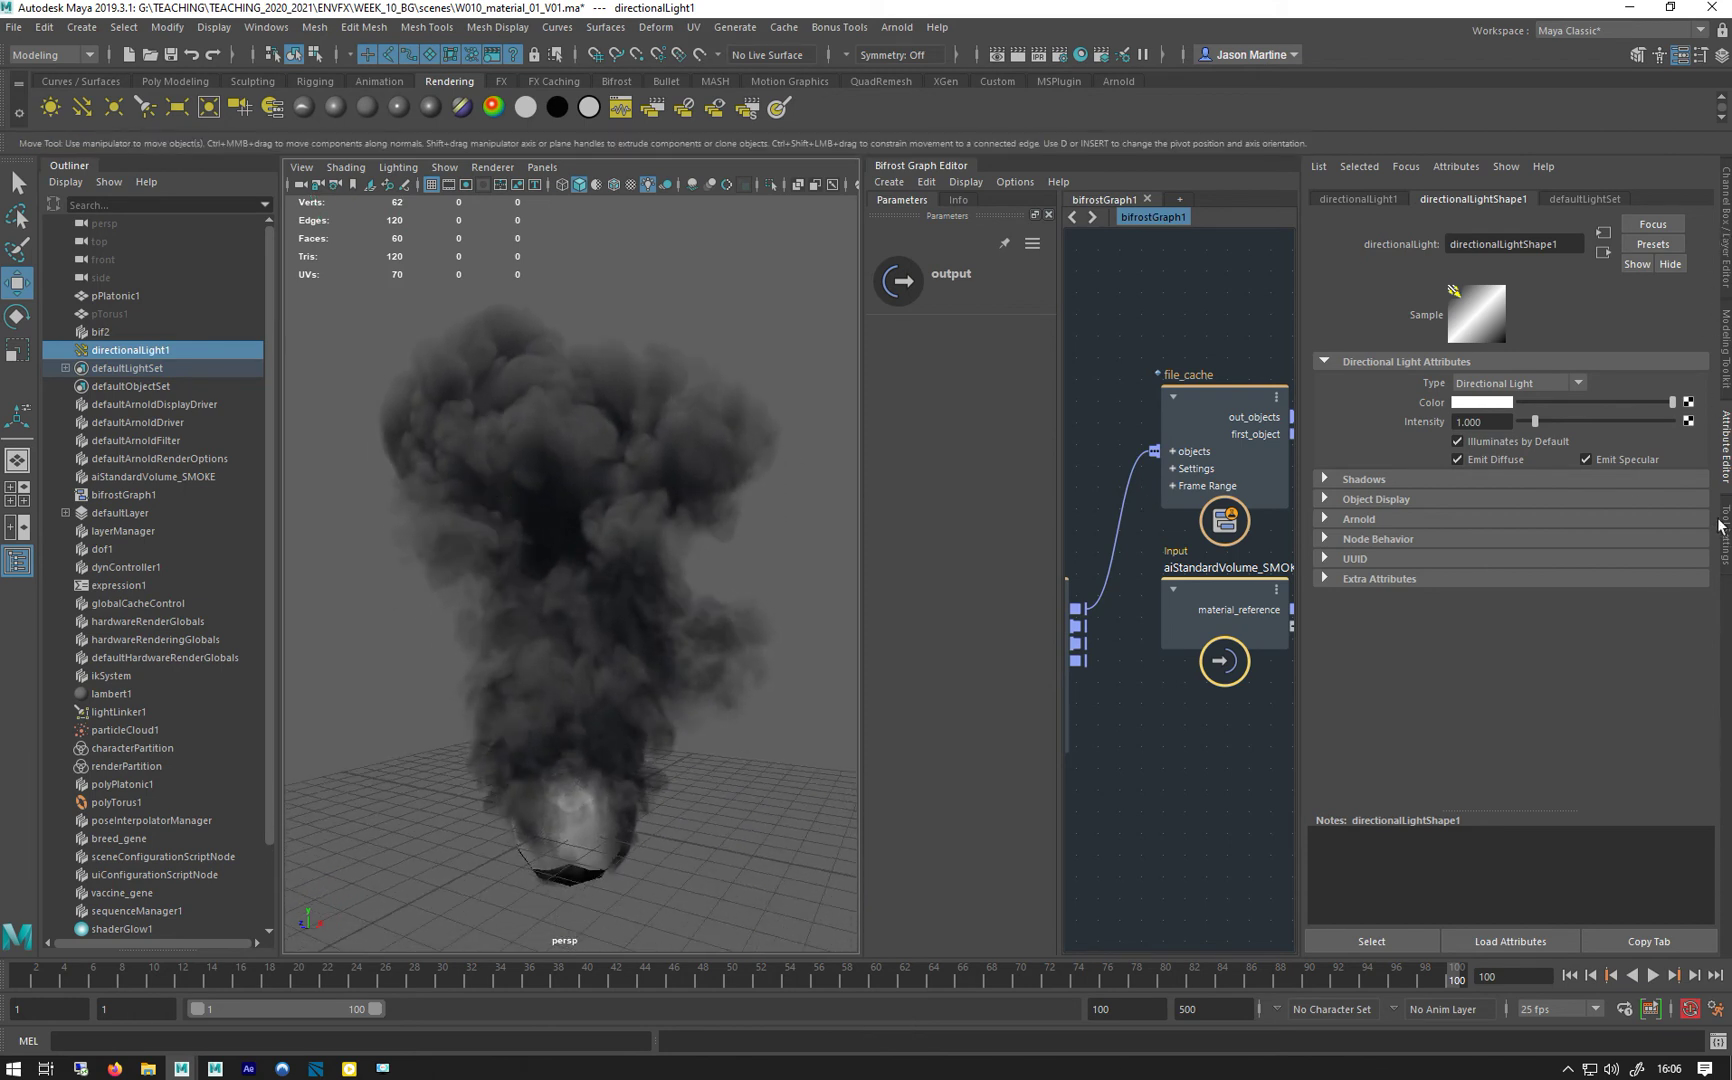
Set the emission color of the aiStandardVolume_SMOKE material to black.
click(125, 476)
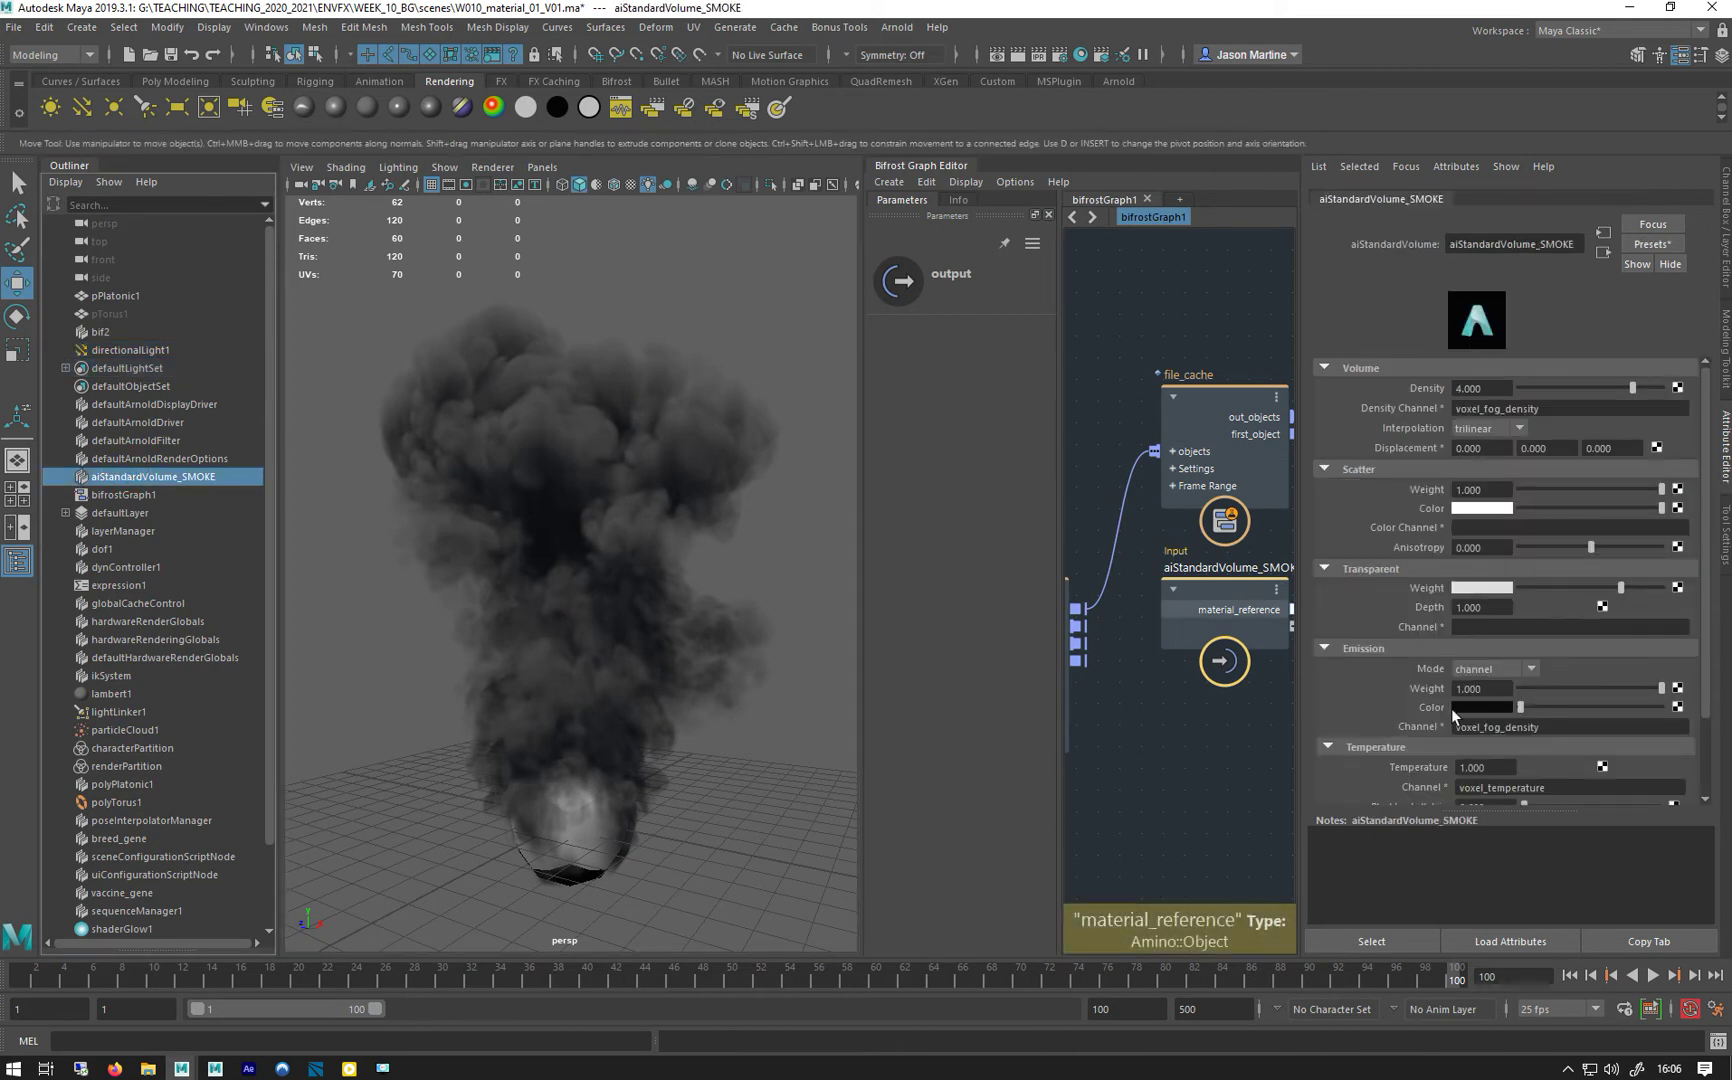
scroll(1633, 690, down, 2)
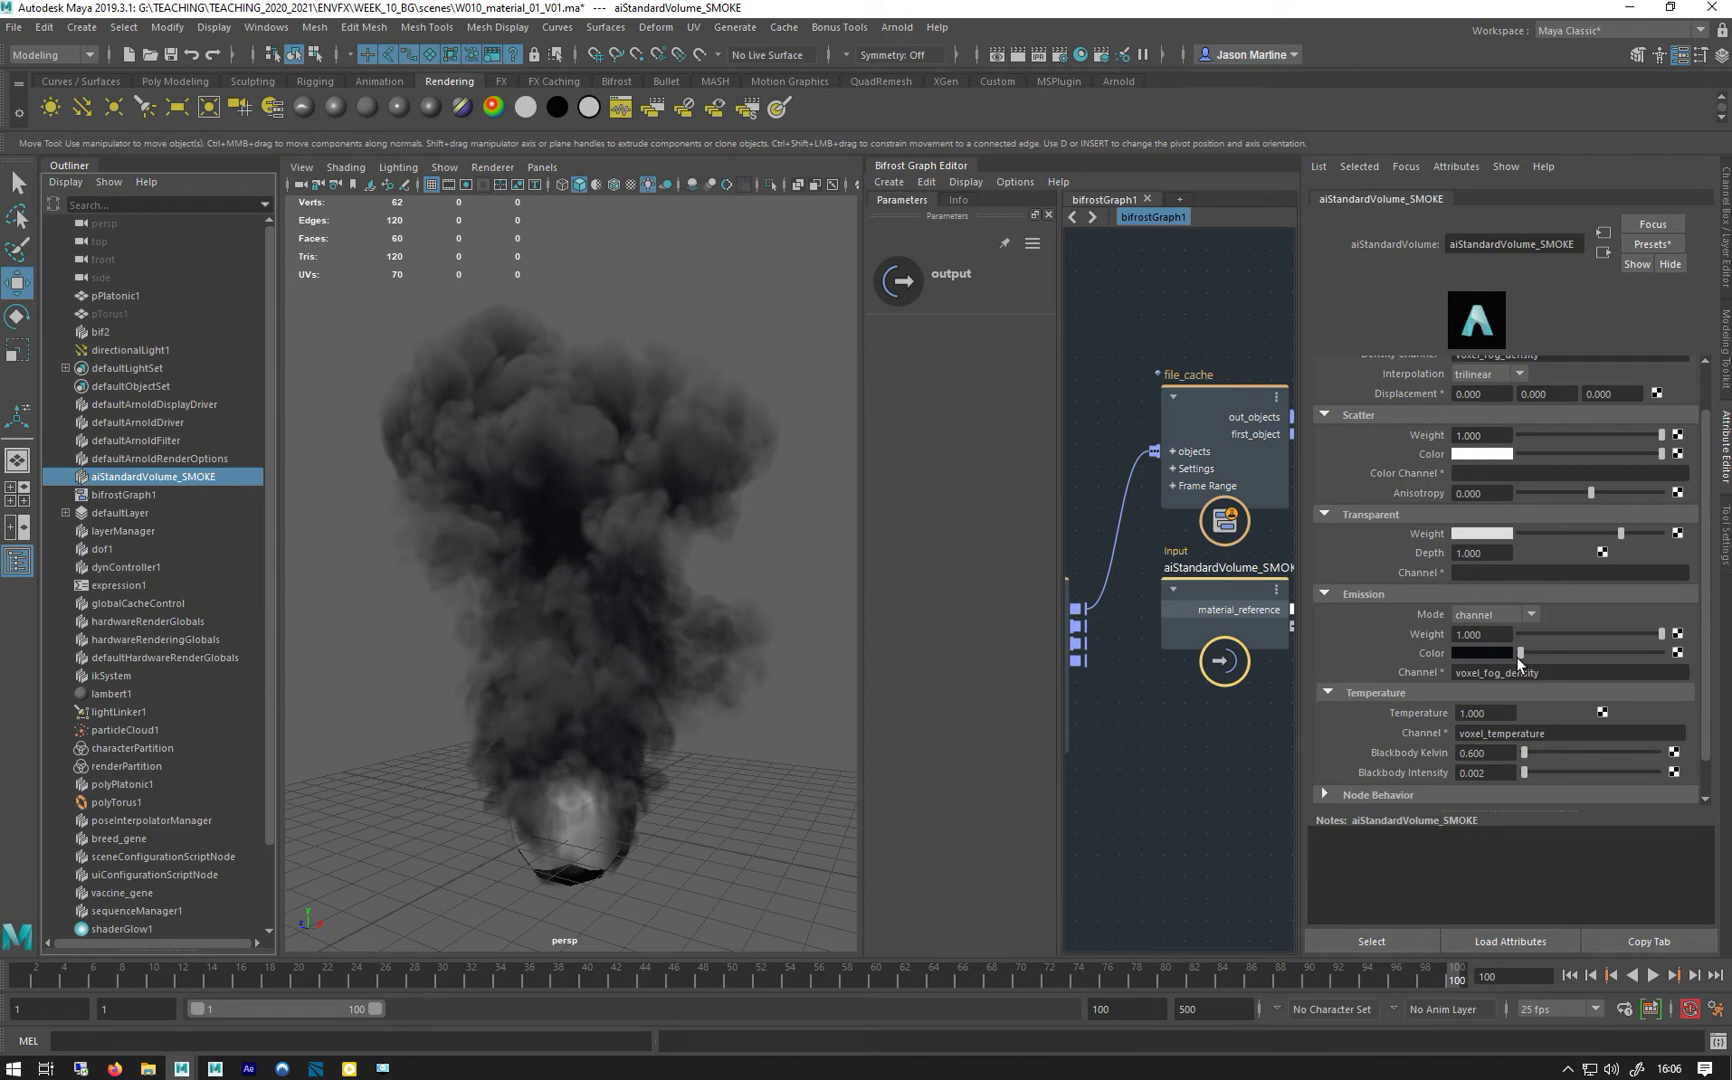
drag(1521, 660, 1513, 655)
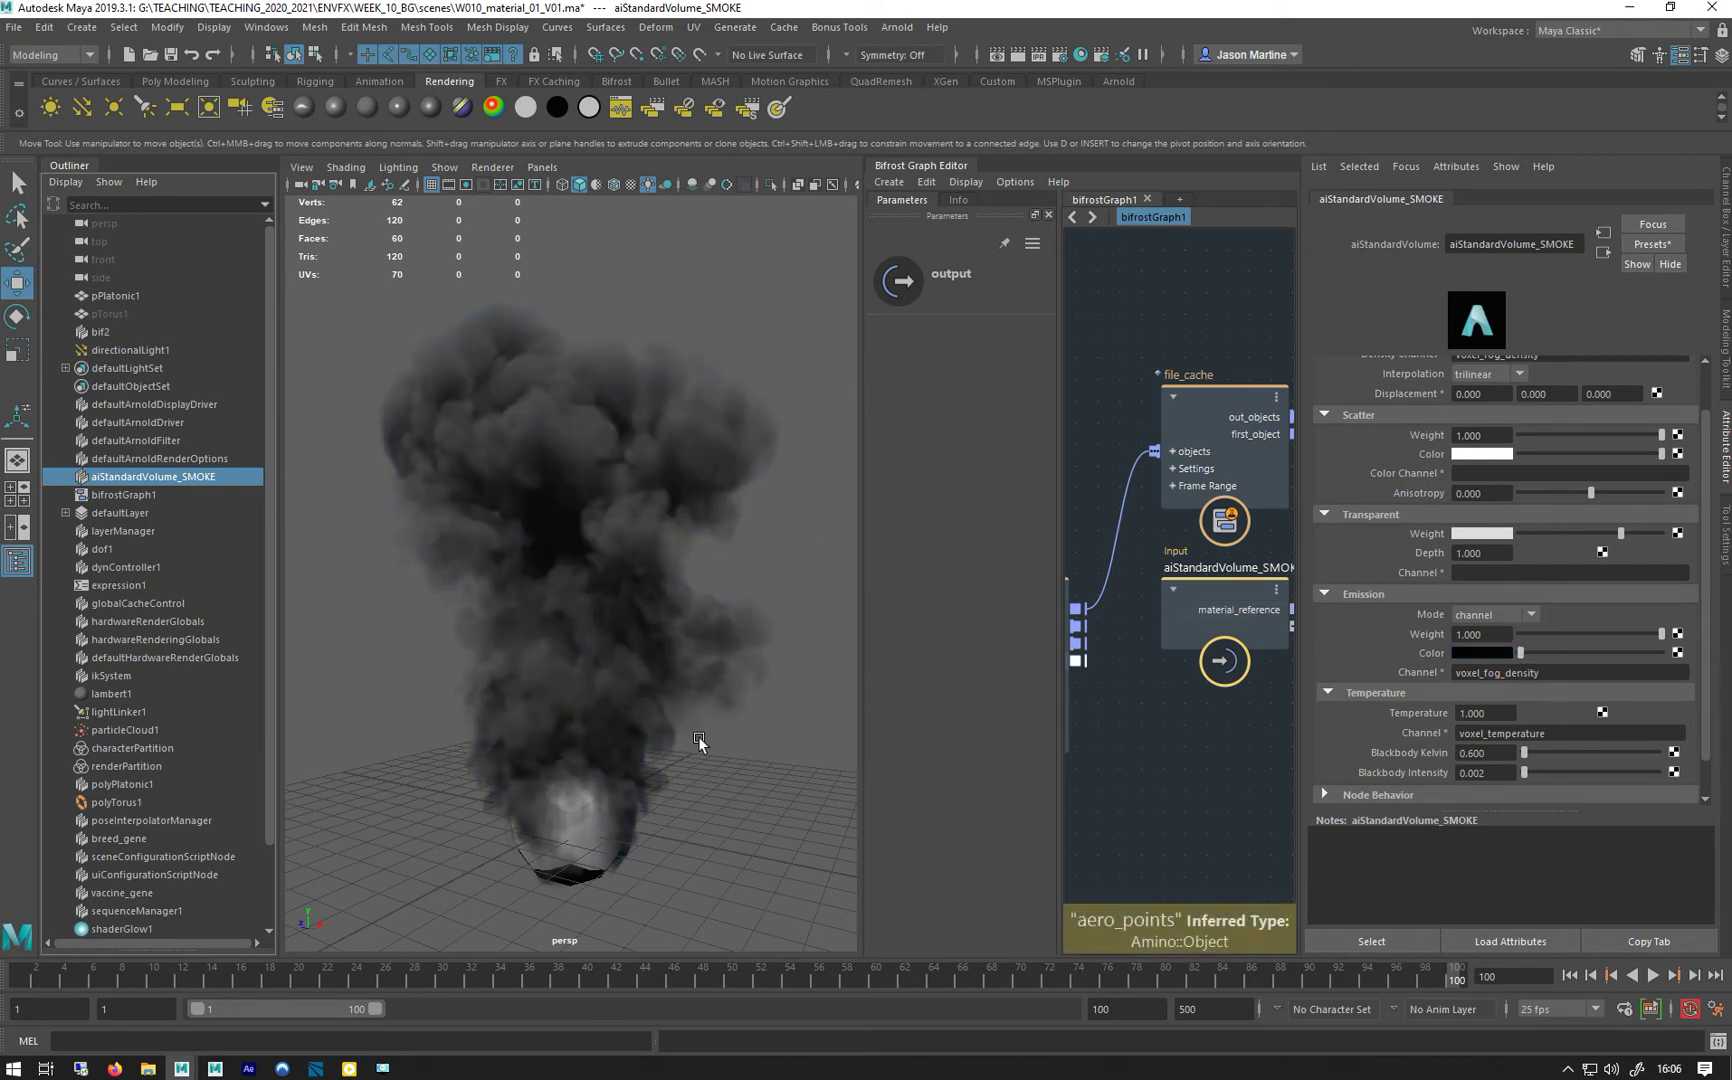
Try a muted red scatter color on the smoke material, lowering the scatter weight to 0.344 and returning it to 1.
scroll(1352, 710, up, 2)
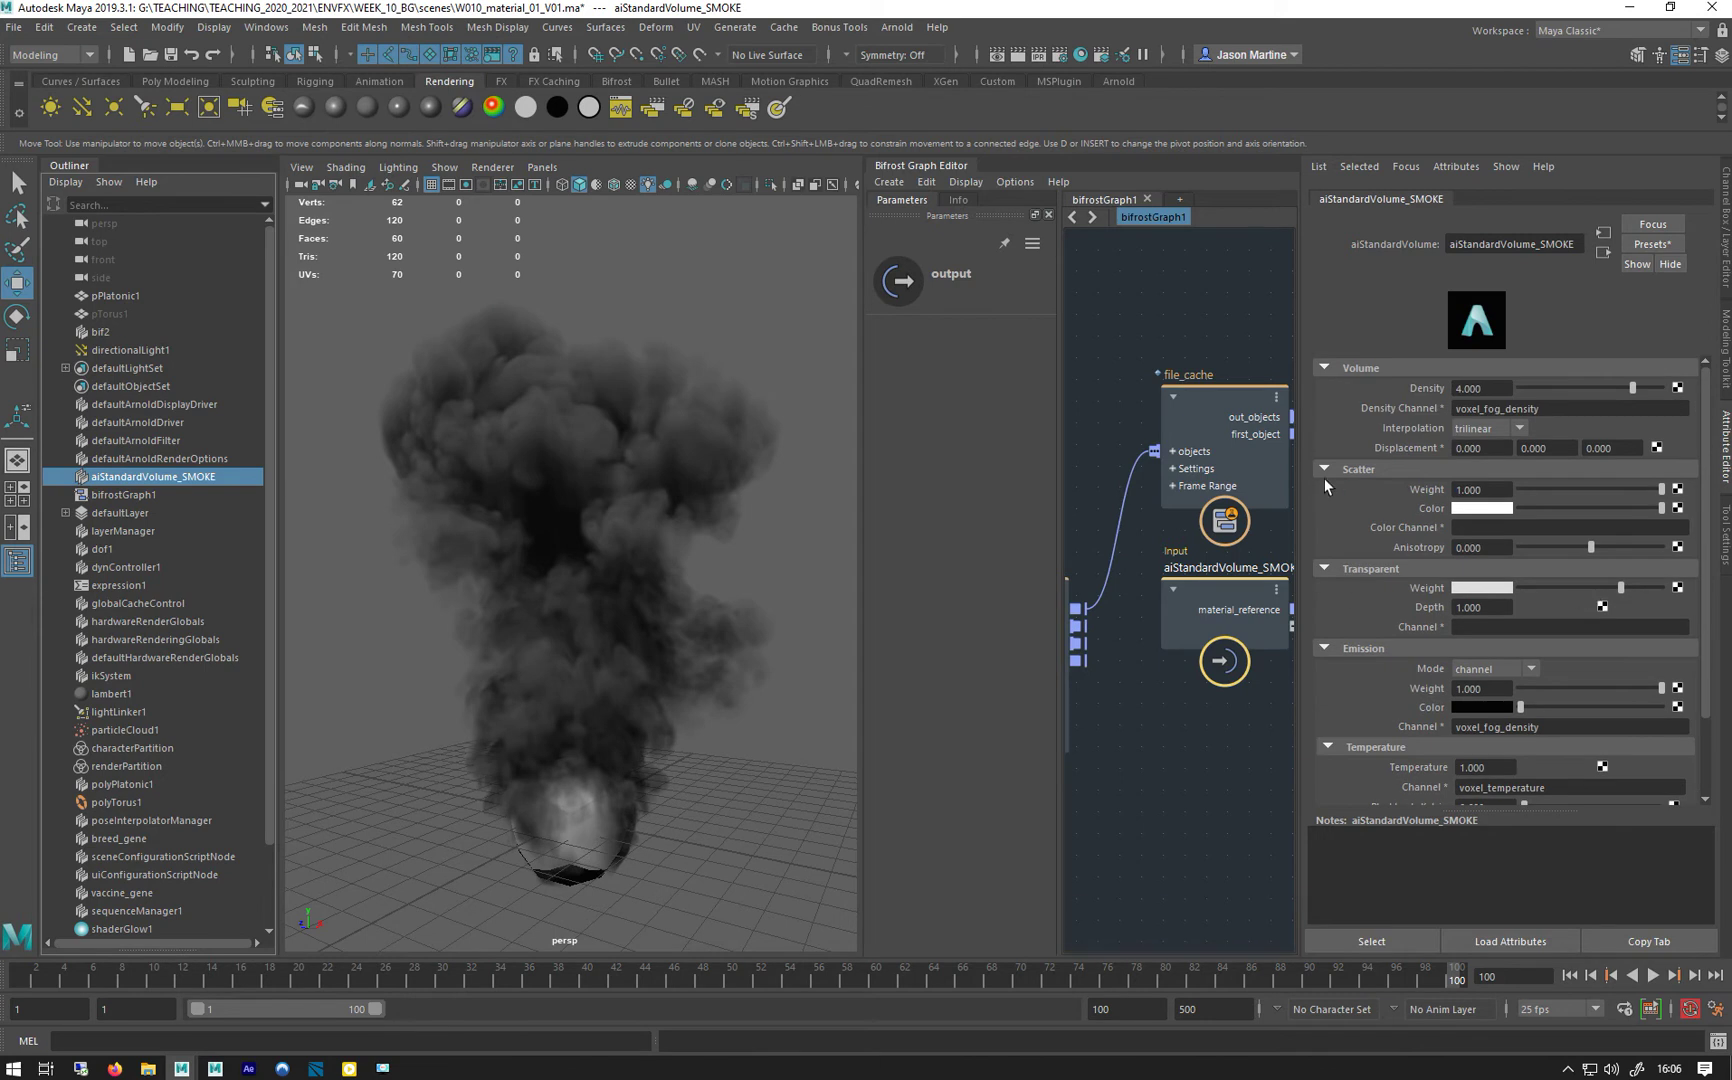
click(1490, 508)
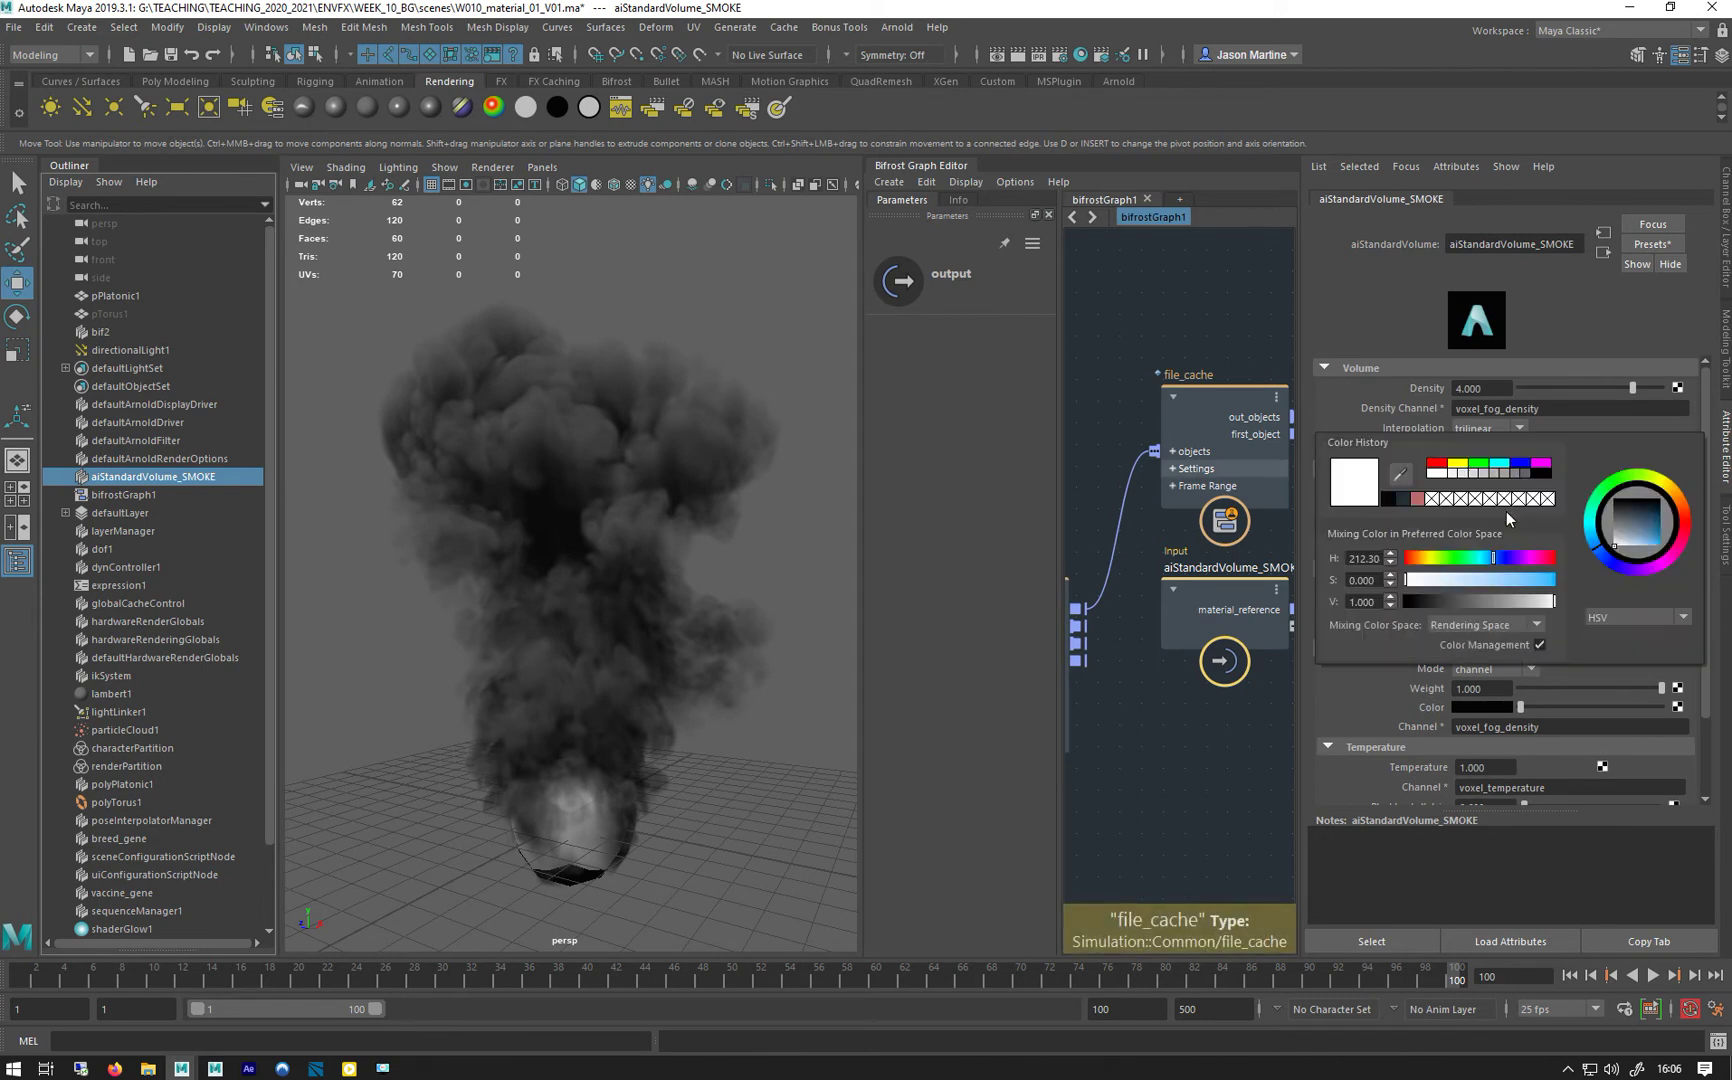
click(1416, 499)
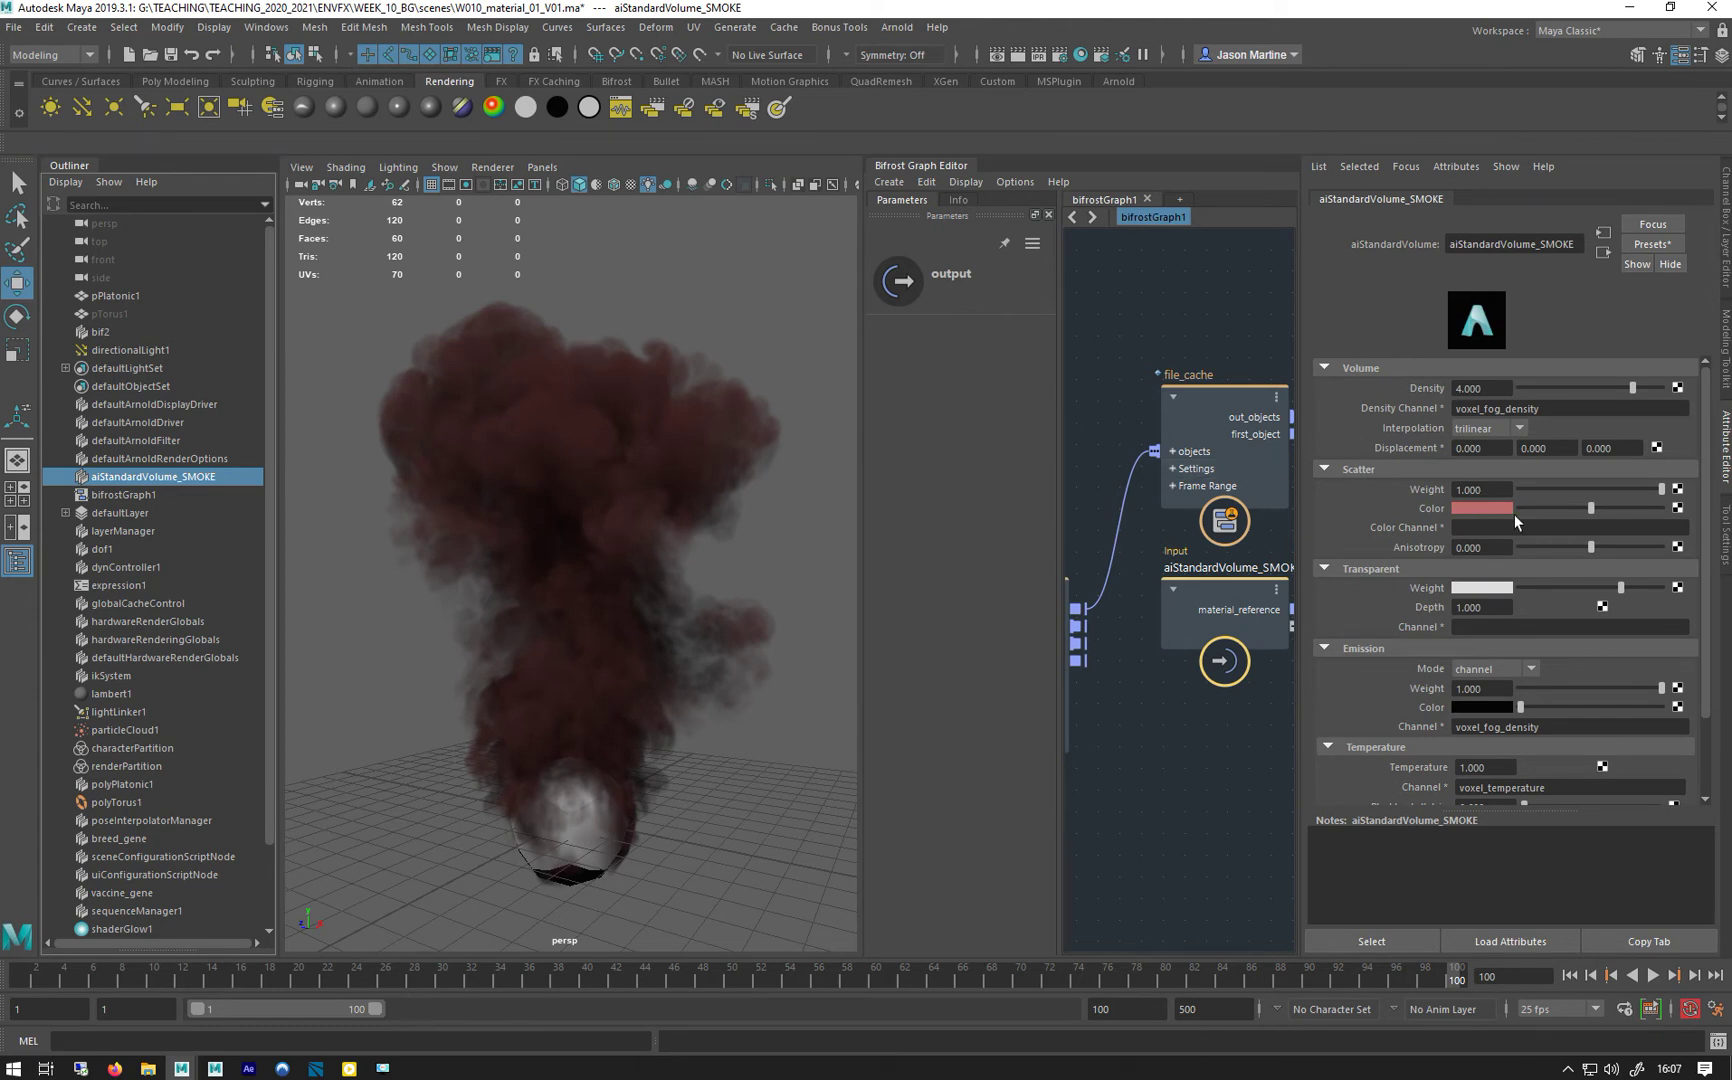
click(1596, 489)
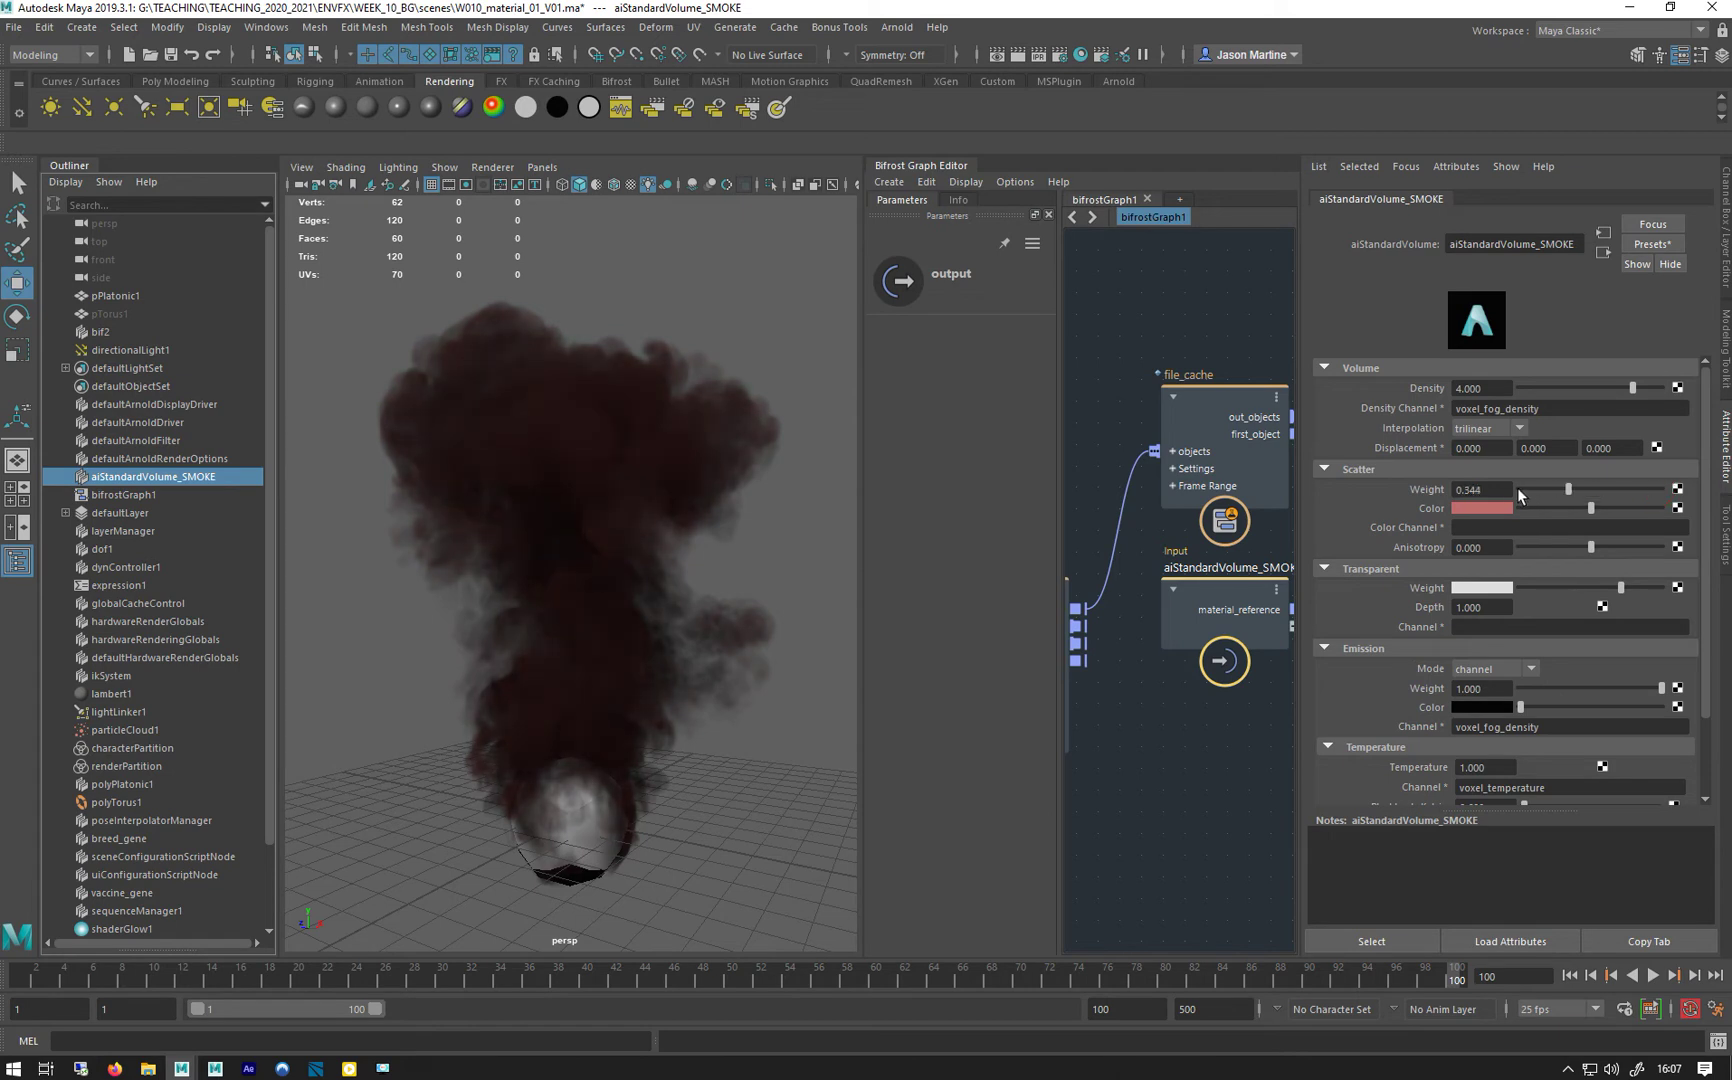
drag(1568, 489, 1662, 490)
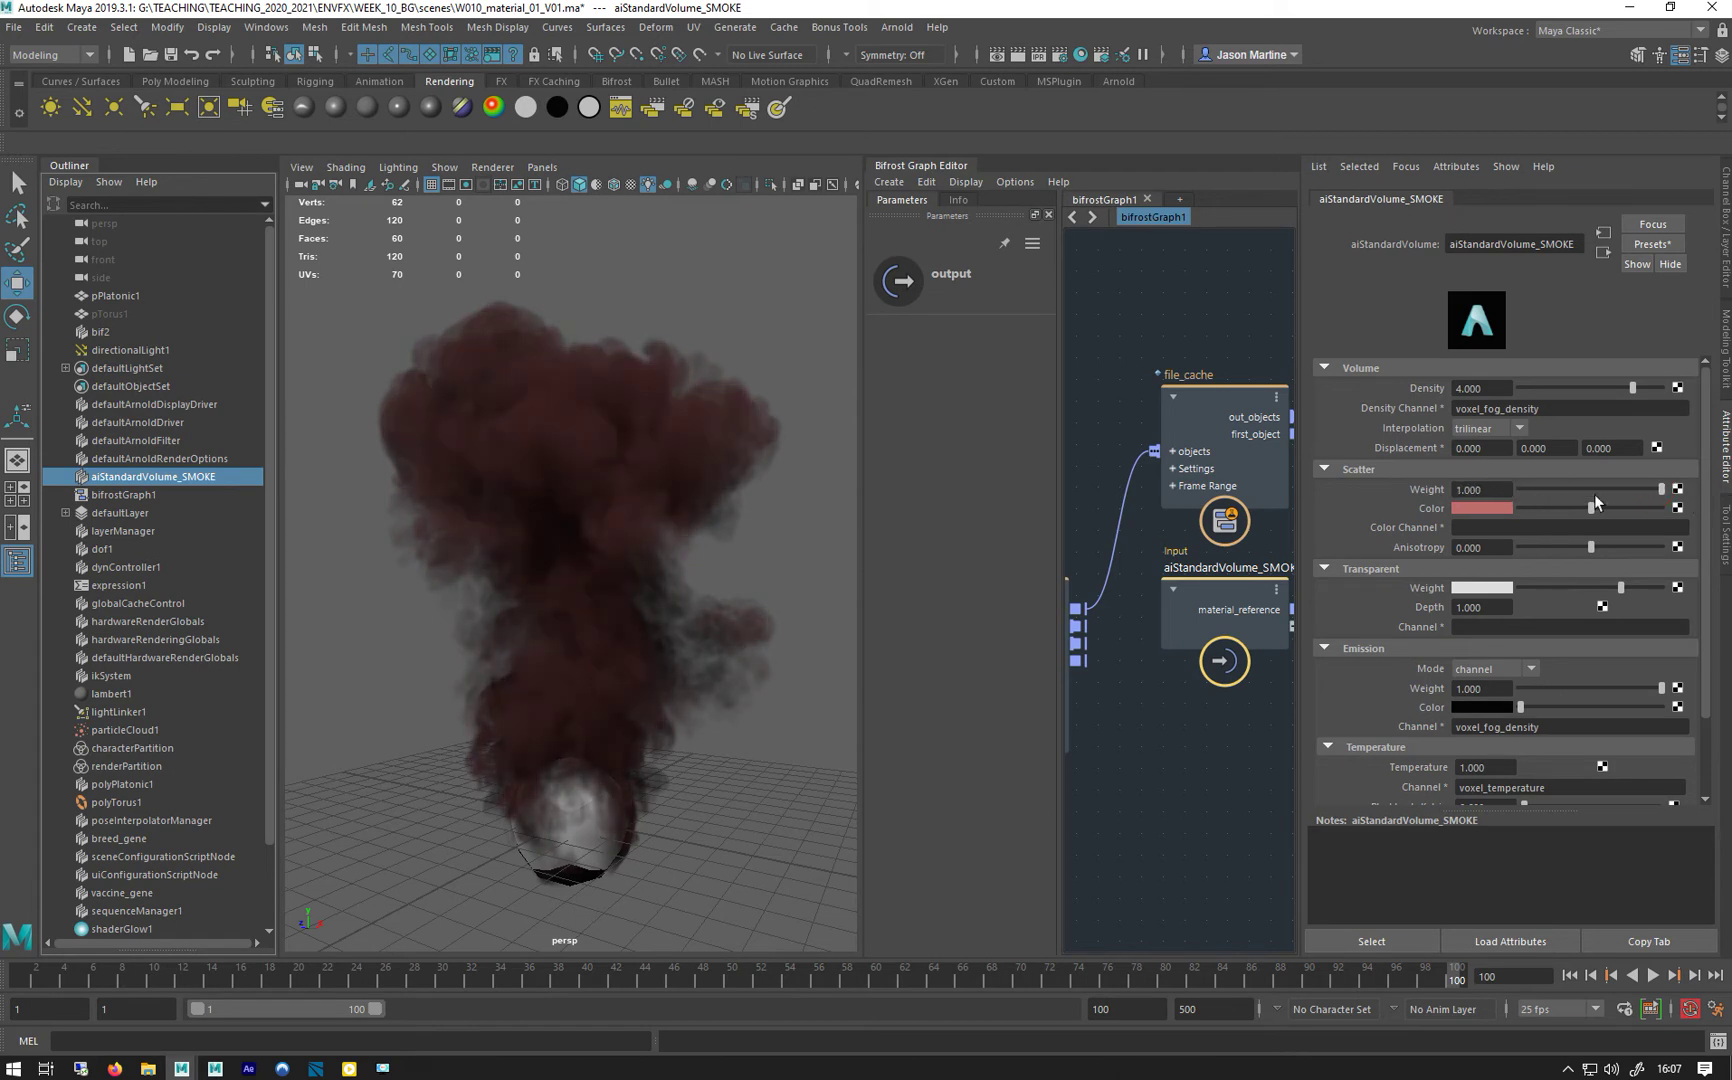
Change the scatter color to a bright, pale warm beige and slightly darken the transparent weight.
click(1494, 507)
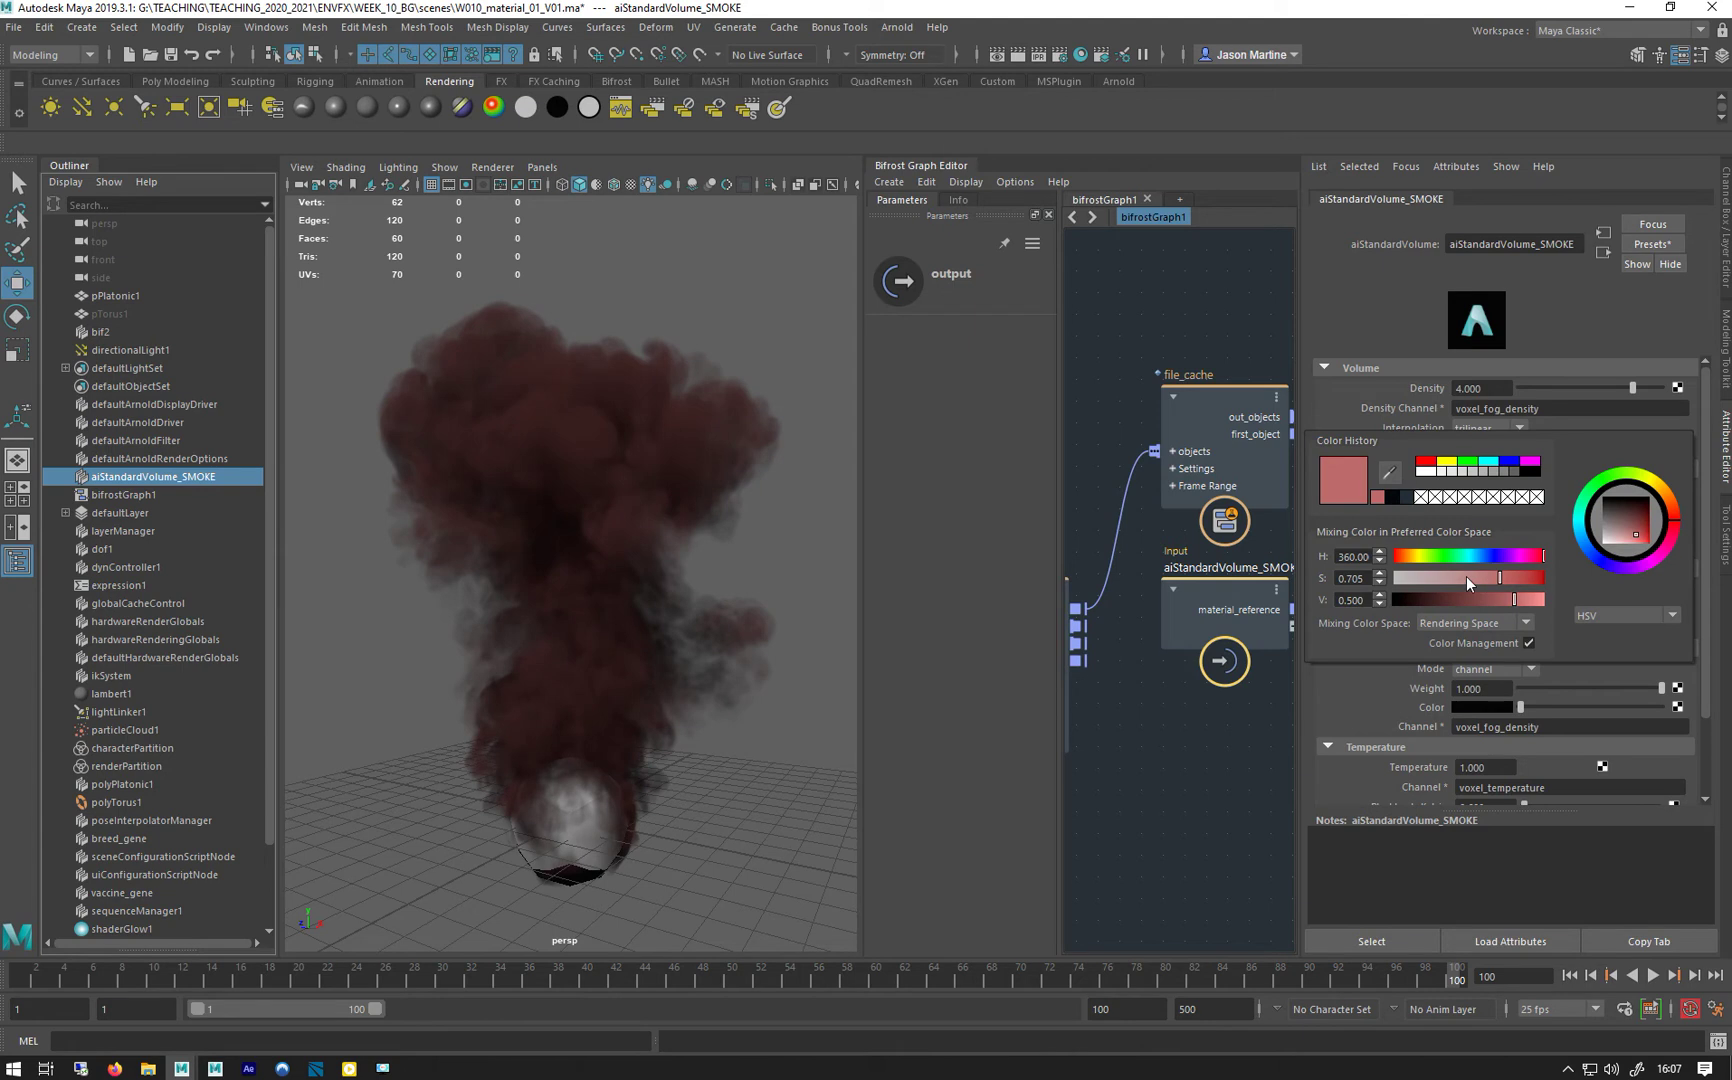
drag(1465, 576, 1445, 575)
click(1418, 557)
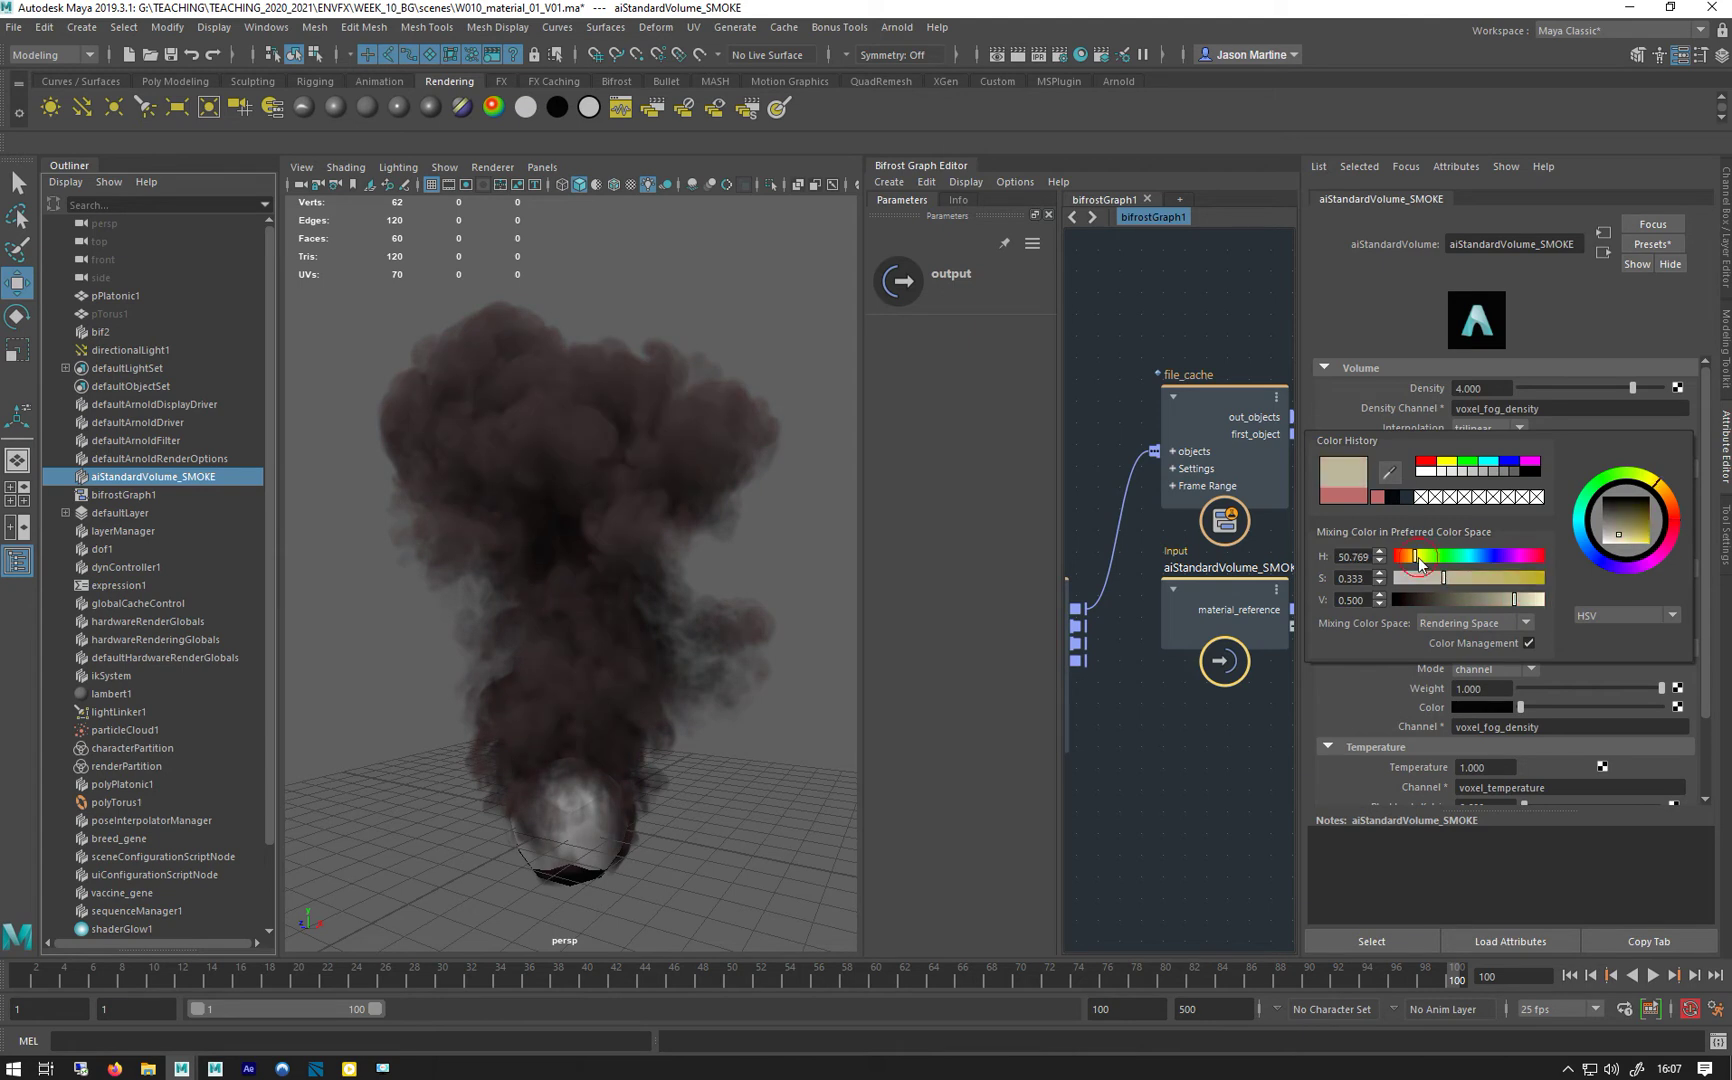
drag(1418, 557, 1412, 556)
drag(1515, 605, 1531, 603)
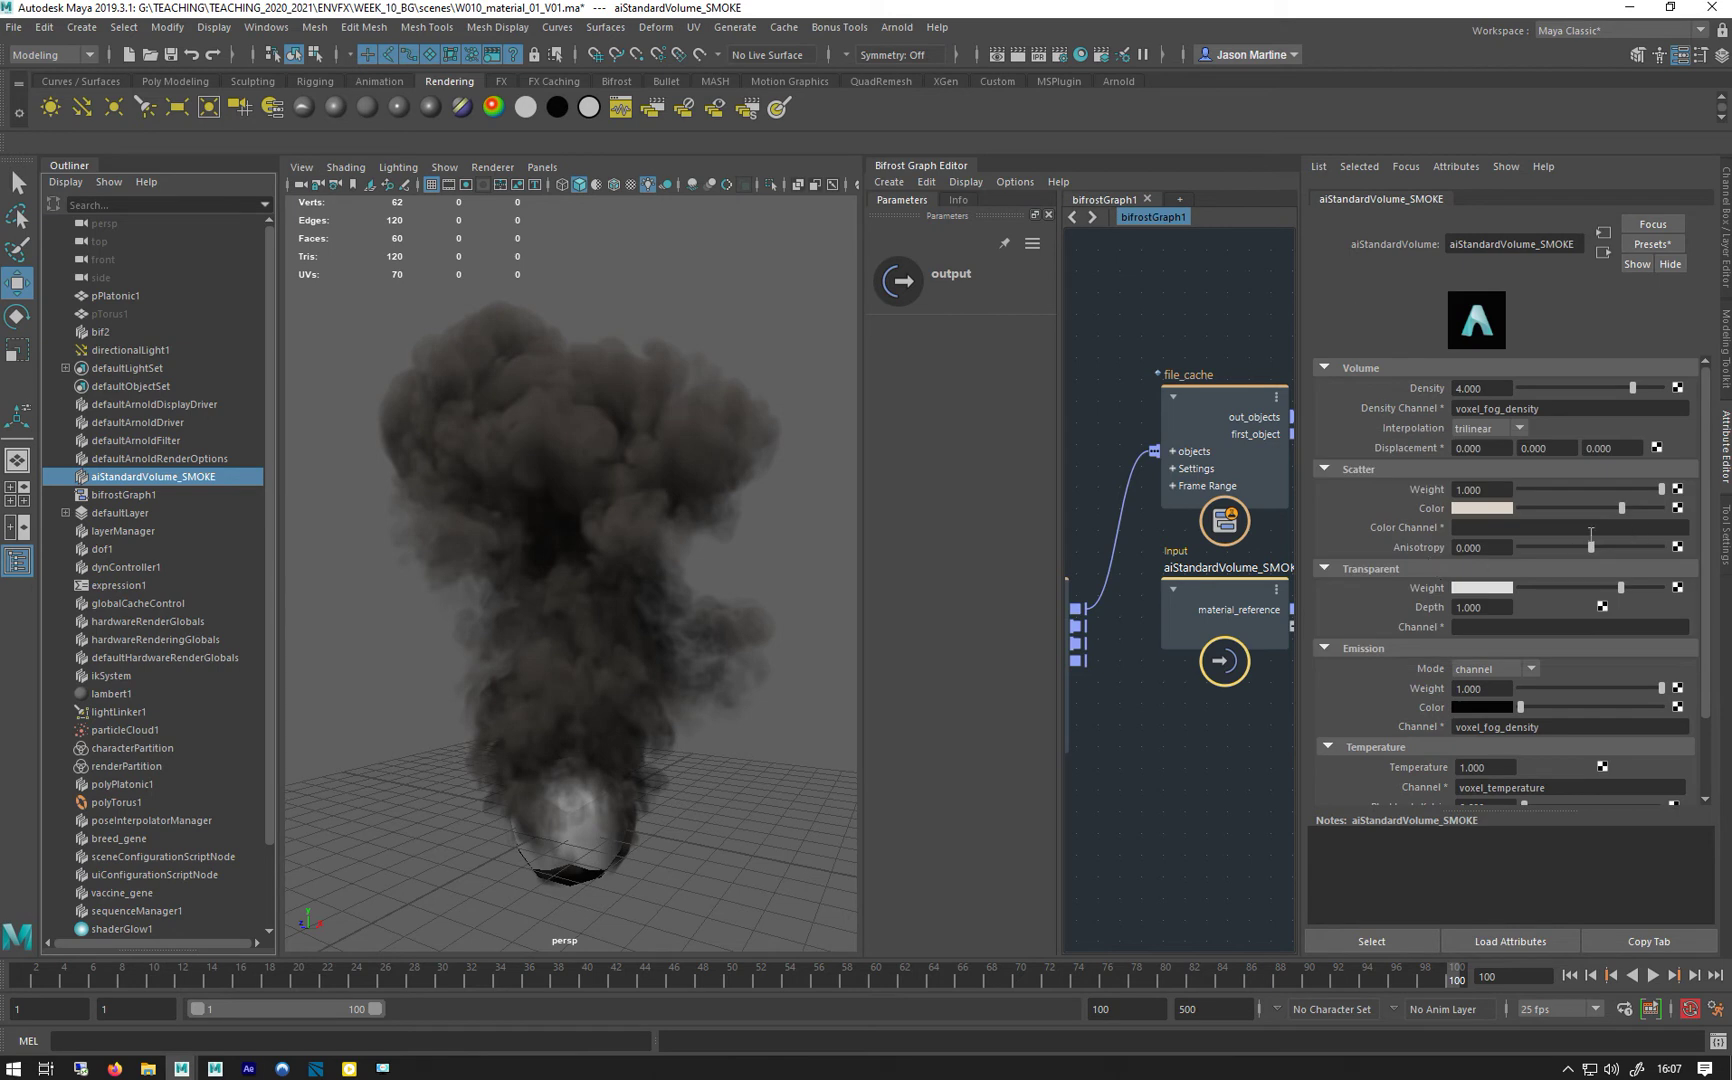
drag(1628, 510, 1644, 511)
mouse_move(1621, 588)
mouse_down()
mouse_move(1544, 599)
mouse_move(1607, 607)
mouse_up()
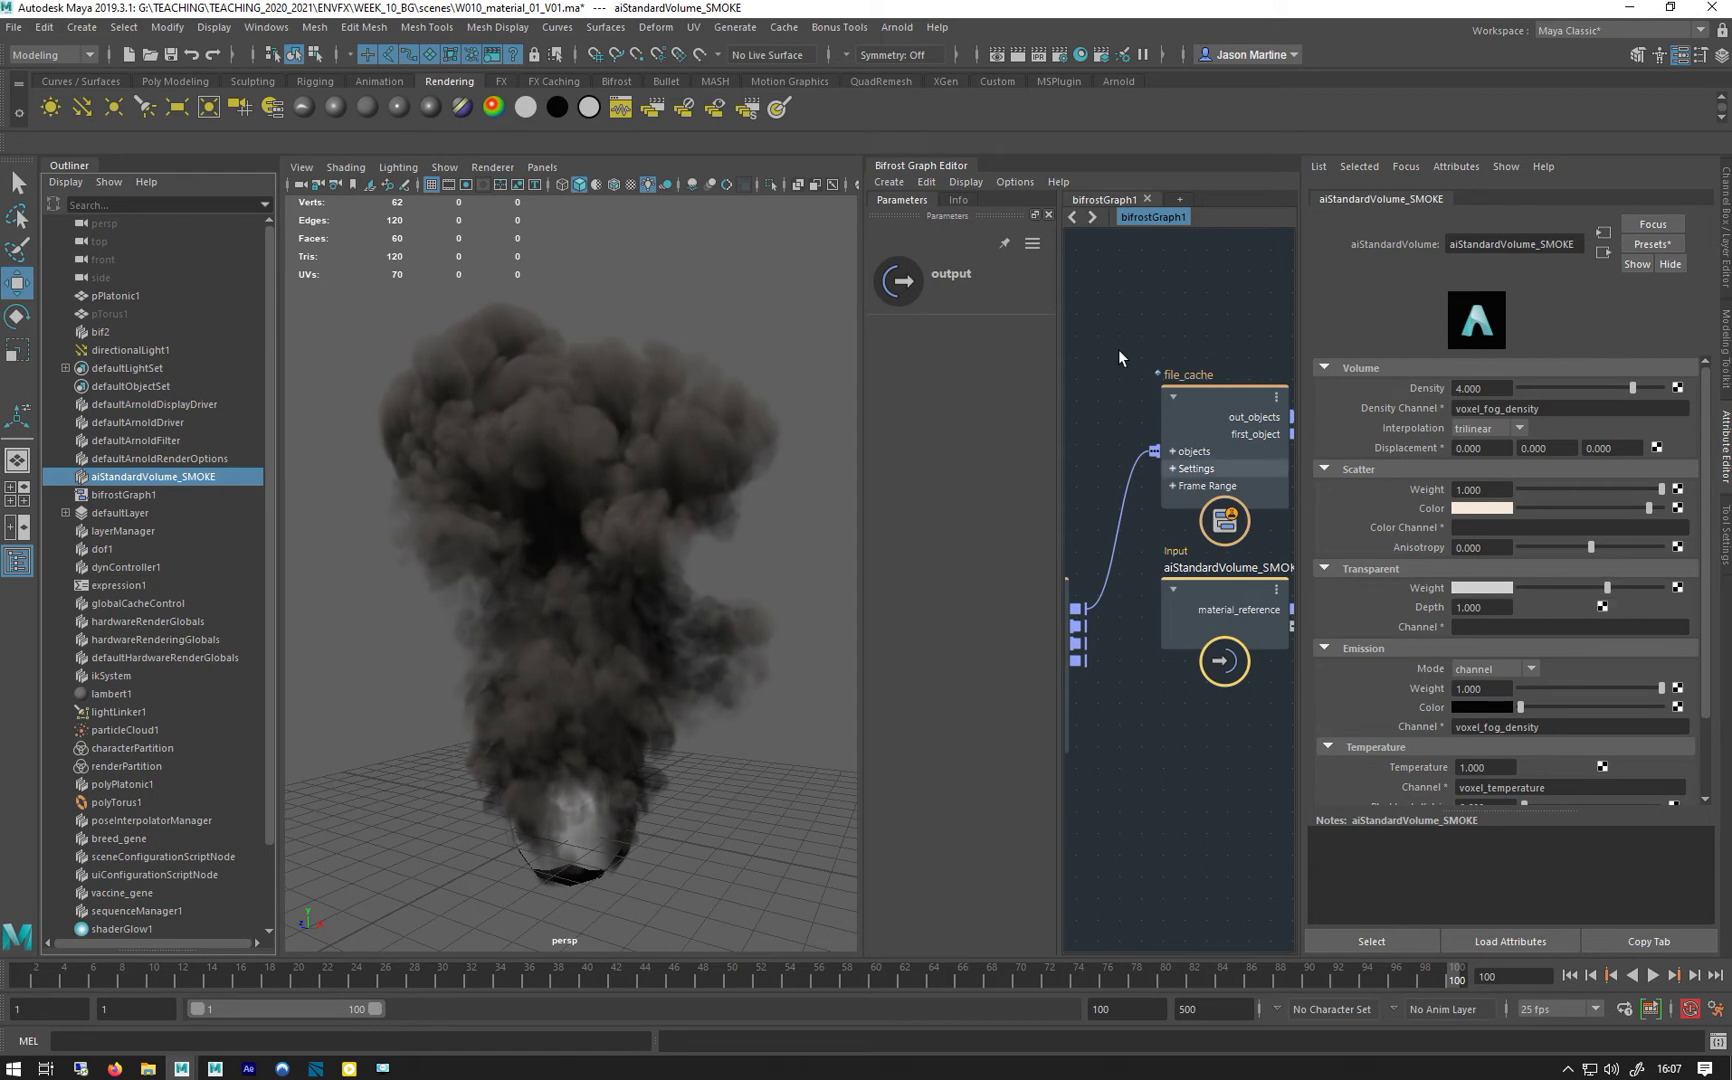
Try smoke volume densities of 20, 10 and 3, and return the density to 4.
click(1500, 387)
text(20)
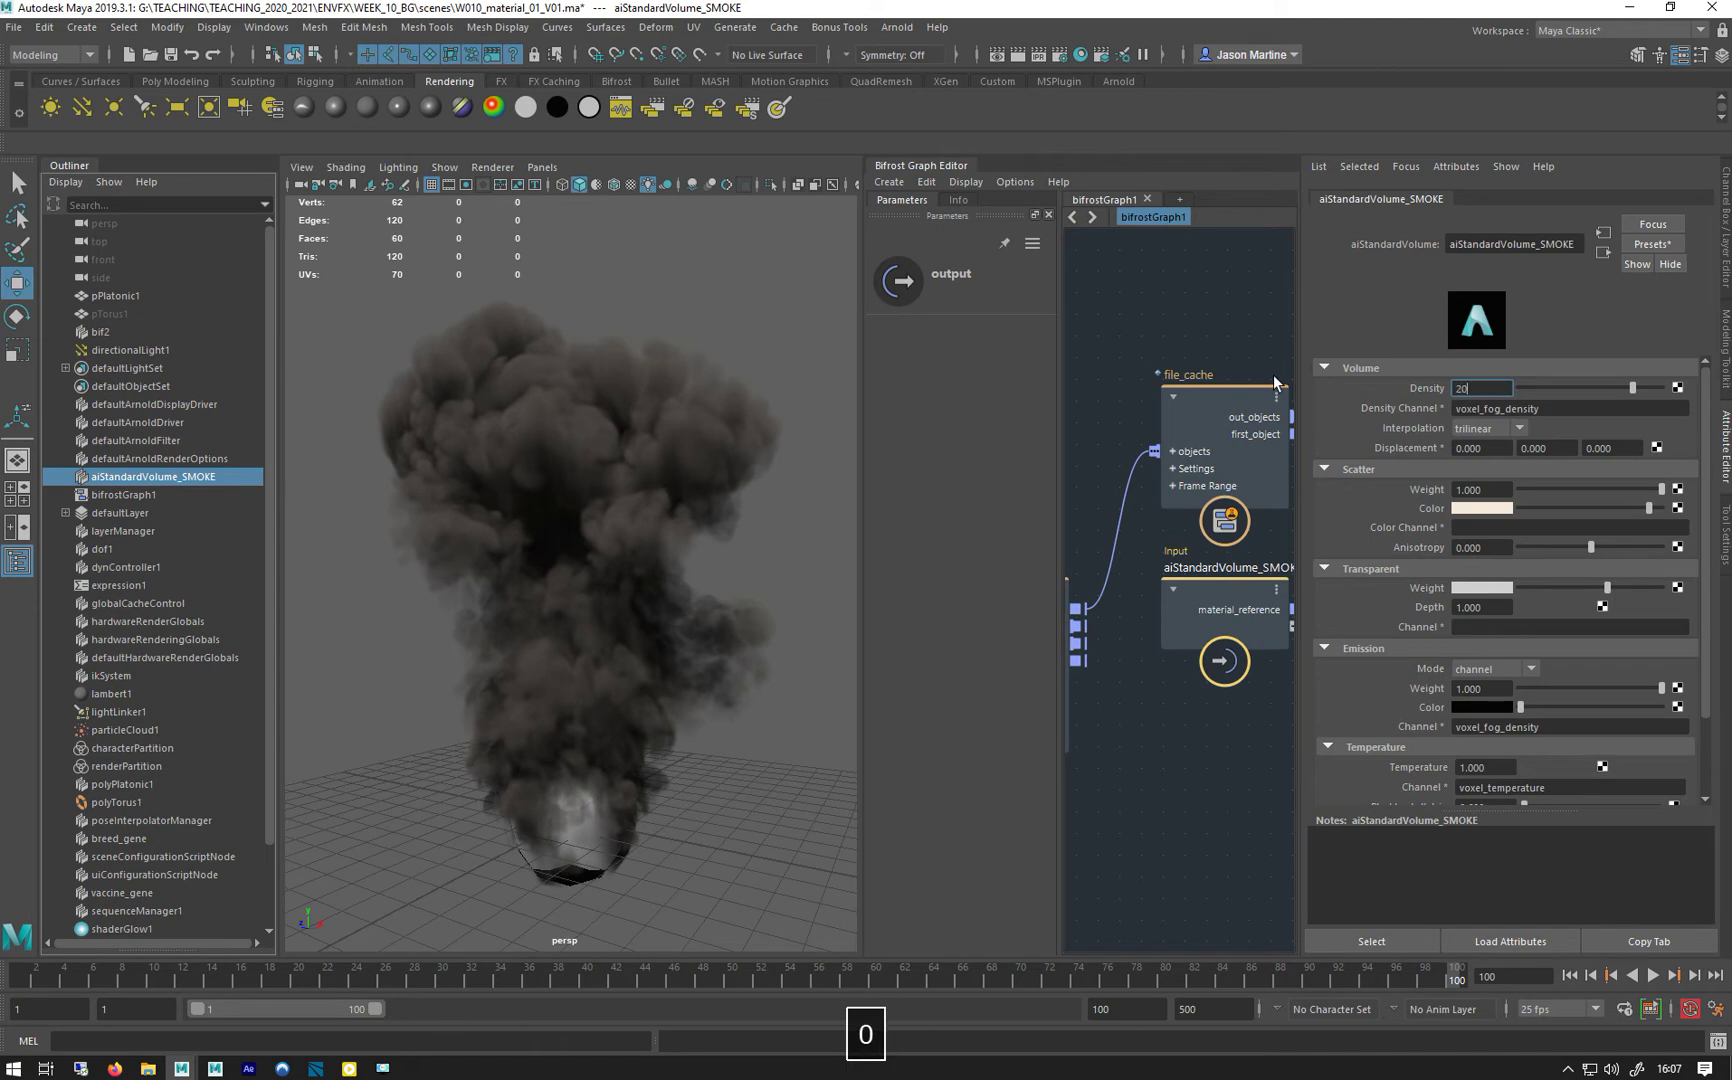
key(Return)
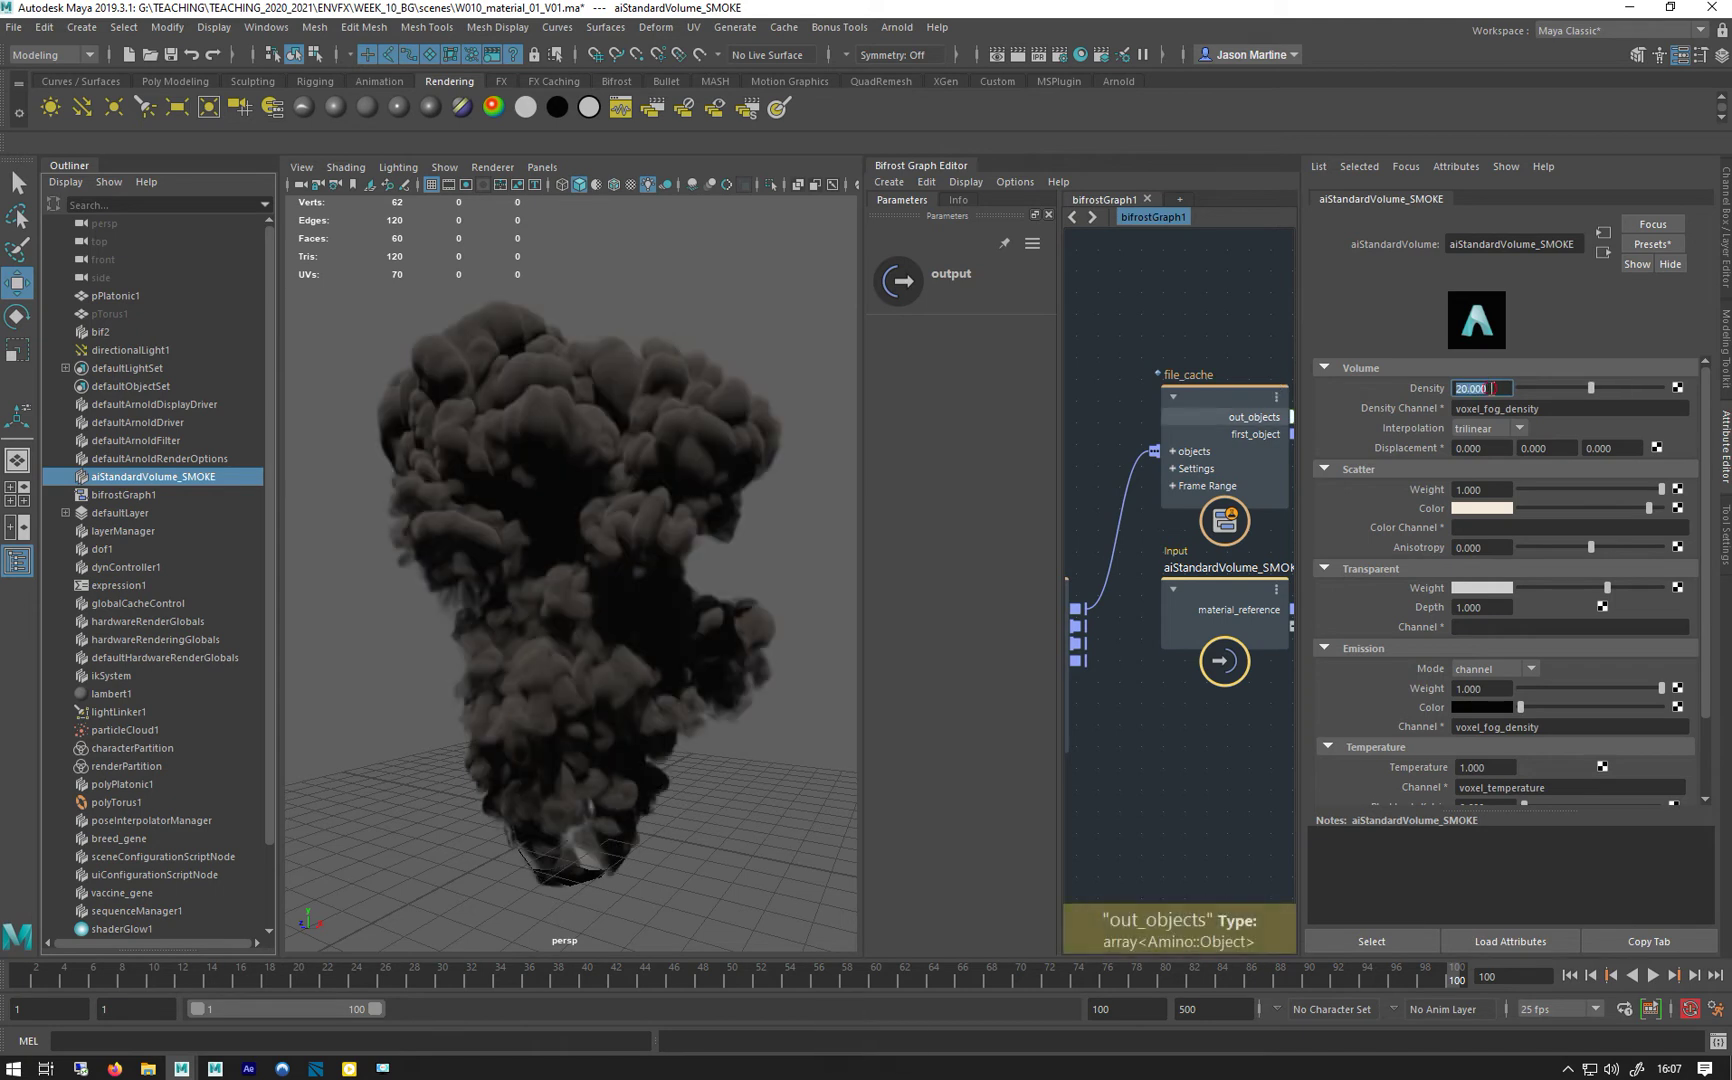
text(10)
key(Return)
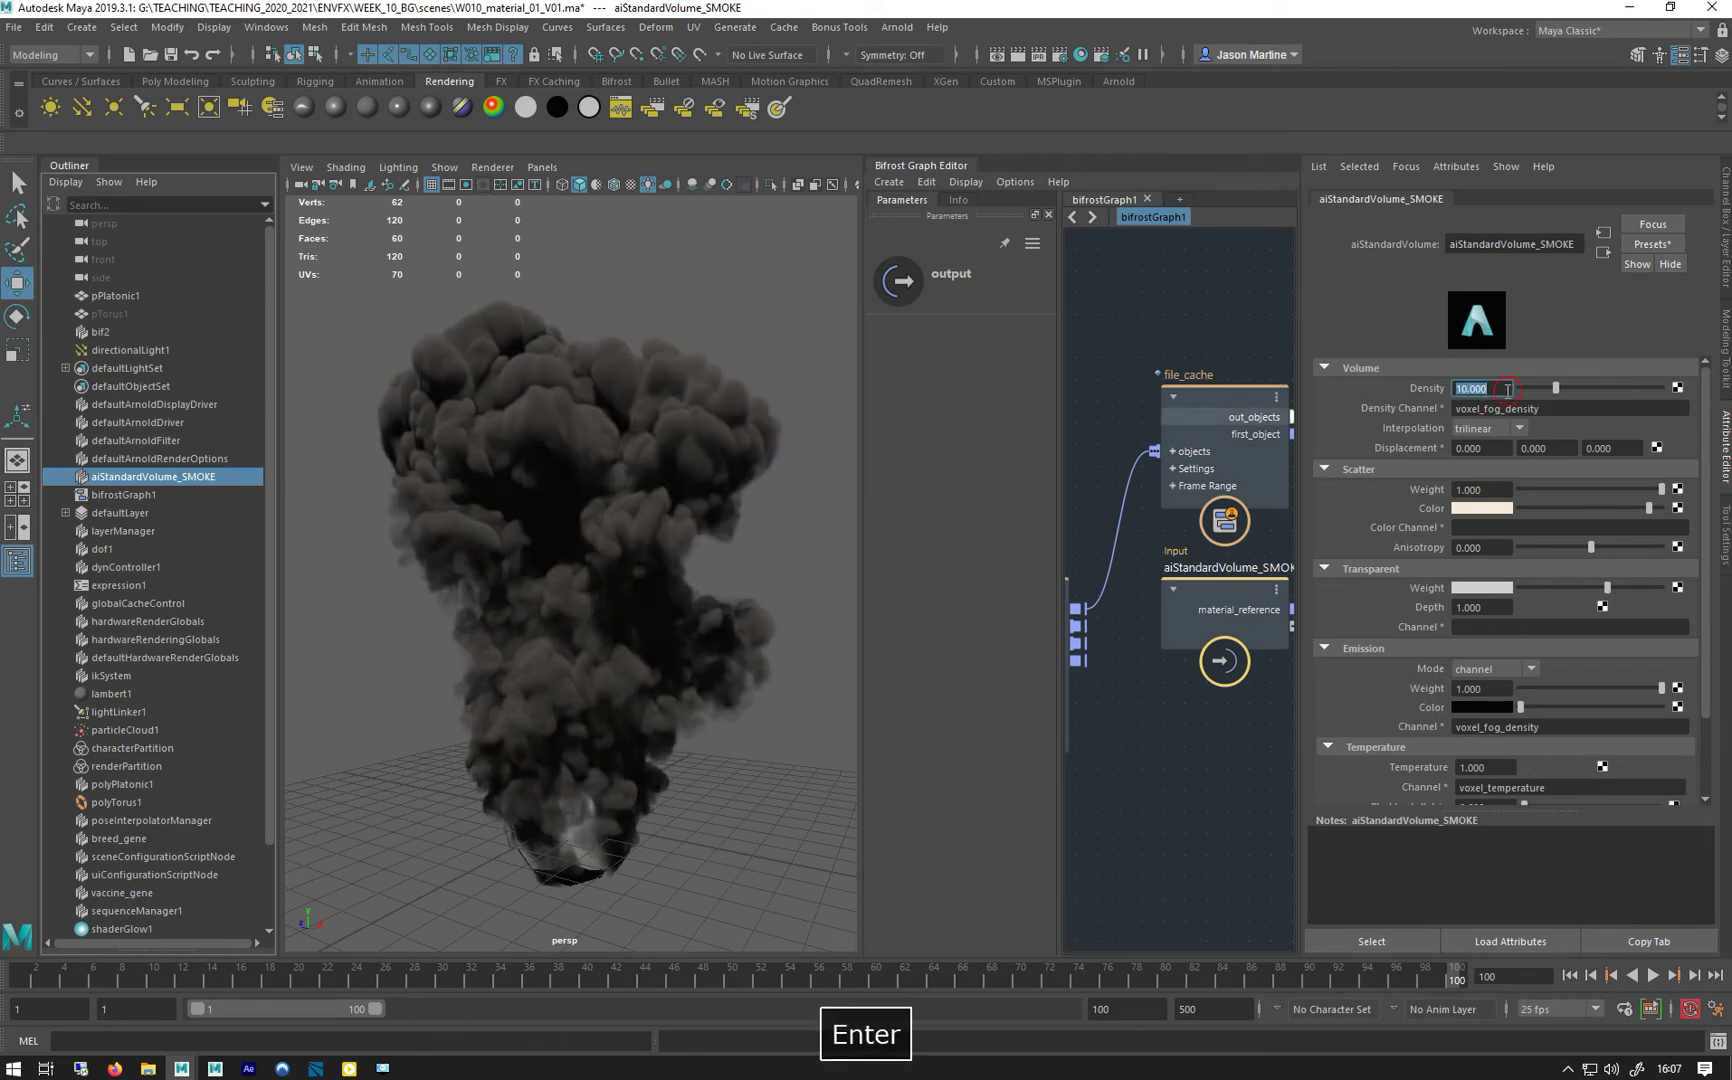
text(3)
key(Return)
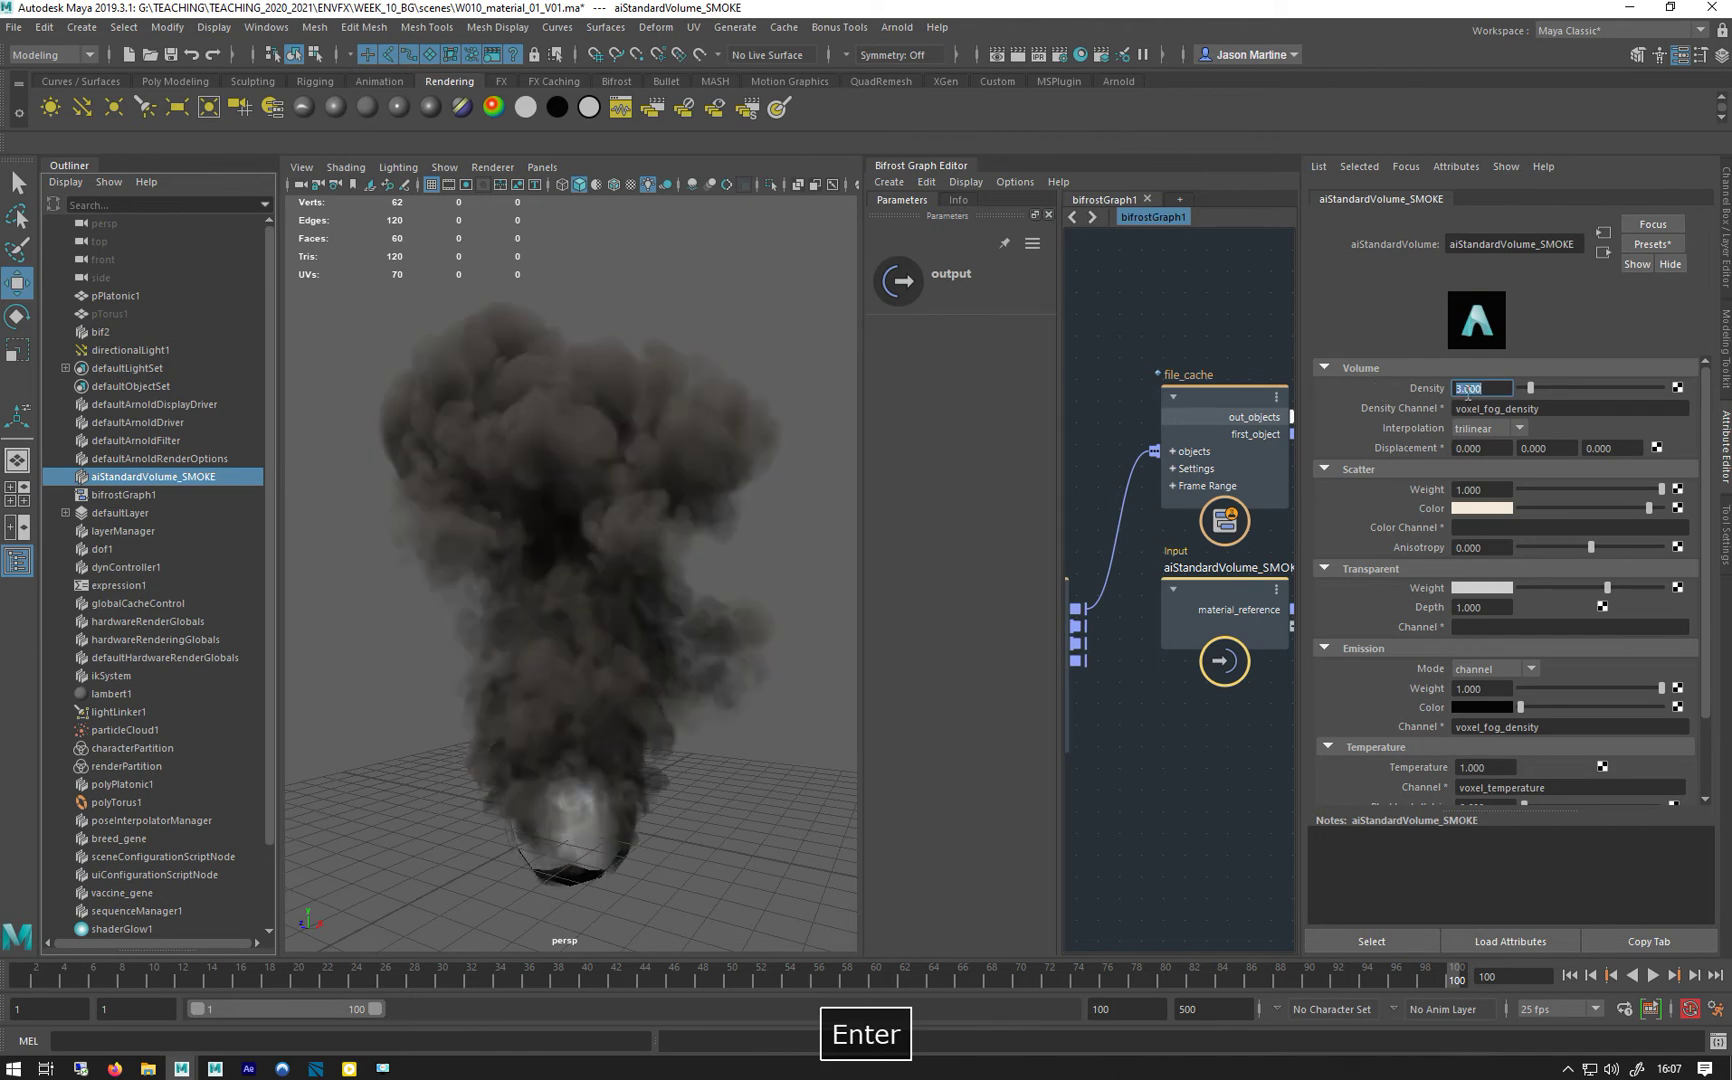
text(4)
key(Return)
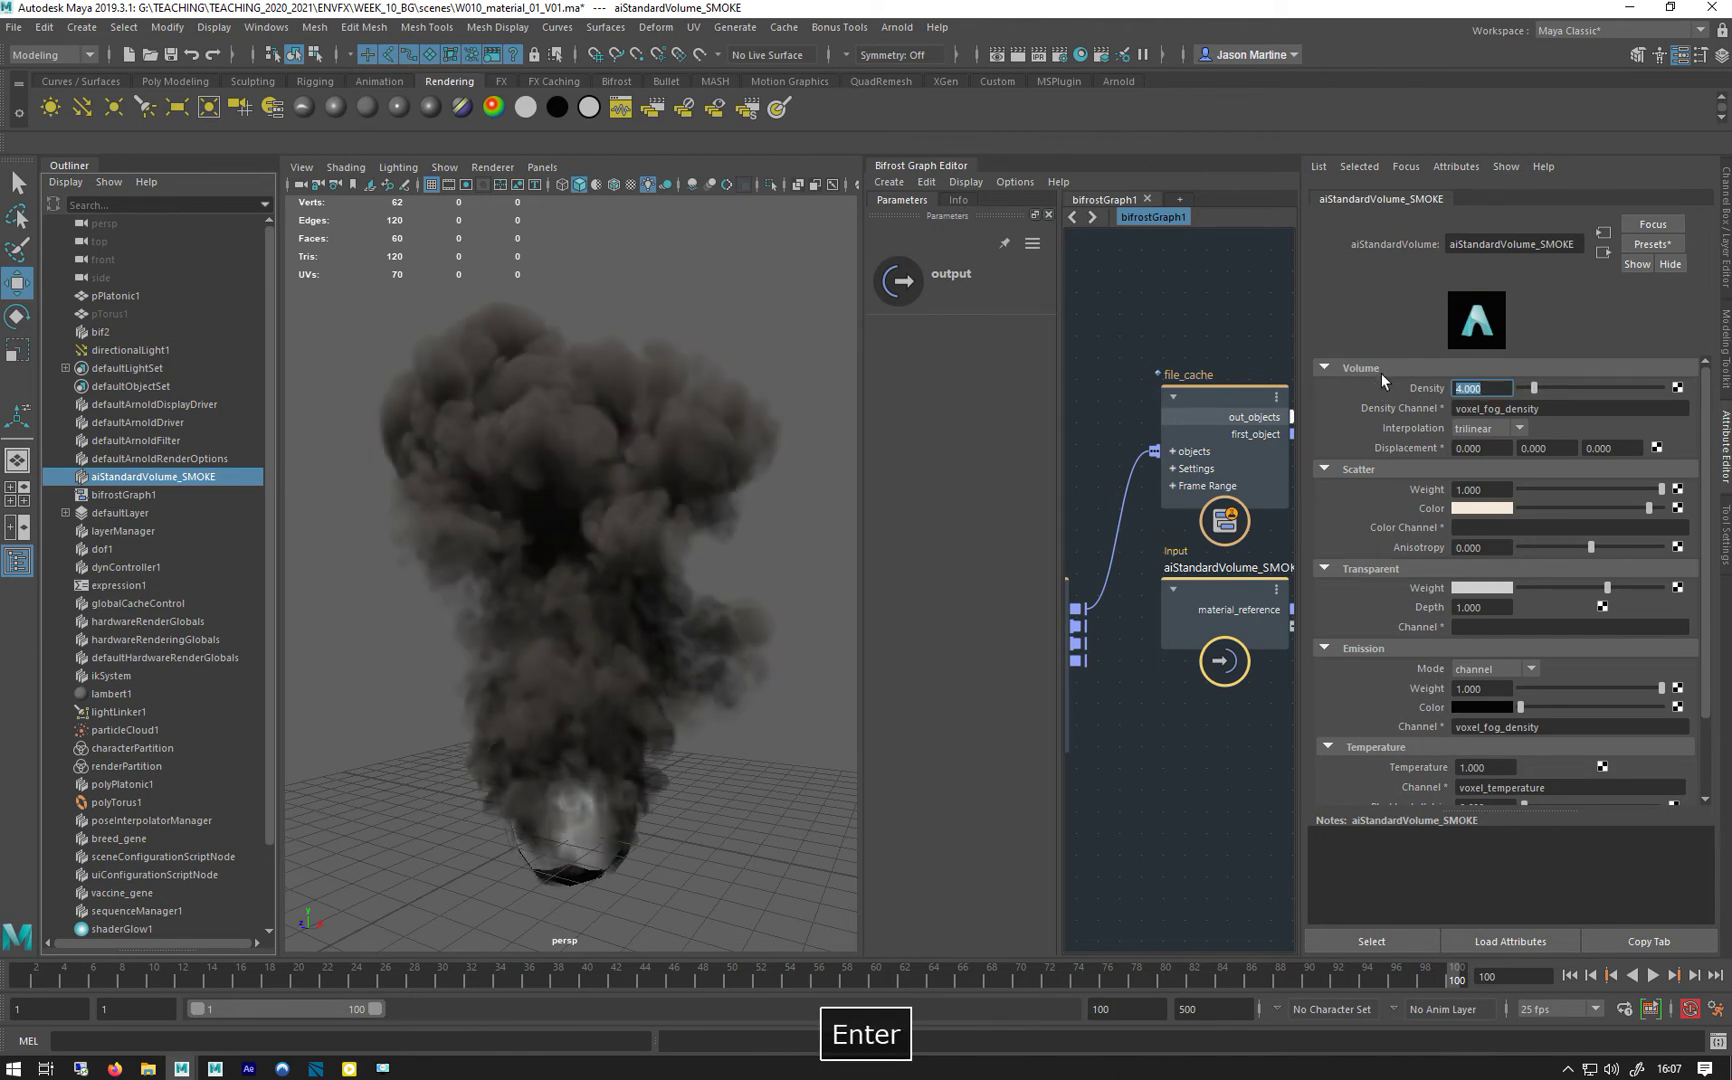
Desaturate the smoke's scatter color slightly to a near-white cream.
click(1475, 506)
drag(1408, 578, 1395, 576)
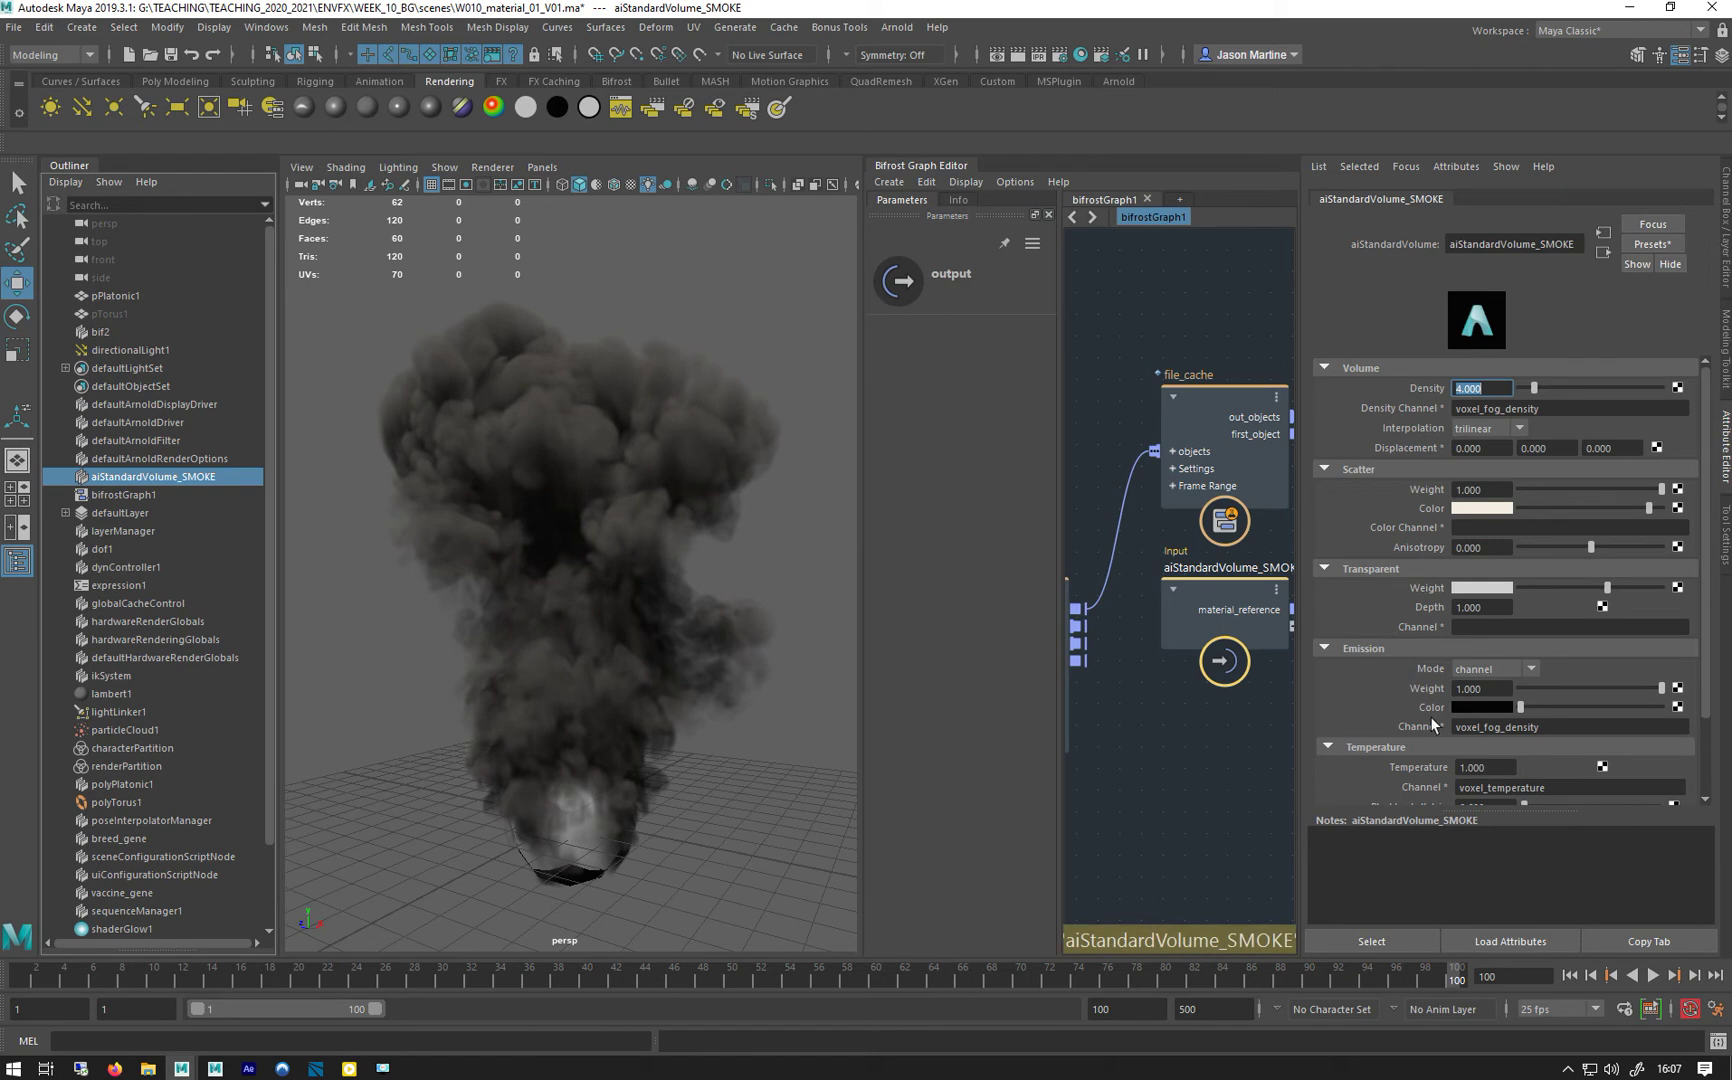
scroll(1474, 610, down, 3)
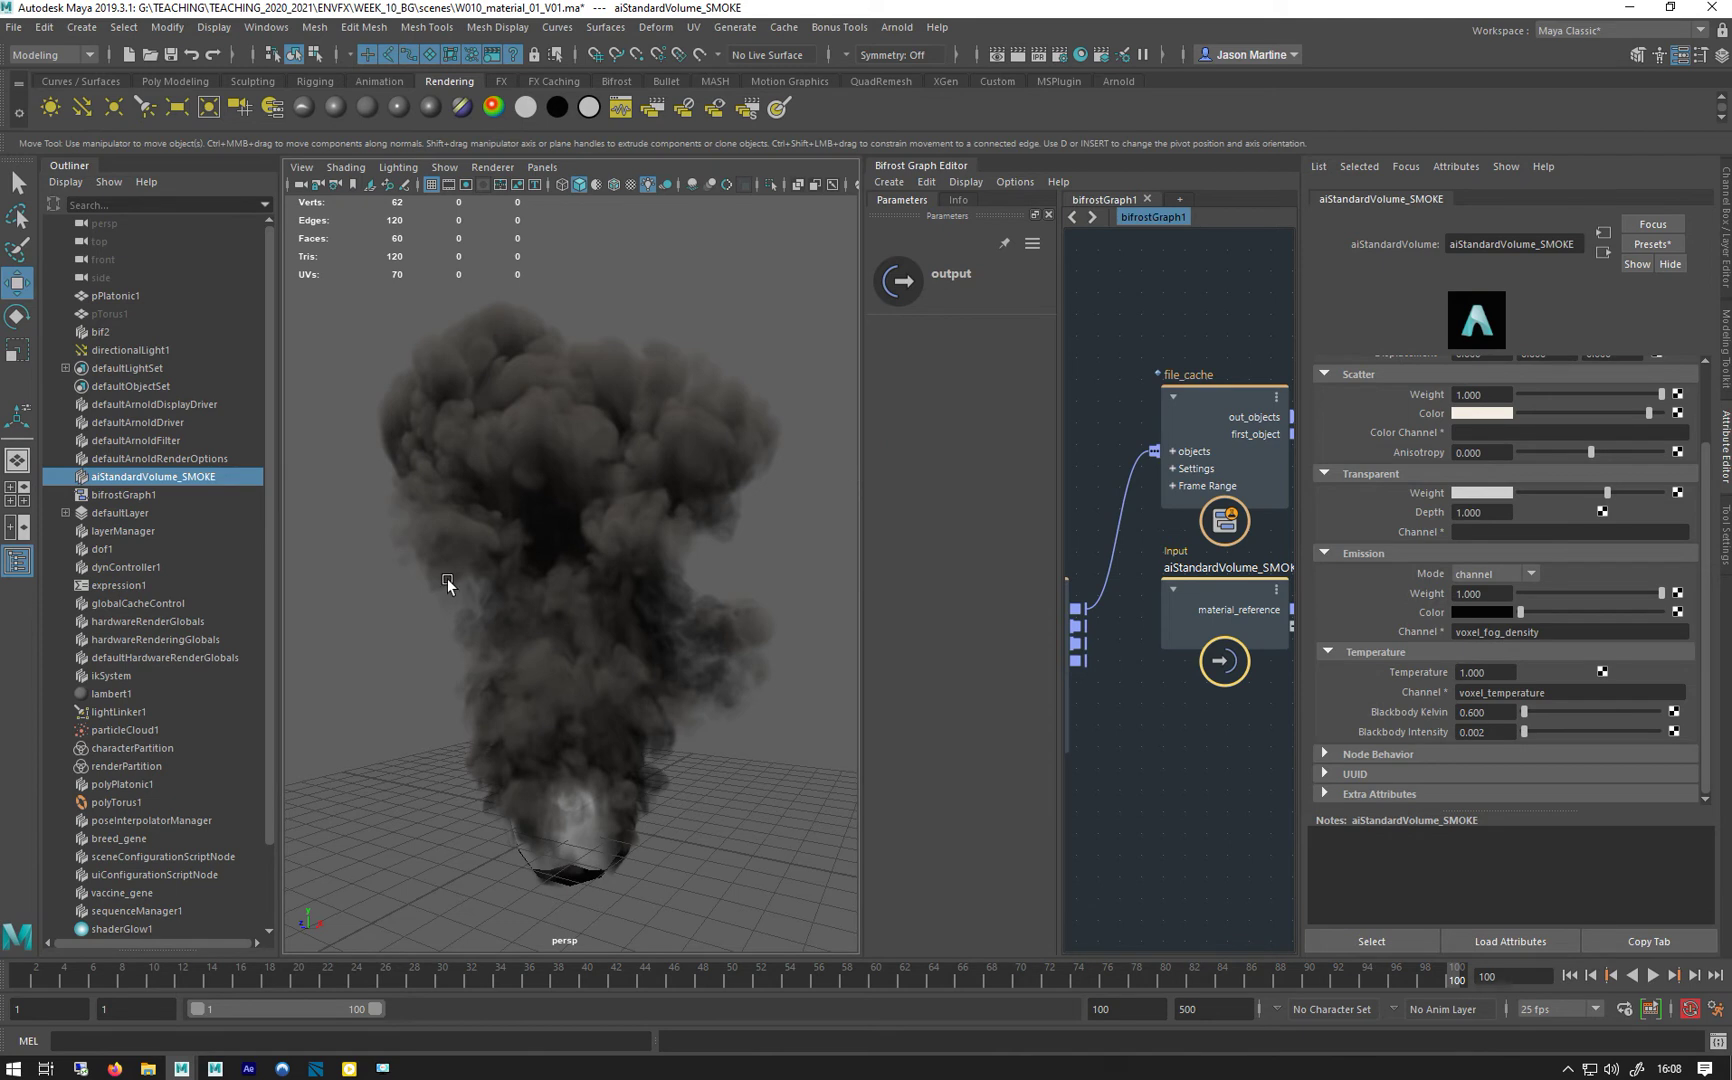
Switch to PotPlayer to compare the W010_VARY_SOUCR_PROPERTY.avi smoke preview with the current look, and return to Maya.
mouse_move(349, 1068)
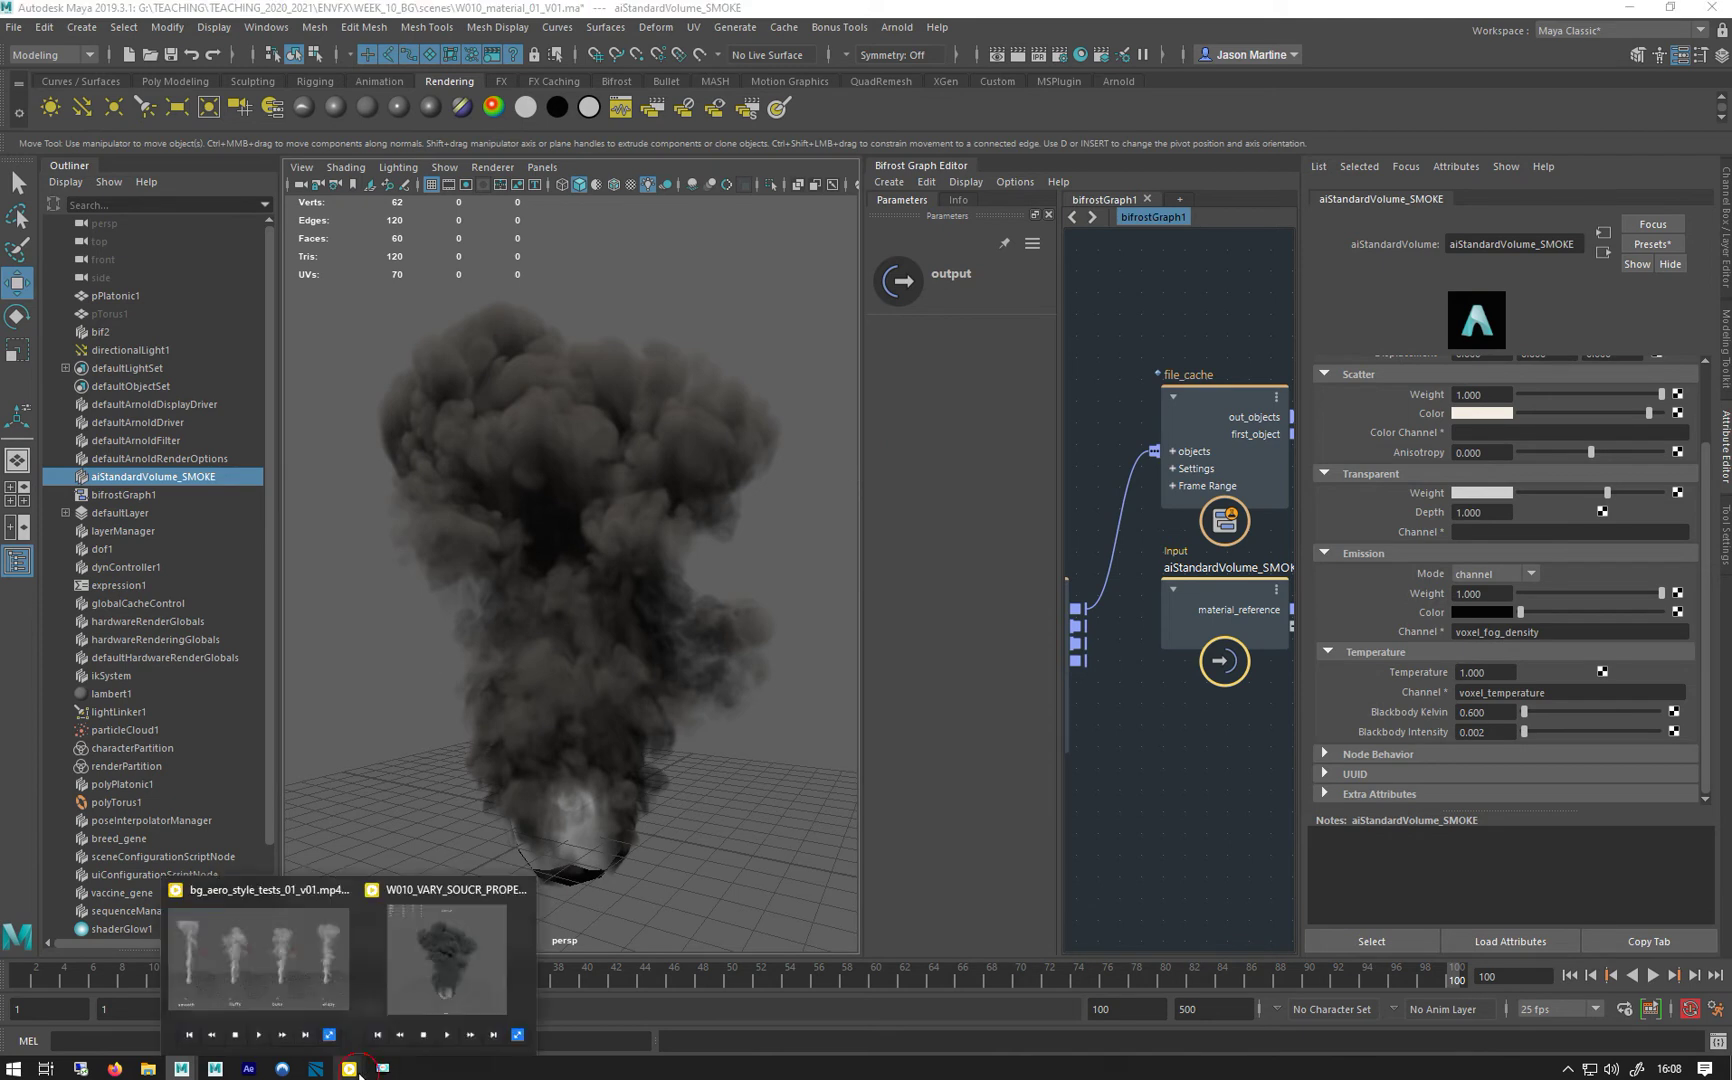
click(403, 988)
click(380, 937)
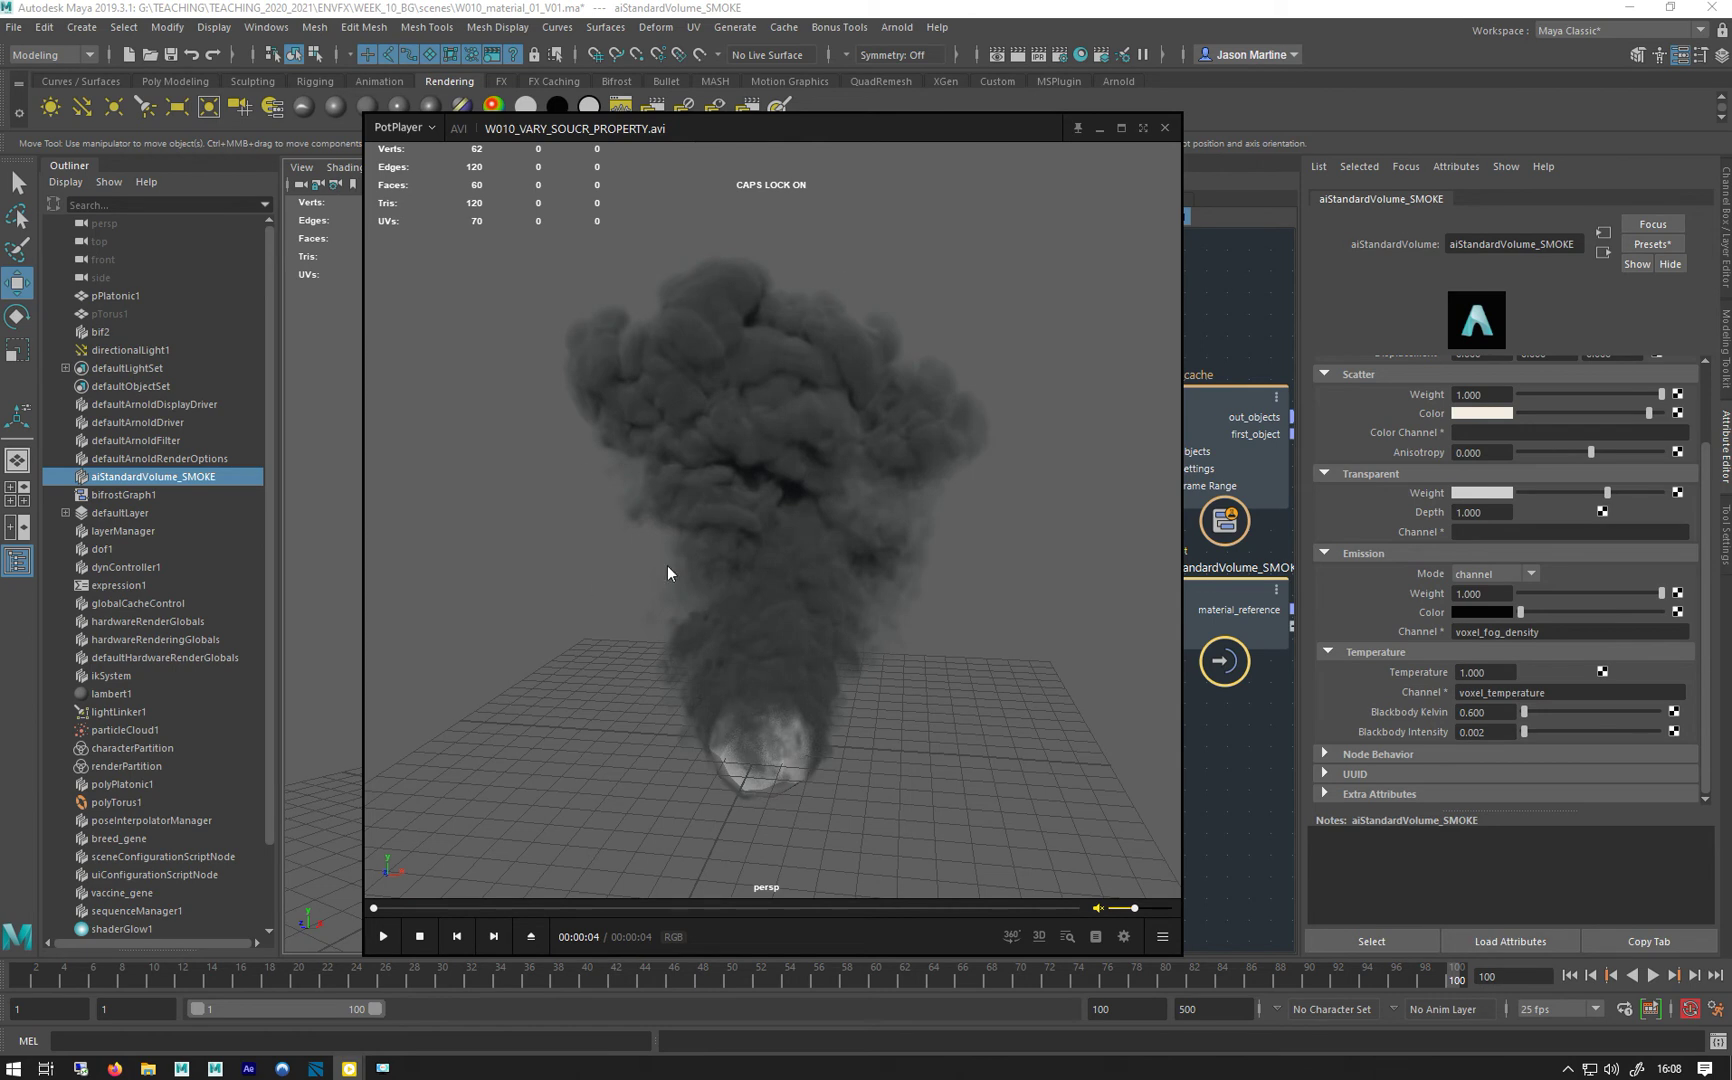
click(1099, 130)
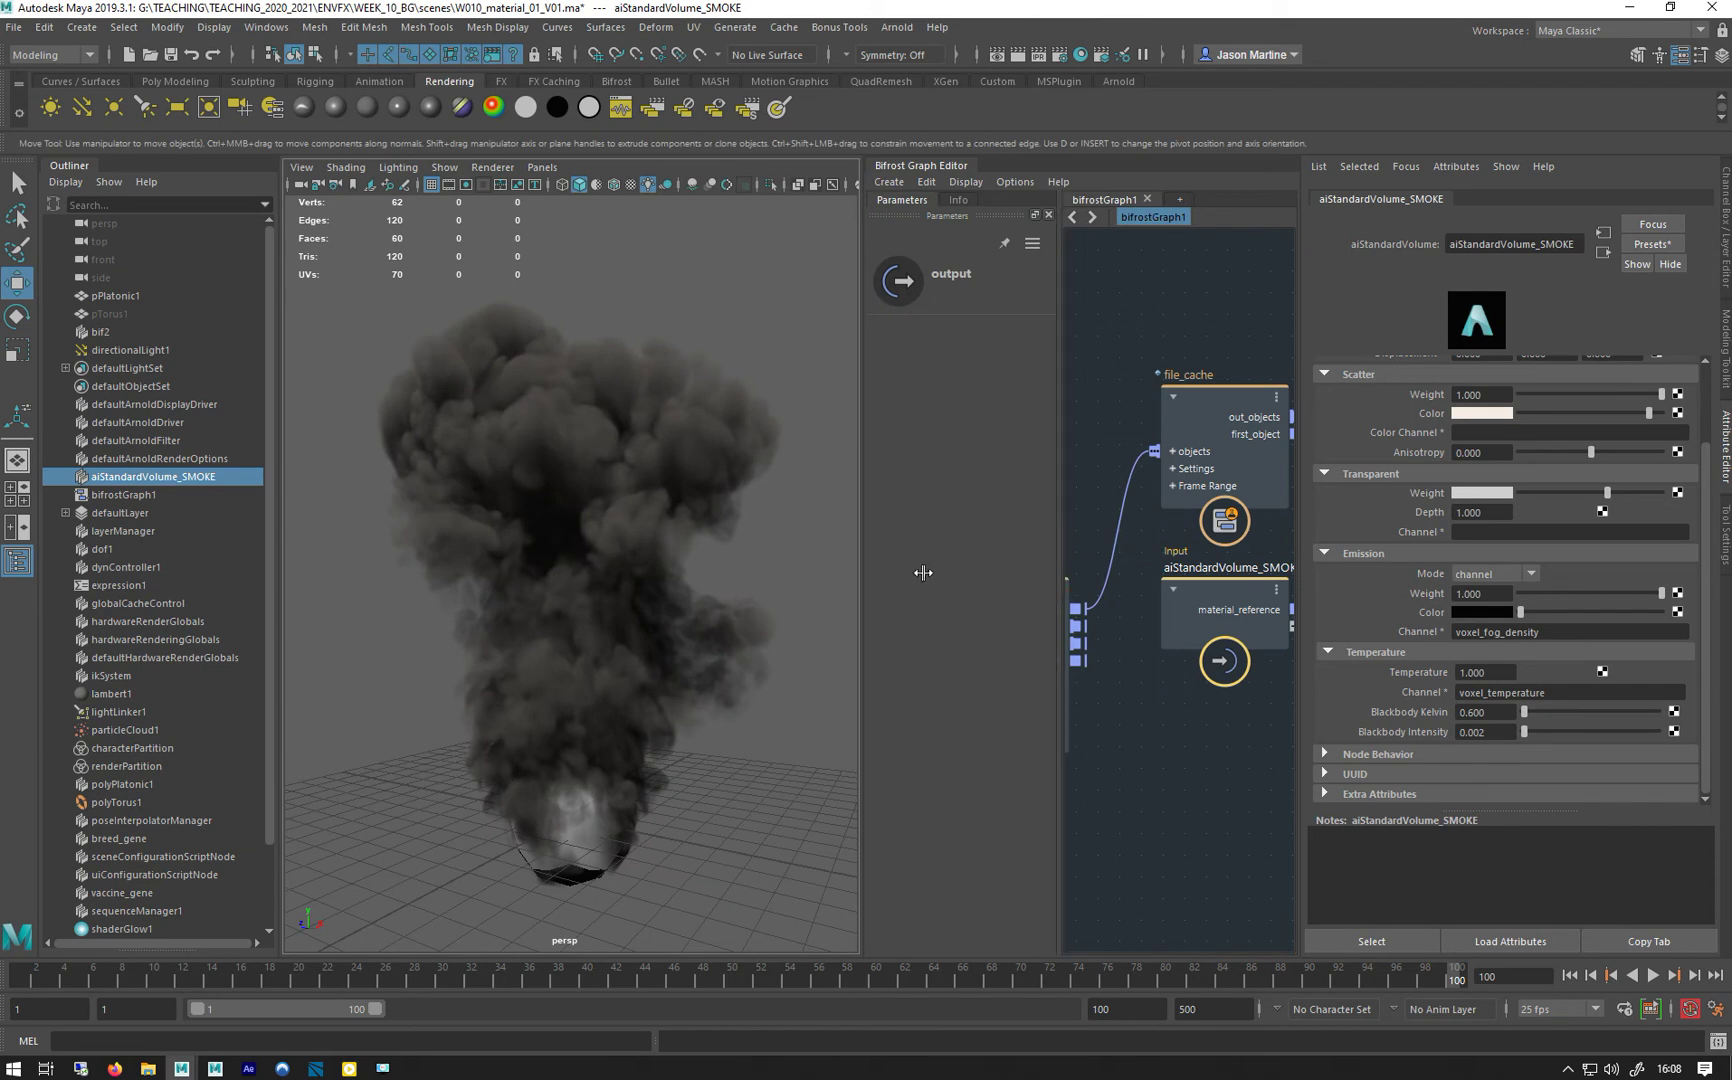
Rearrange the workspace around the framed bif2 smoke volume, hiding the Outliner and Attribute Editor and widening the Bifrost Graph Editor.
click(754, 548)
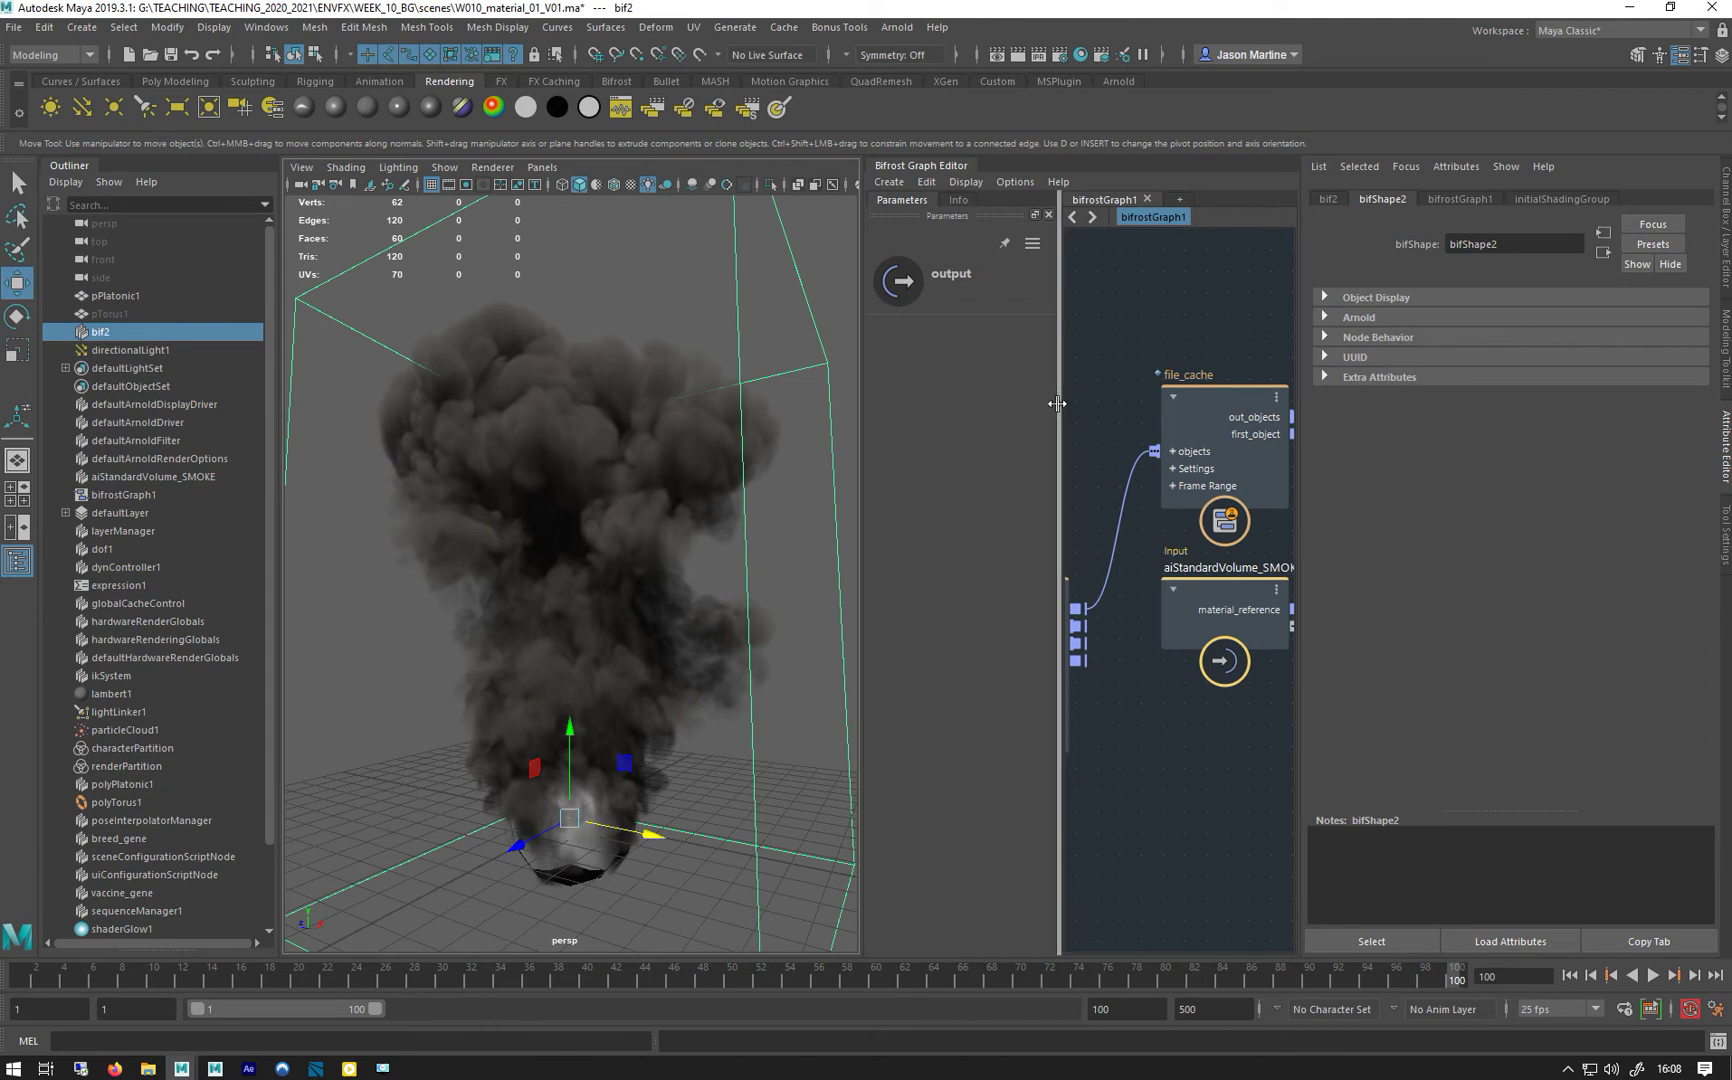
click(70, 165)
key(space)
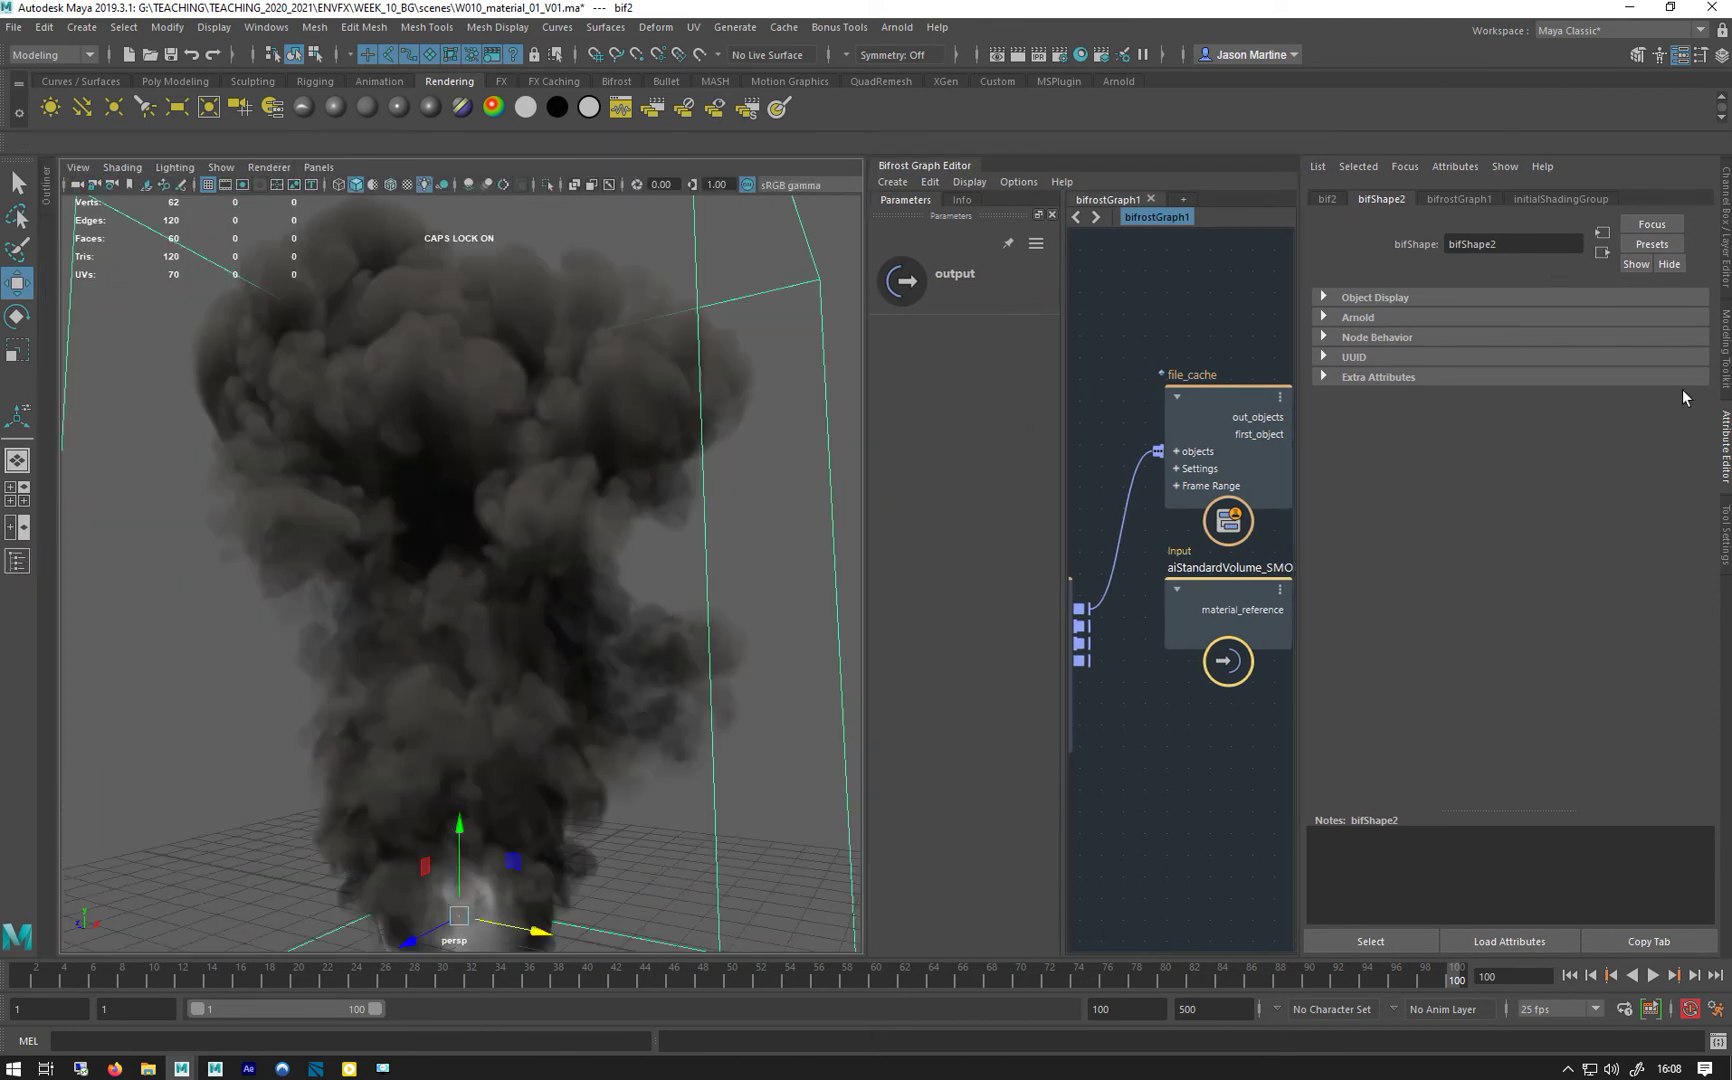
click(1724, 445)
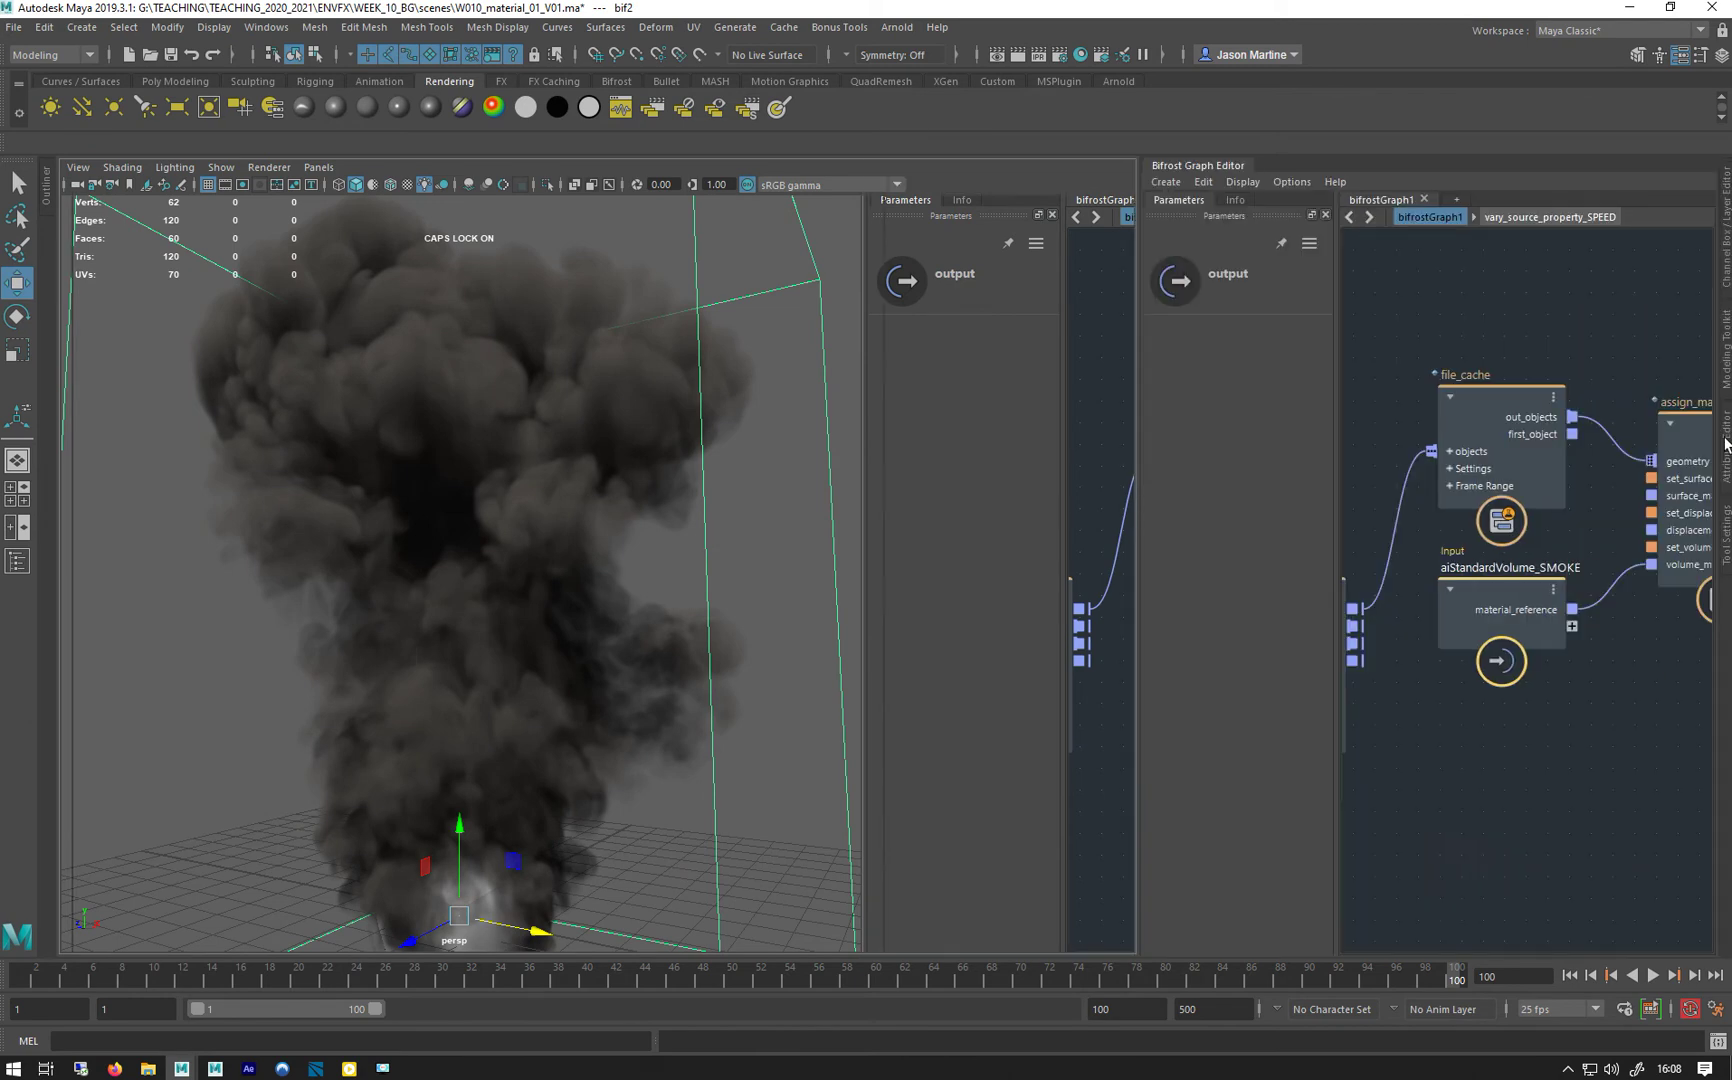
key(f)
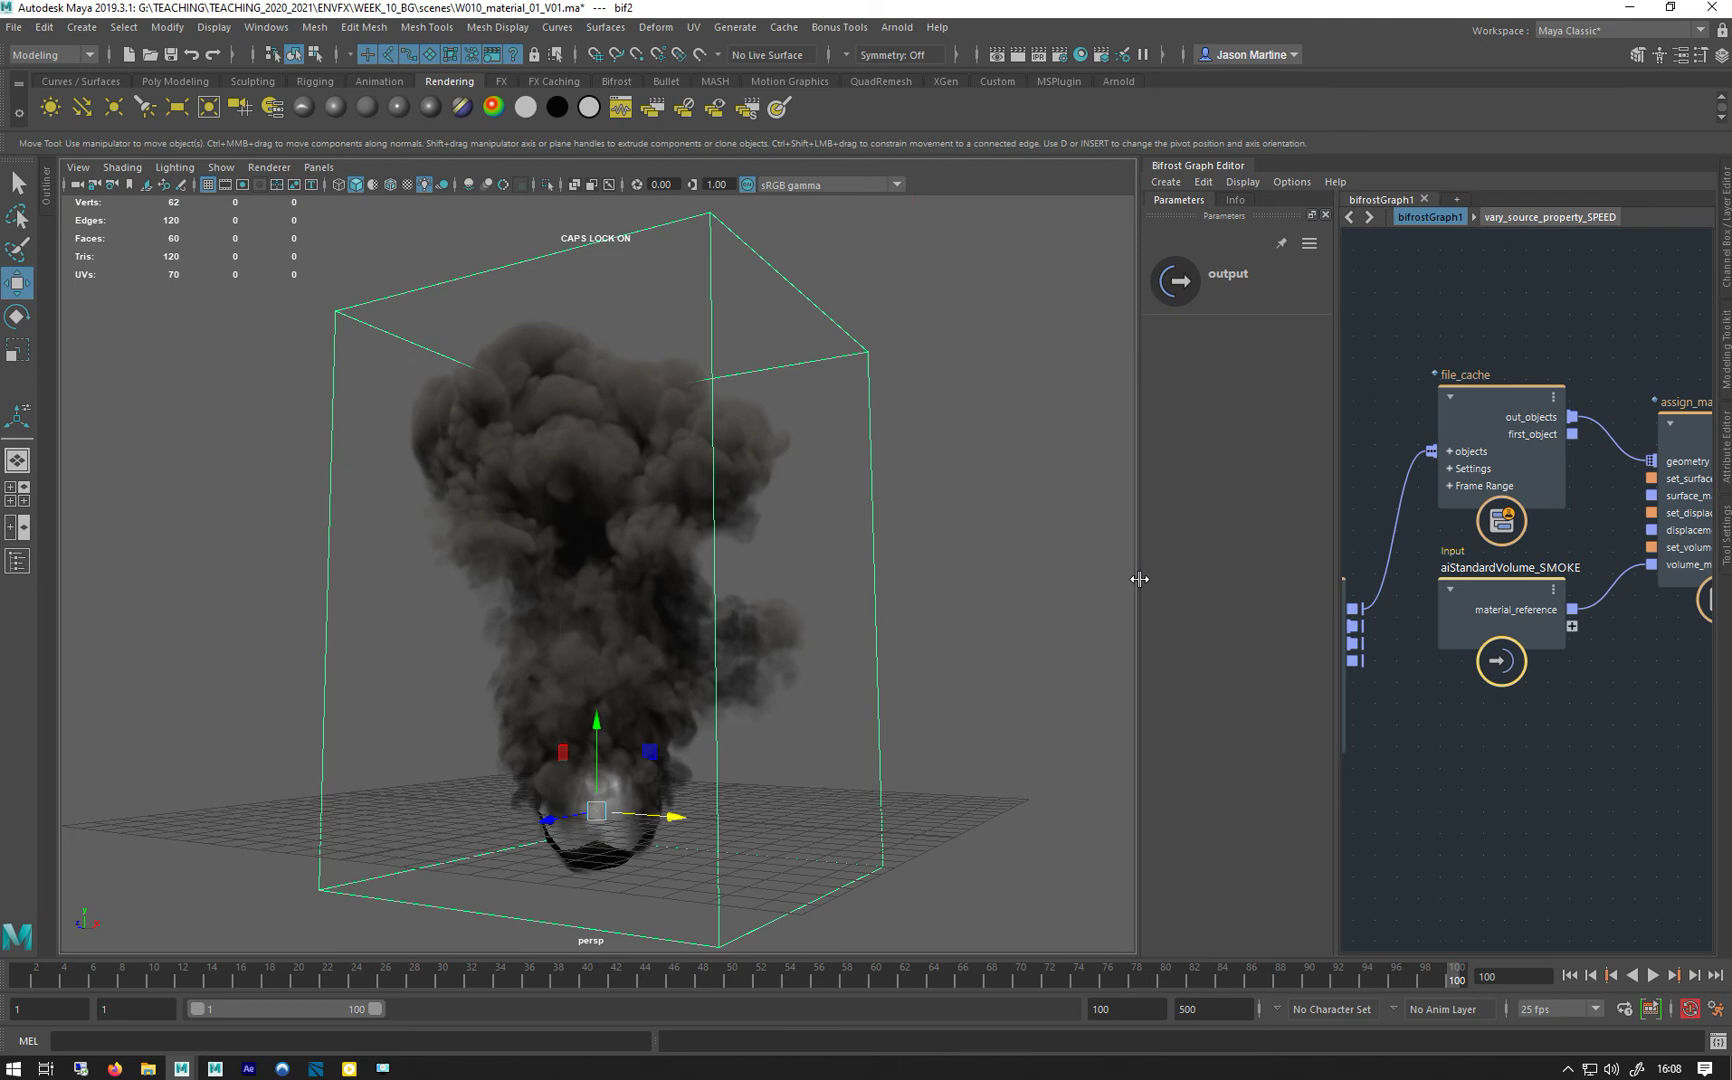
drag(1139, 579, 832, 570)
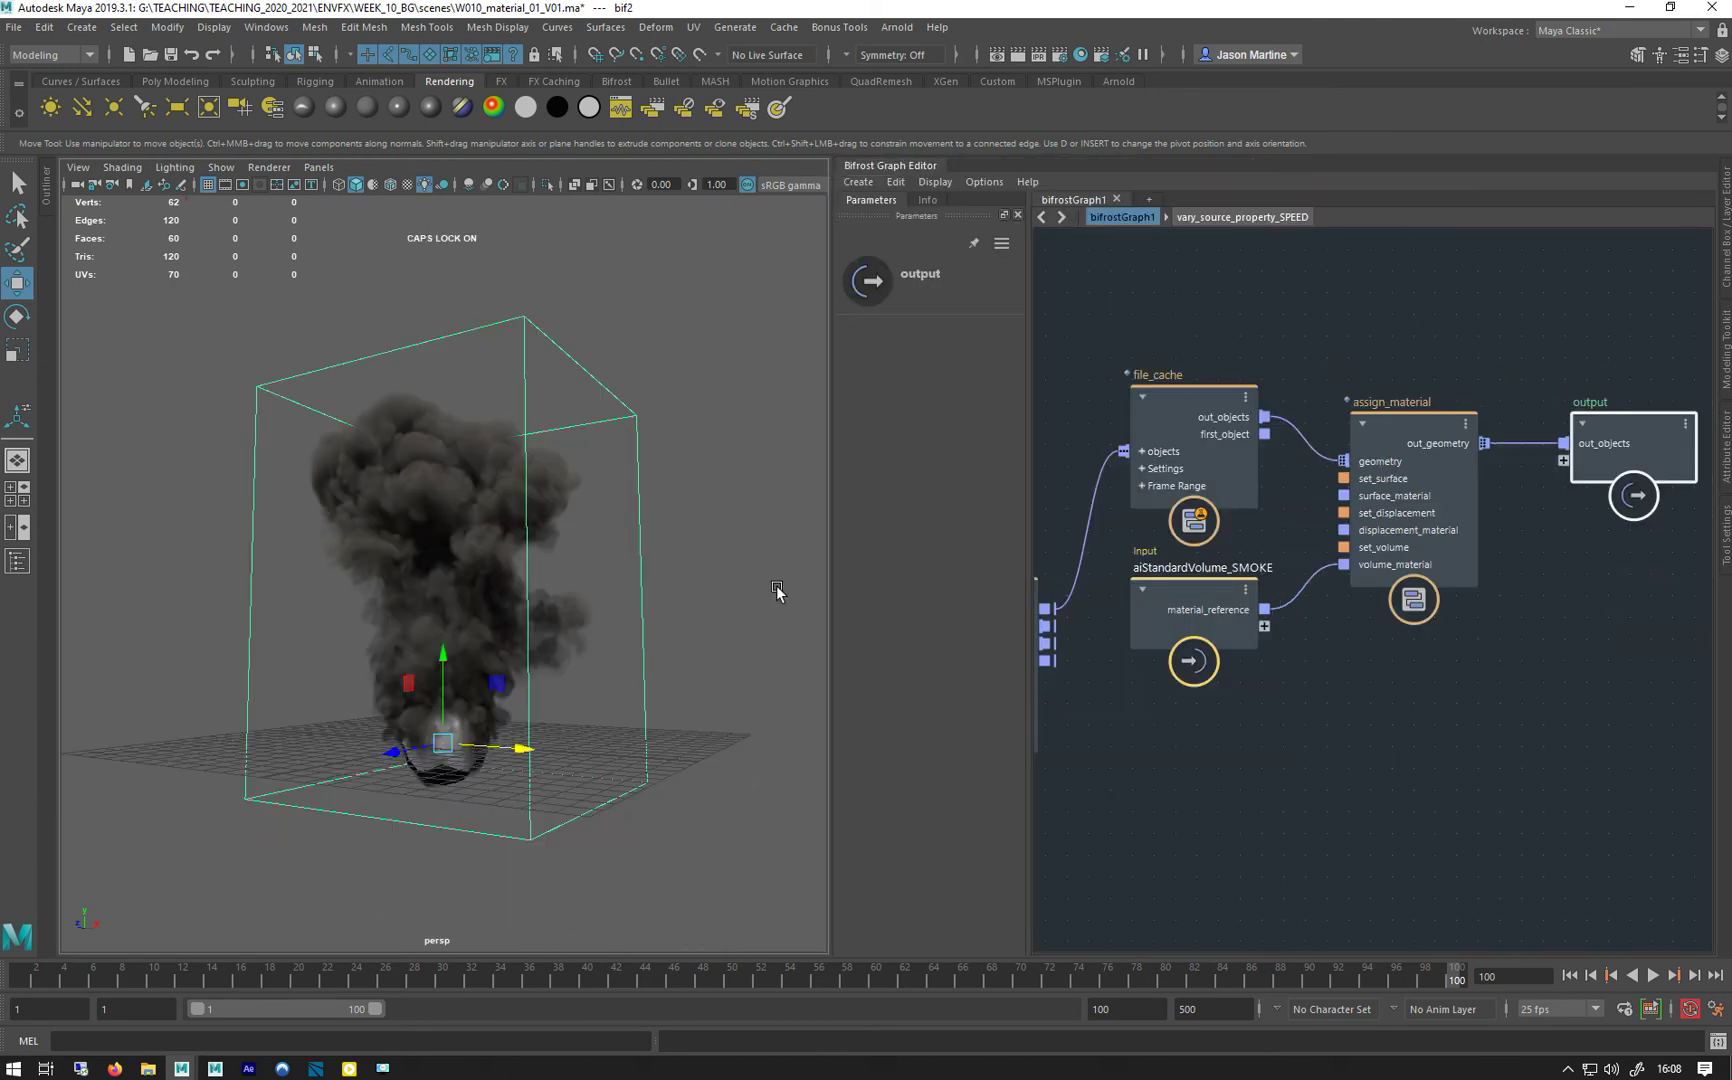
Move the aero_solver_settings node further down and away from source_air to clear space in front of simulate_aero.
alt+middle_drag(1198, 329, 1461, 334)
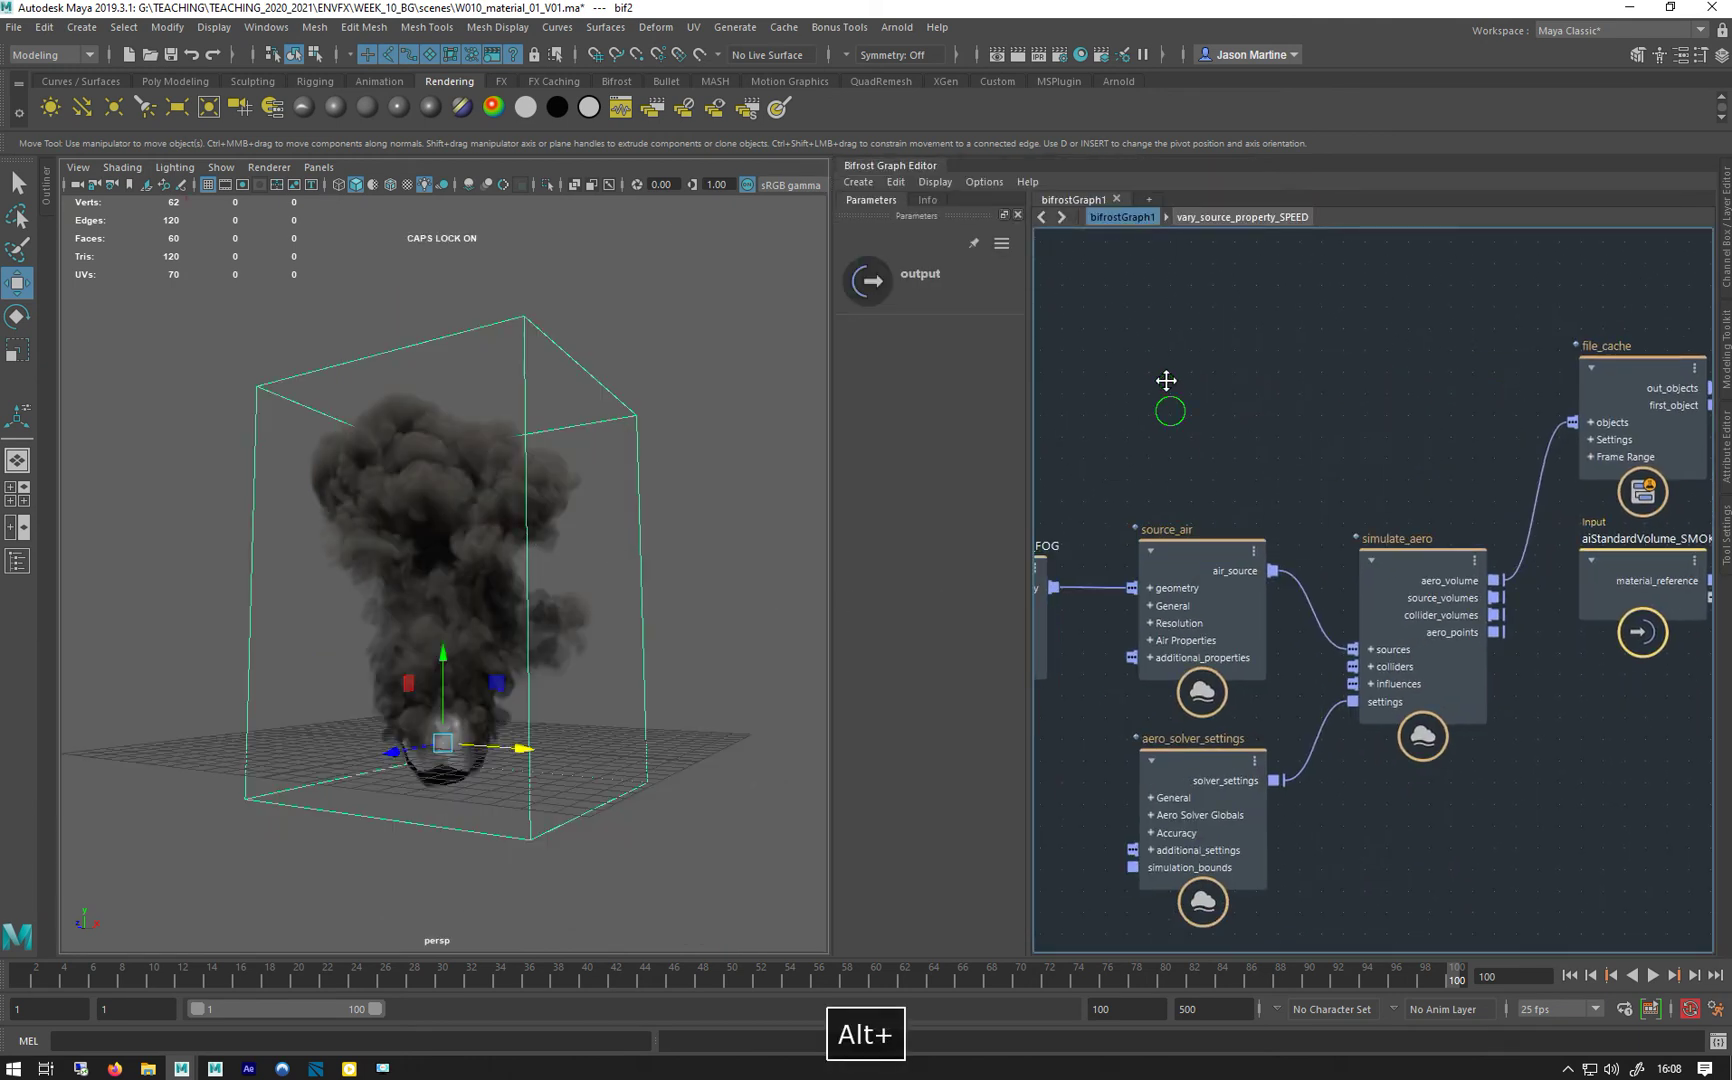
alt+middle_drag(1166, 380, 1100, 230)
alt+middle_drag(1287, 724, 1426, 631)
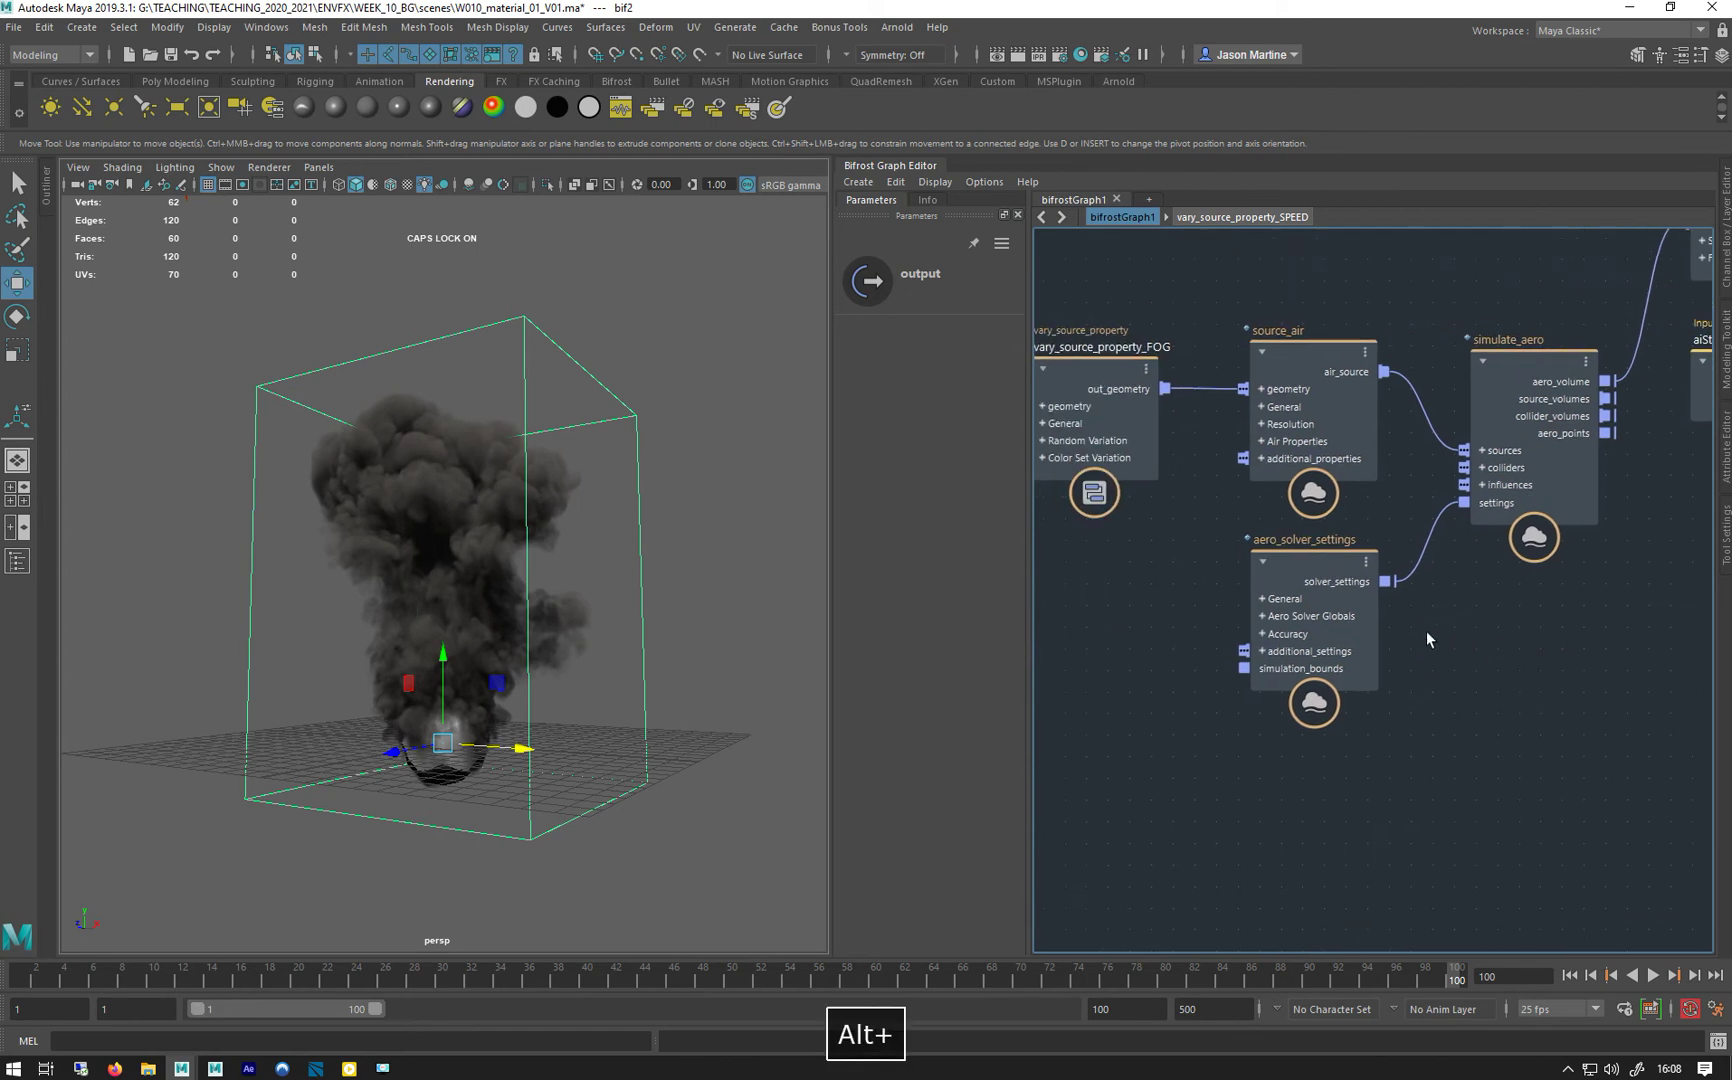
click(1267, 424)
drag(1320, 620, 1455, 715)
alt+middle_drag(1160, 636, 1194, 571)
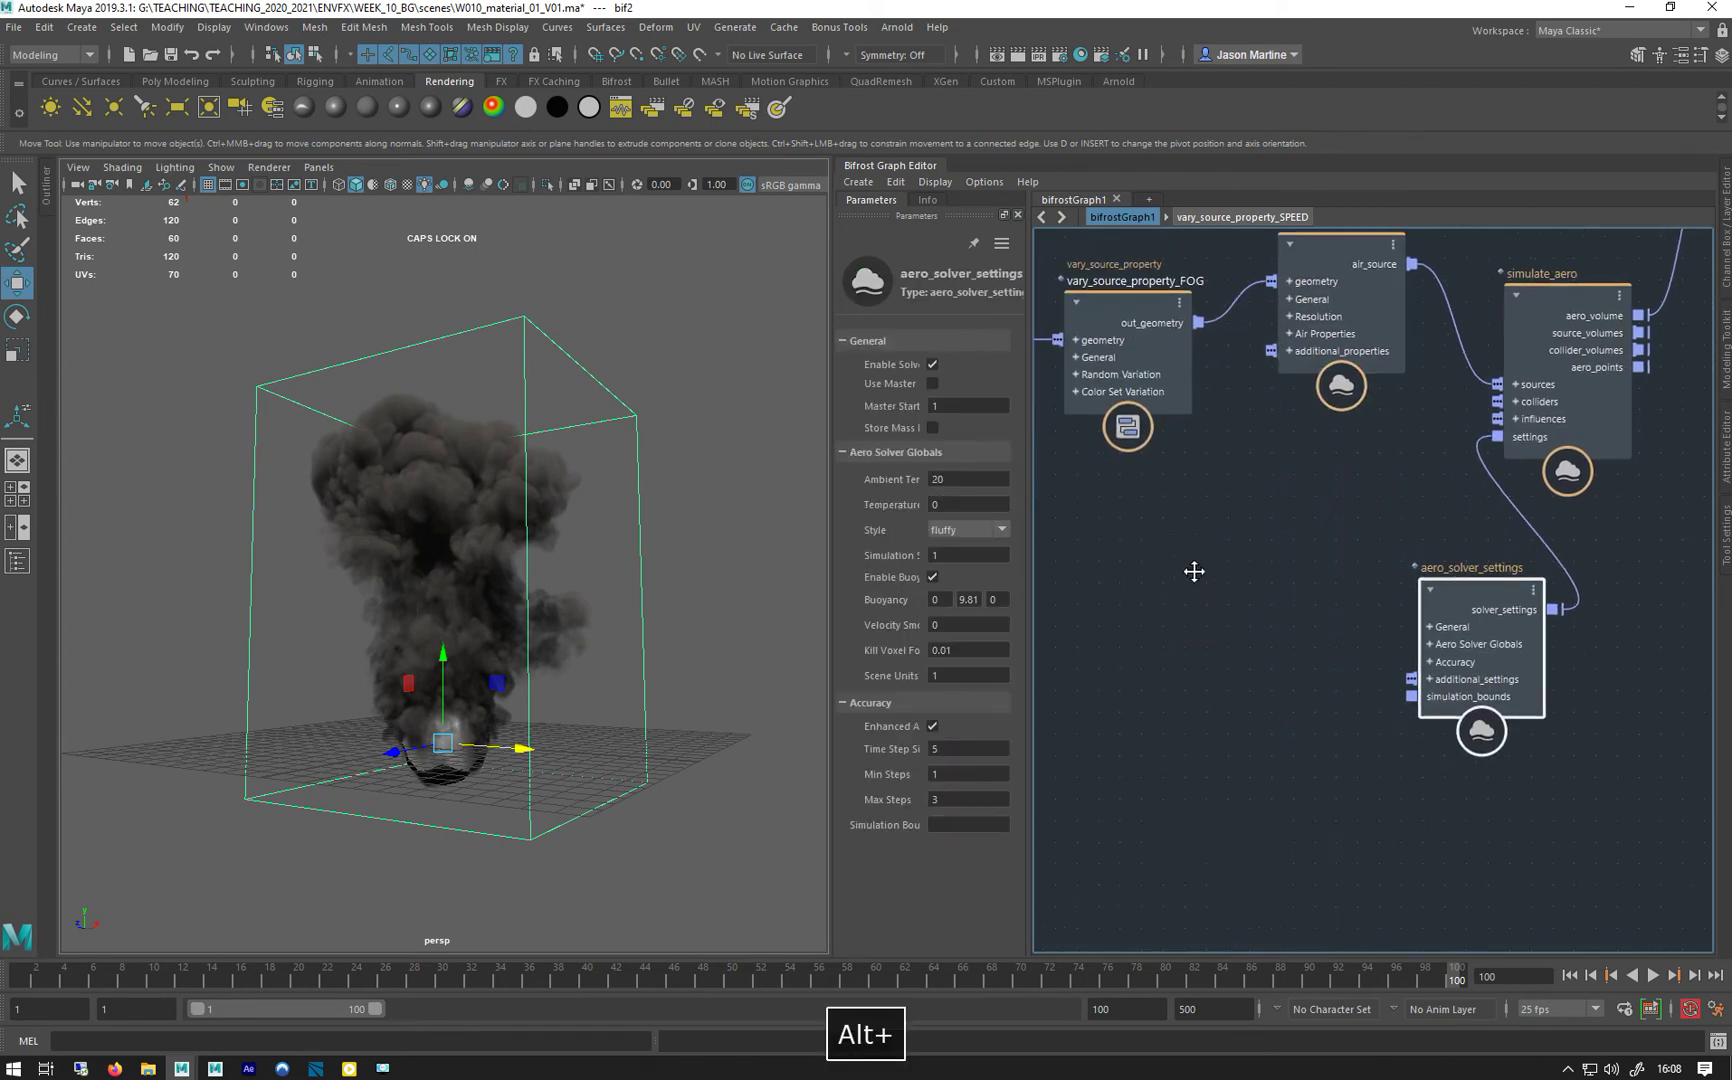
Try adding an aero_pyroclastic_influence node in the free space beside aero_solver_settings, and delete it again.
click(1215, 544)
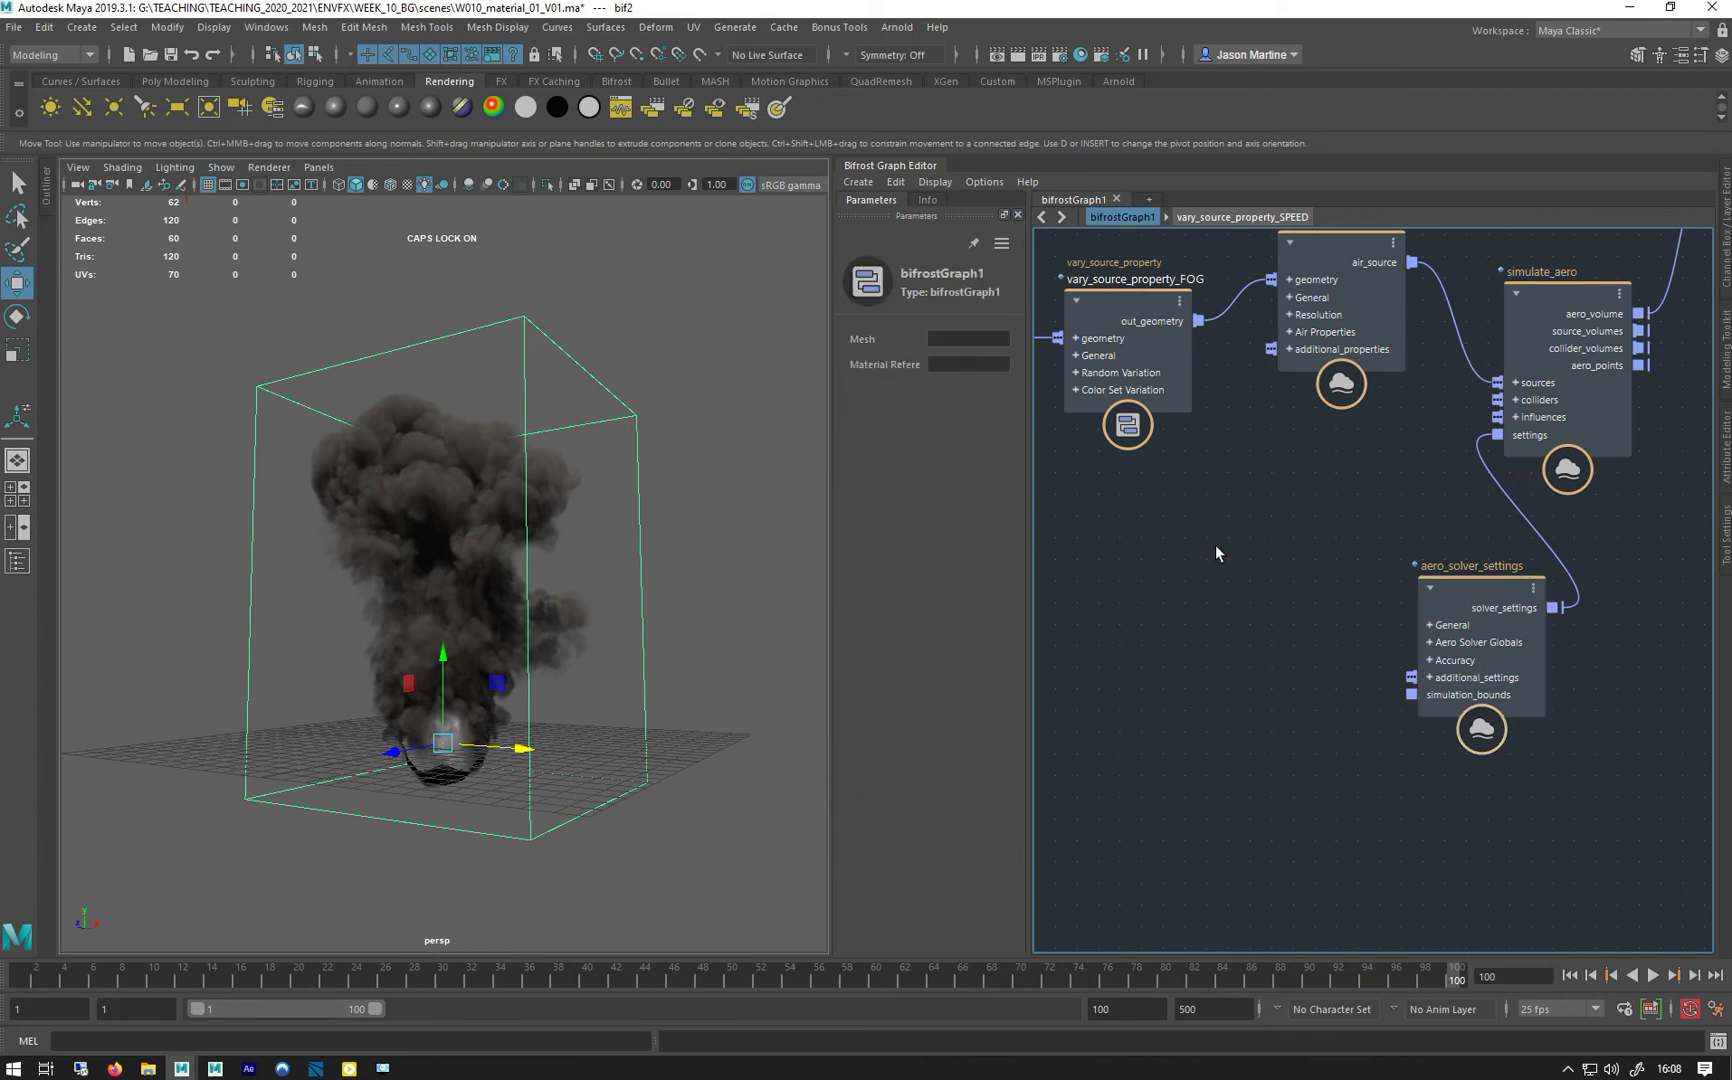
key(Tab)
text(I)
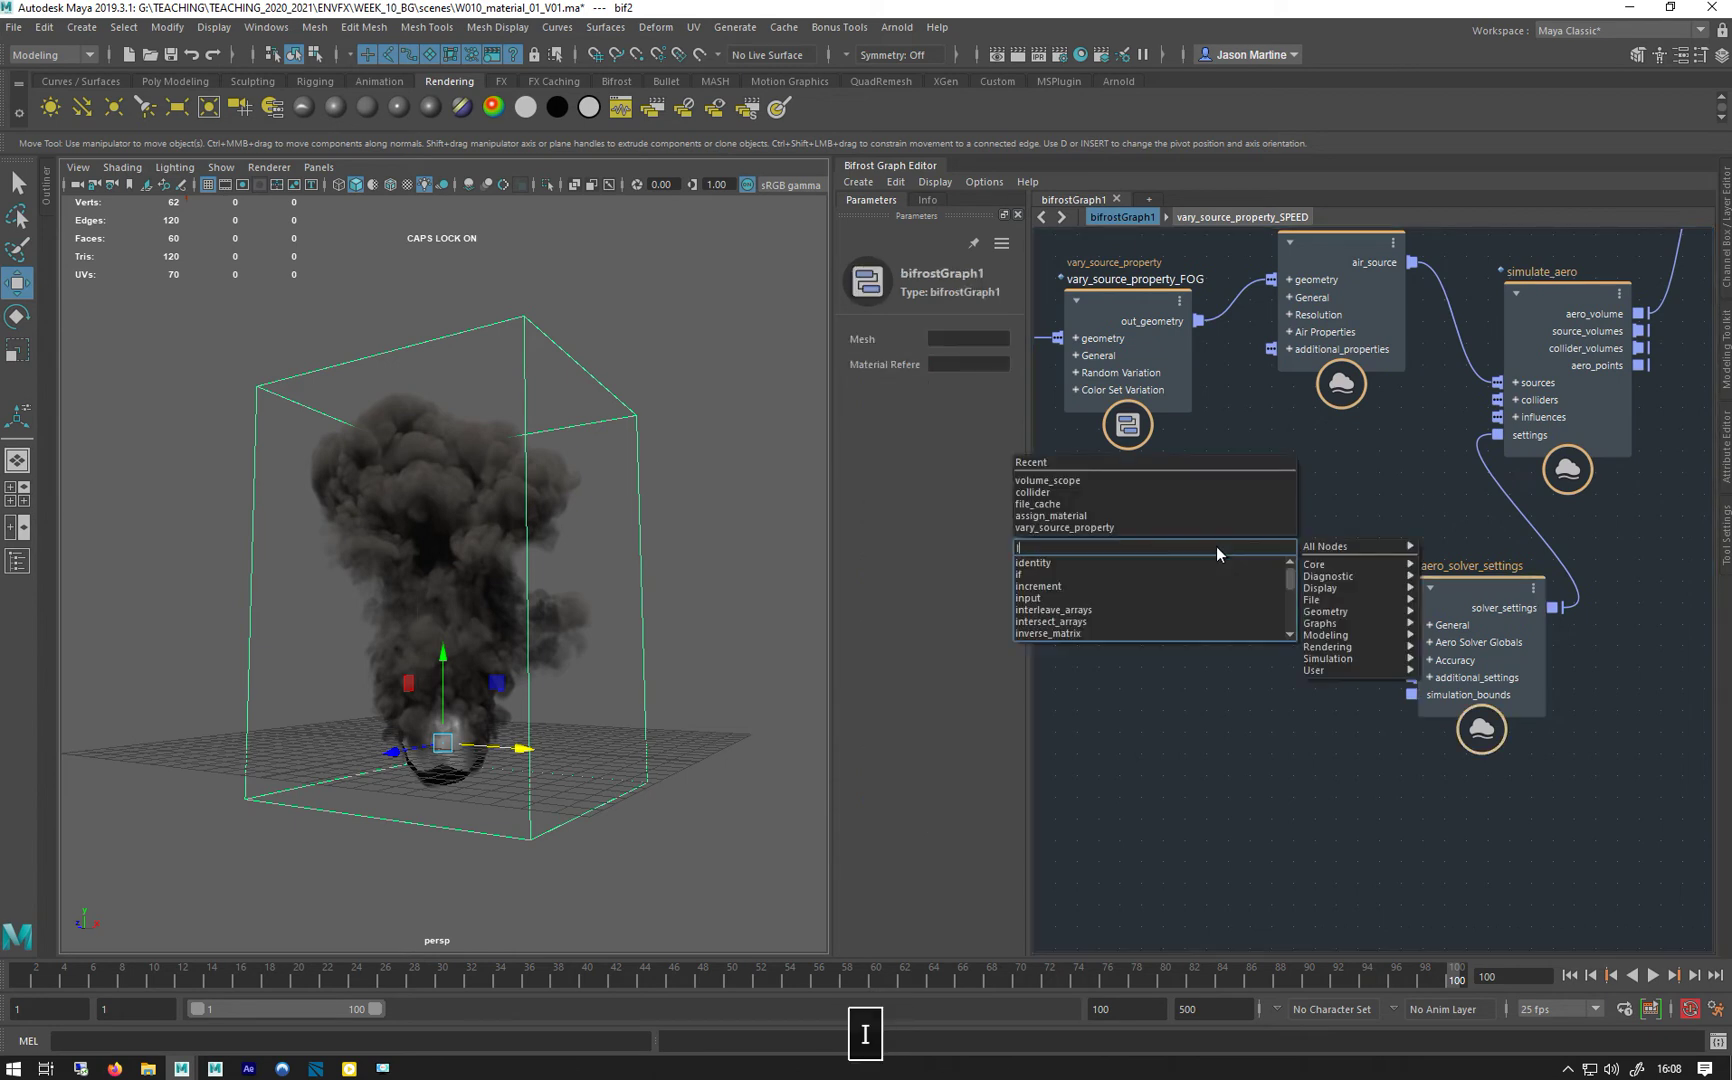
text(N)
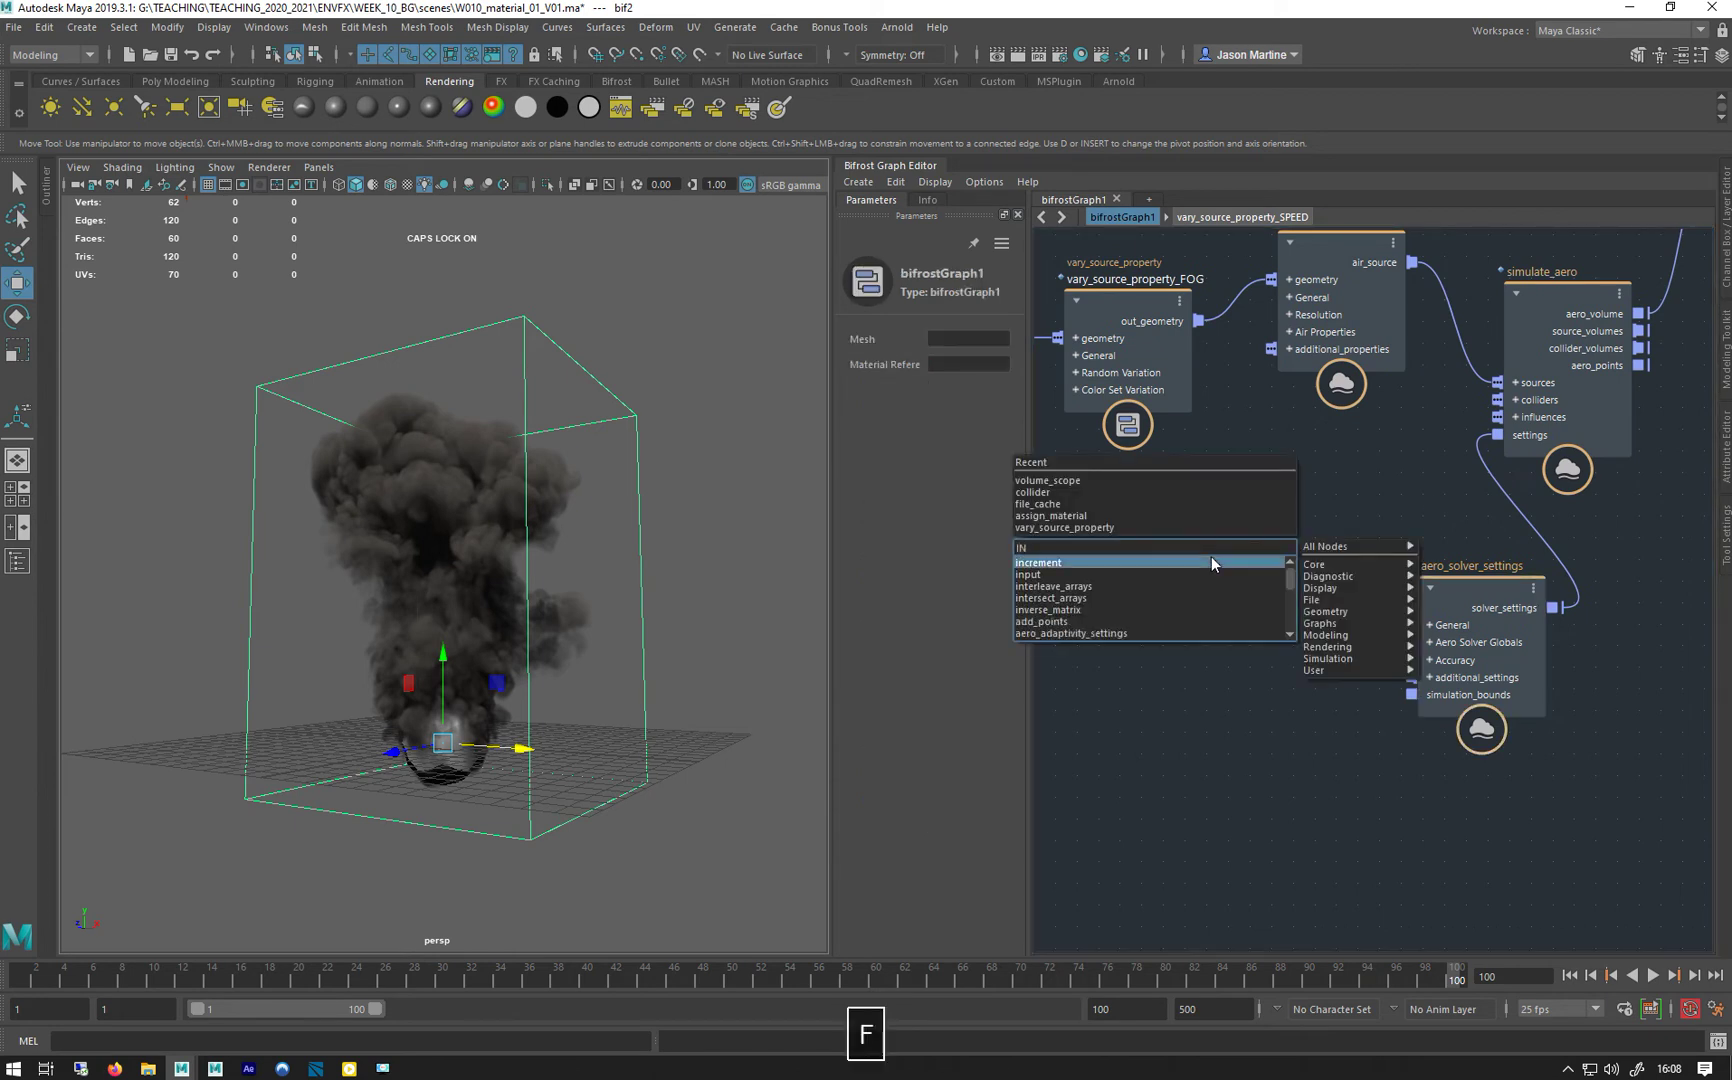
text(FL)
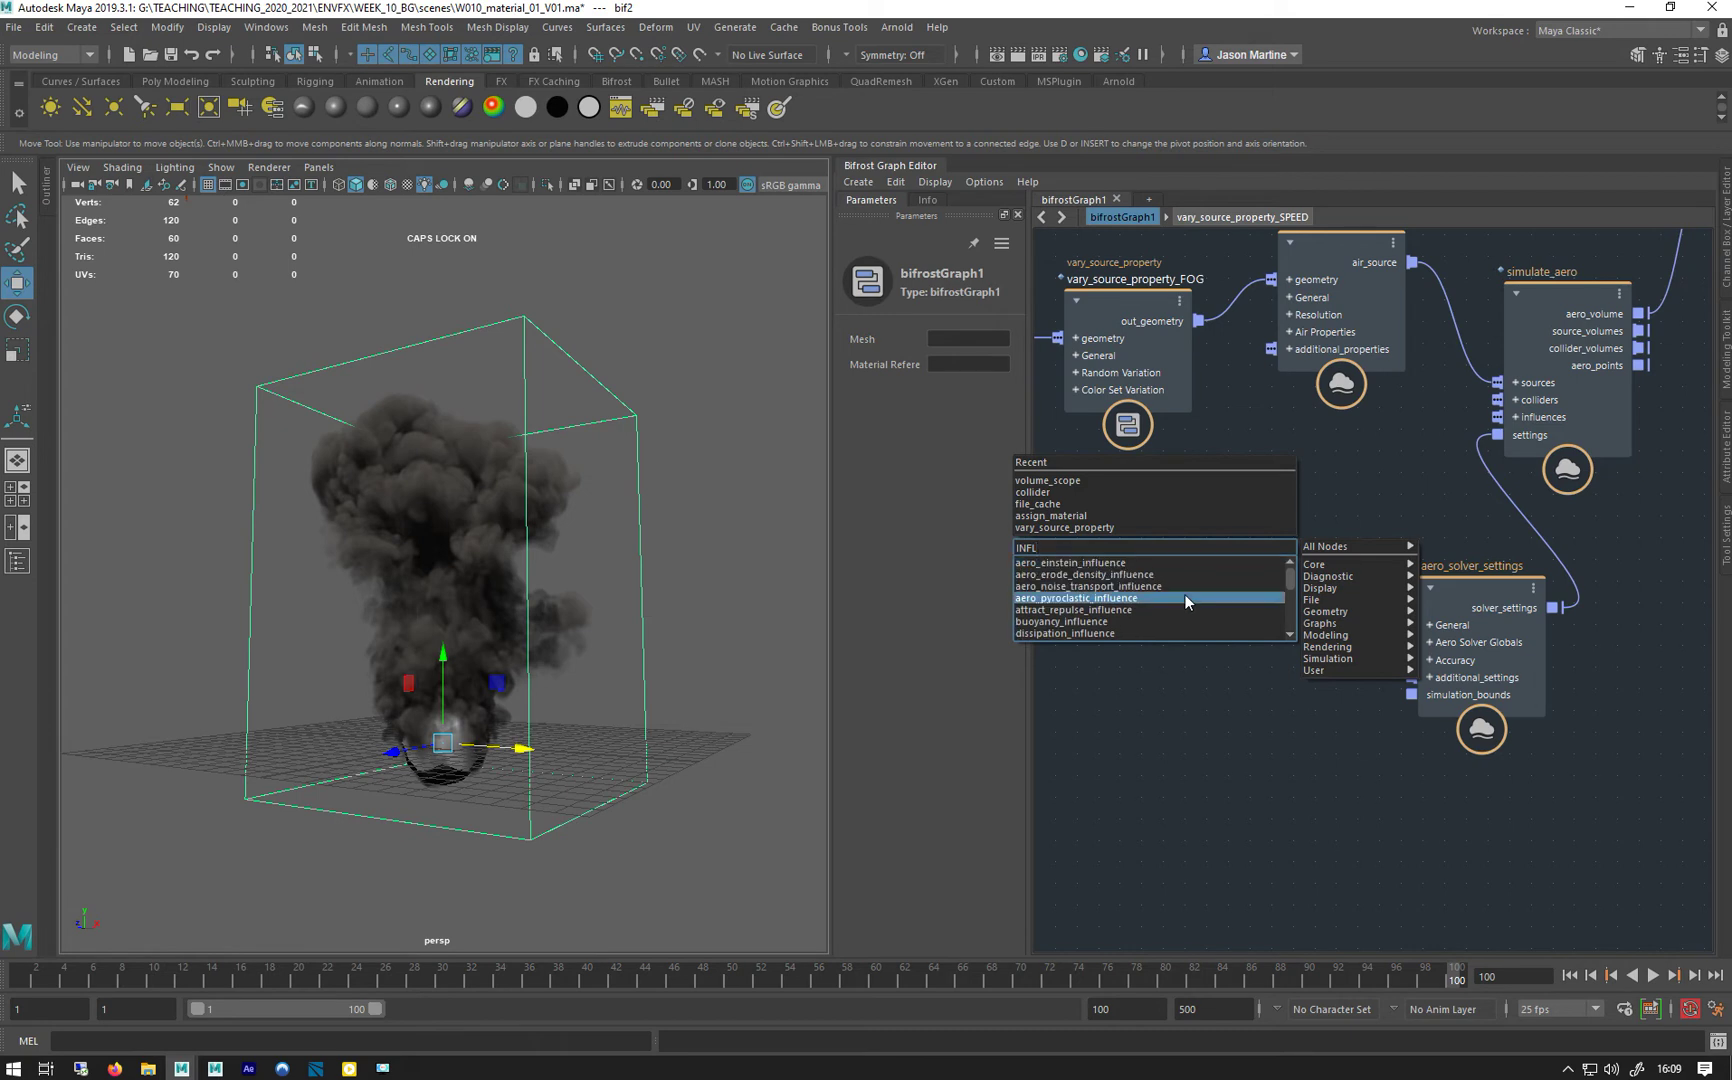
click(1058, 602)
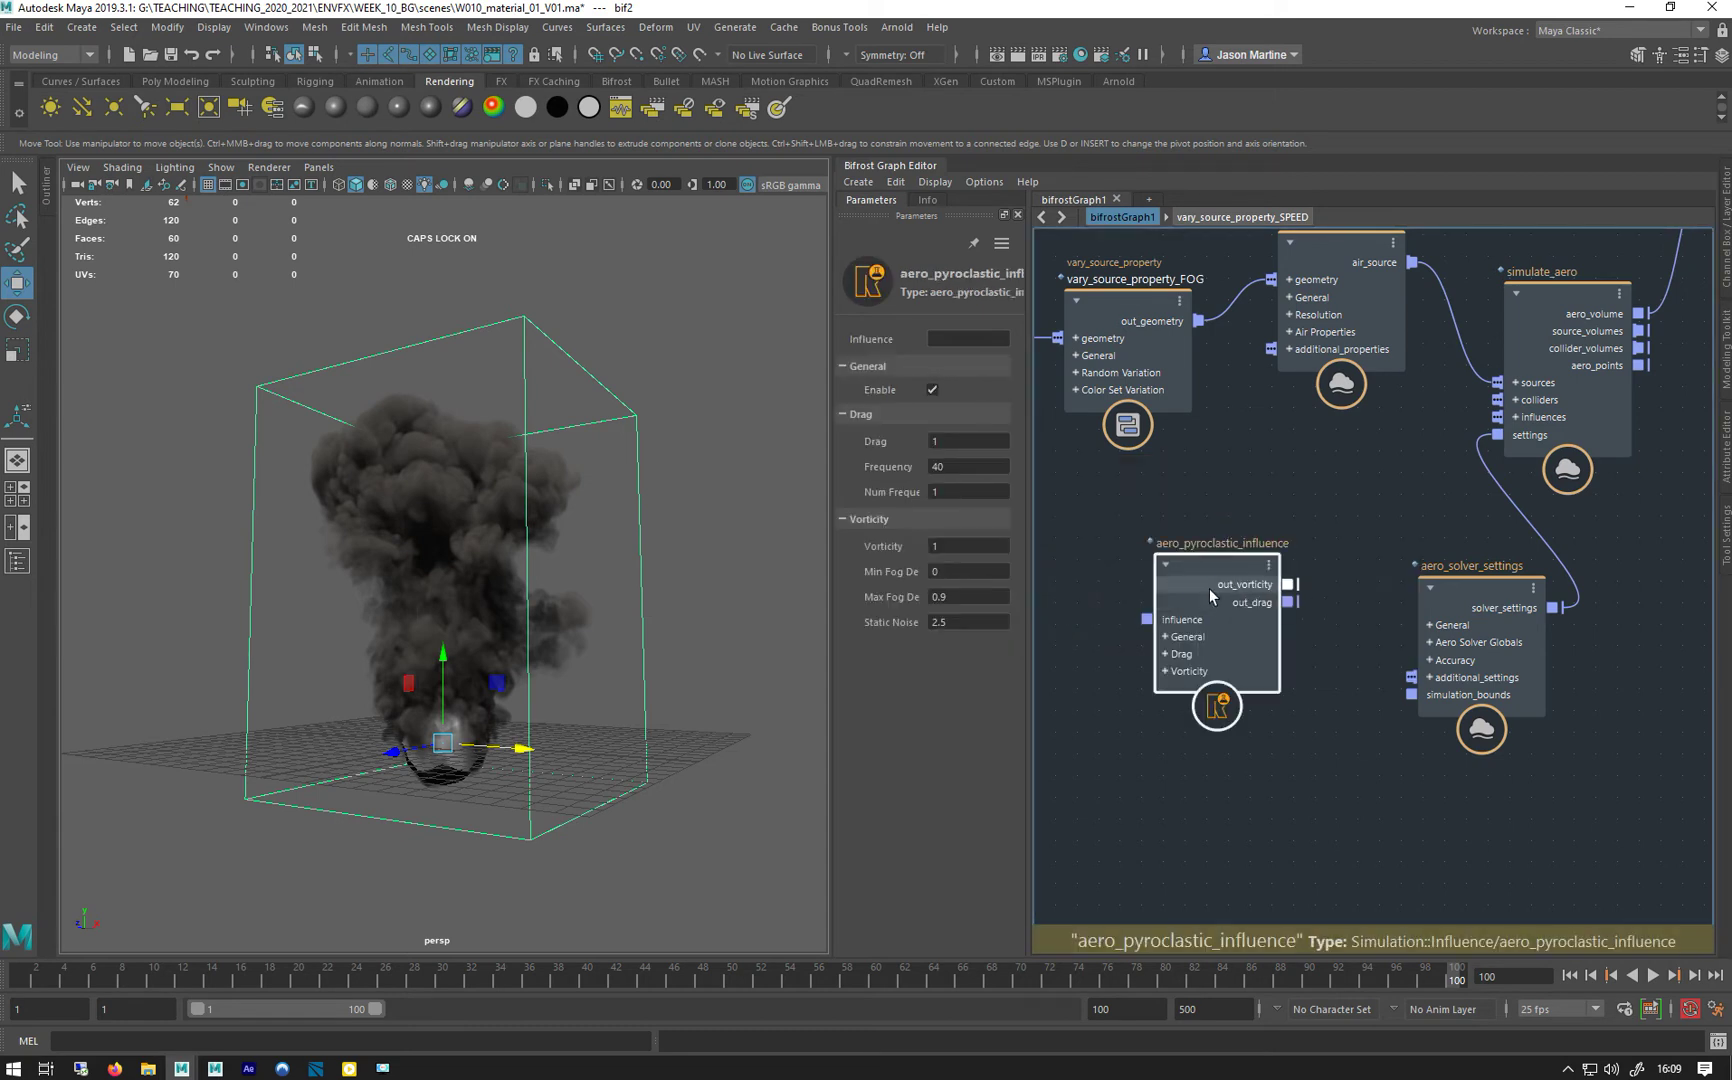
drag(1208, 589, 1200, 572)
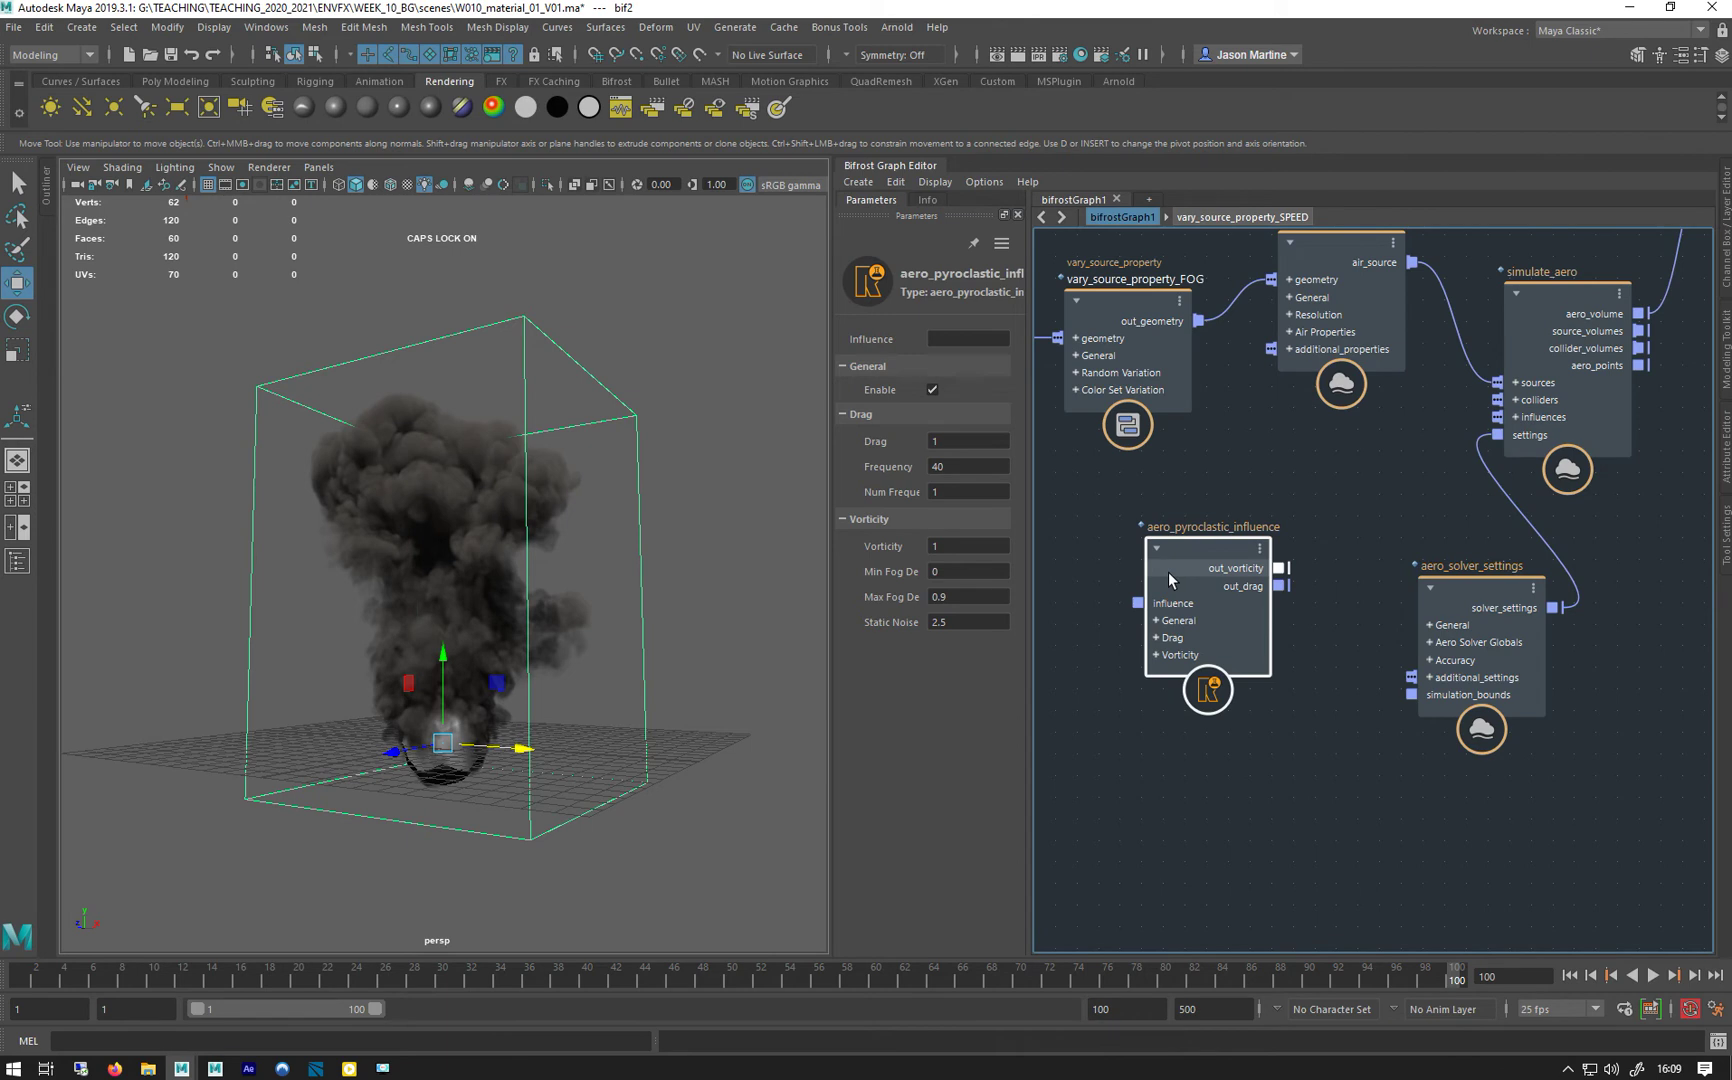
key(Delete)
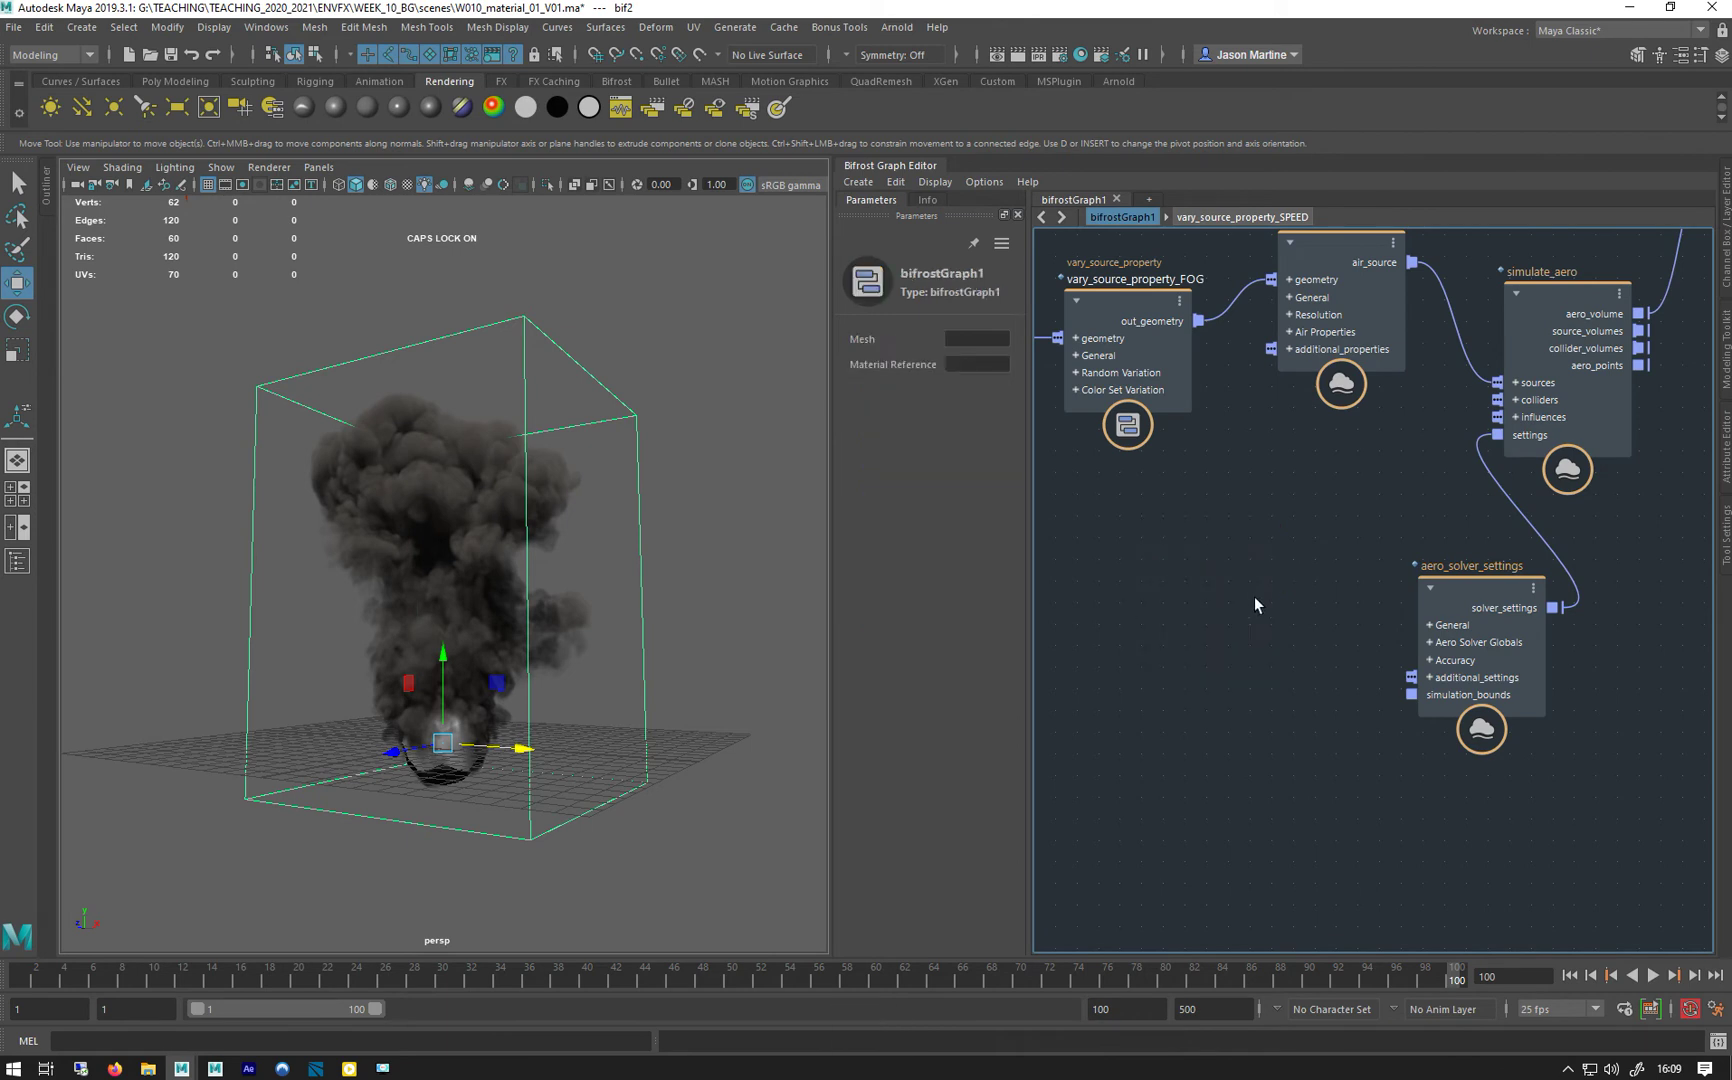
Add a vorticity_influence node from the simulation influences and connect its out_influence to the influences input of simulate_aero.
key(Tab)
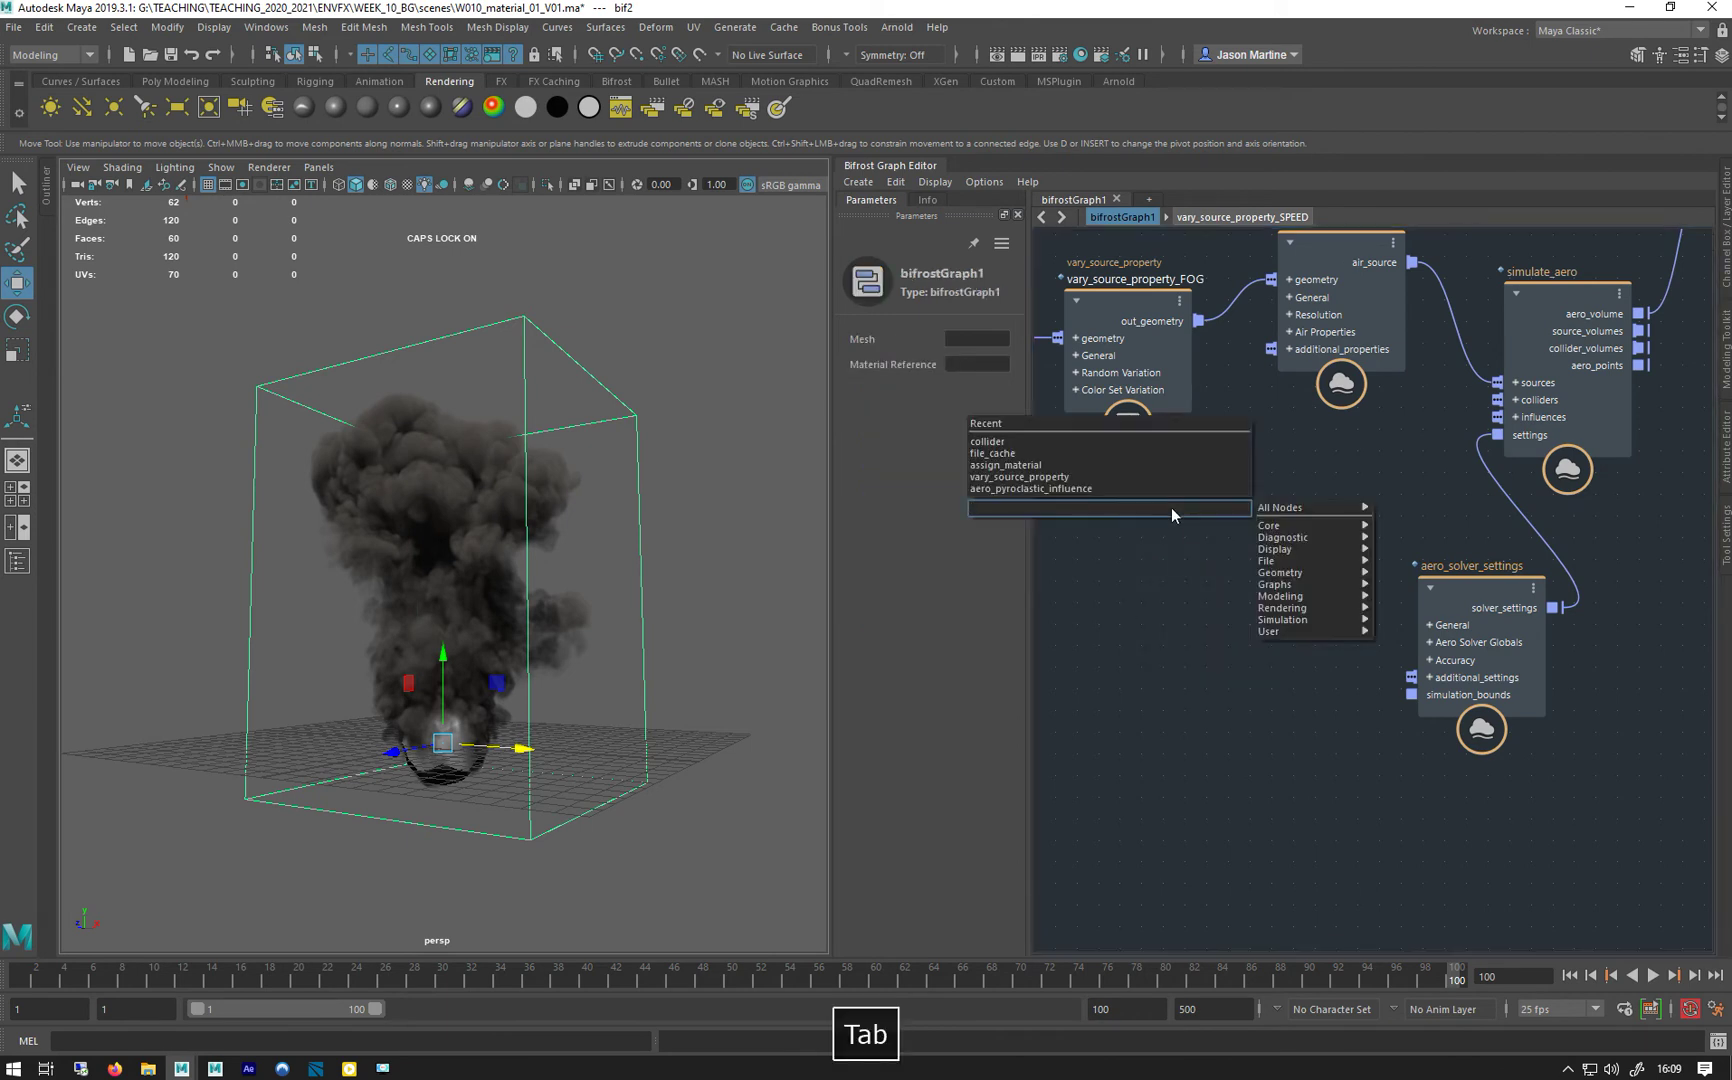
mouse_move(1344, 616)
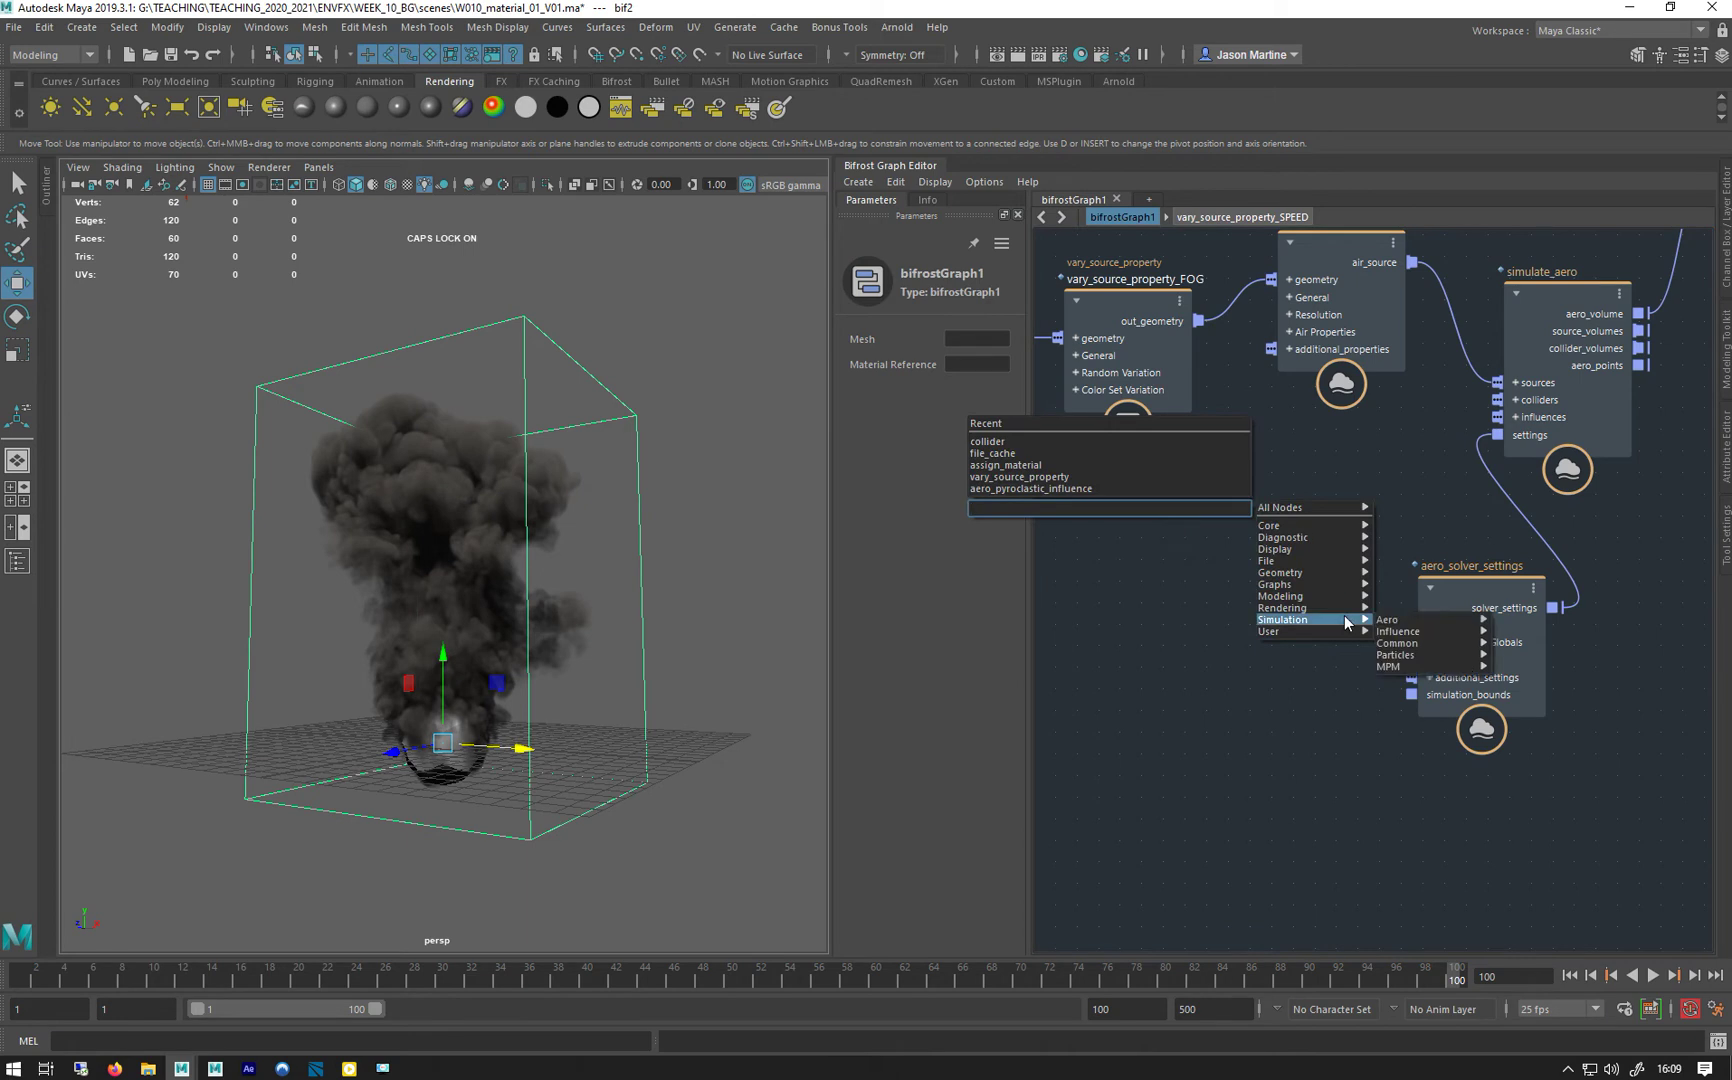
mouse_move(1410, 622)
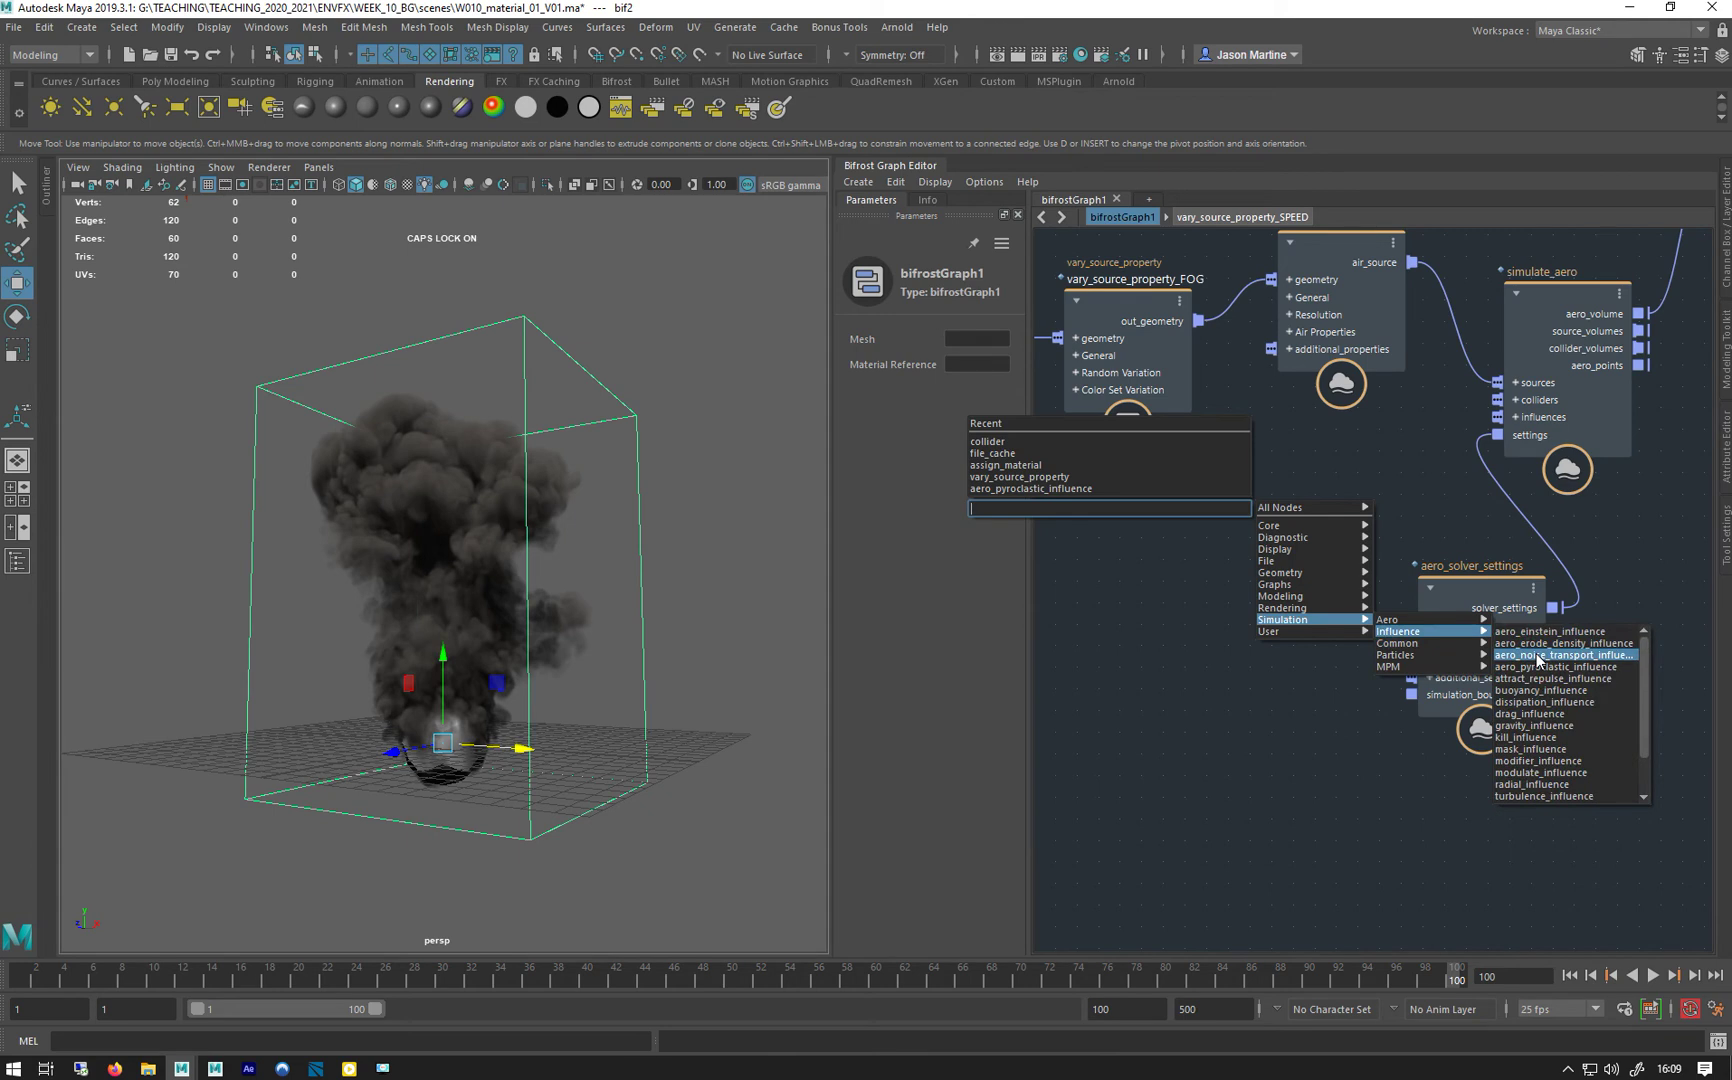
scroll(1536, 654, down, 2)
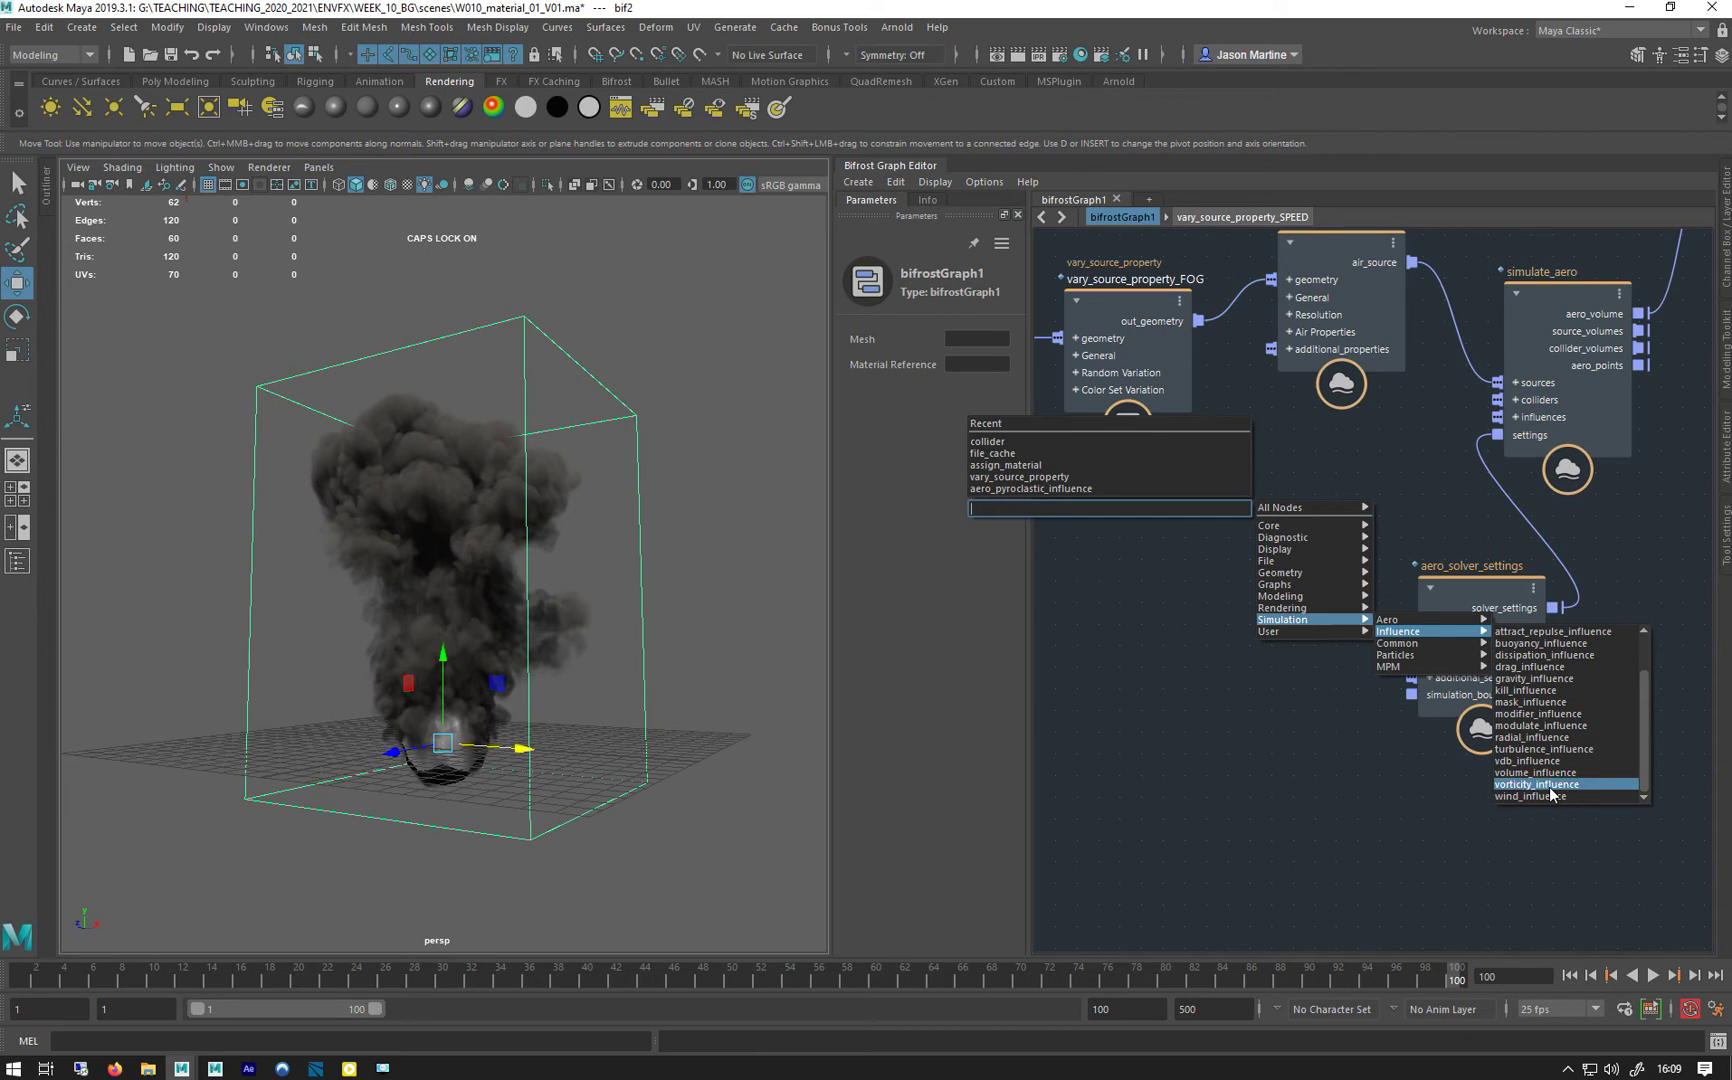
click(1550, 787)
drag(1190, 562, 1245, 555)
drag(1336, 497, 1512, 420)
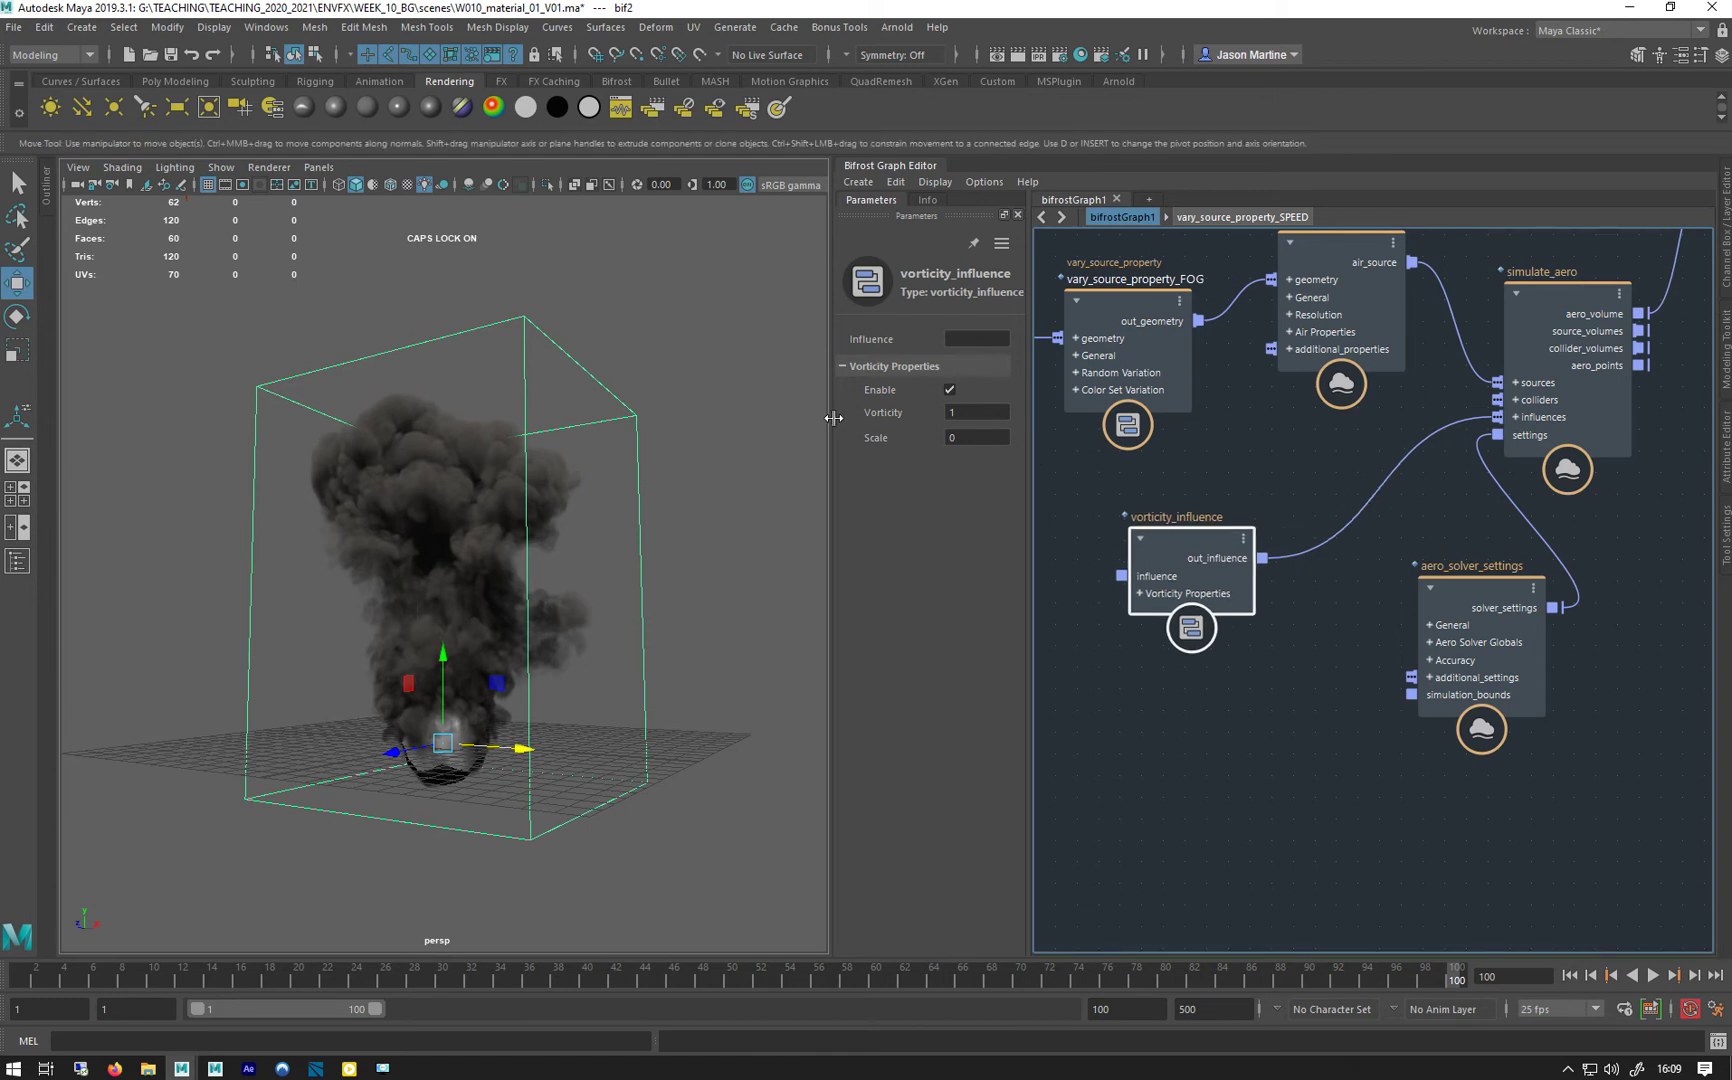
Widen the Bifrost Graph Editor and its parameter area, and read the vorticity_influence node's documentation.
drag(830, 415, 669, 430)
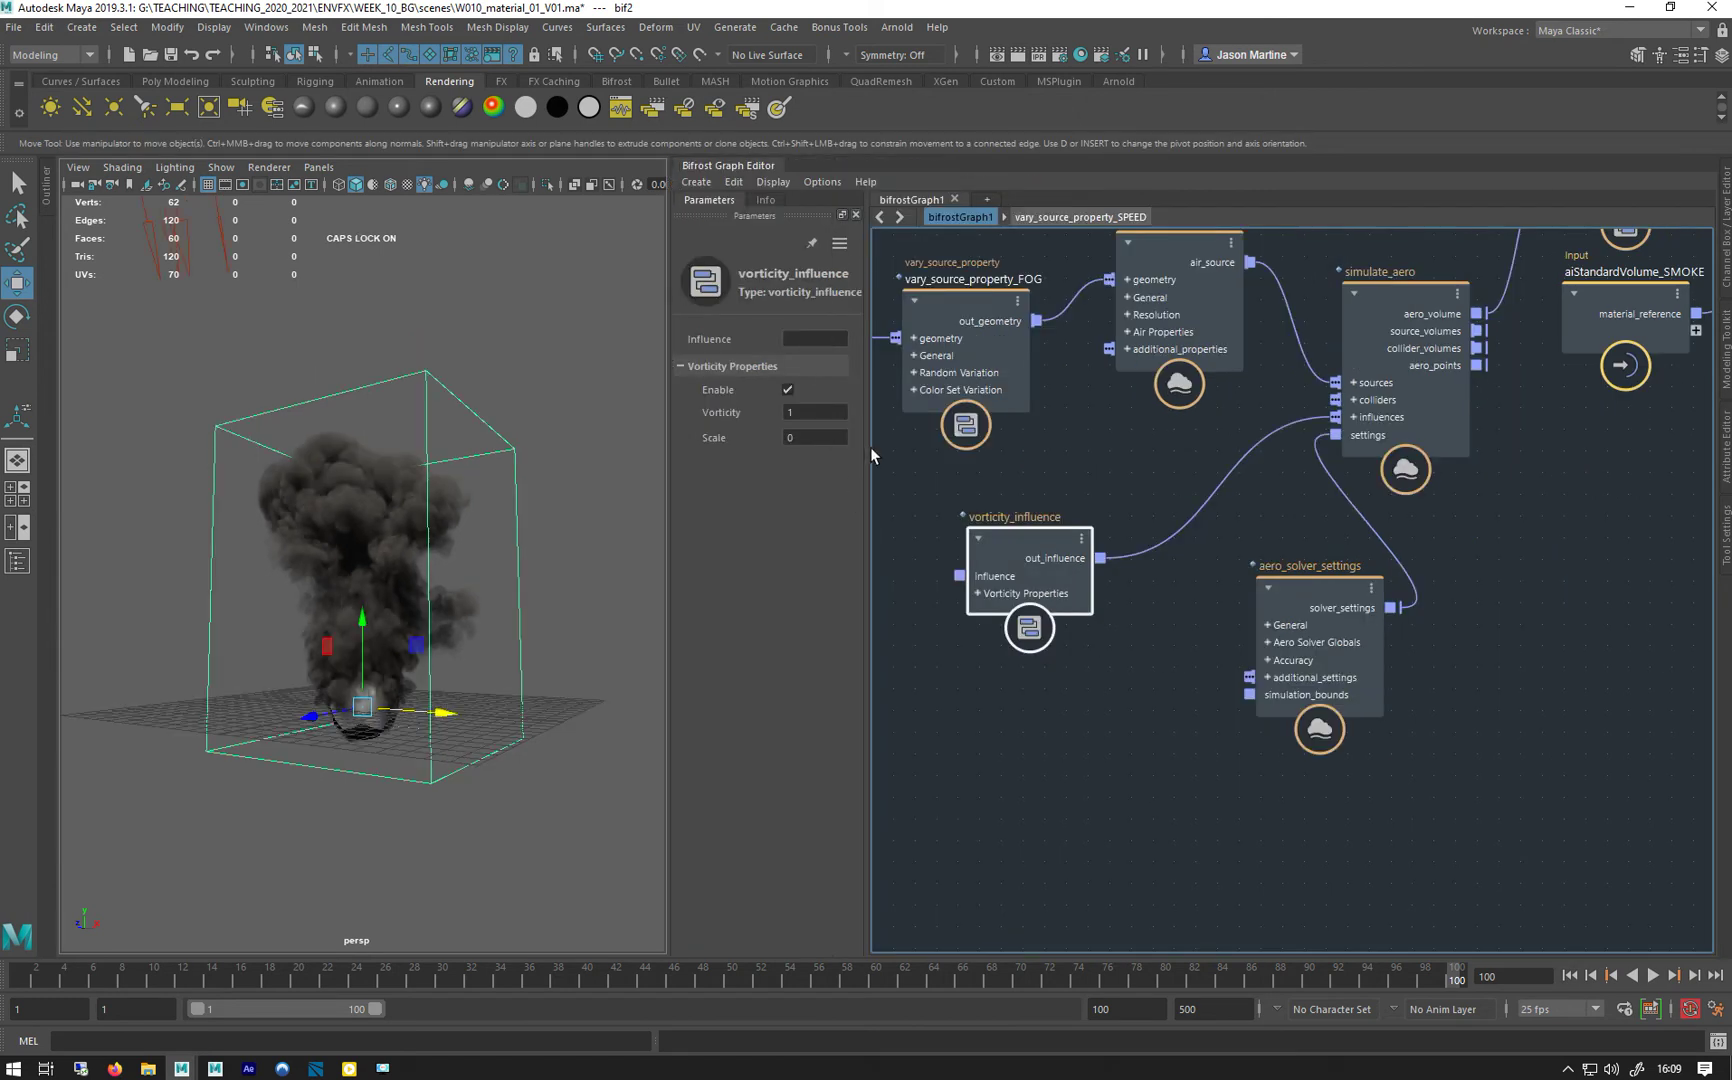
drag(867, 449, 1007, 457)
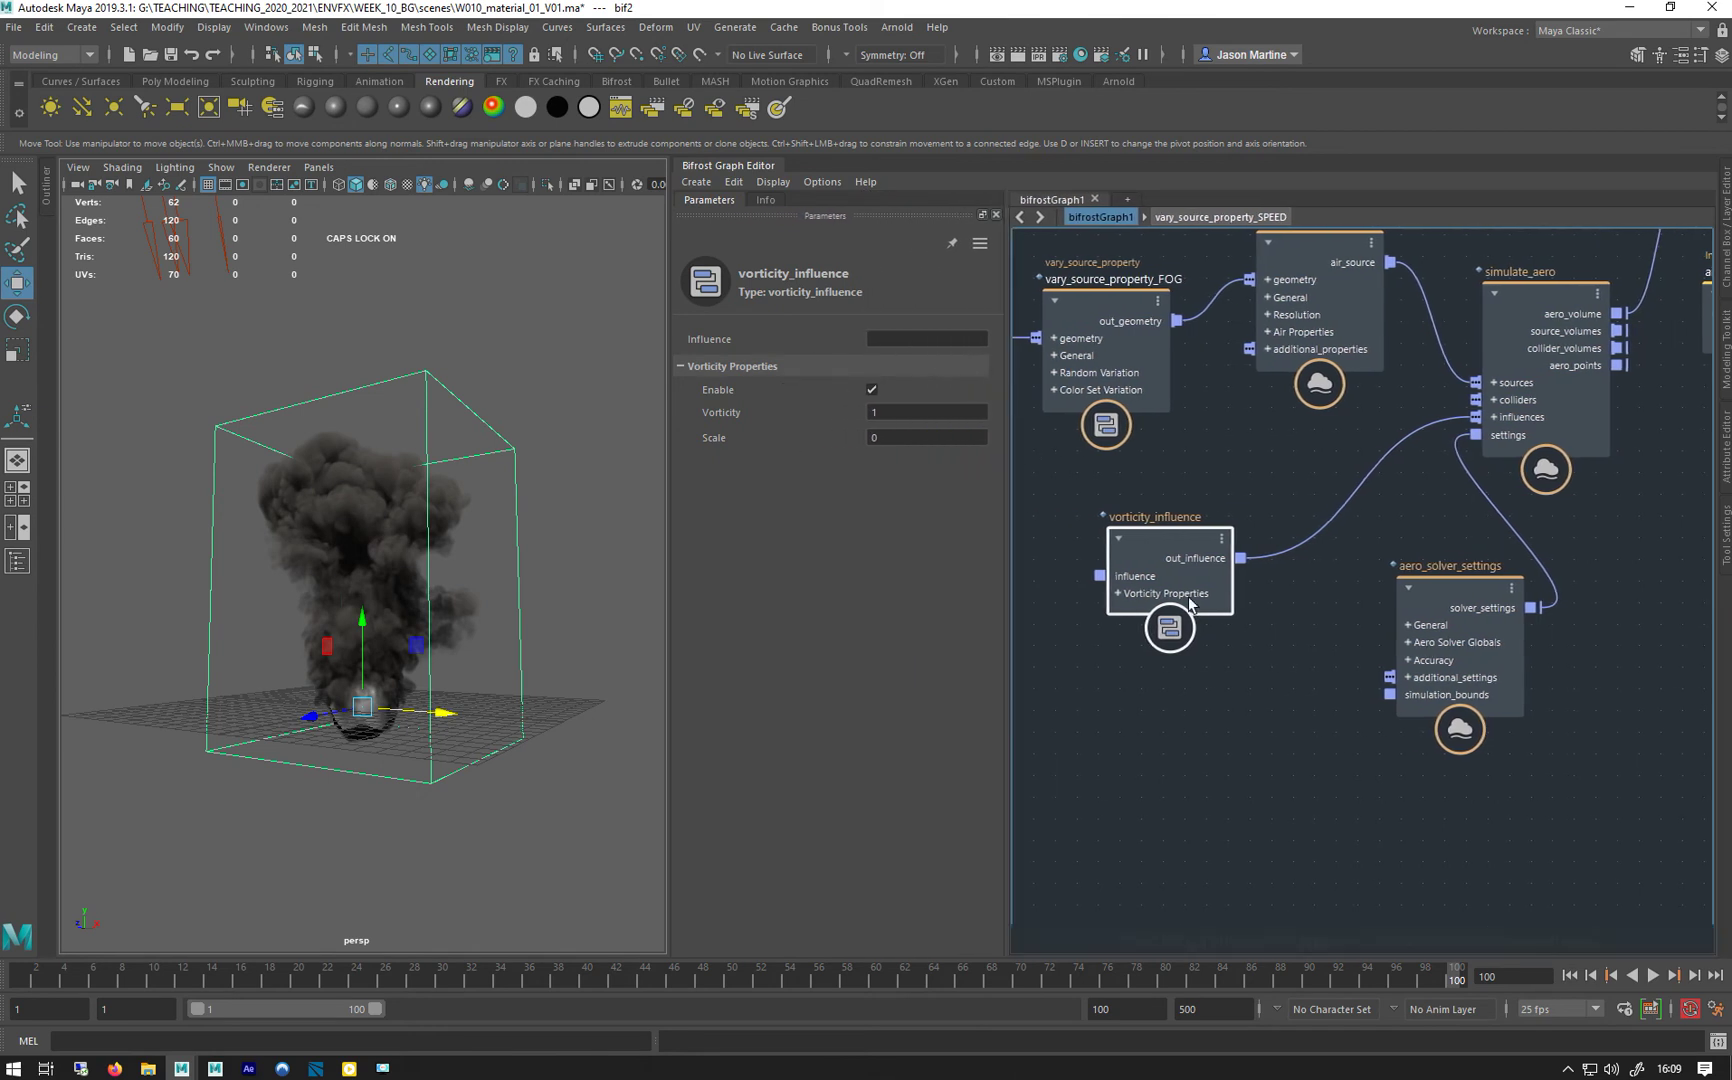
double_click(876, 411)
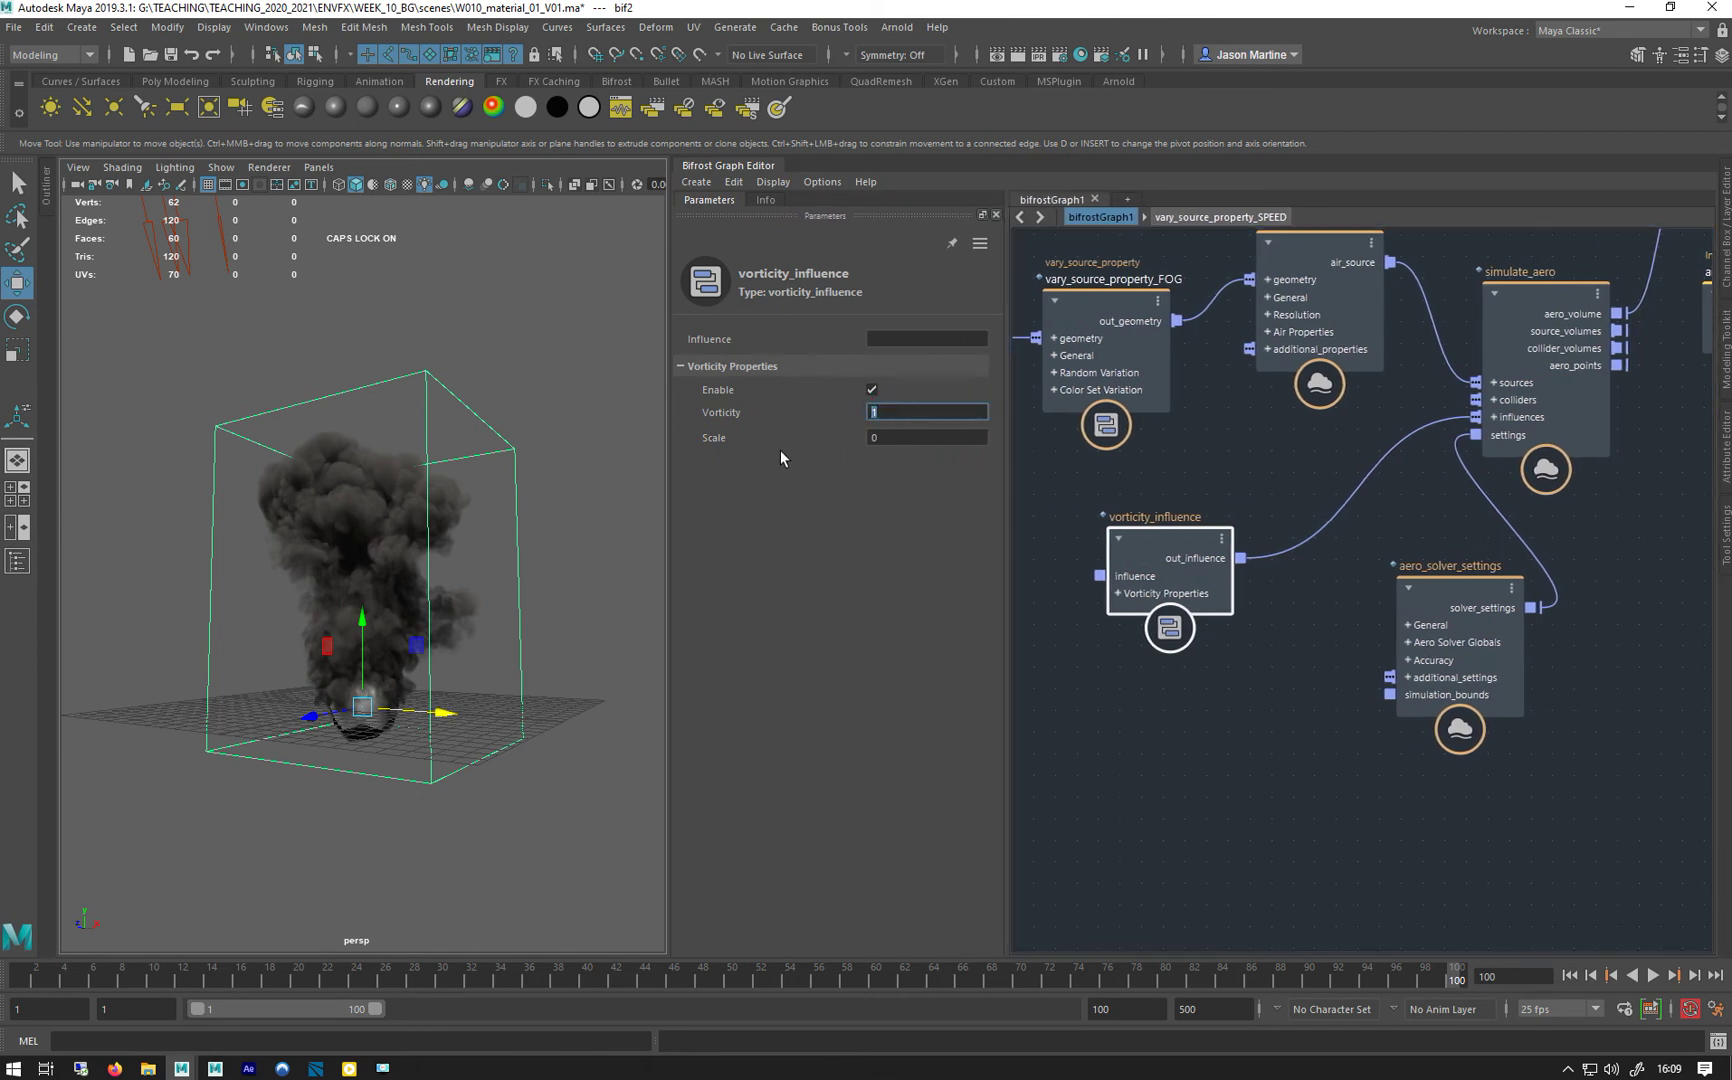
click(889, 438)
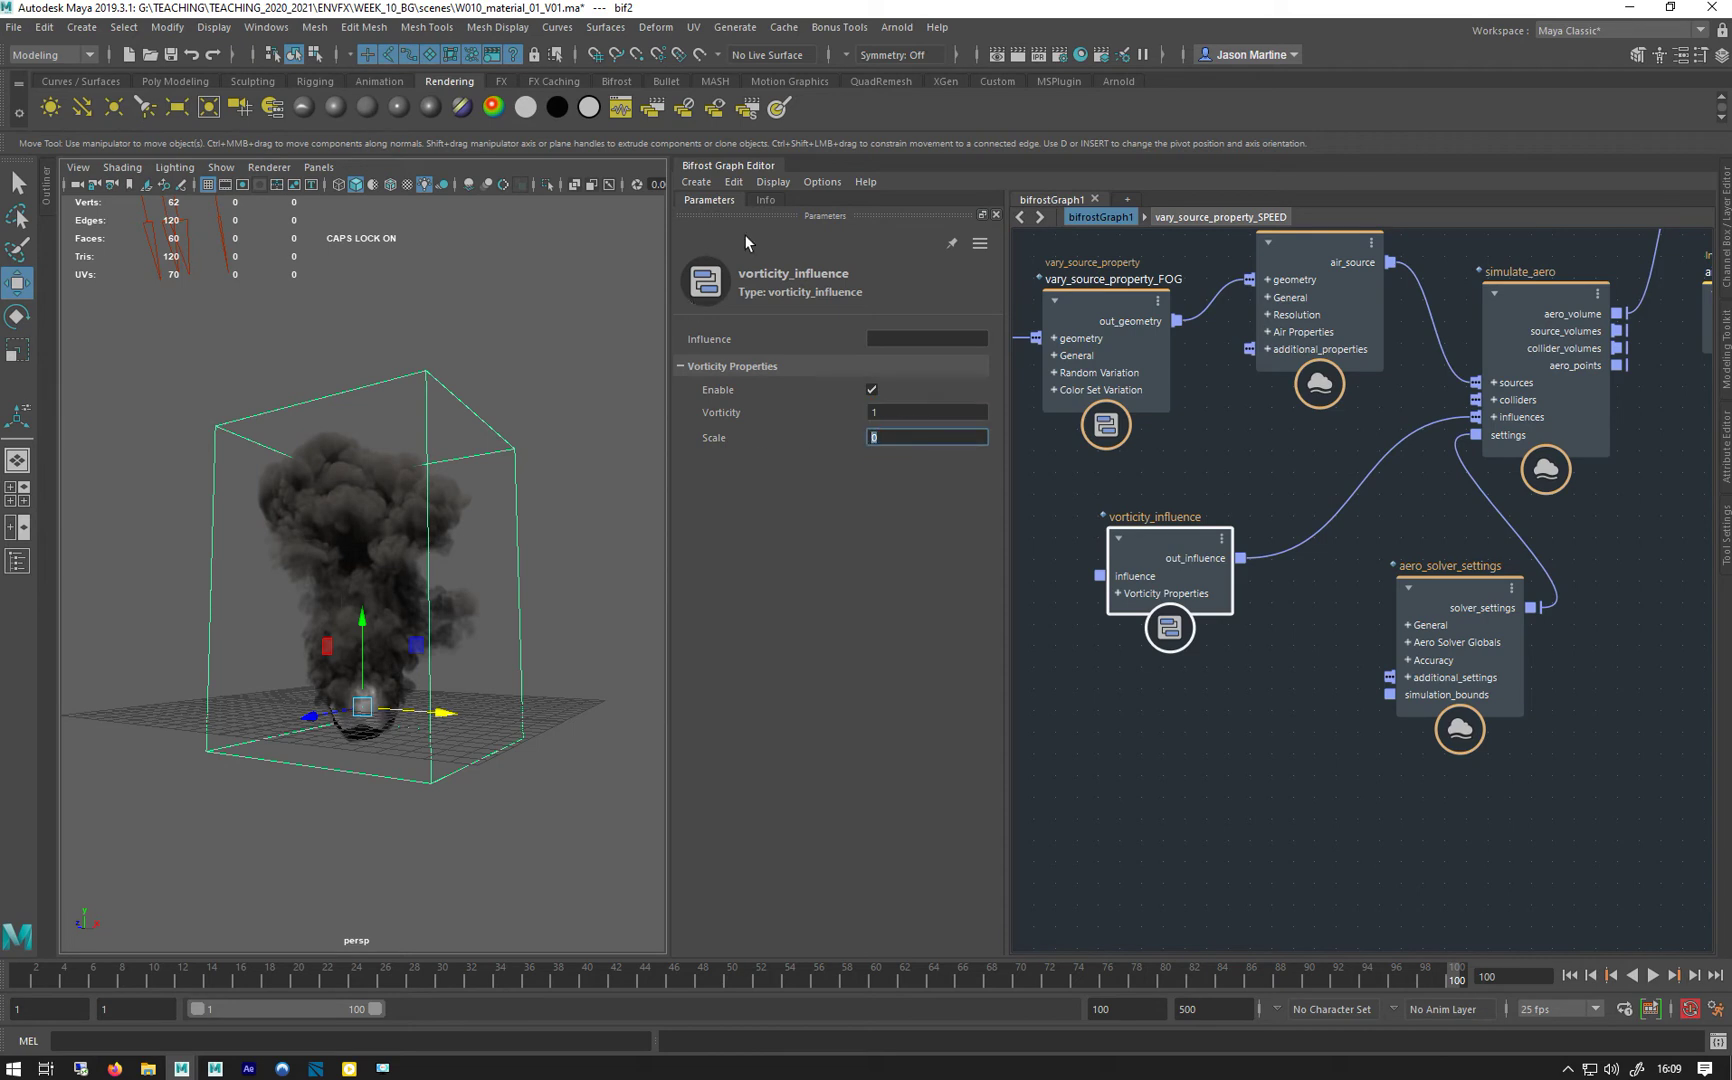
click(765, 200)
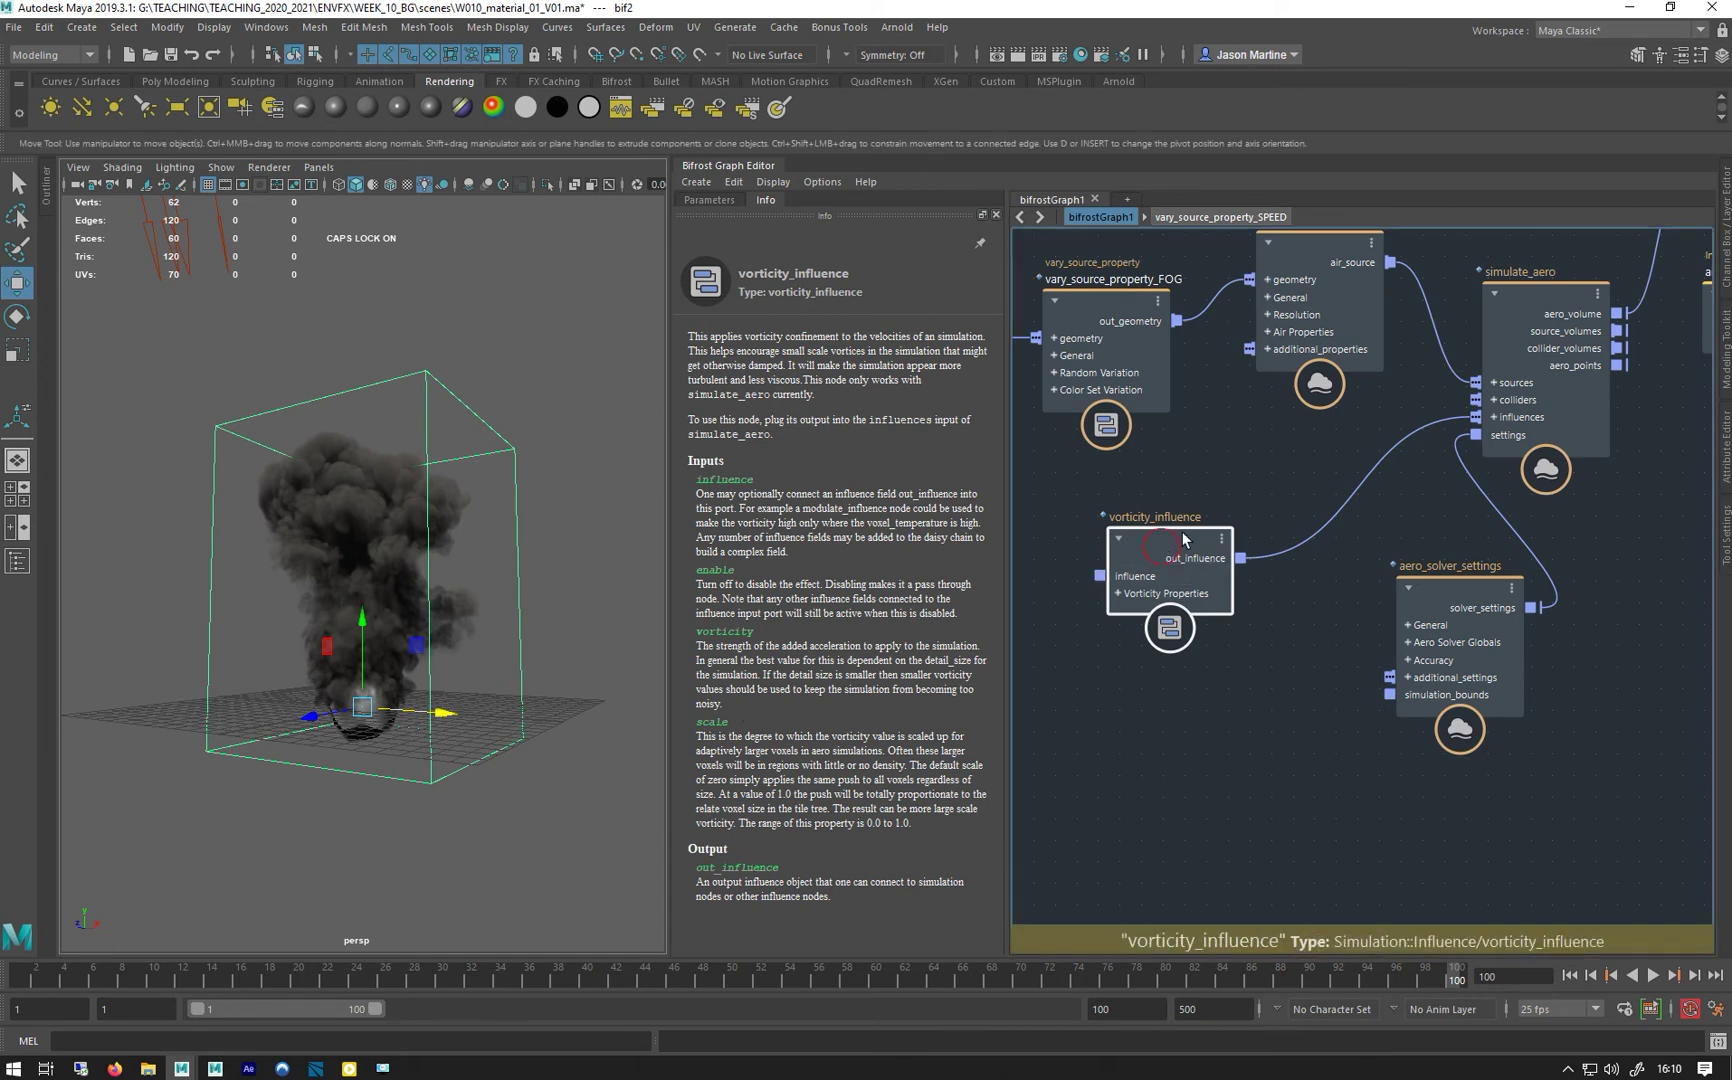
Move the vorticity_influence node slightly up and set its Vorticity to 5.
drag(1165, 560, 1177, 515)
click(695, 201)
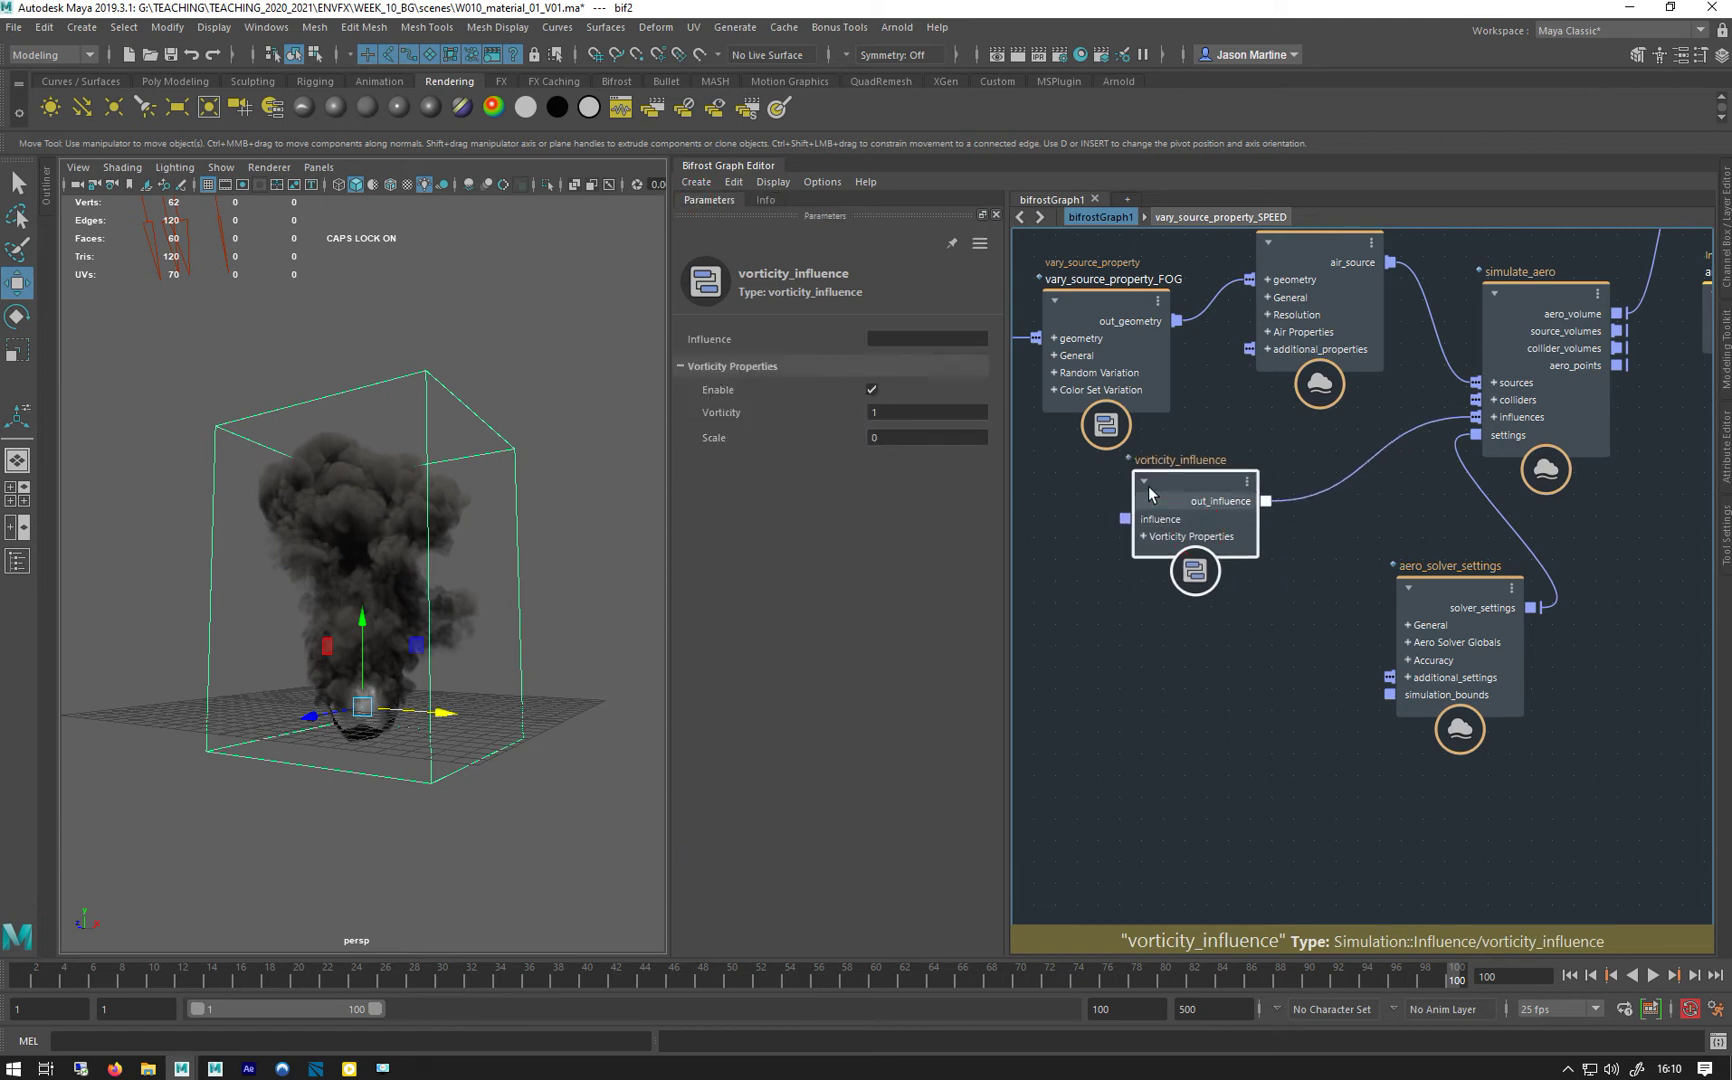
click(927, 412)
text(5)
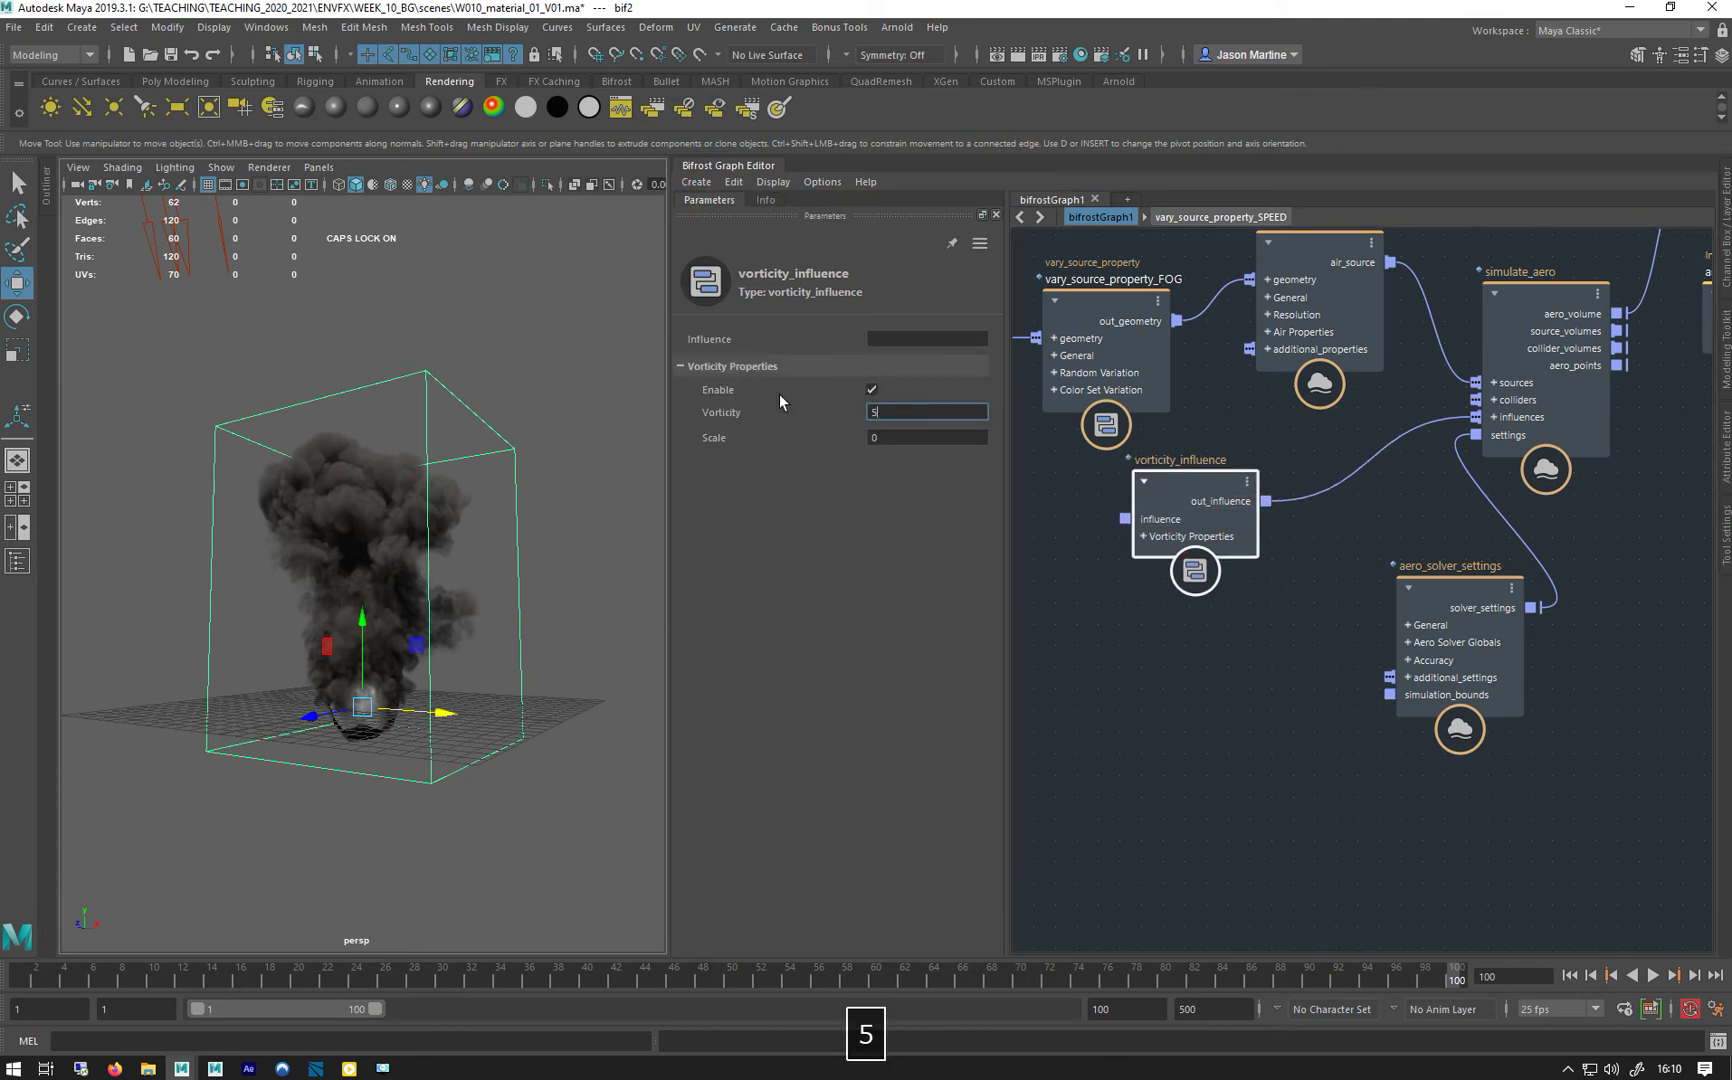
key(Return)
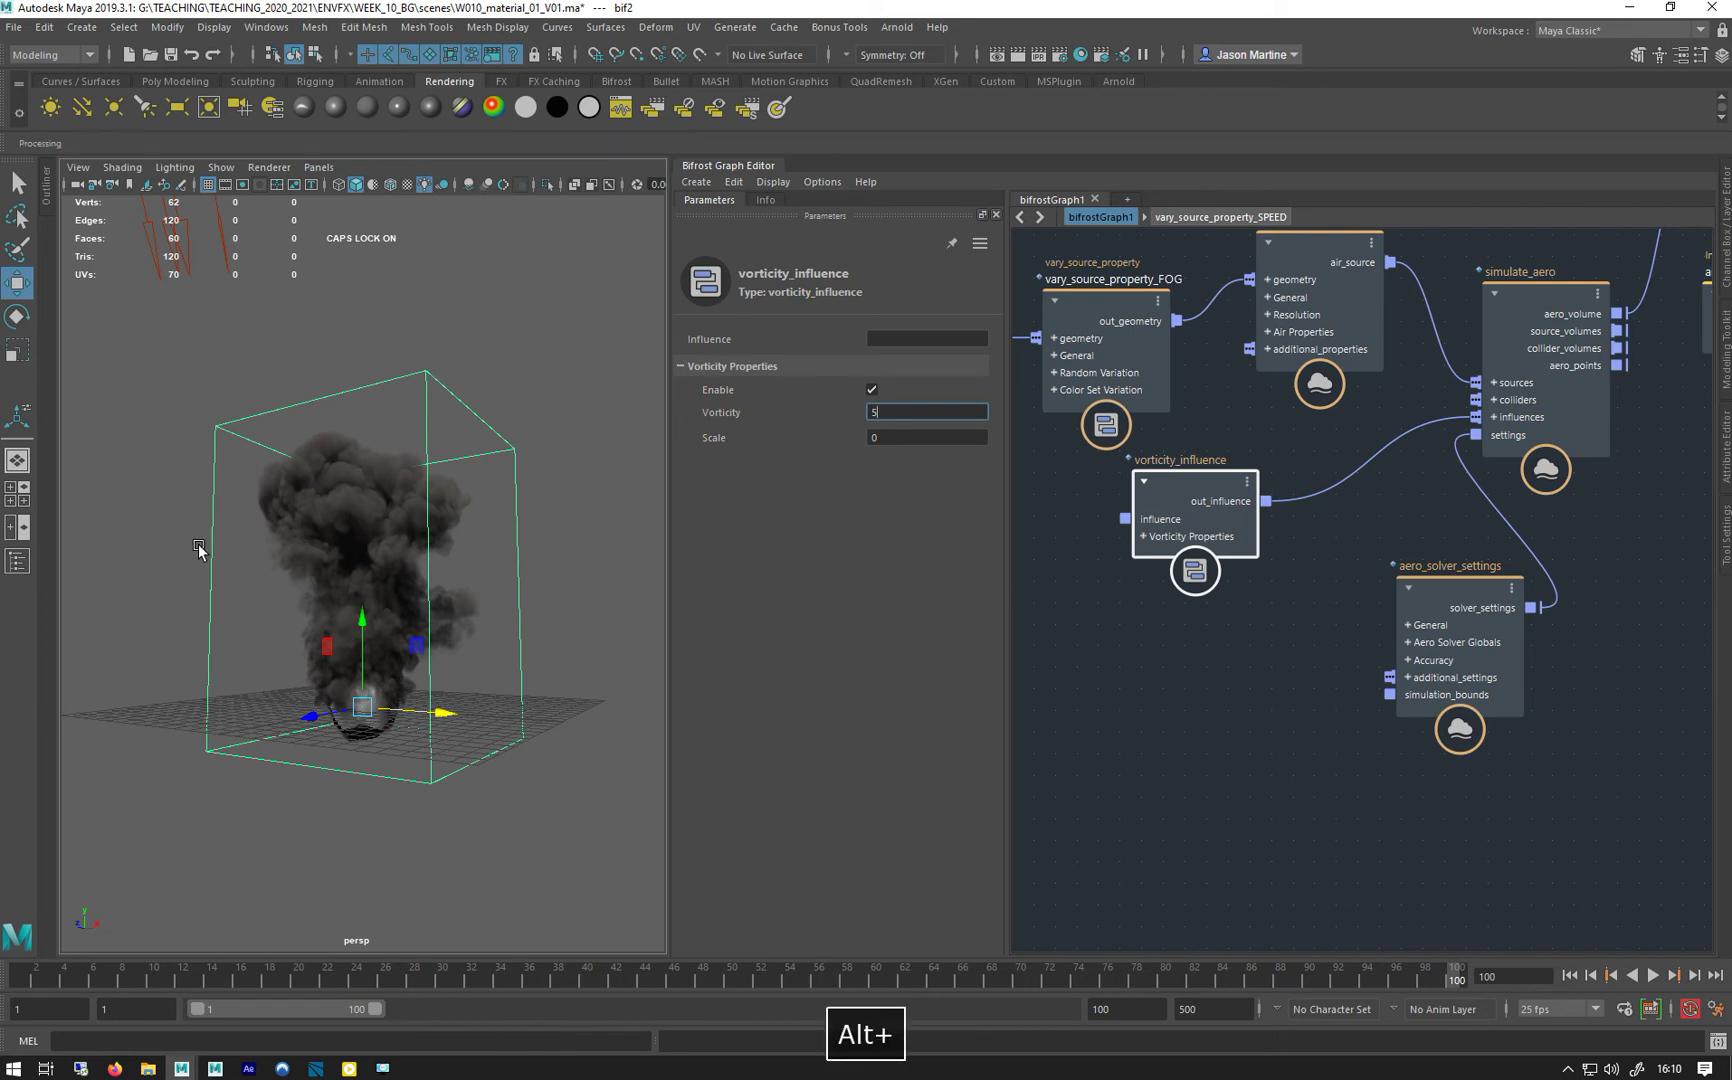
Select the file_cache node to show its settings and rewind the timeline to frame 1.
alt+drag(157, 598, 240, 588)
alt+right_drag(240, 588, 468, 684)
alt+middle_drag(1340, 428, 1068, 547)
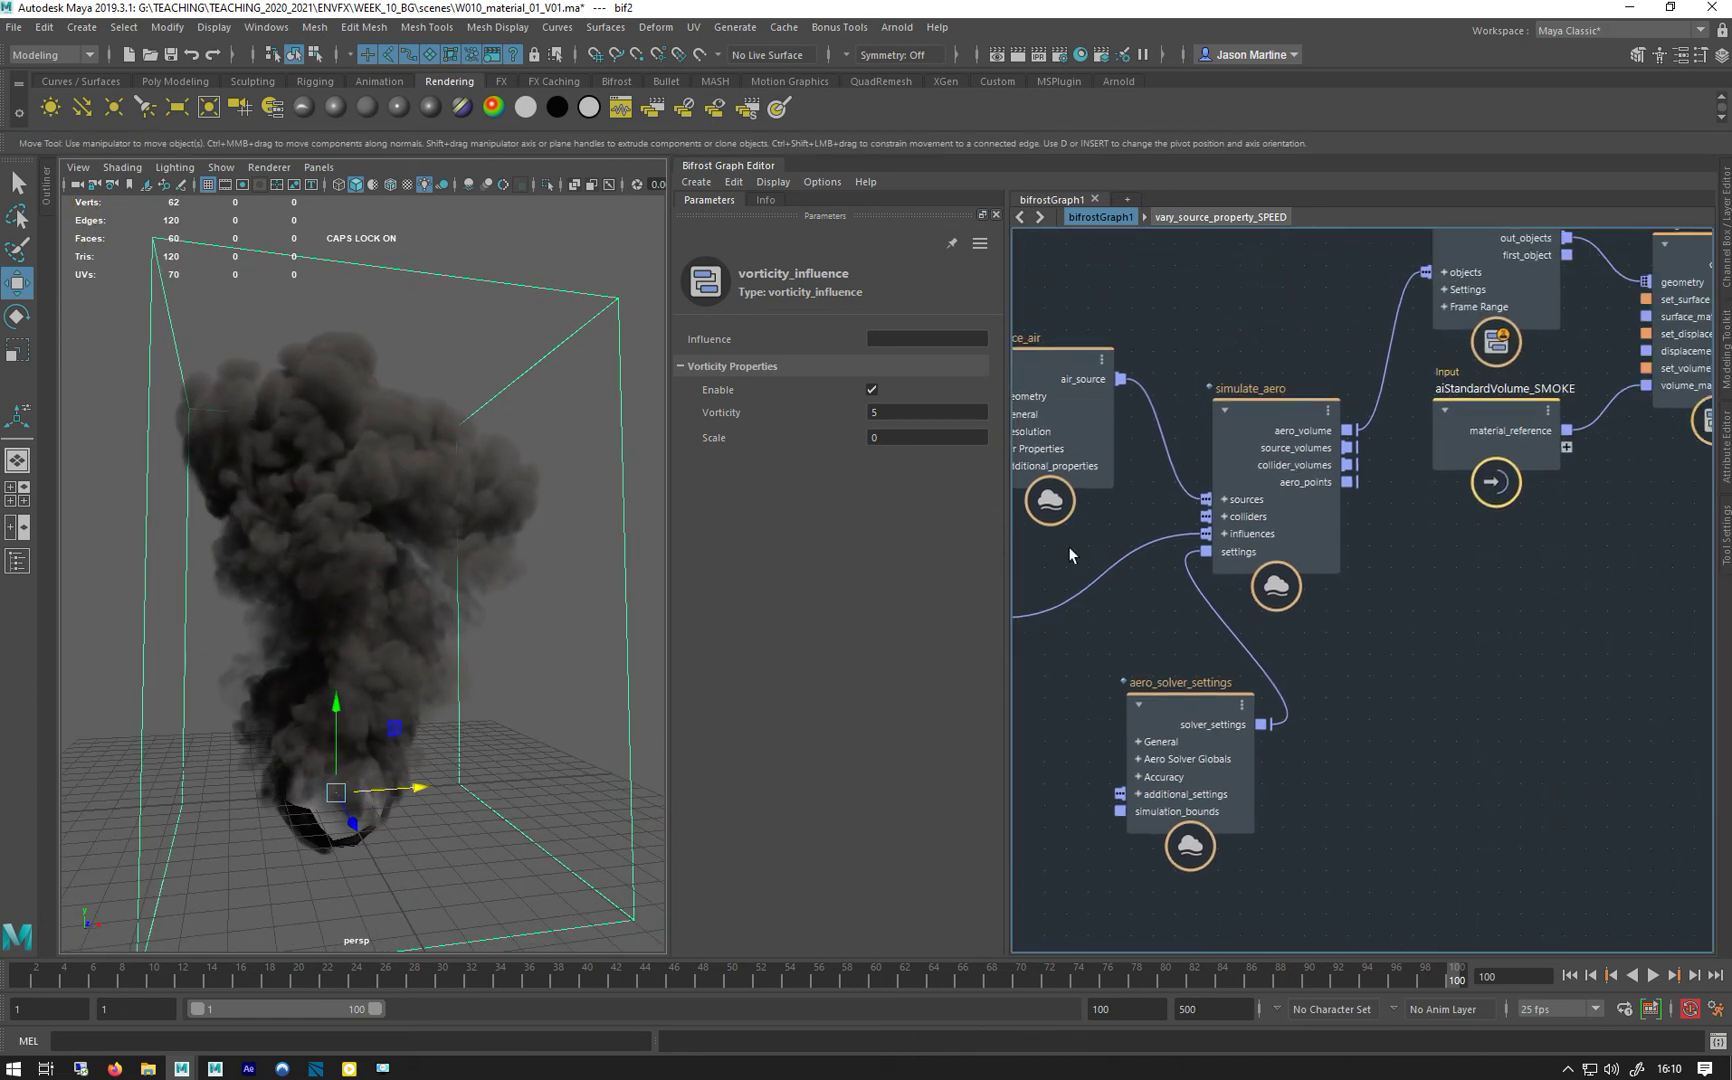
alt+middle_drag(1373, 290, 1146, 422)
alt+middle_drag(1224, 358, 1147, 401)
click(1275, 405)
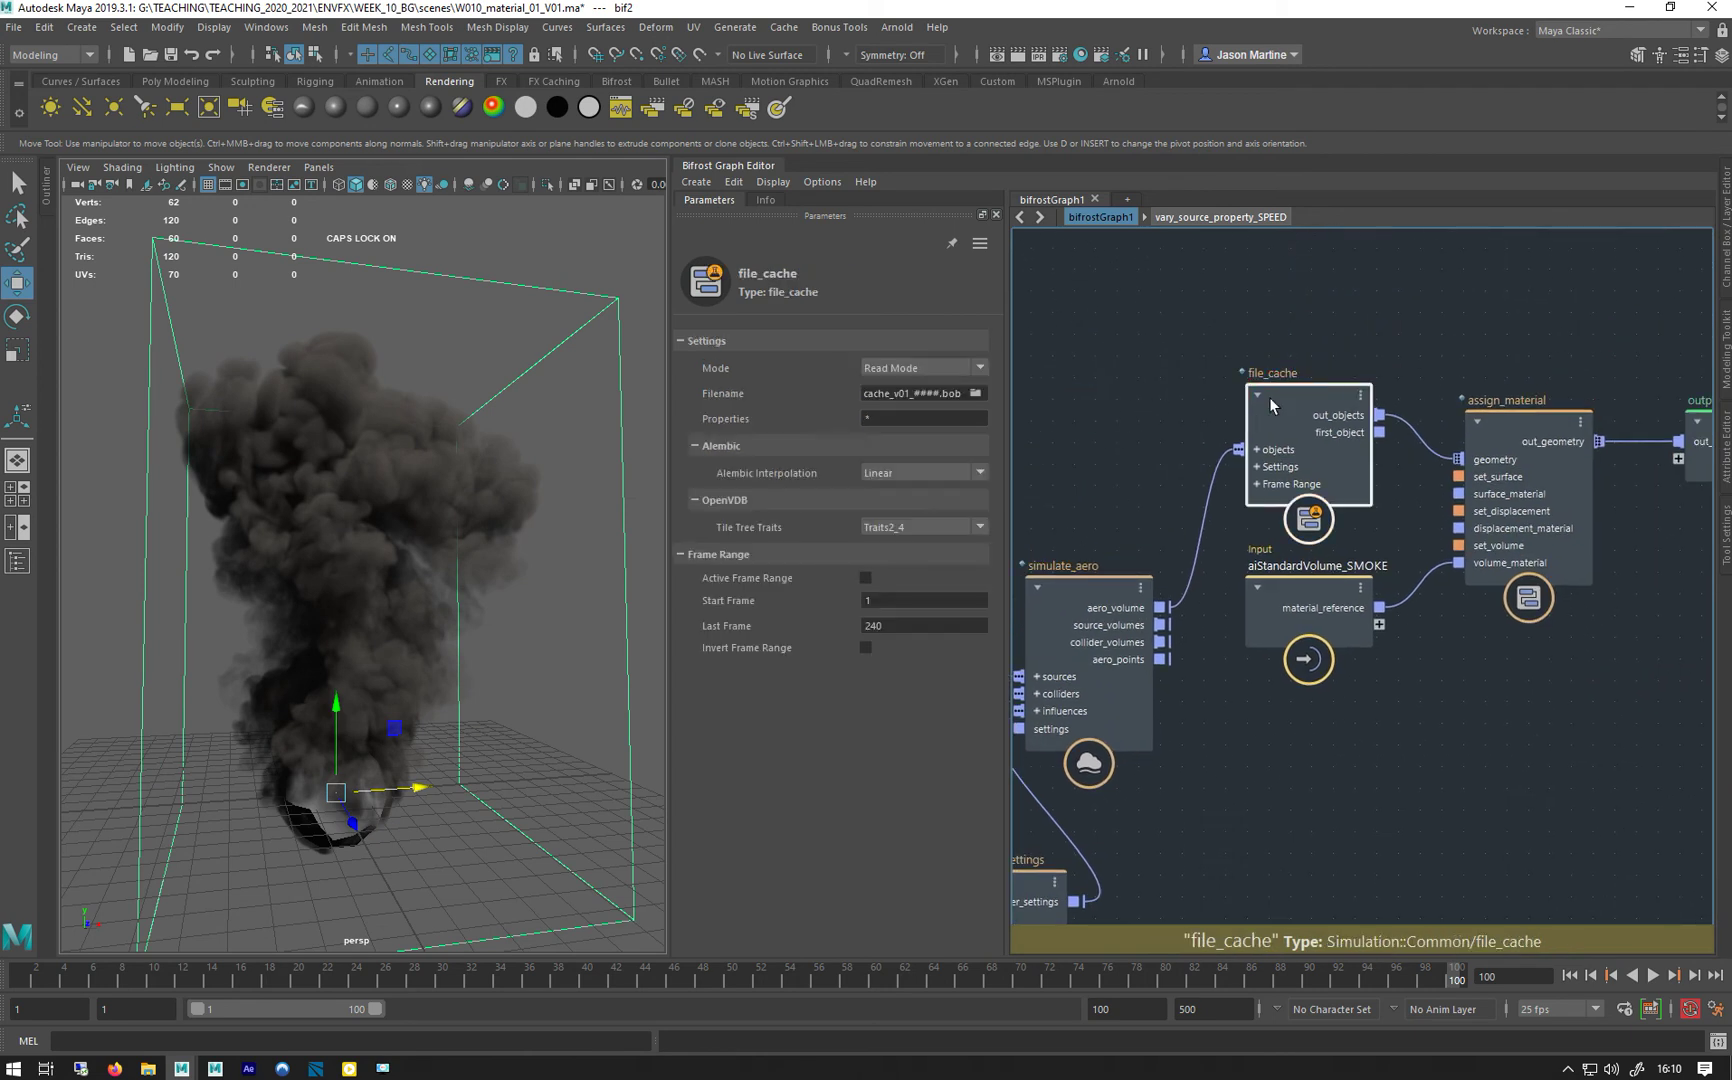
click(1569, 975)
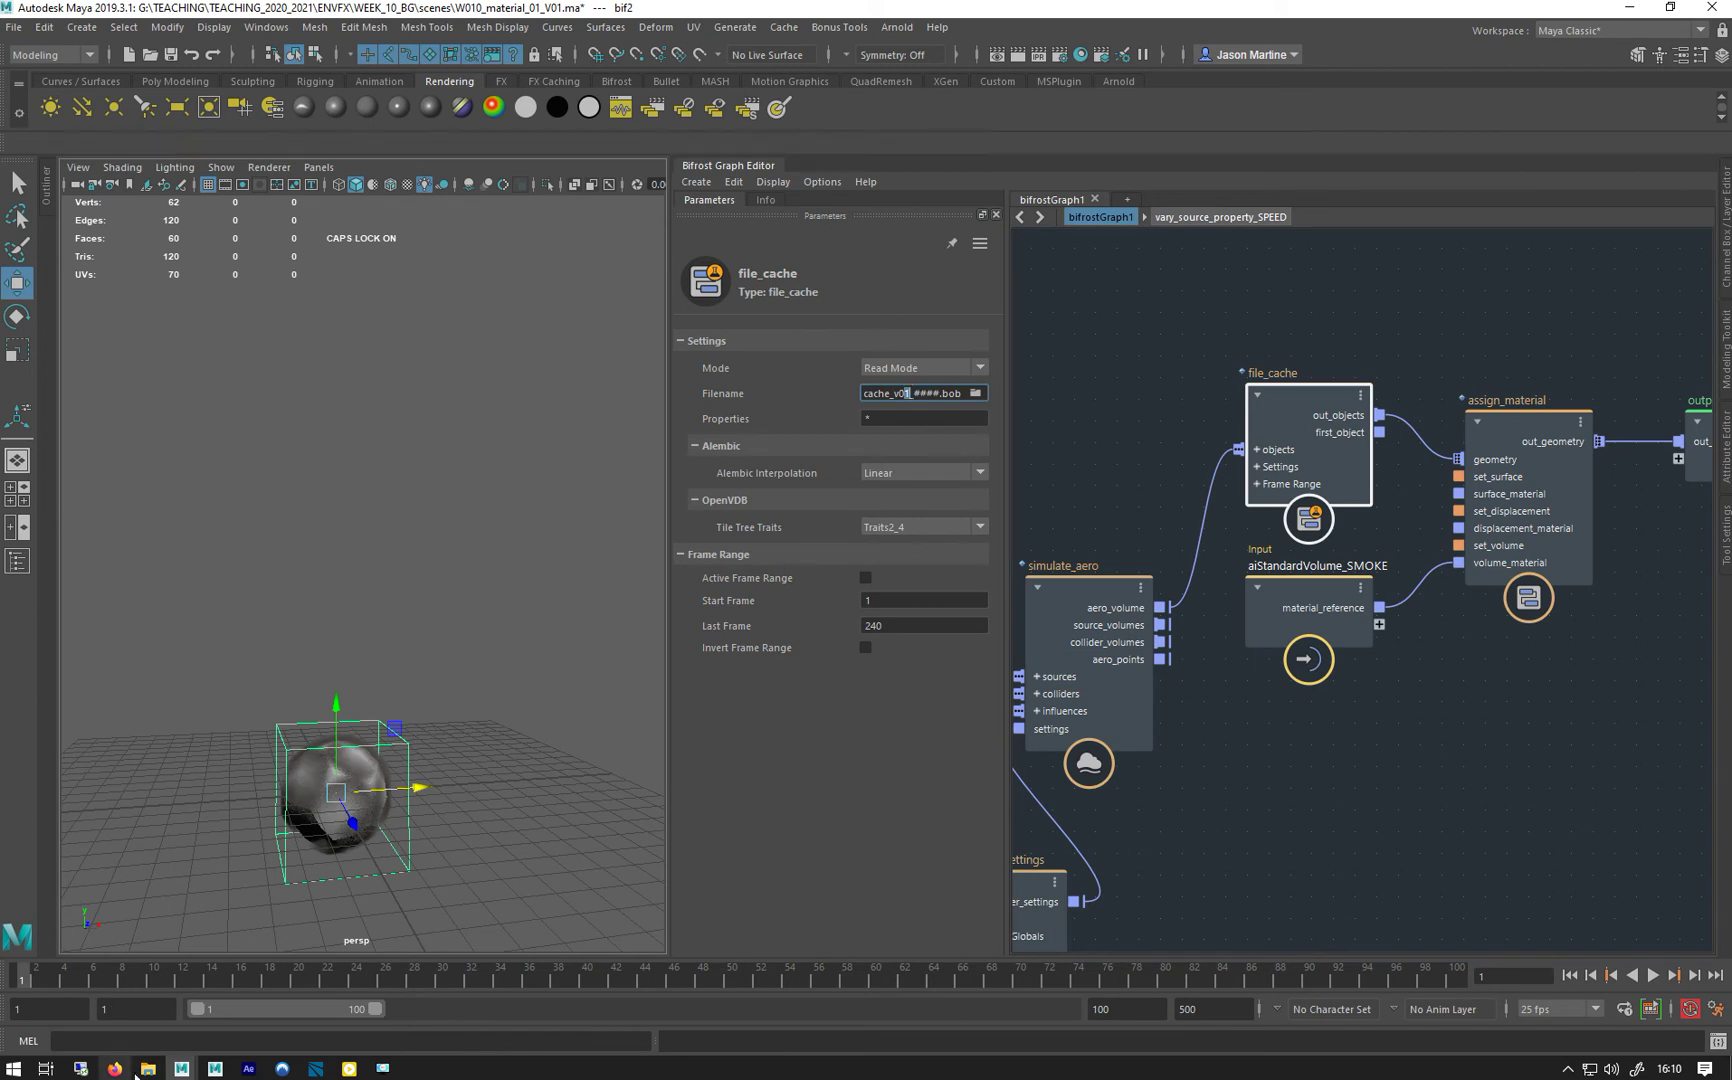
Switch to File Explorer to check the total size of the class_cache folder, and return to Maya.
click(135, 1072)
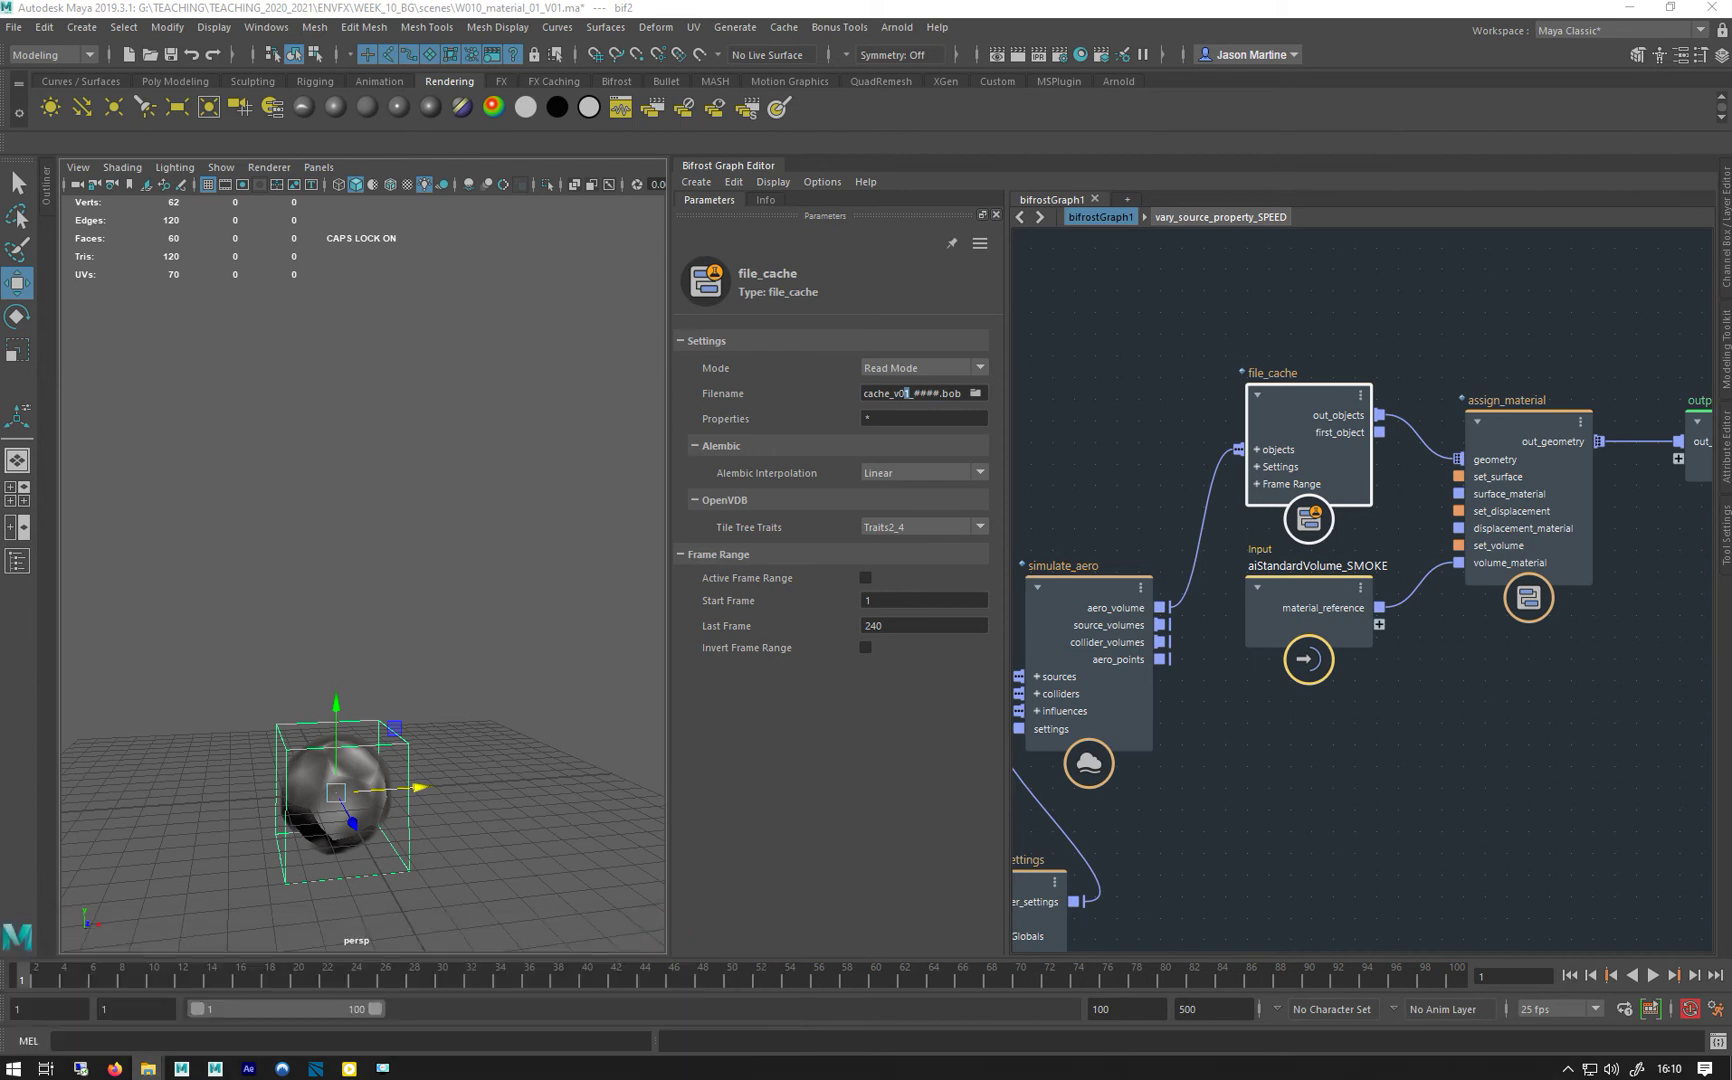
key(alt+Tab)
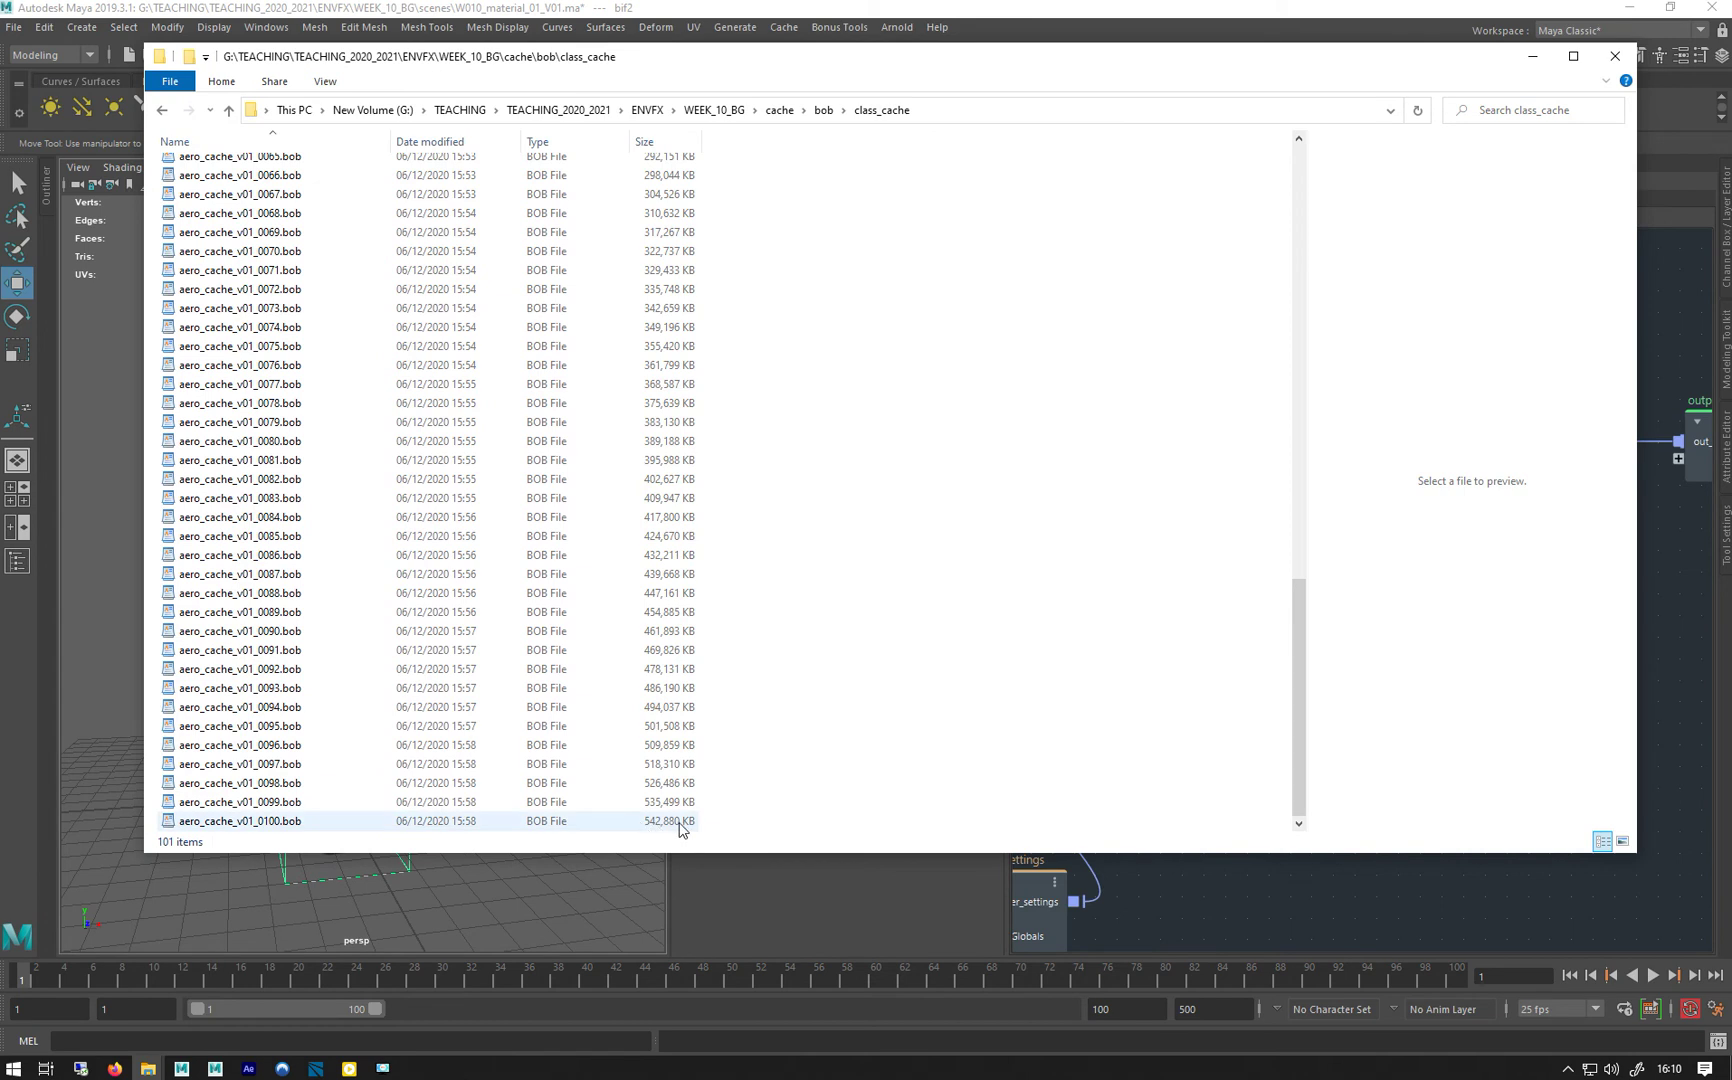
right_click(984, 487)
click(1040, 748)
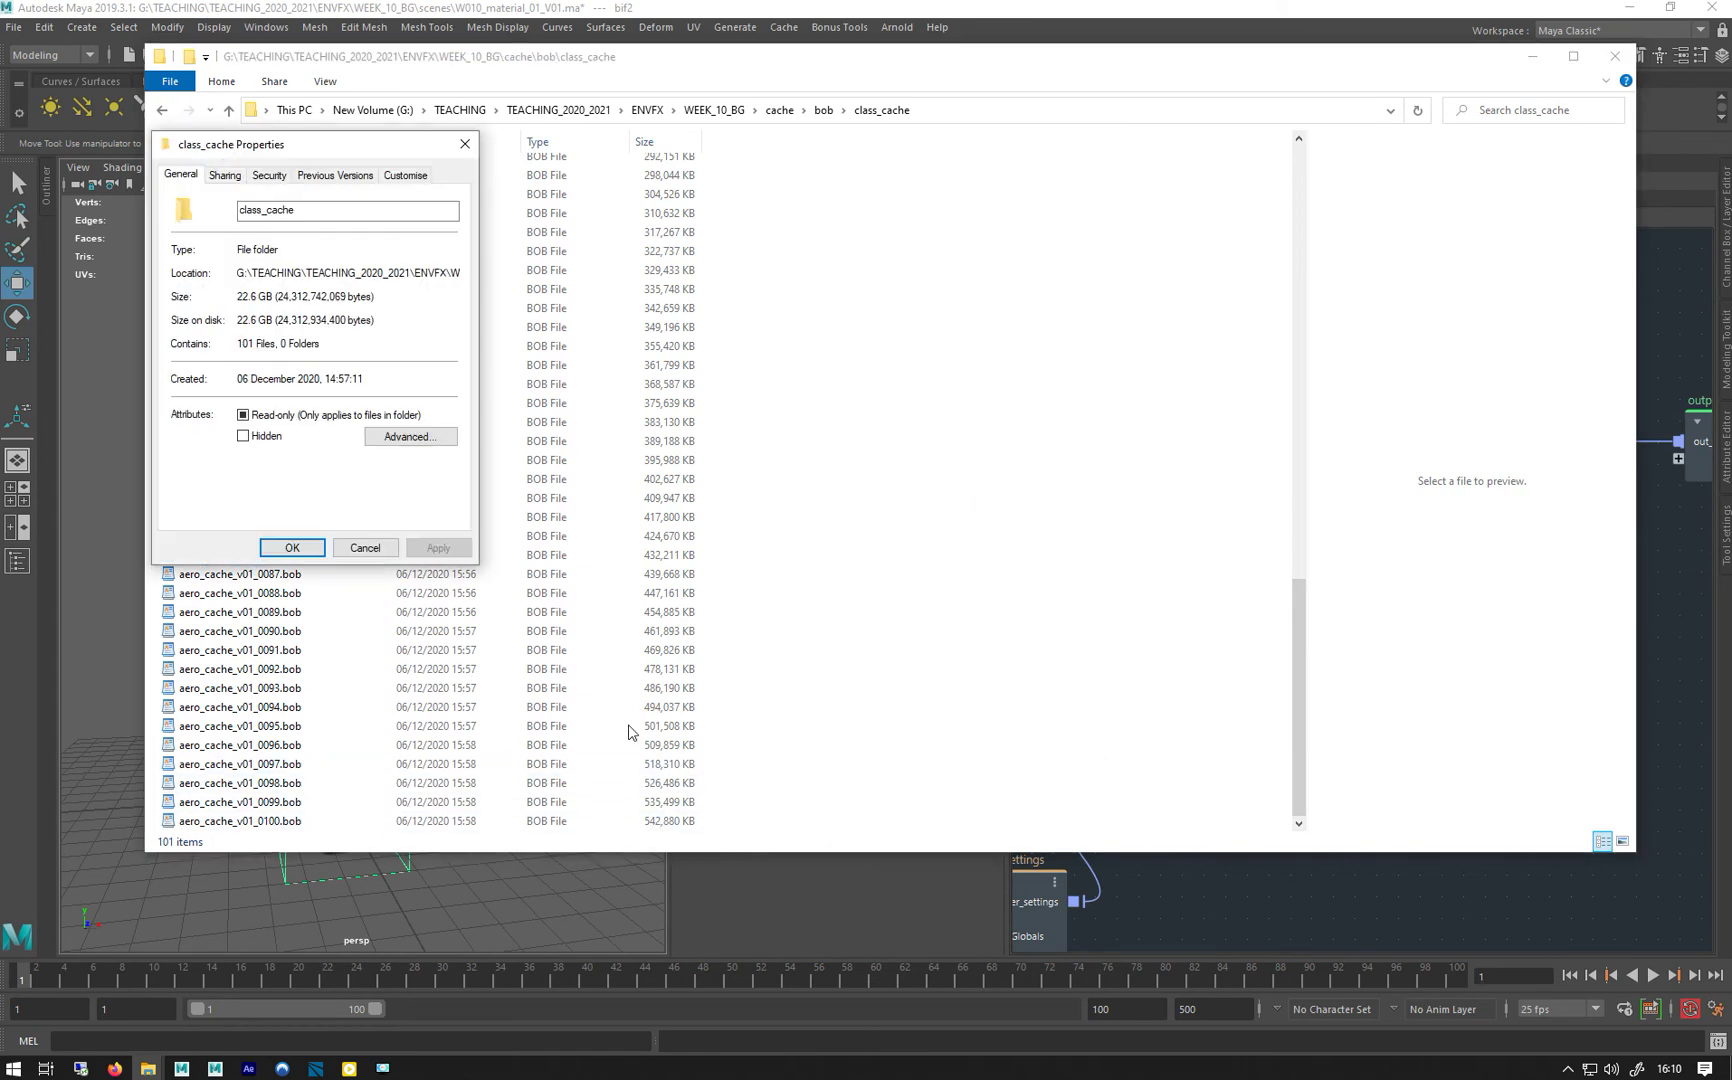
click(365, 547)
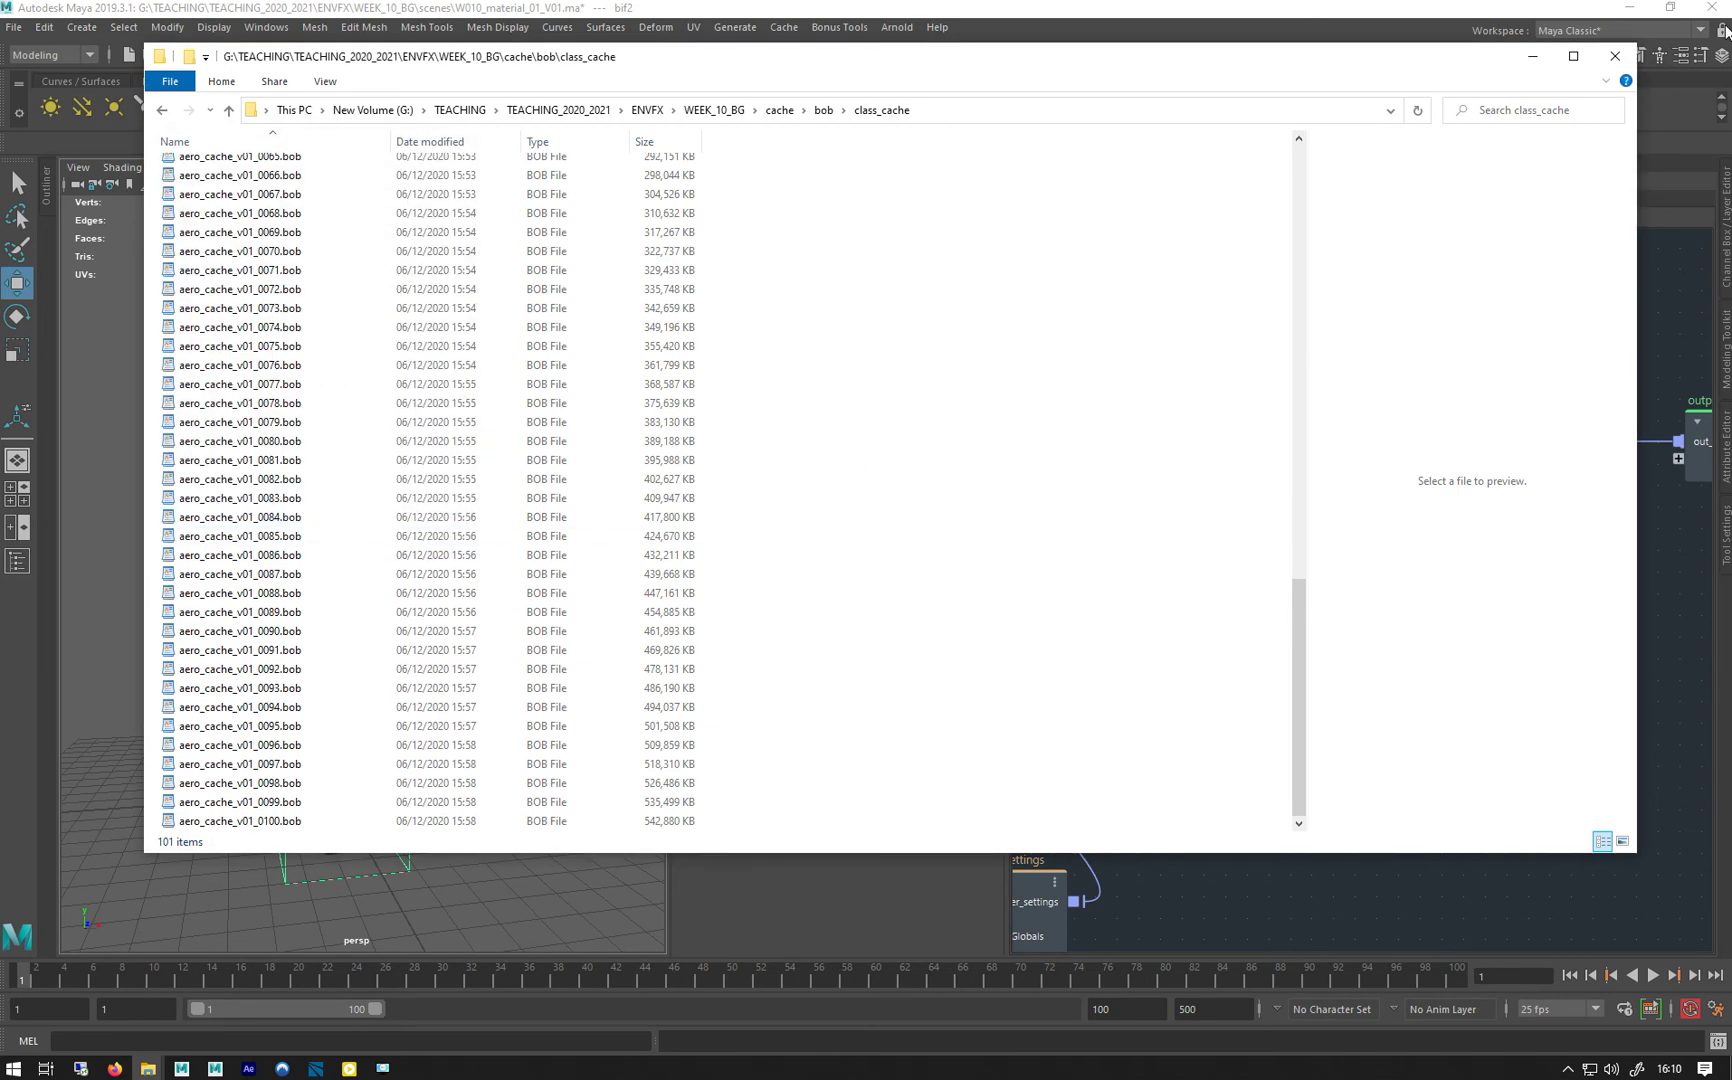
click(1532, 56)
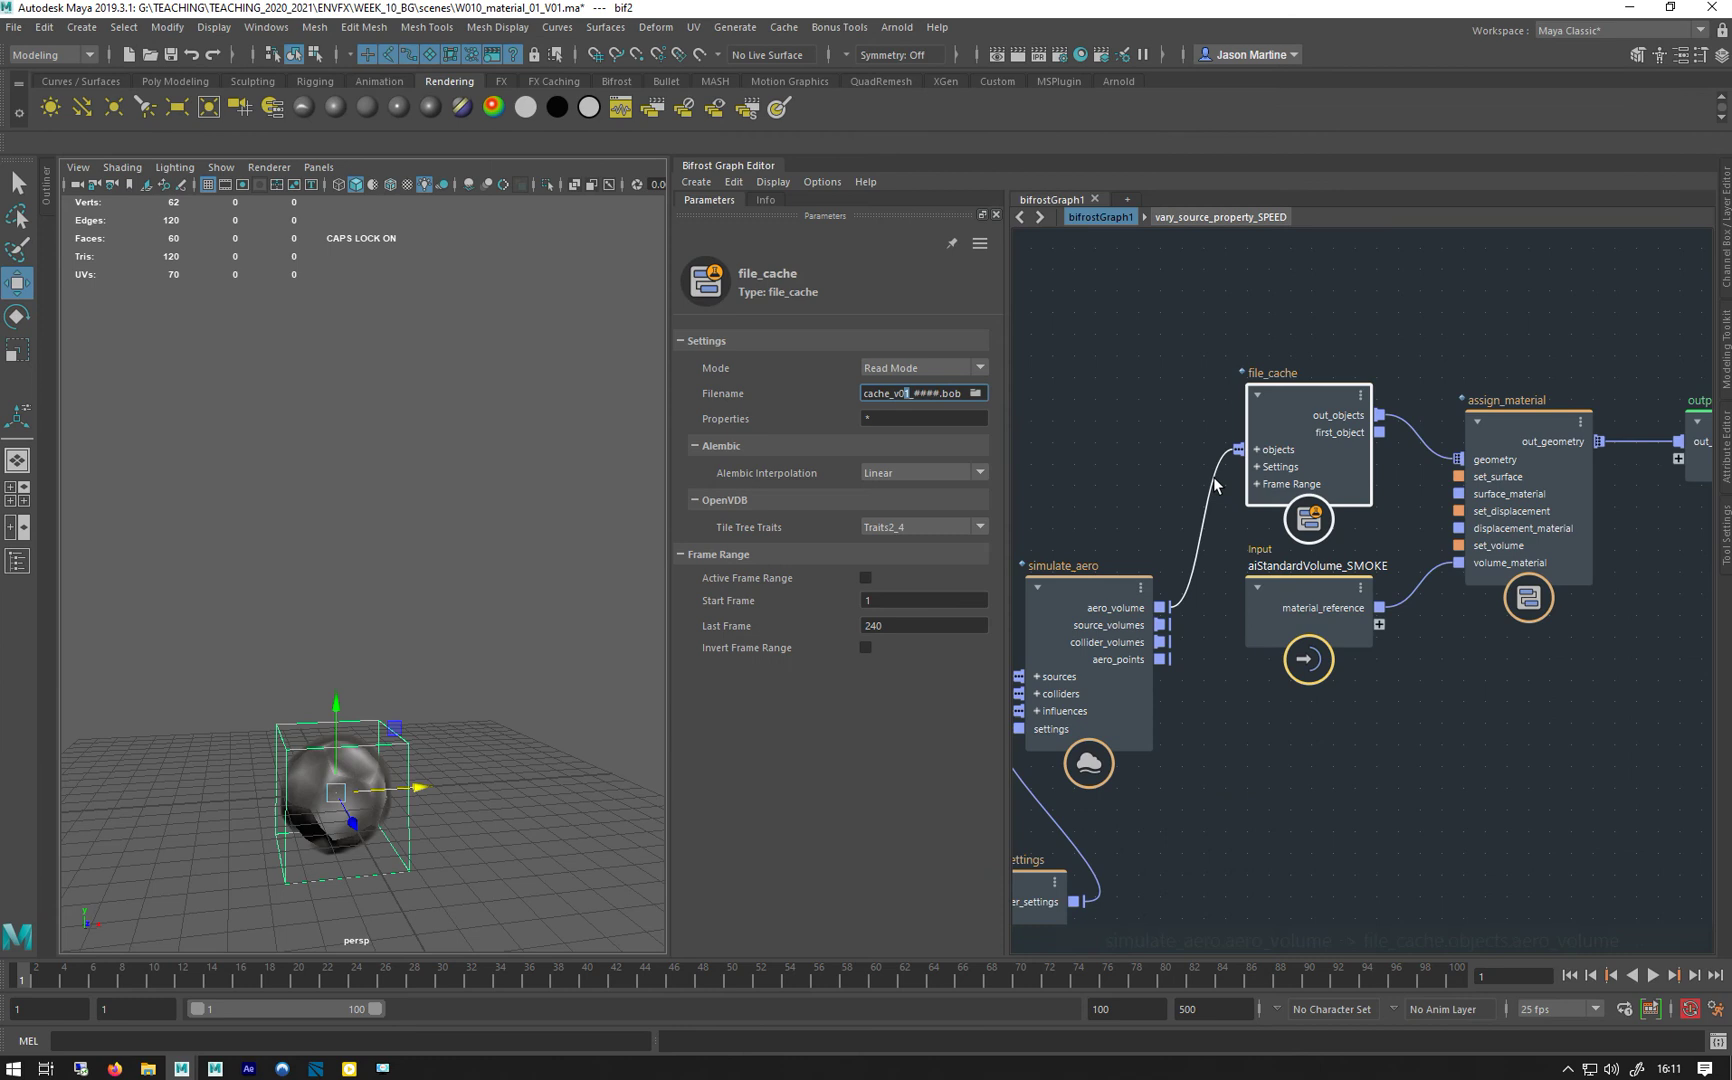
Set the file_cache node's mode to Write Mode and recheck the vorticity_influence node's parameters.
click(897, 370)
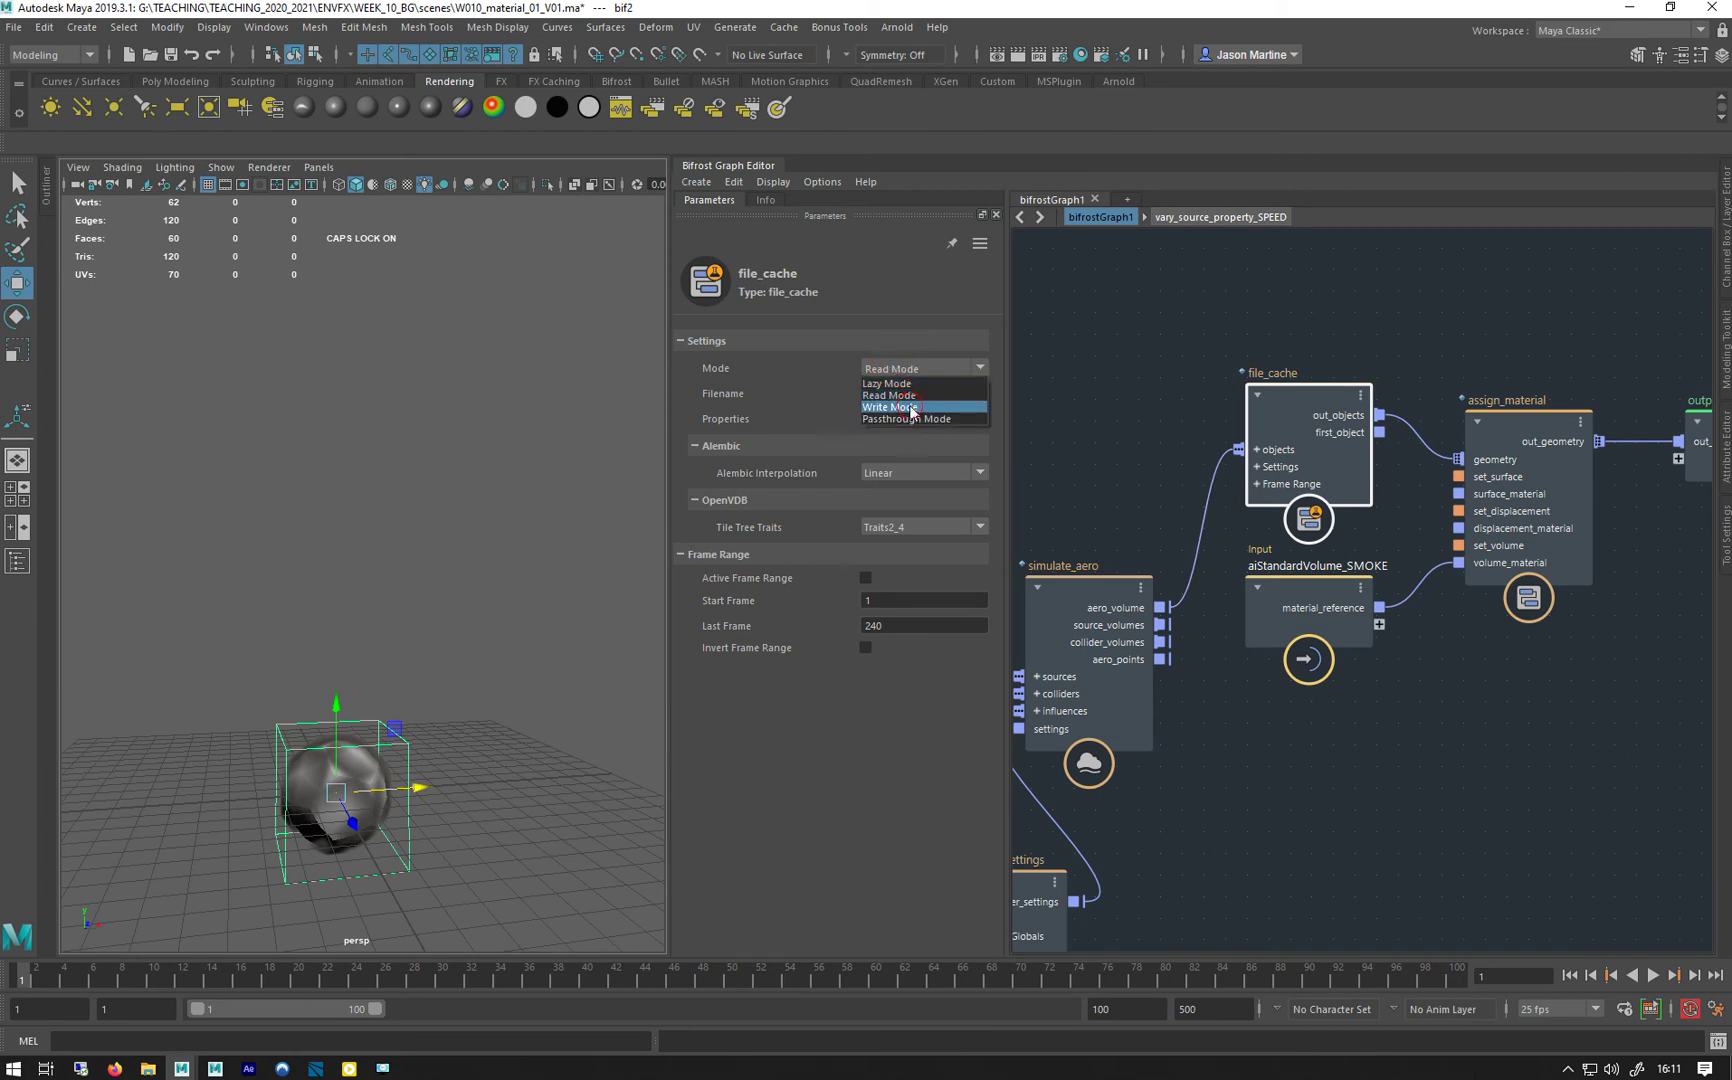
key(Escape)
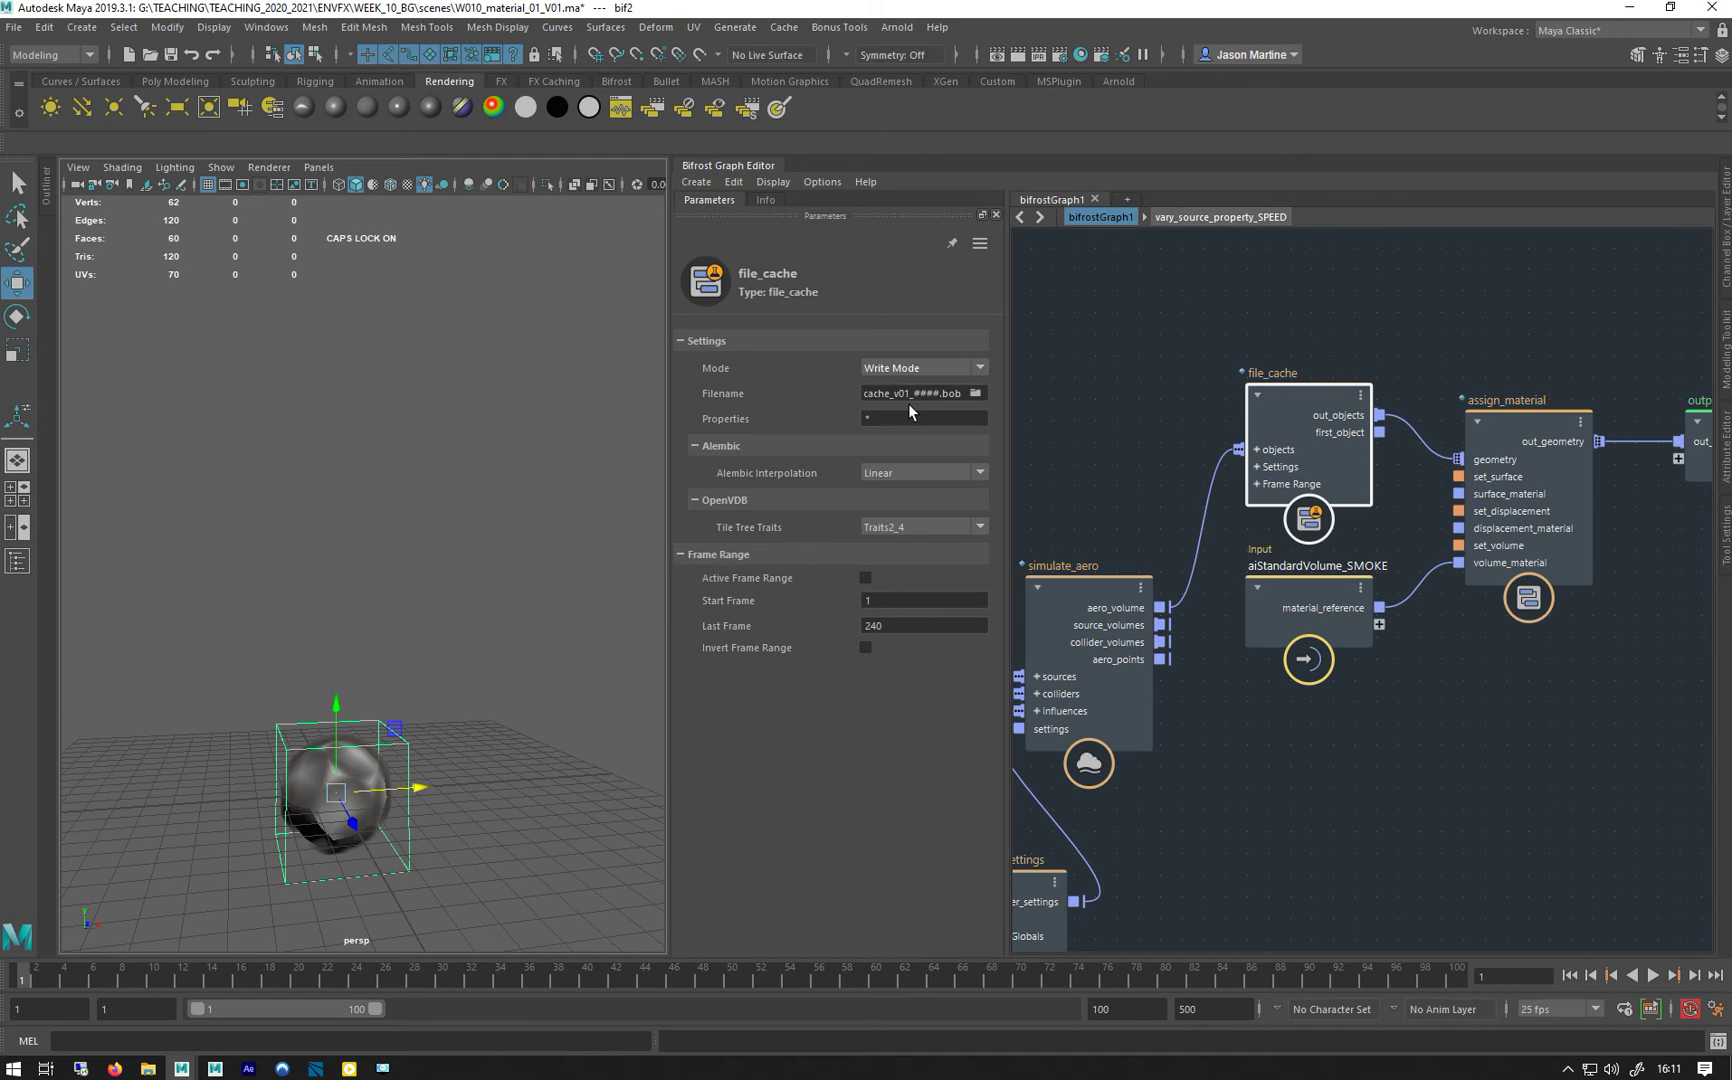
middle_drag(1306, 733, 1296, 553)
click(1257, 553)
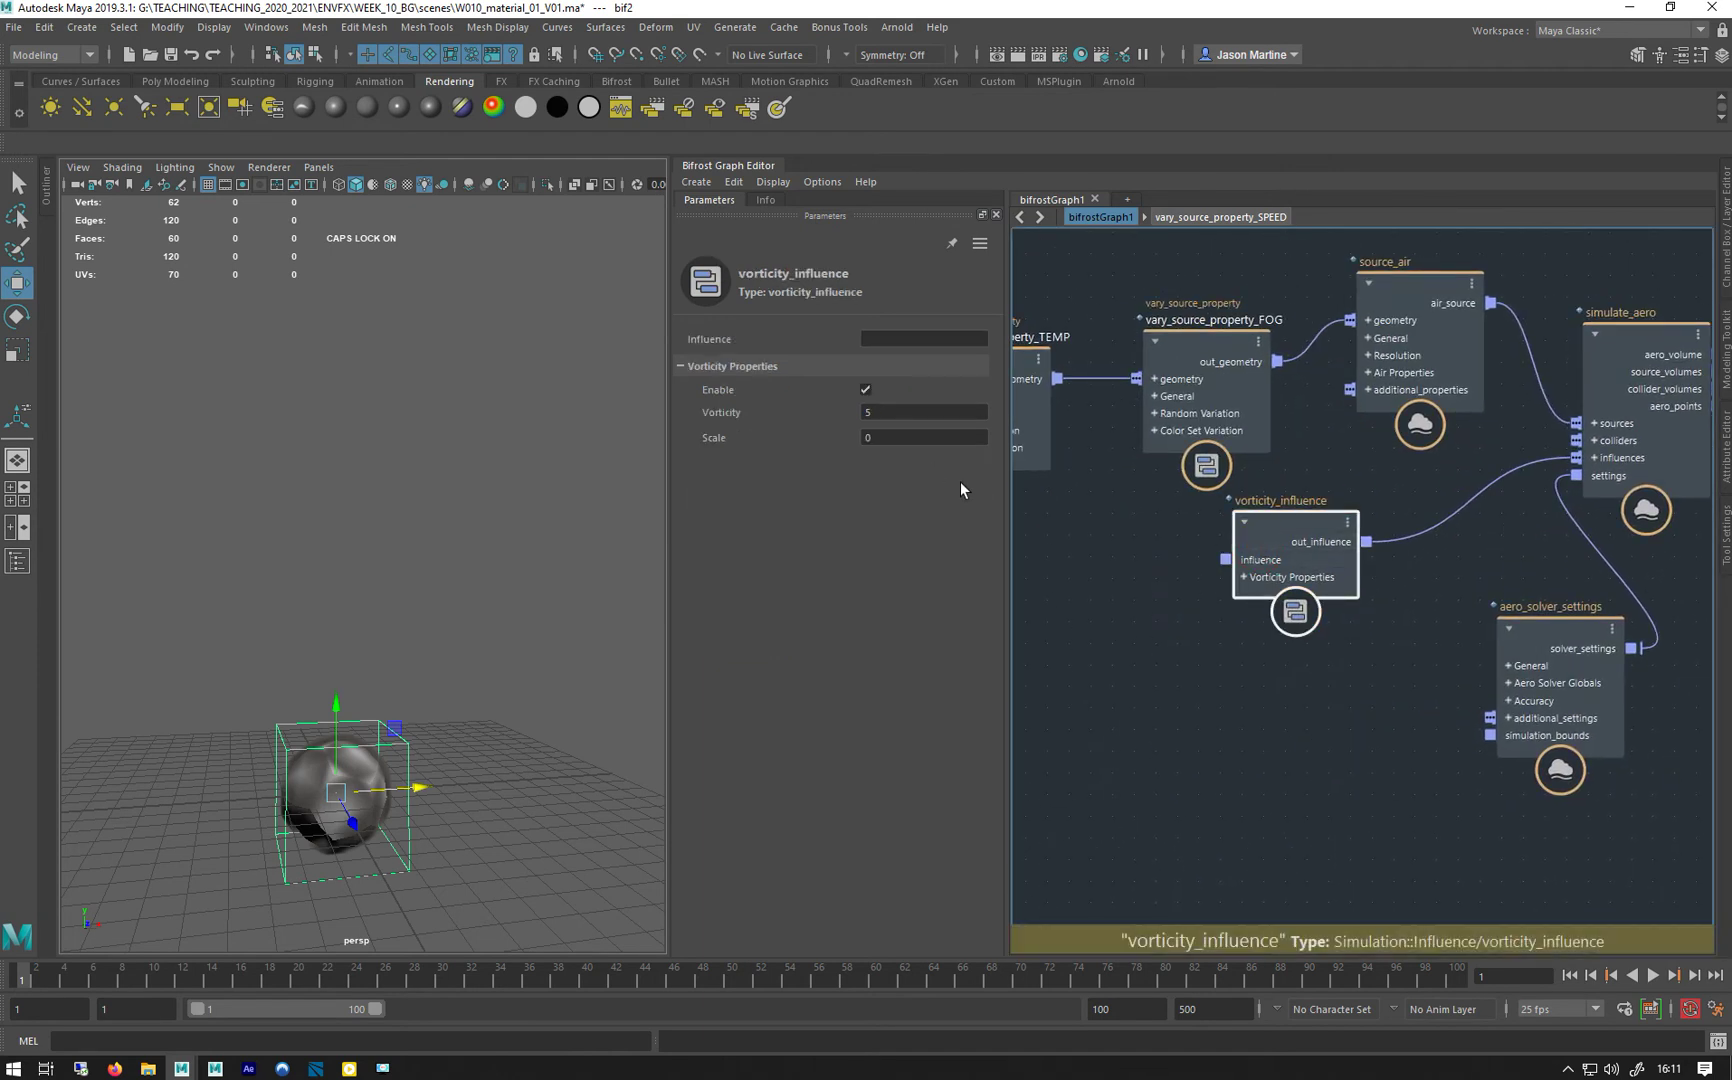
middle_drag(1407, 711, 1353, 628)
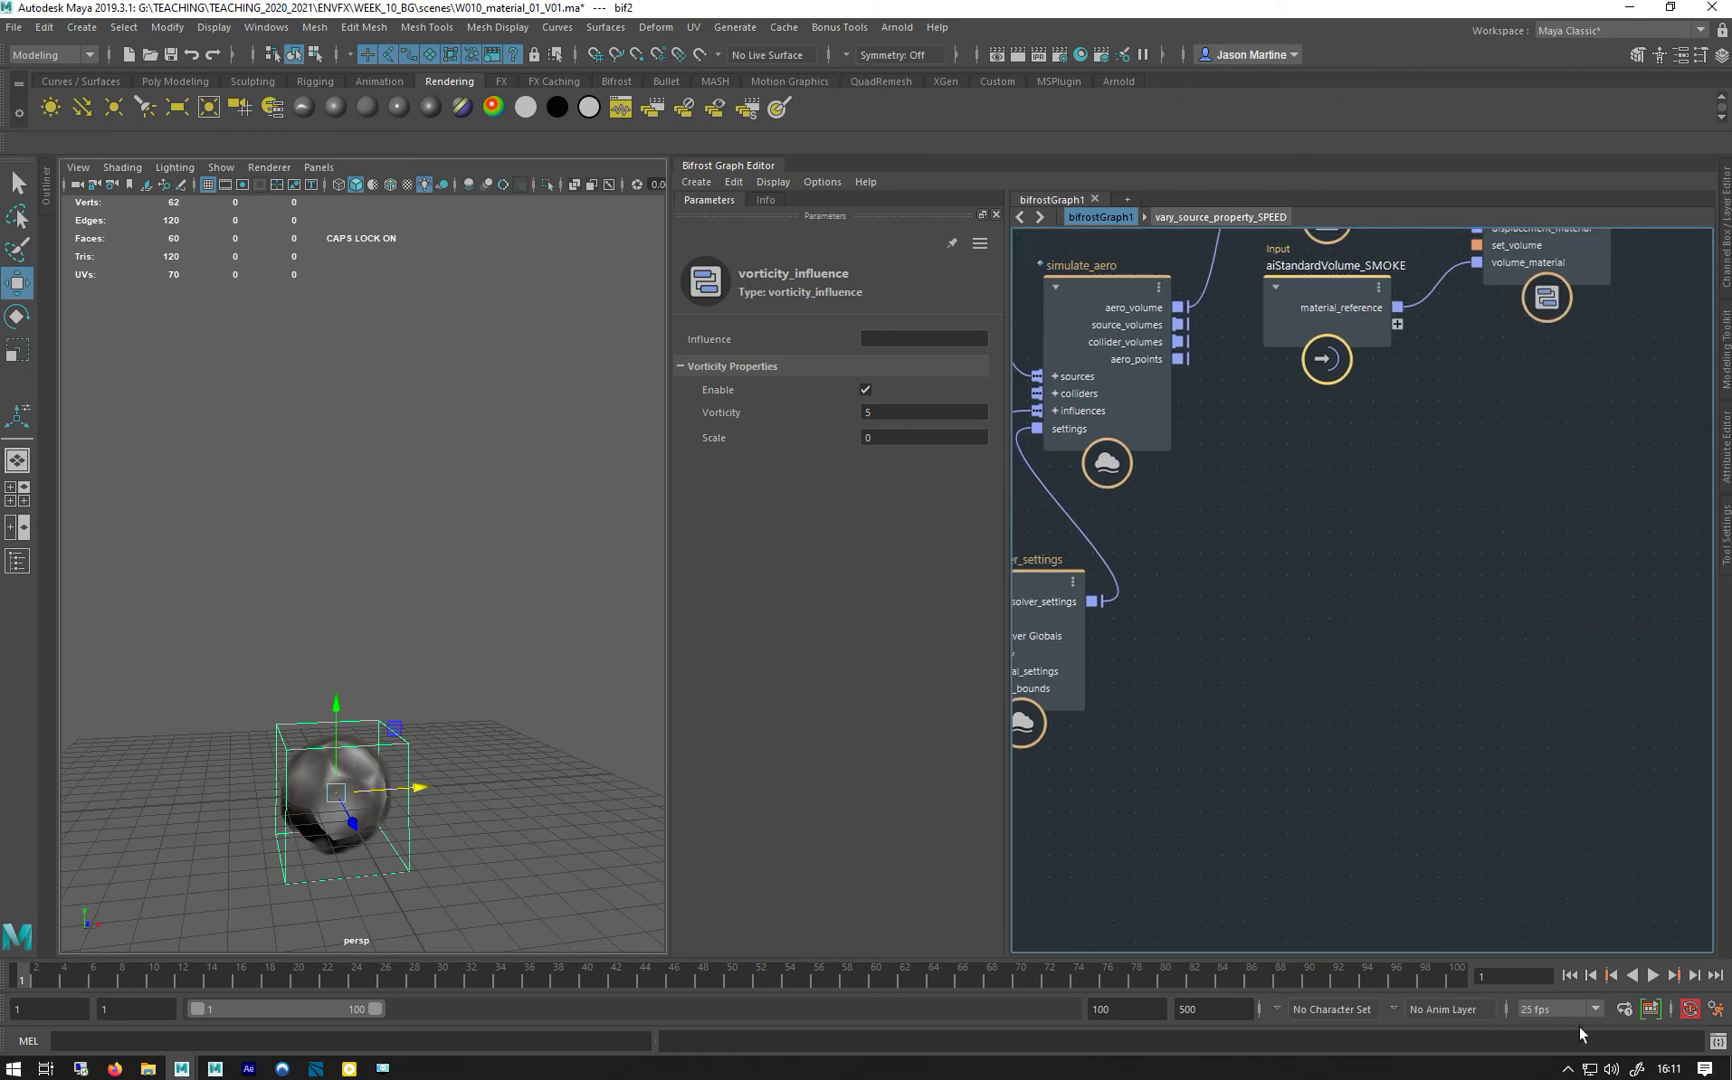
Play the simulation from frame 1 and inspect the resulting smoke up close in the viewport.
click(1657, 972)
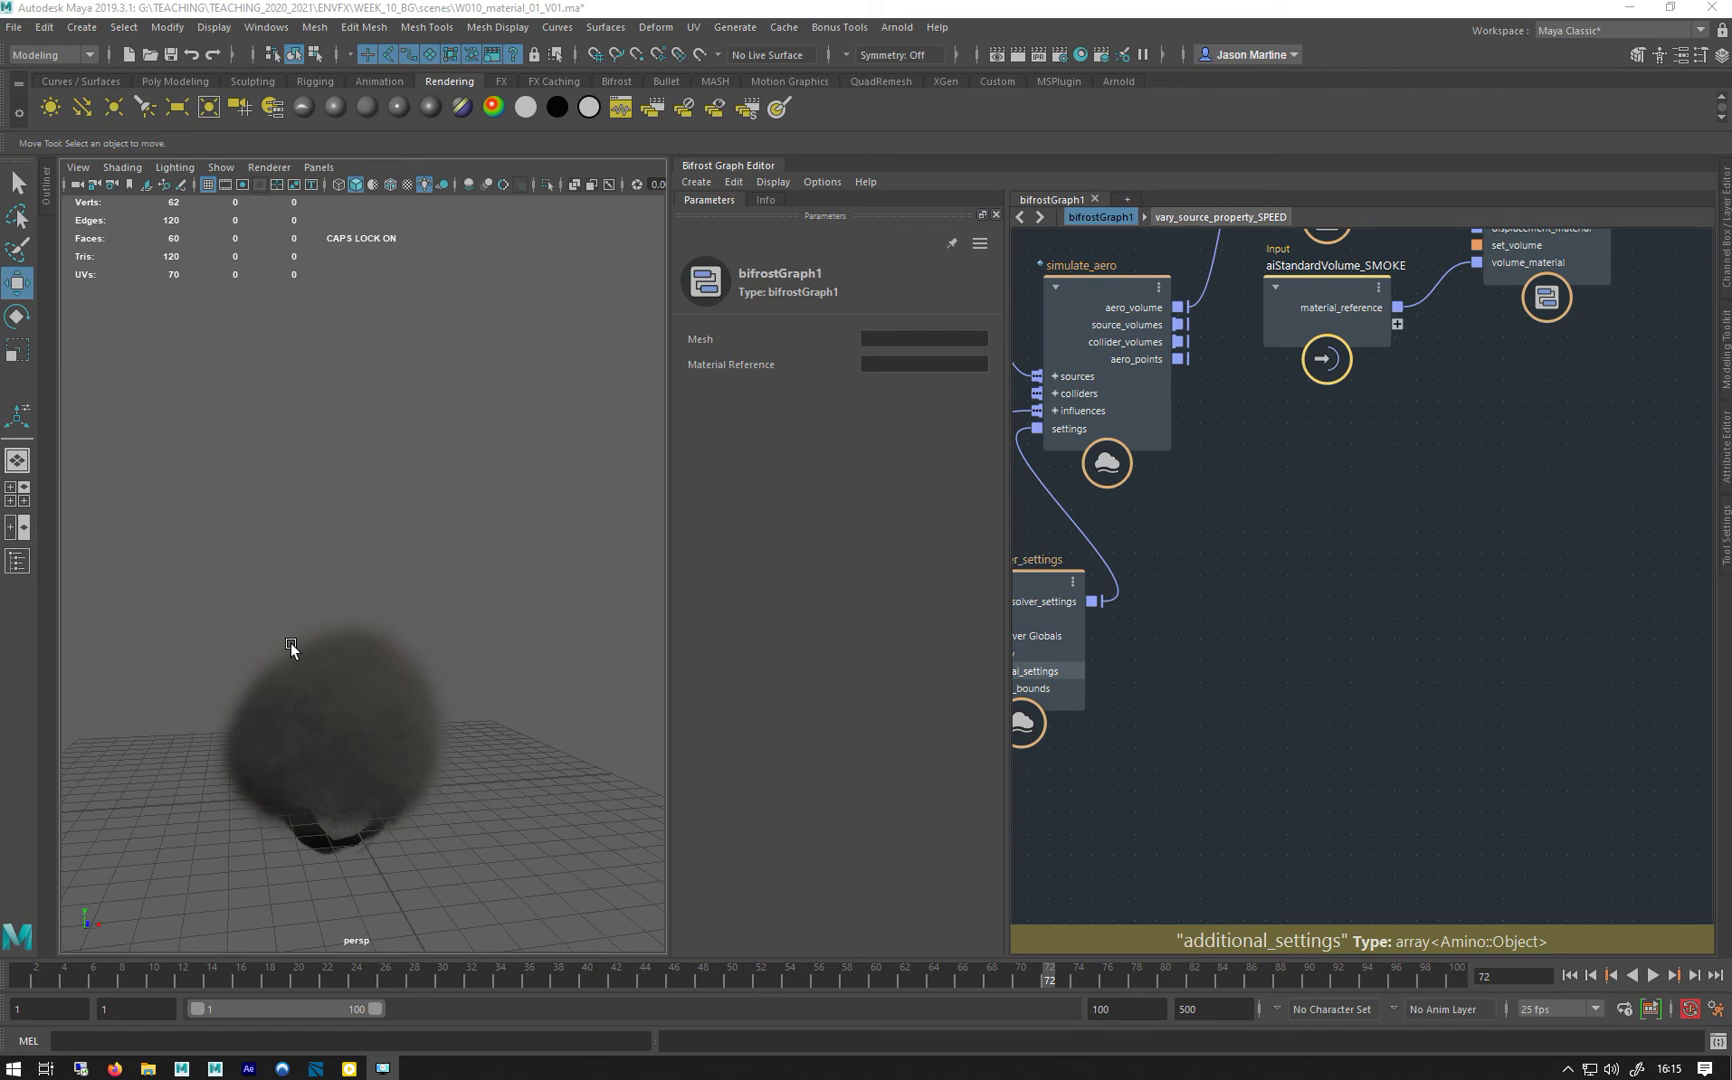
alt+drag(300, 660, 214, 628)
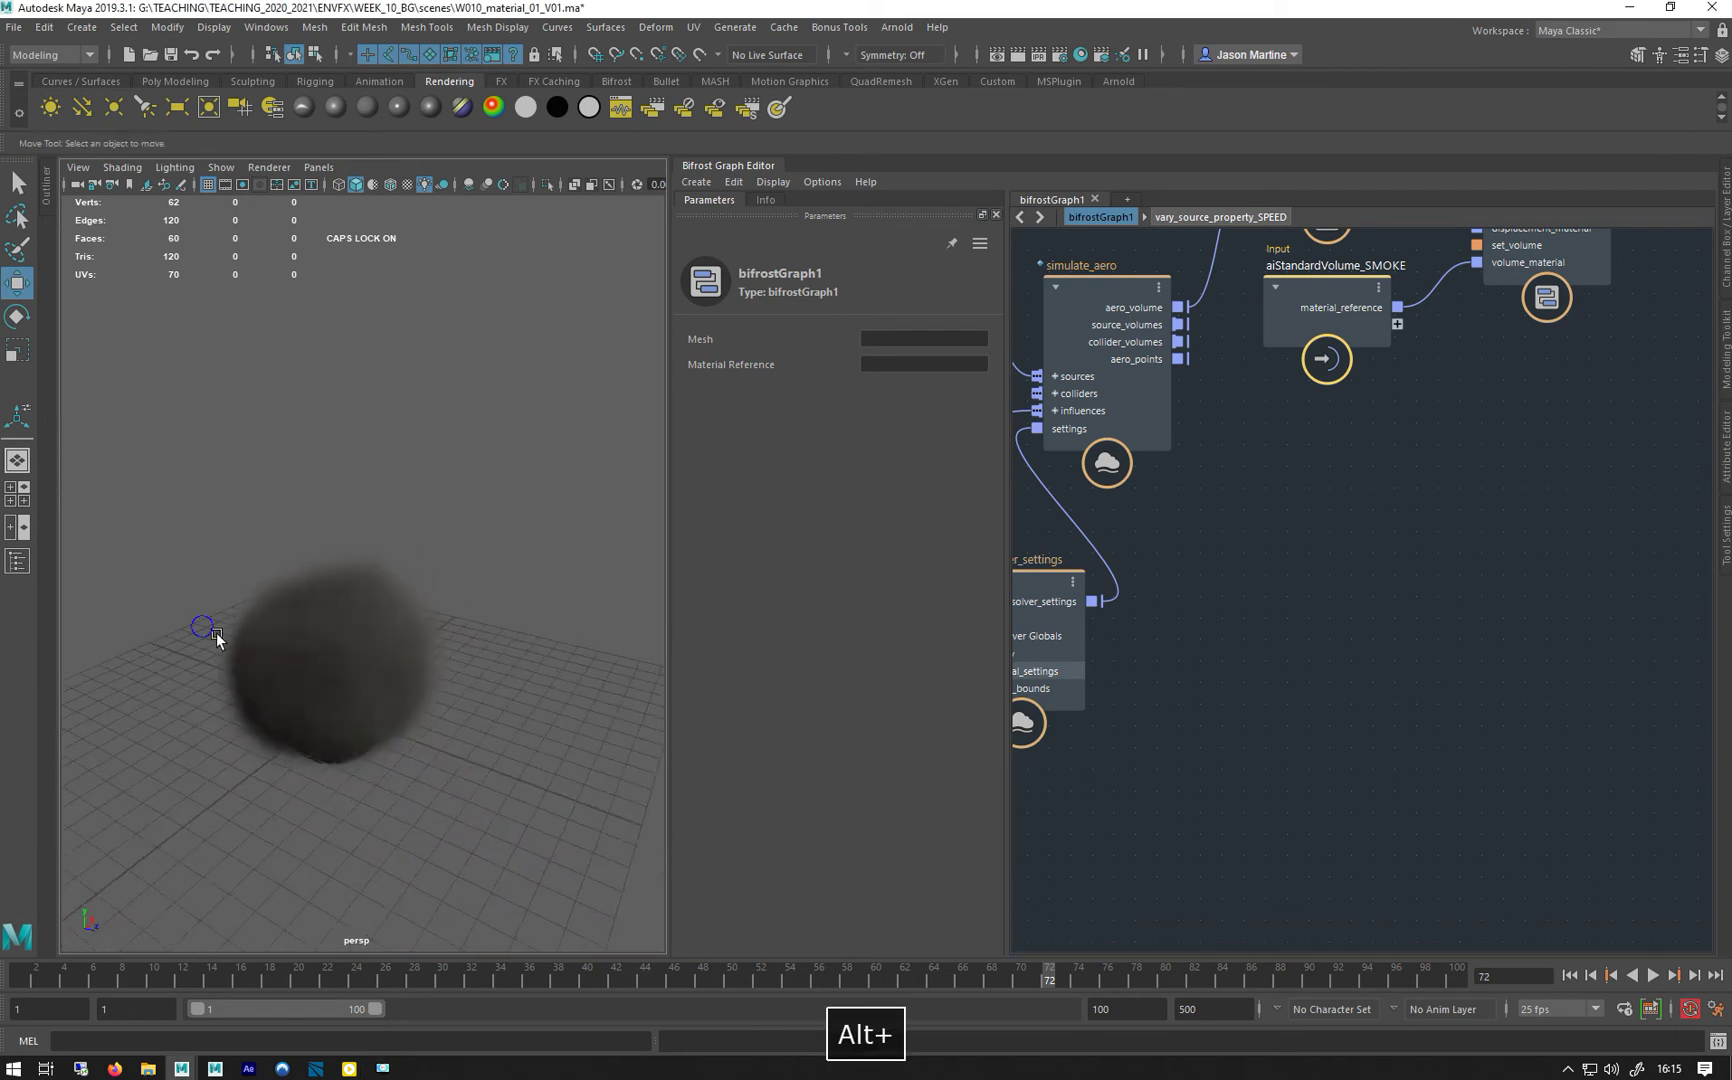
alt+right_drag(214, 628, 603, 665)
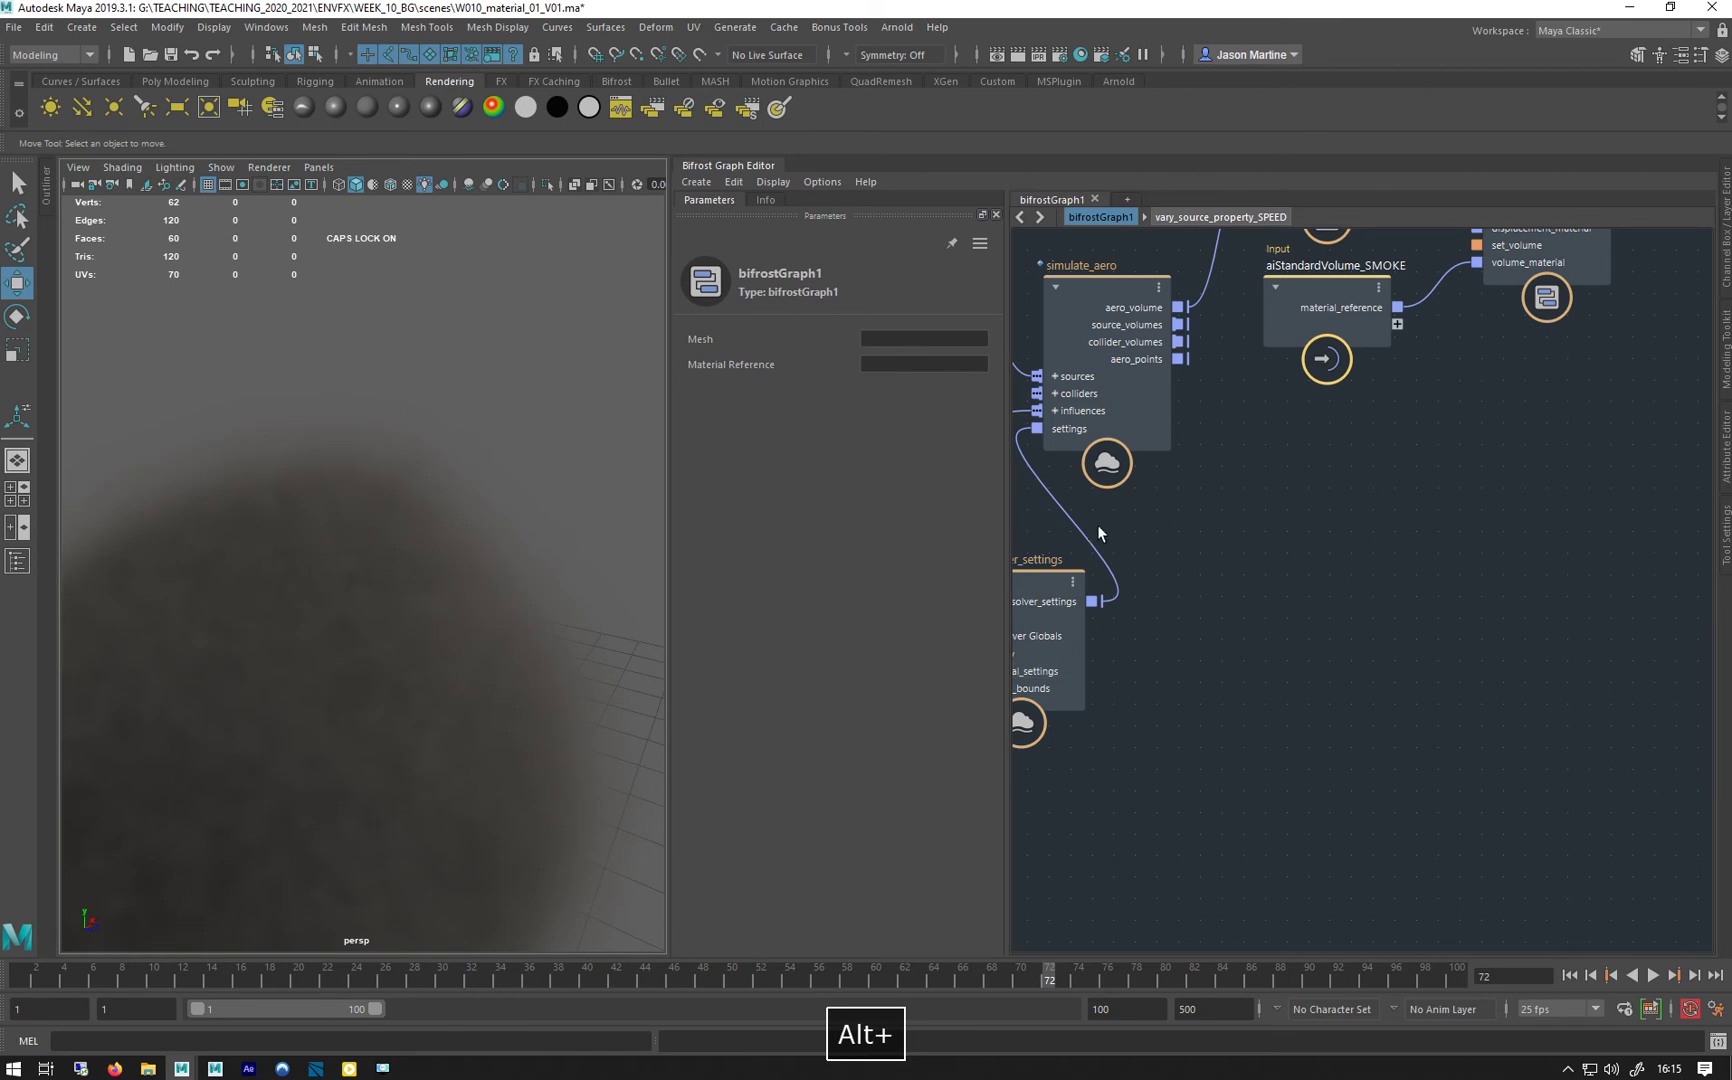
Find the vorticity_influence node in the graph and check its current Vorticity setting.
alt+middle_drag(1297, 514, 1499, 509)
alt+middle_drag(1016, 512, 1330, 495)
click(1261, 493)
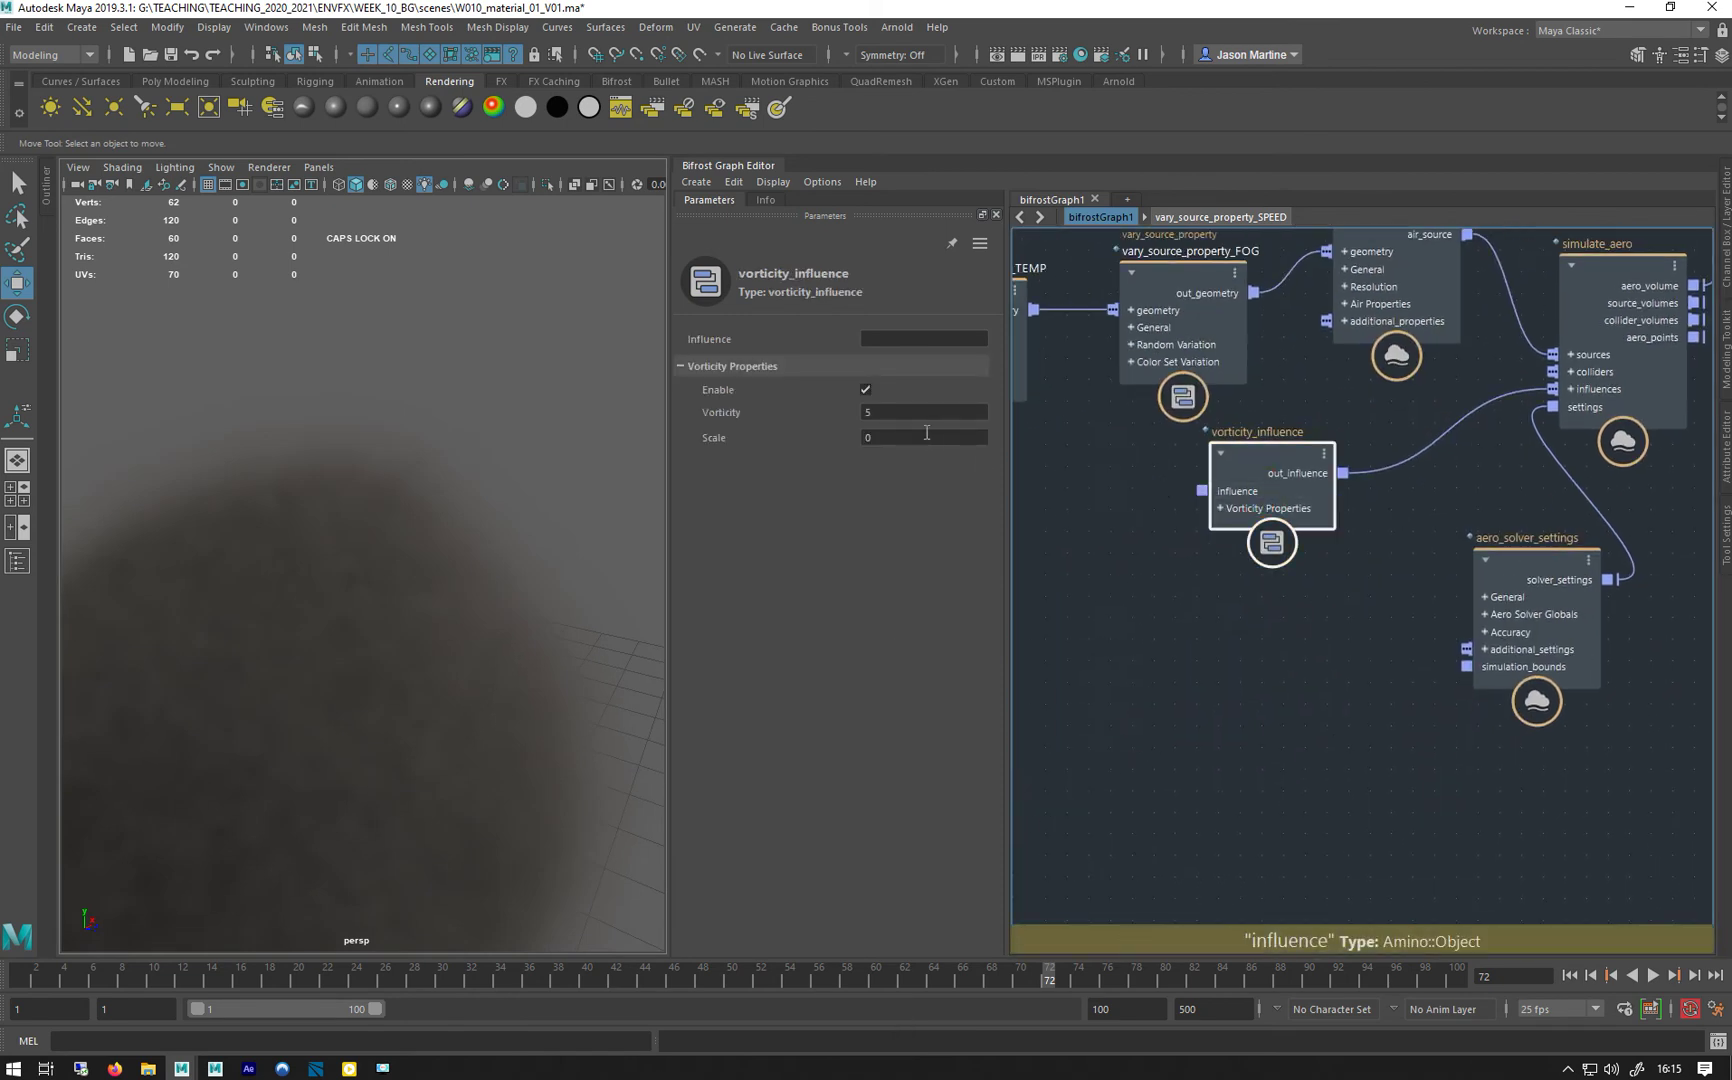
click(897, 414)
click(1210, 654)
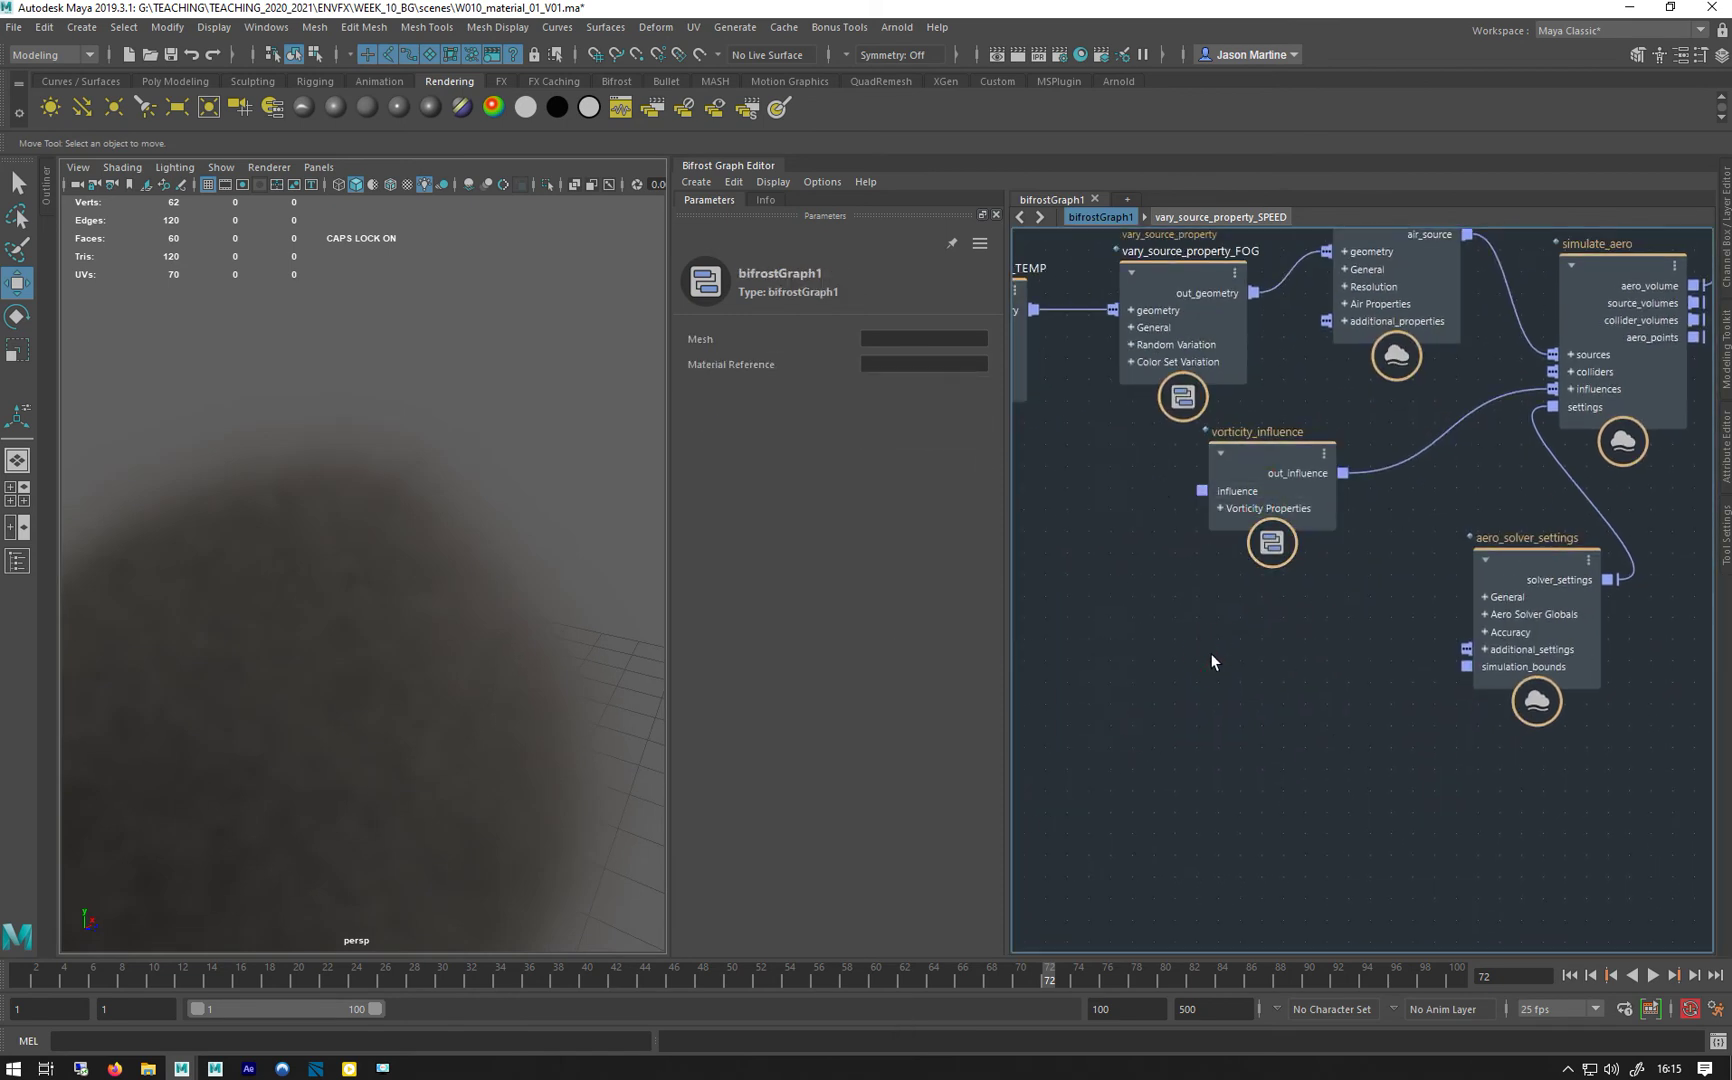
Add a second vorticity_influence node to check its default settings, and delete it again.
key(Tab)
text(vO)
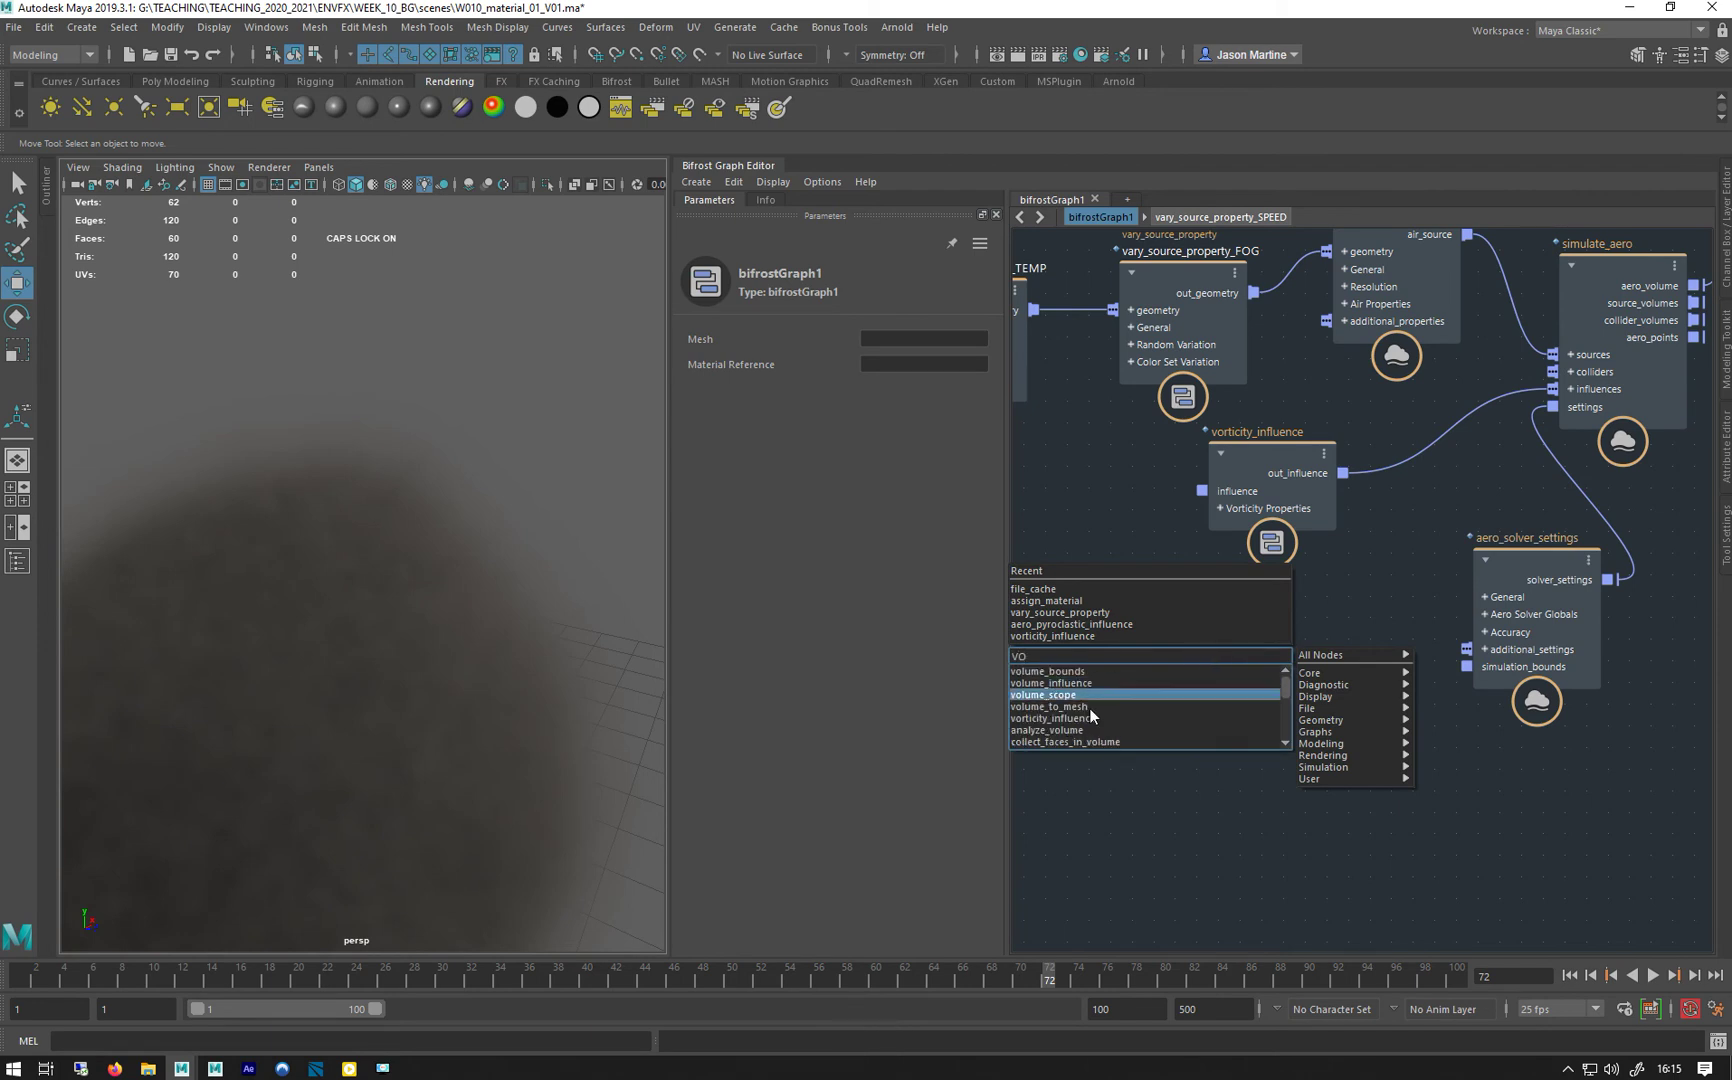
key(Return)
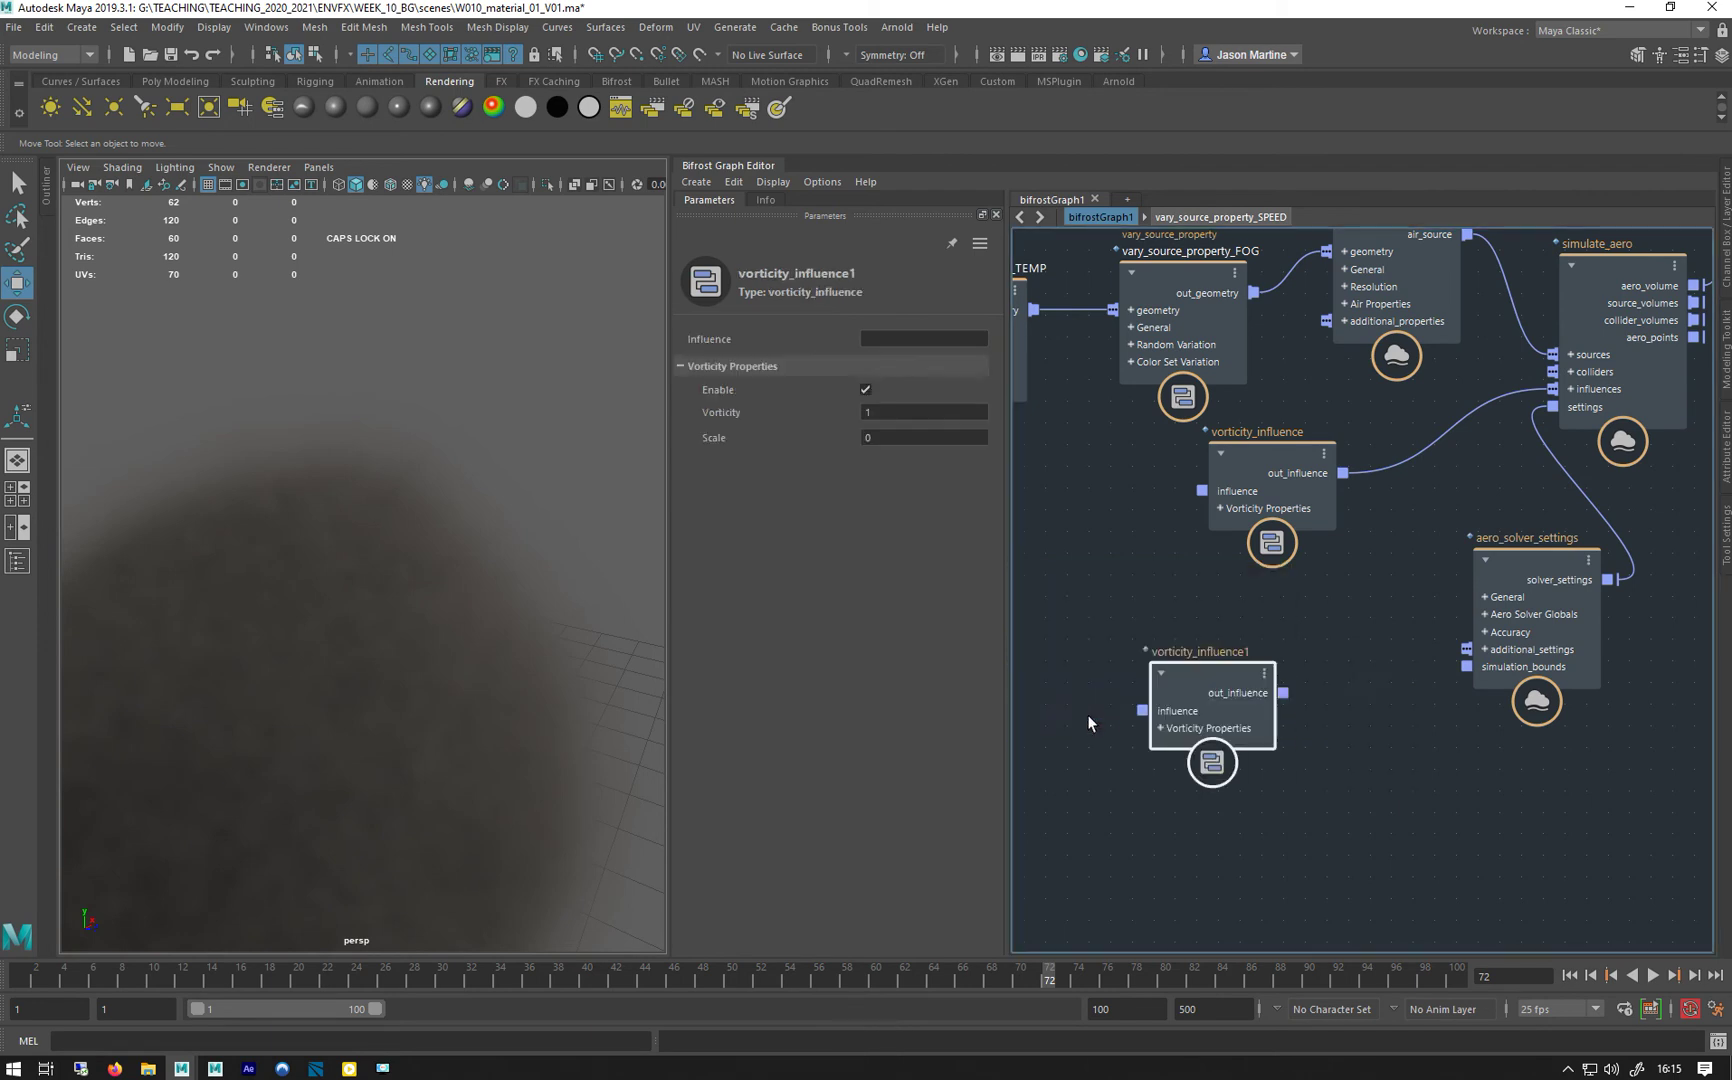
click(1195, 684)
key(Delete)
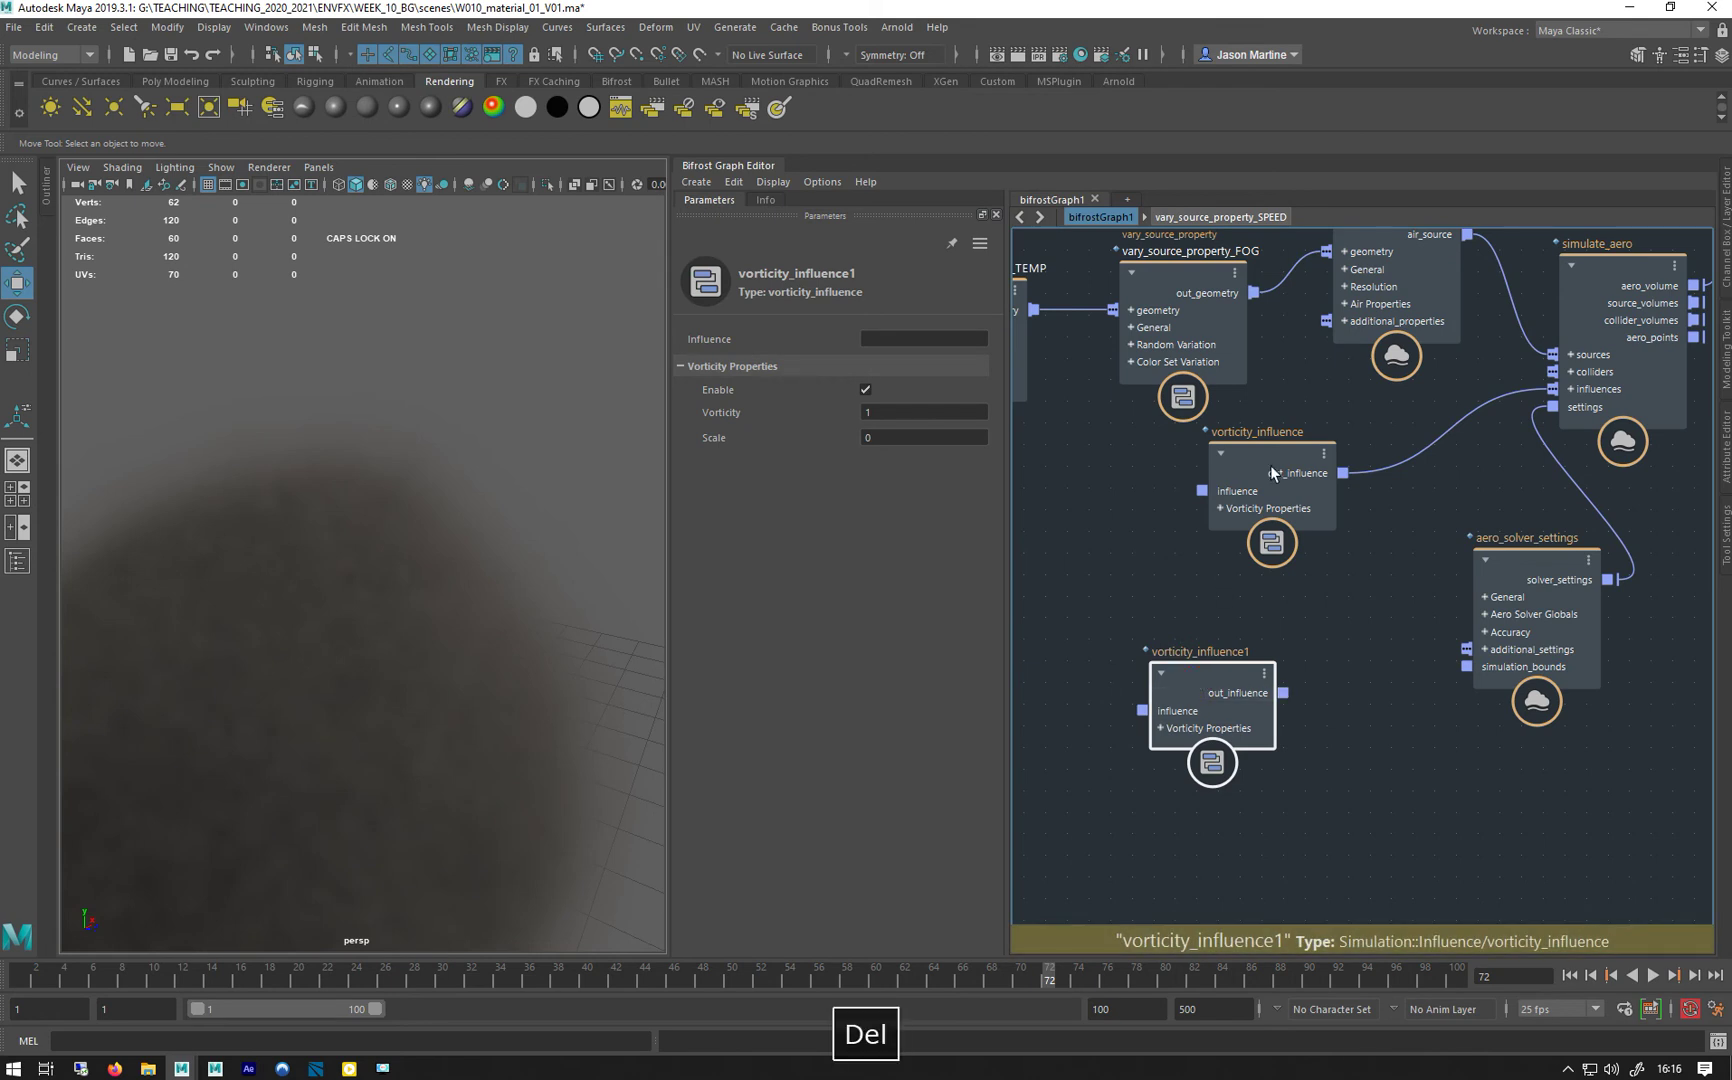
Set the original vorticity_influence node's Vorticity to 1 and rewind the timeline to frame 1.
click(1232, 466)
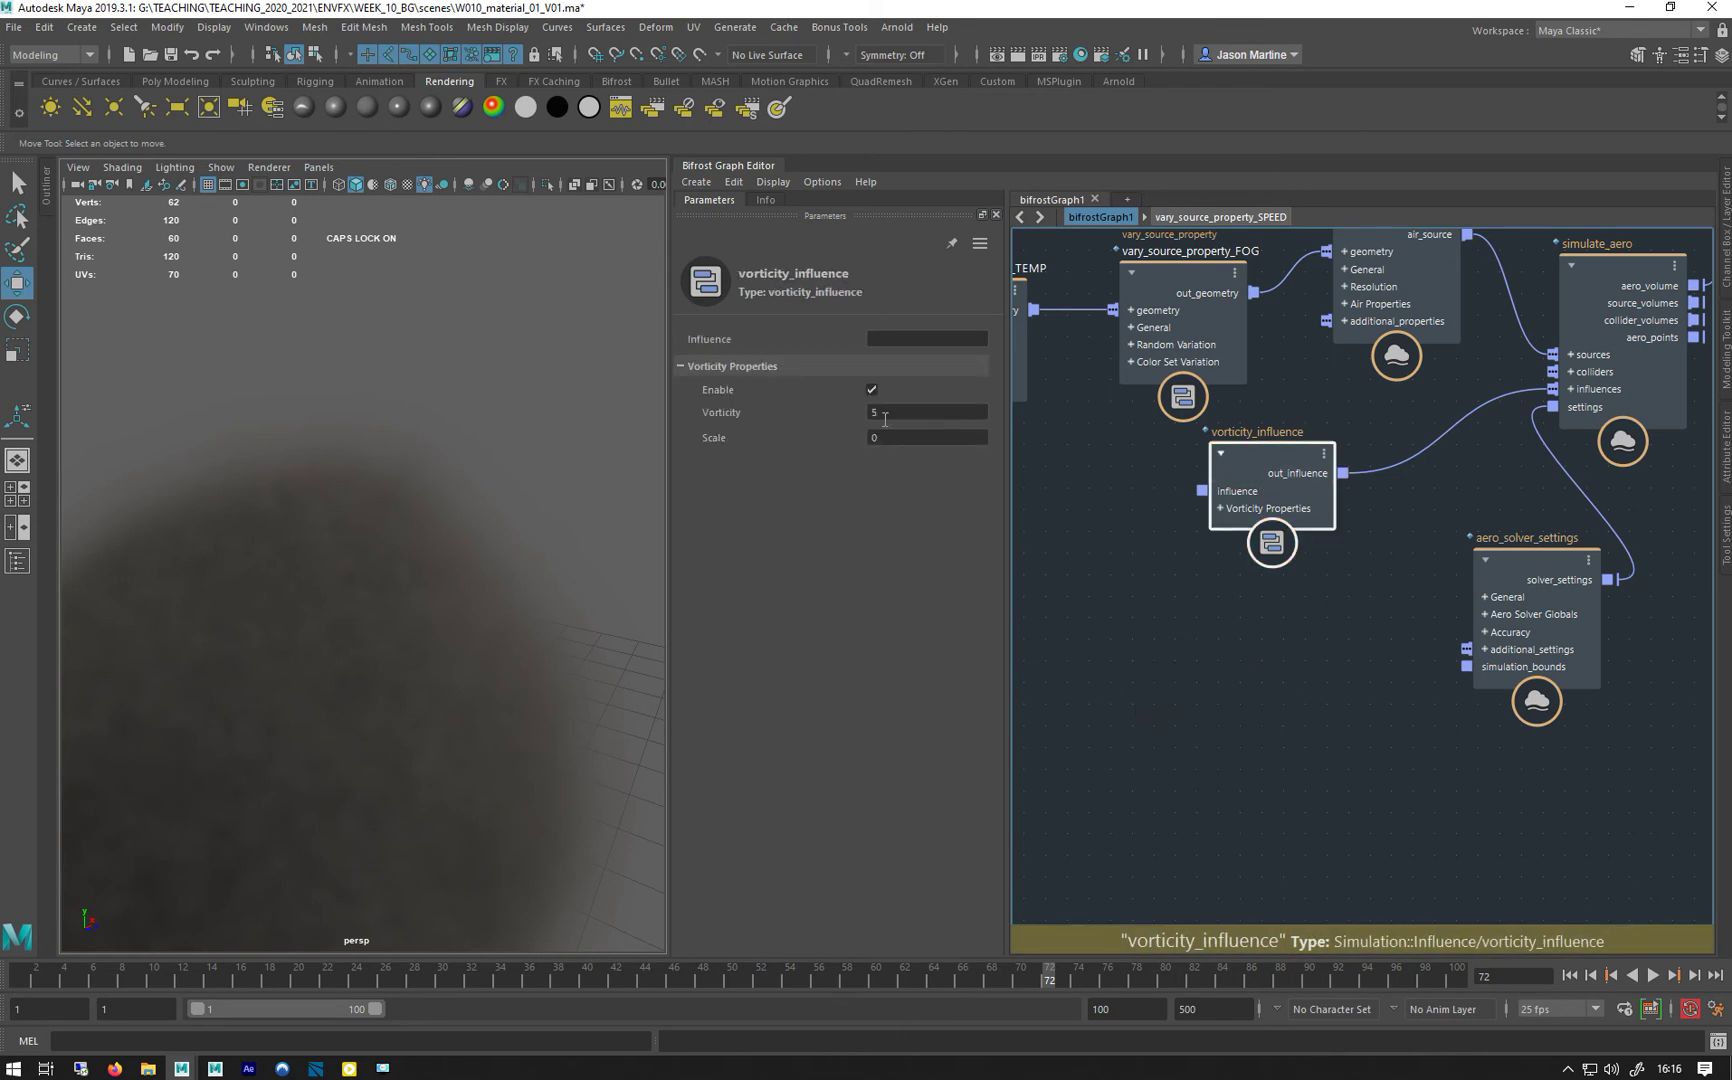
click(886, 413)
text(1)
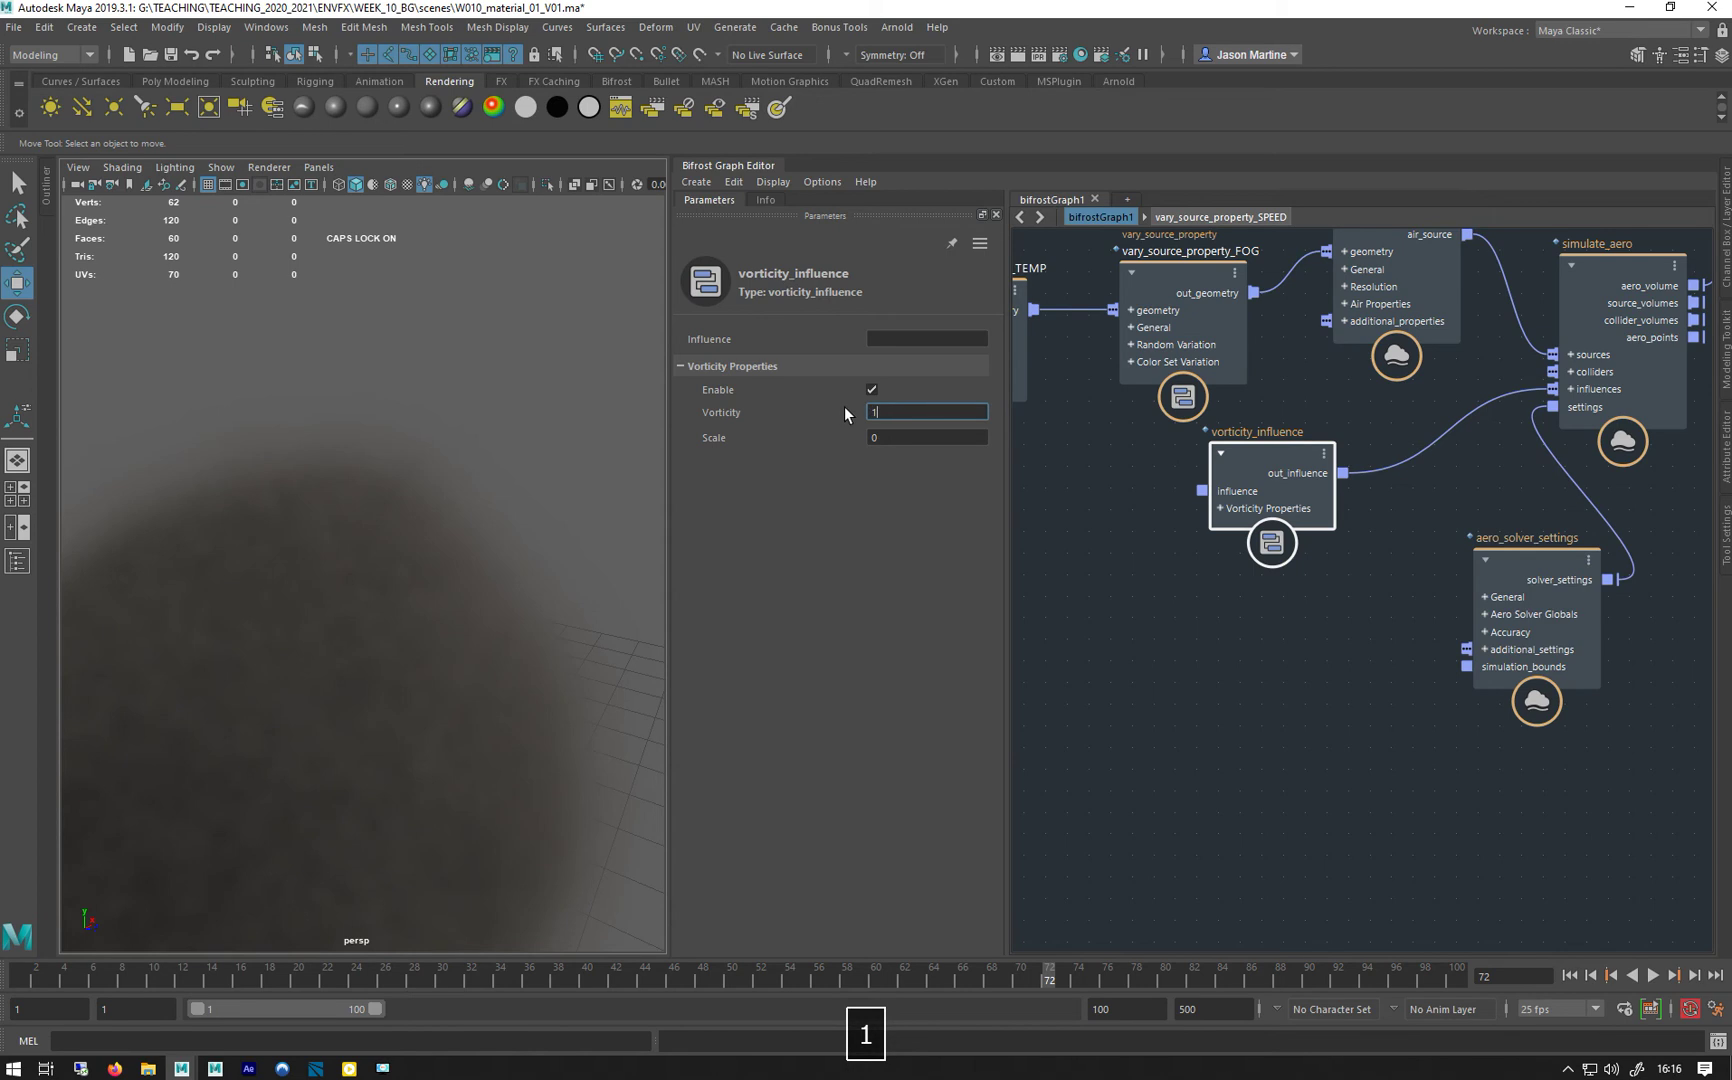
key(Return)
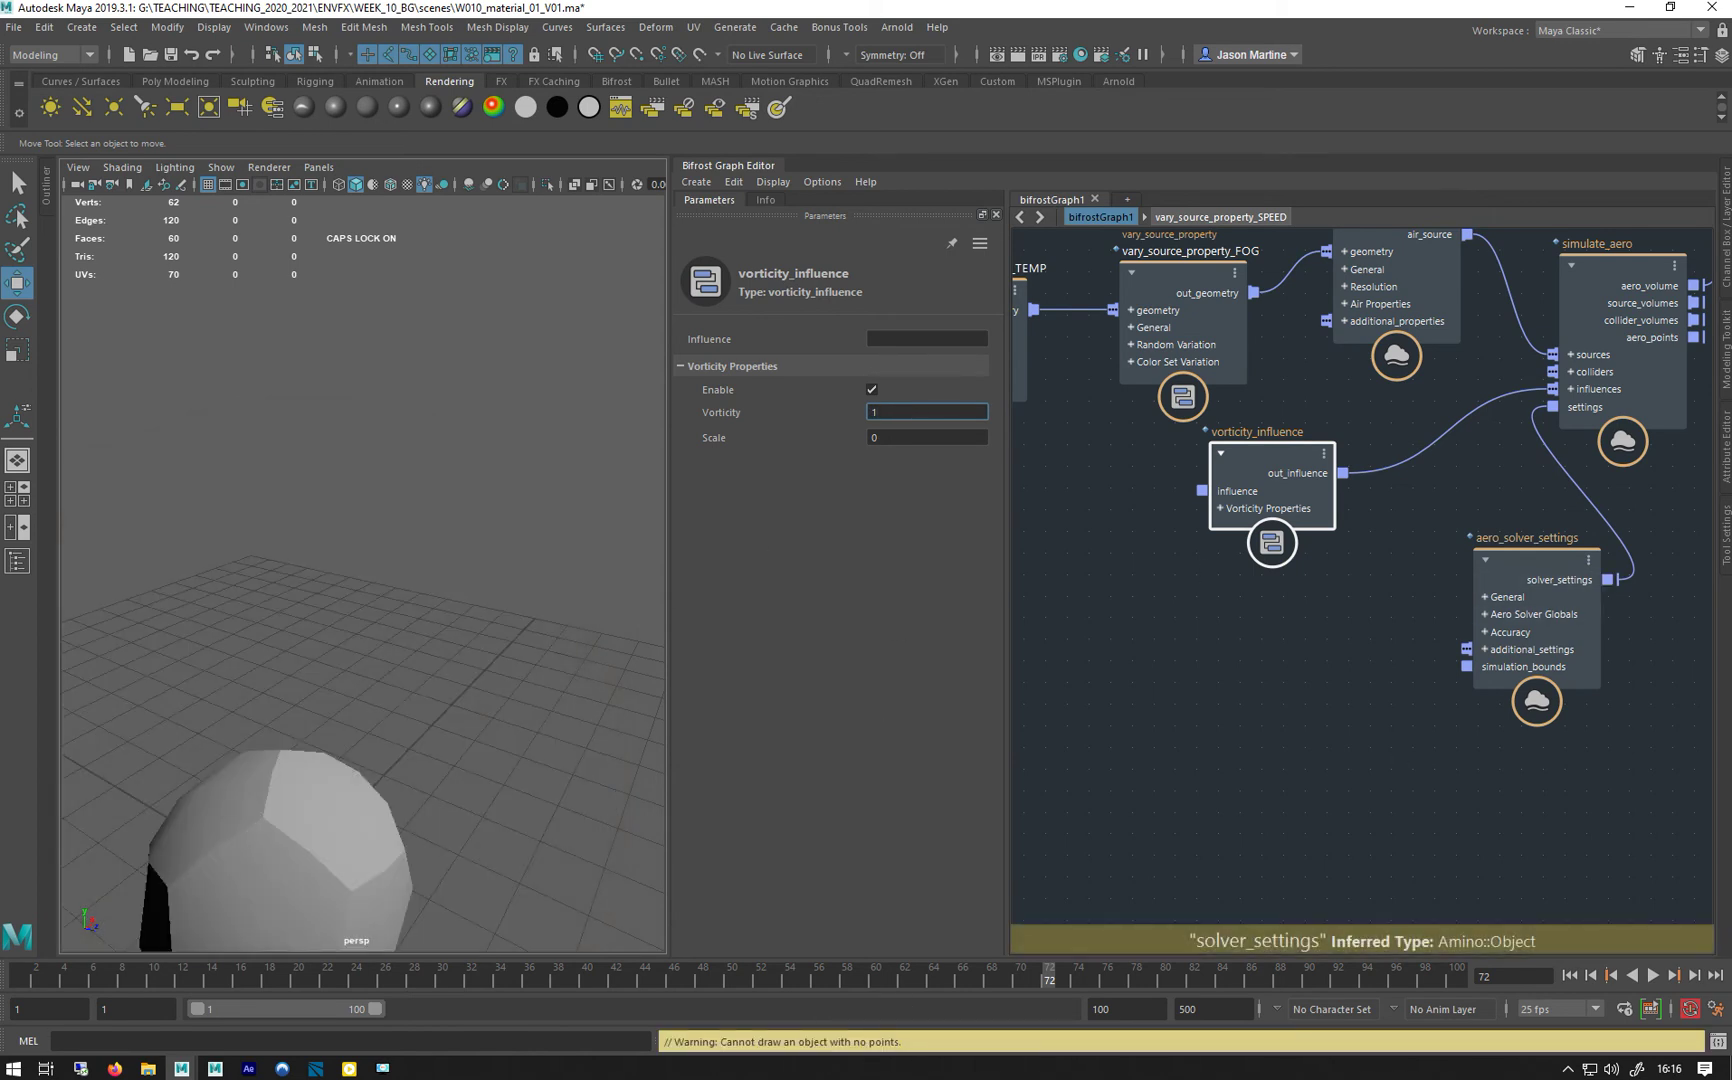
click(1570, 976)
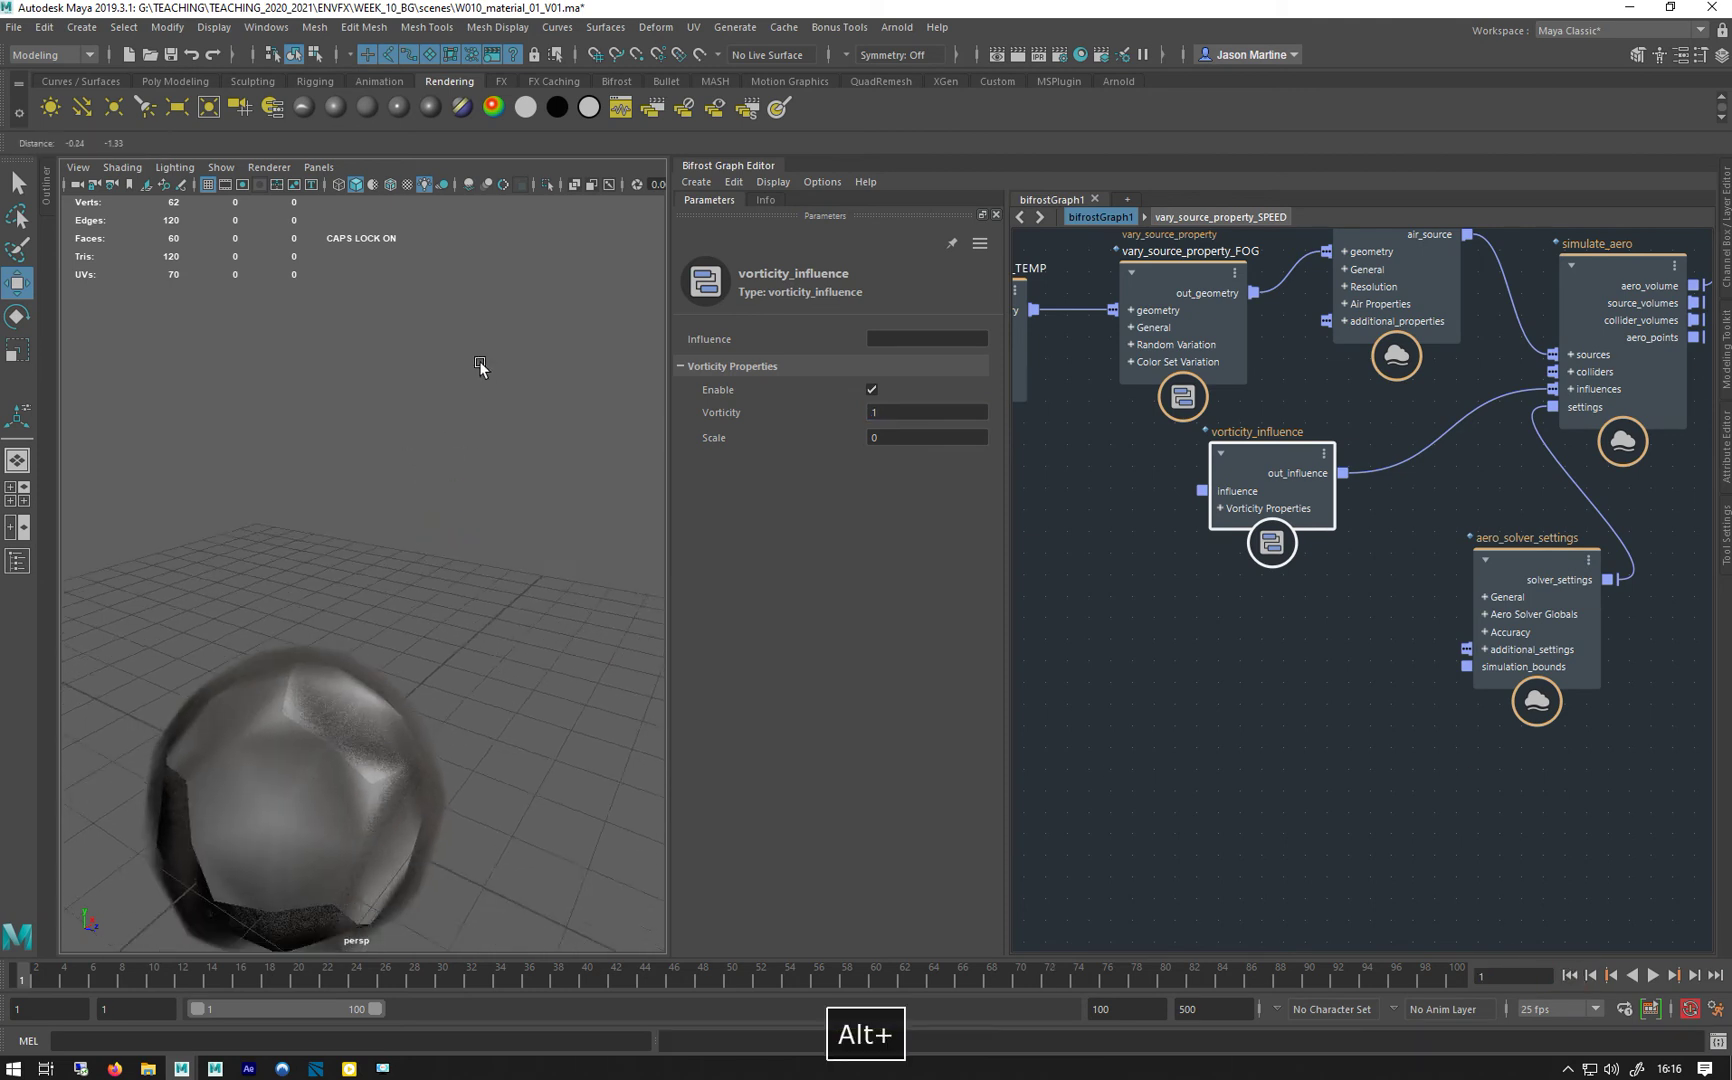
alt+drag(337, 468, 385, 505)
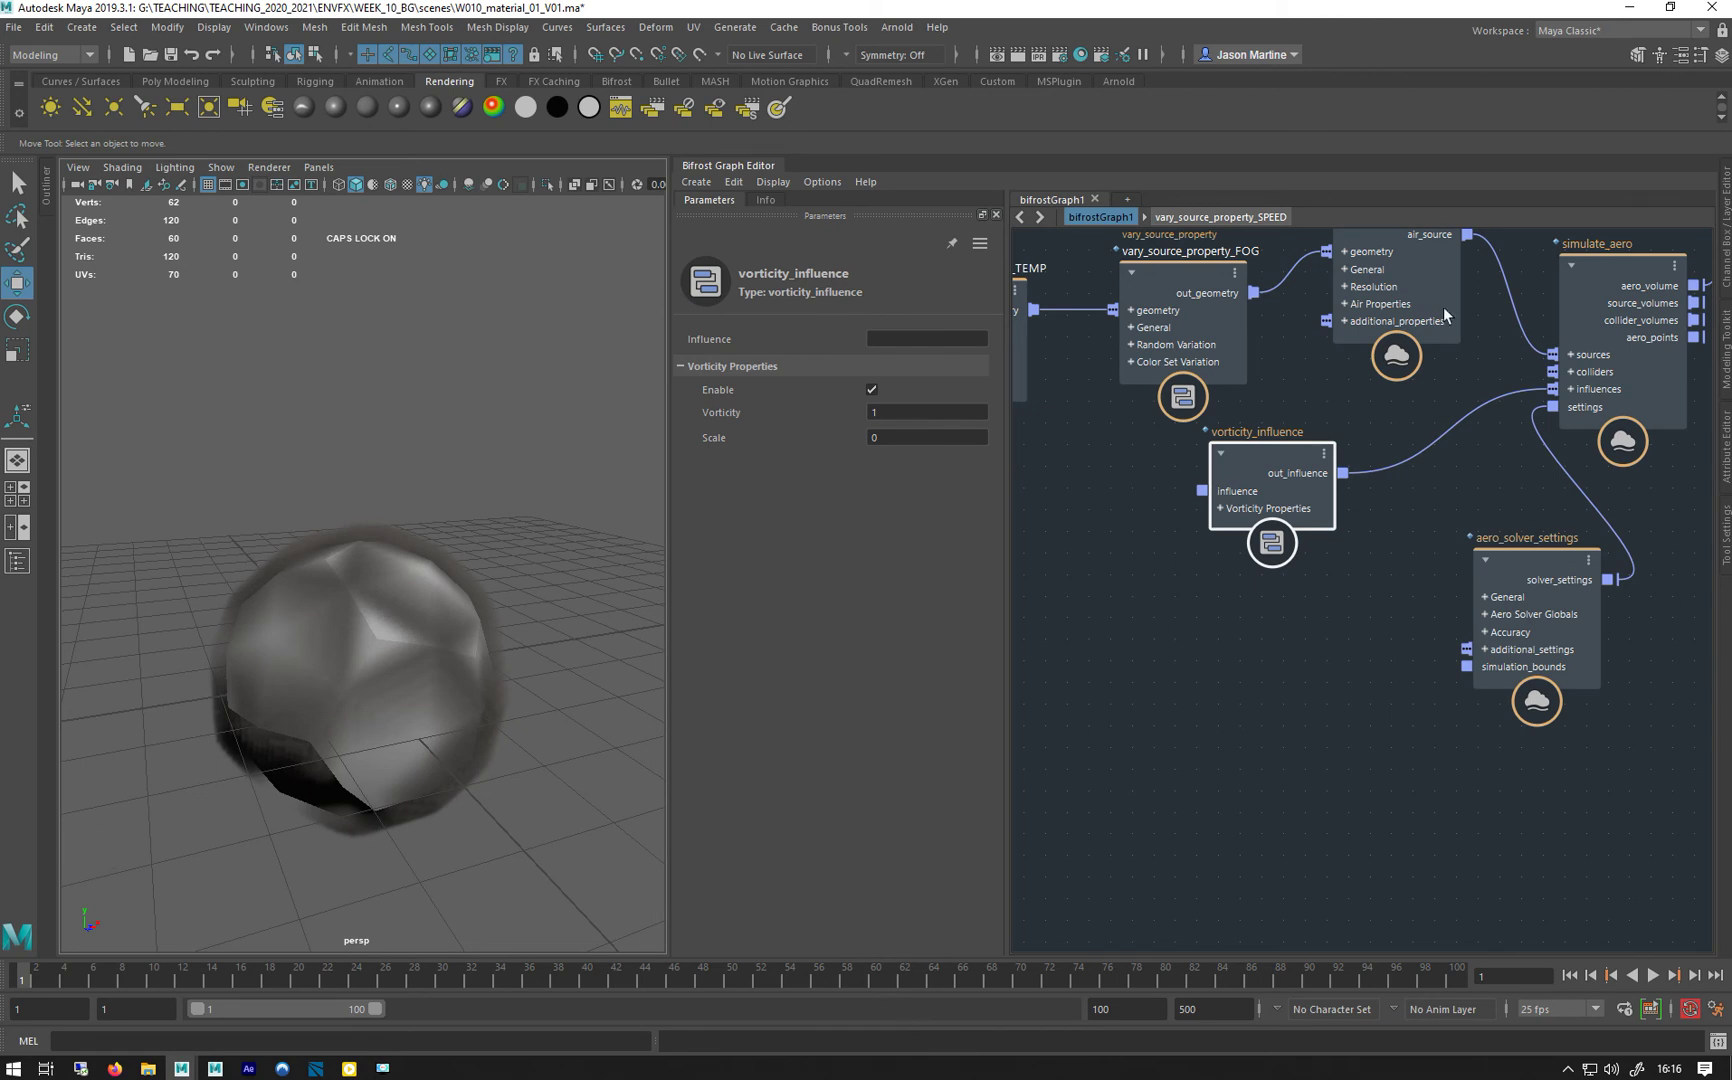
Review the node graph from the vary_source_property nodes to the material assignment, checking the temperature variation settings of vary_source_property_TEMP.
alt+middle_drag(1260, 401, 1316, 435)
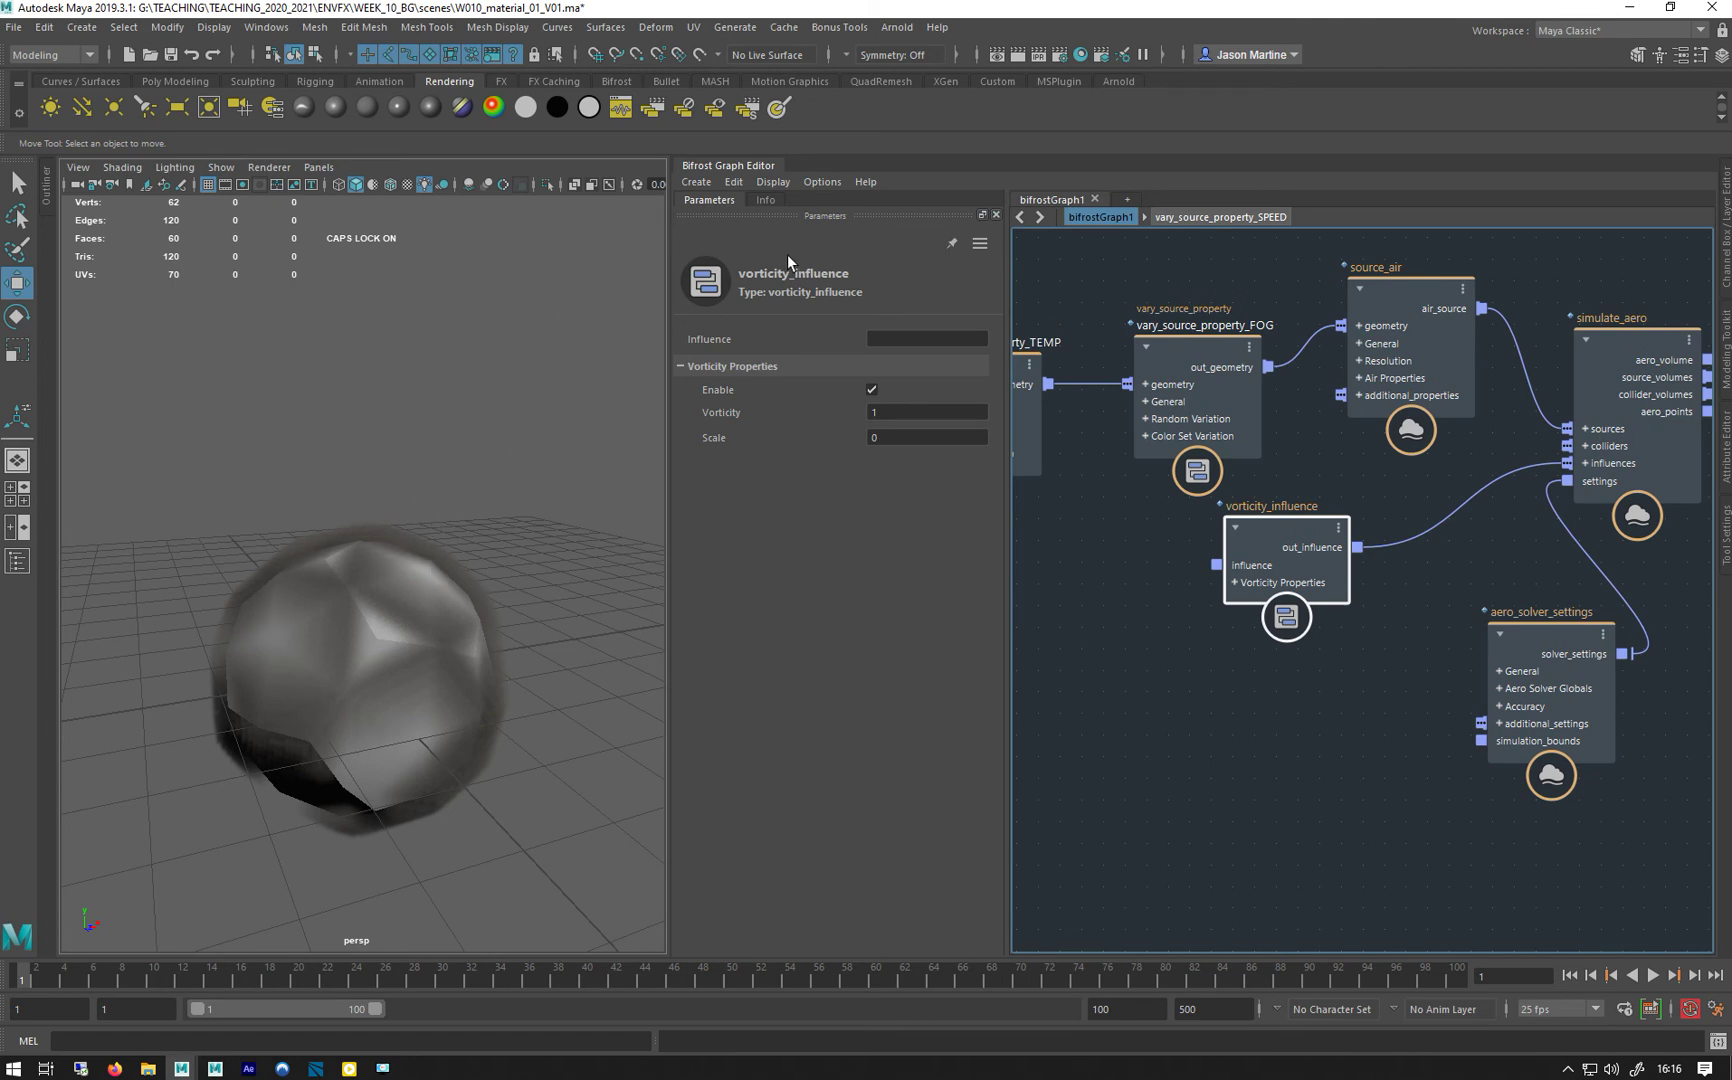
alt+middle_drag(1363, 426, 1388, 509)
alt+middle_drag(1032, 333, 1322, 303)
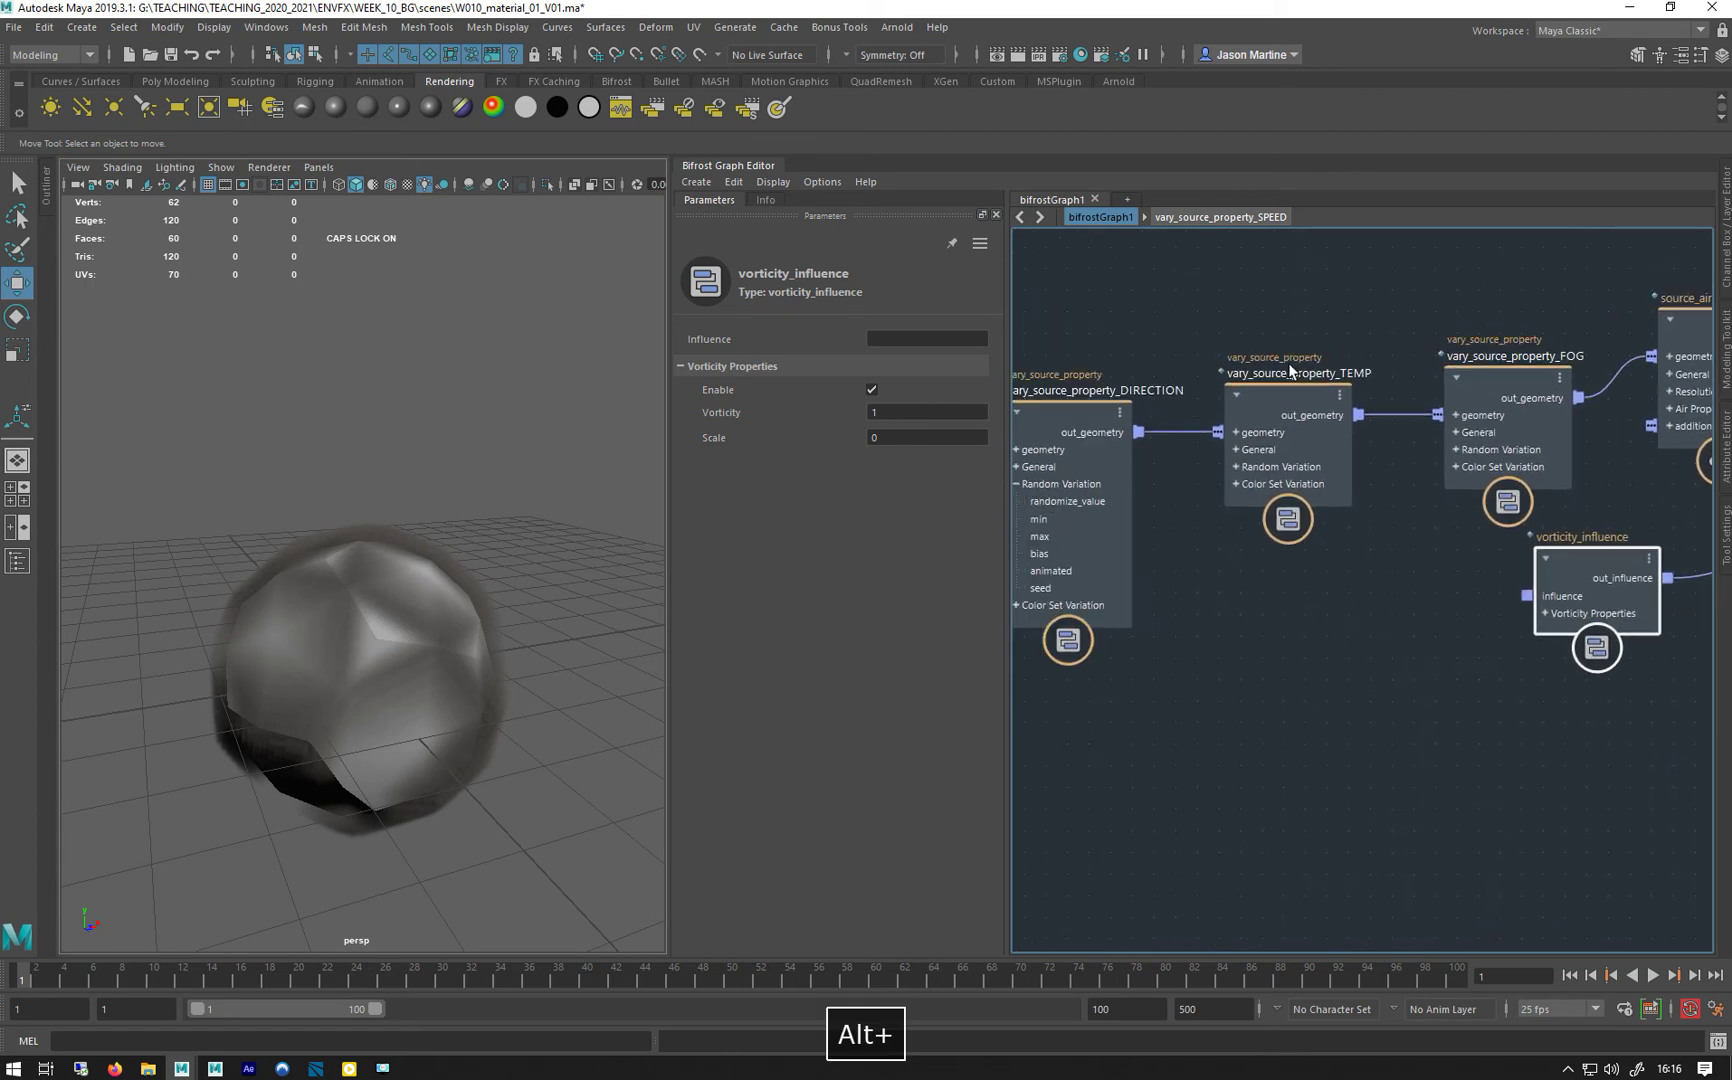
click(1505, 400)
alt+middle_drag(1280, 305, 1170, 398)
click(1170, 398)
alt+middle_drag(1133, 514, 1353, 497)
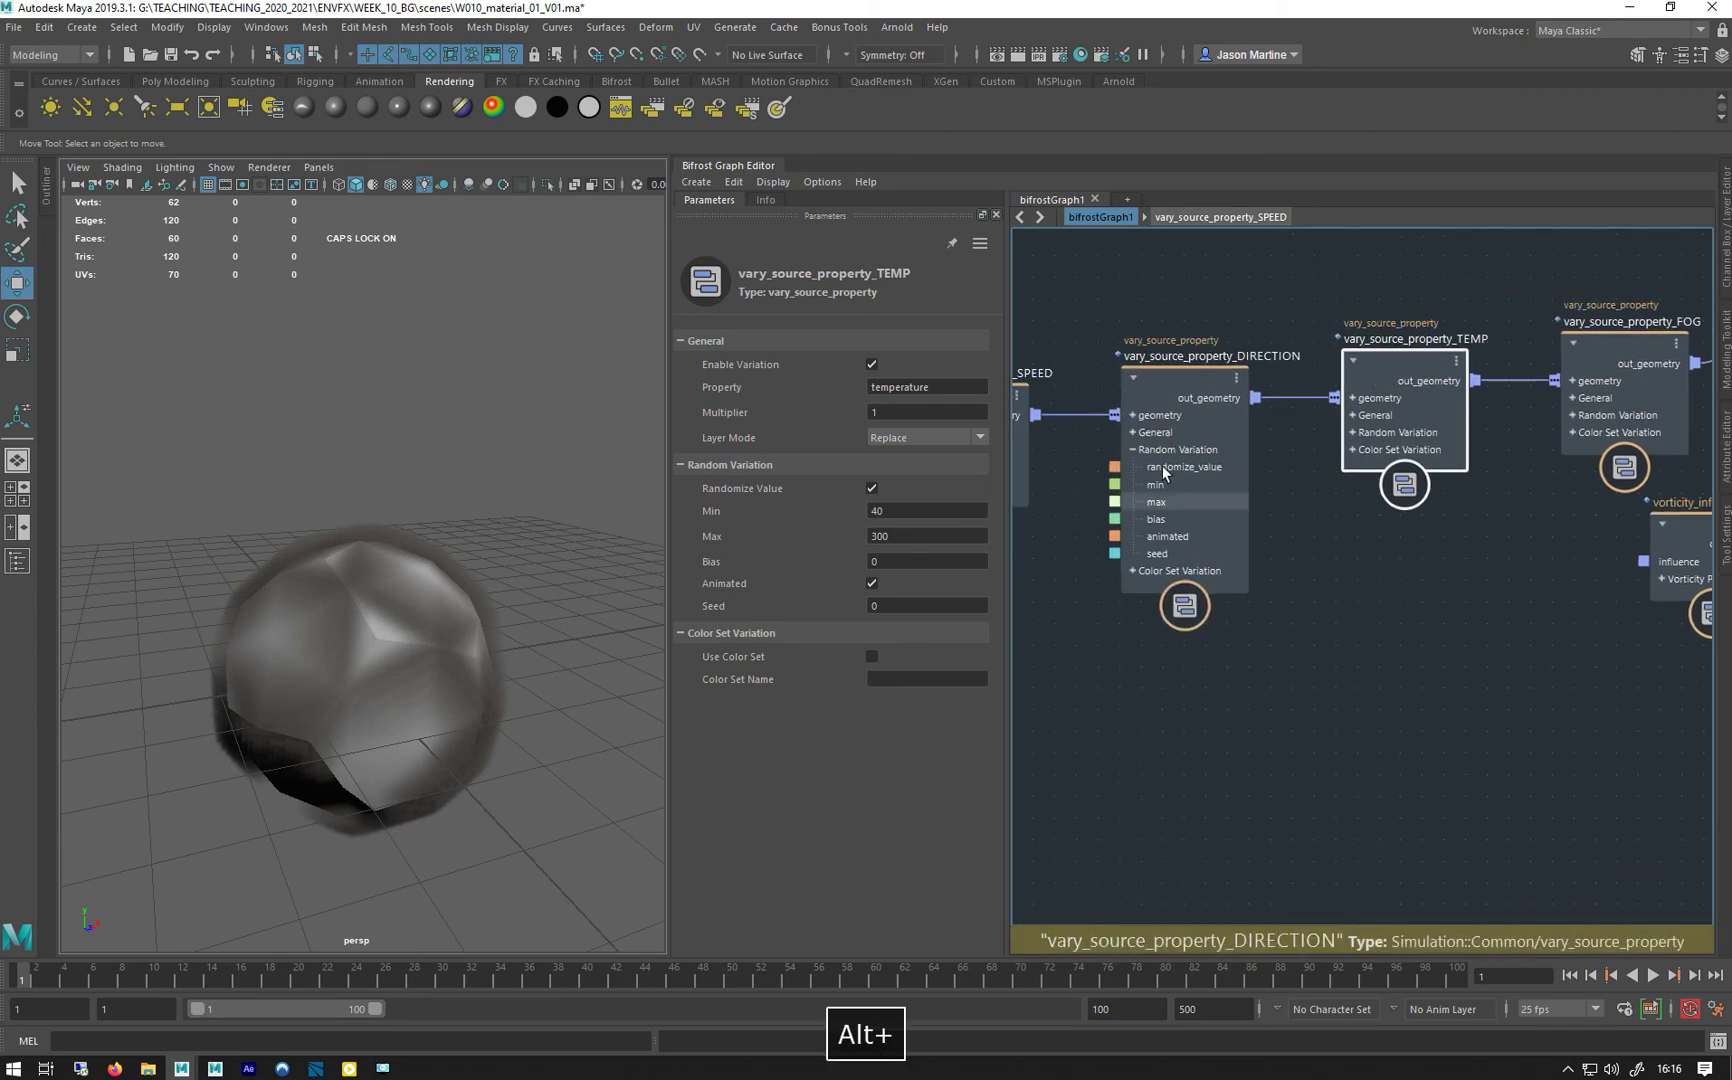
alt+middle_drag(1398, 632, 1138, 616)
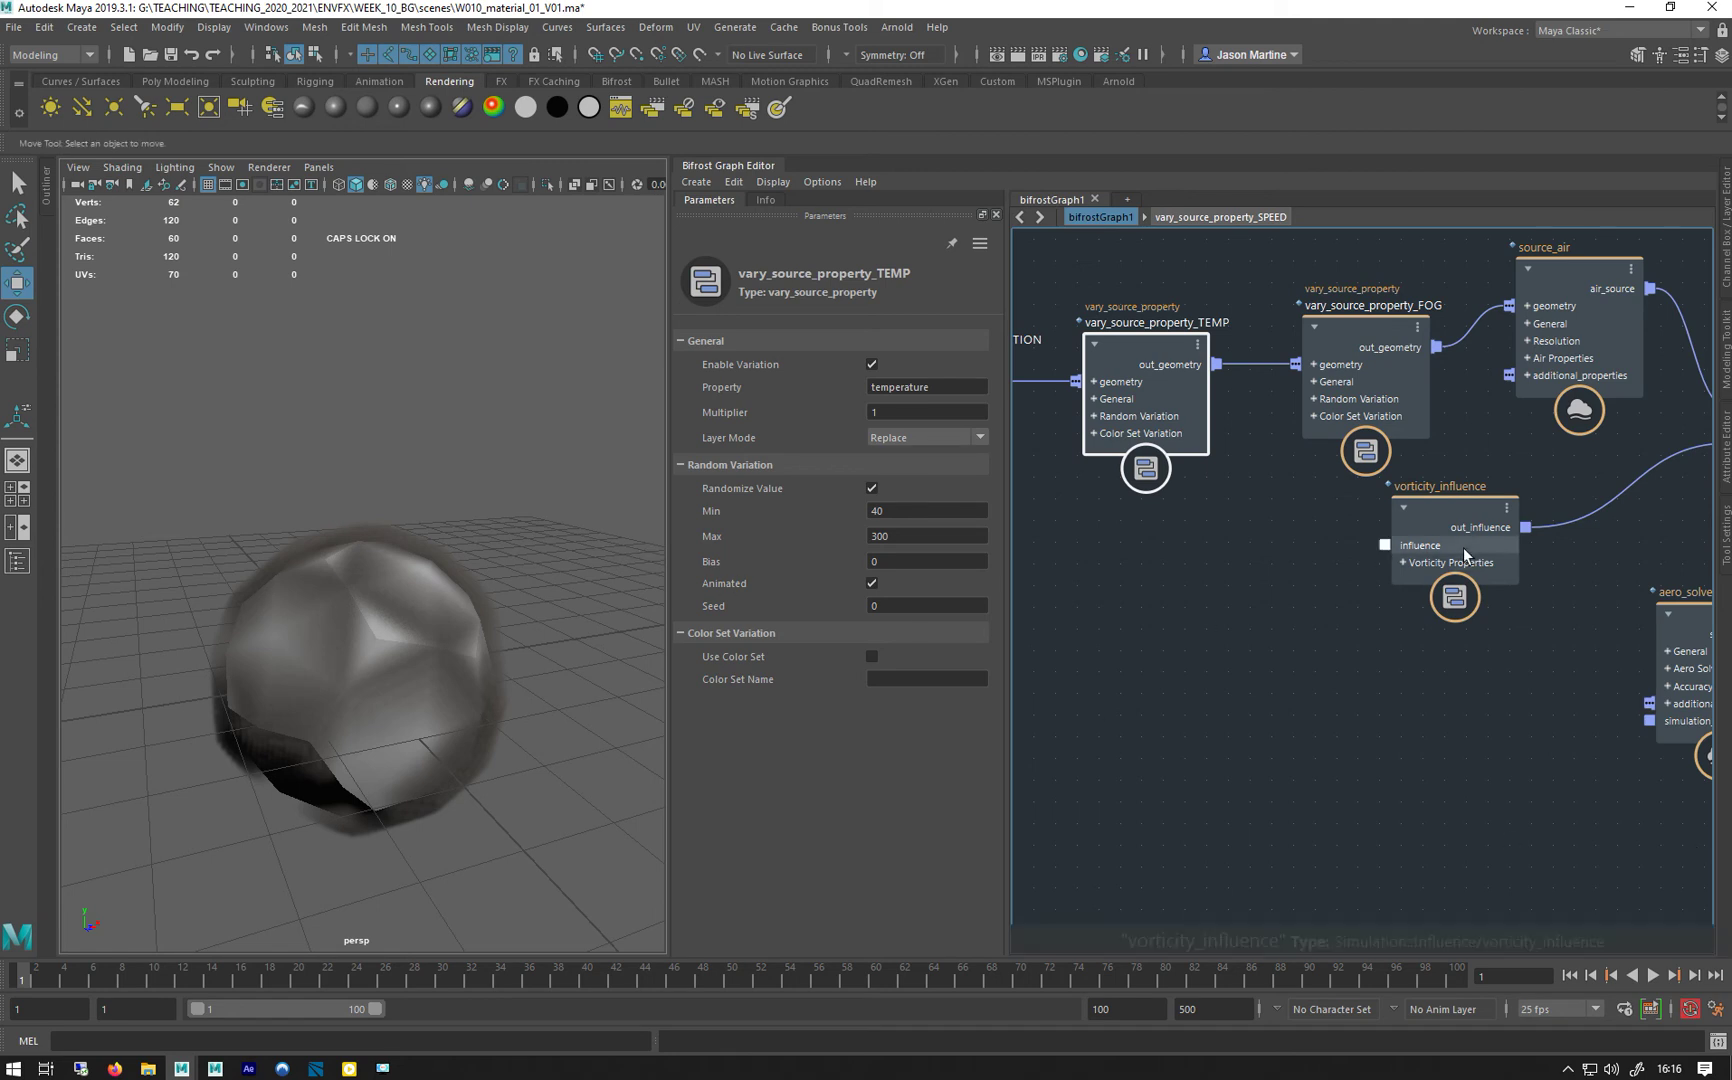
alt+middle_drag(1506, 640, 932, 661)
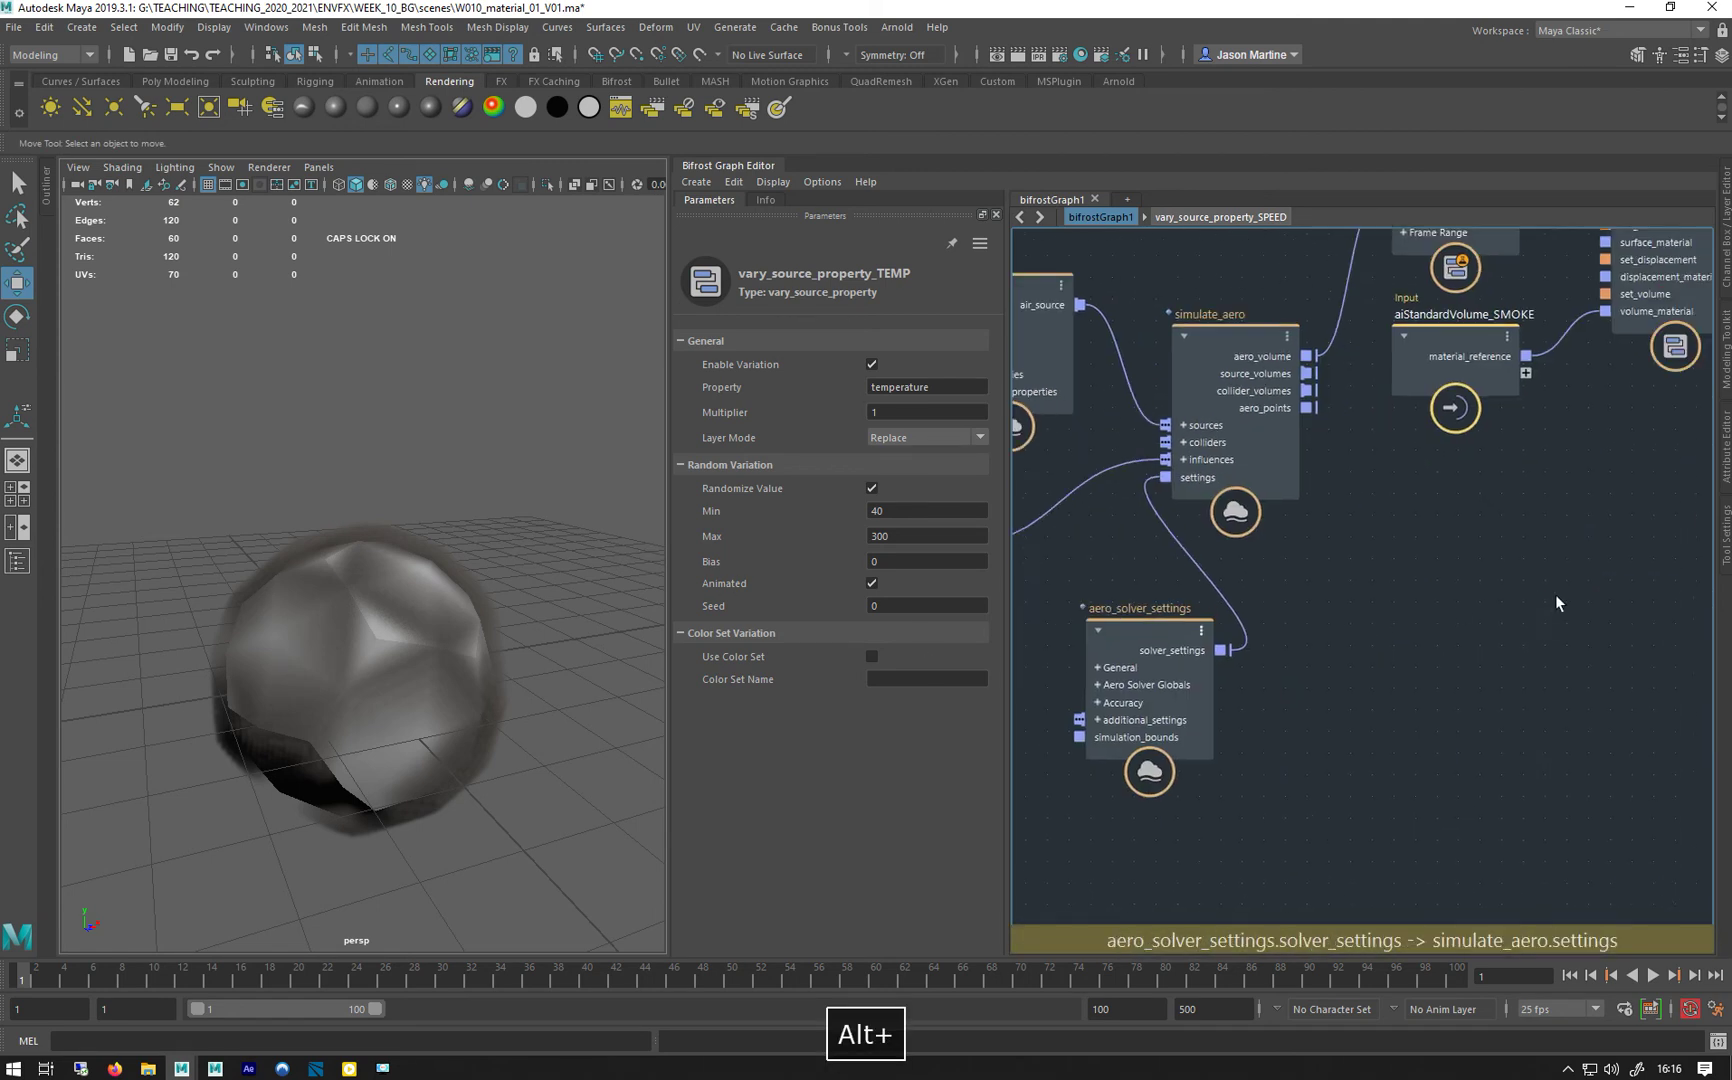
alt+middle_drag(1640, 720, 1411, 665)
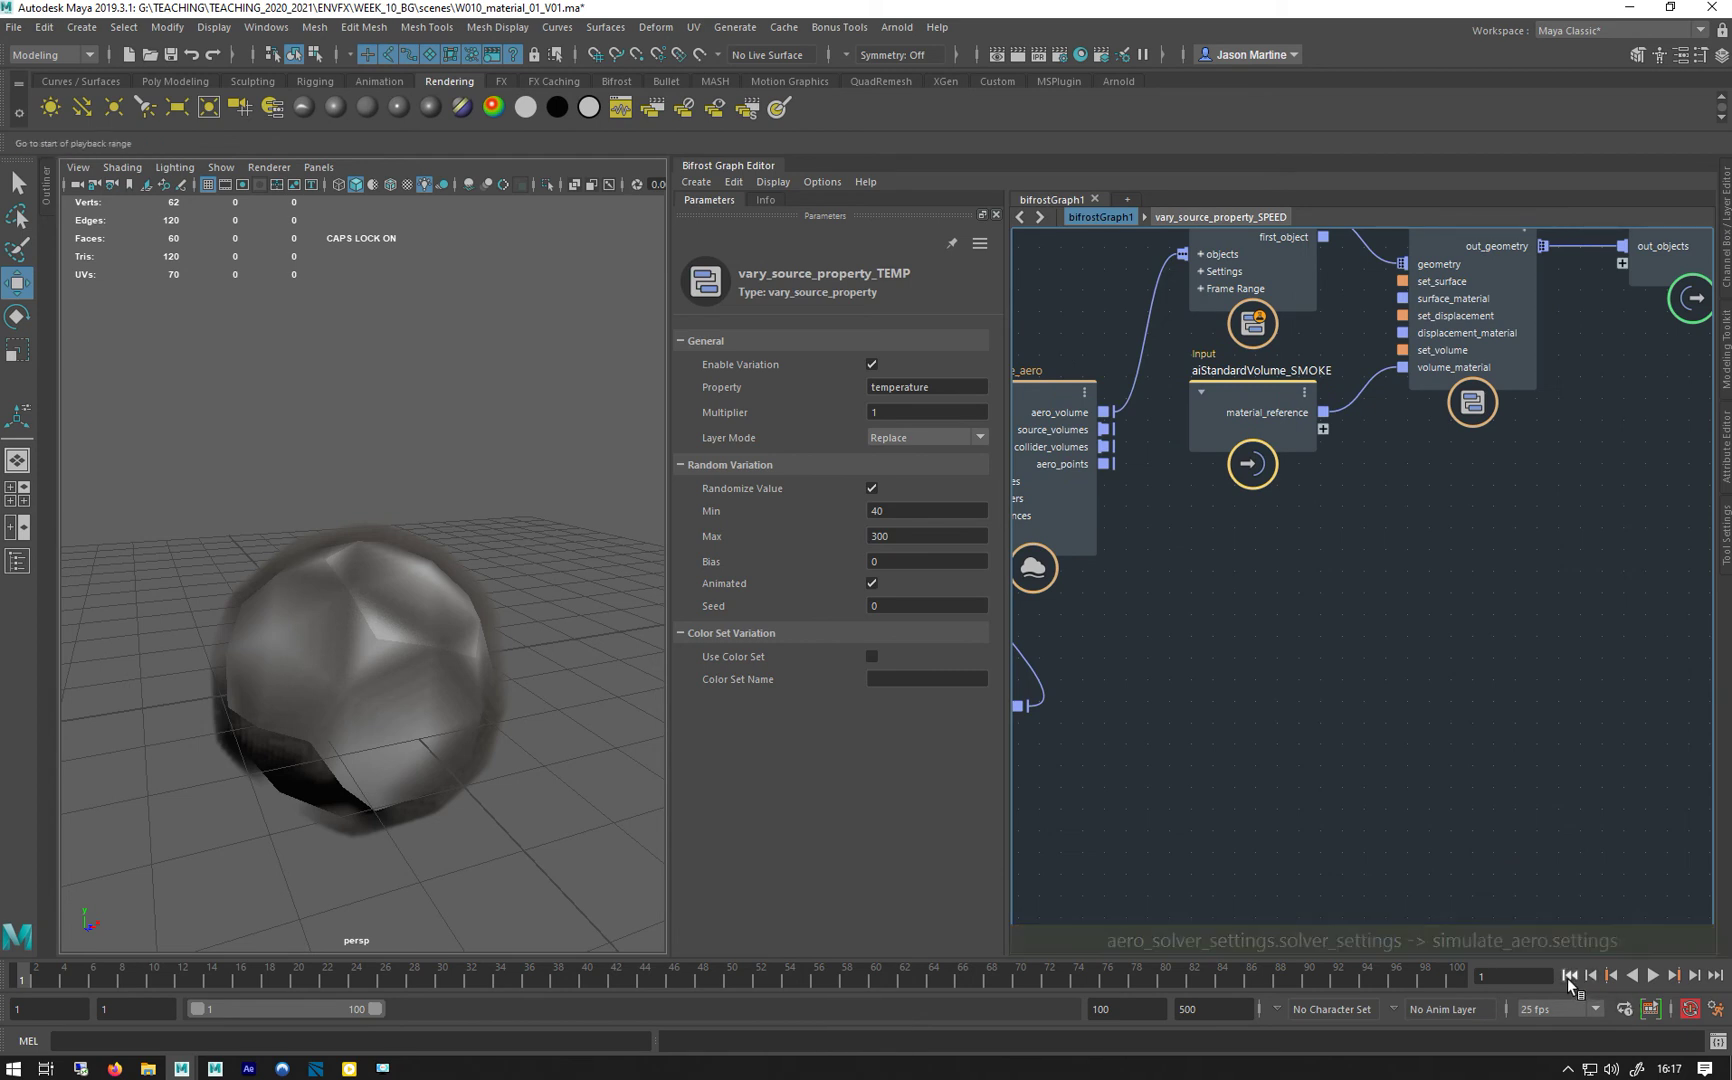
Play the simulation through to frame 100 to write the cache, and examine the smoke's detail from several angles.
click(1652, 976)
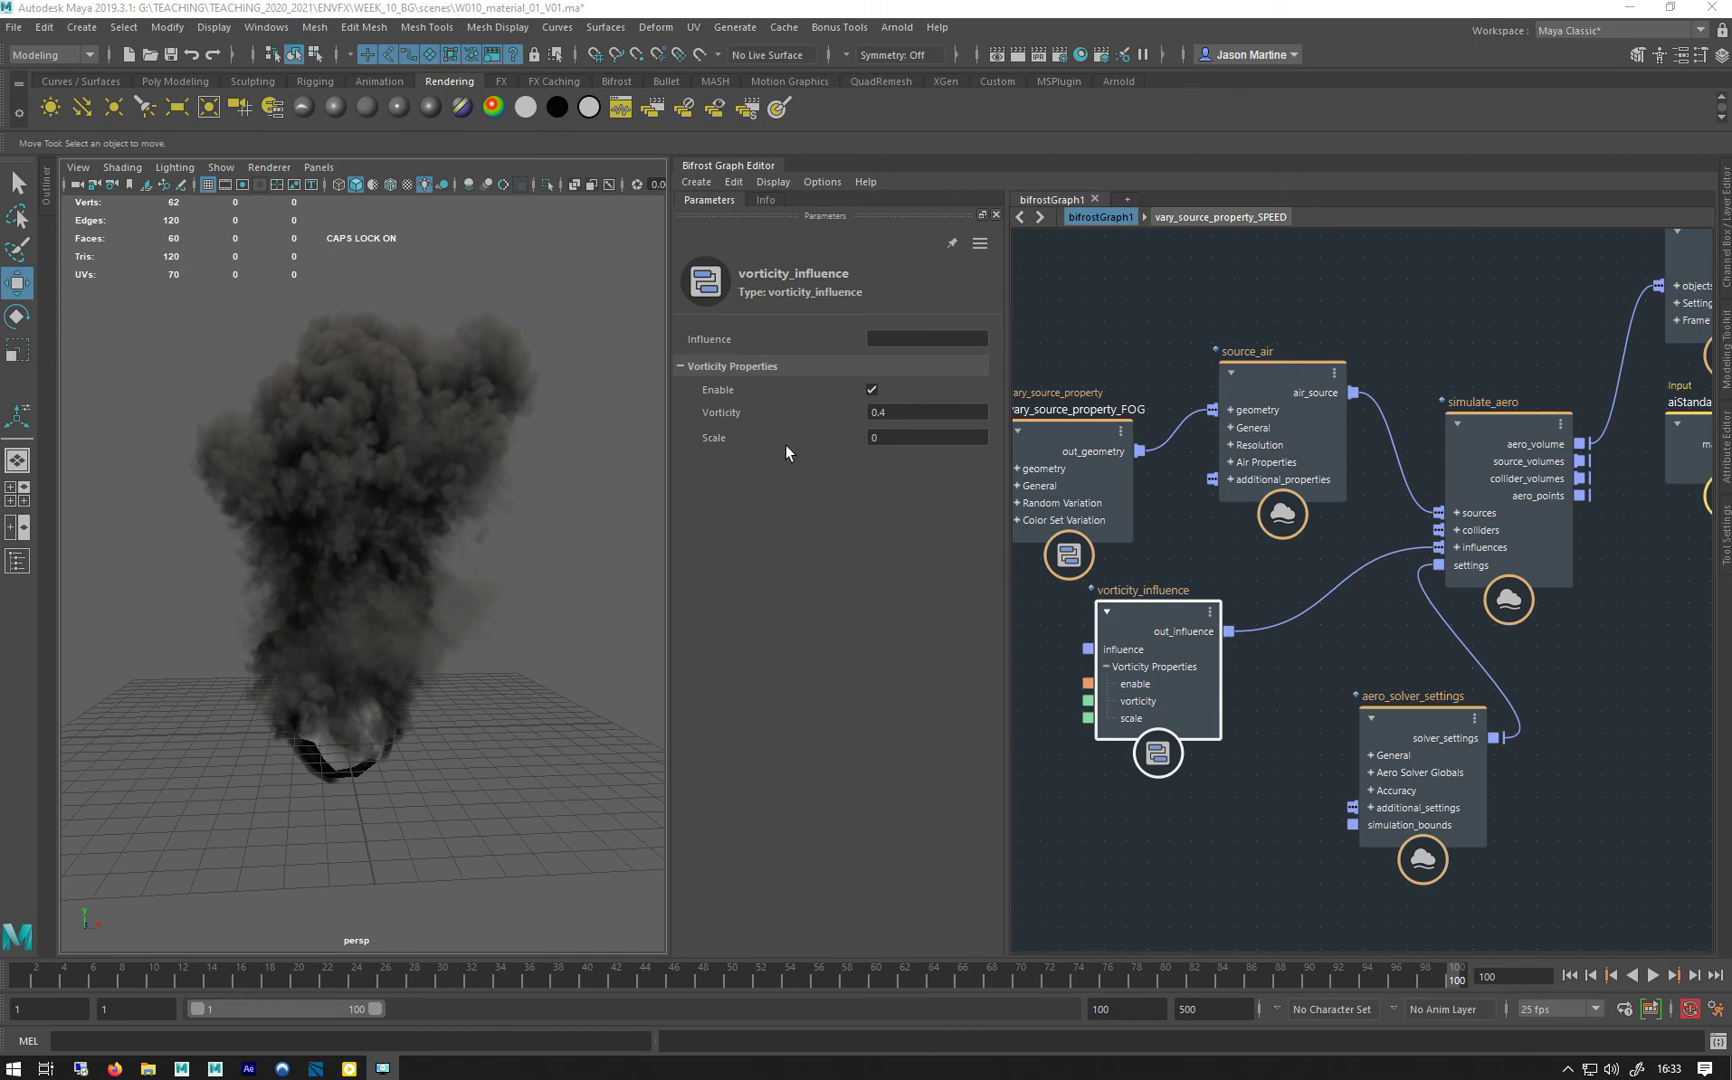
click(903, 414)
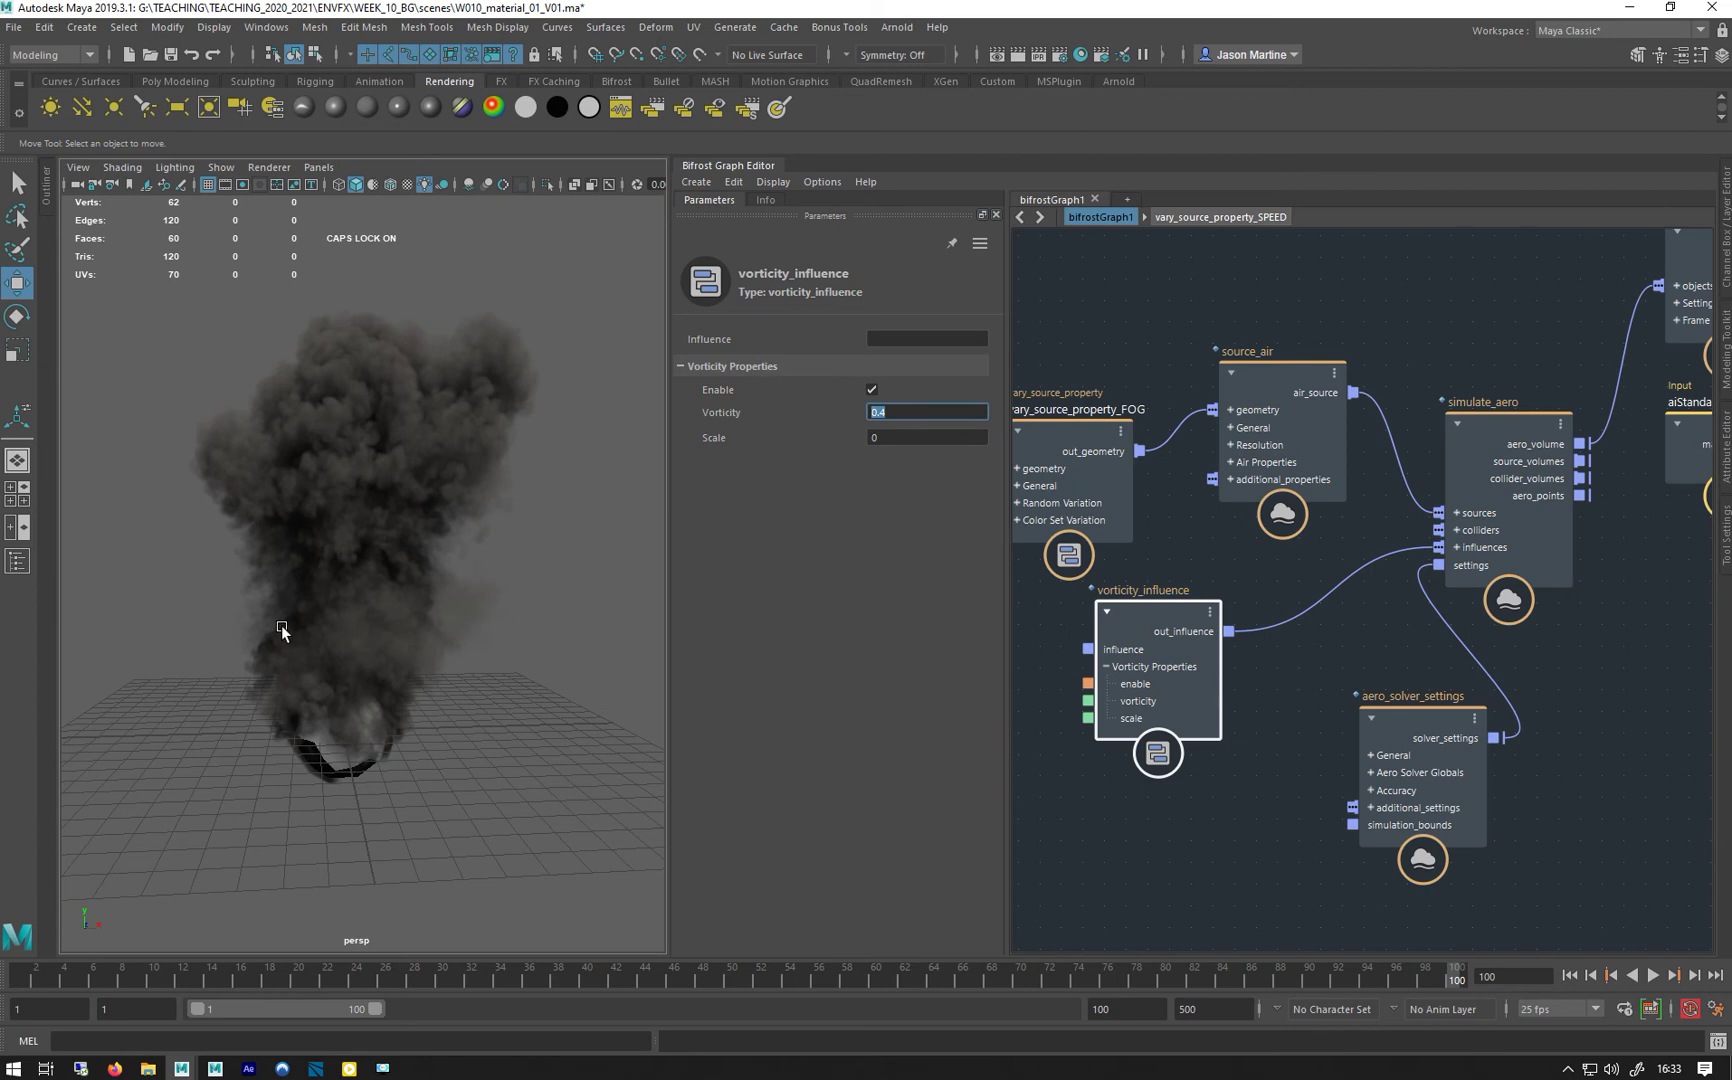
alt+drag(281, 625, 177, 570)
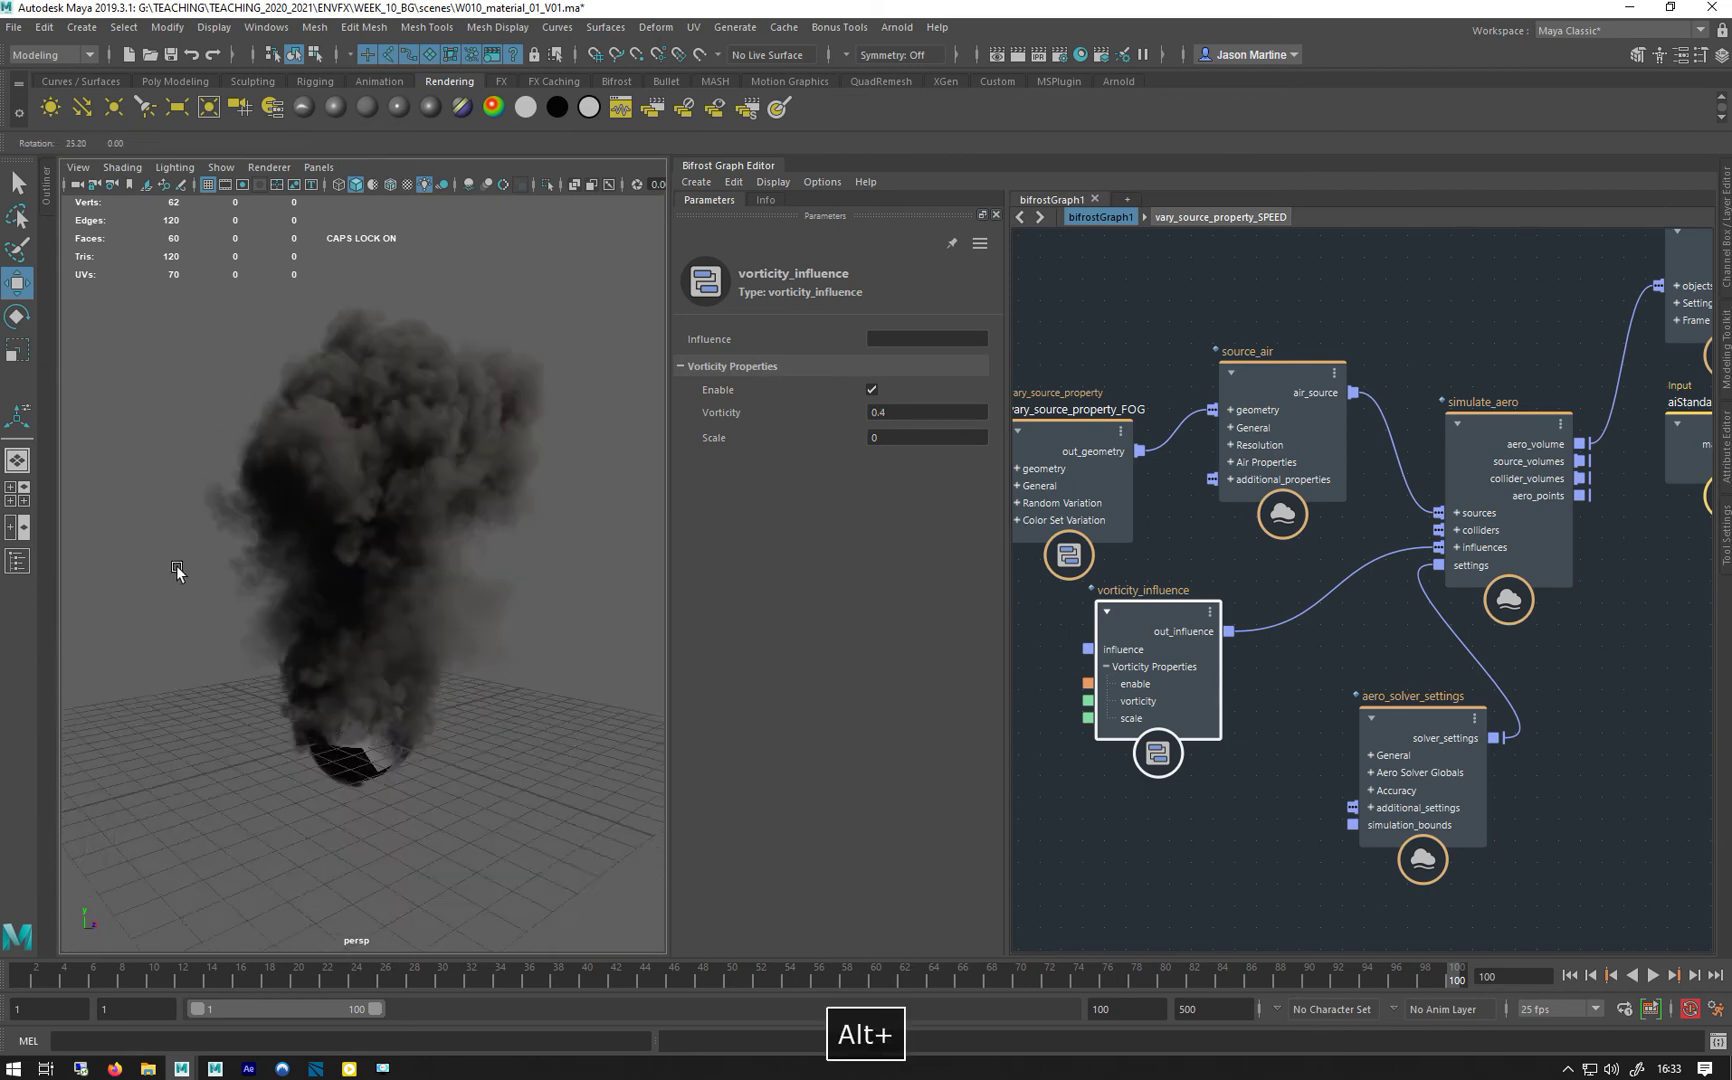
alt+right_drag(177, 570, 306, 491)
alt+drag(304, 708, 342, 687)
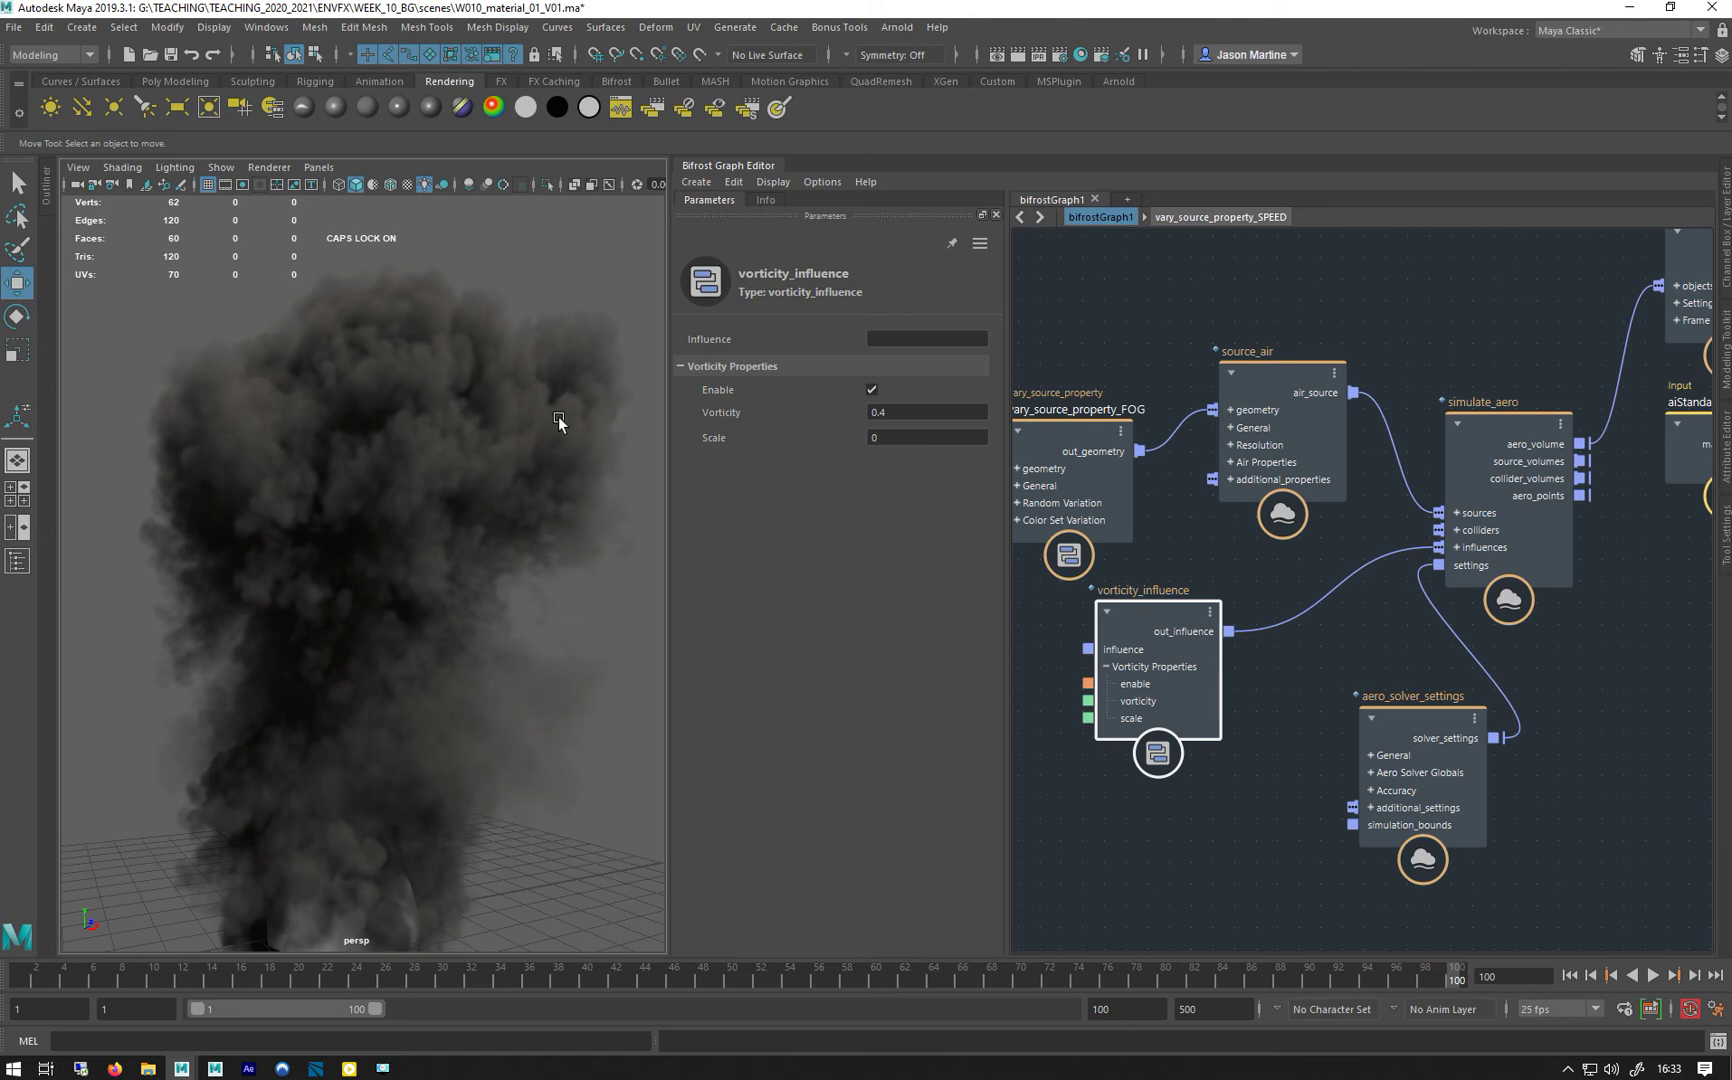
alt+drag(313, 598, 246, 802)
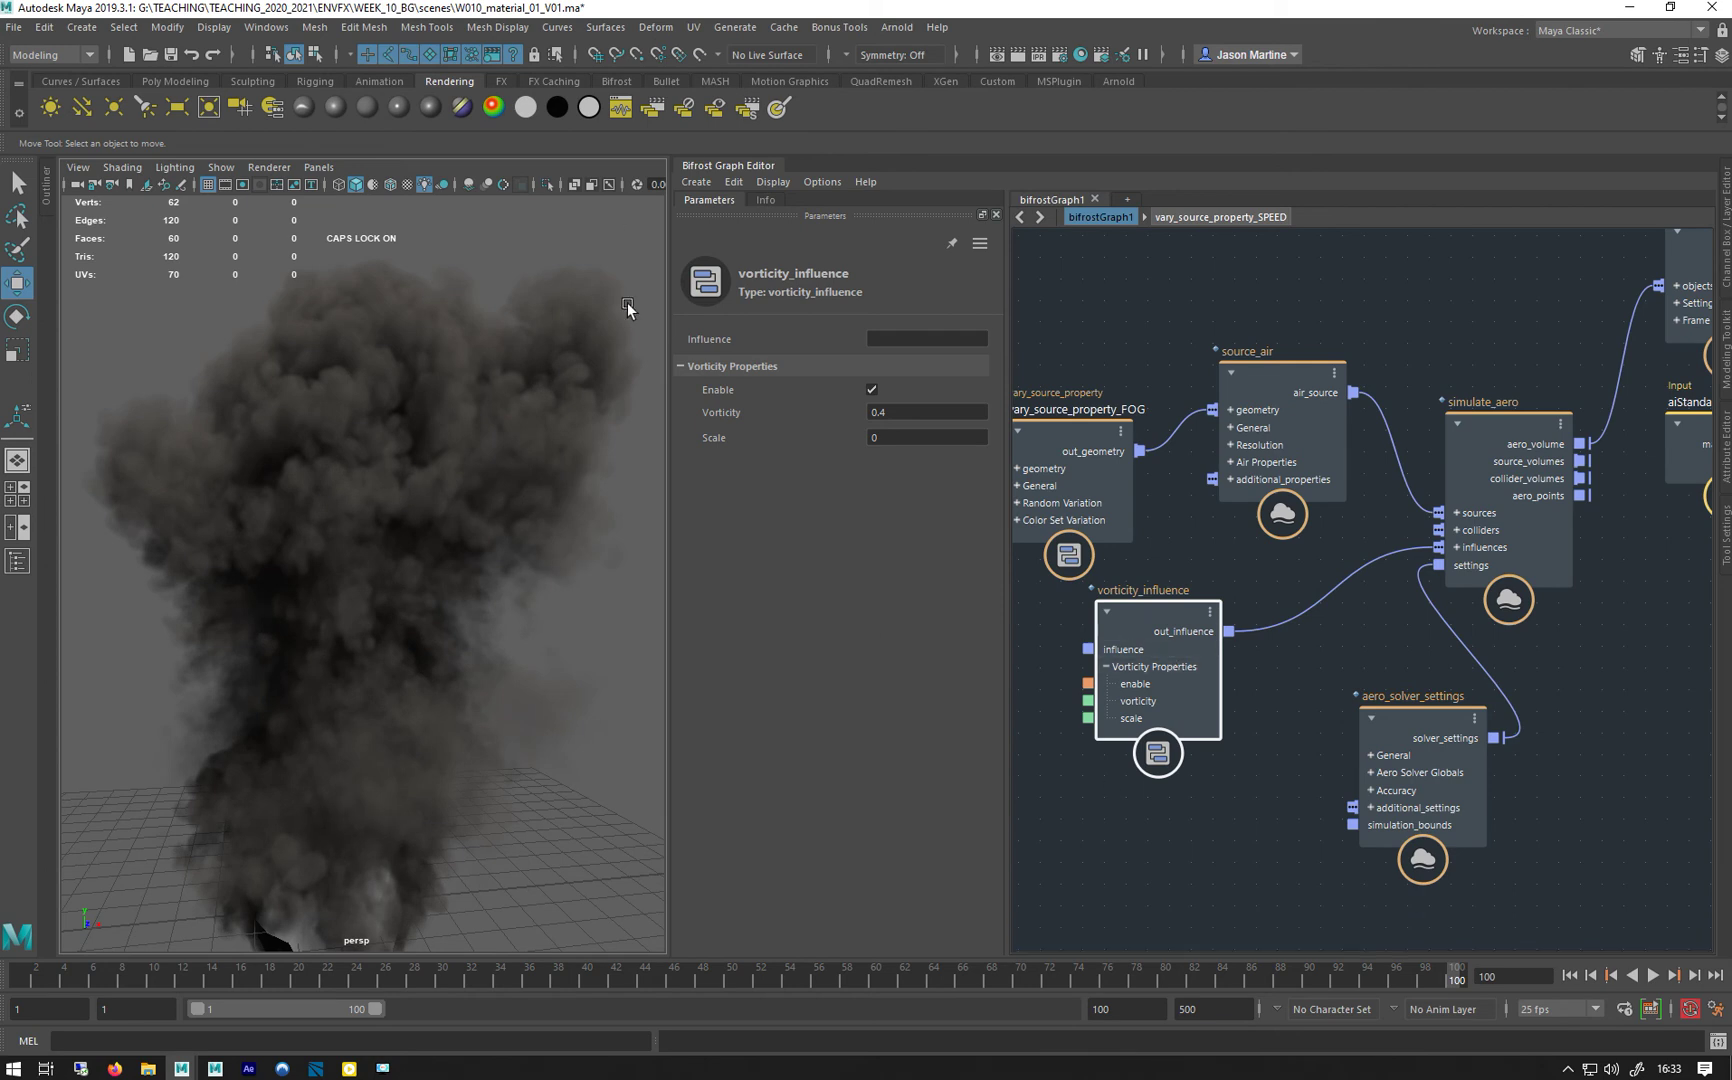
mouse_move(218, 585)
alt+mouse_down()
mouse_move(211, 555)
mouse_move(327, 566)
mouse_move(245, 595)
alt+mouse_up()
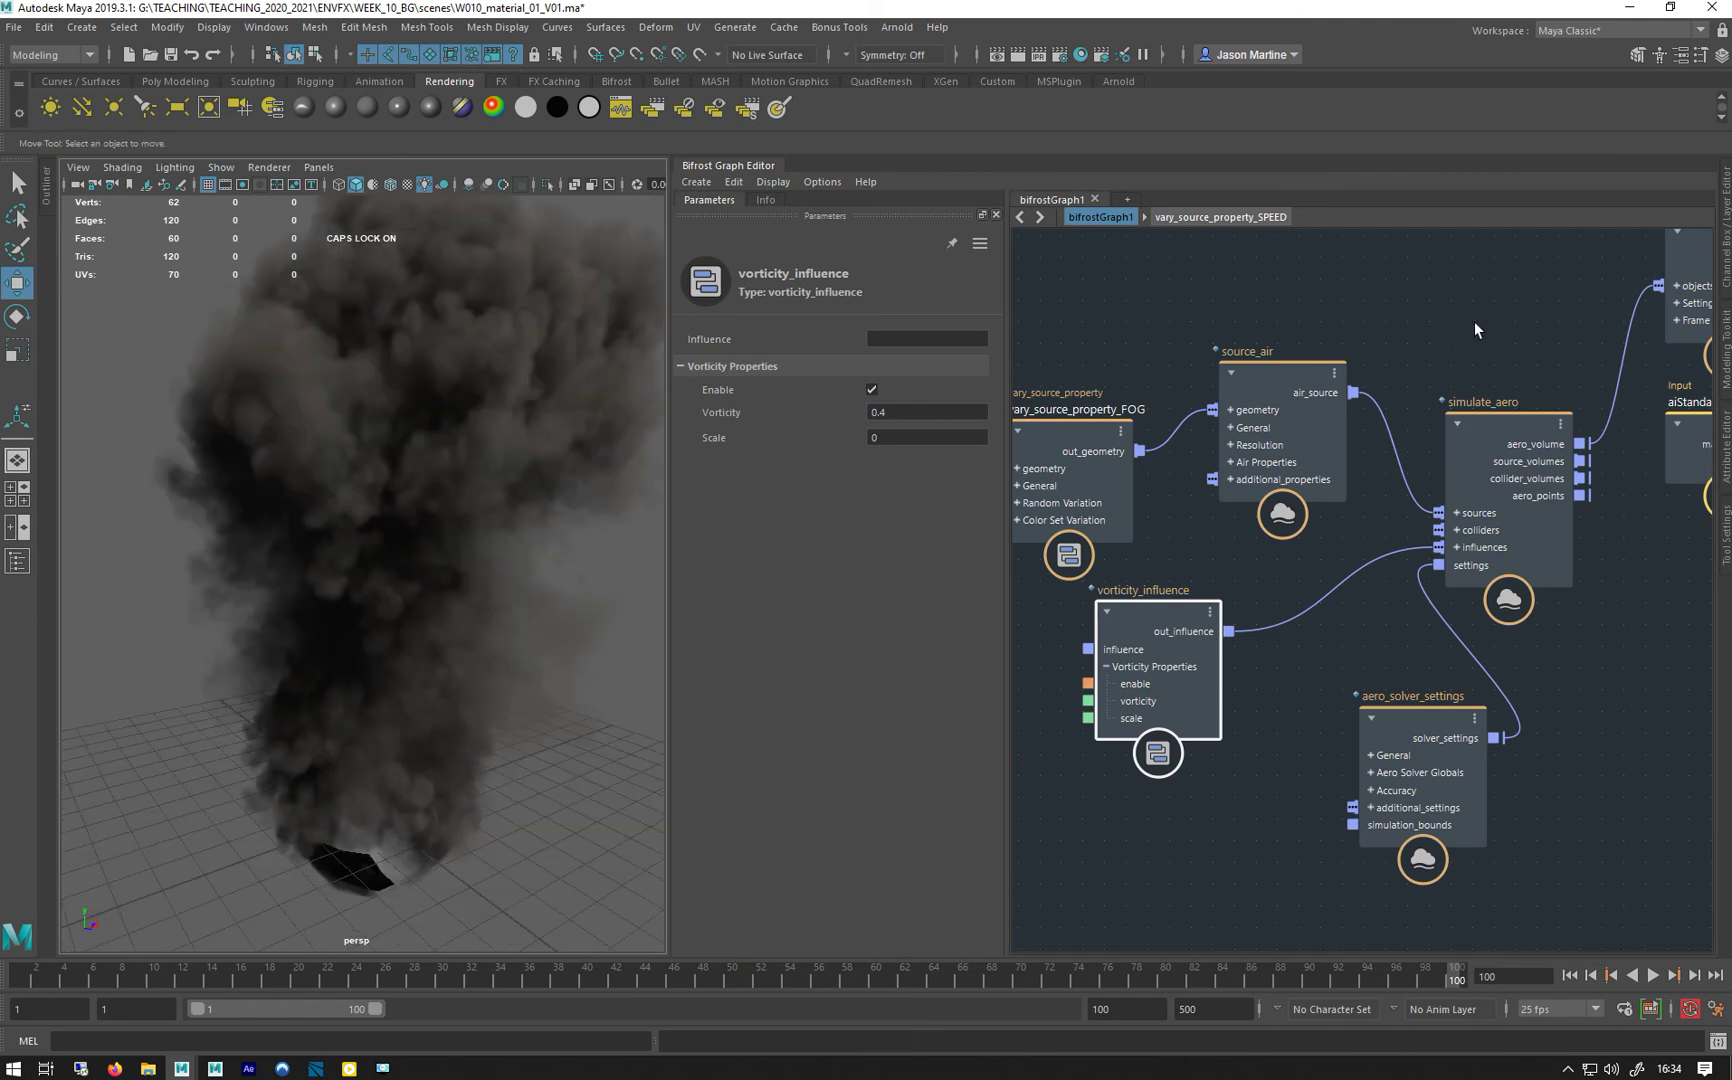
Set the file_cache node's mode to Read Mode.
alt+middle_drag(1469, 317, 1164, 421)
click(1468, 395)
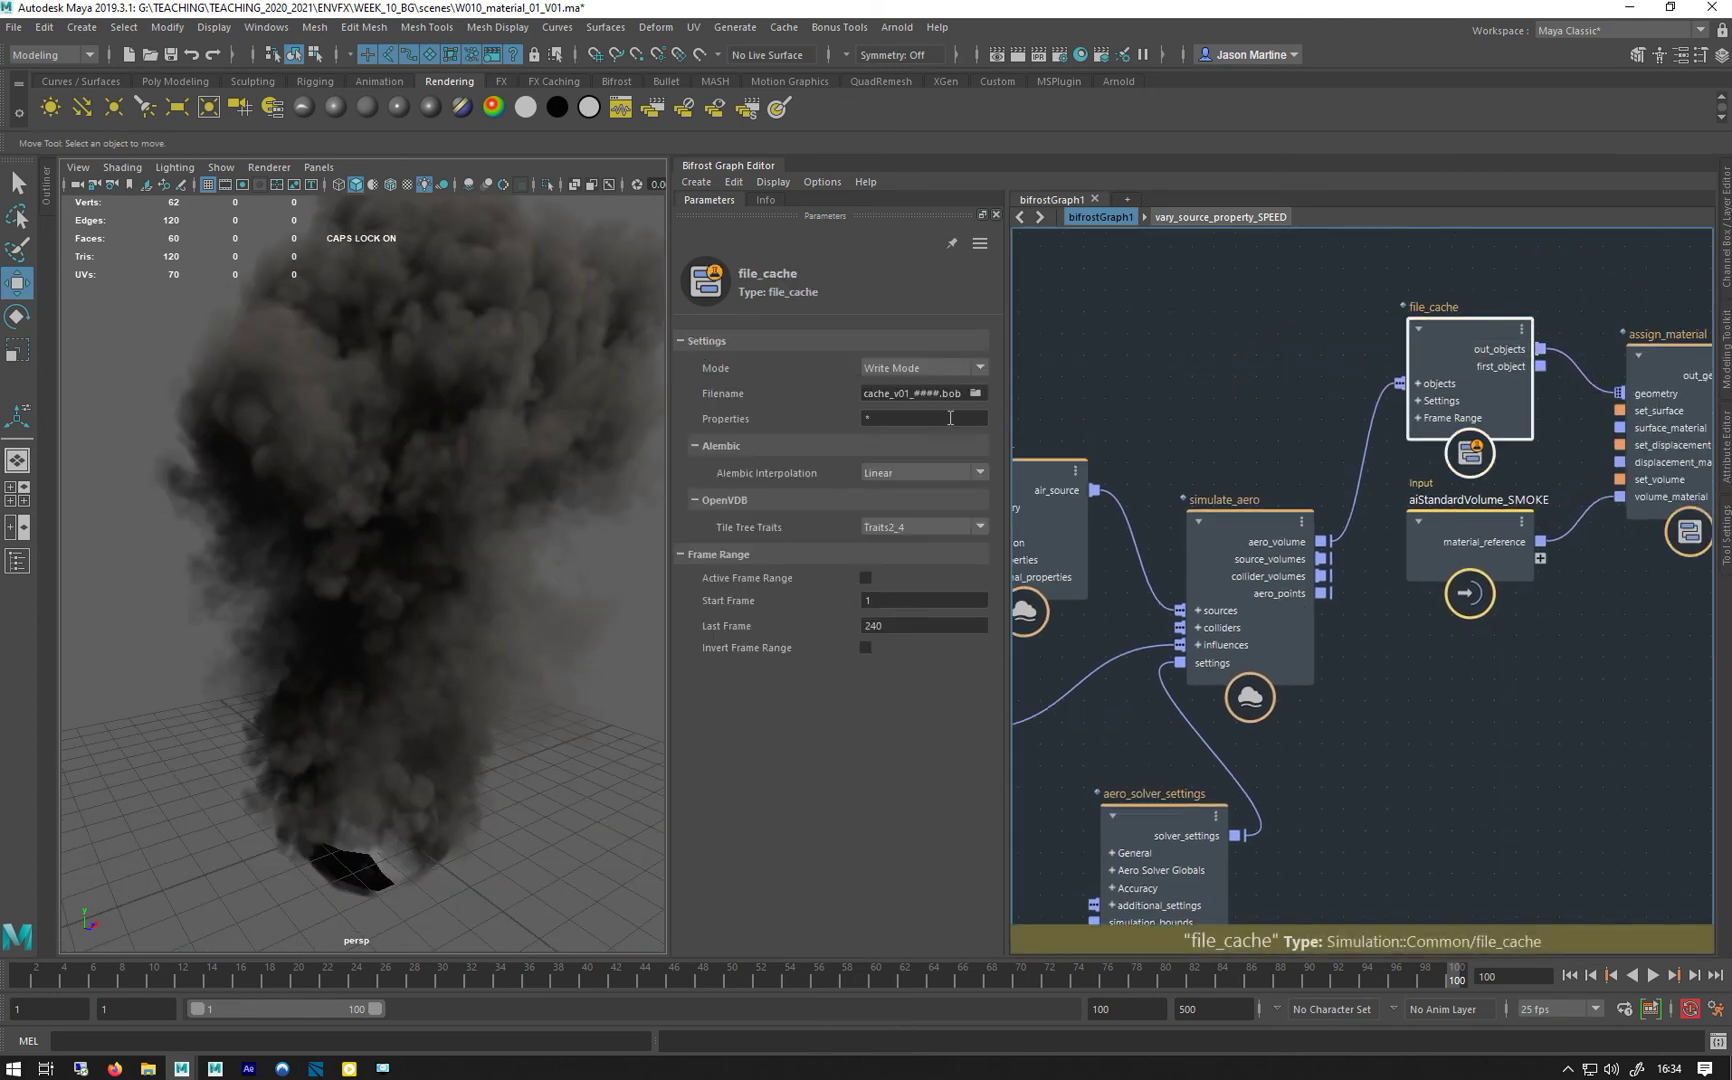
click(893, 369)
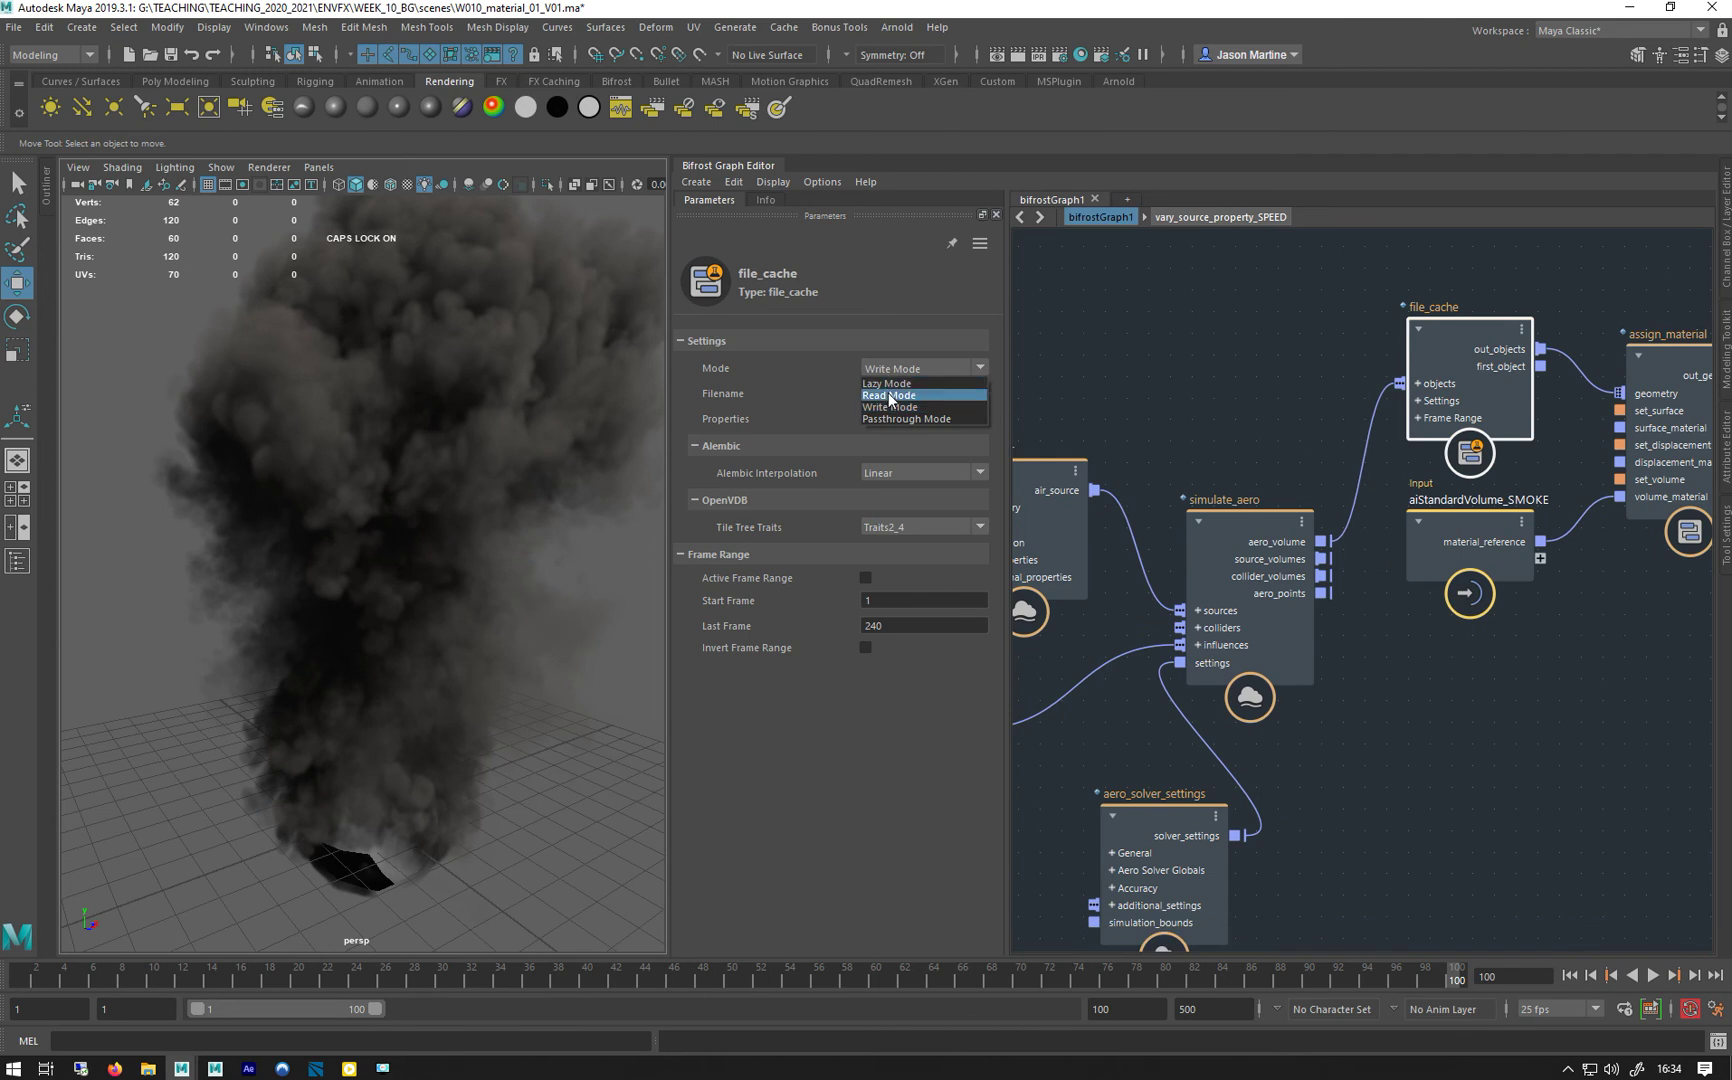
click(888, 395)
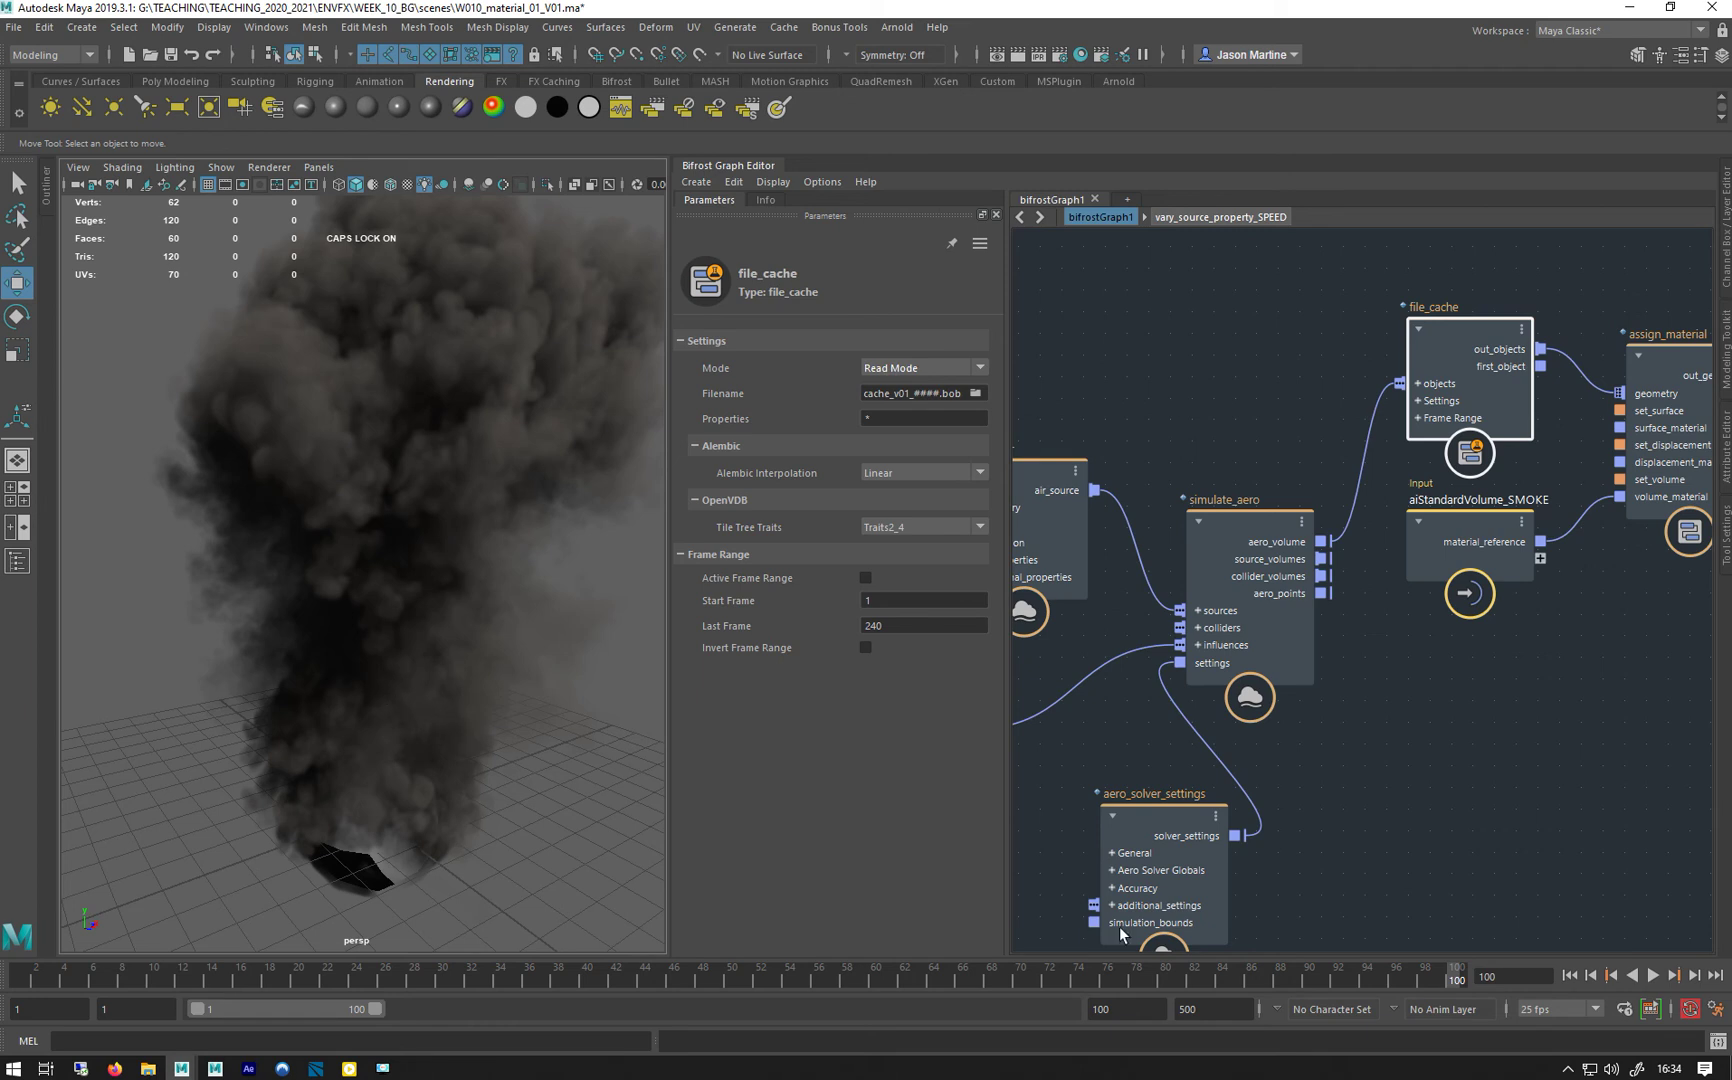
Frame the whole smoke plume in the perspective view and rewind the timeline to frame 1.
key(alt)
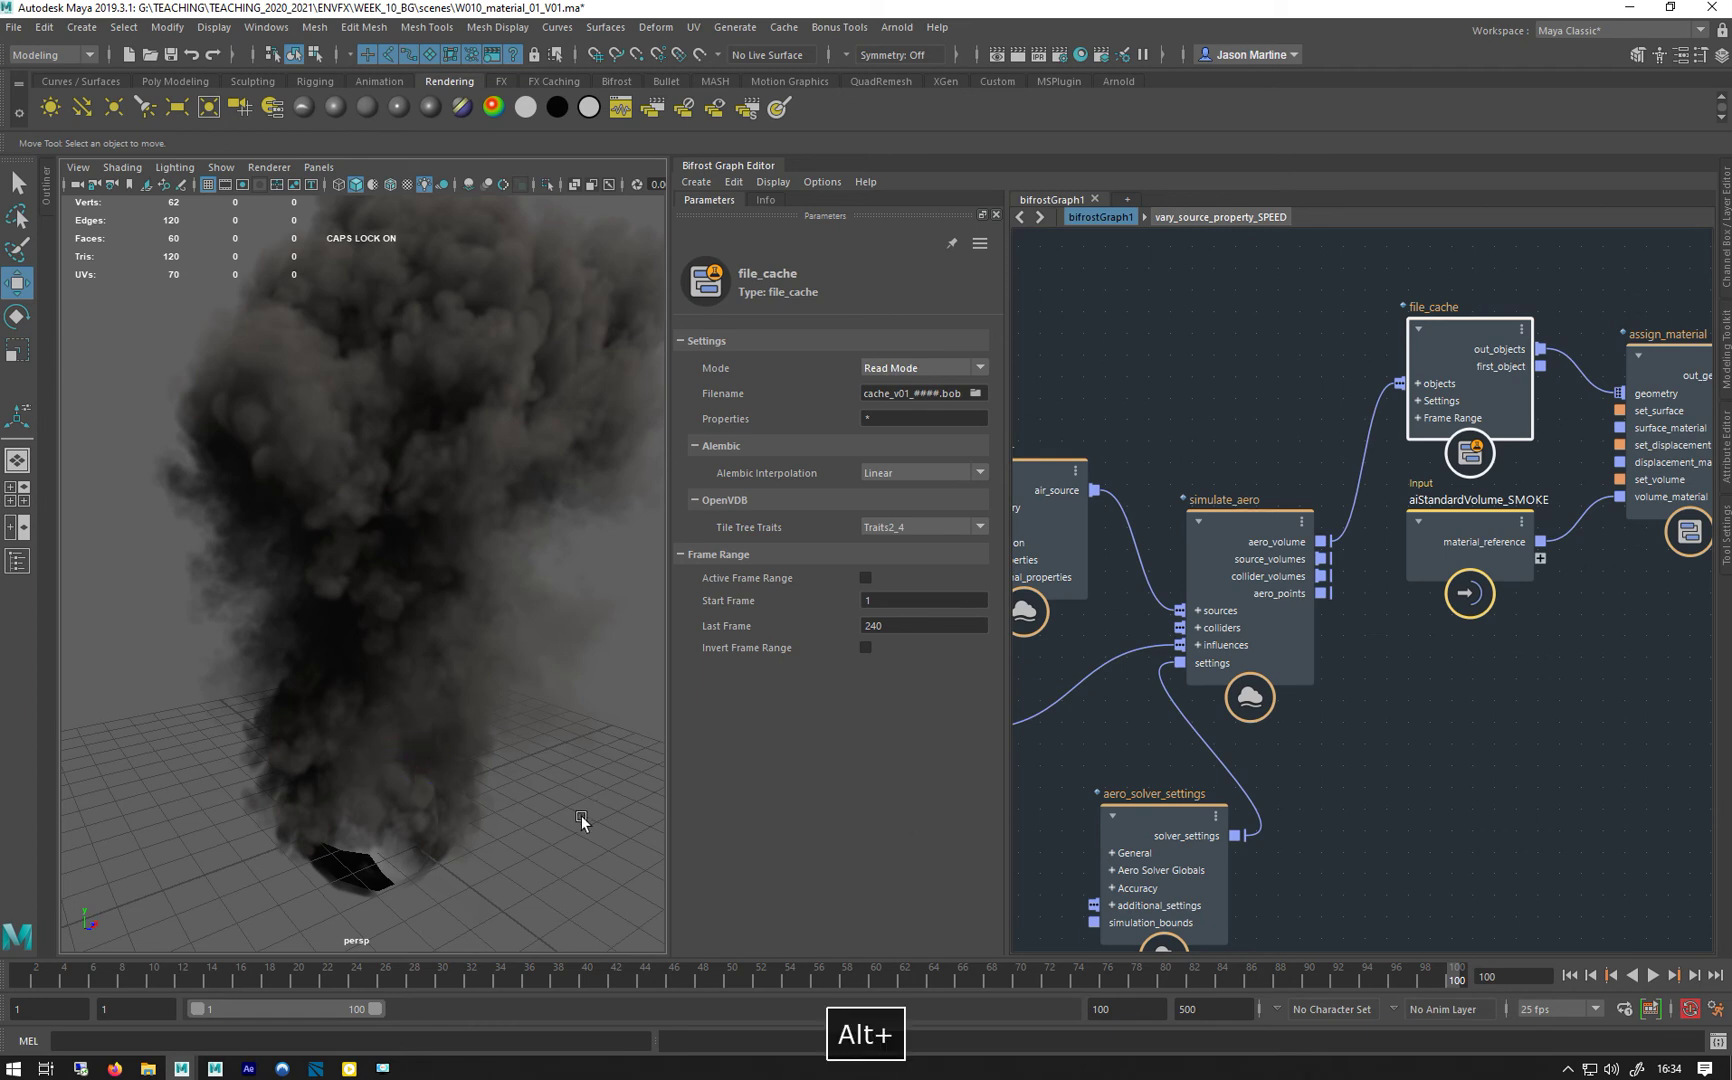
alt+drag(580, 815, 686, 434)
alt+drag(360, 665, 363, 752)
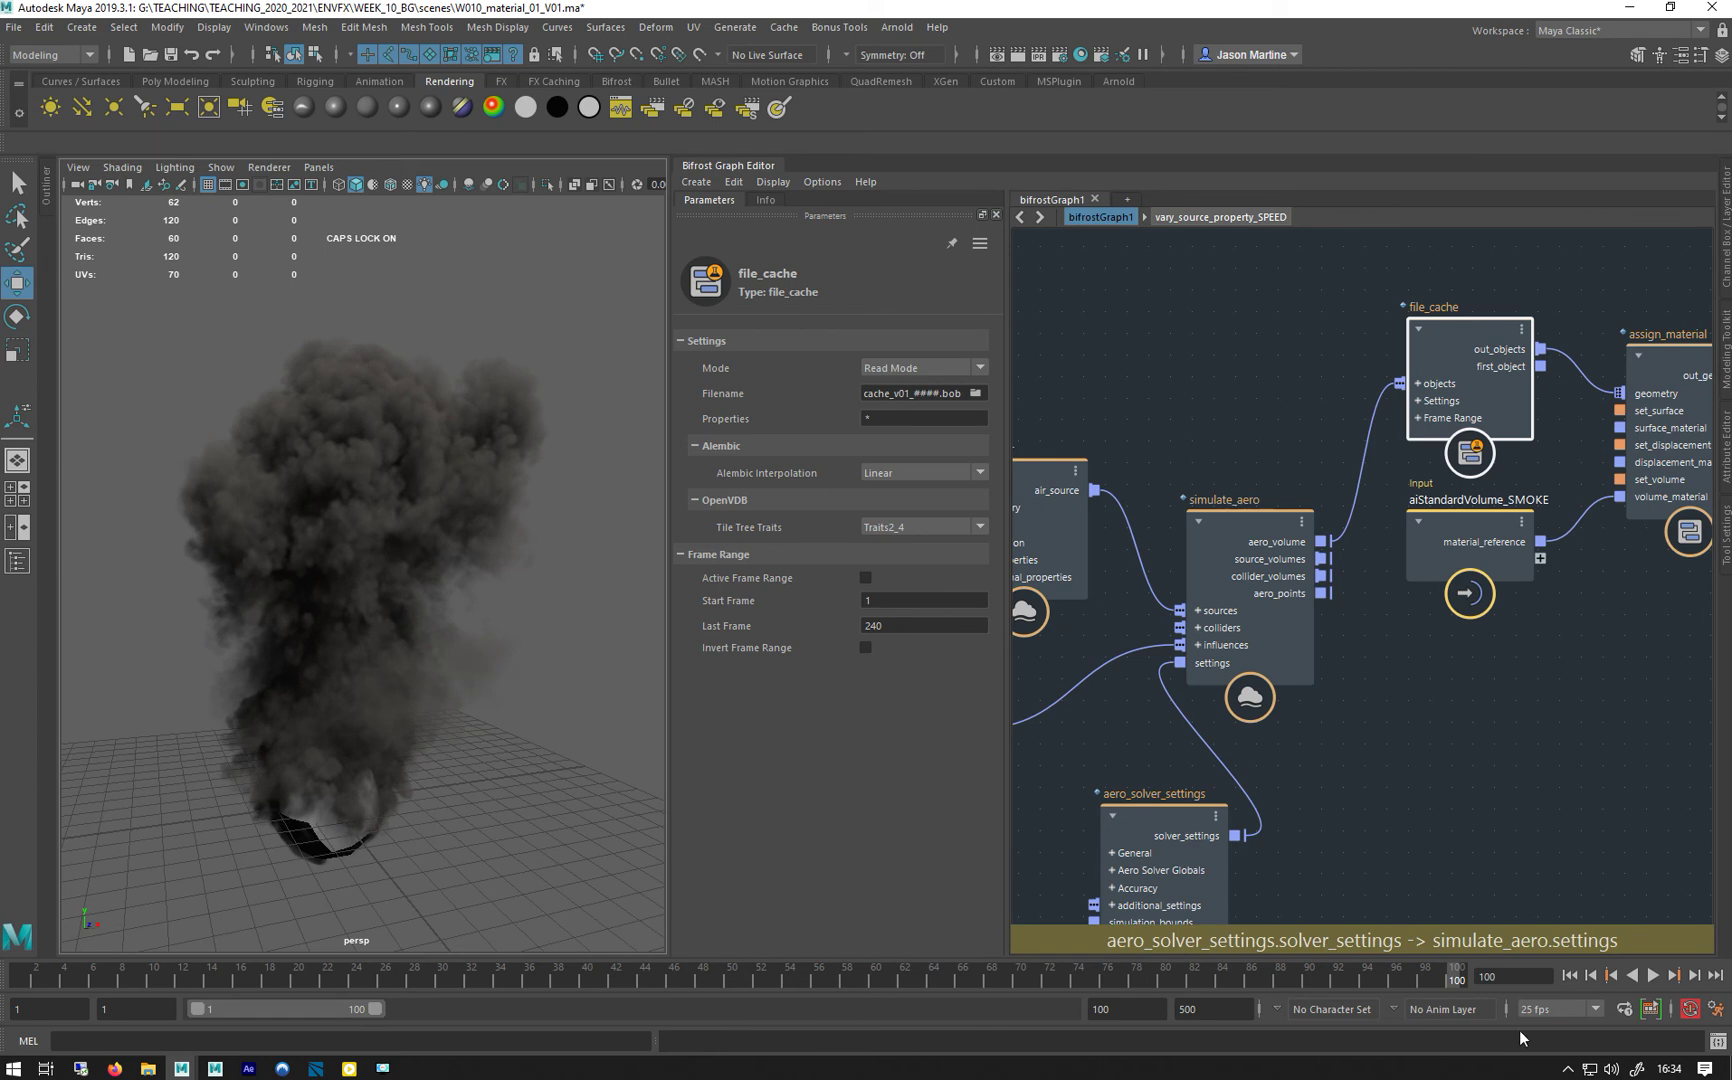
click(1569, 976)
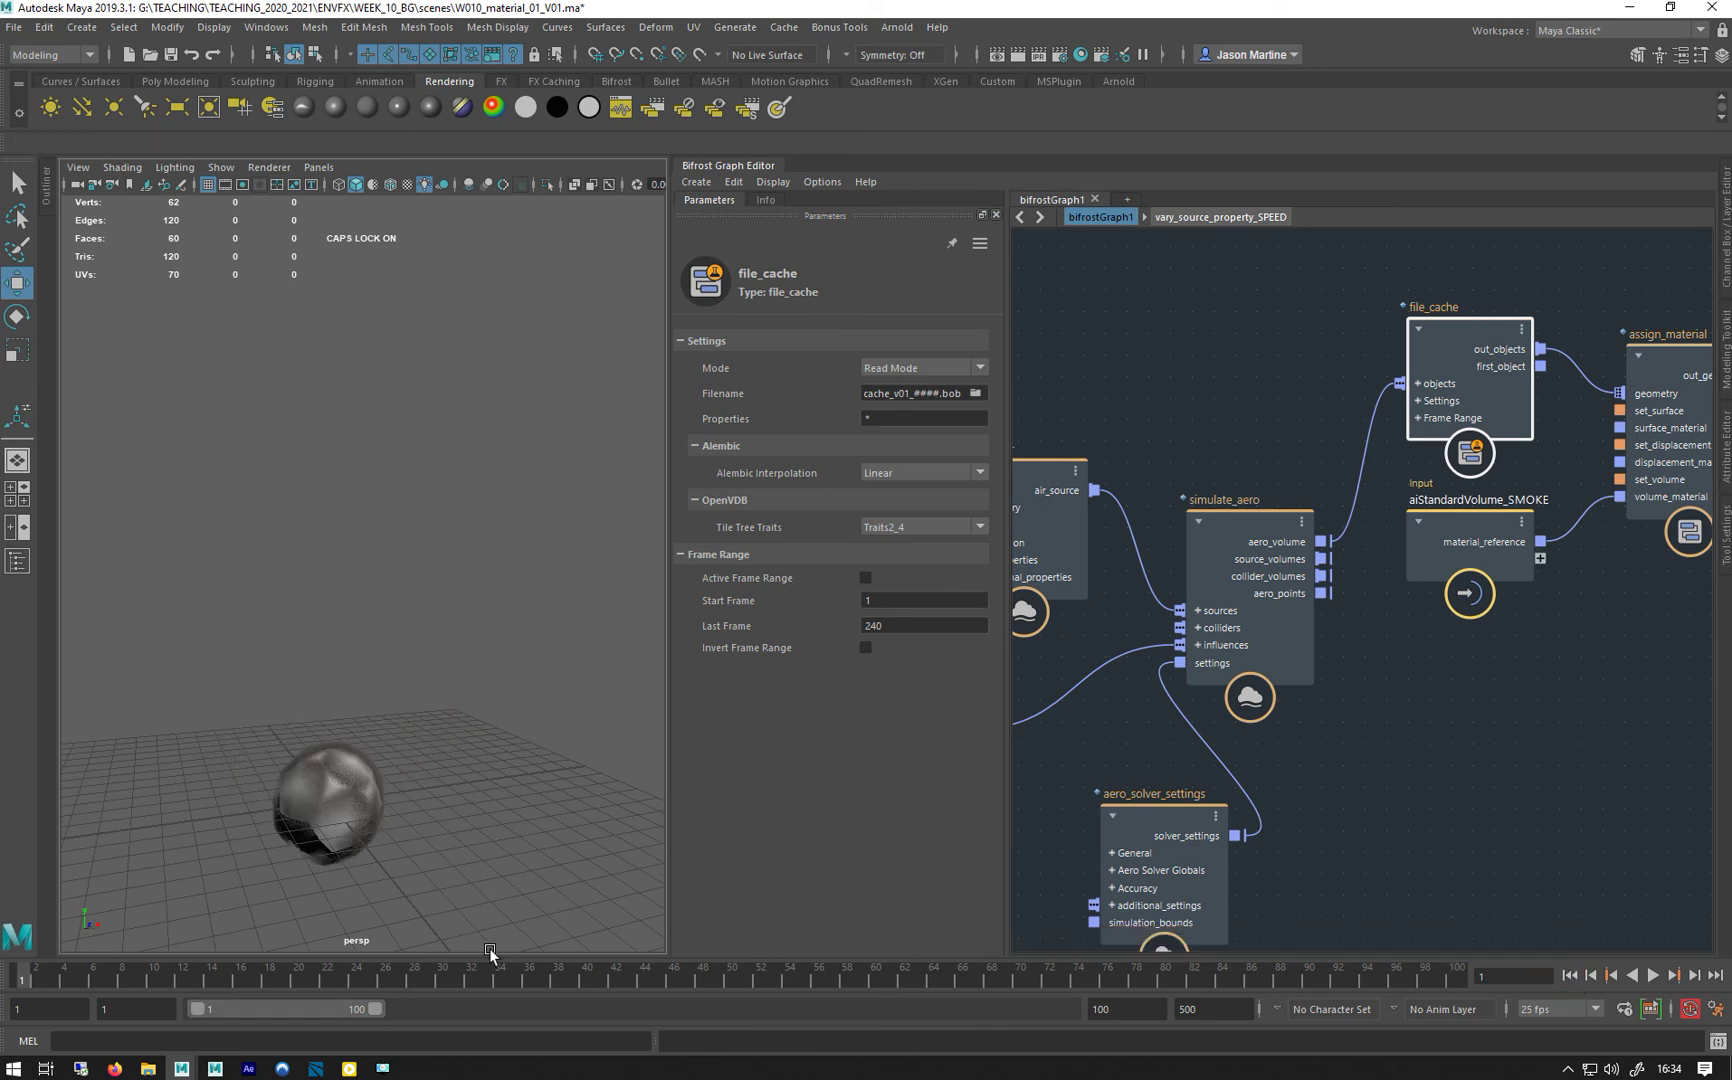
right_click(372, 977)
click(431, 964)
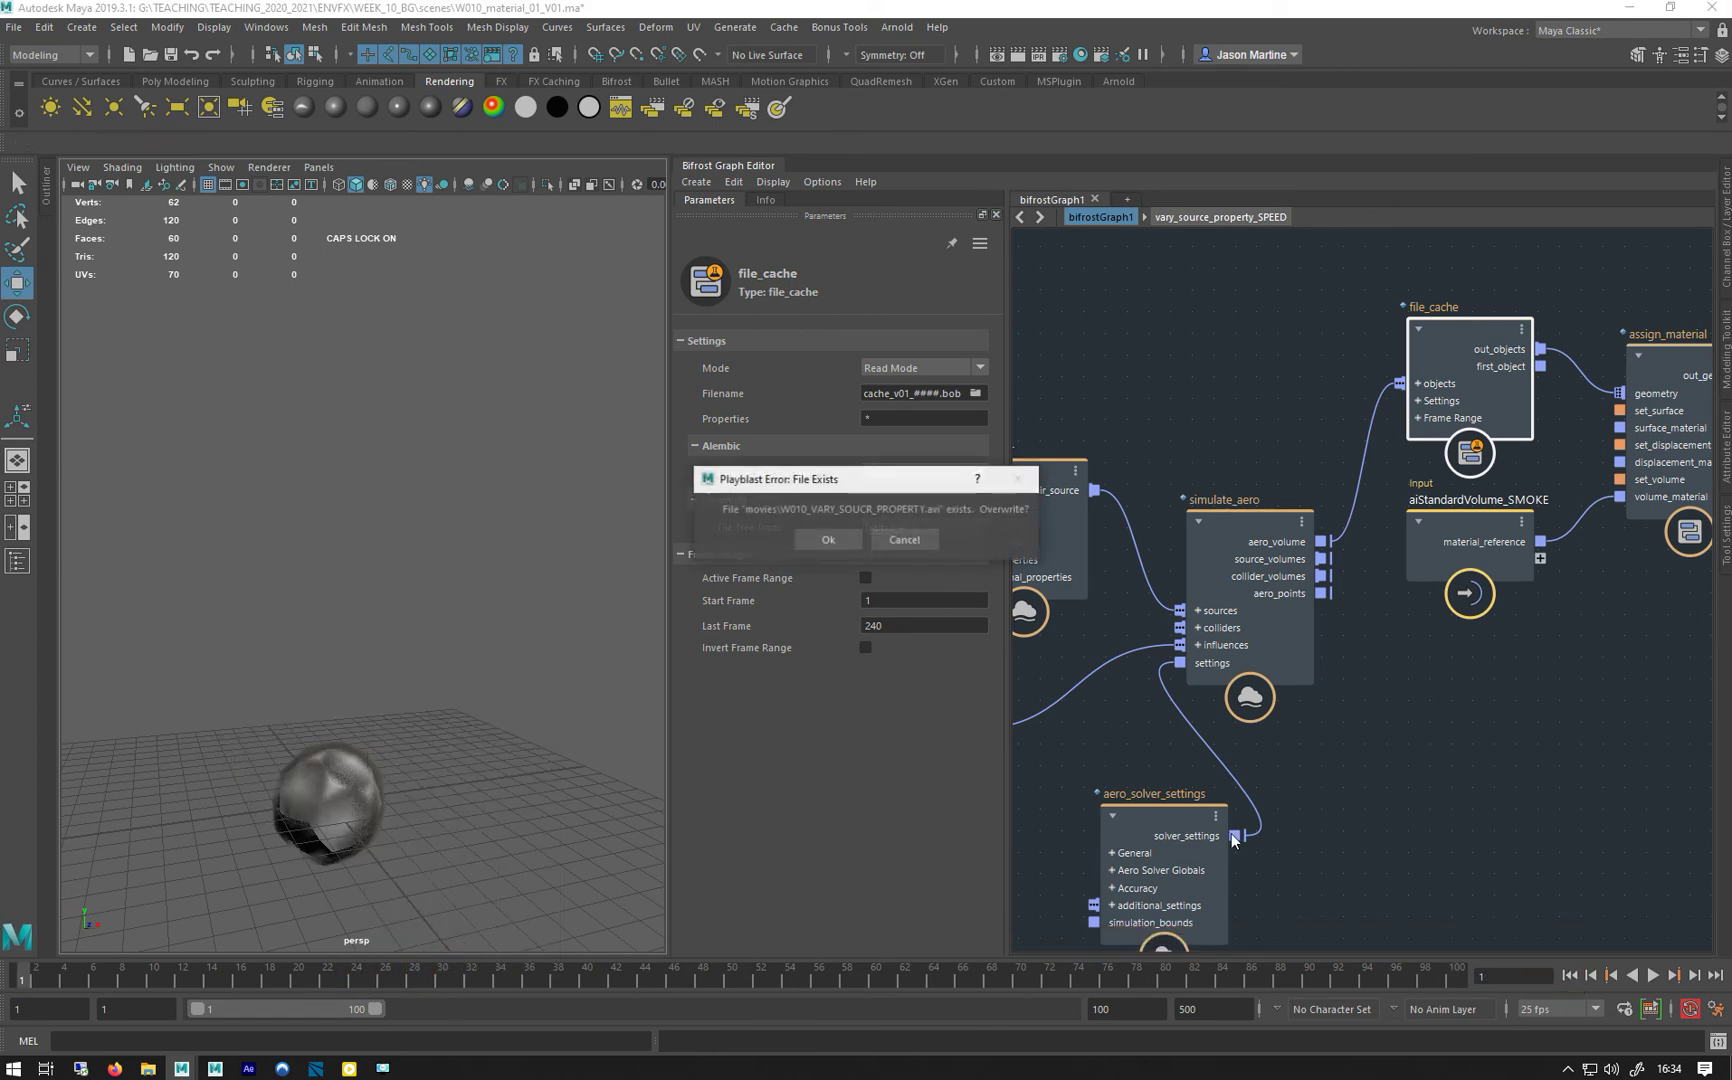
click(897, 544)
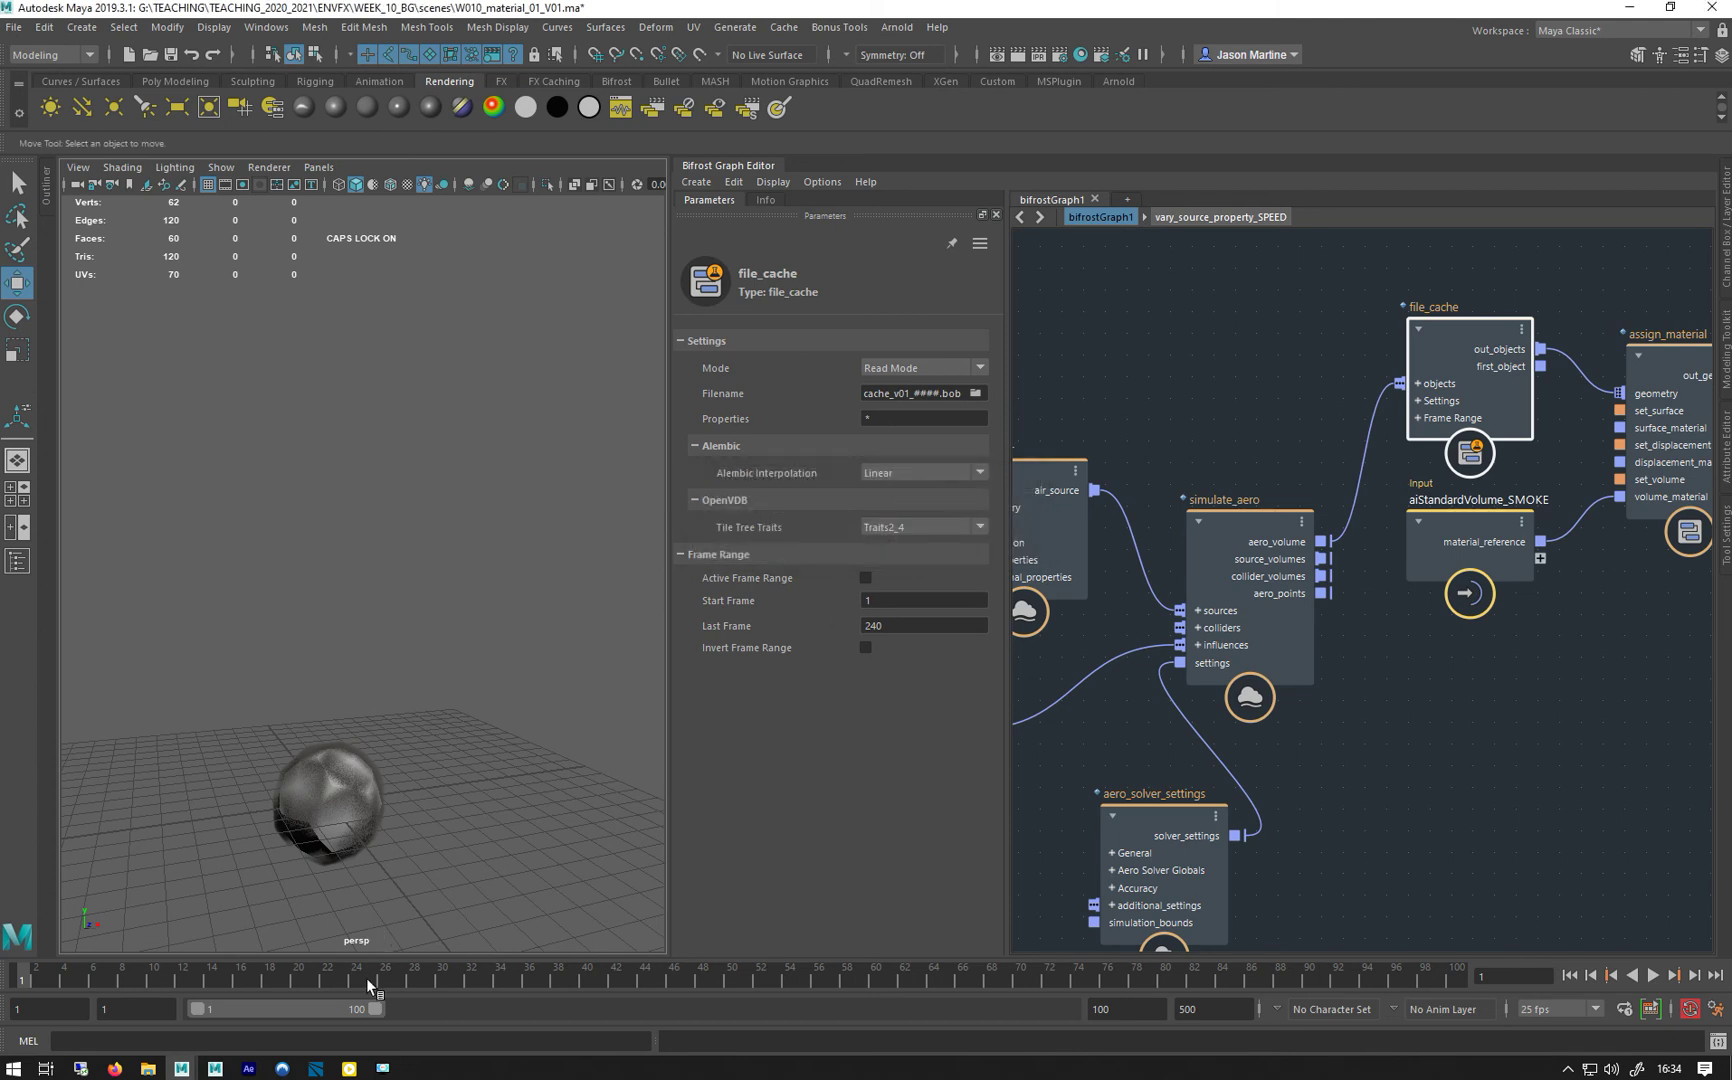
Playblast the cached smoke to an AVI movie file named W010_VARY_VORTICITY.
right_click(365, 978)
click(548, 970)
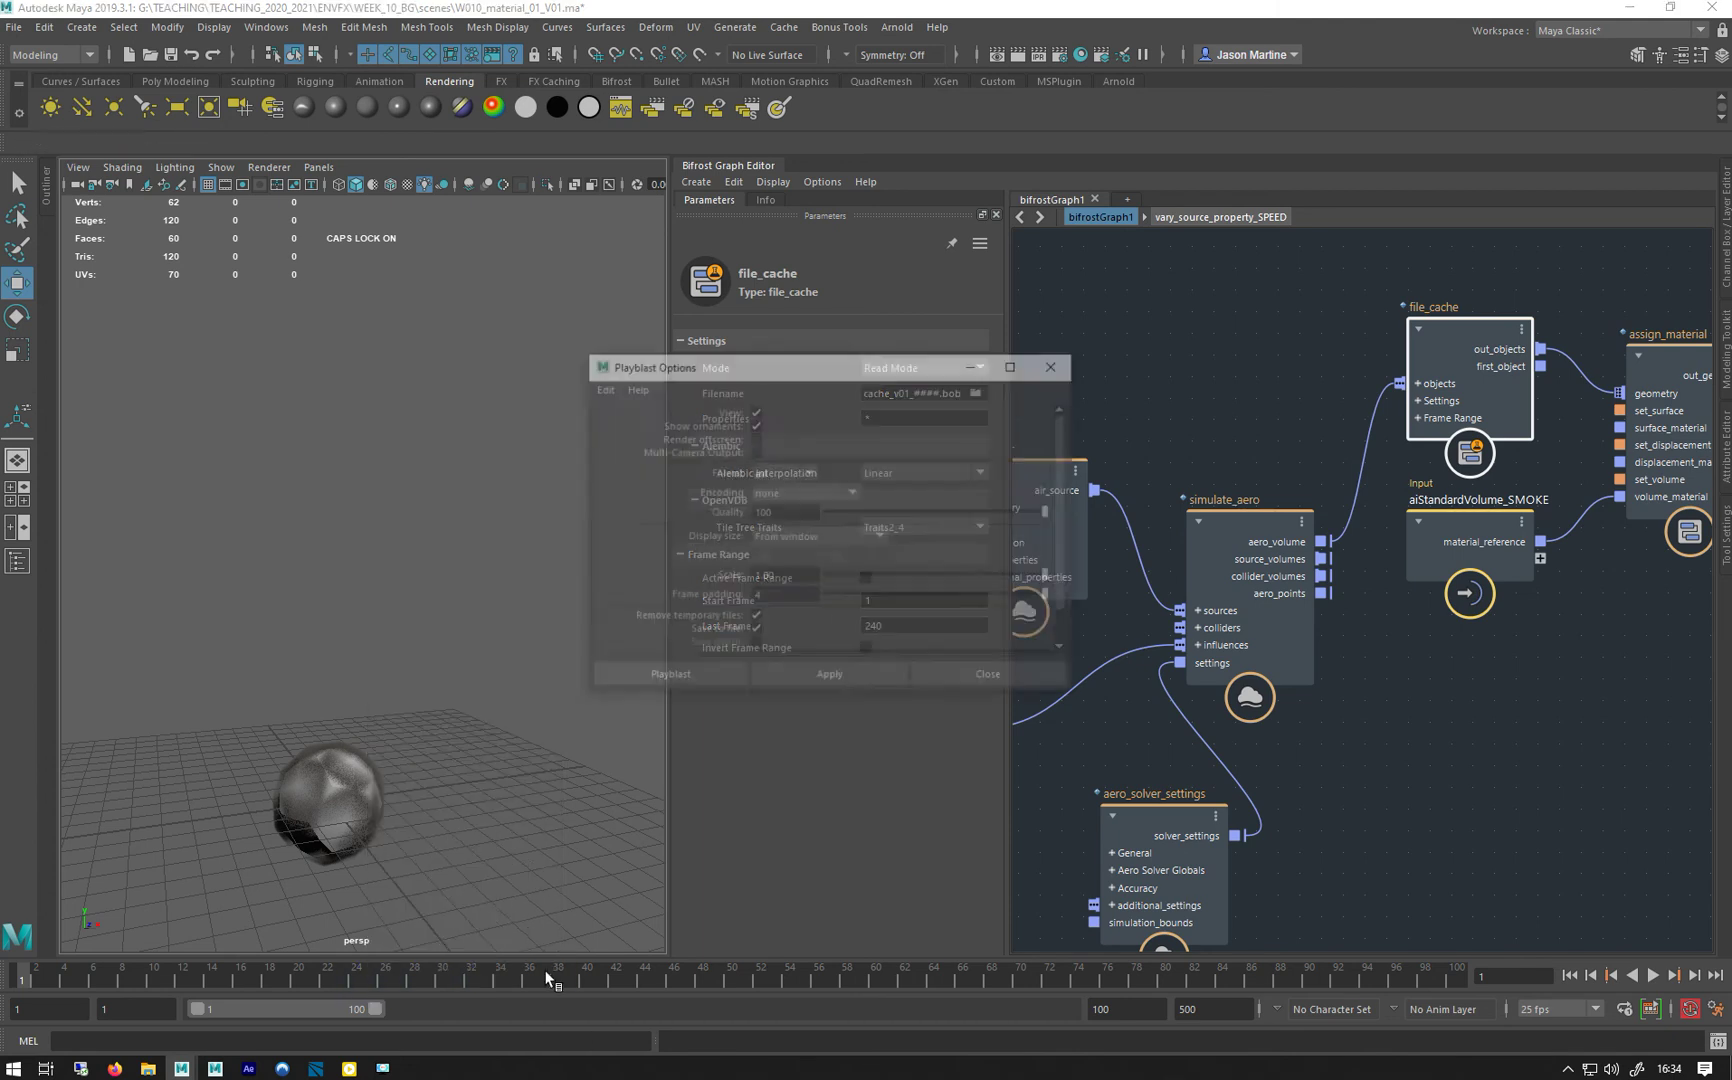
scroll(1013, 540, down, 2)
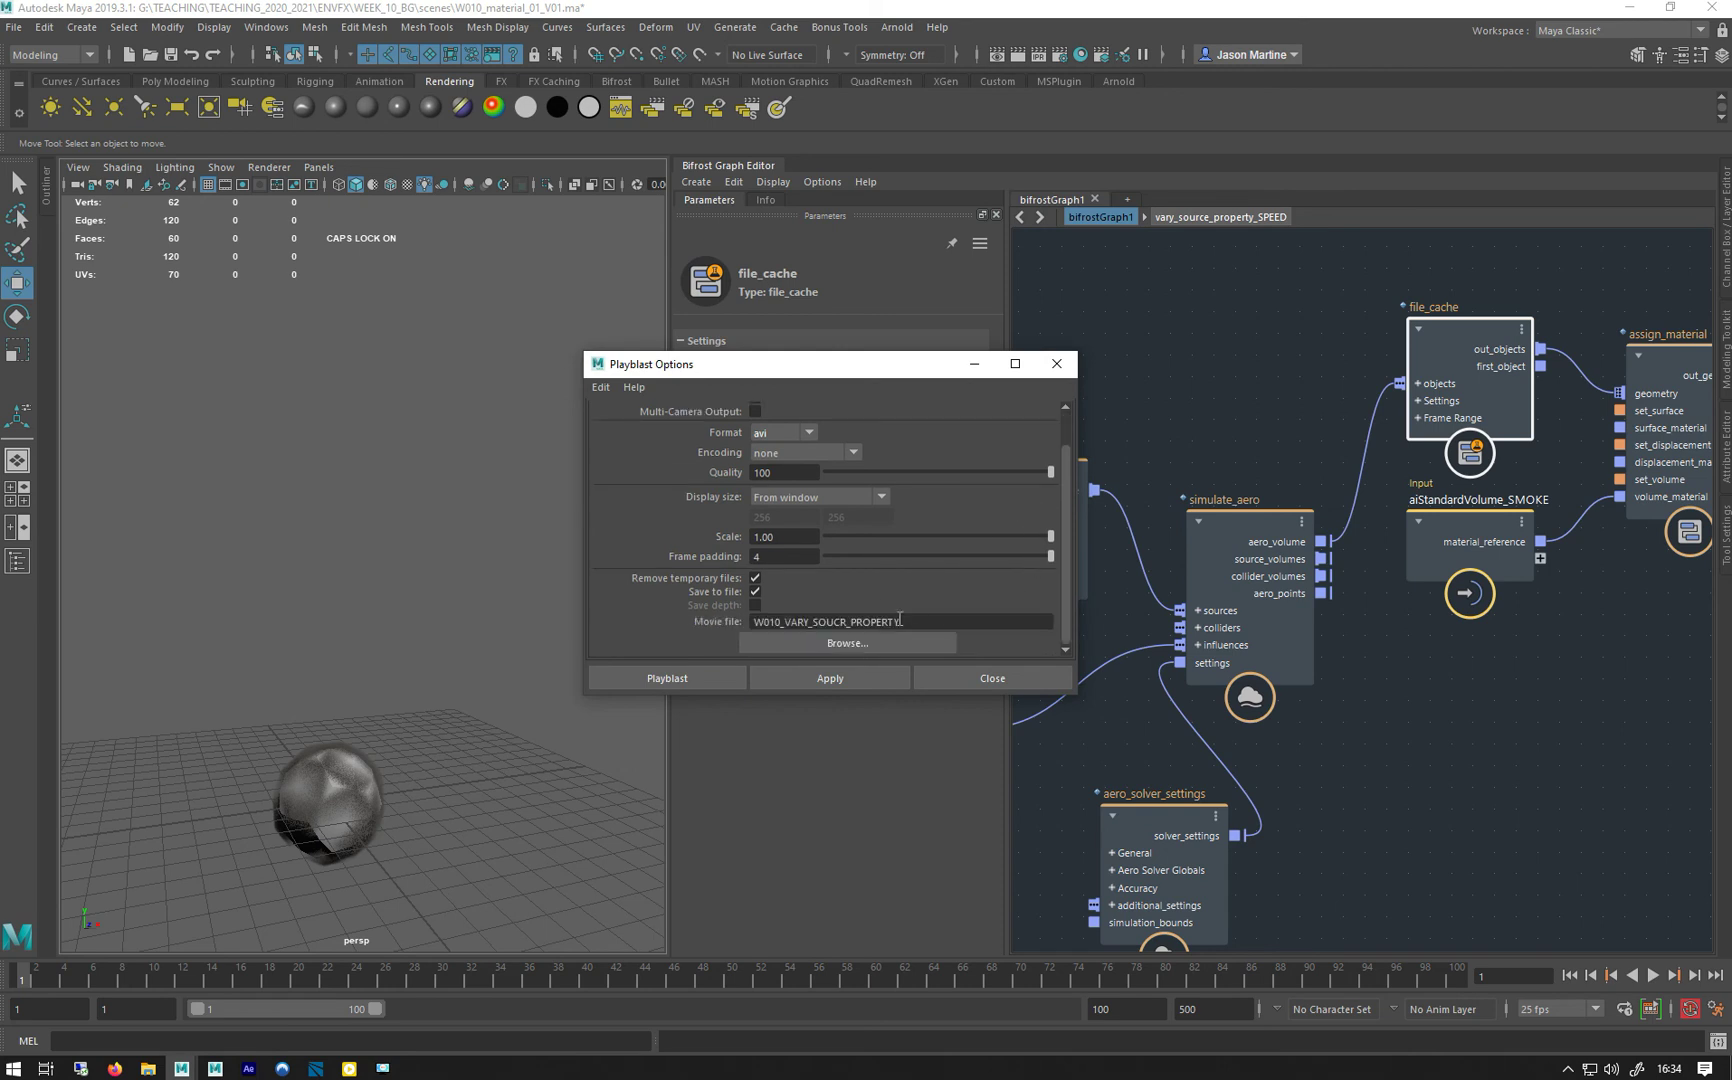
drag(815, 622, 939, 624)
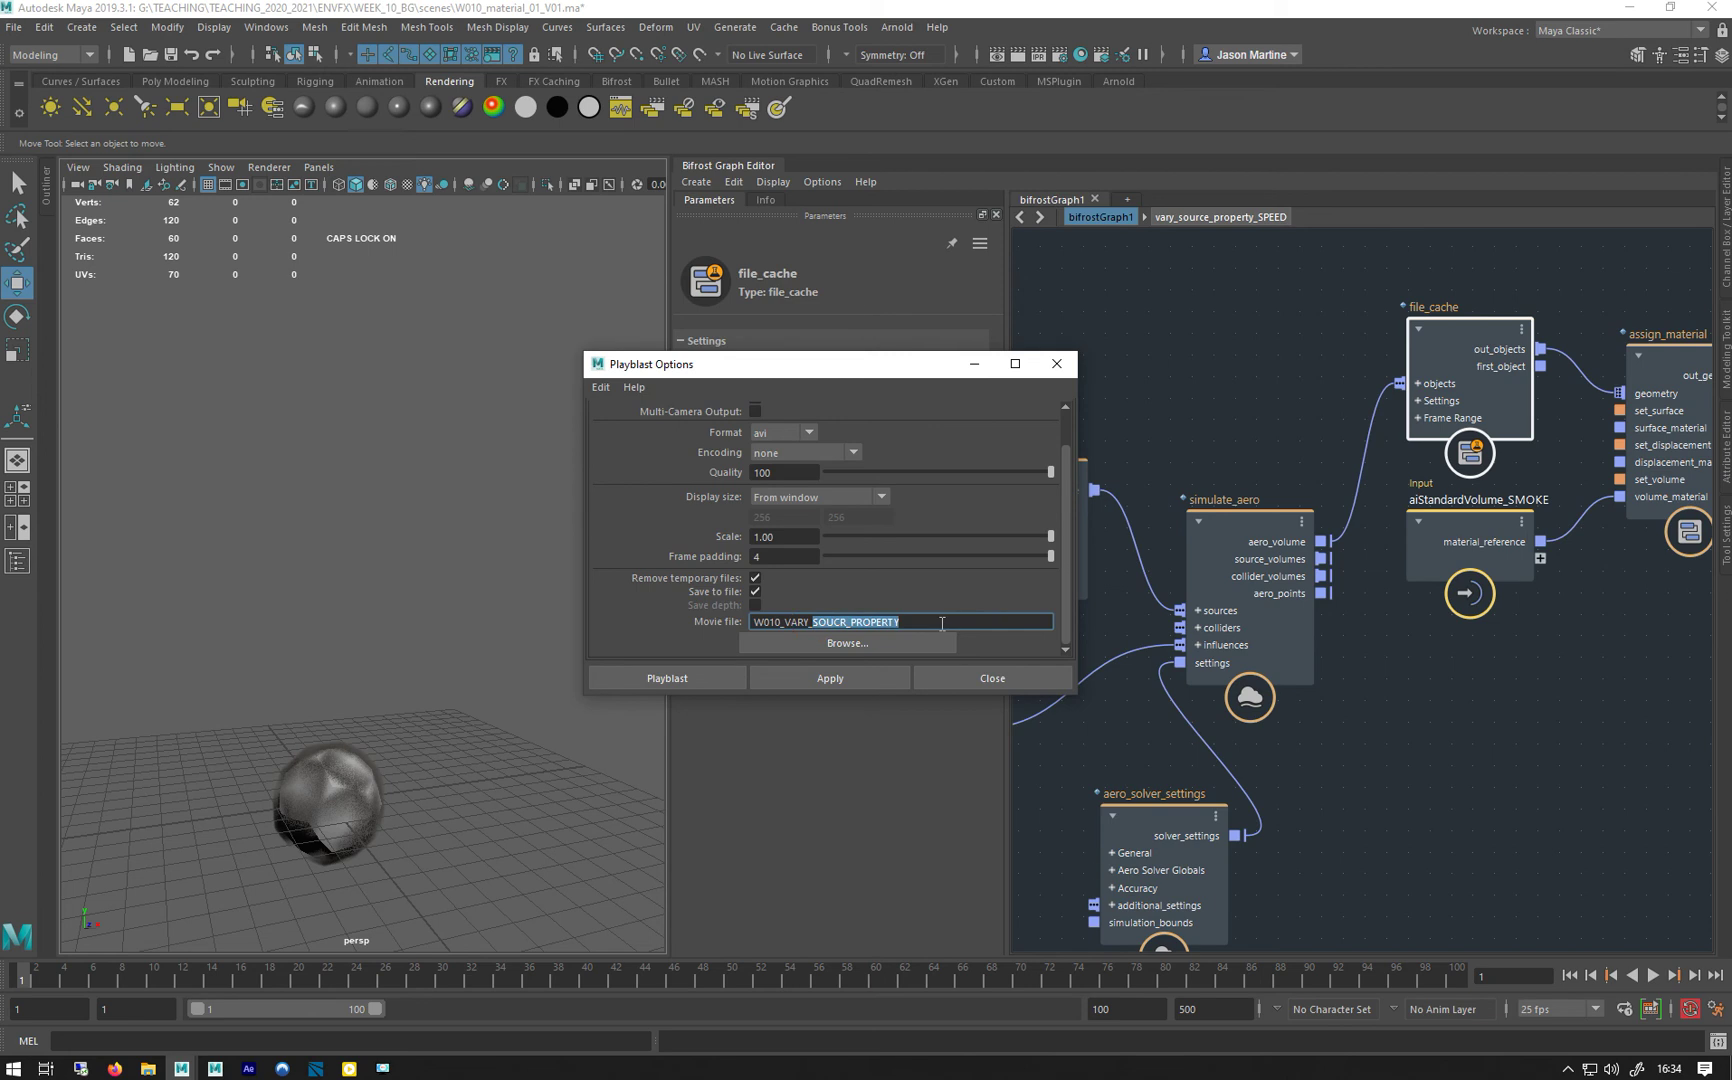
text(VO)
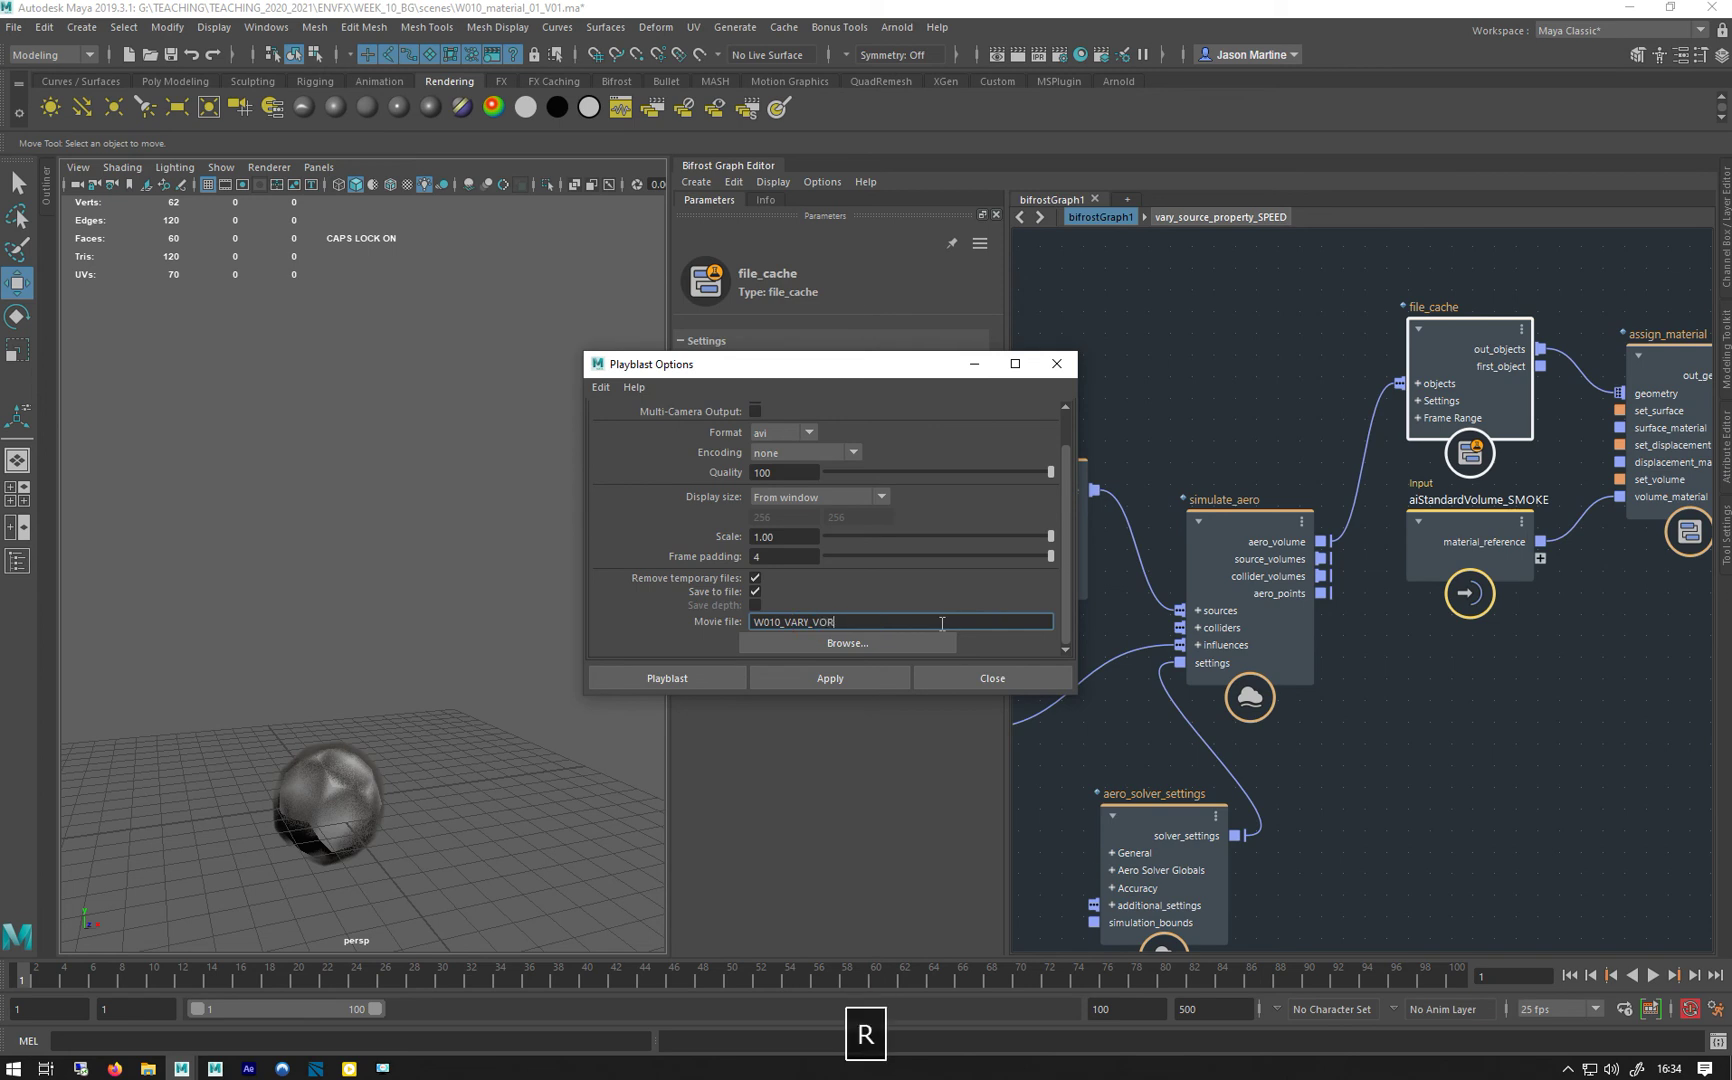
text(RTICITY)
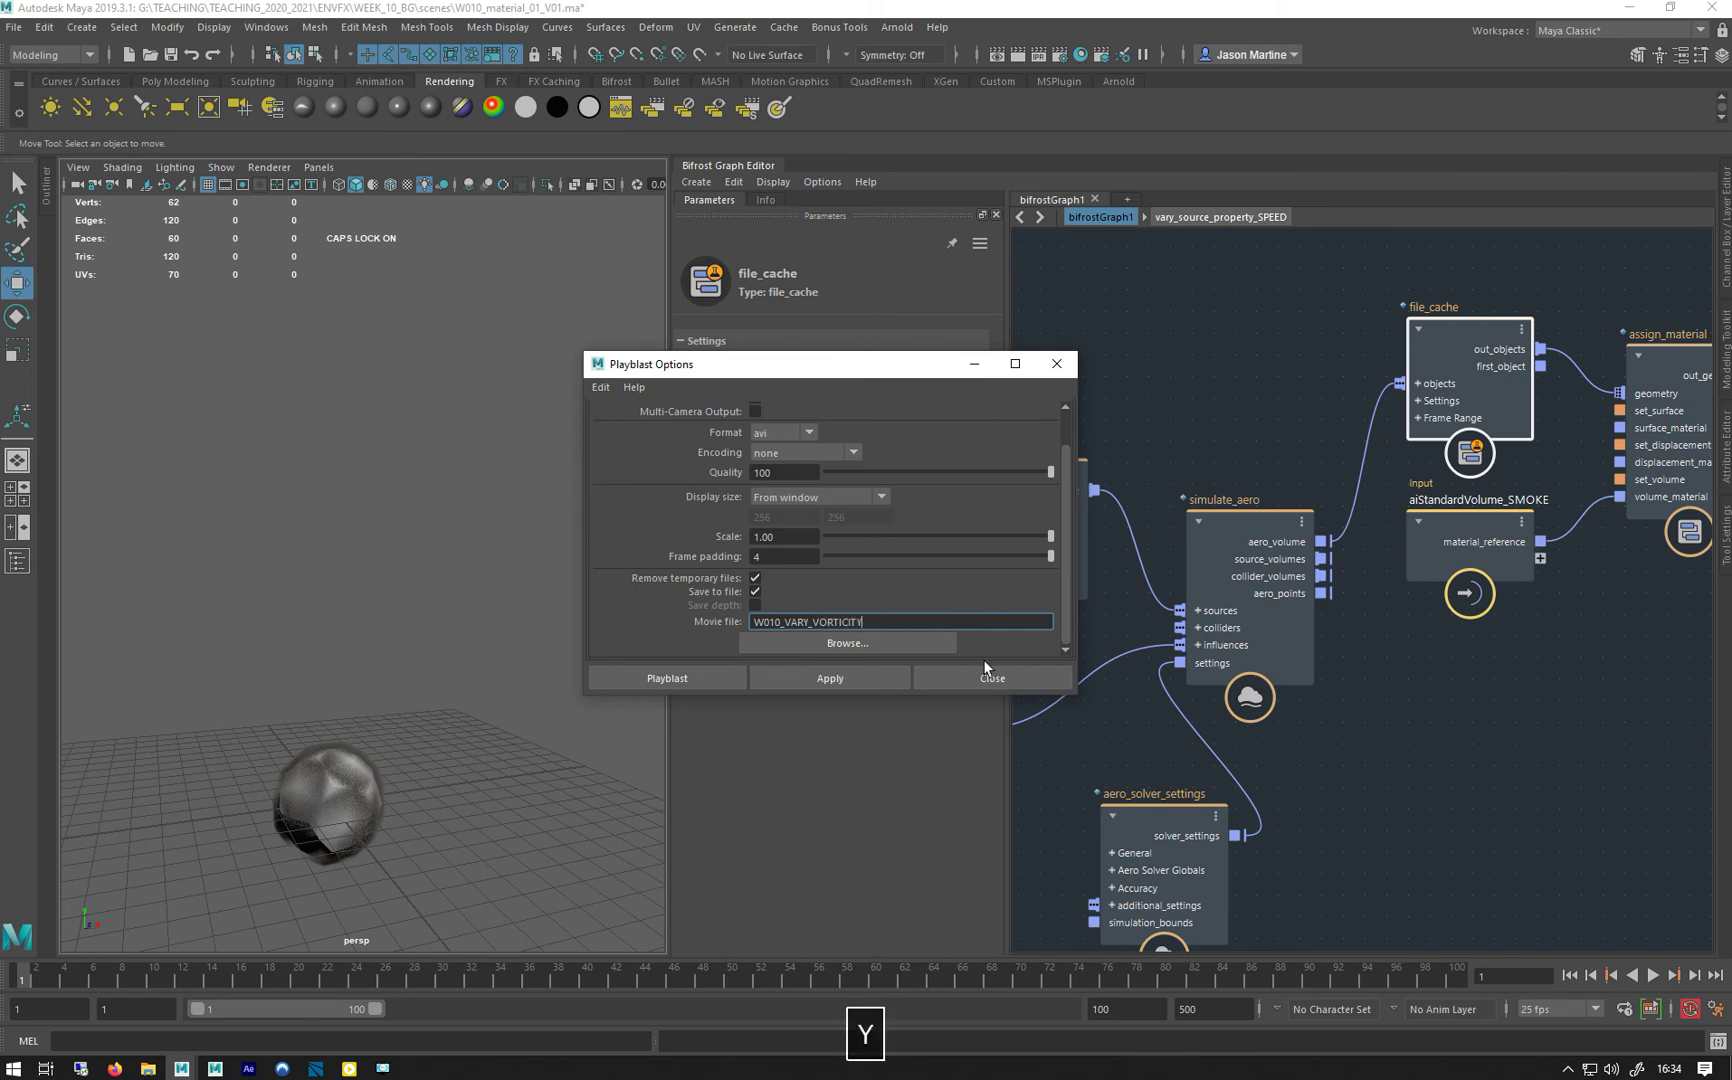
click(703, 679)
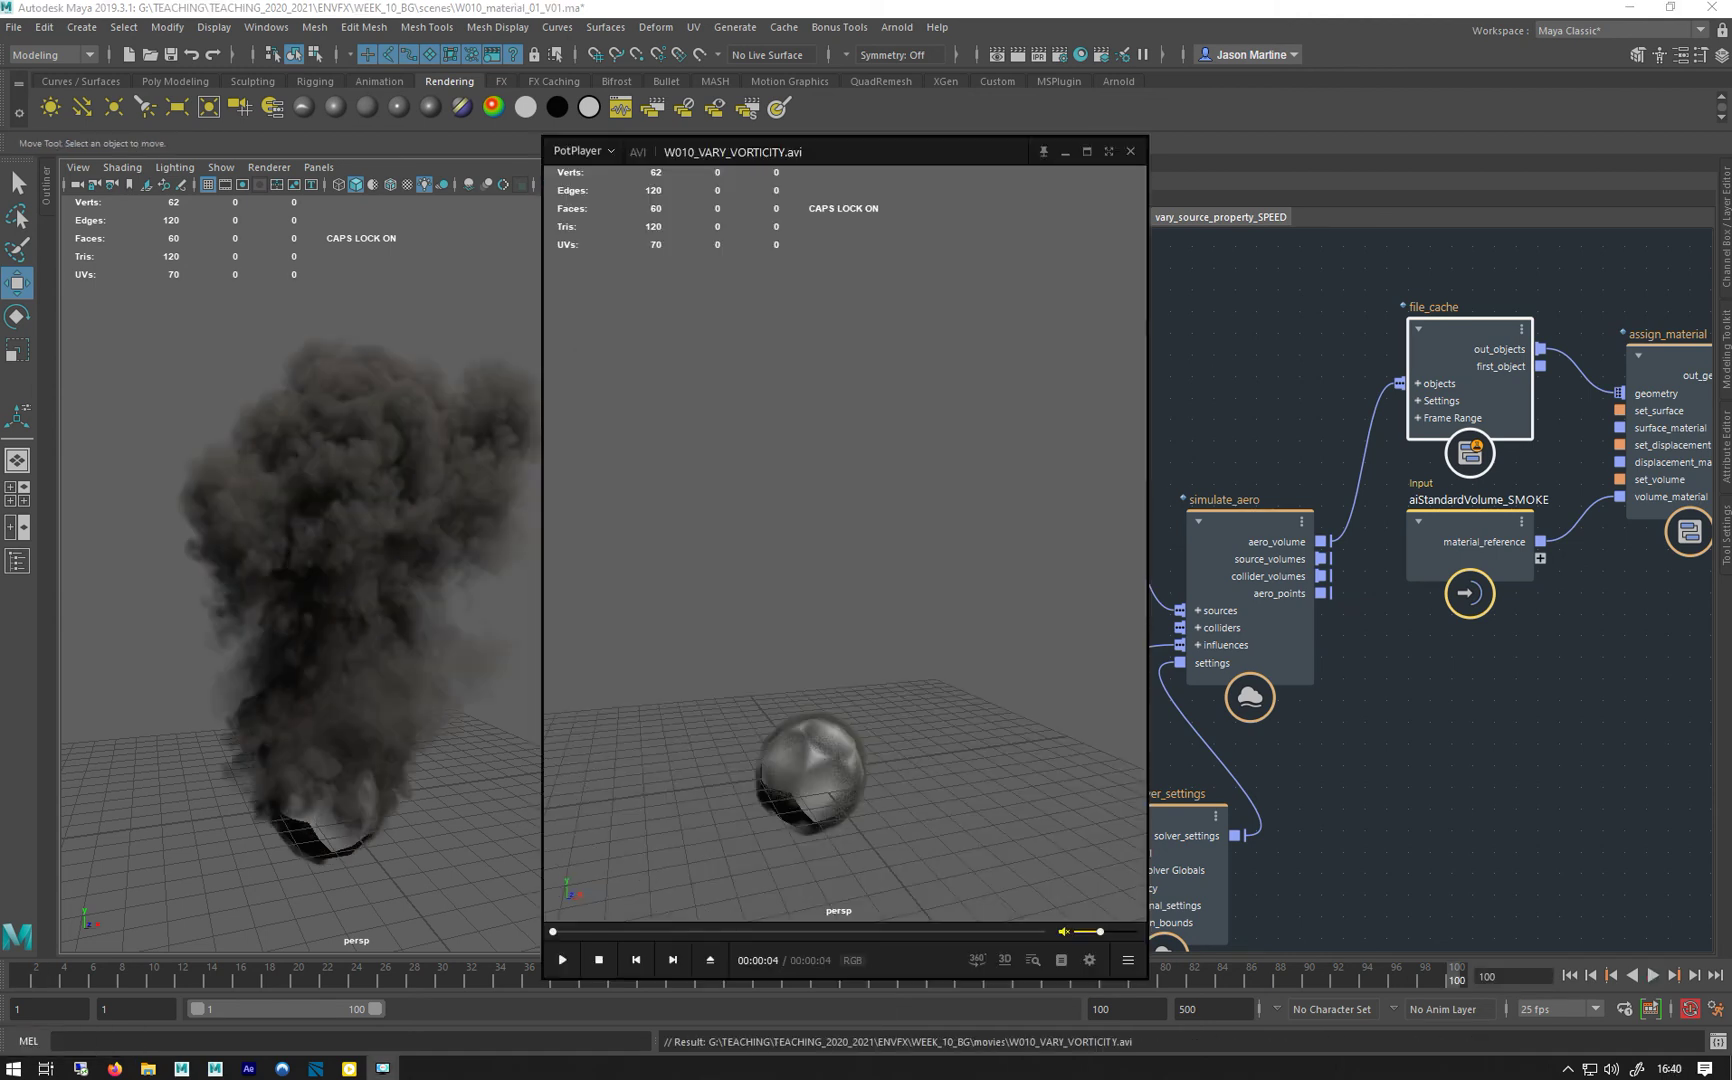
Play back the W010_VARY_VORTICITY.avi playblast in PotPlayer, then minimize the player to return to Maya.
click(562, 961)
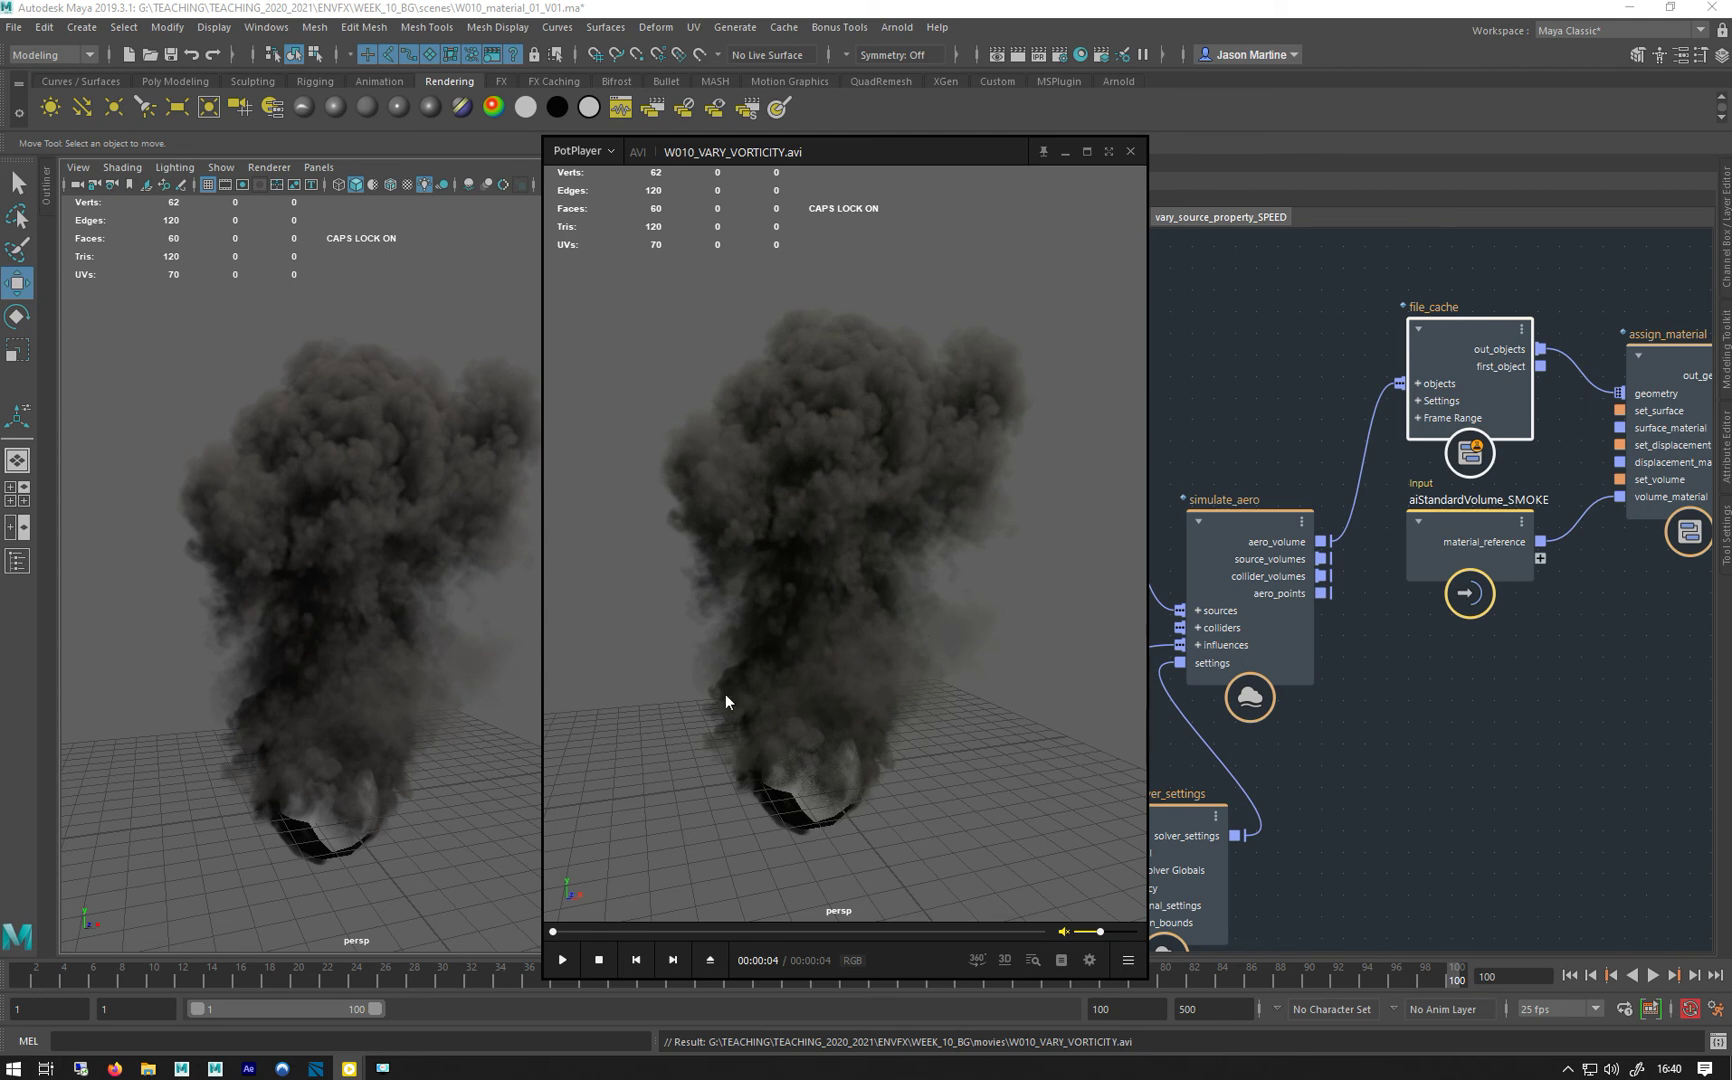
click(563, 959)
click(1066, 153)
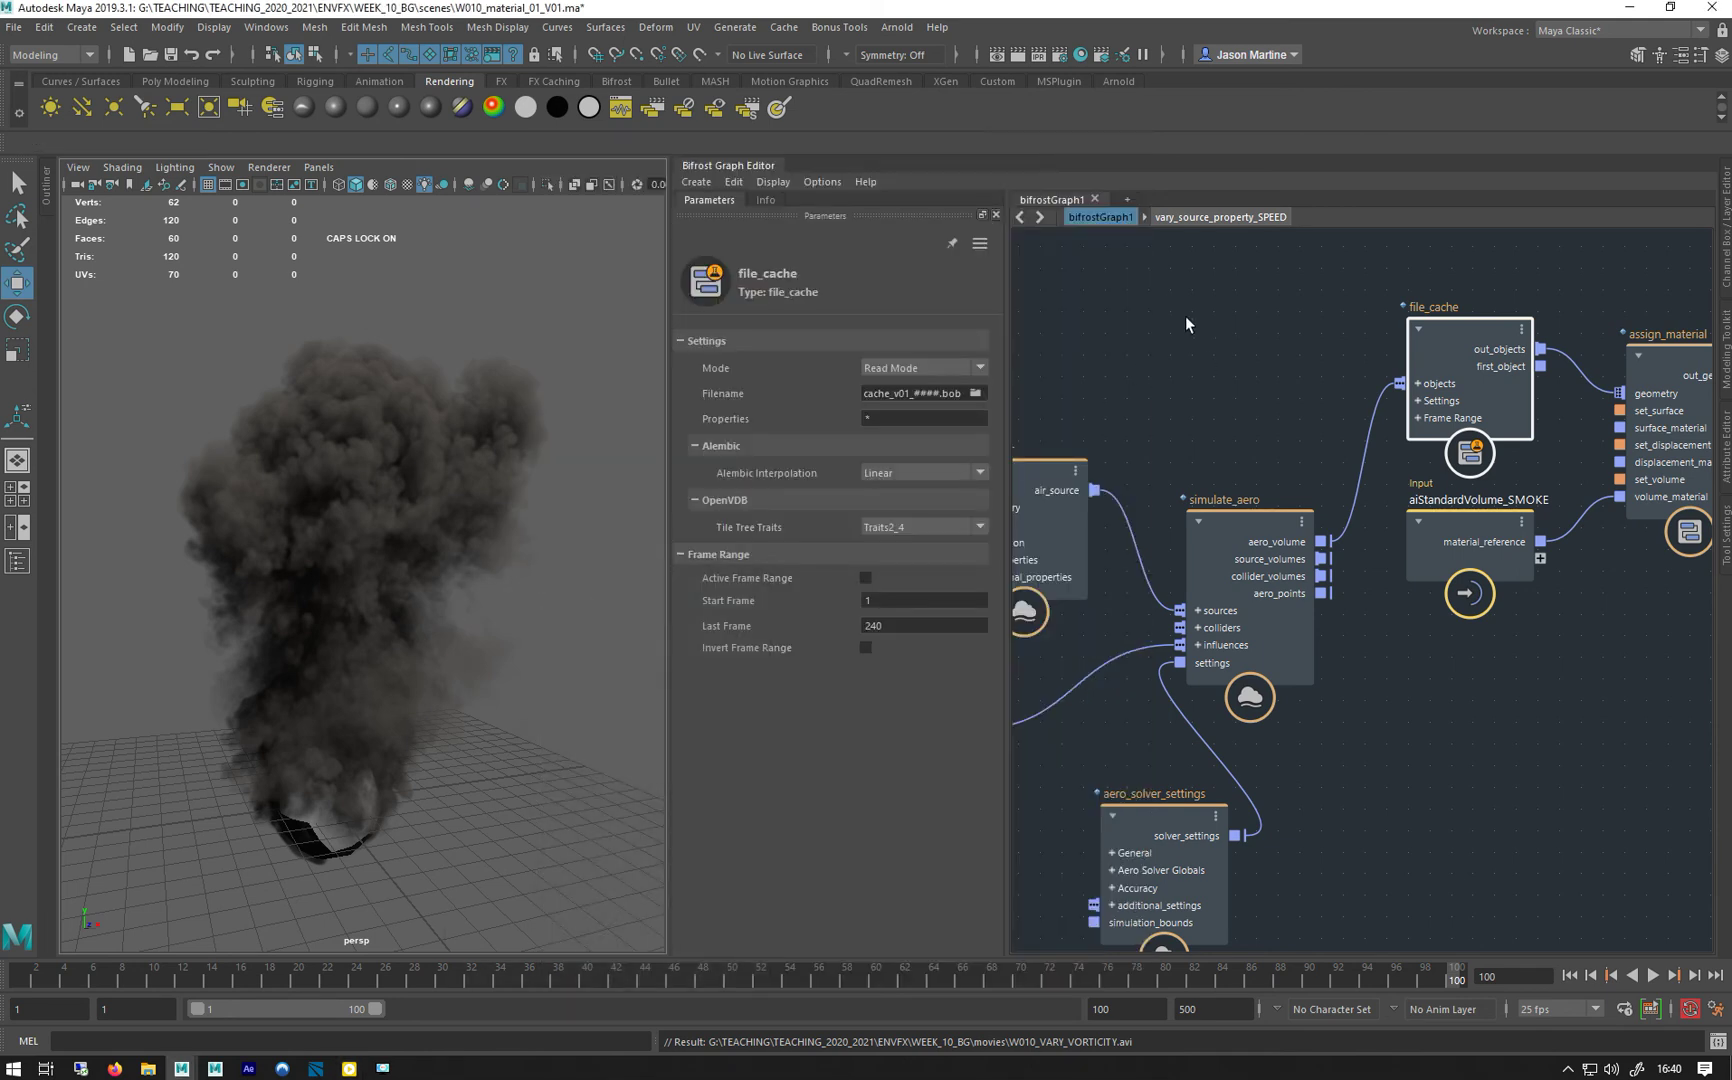
Expand the vorticity_influence node in the graph and reposition it to leave free space on its input side.
middle_drag(1185, 317, 1304, 364)
click(1138, 617)
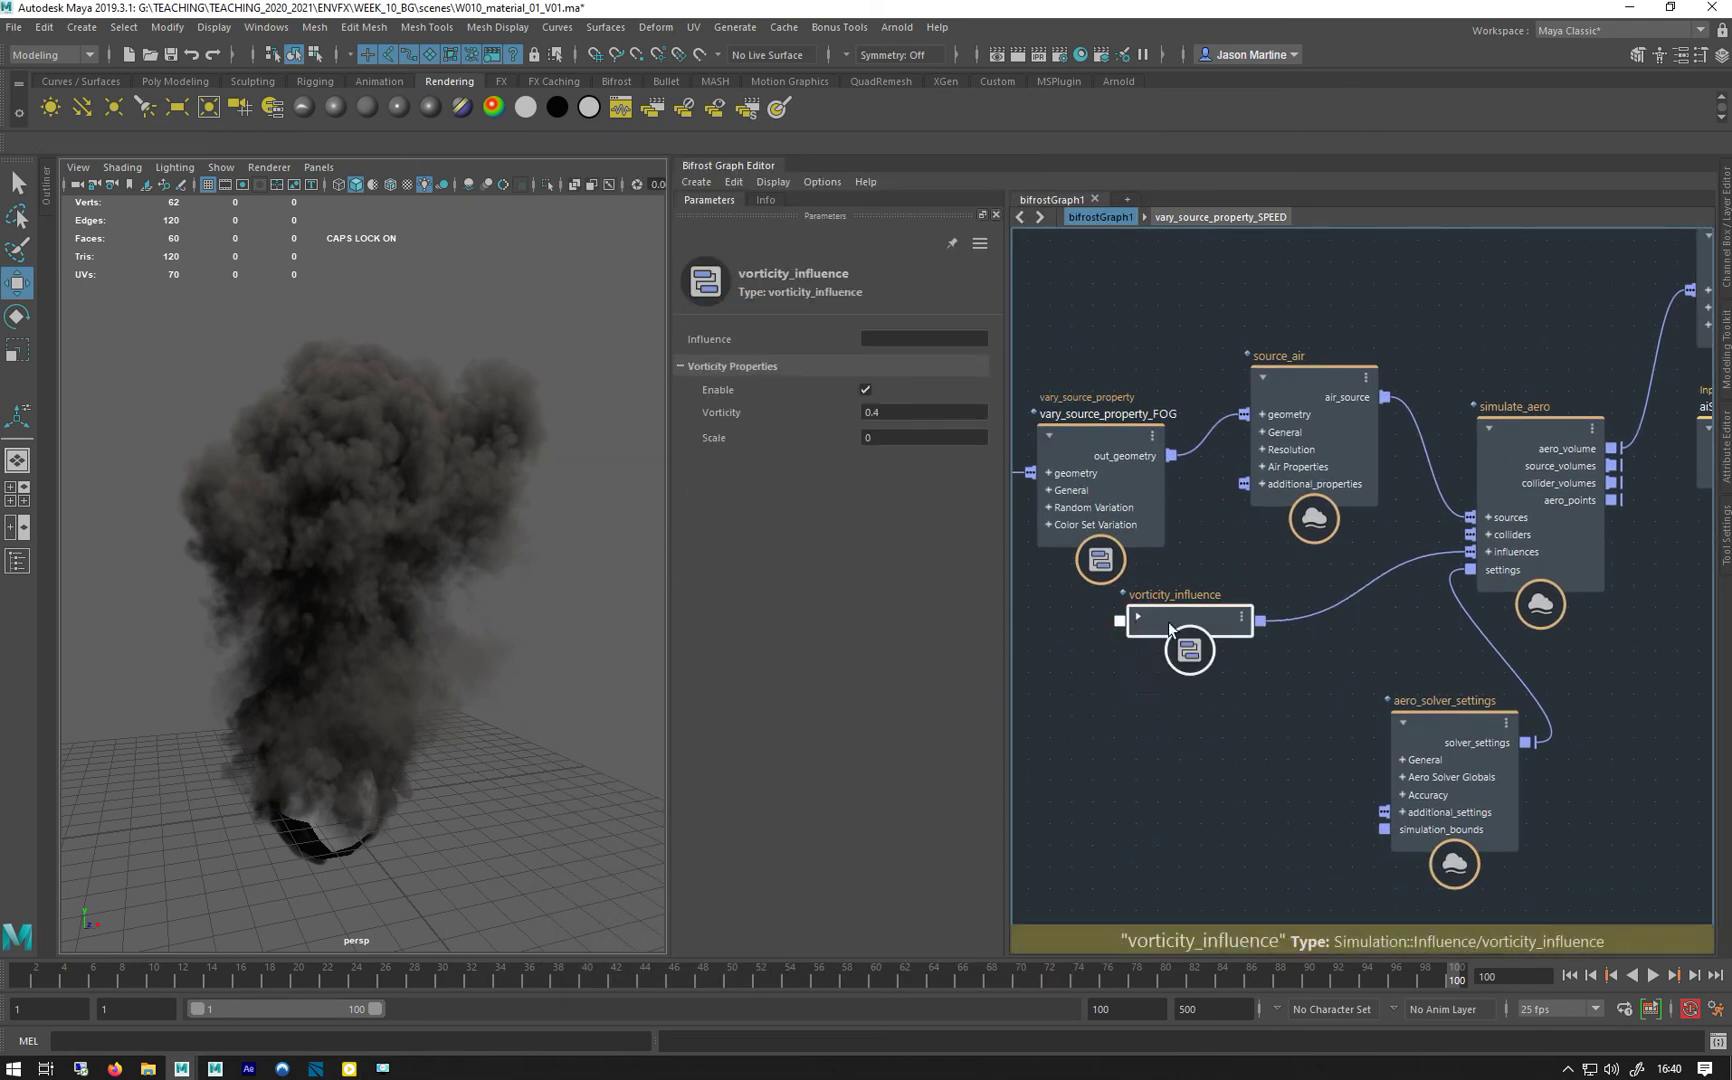
click(1138, 617)
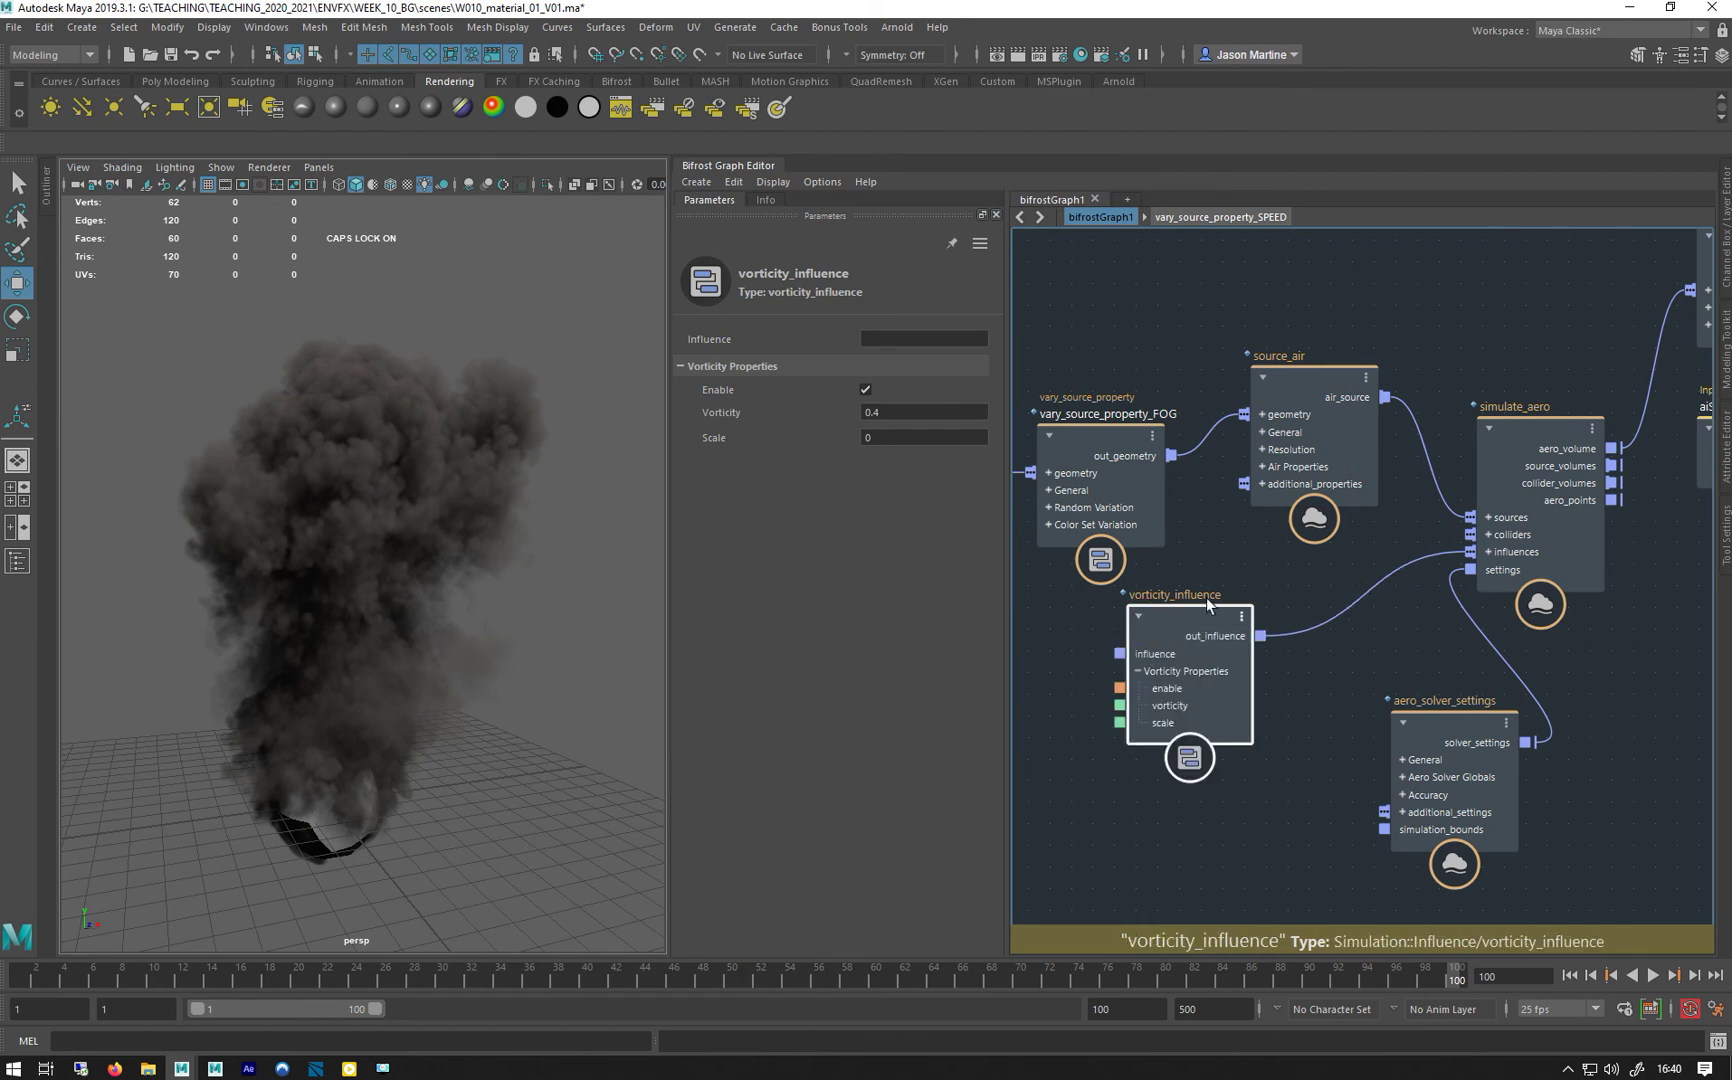
middle_drag(1252, 553, 1318, 506)
drag(1318, 506, 1130, 559)
middle_drag(1073, 524, 1184, 543)
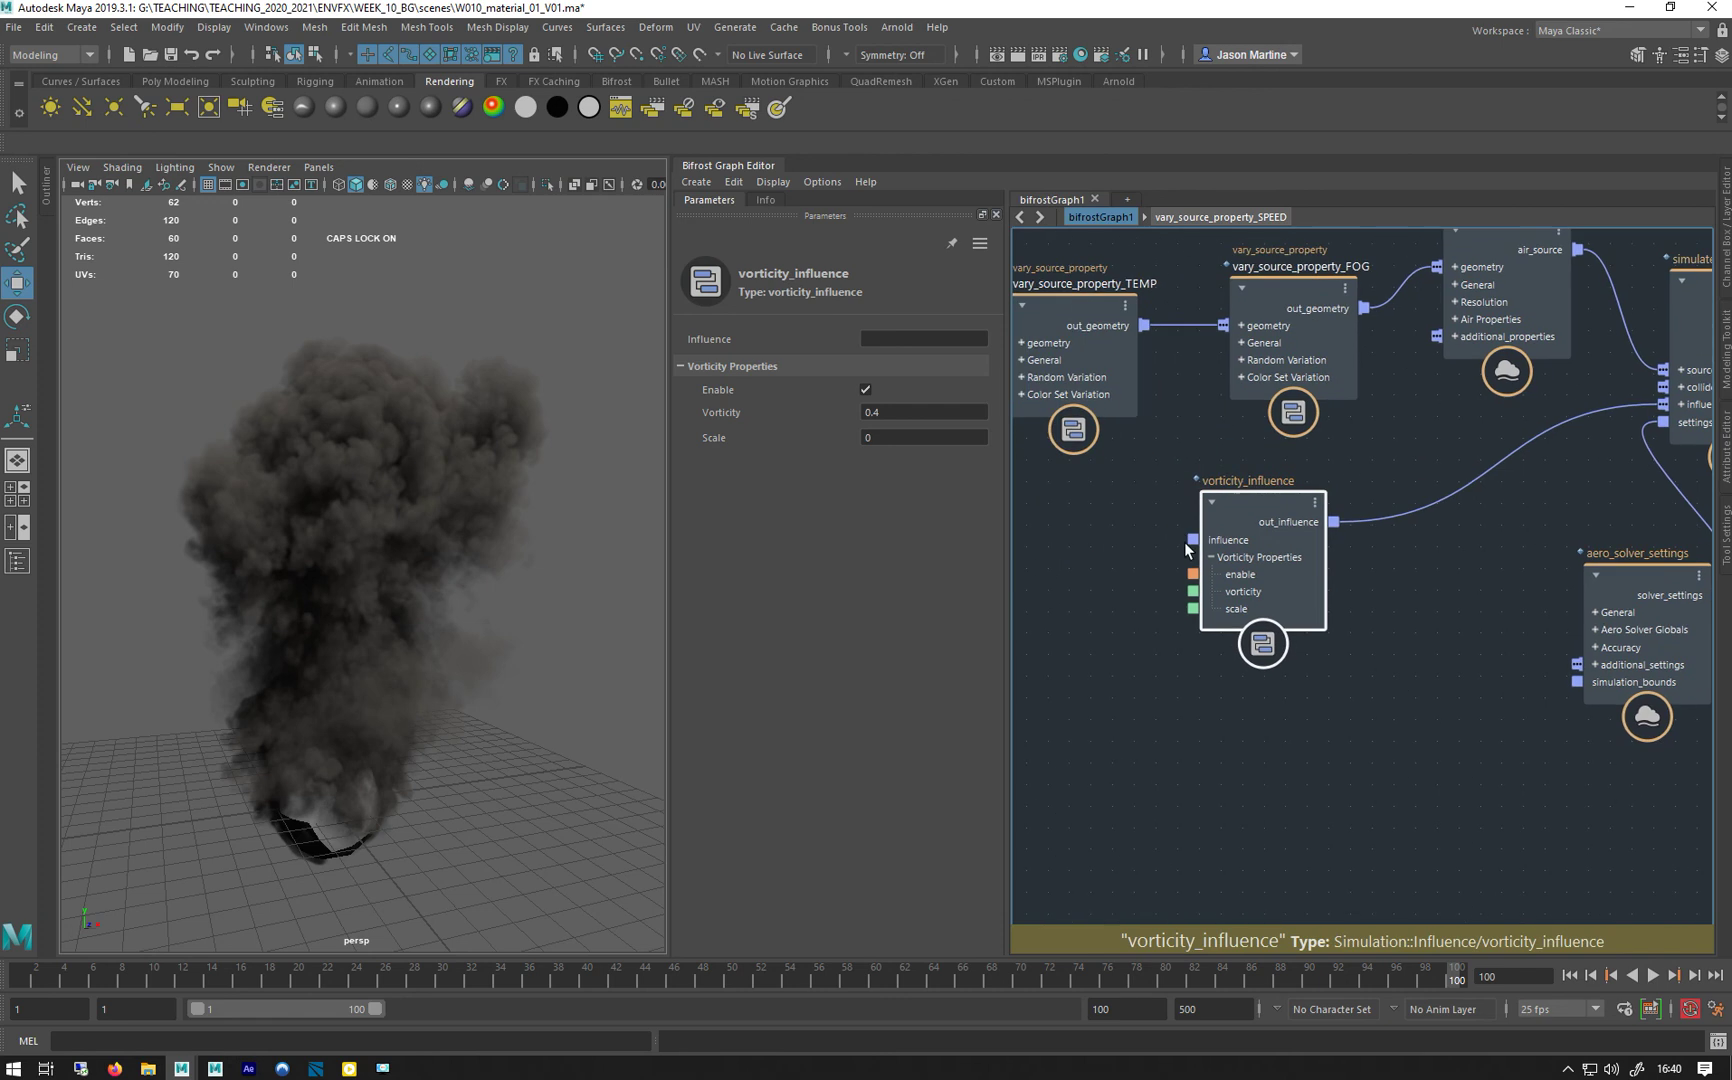
click(1257, 519)
drag(1257, 519, 1328, 537)
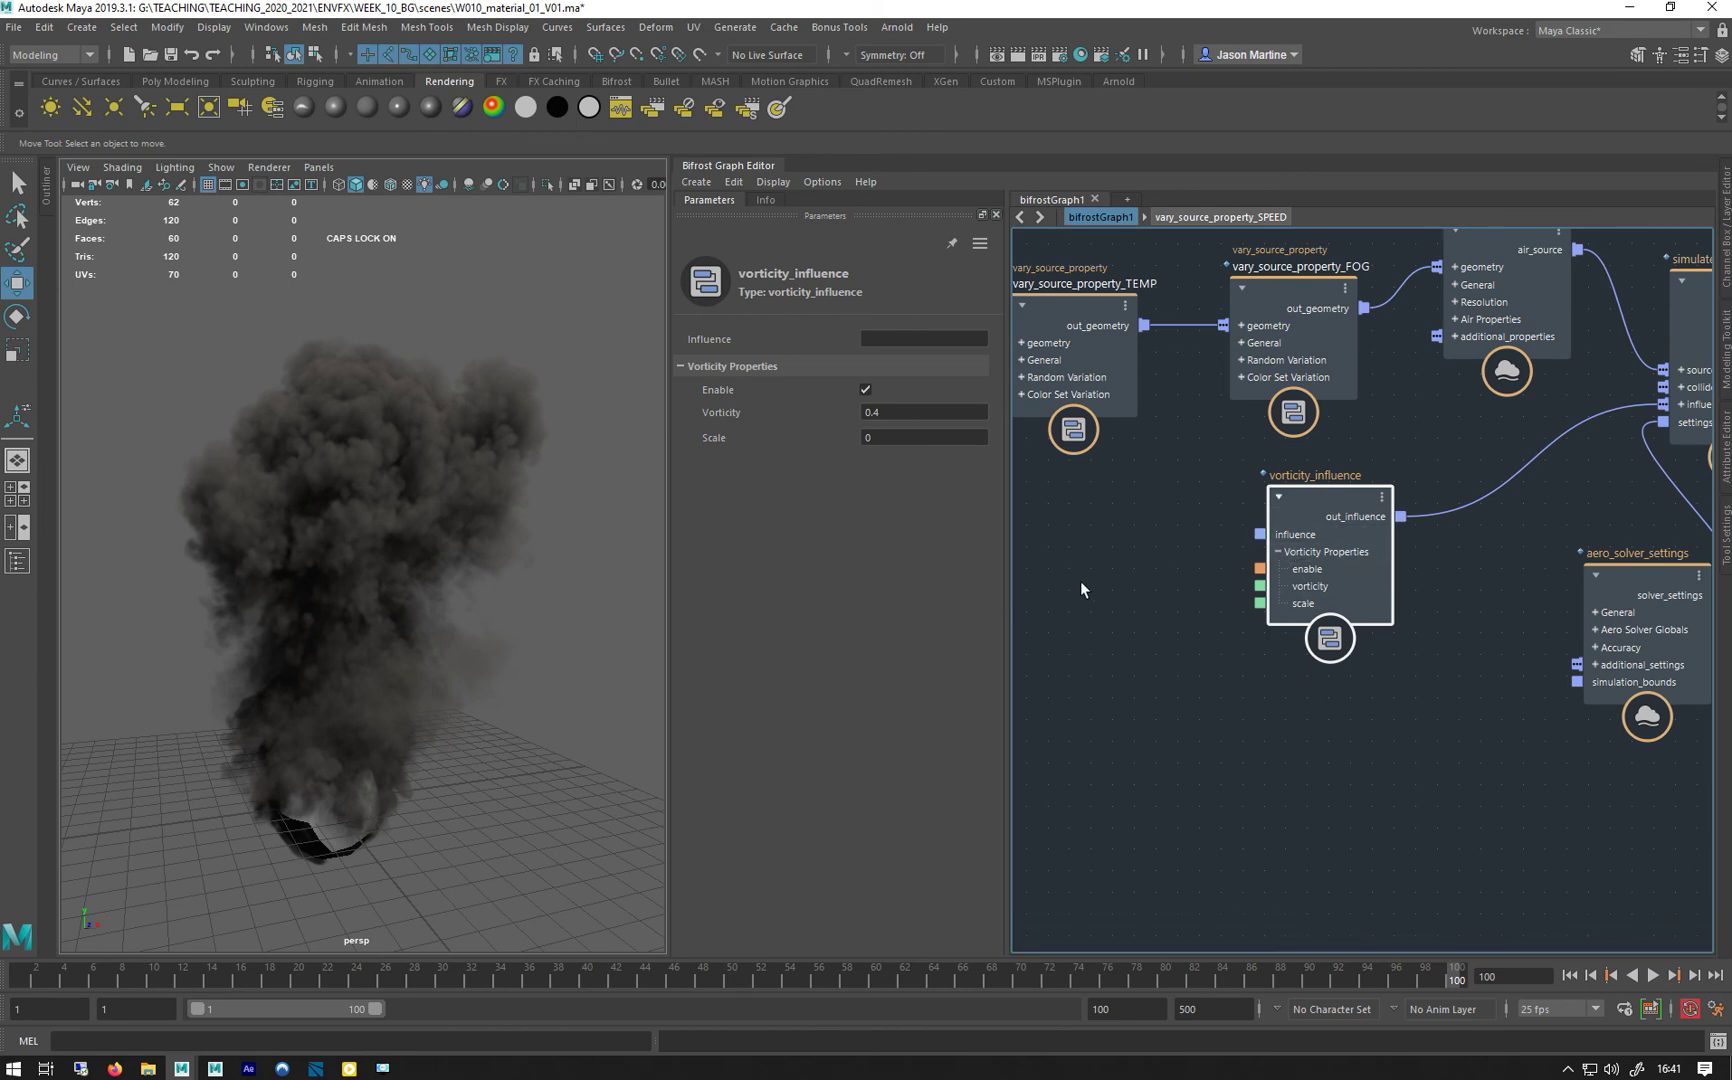
Add a modulate_influence node to the graph and arrange it beside vorticity_influence, on its input side.
click(1142, 497)
key(Tab)
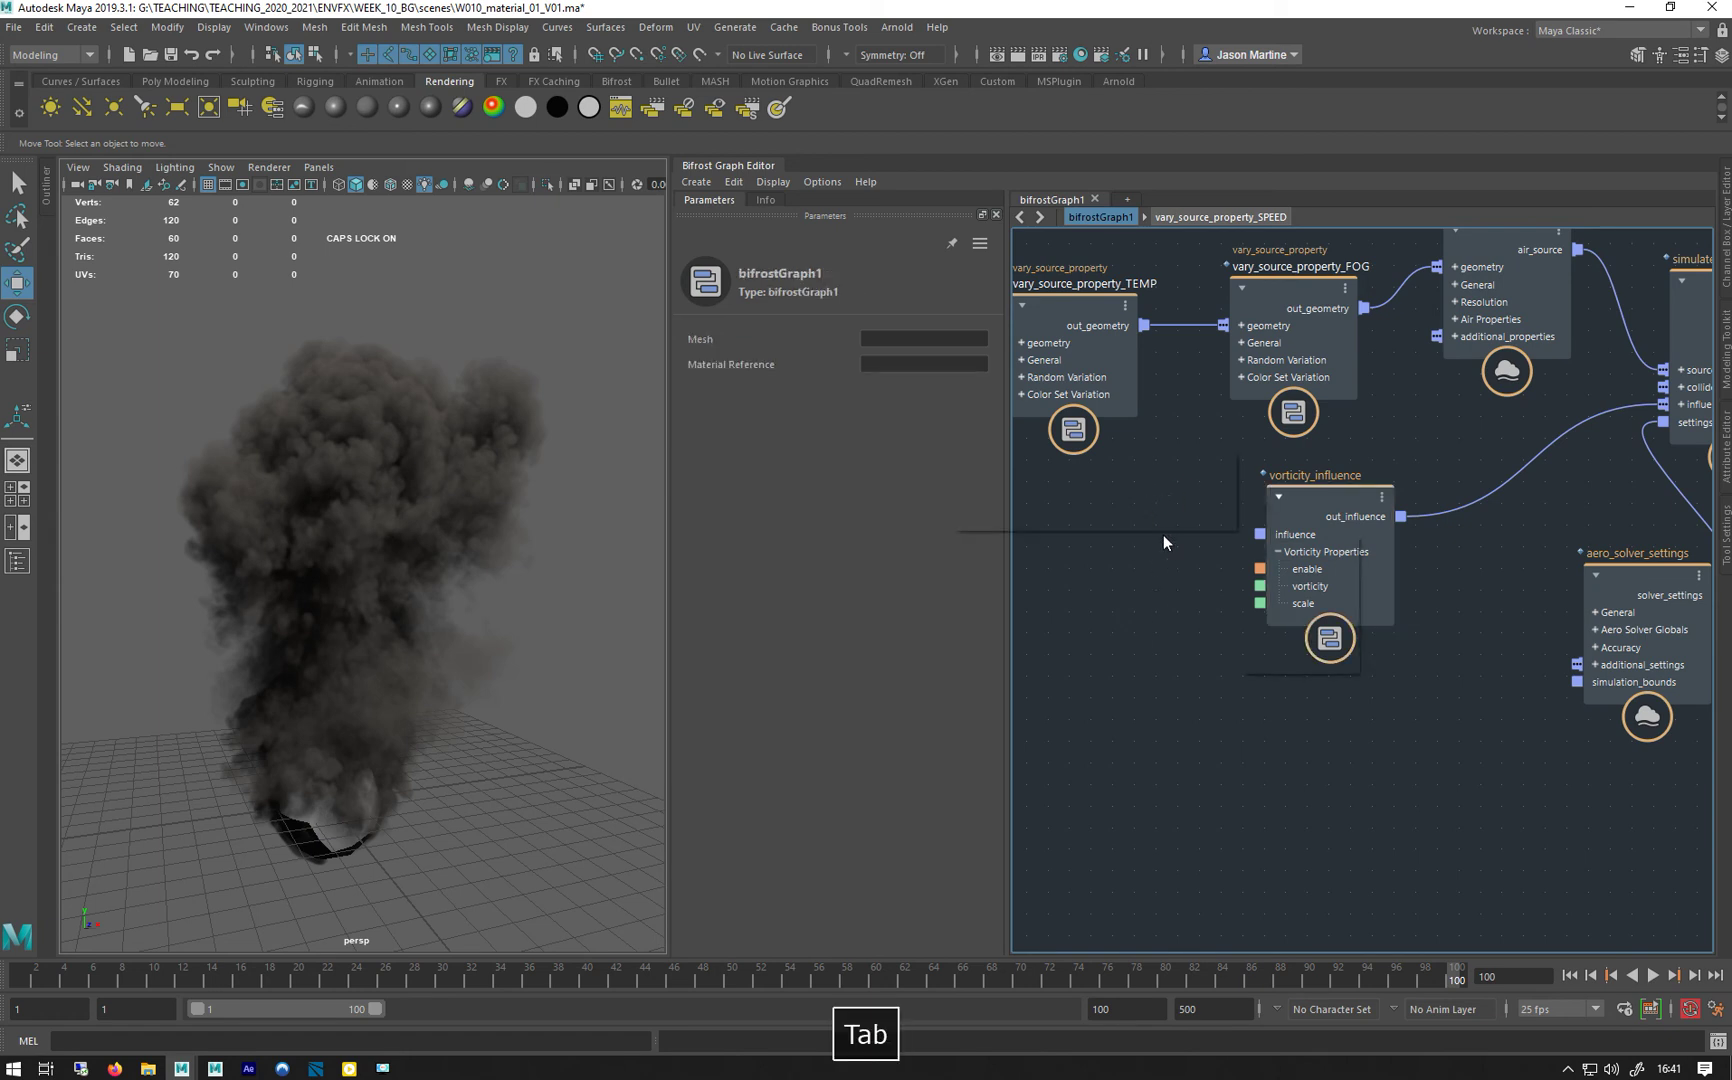
text(MO)
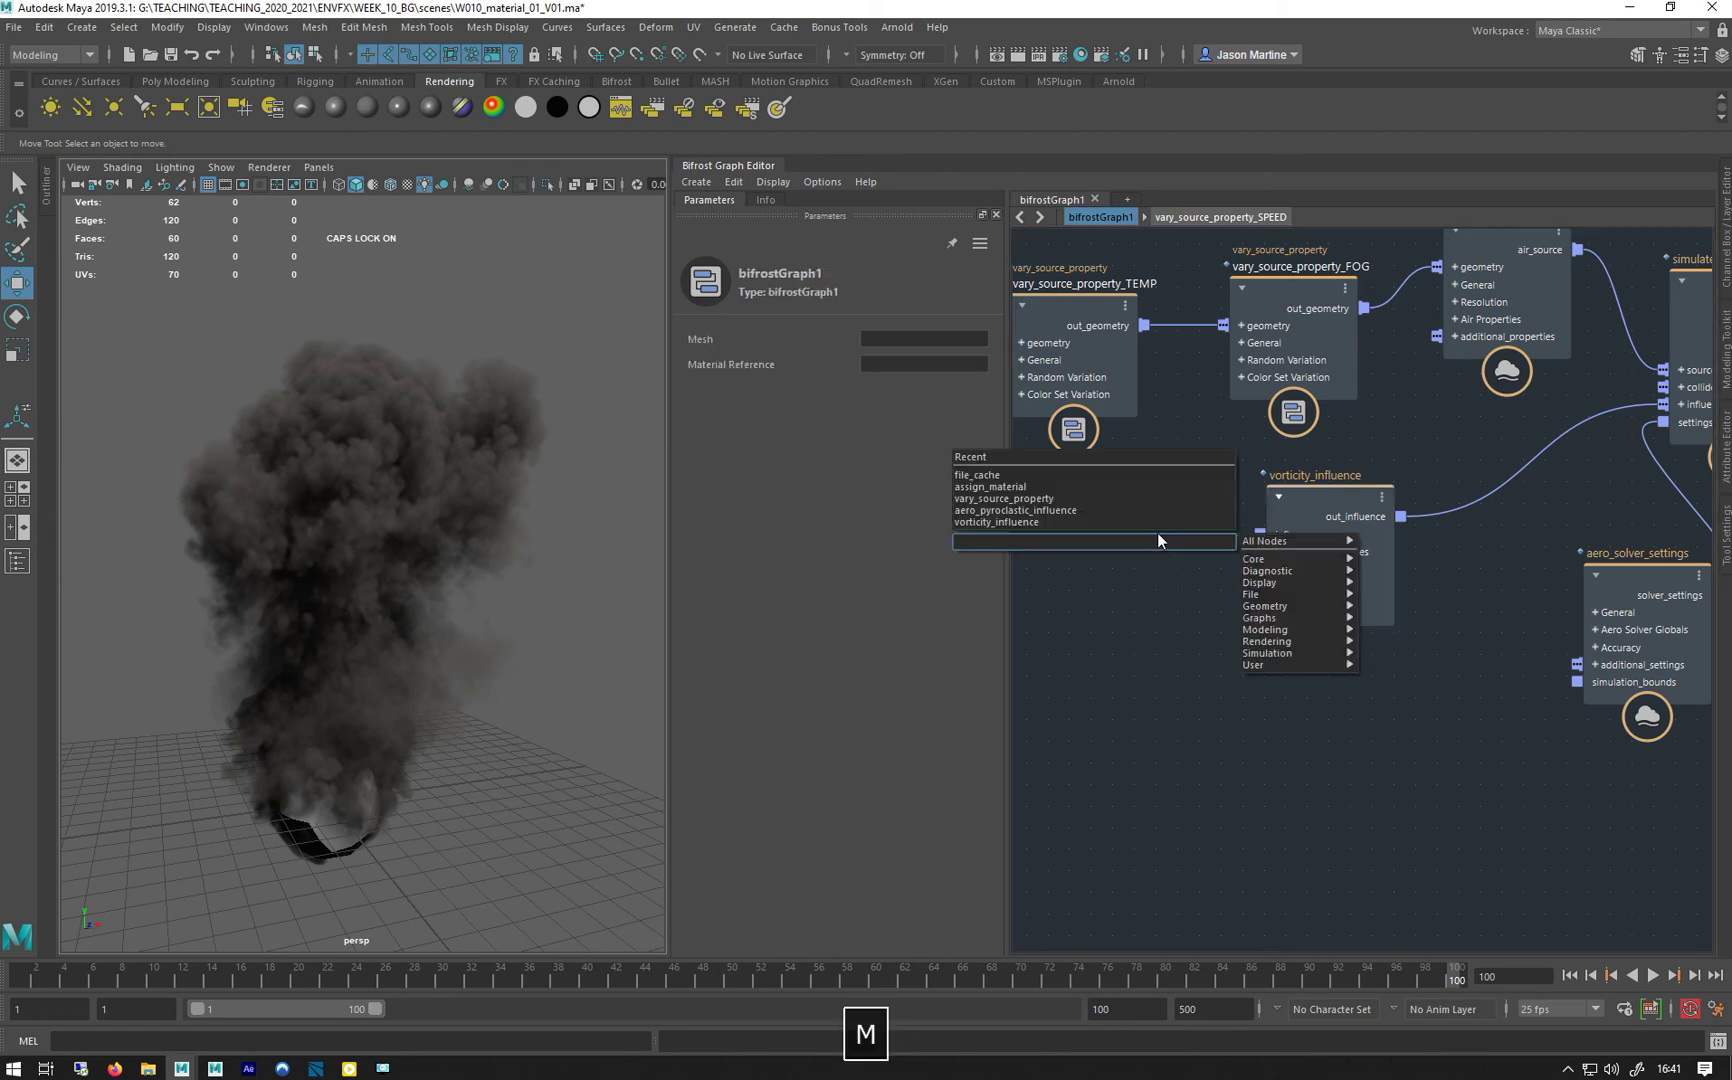
text(D)
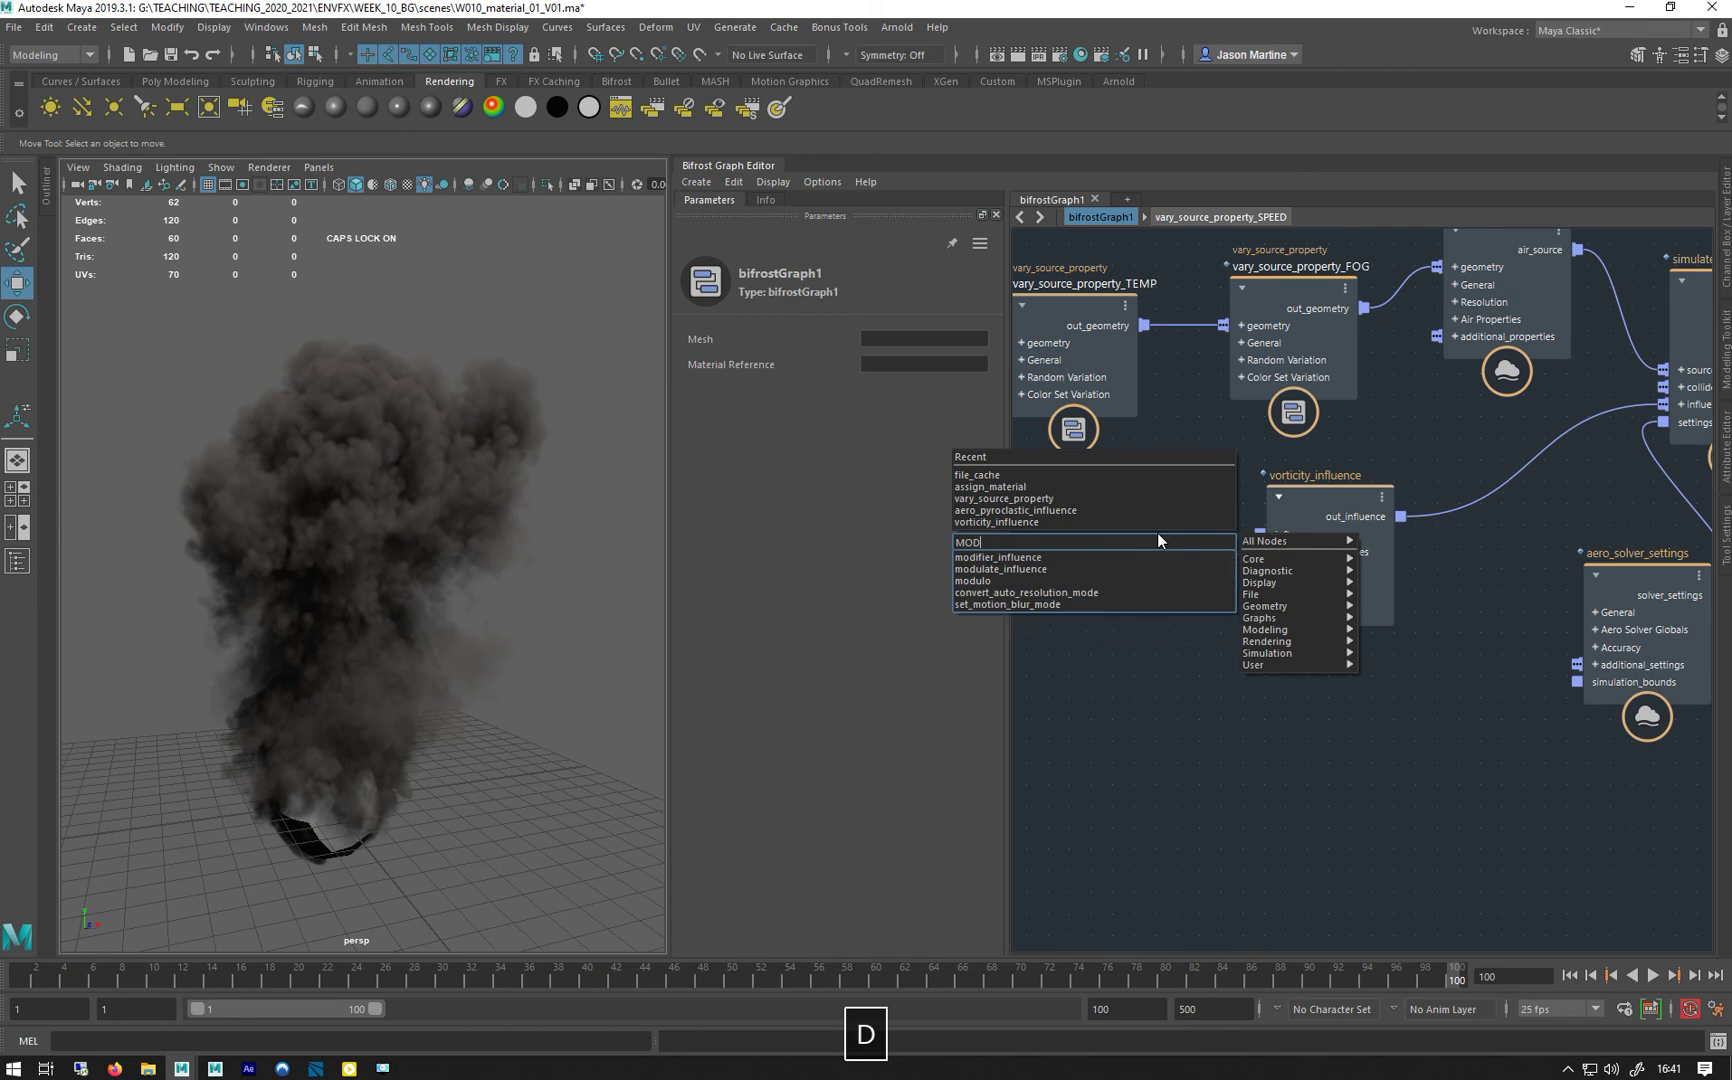
click(998, 571)
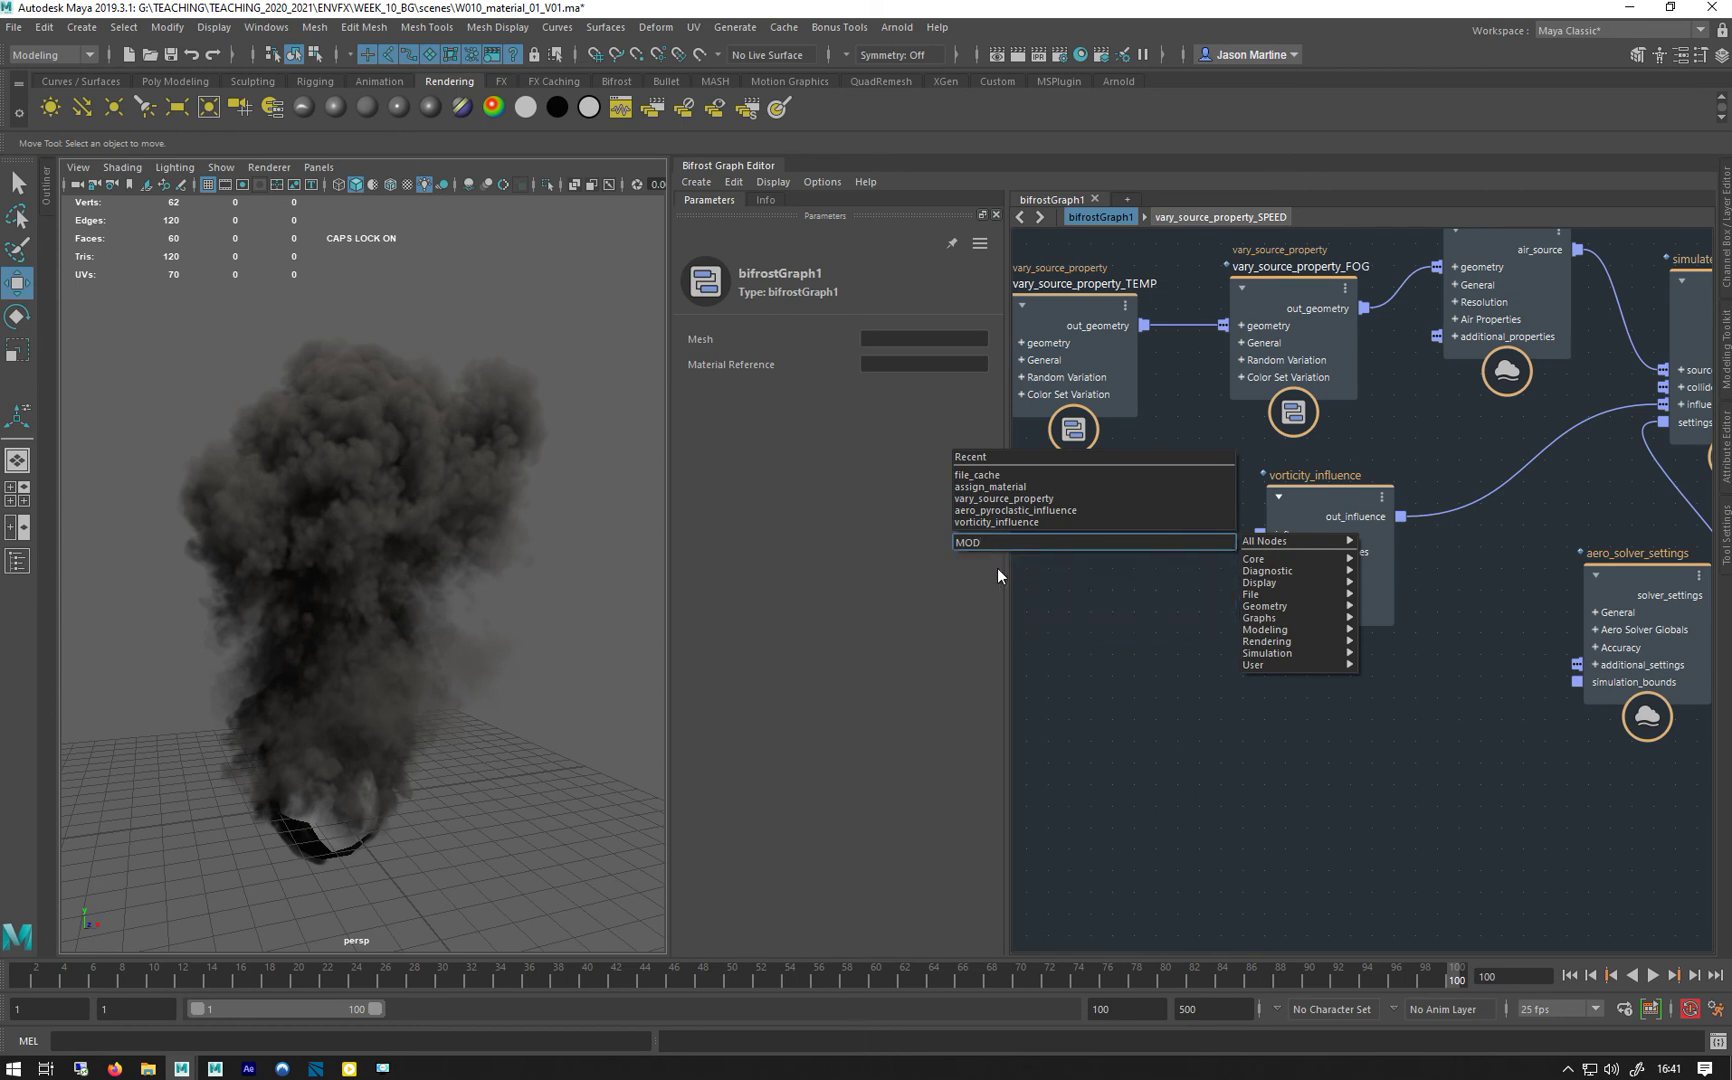
drag(1120, 572, 1120, 521)
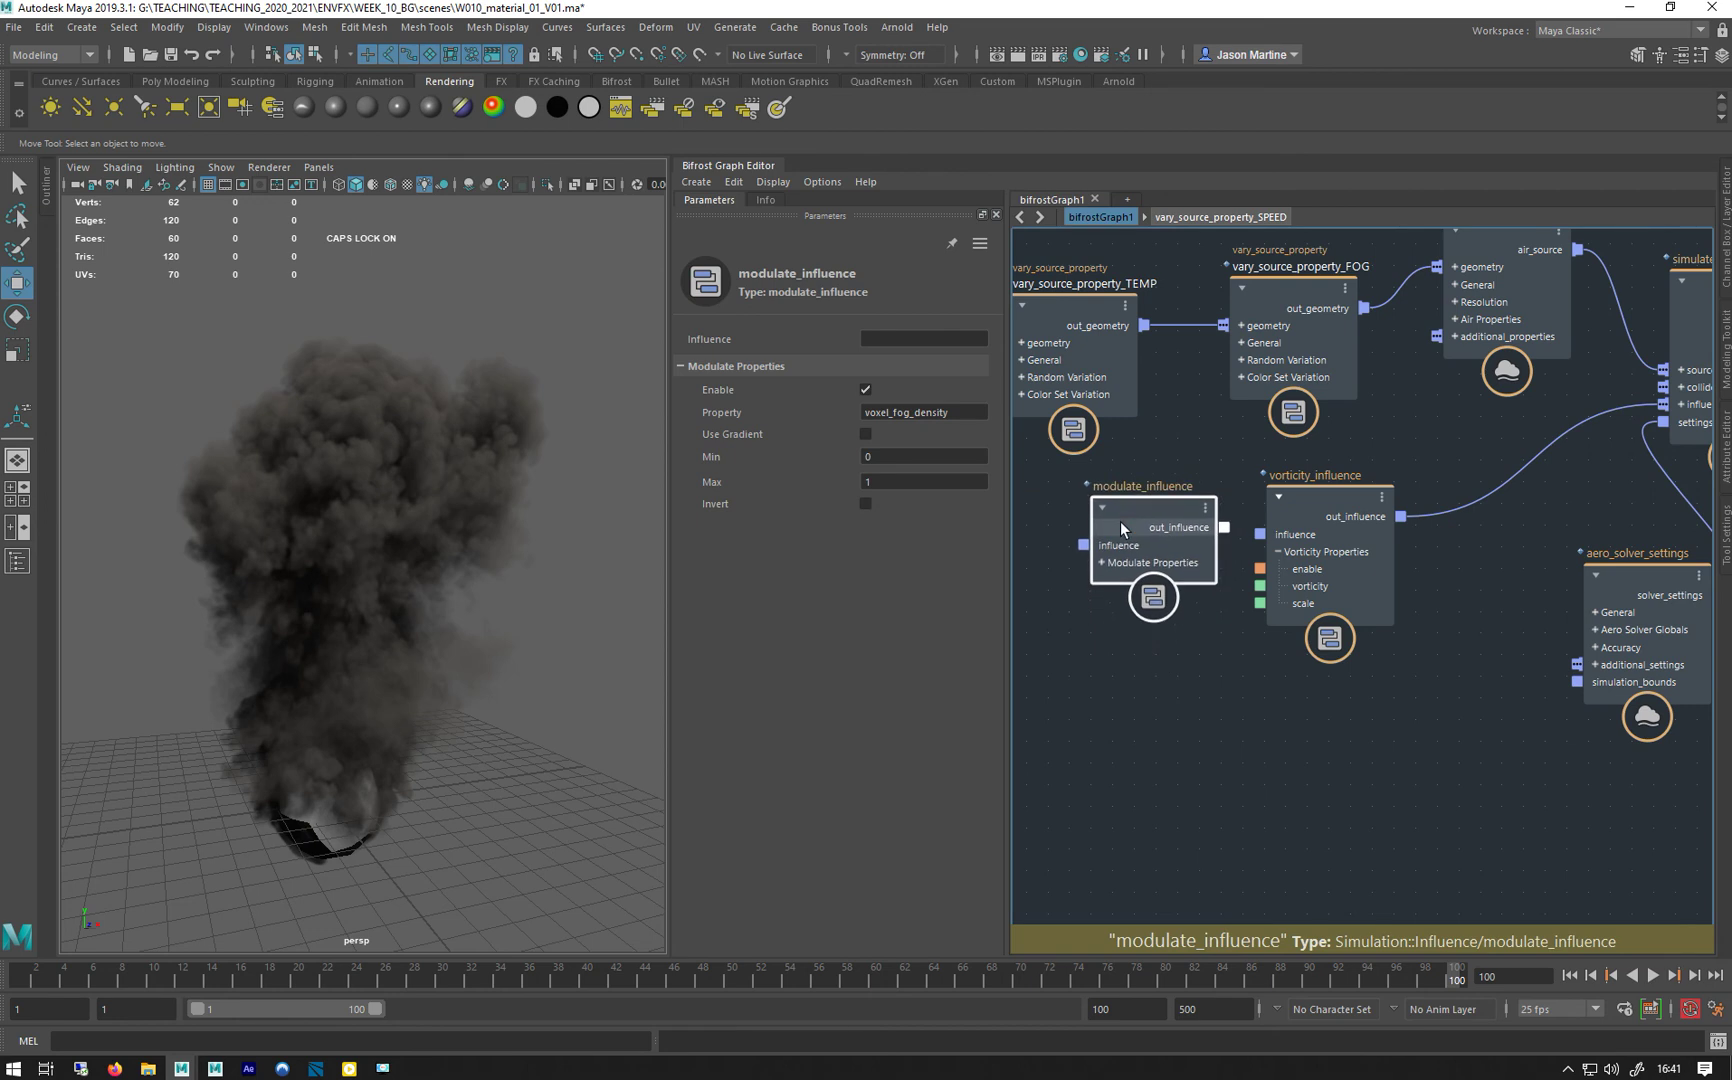
drag(1295, 499, 1372, 497)
drag(1111, 512, 1115, 518)
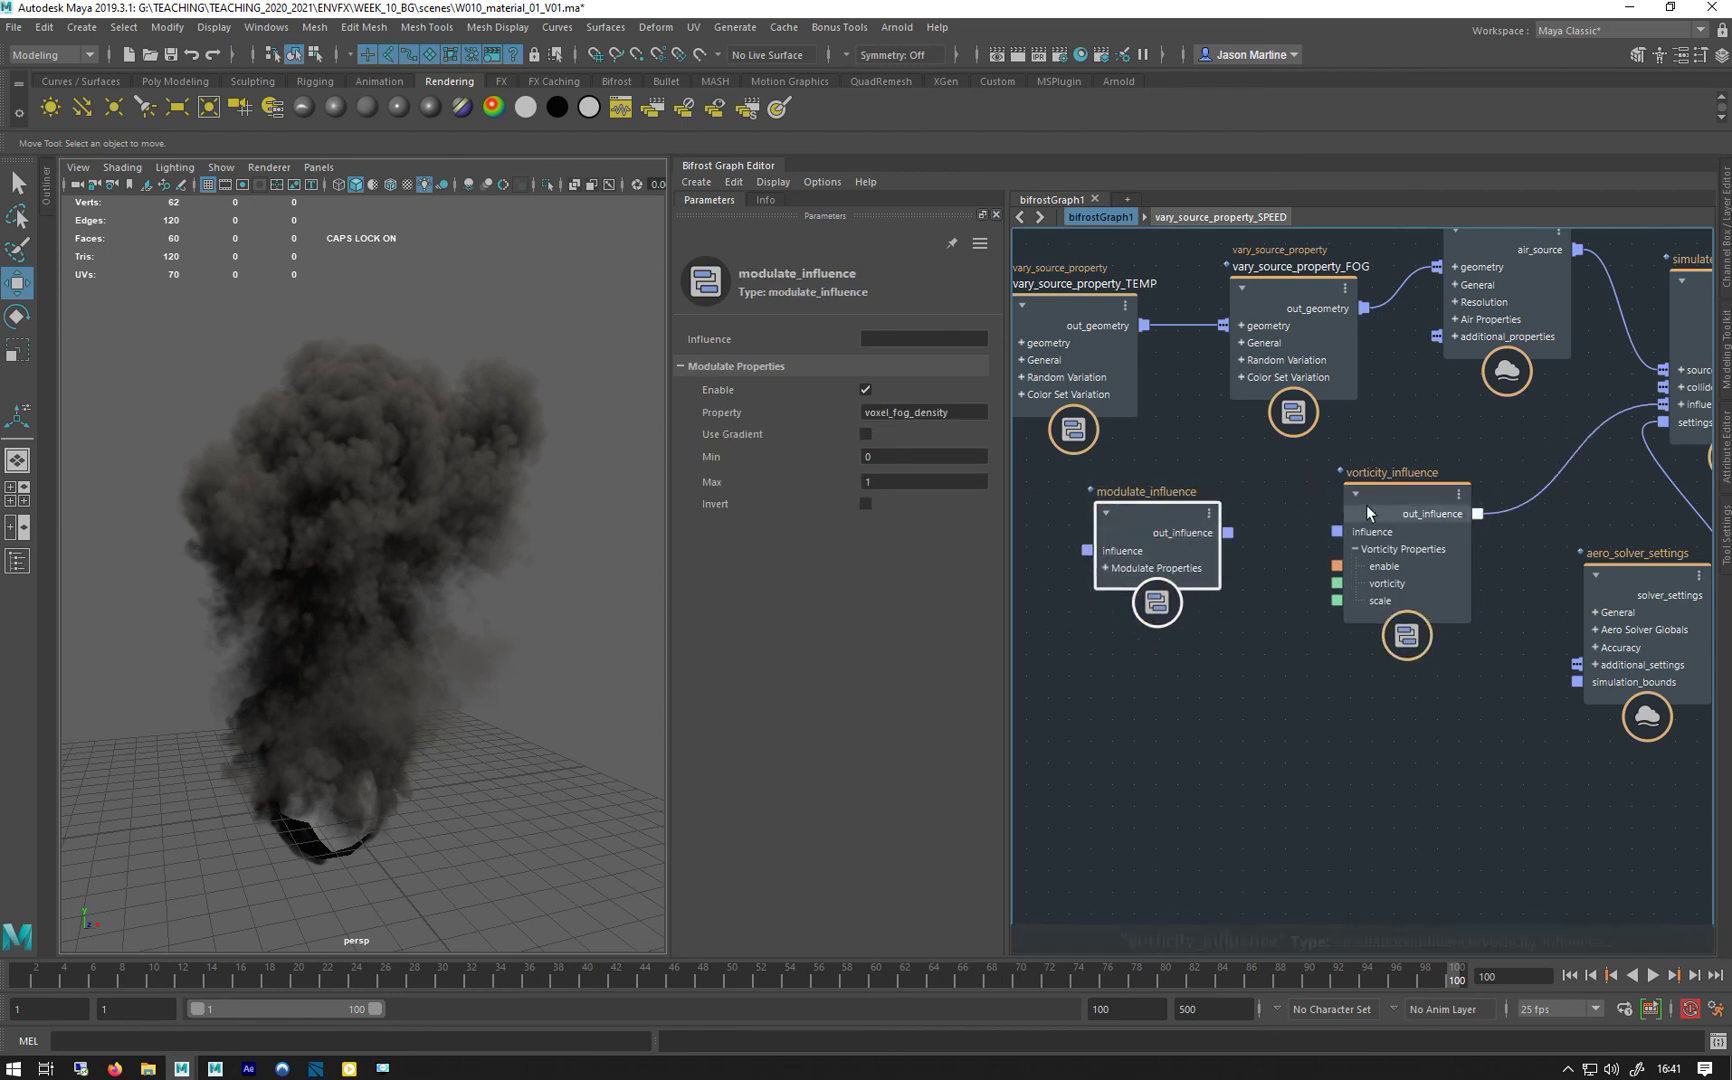
drag(1367, 505, 1323, 502)
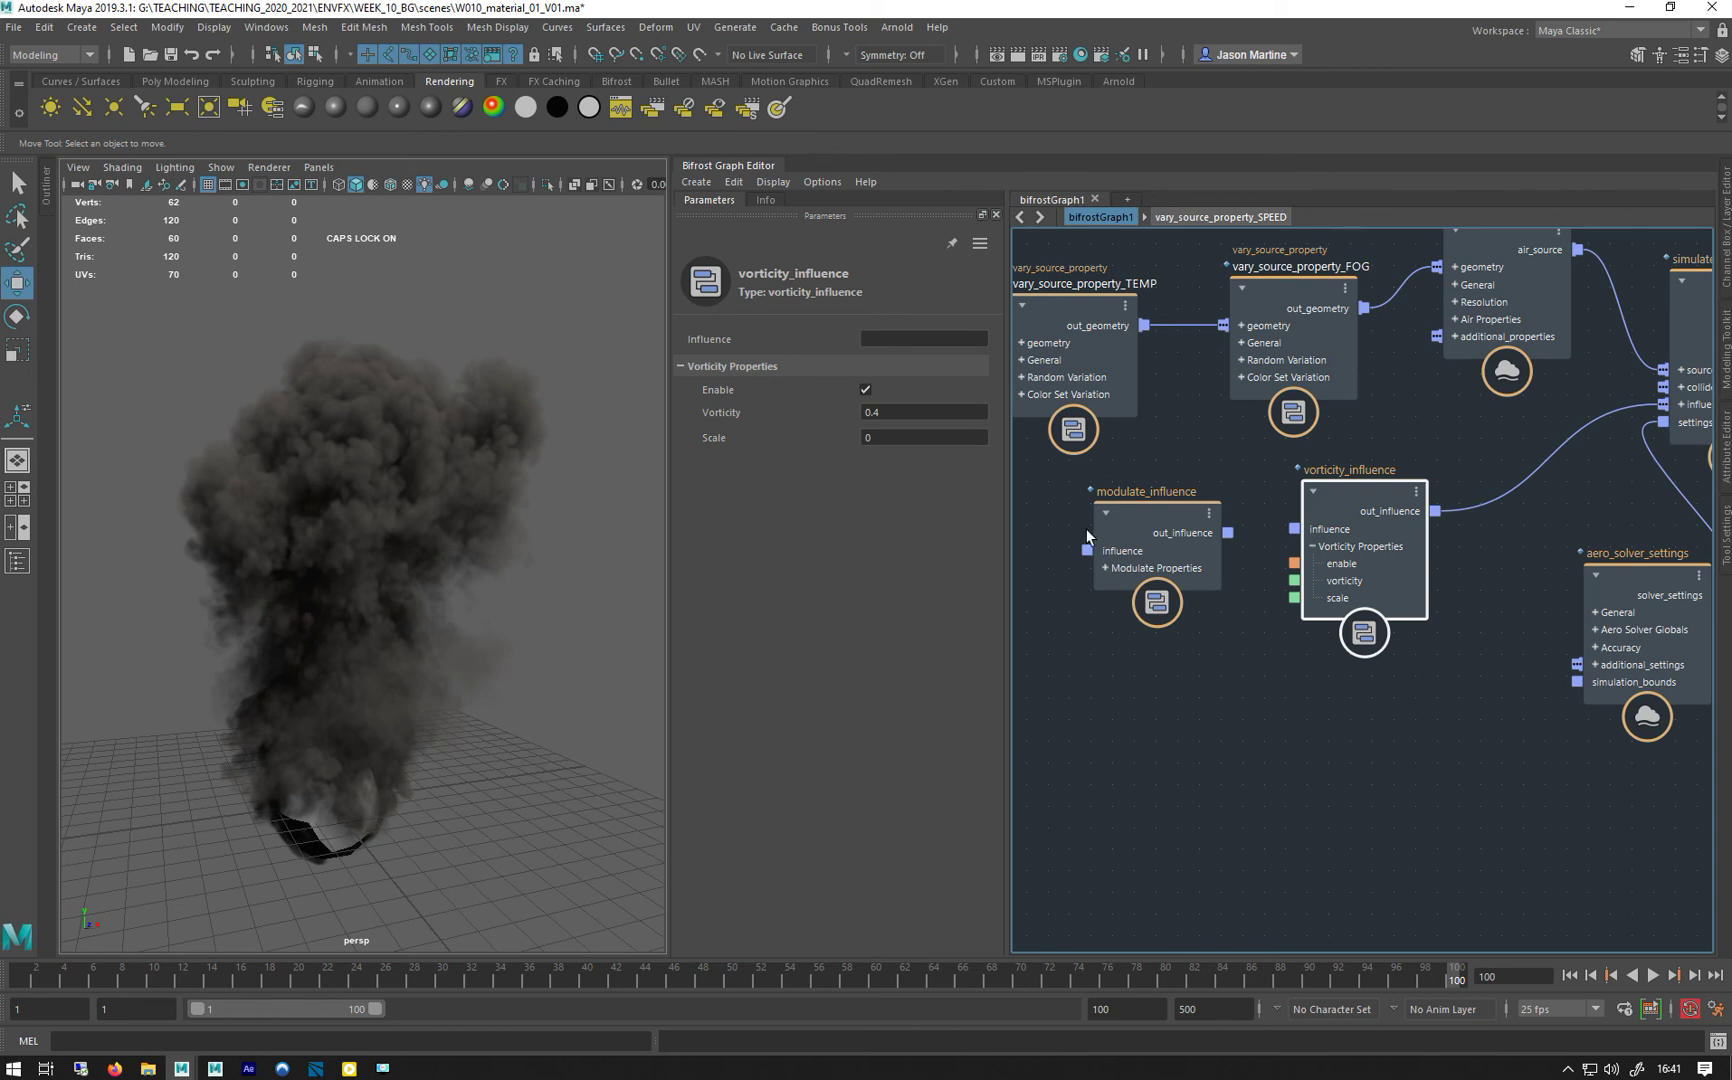
drag(1127, 522, 1116, 502)
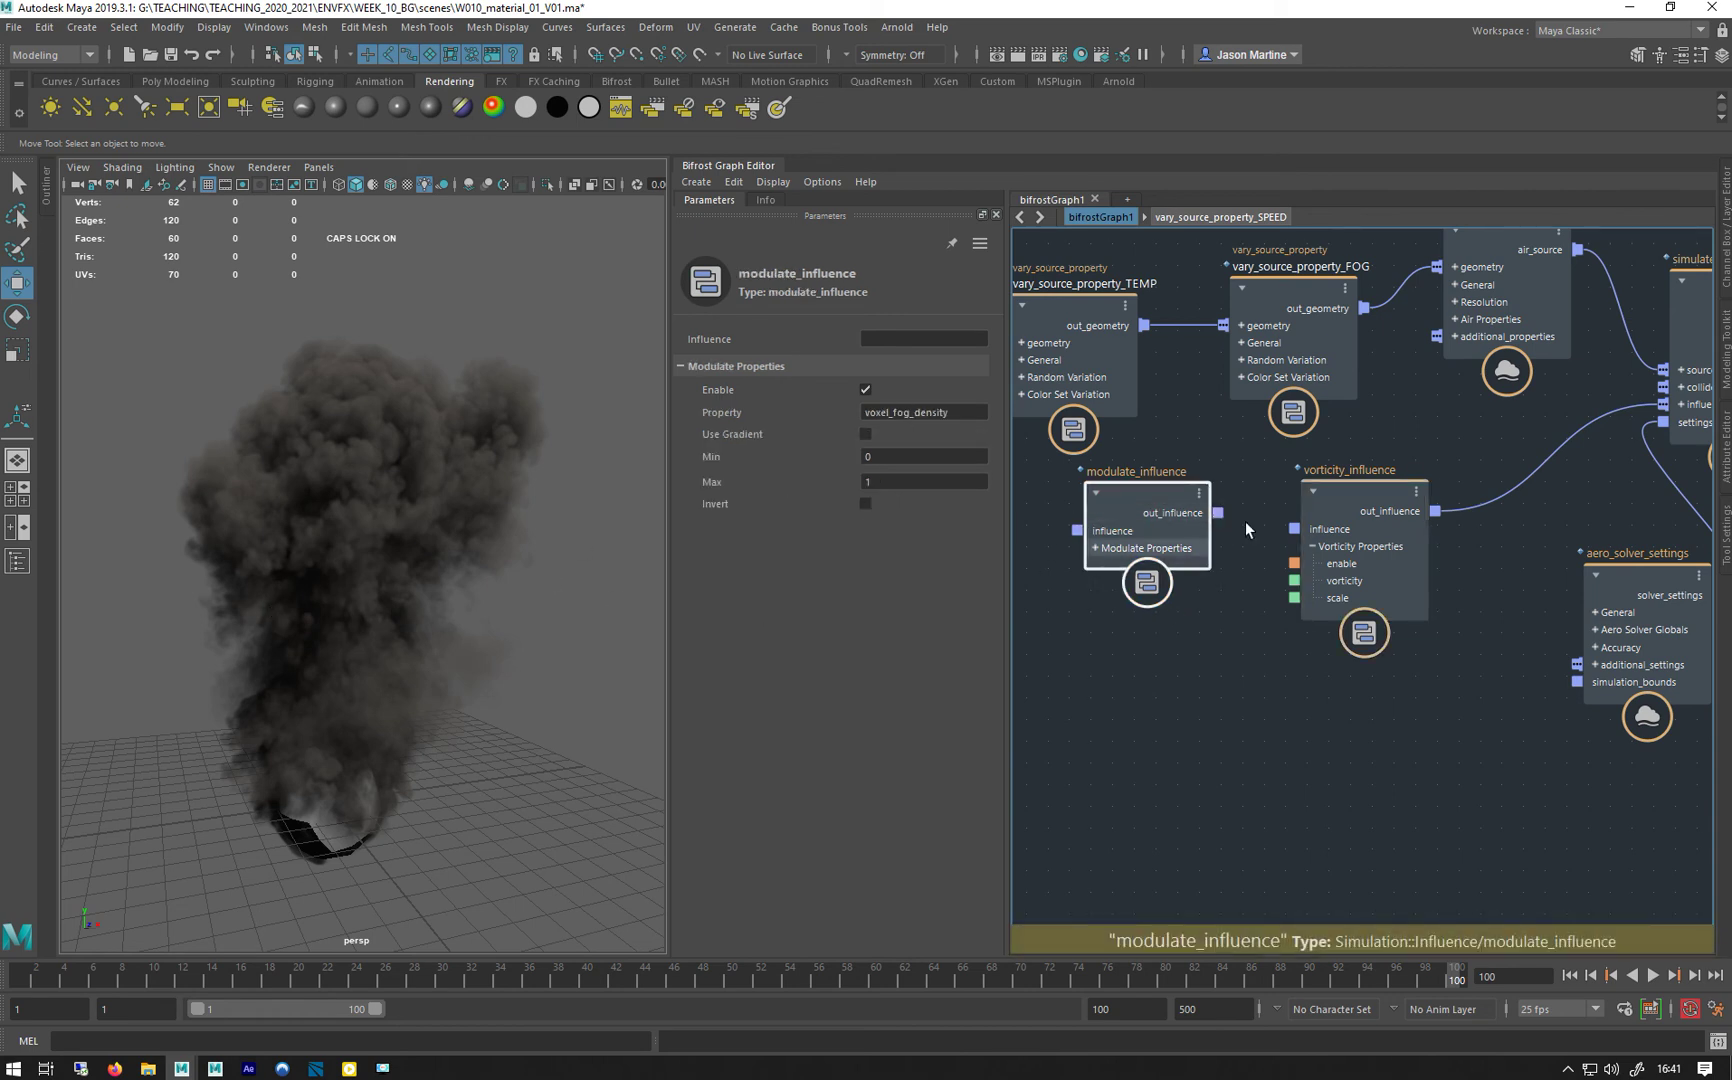
Compare the Property, Min and Max parameters of modulate_influence with the Vorticity setting of vorticity_influence.
click(1362, 495)
click(1120, 510)
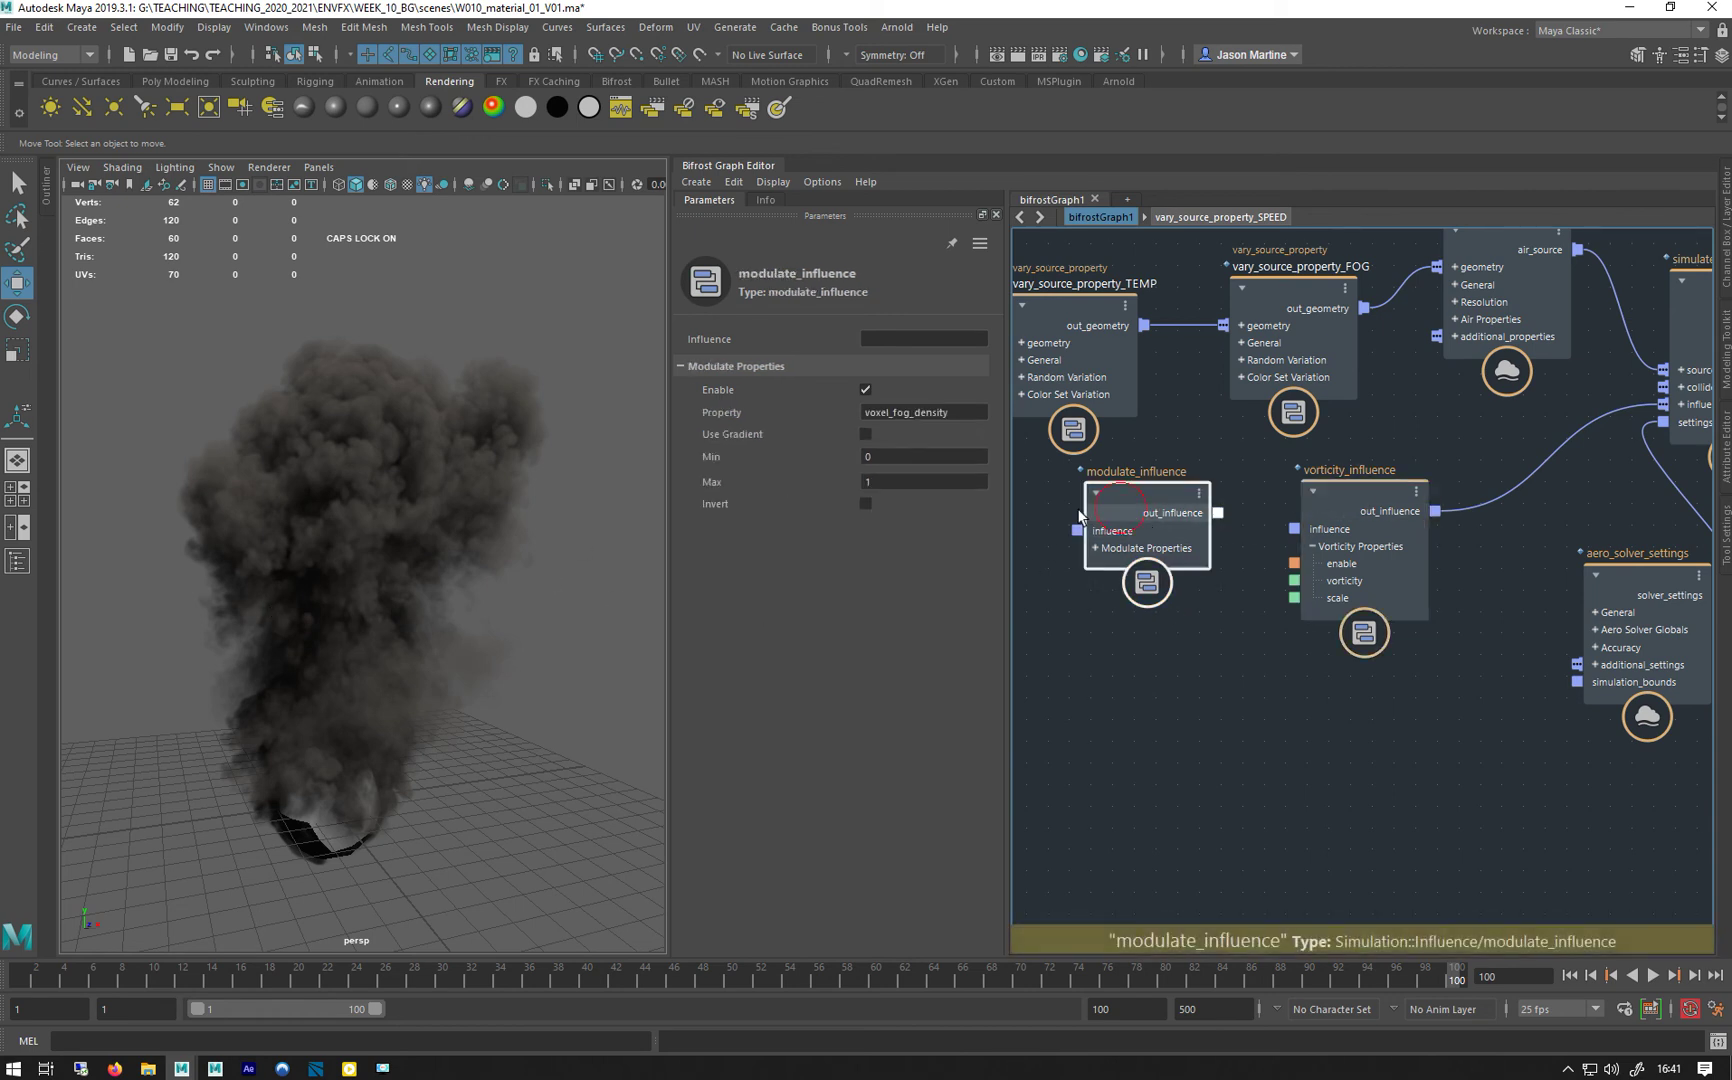
double_click(964, 410)
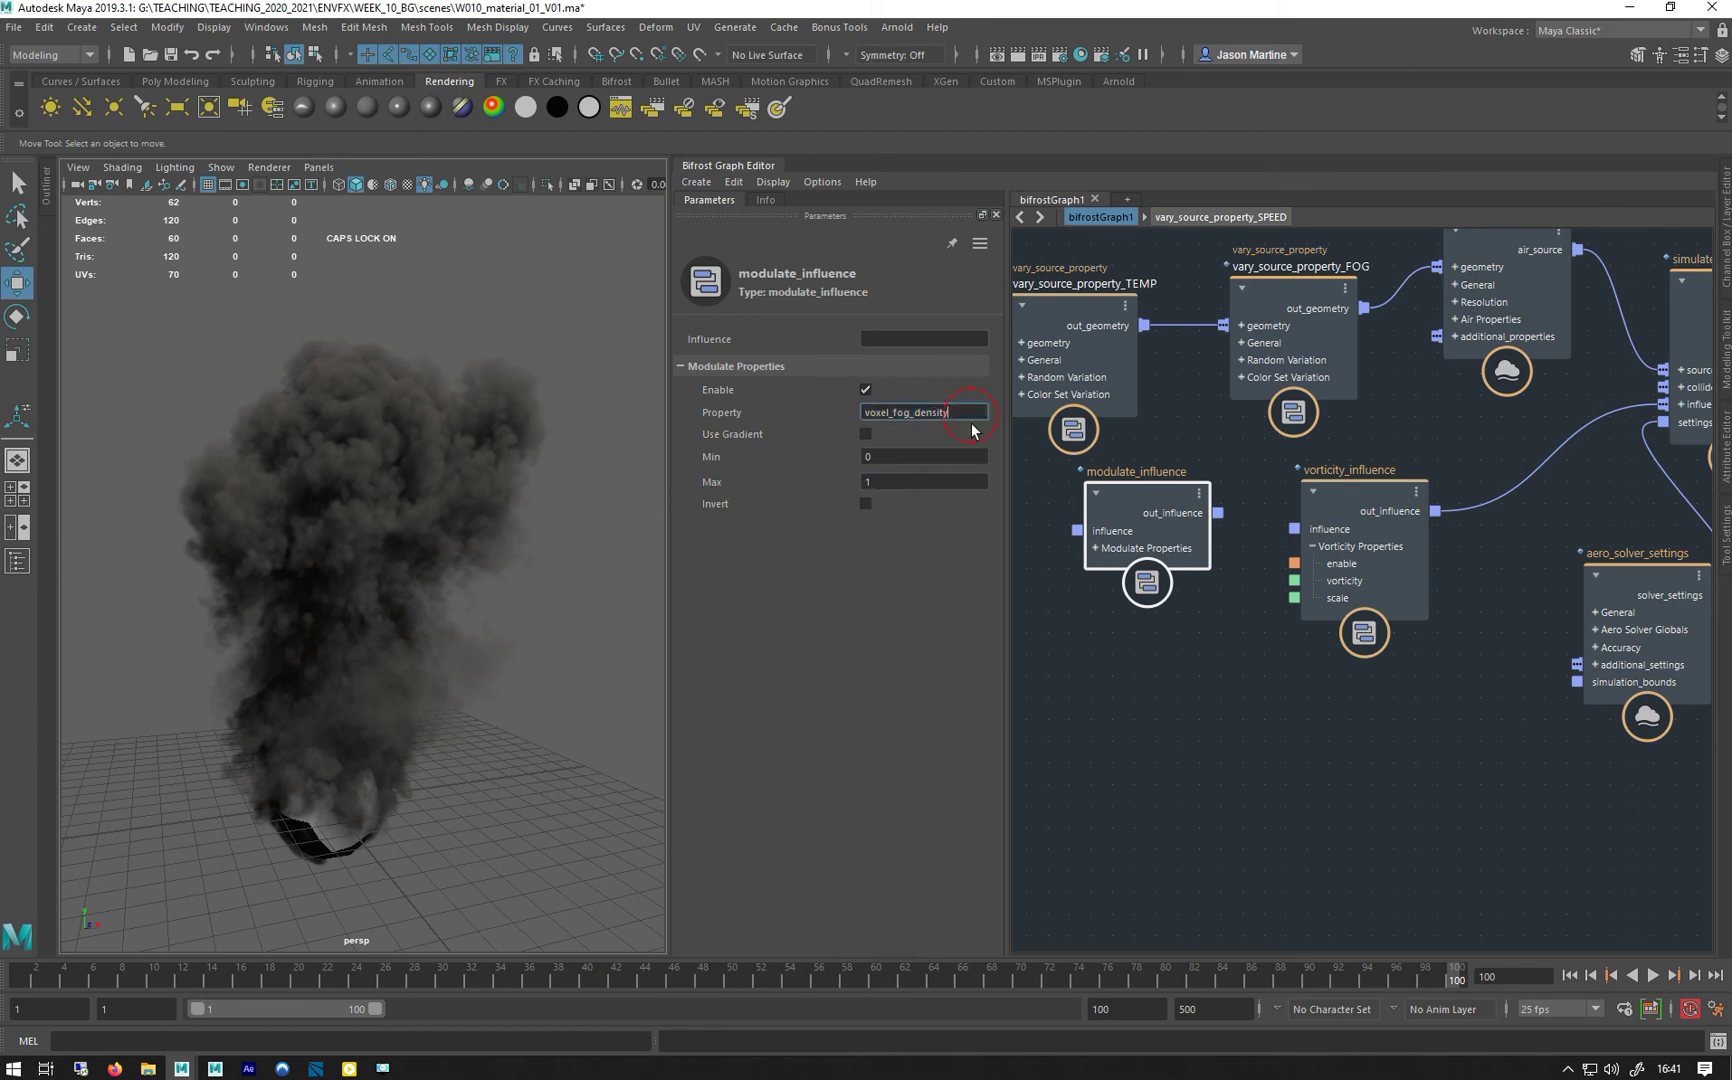
click(1300, 501)
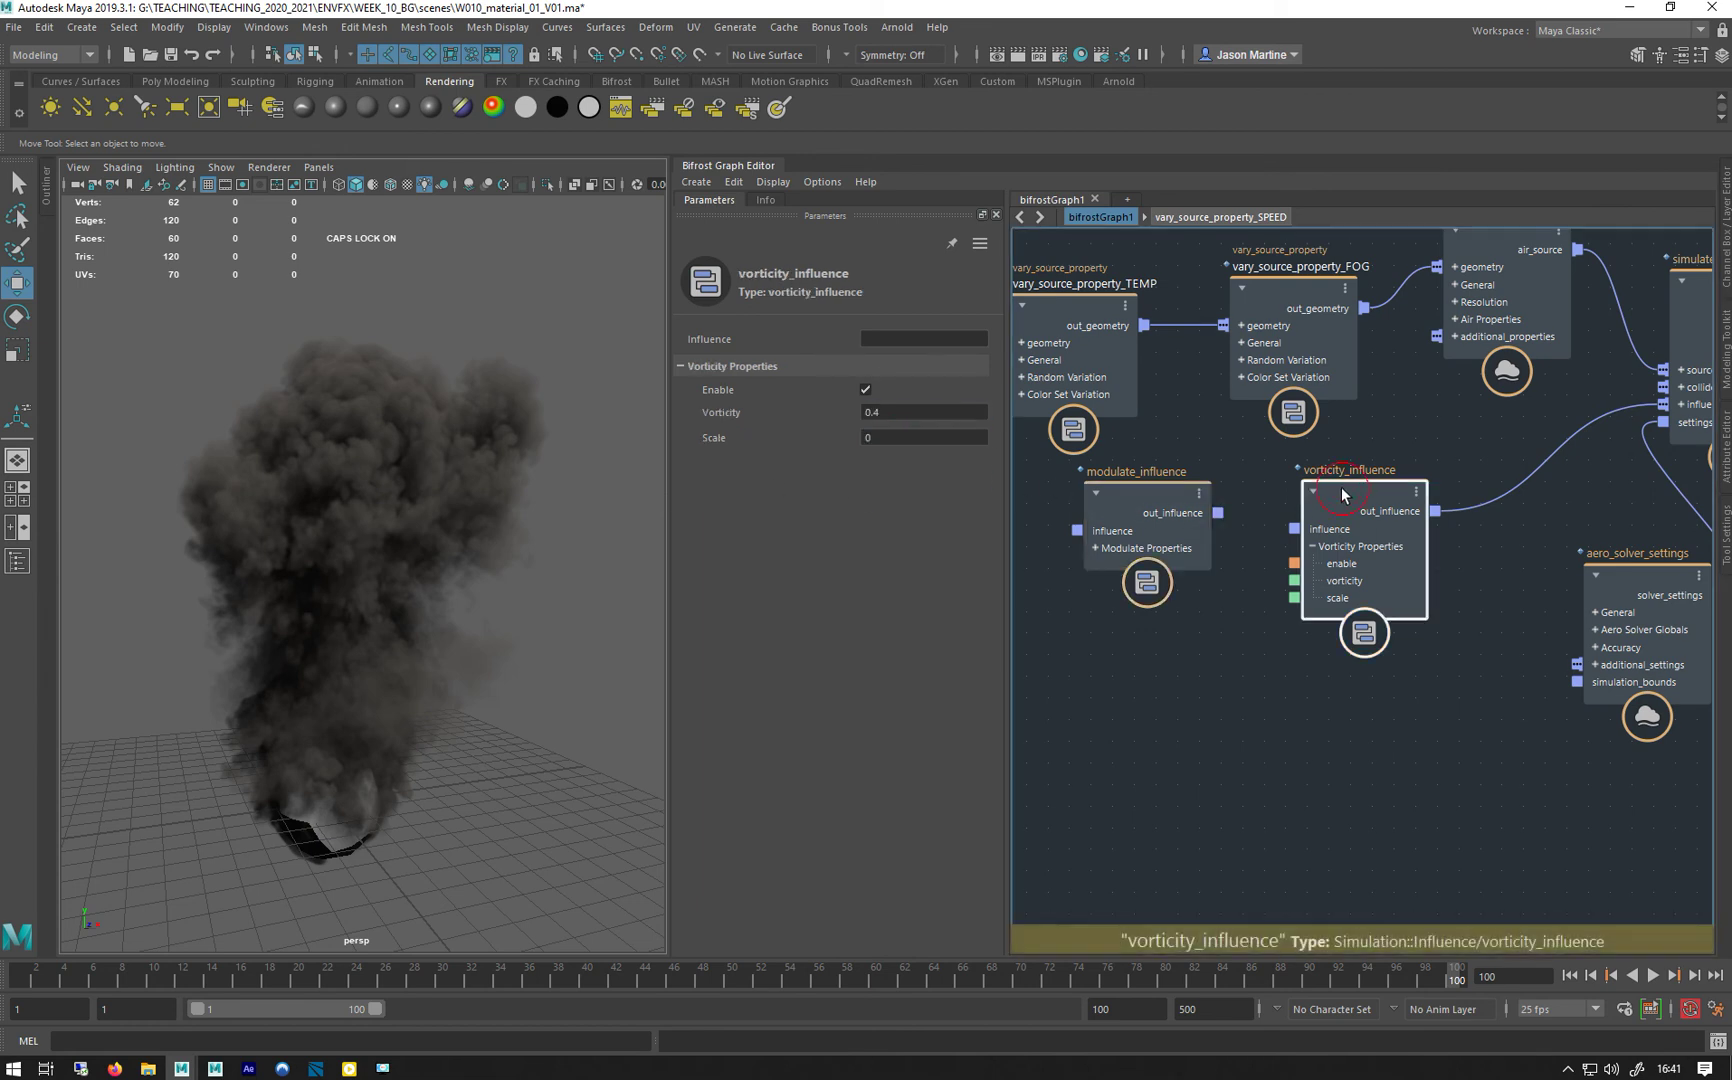
click(913, 411)
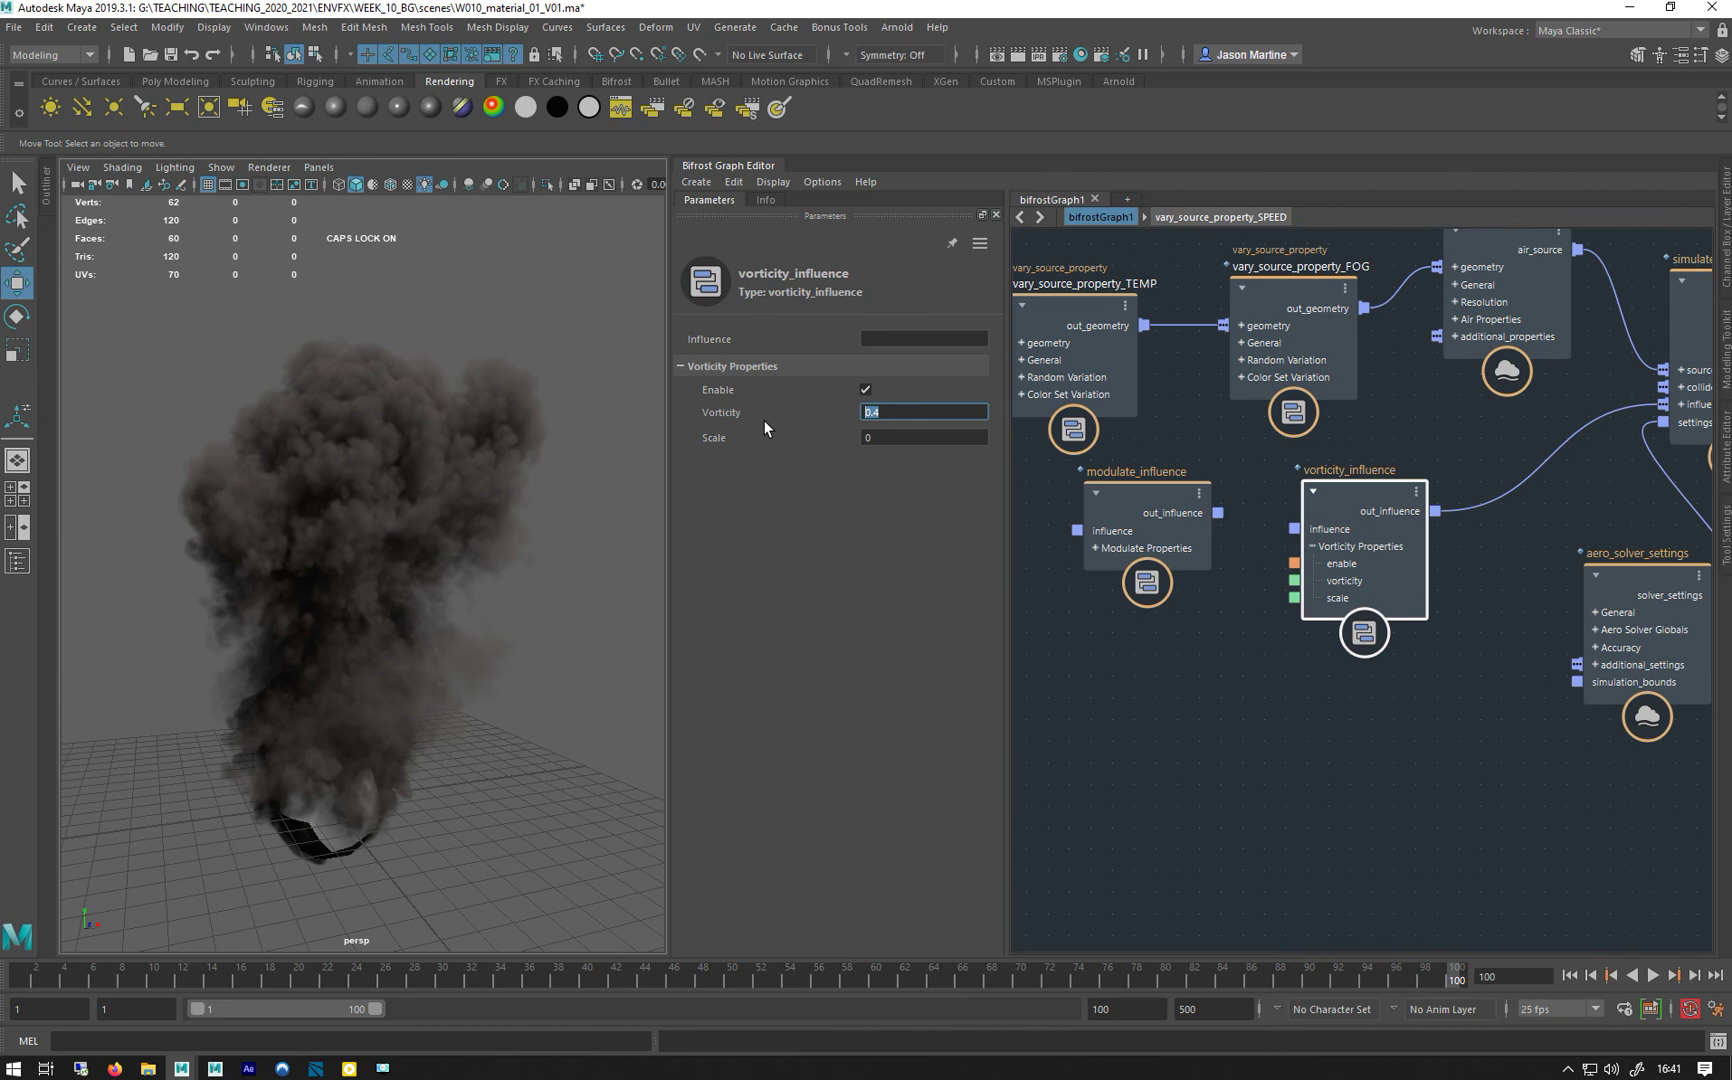
click(1120, 497)
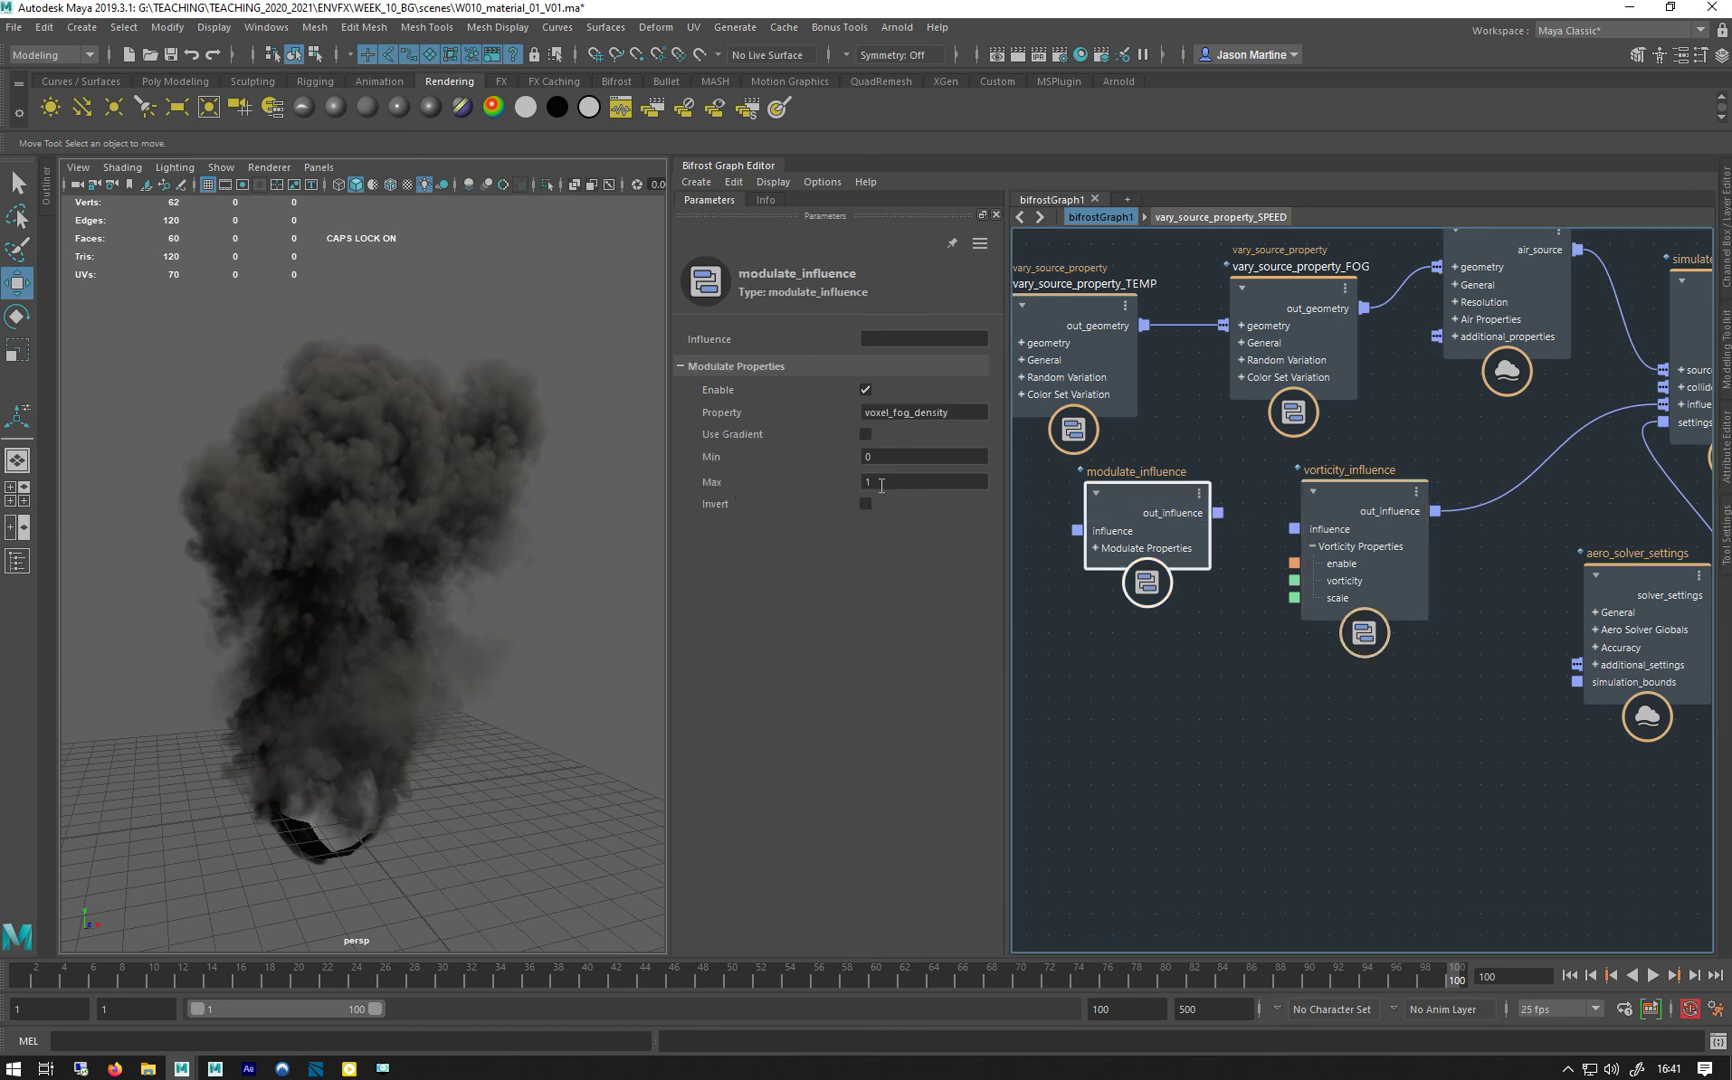
click(1345, 500)
click(877, 412)
click(1125, 498)
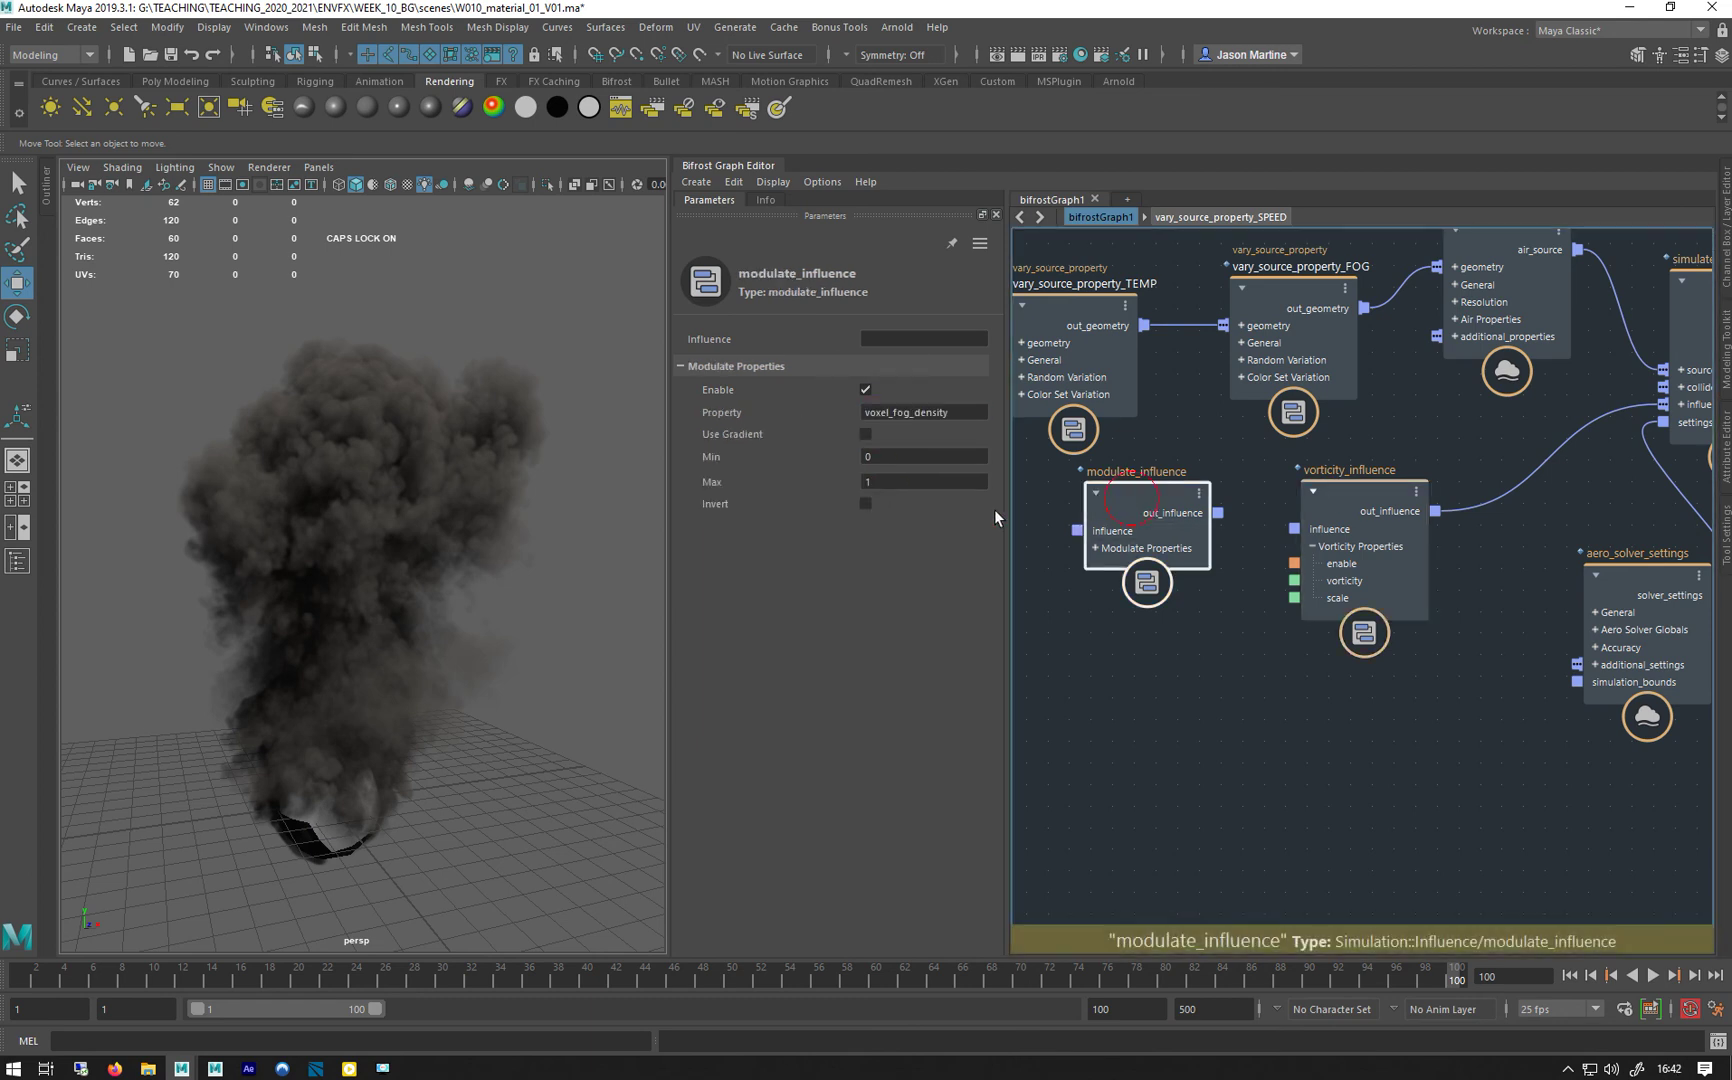
click(883, 457)
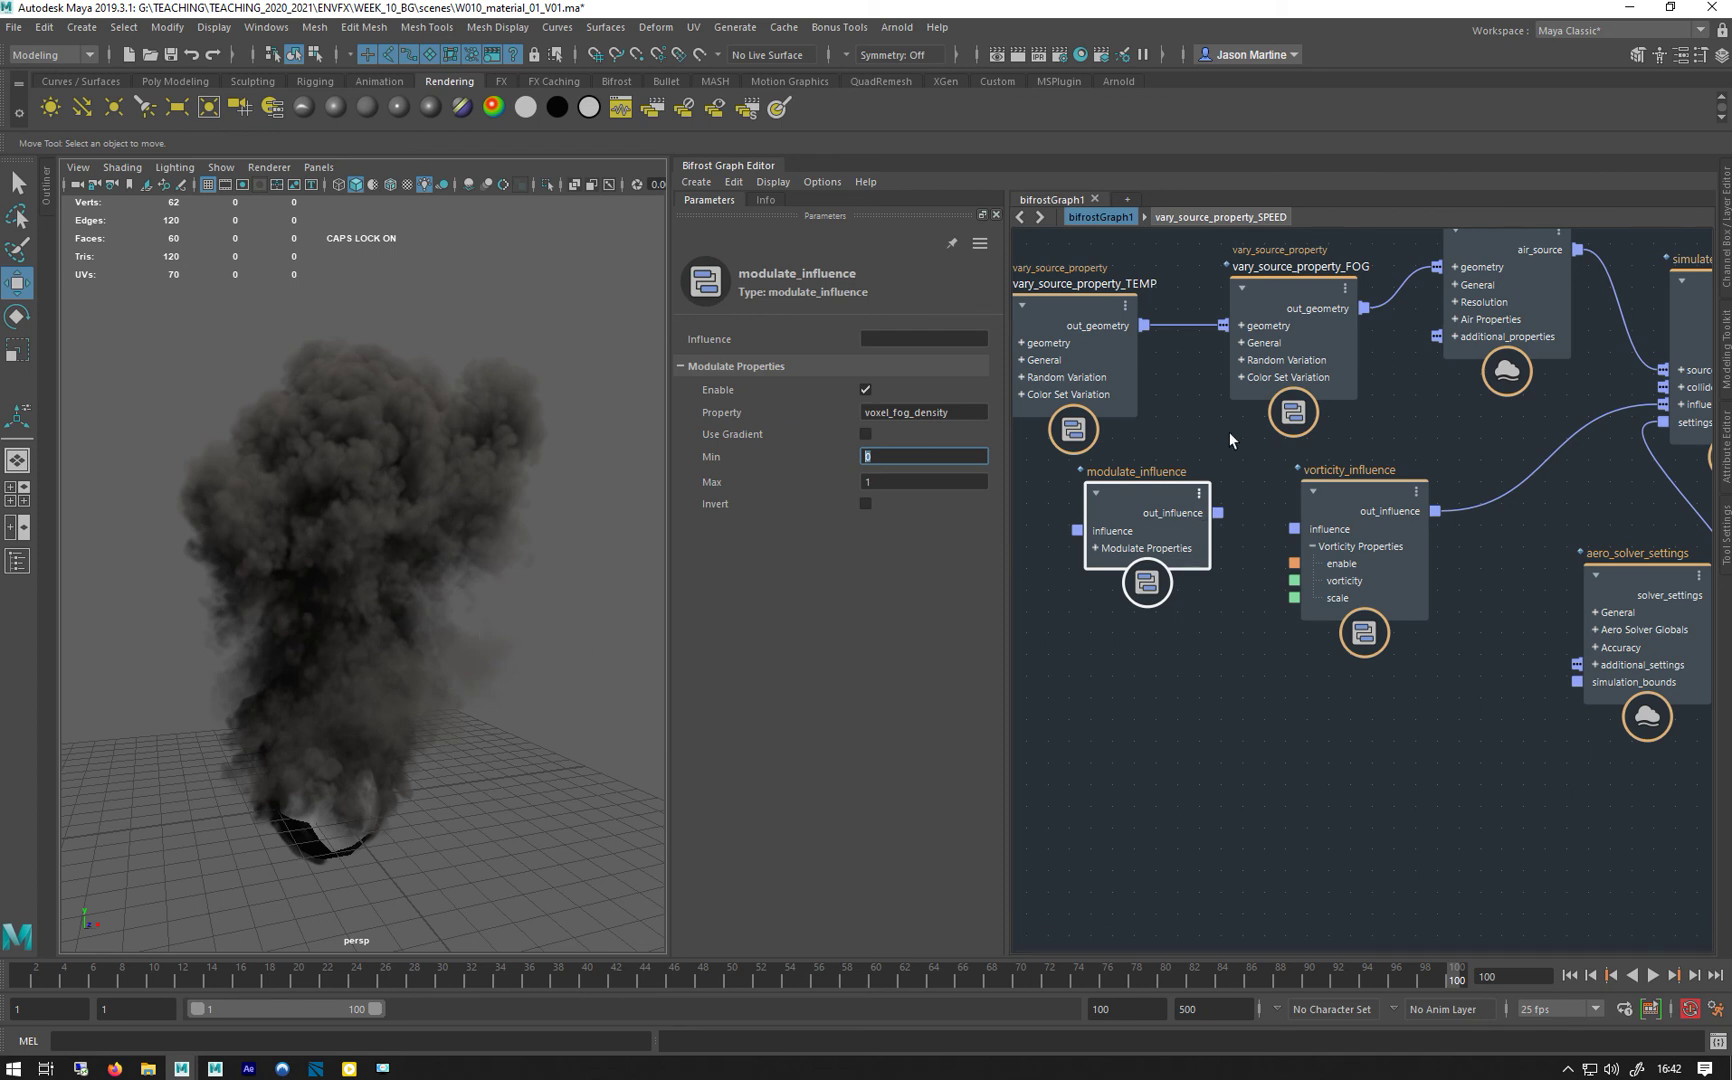
Check the random variation Min and Max of vary_source_property_FOG and the parameters of vorticity_influence.
middle_drag(1229, 432, 1268, 517)
click(1345, 405)
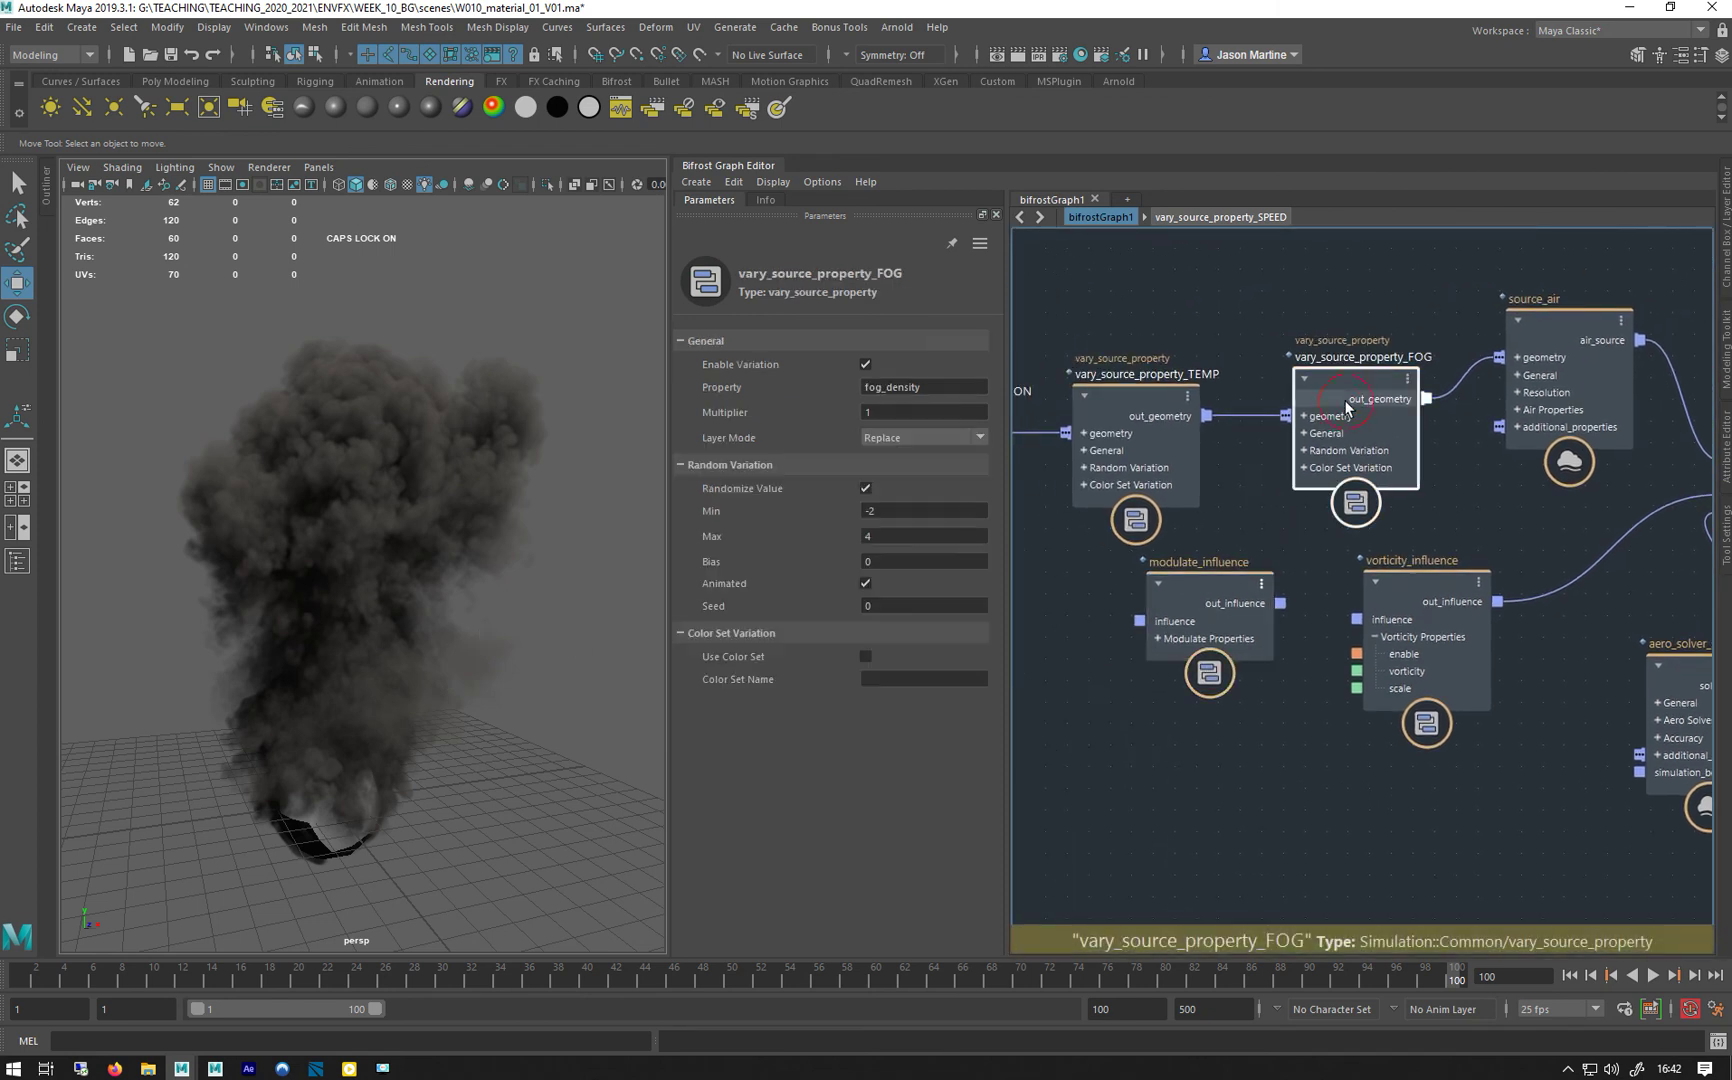
click(878, 536)
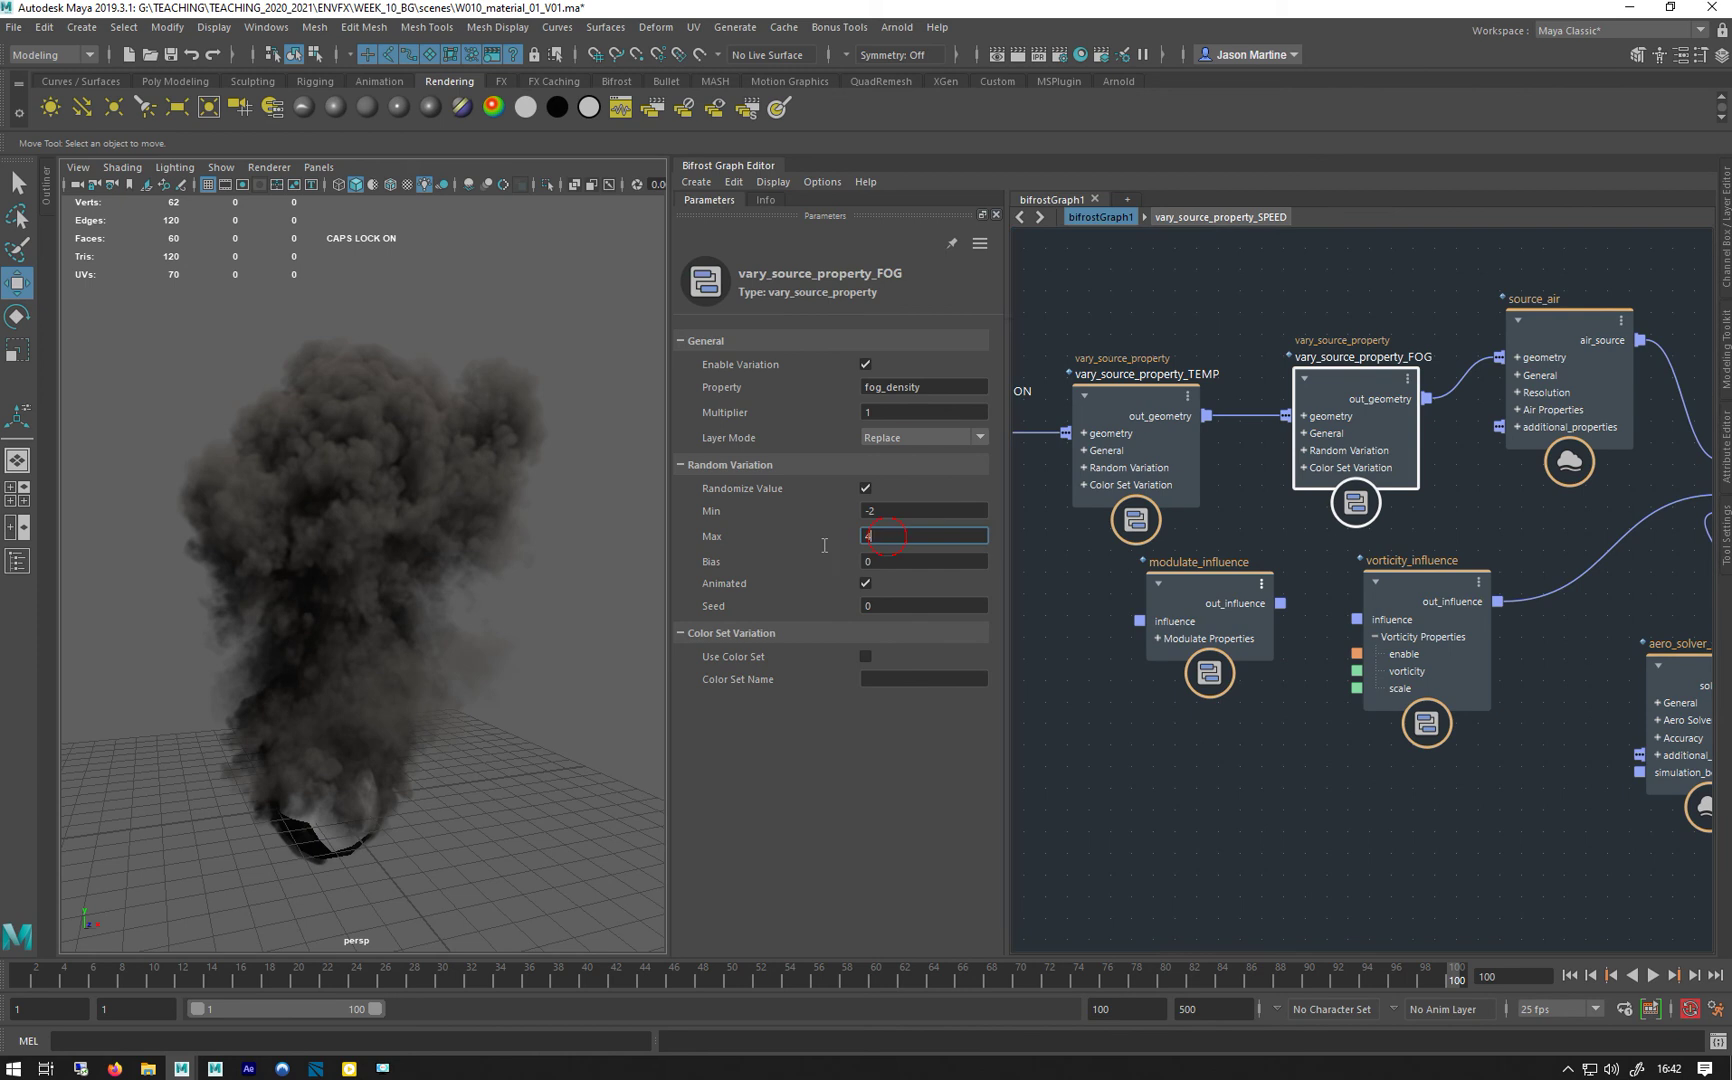
click(879, 510)
click(889, 537)
click(1428, 583)
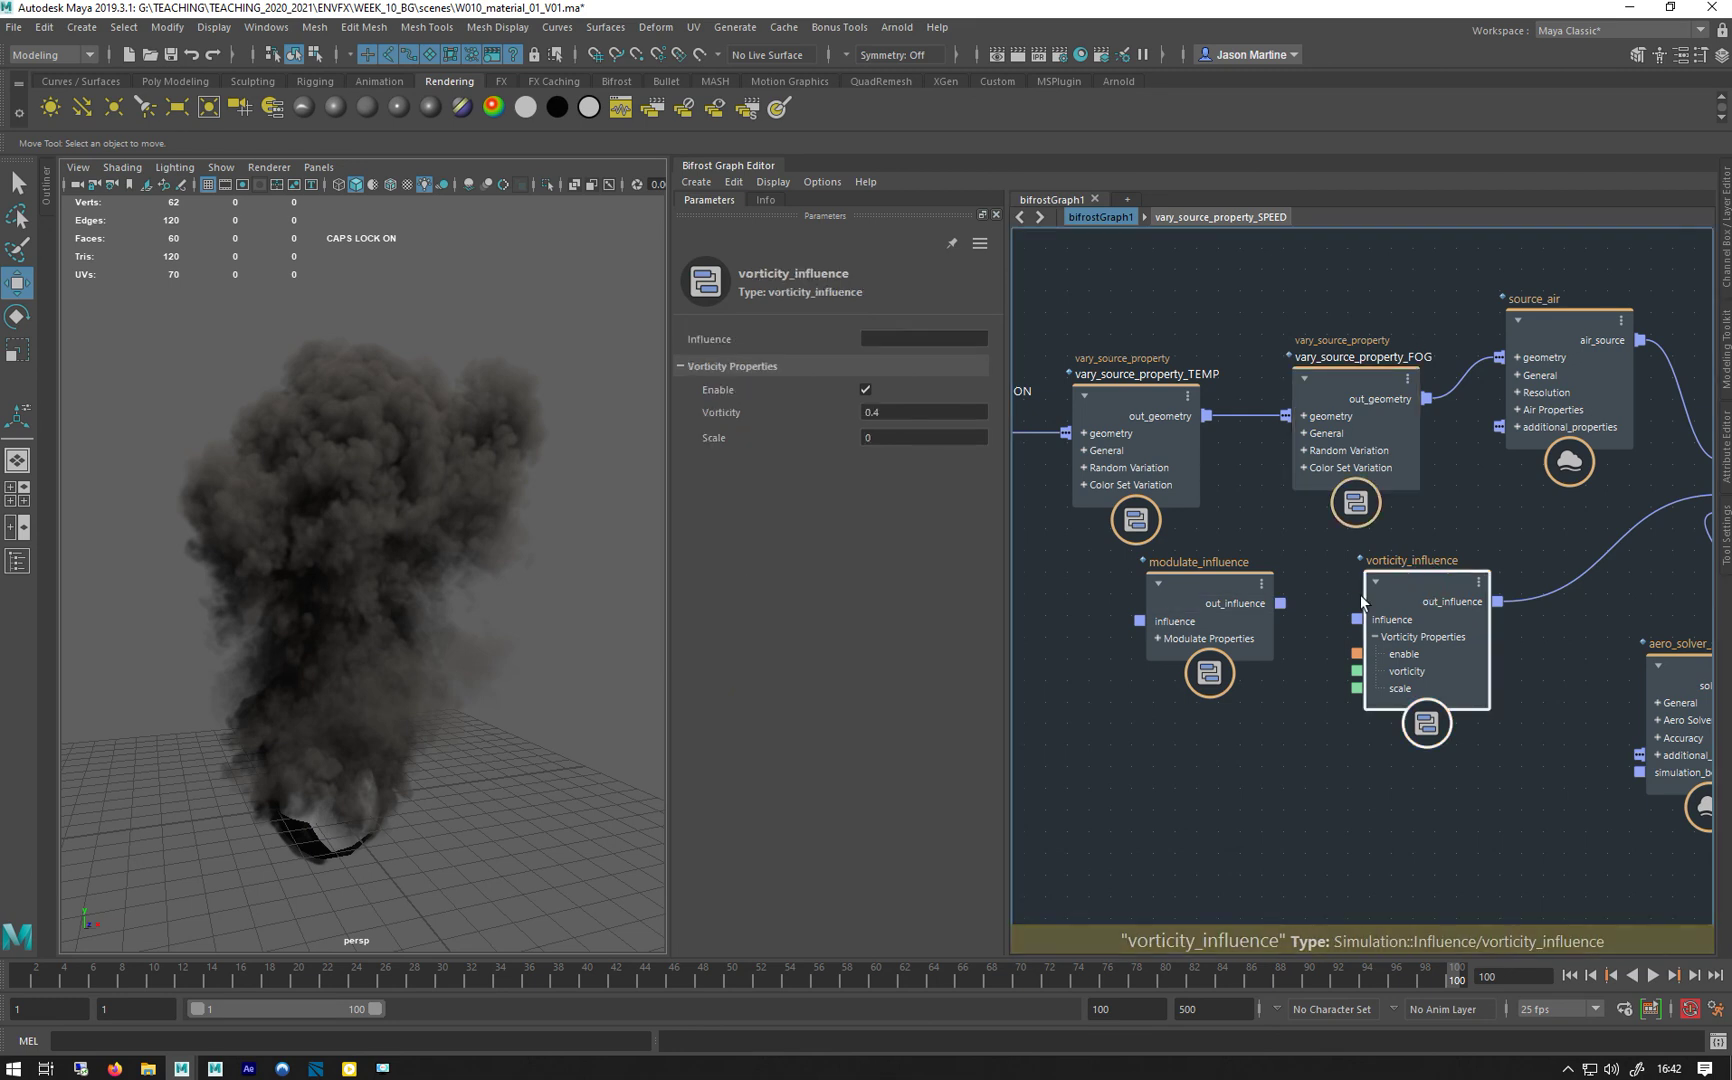
Set modulate_influence's Min to 1 and Max to 3, and connect its out_influence to the influence input of vorticity_influence.
click(1255, 612)
click(892, 482)
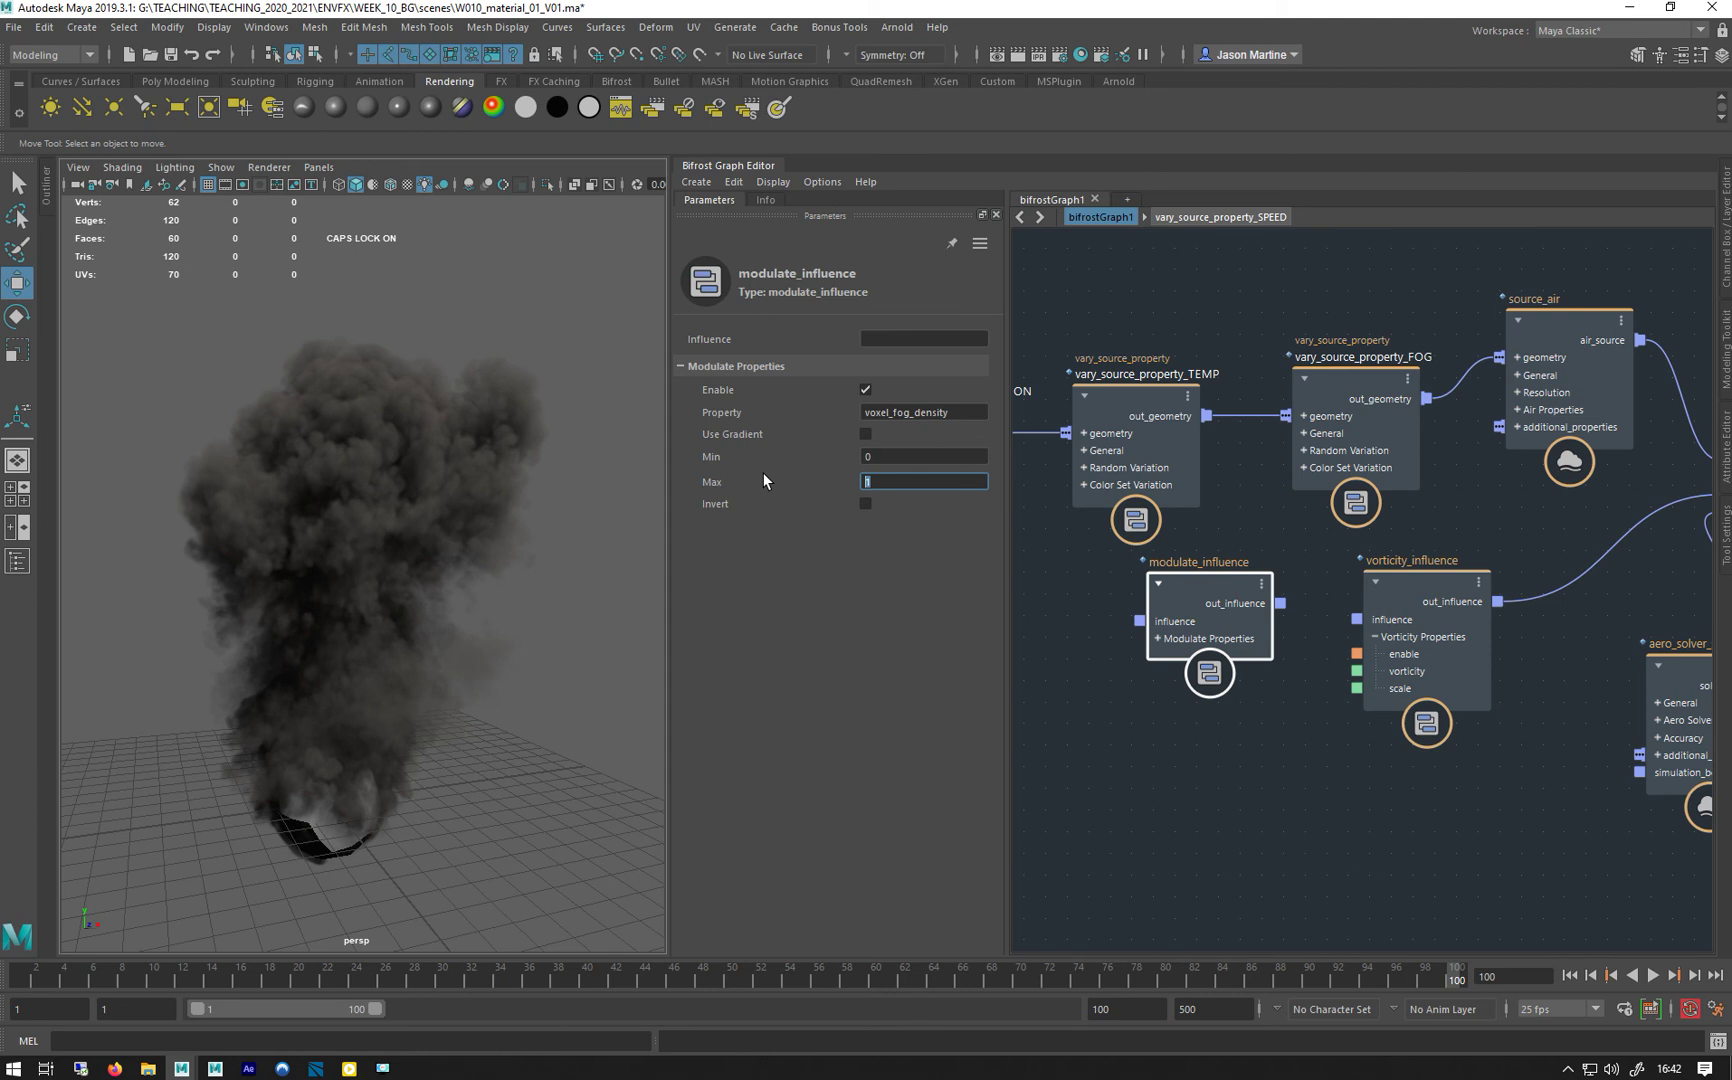
text(3)
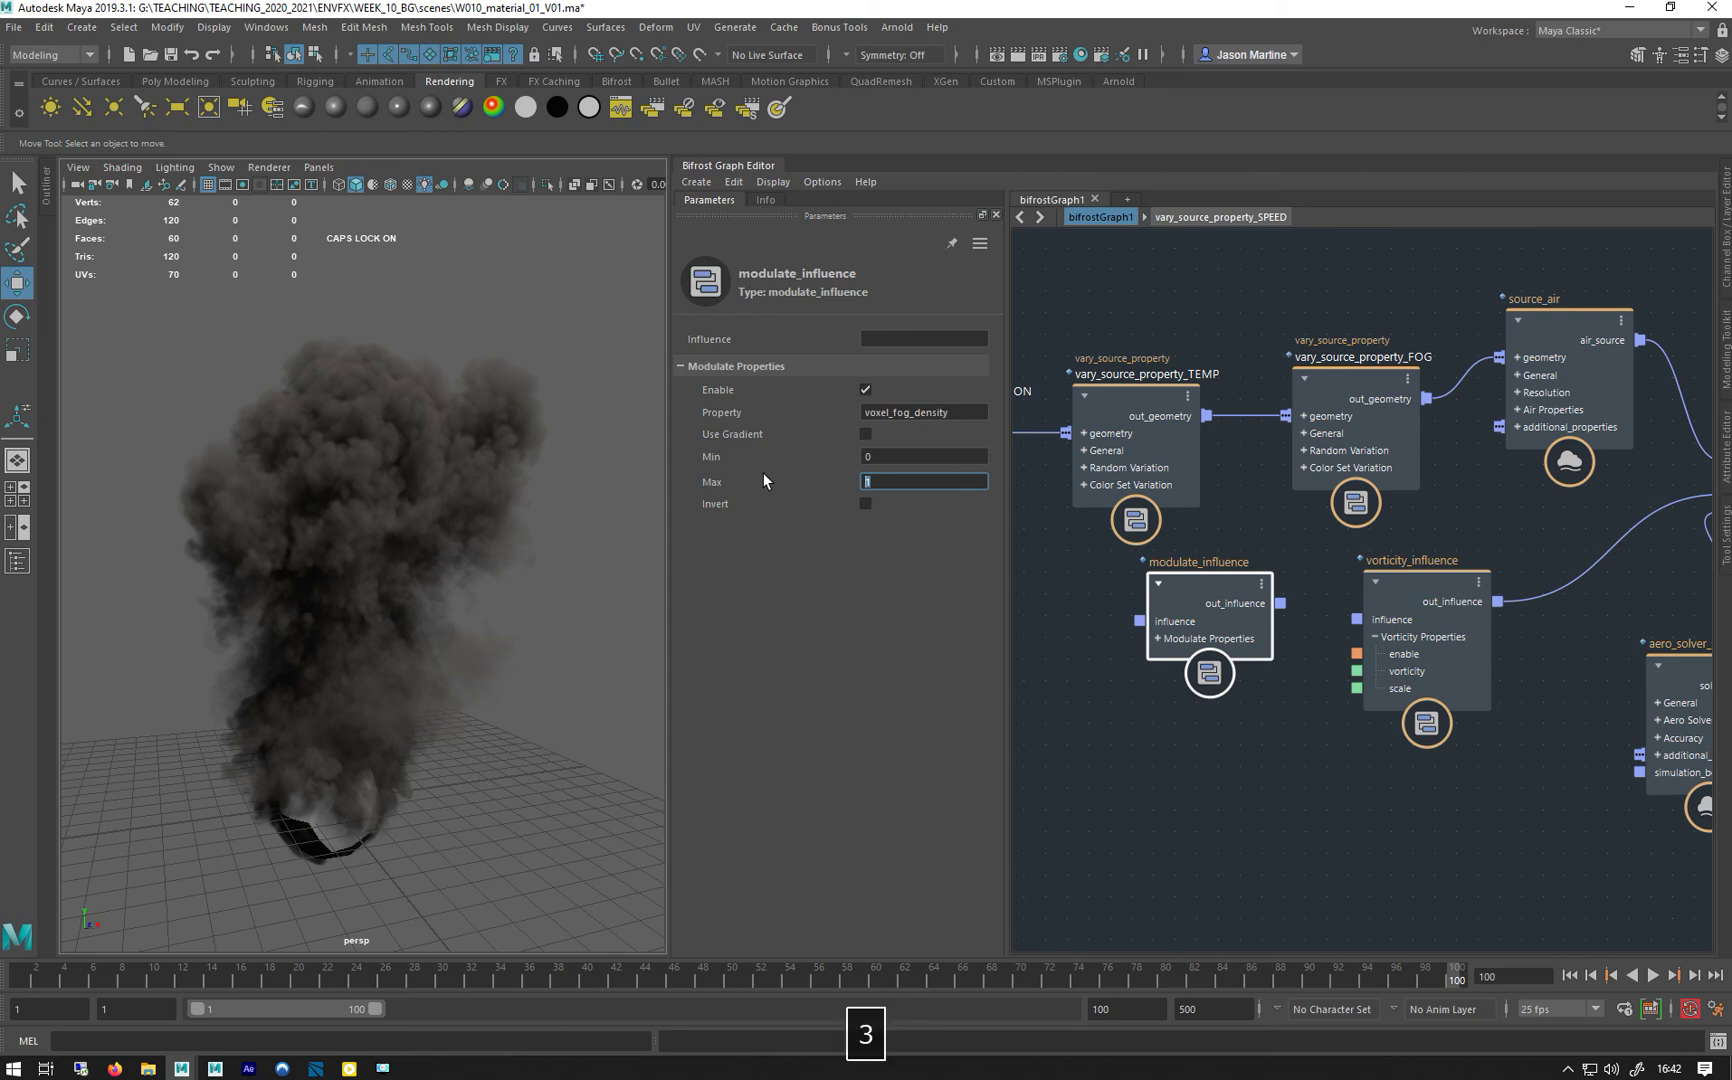
text(1)
click(880, 457)
text(1)
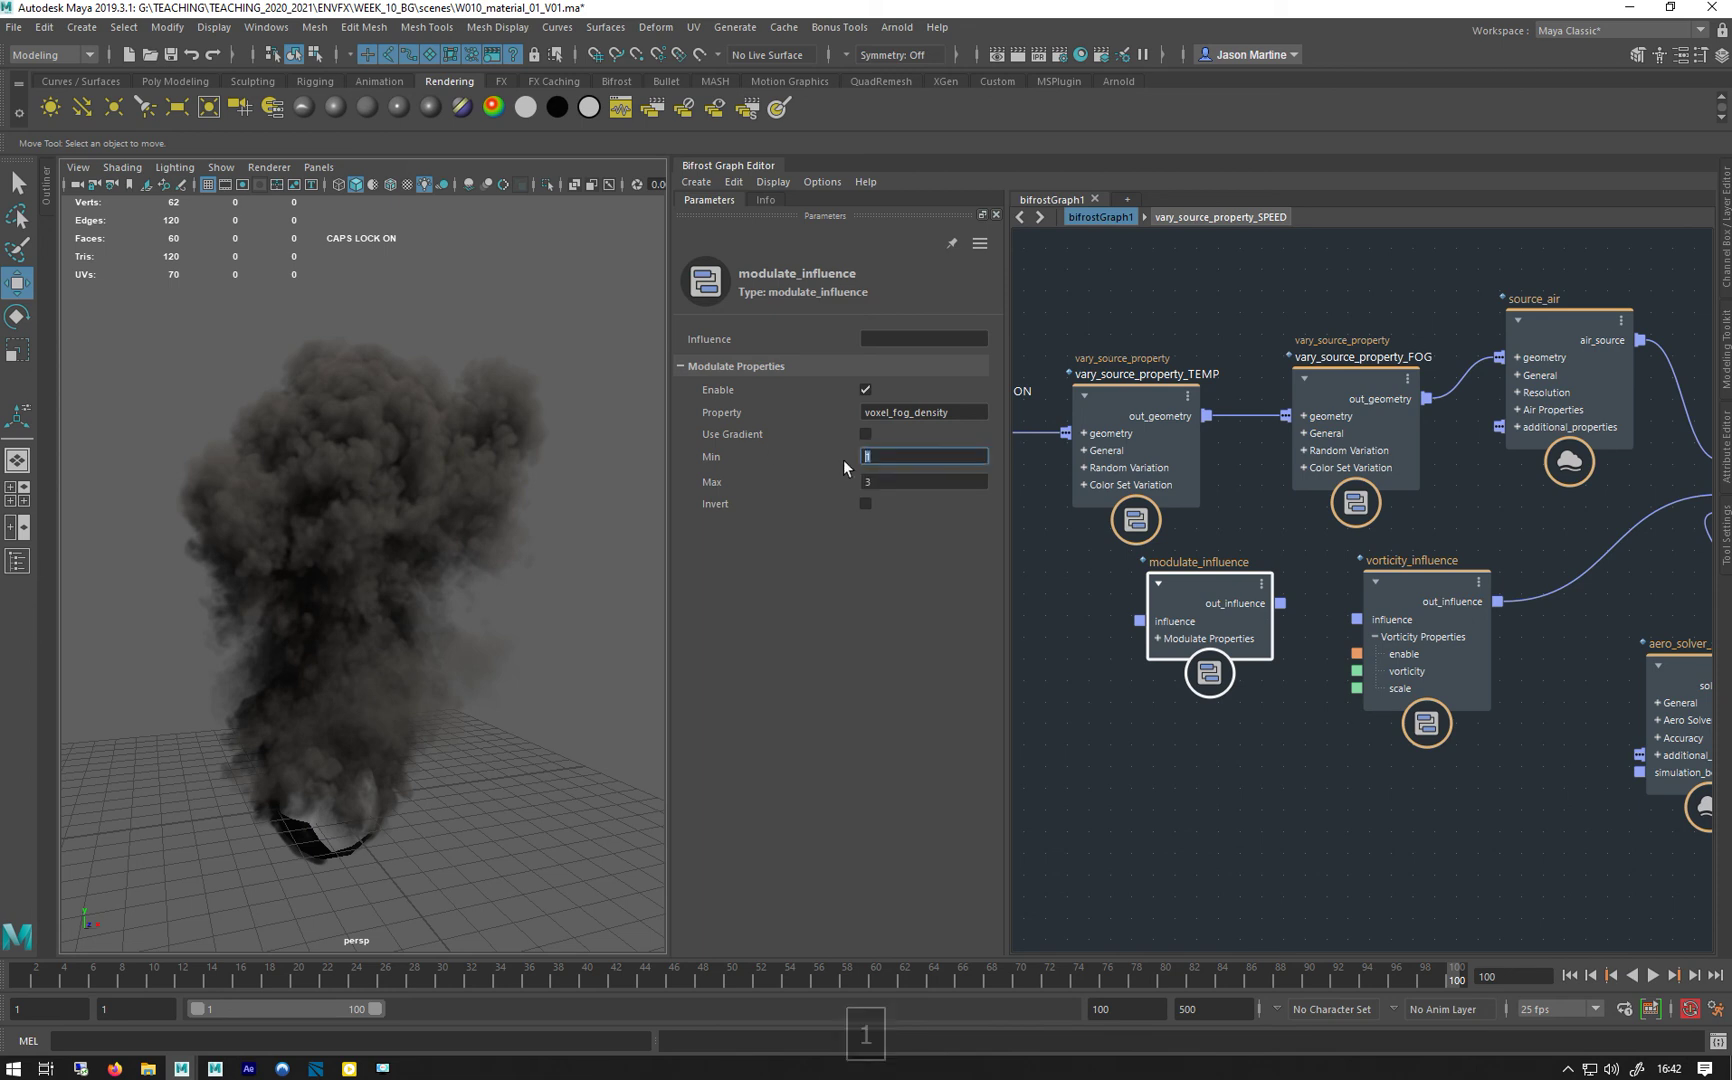
key(Return)
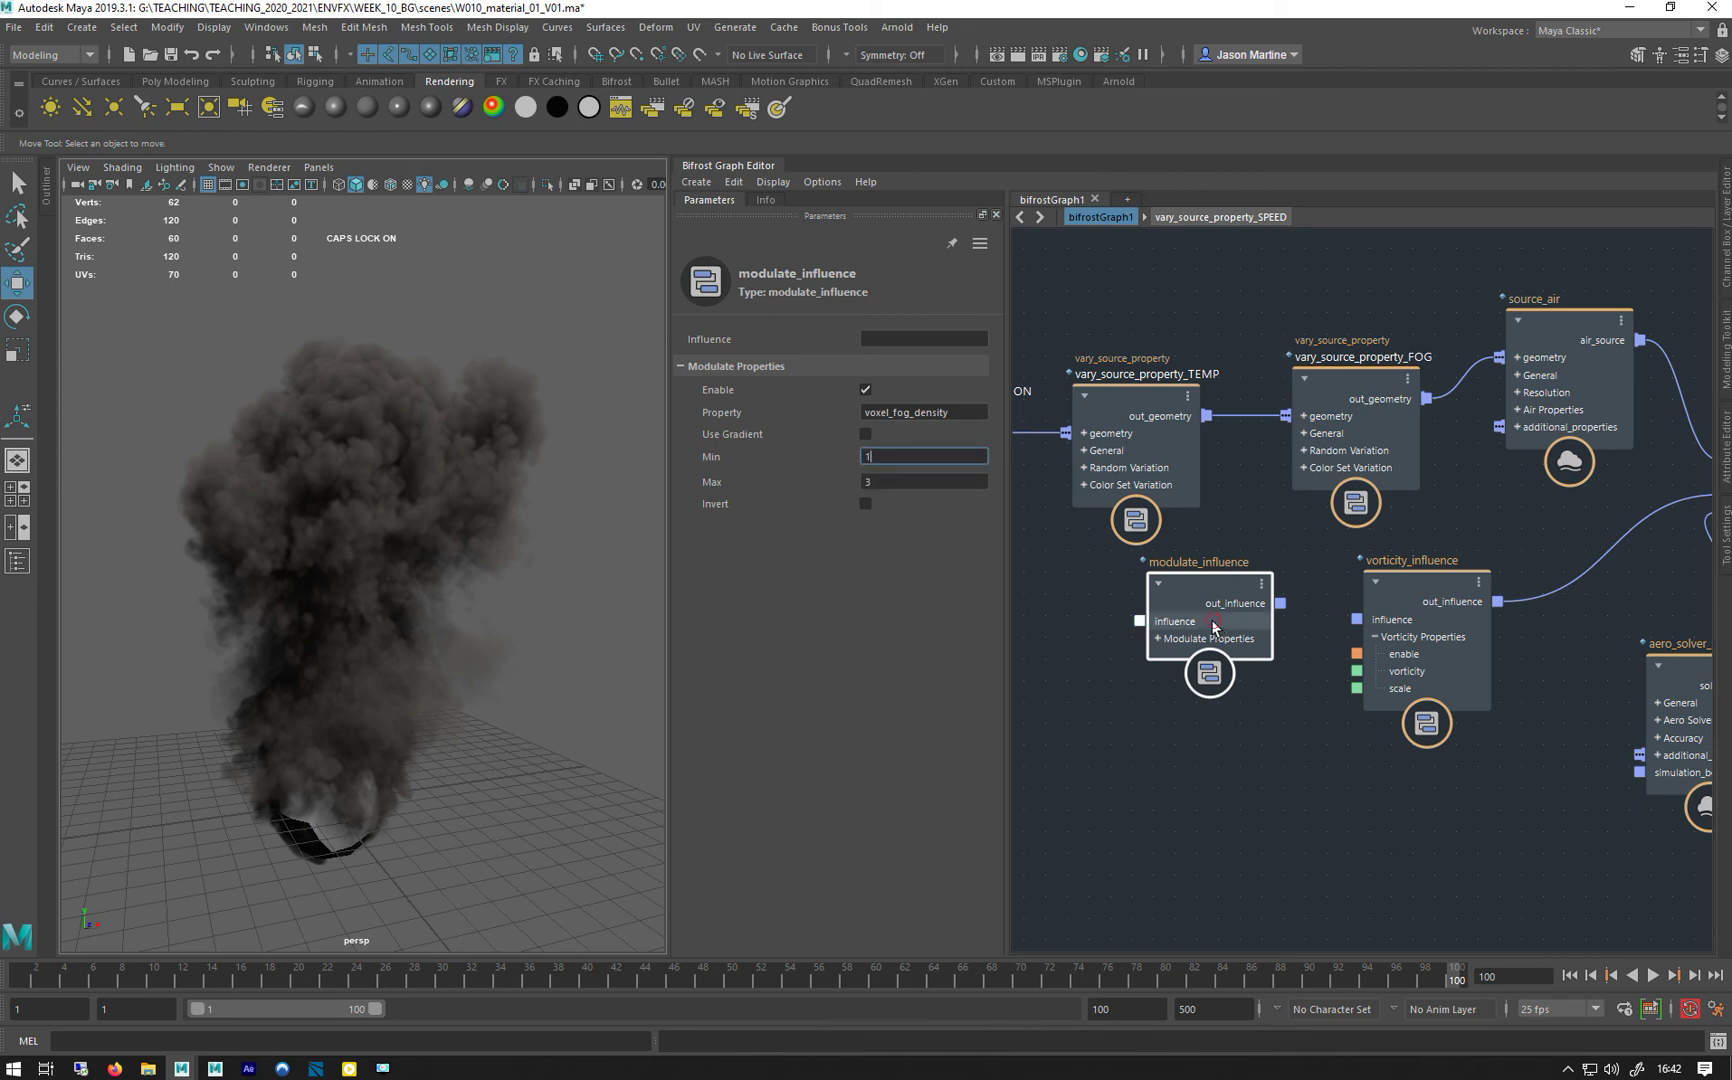
drag(1230, 590, 1378, 619)
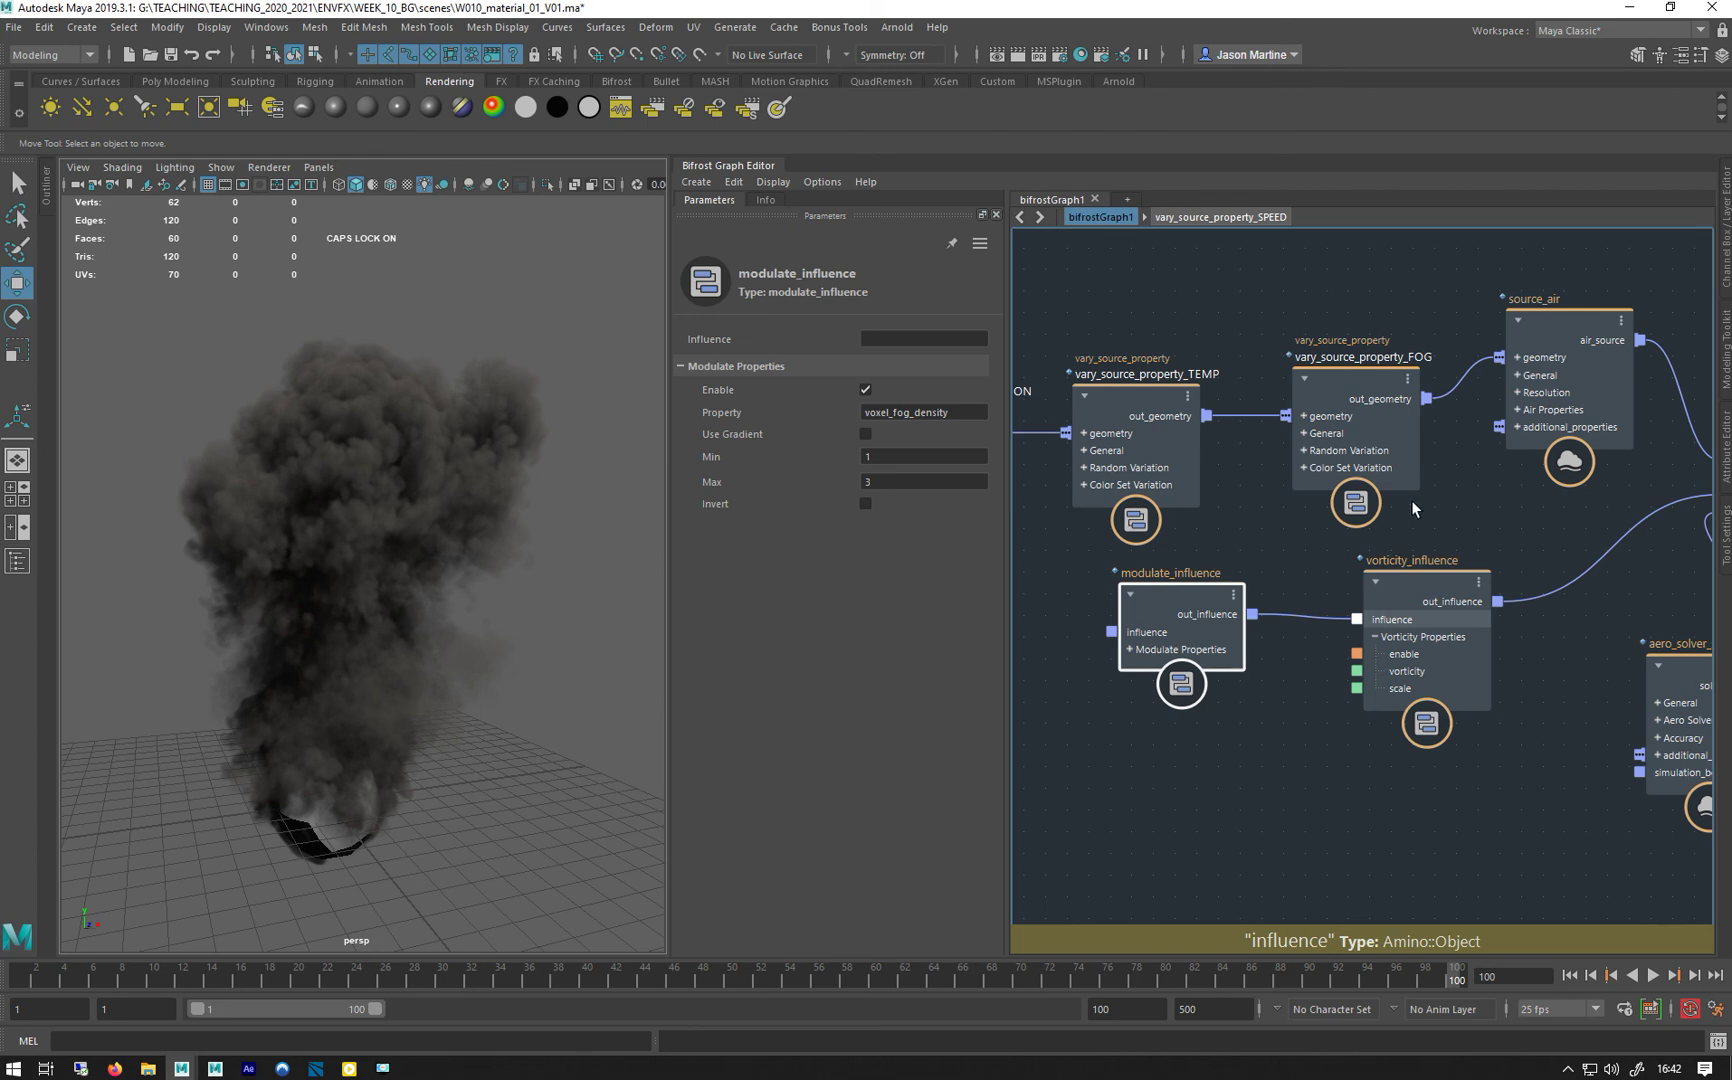
Set file_cache to Write Mode, return to frame 1 and play the timeline to cache the modulated vorticity simulation.
middle_drag(1443, 507, 1170, 327)
click(1170, 327)
click(892, 368)
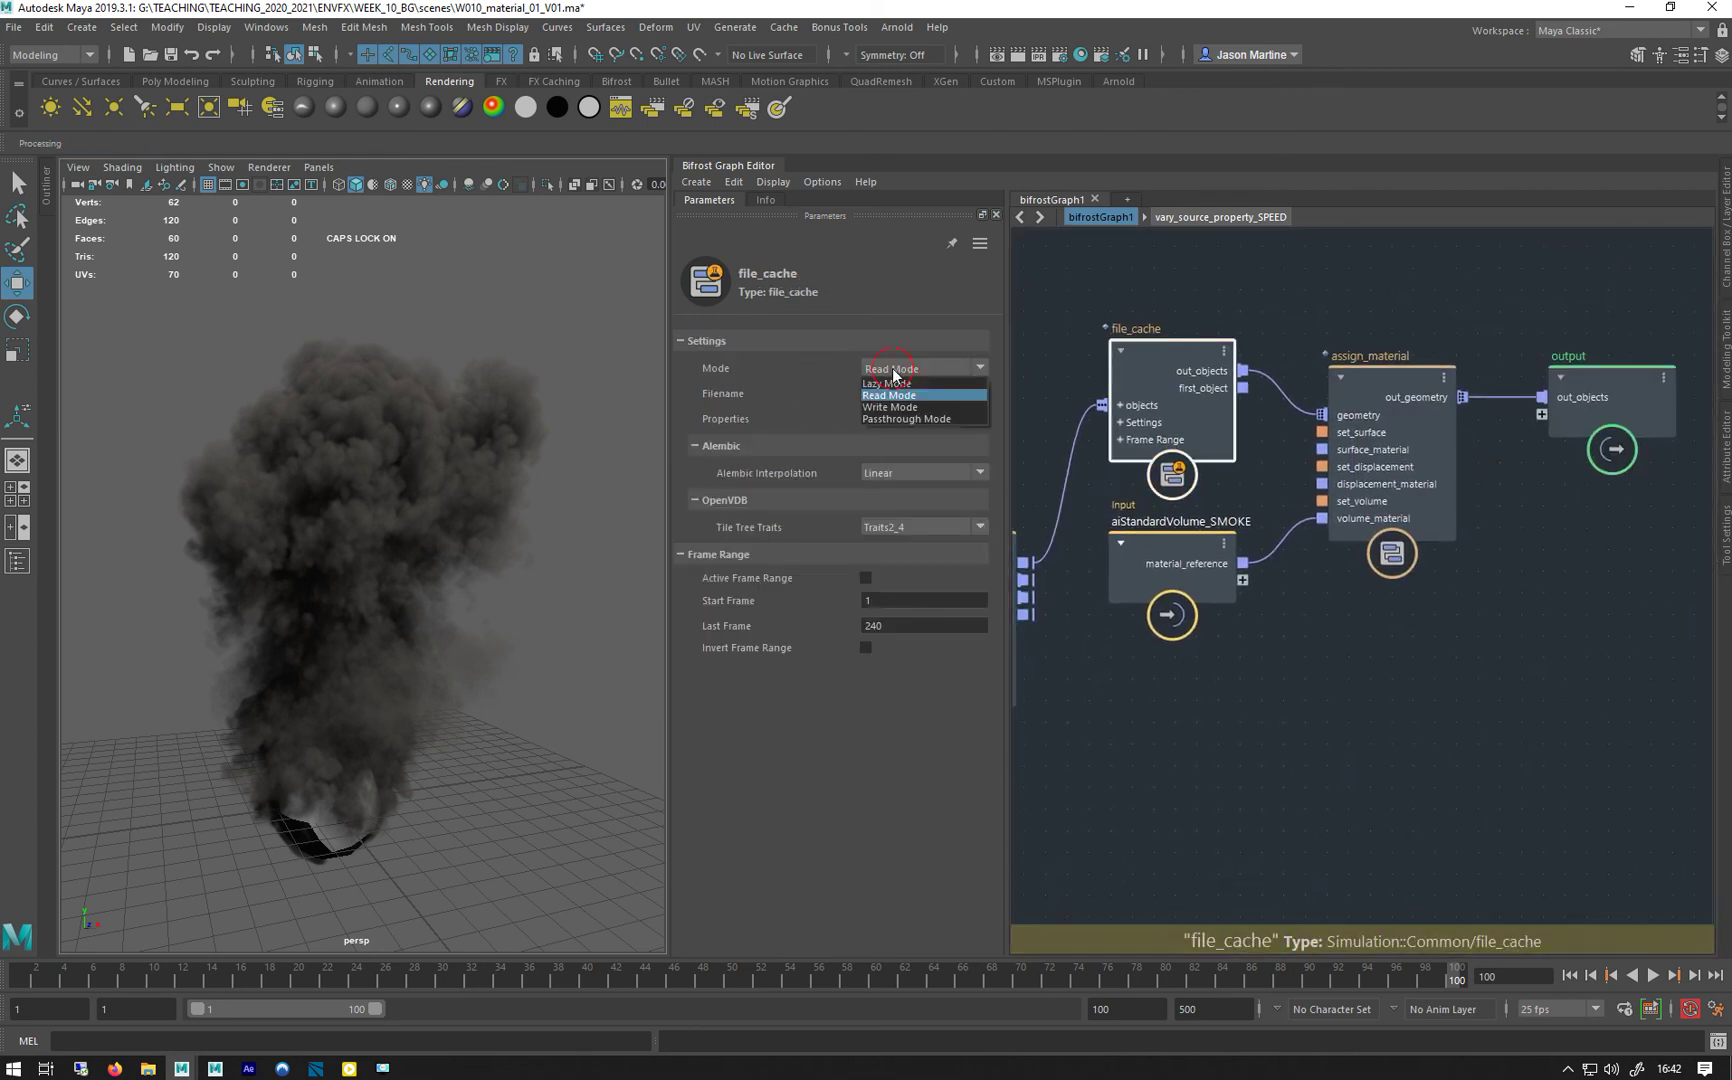
click(1568, 976)
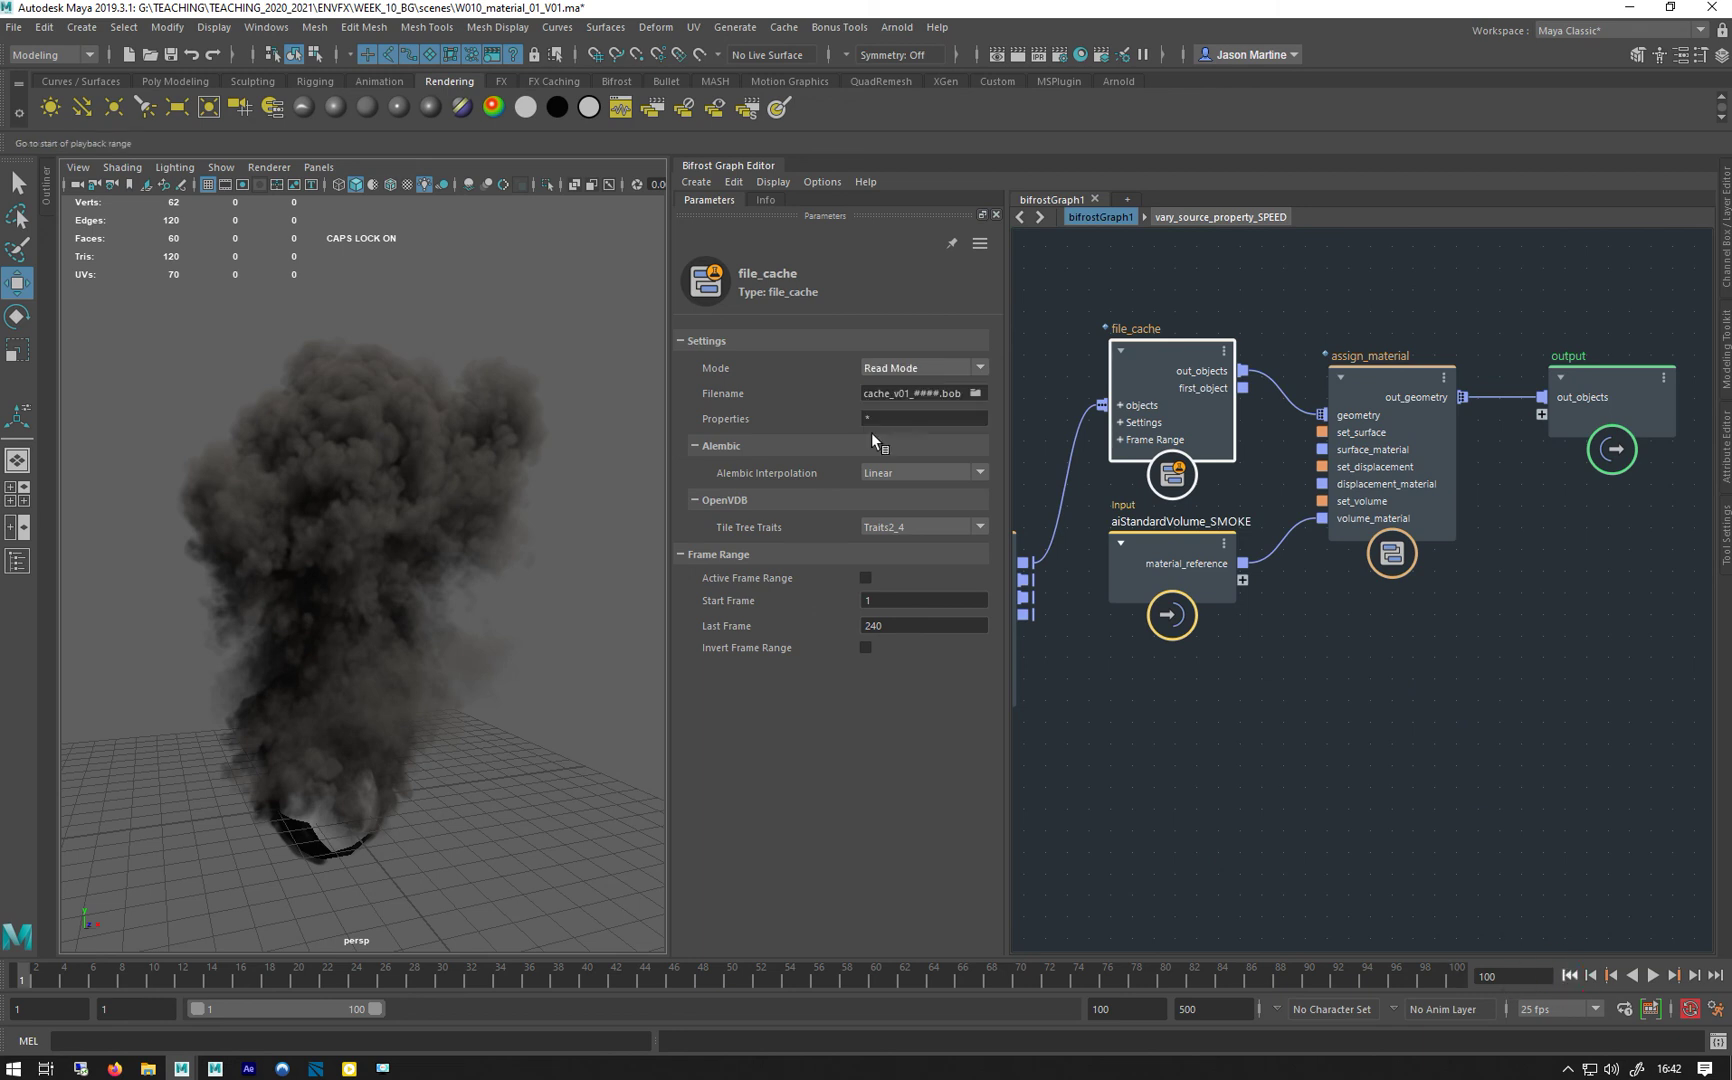
click(892, 368)
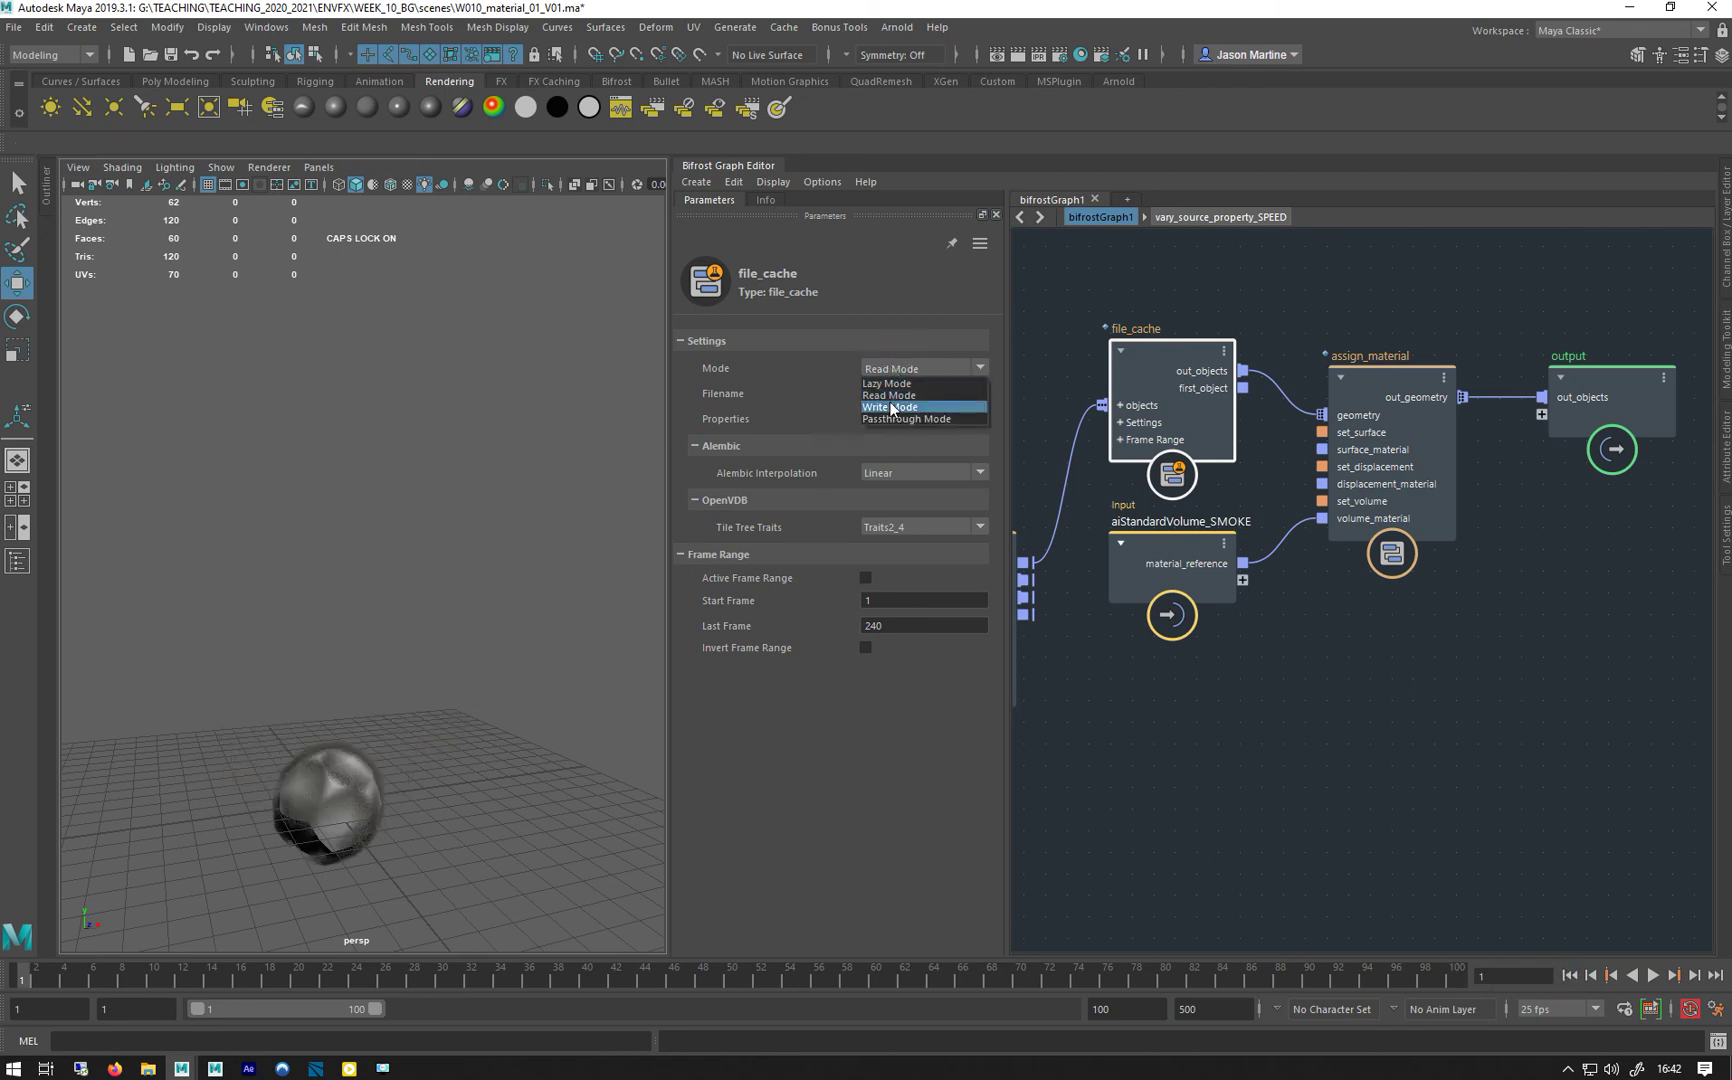
click(889, 398)
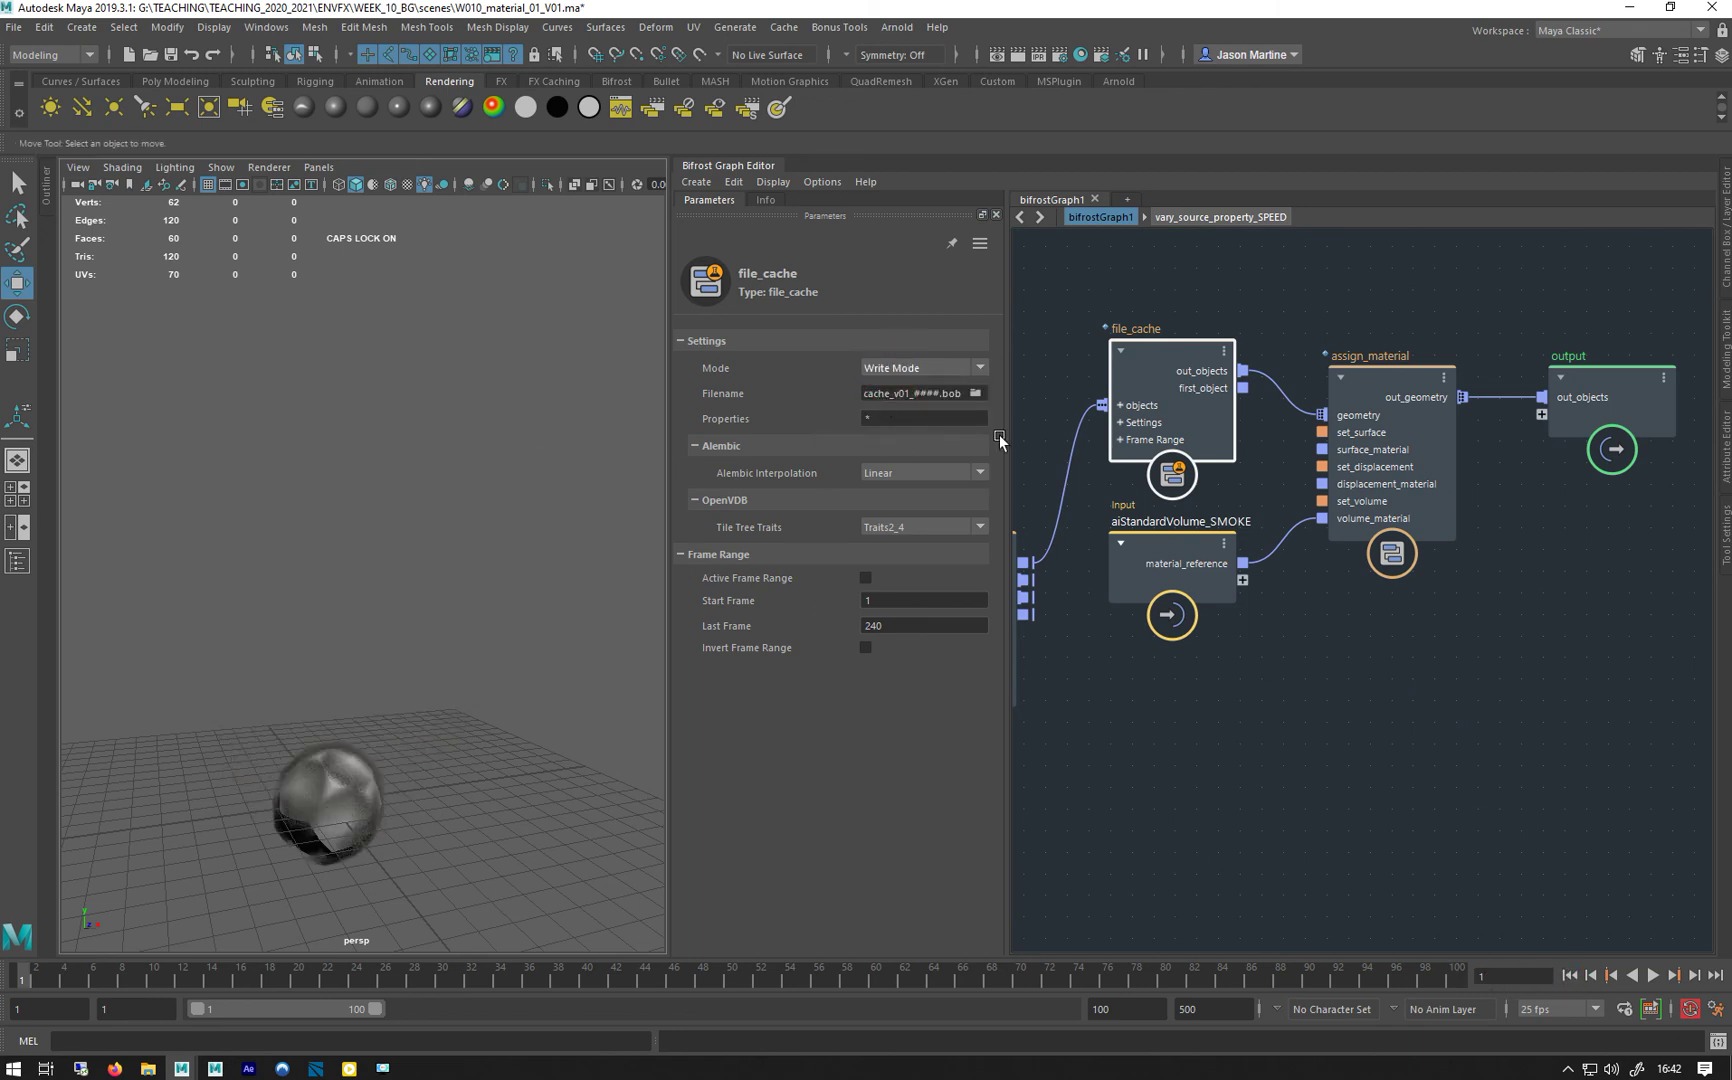
click(1654, 977)
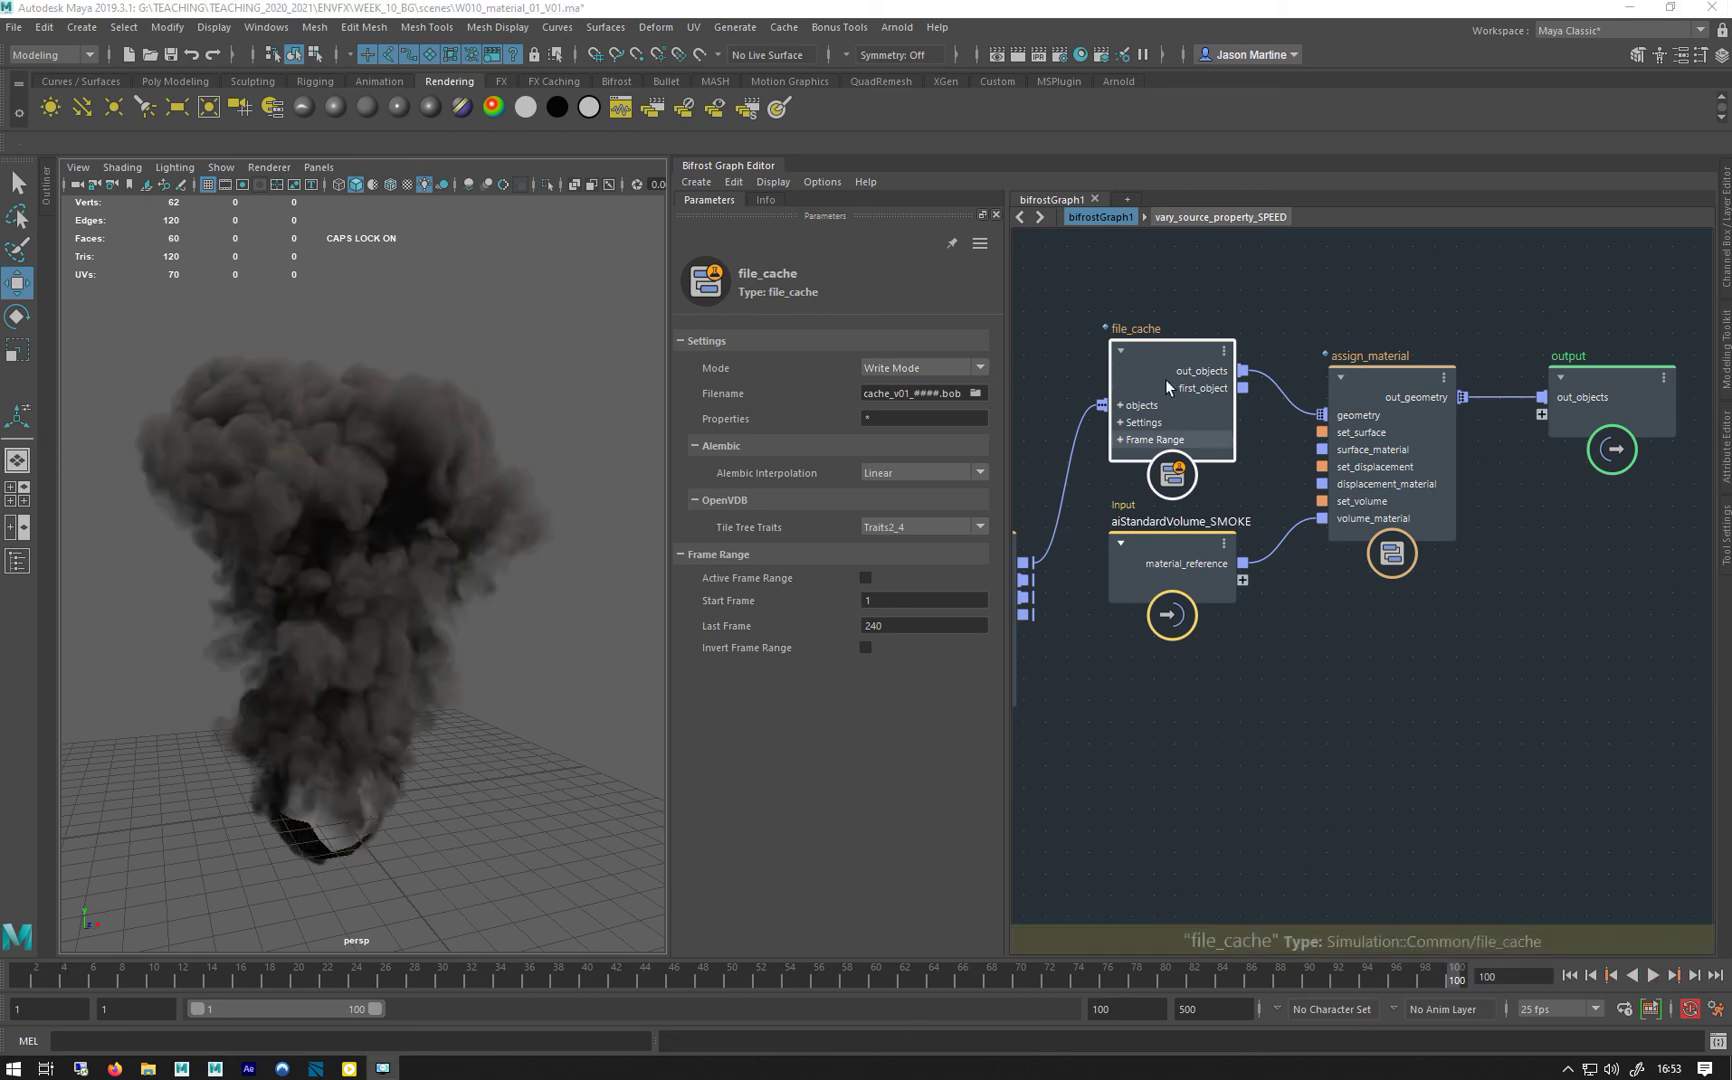
Switch the file_cache node to Read Mode.
click(1147, 349)
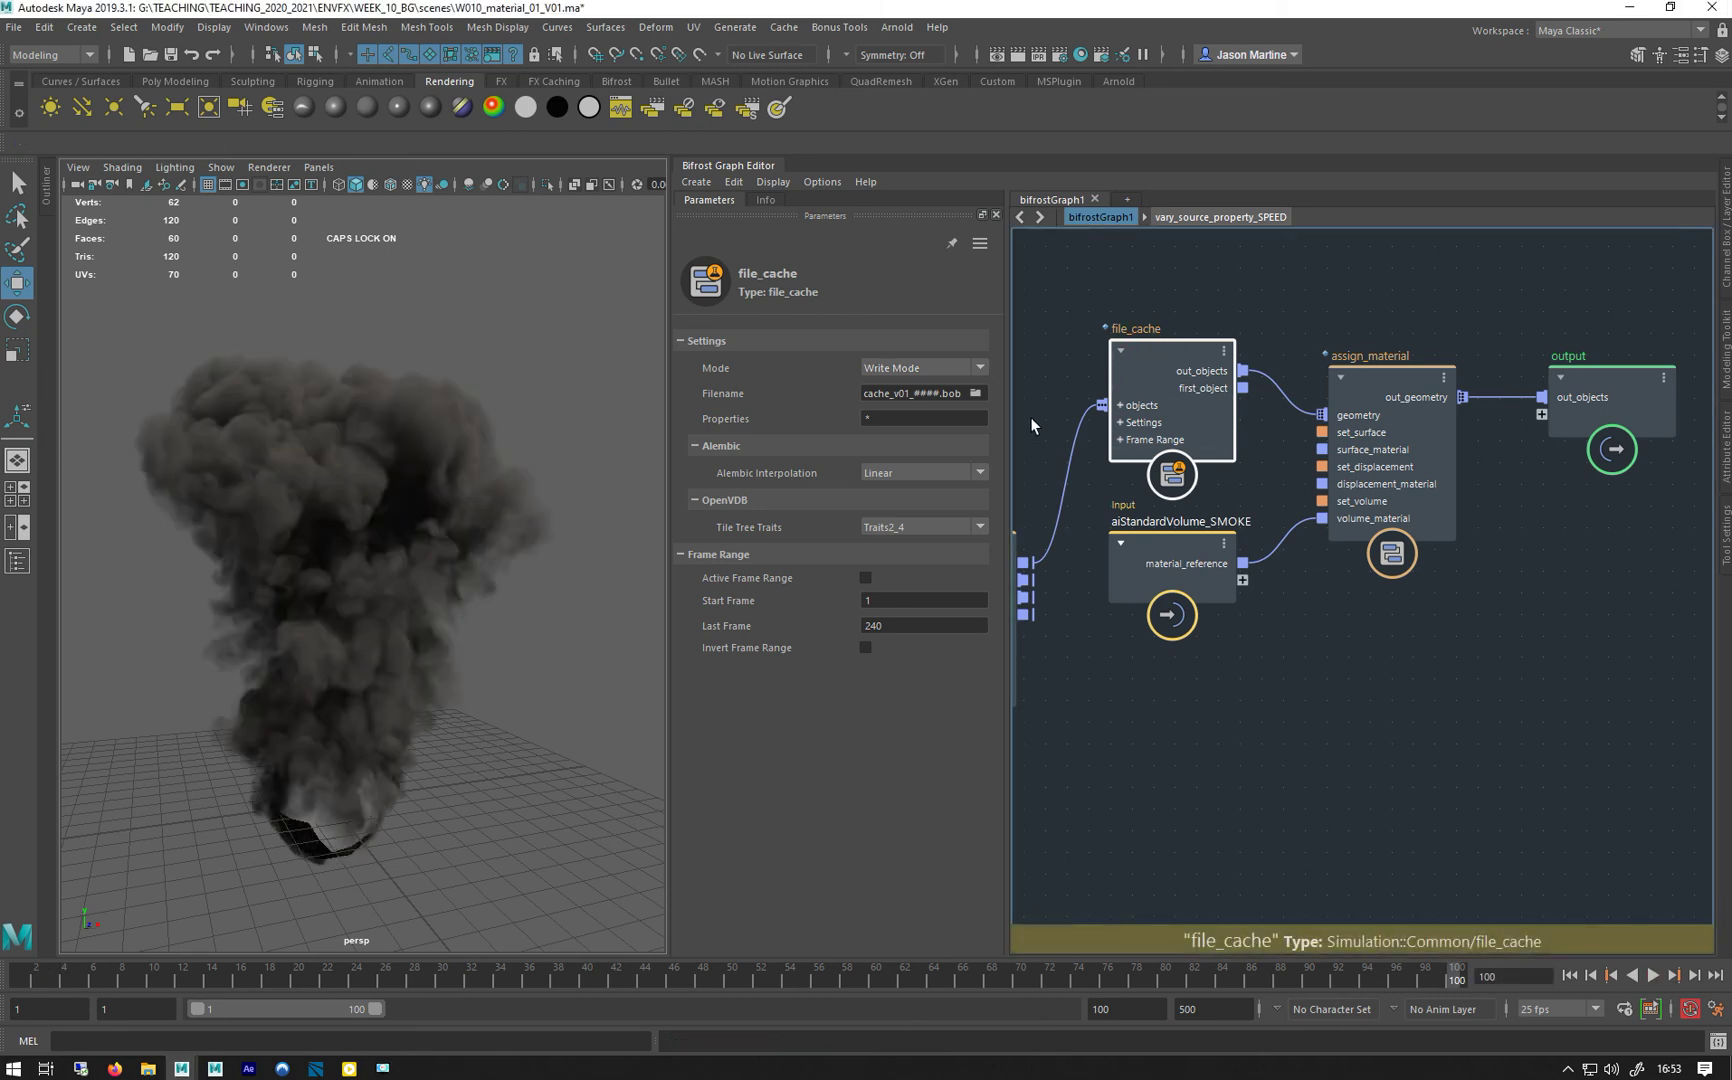
click(884, 366)
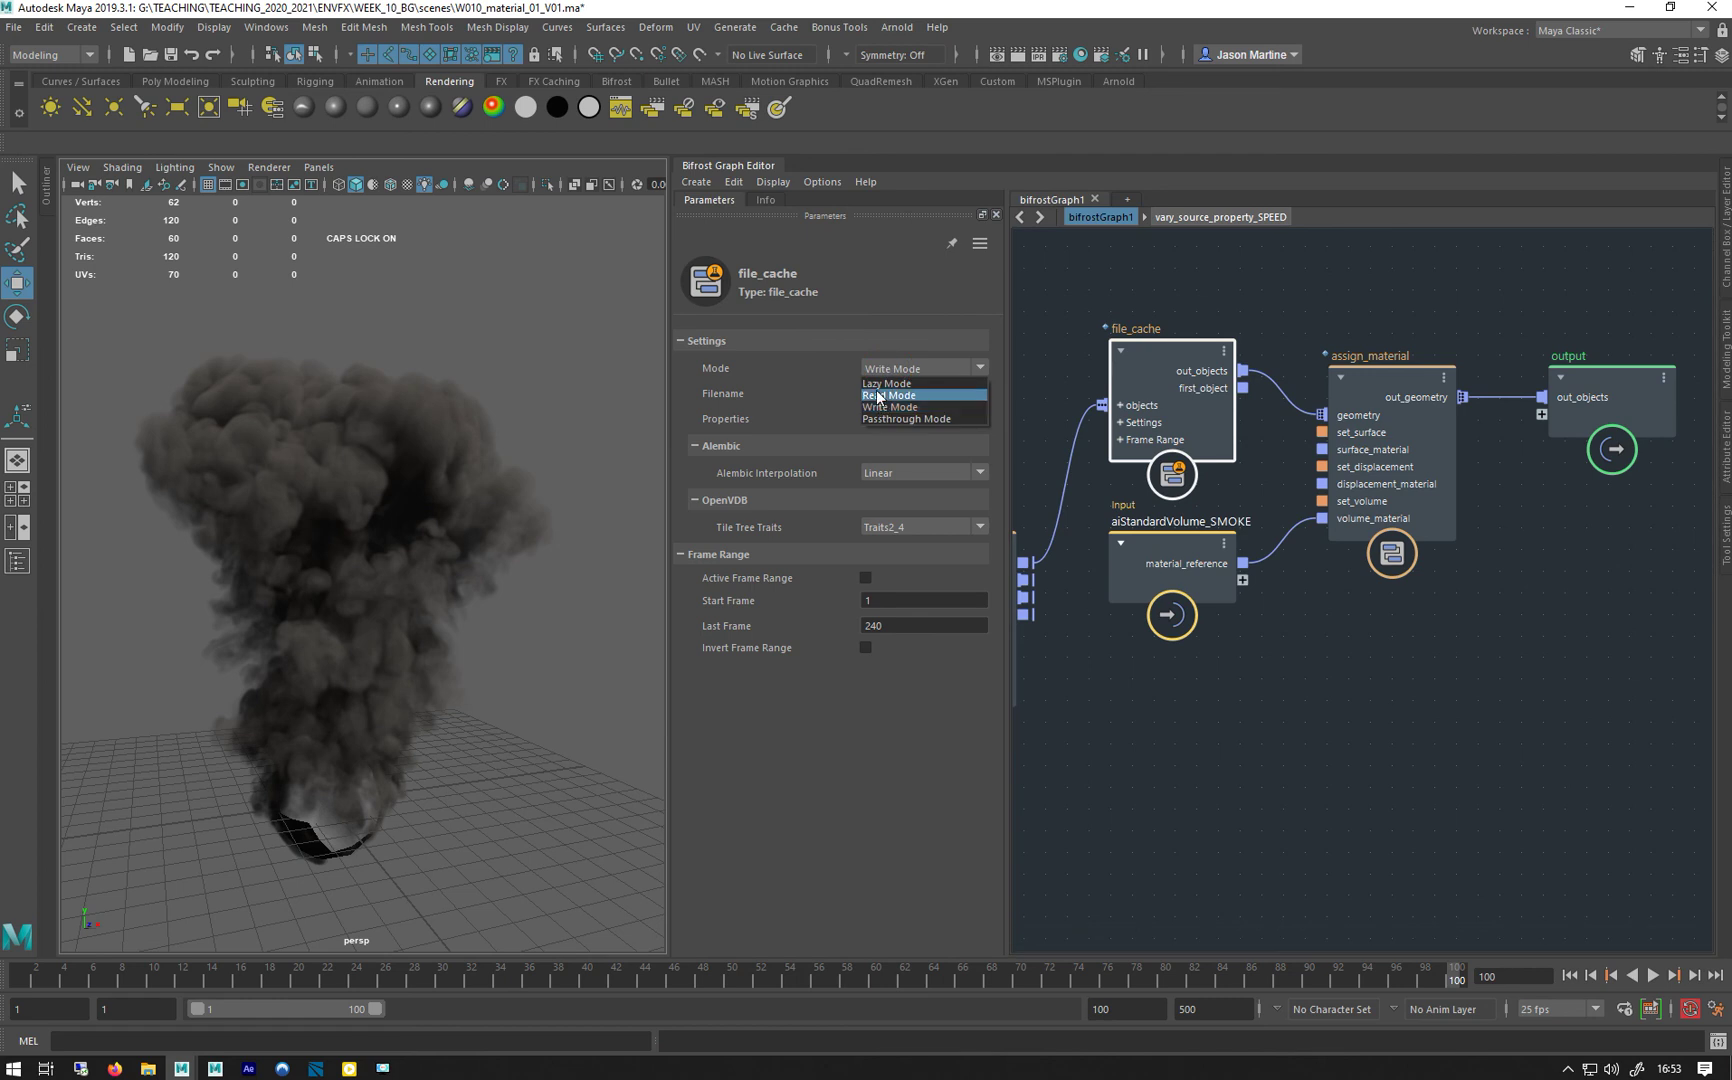
click(878, 395)
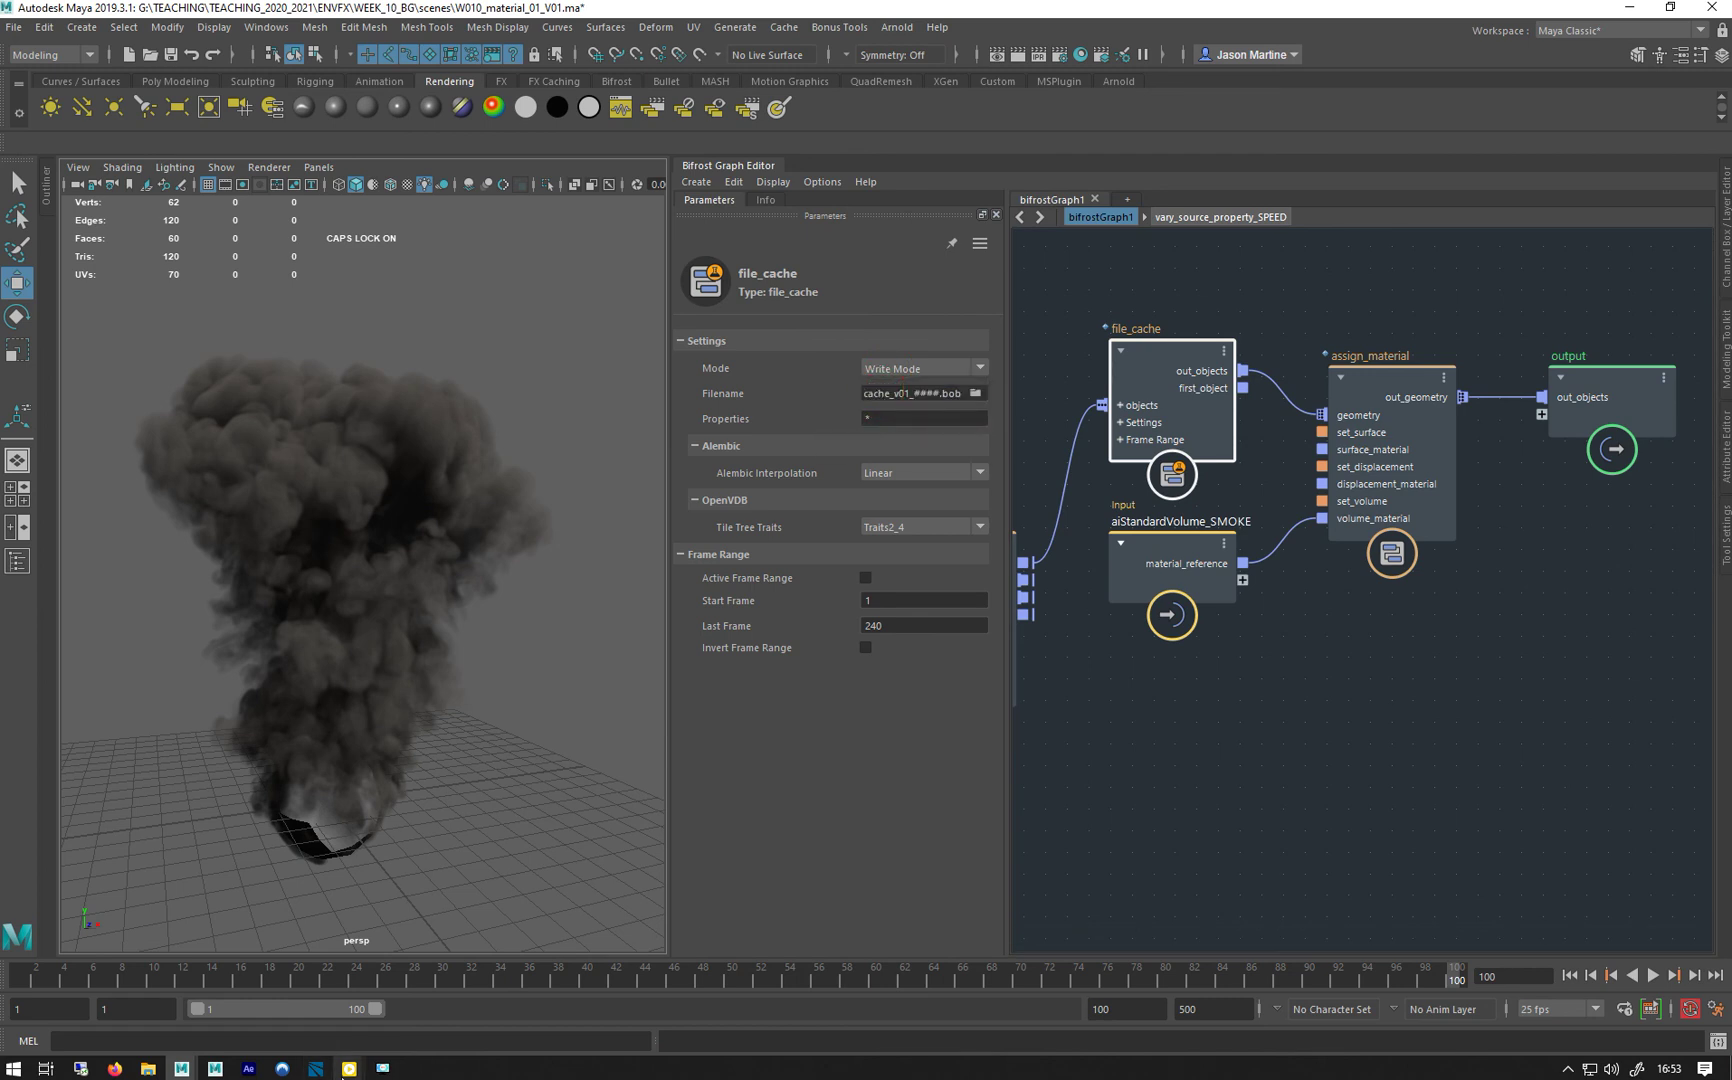
Compare the newly cached smoke in the viewport with the W010_VARY_VORTICITY.avi playblast in PotPlayer.
mouse_move(345, 1069)
click(520, 938)
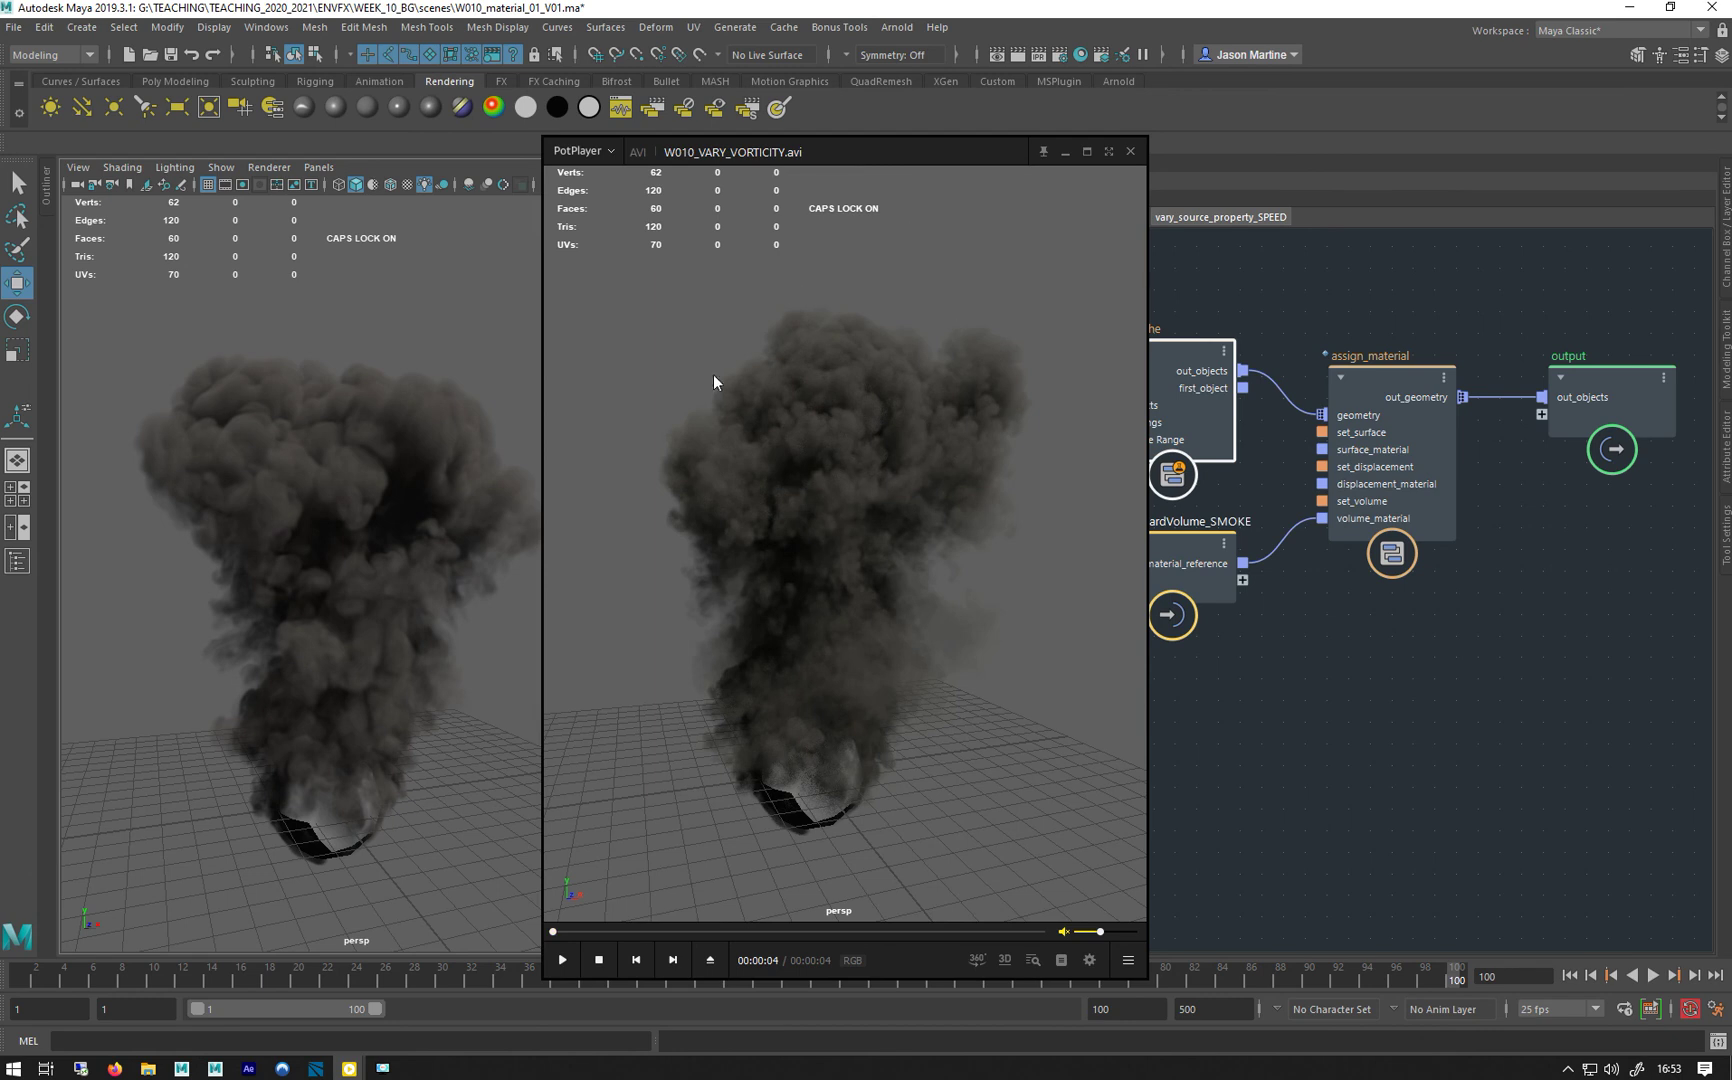
click(413, 645)
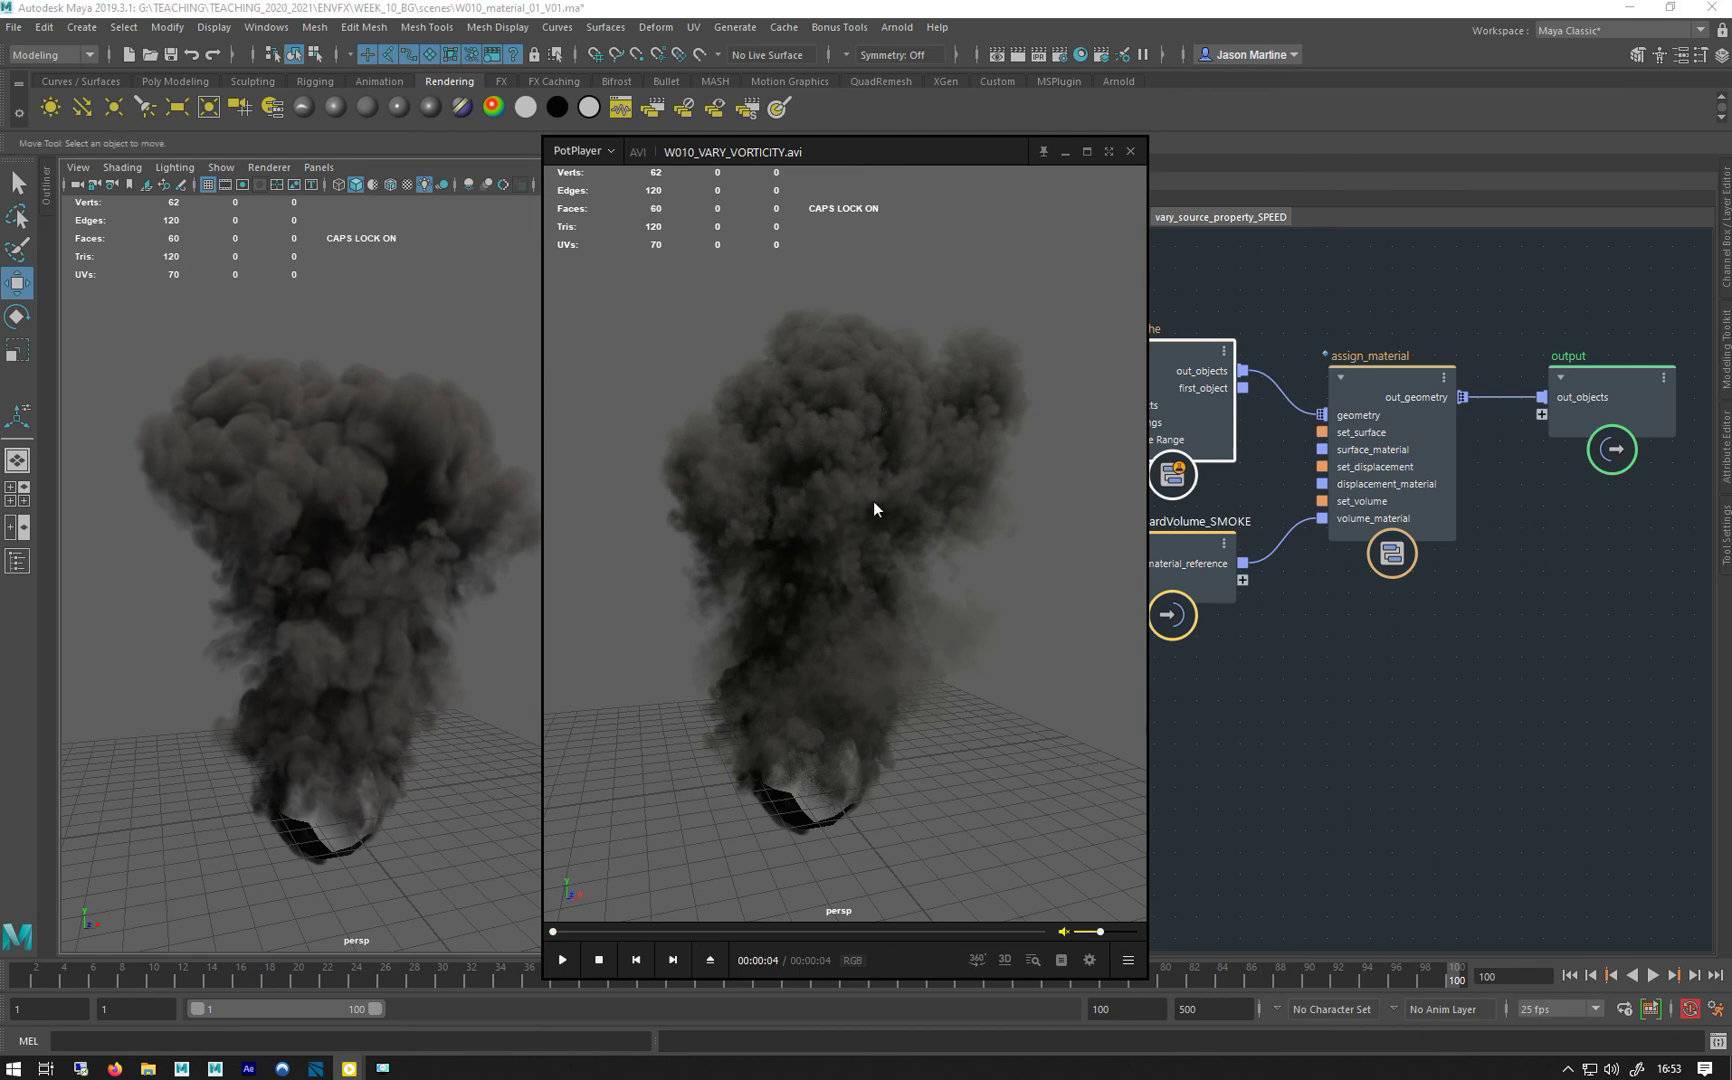
drag(828, 150, 495, 154)
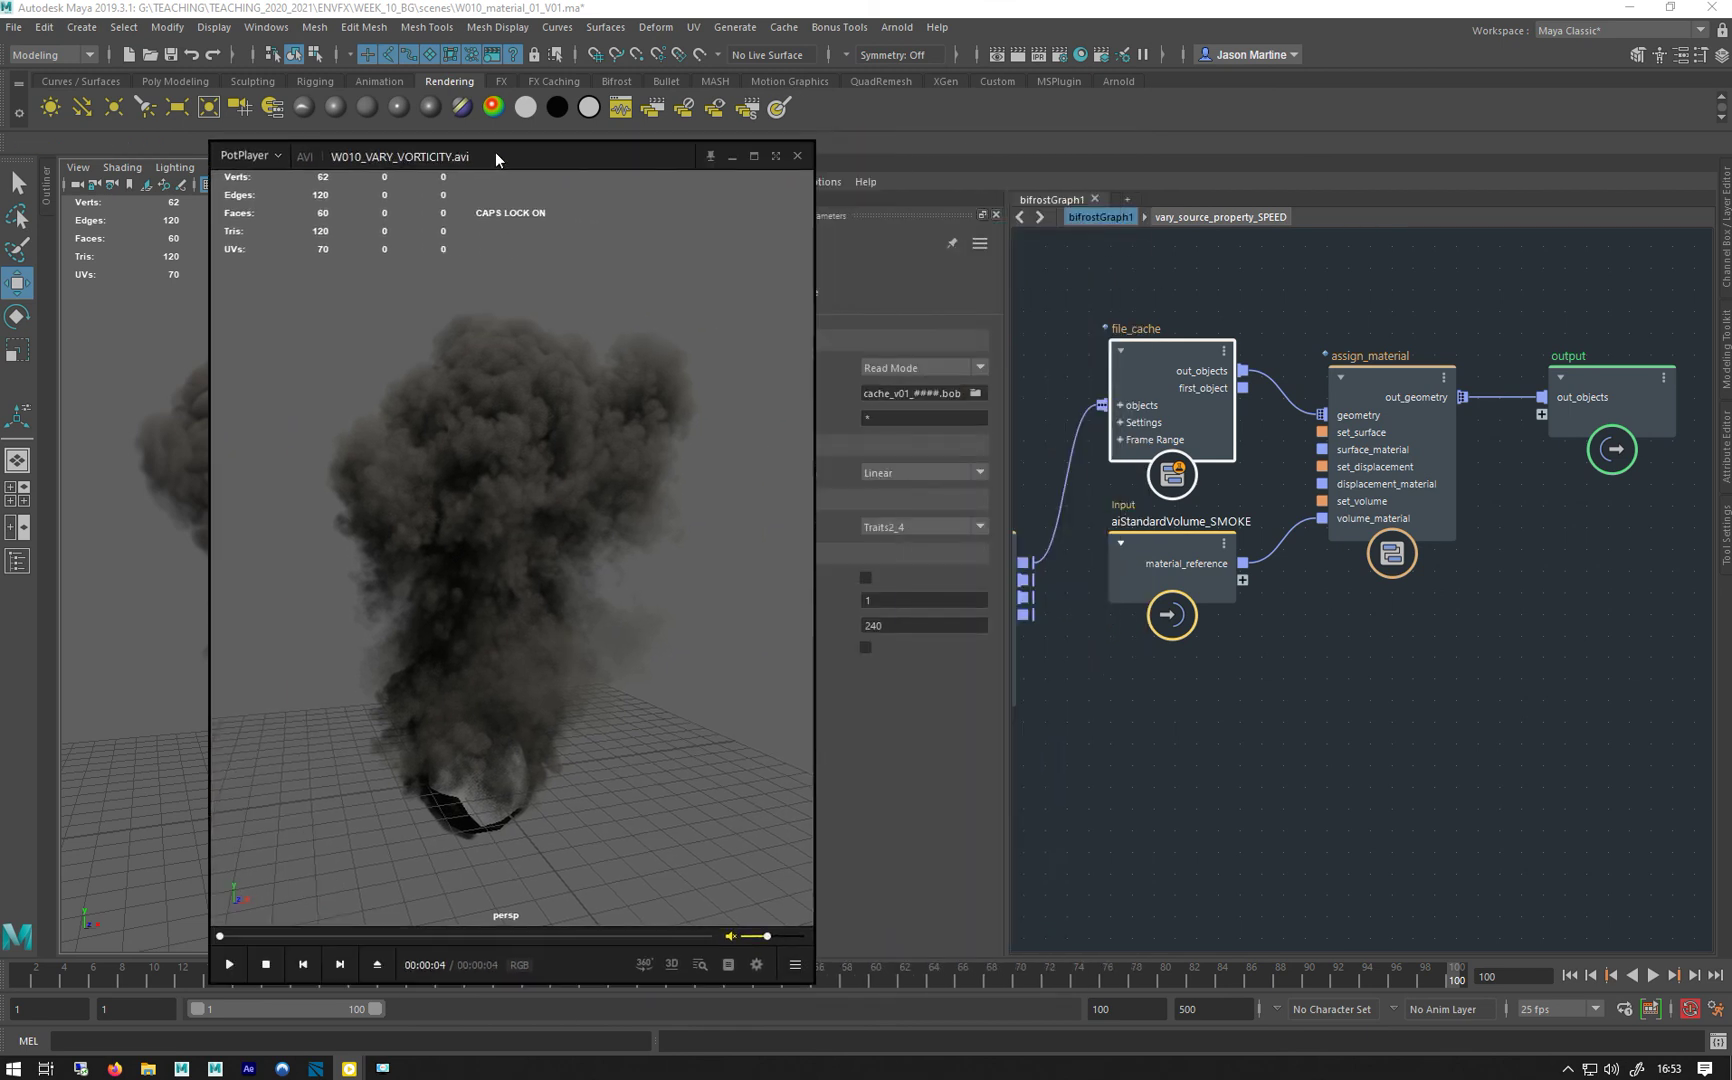
click(1315, 691)
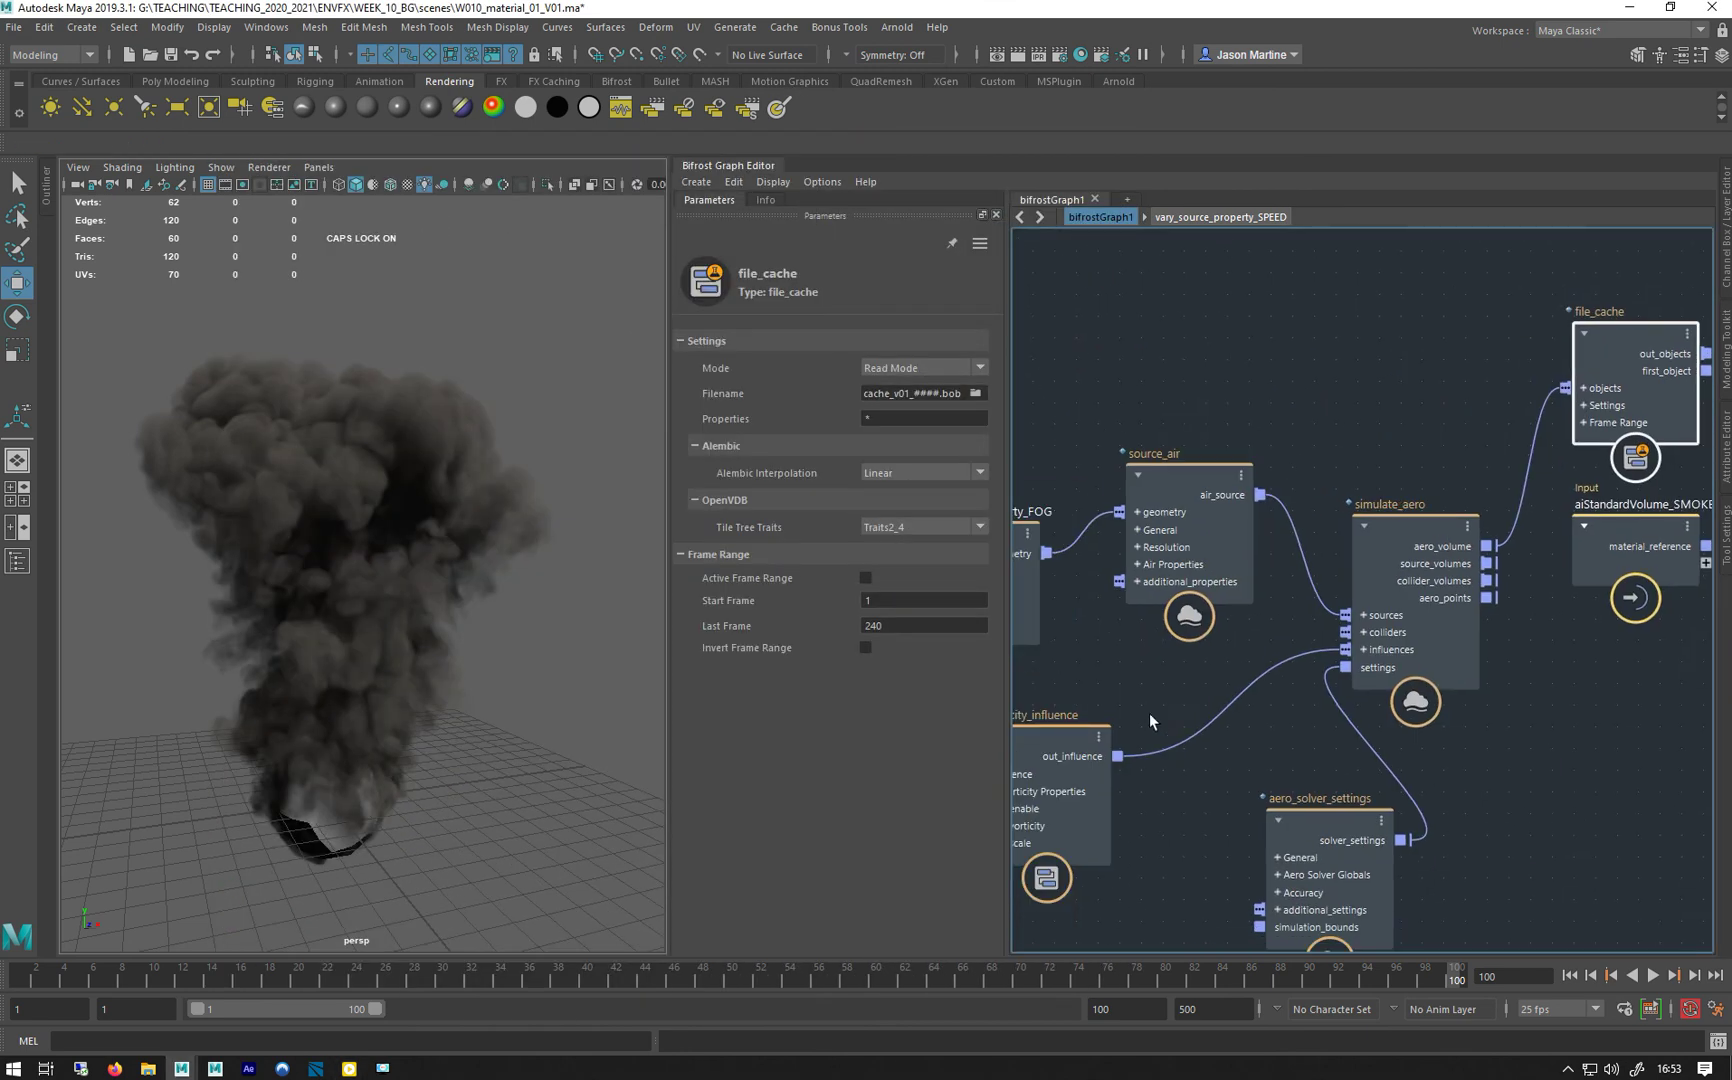
Set modulate_influence's Min to 0.5 and Max to 2.
middle_drag(1149, 713, 1074, 775)
middle_drag(1032, 510, 1182, 457)
click(1120, 539)
double_click(894, 483)
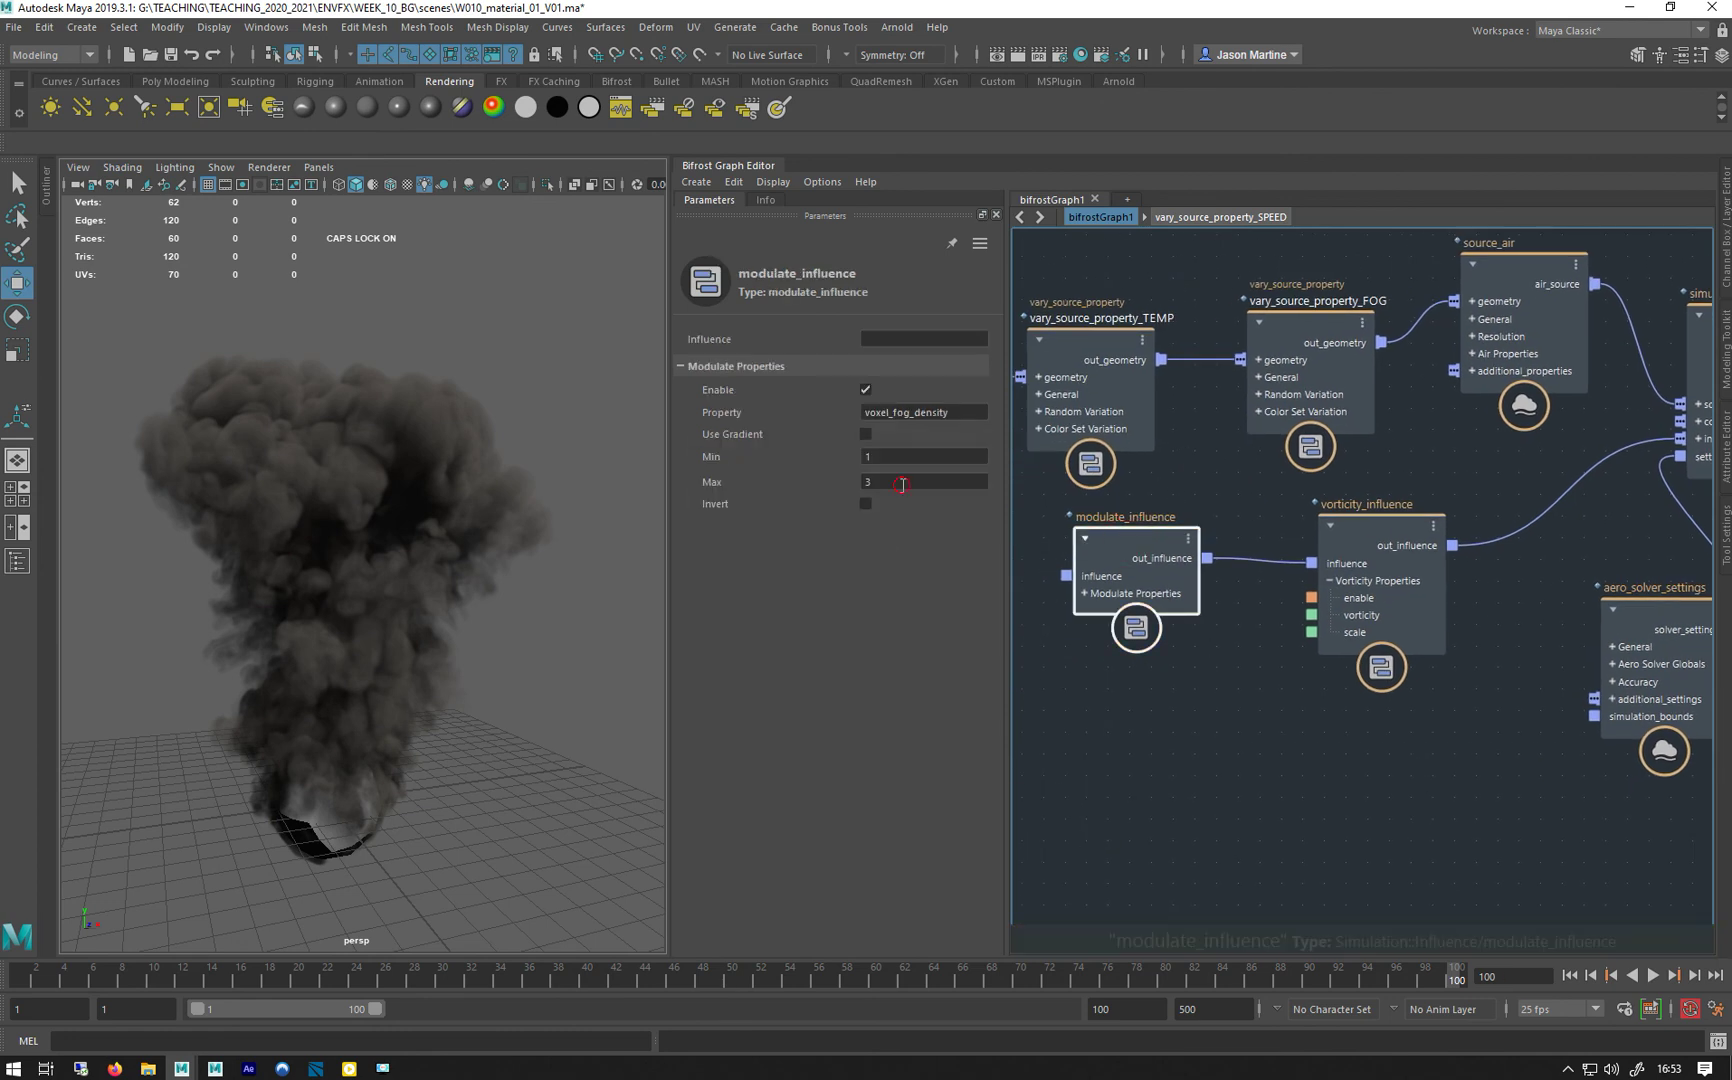
double_click(884, 460)
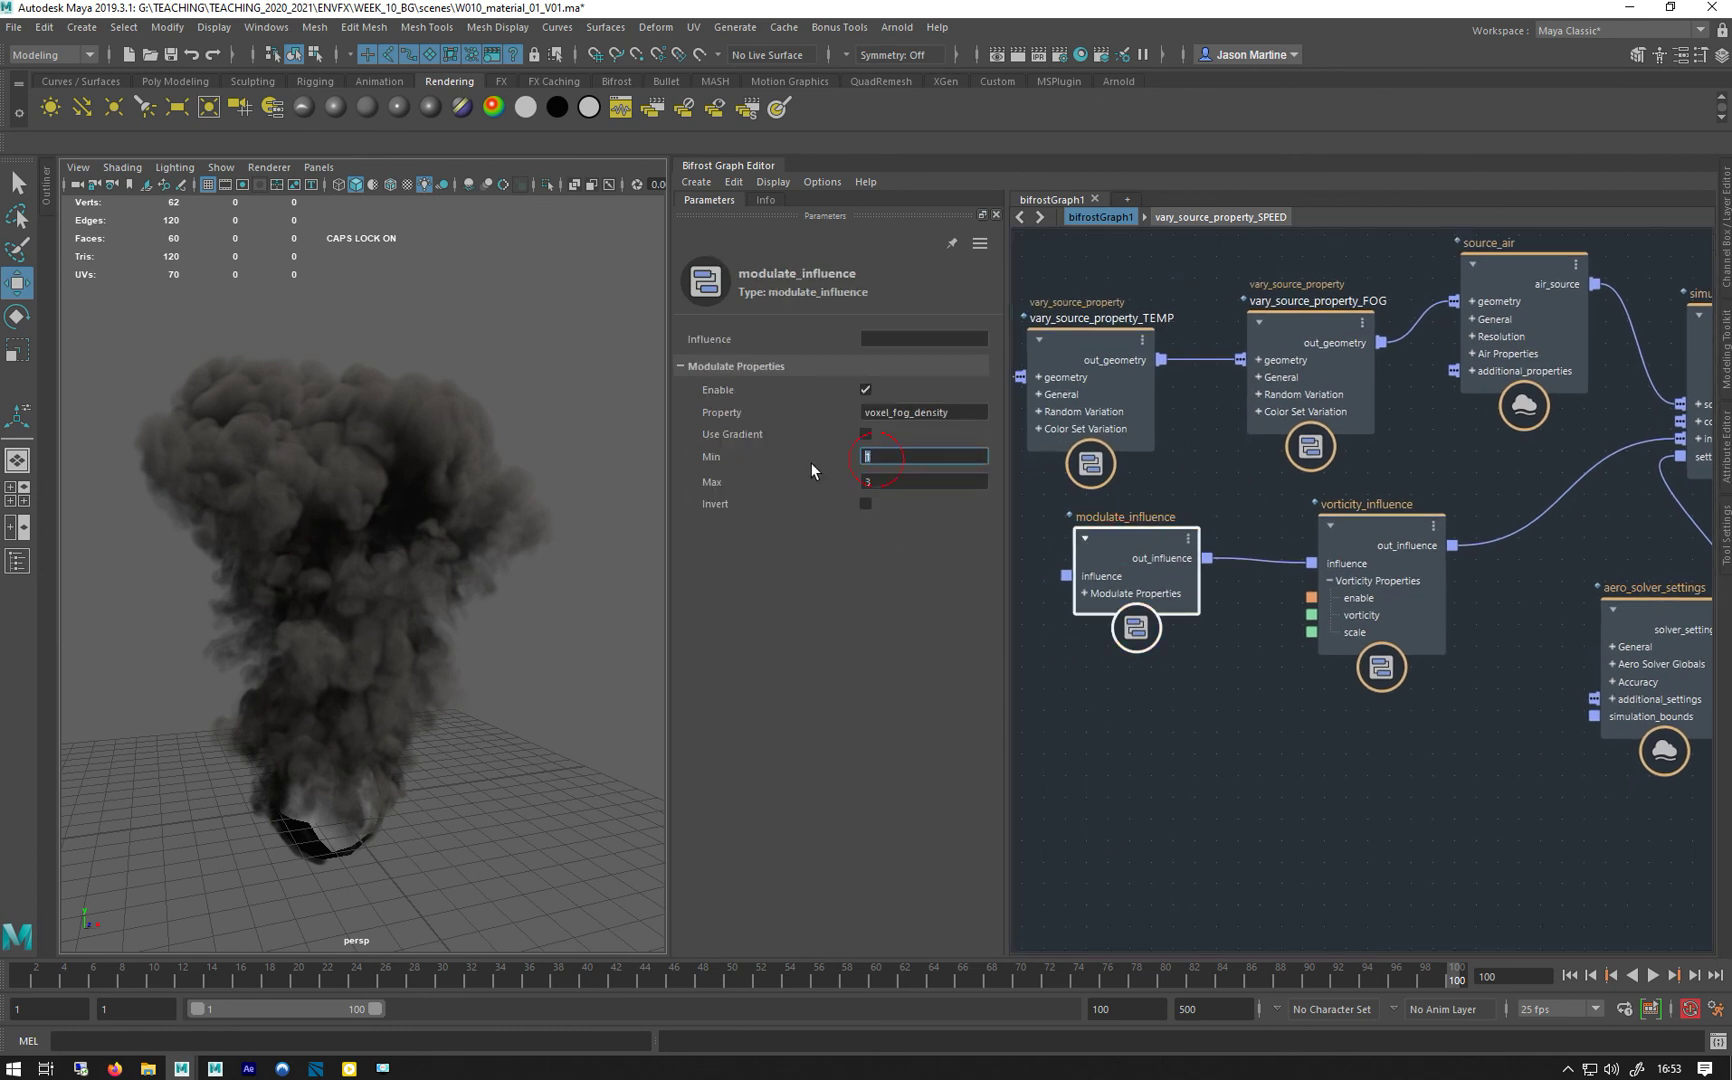
text(.5)
double_click(890, 481)
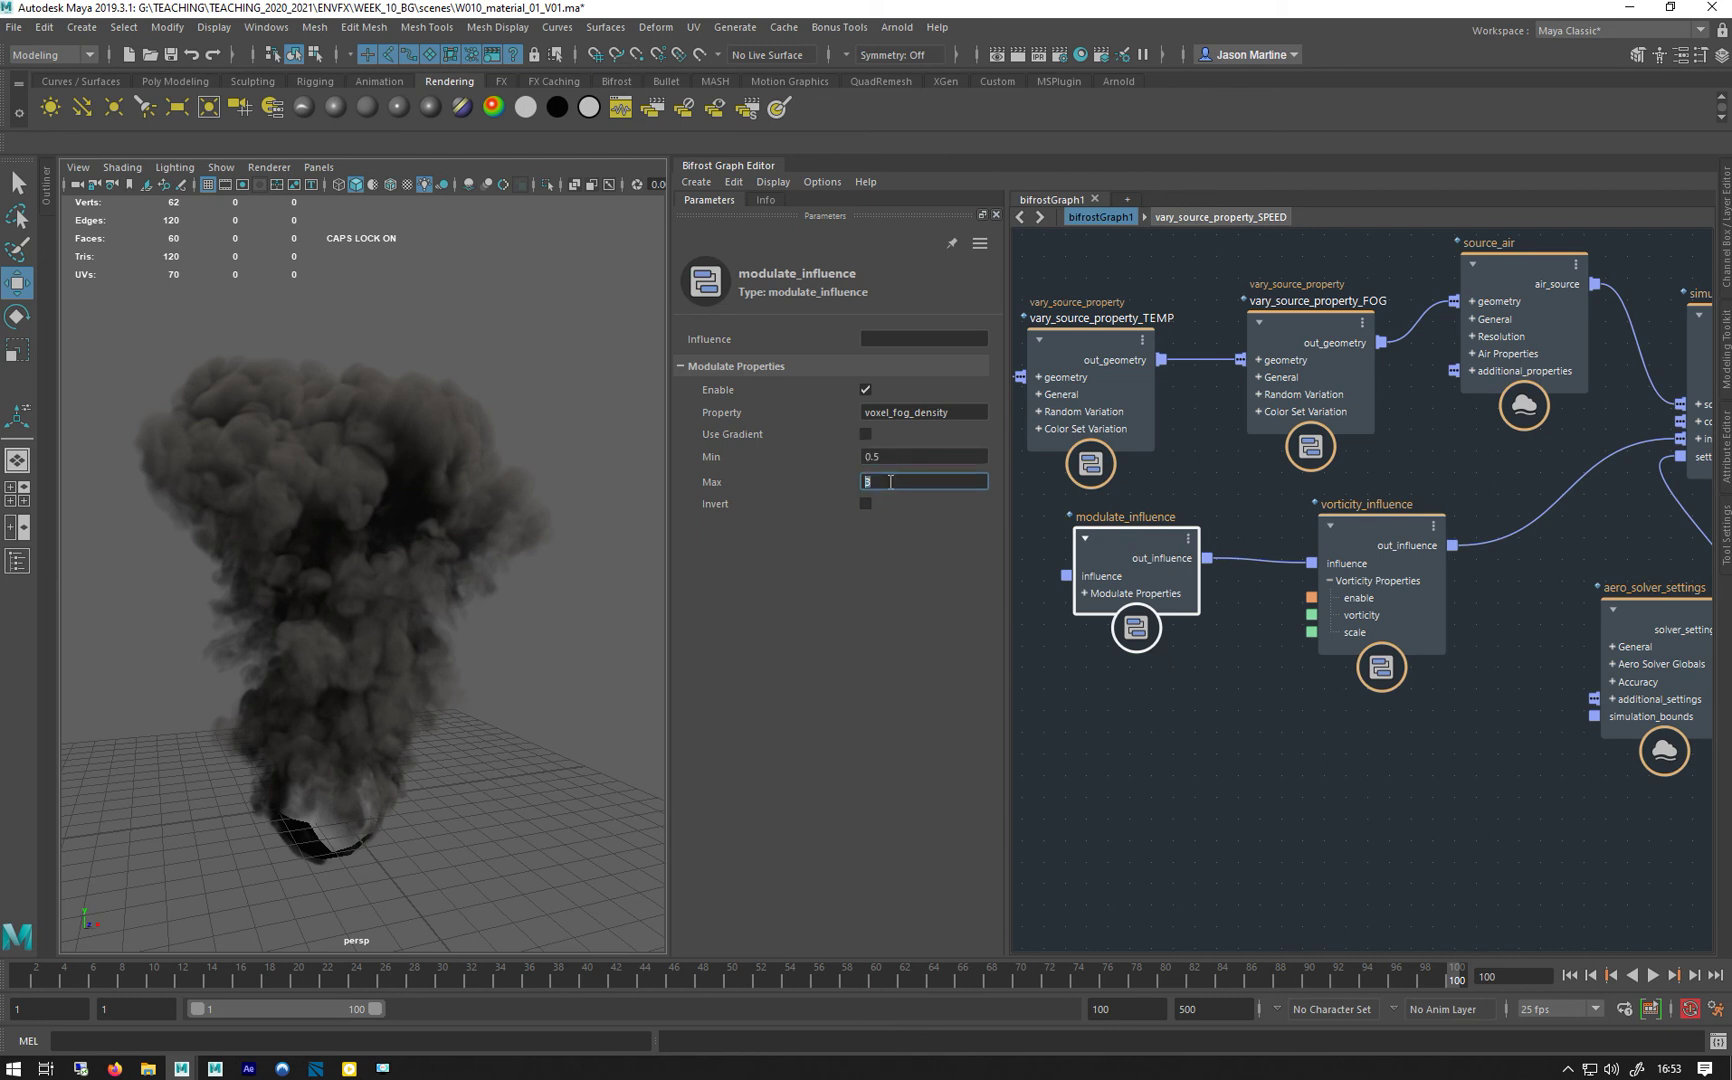
text(2)
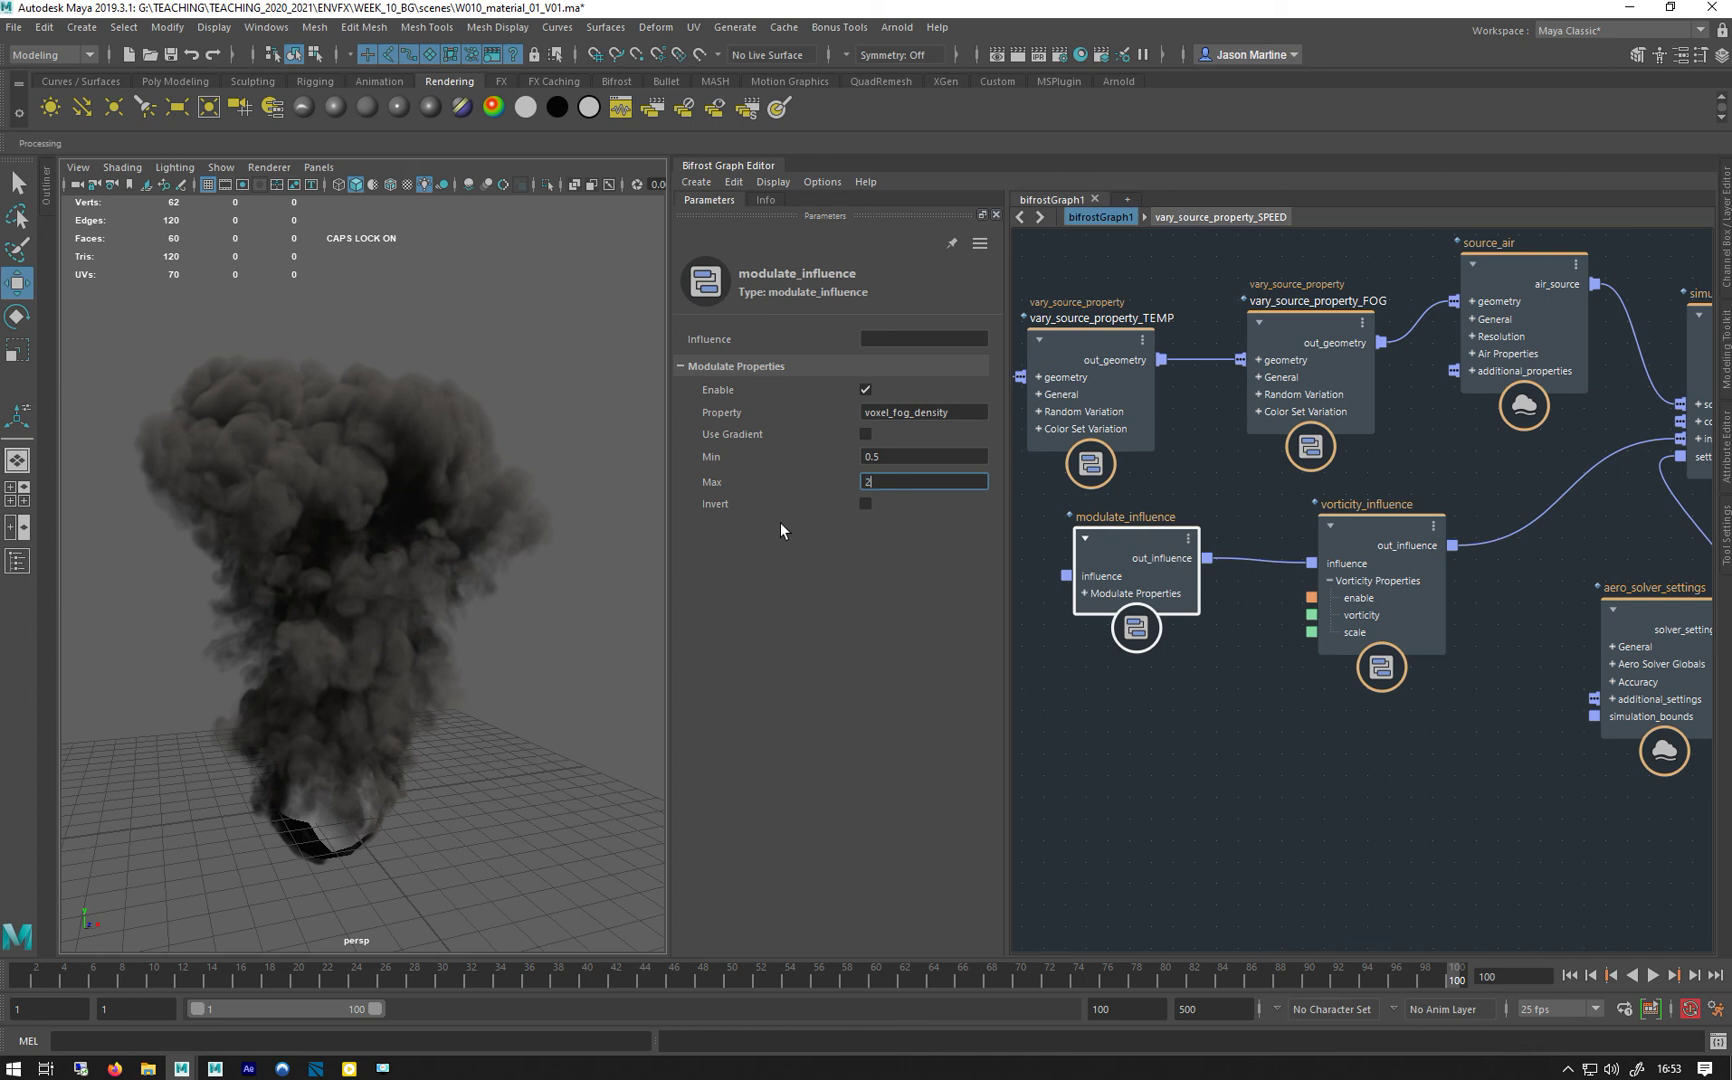
key(Return)
click(977, 936)
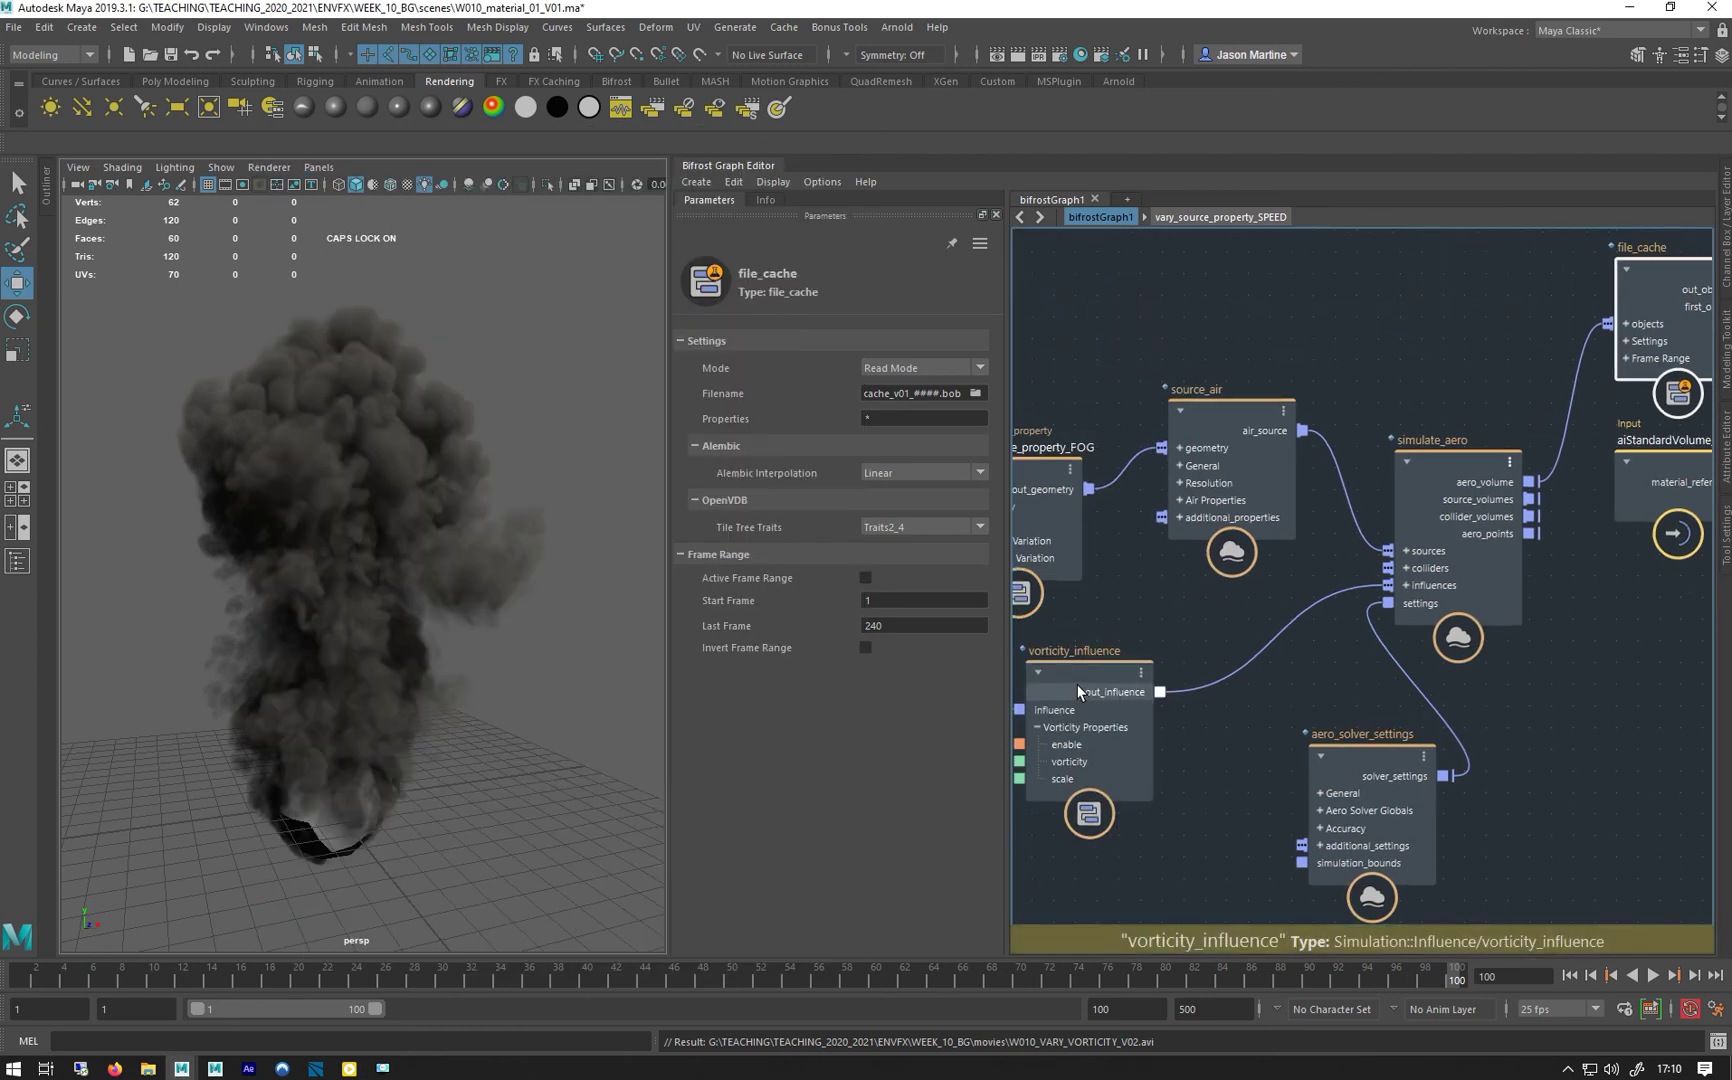
Review the Modulate Properties of the modulate_influence node behind the current smoke result.
click(1077, 683)
middle_drag(1111, 369, 1157, 657)
click(1157, 657)
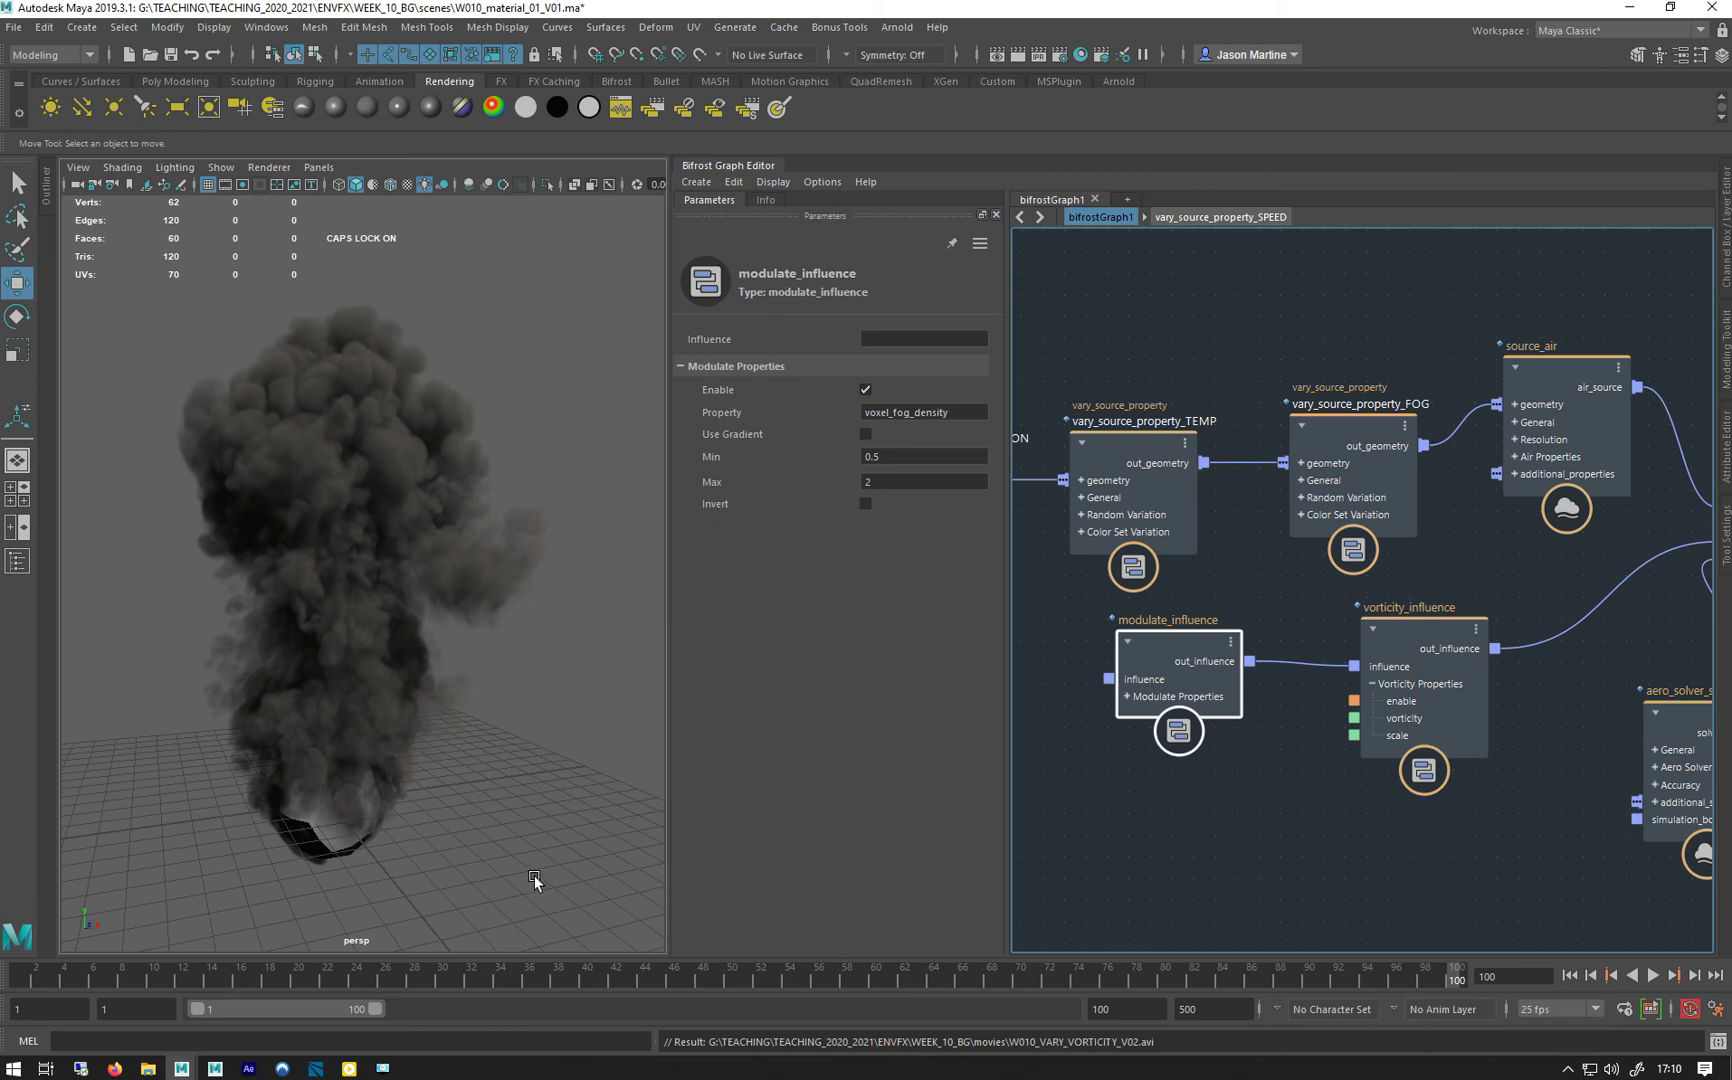
Bring up the W010_VARY_VORTICITY_V02.avi playblast in PotPlayer, place it beside the viewport smoke and play it.
mouse_move(350, 1068)
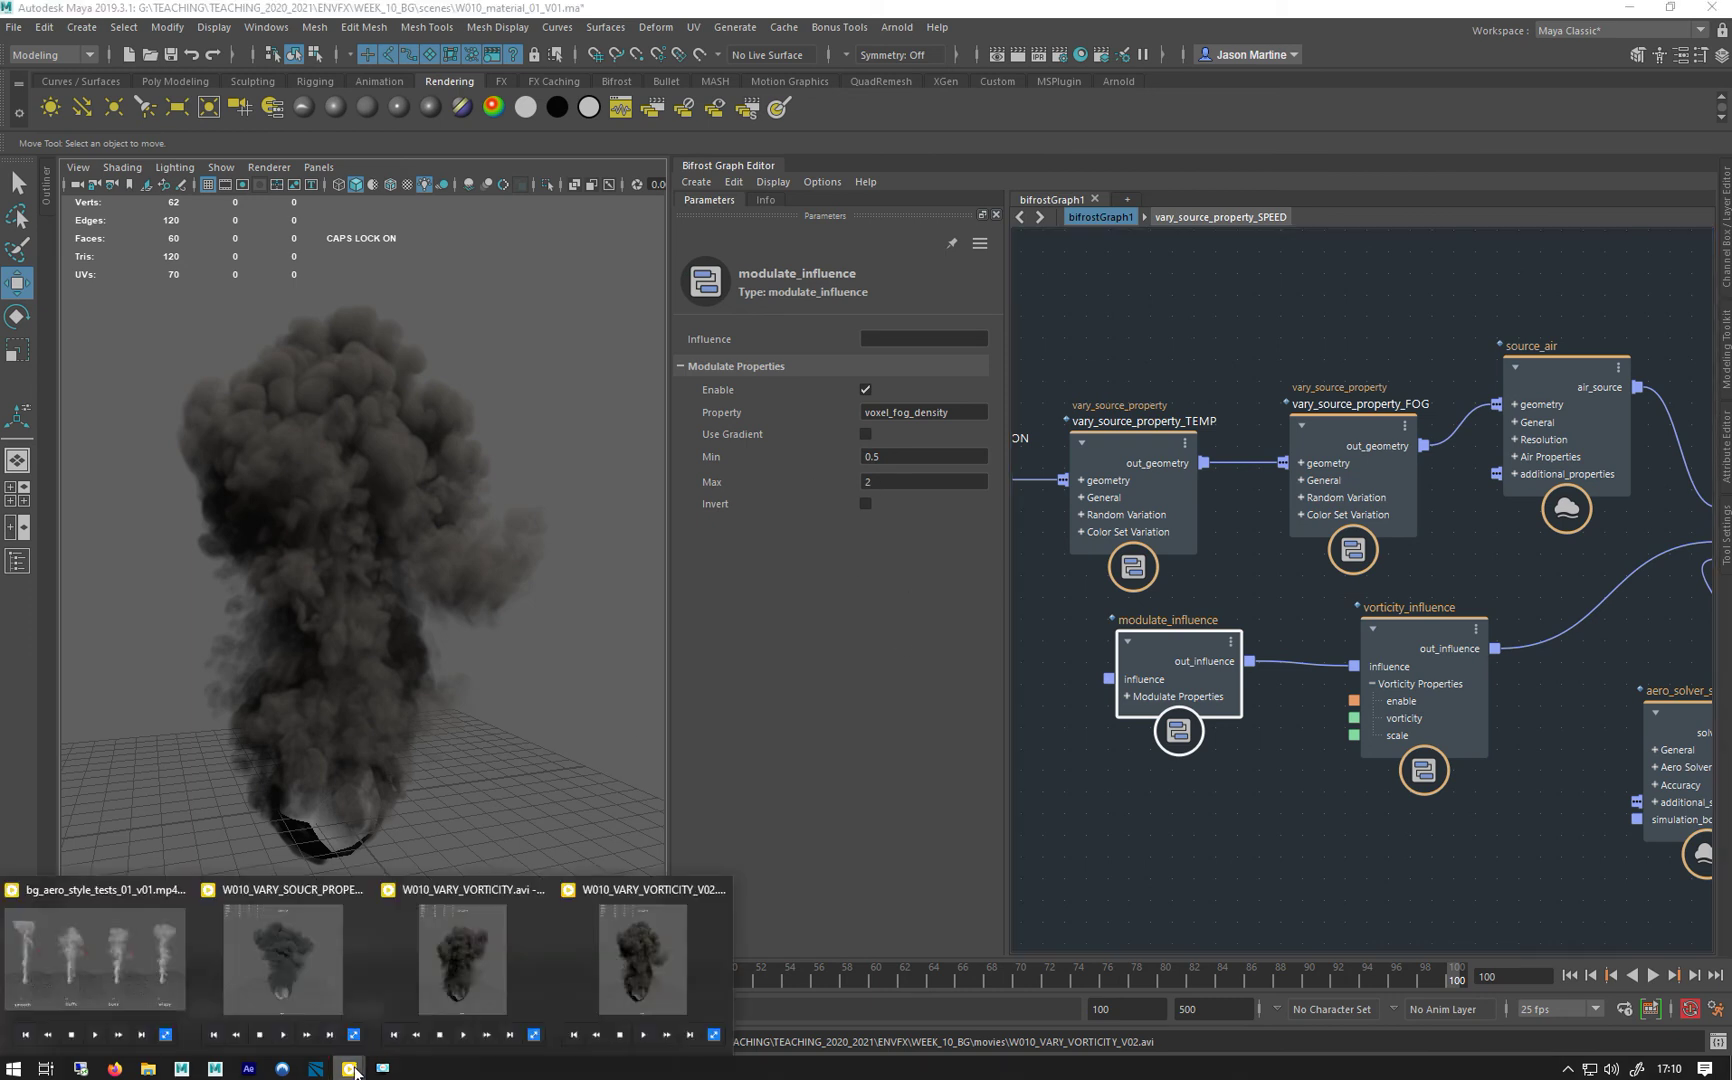
click(622, 932)
drag(497, 143, 817, 97)
click(599, 907)
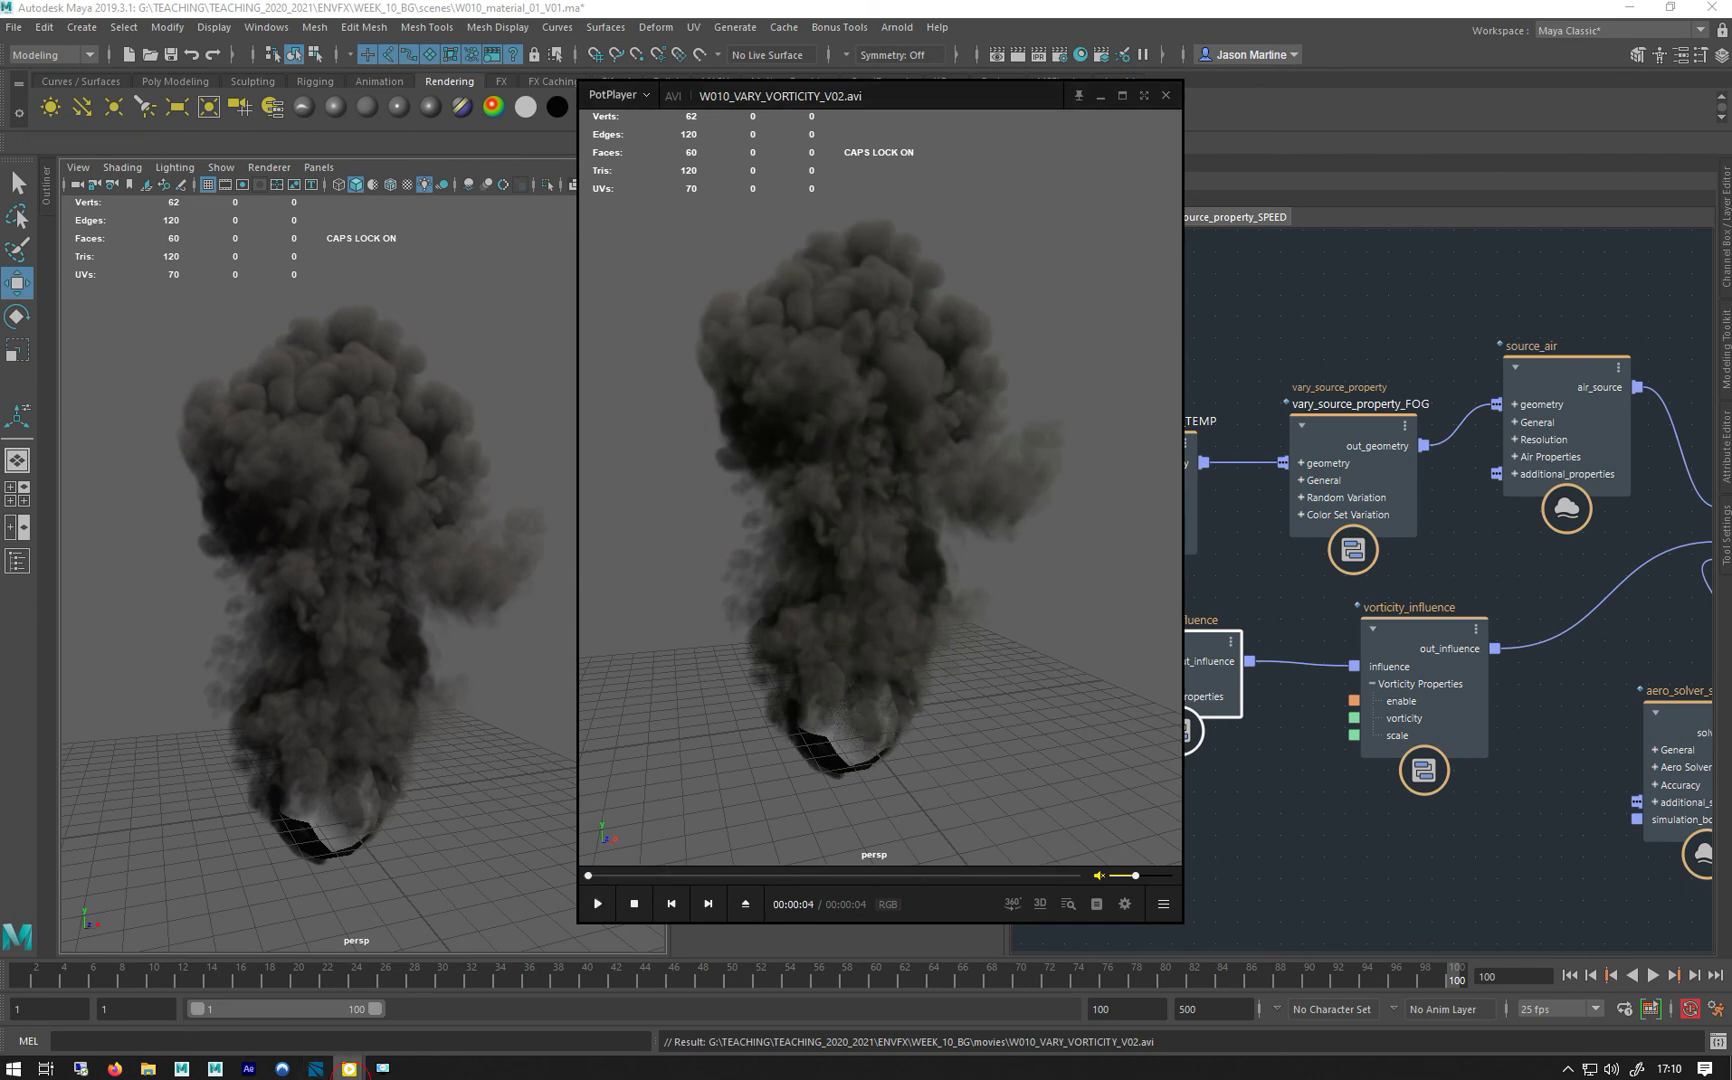
Place W010_VARY_VORTICITY.avi next to W010_VARY_VORTICITY_V02.avi and play both to compare the smoke detail.
mouse_move(349, 1068)
click(457, 953)
drag(640, 548, 455, 488)
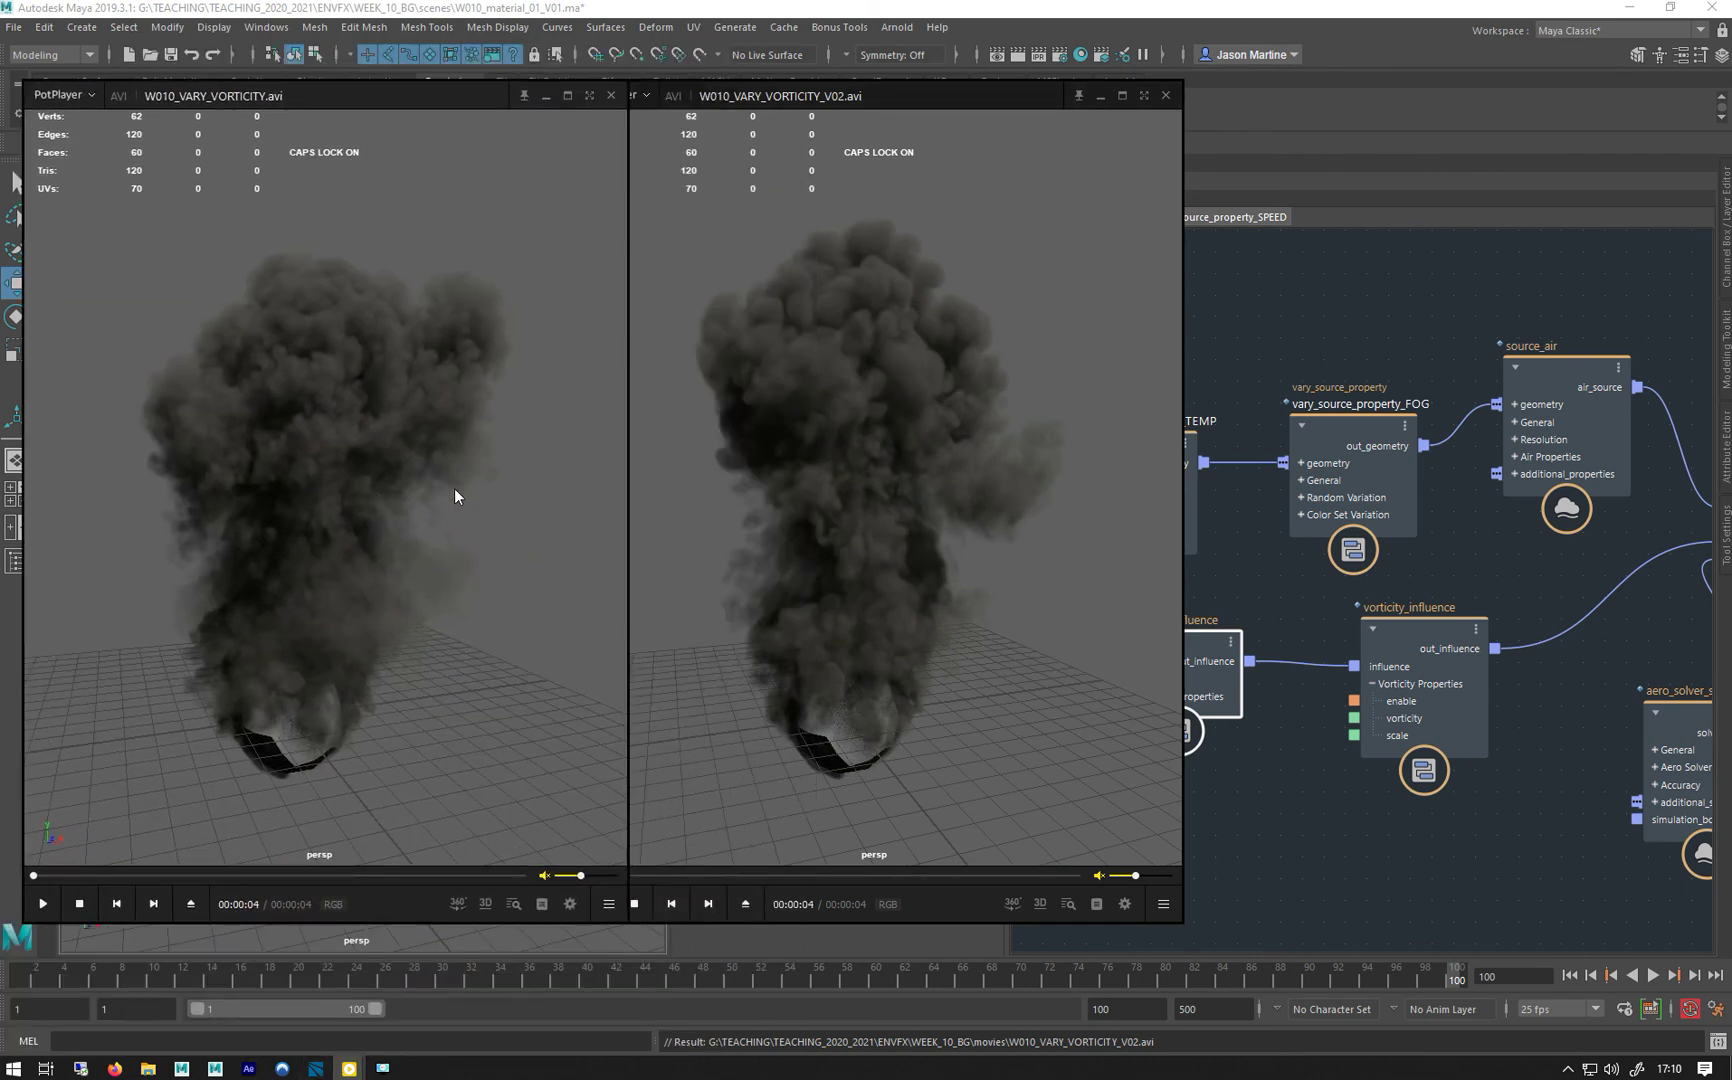
drag(808, 477, 960, 464)
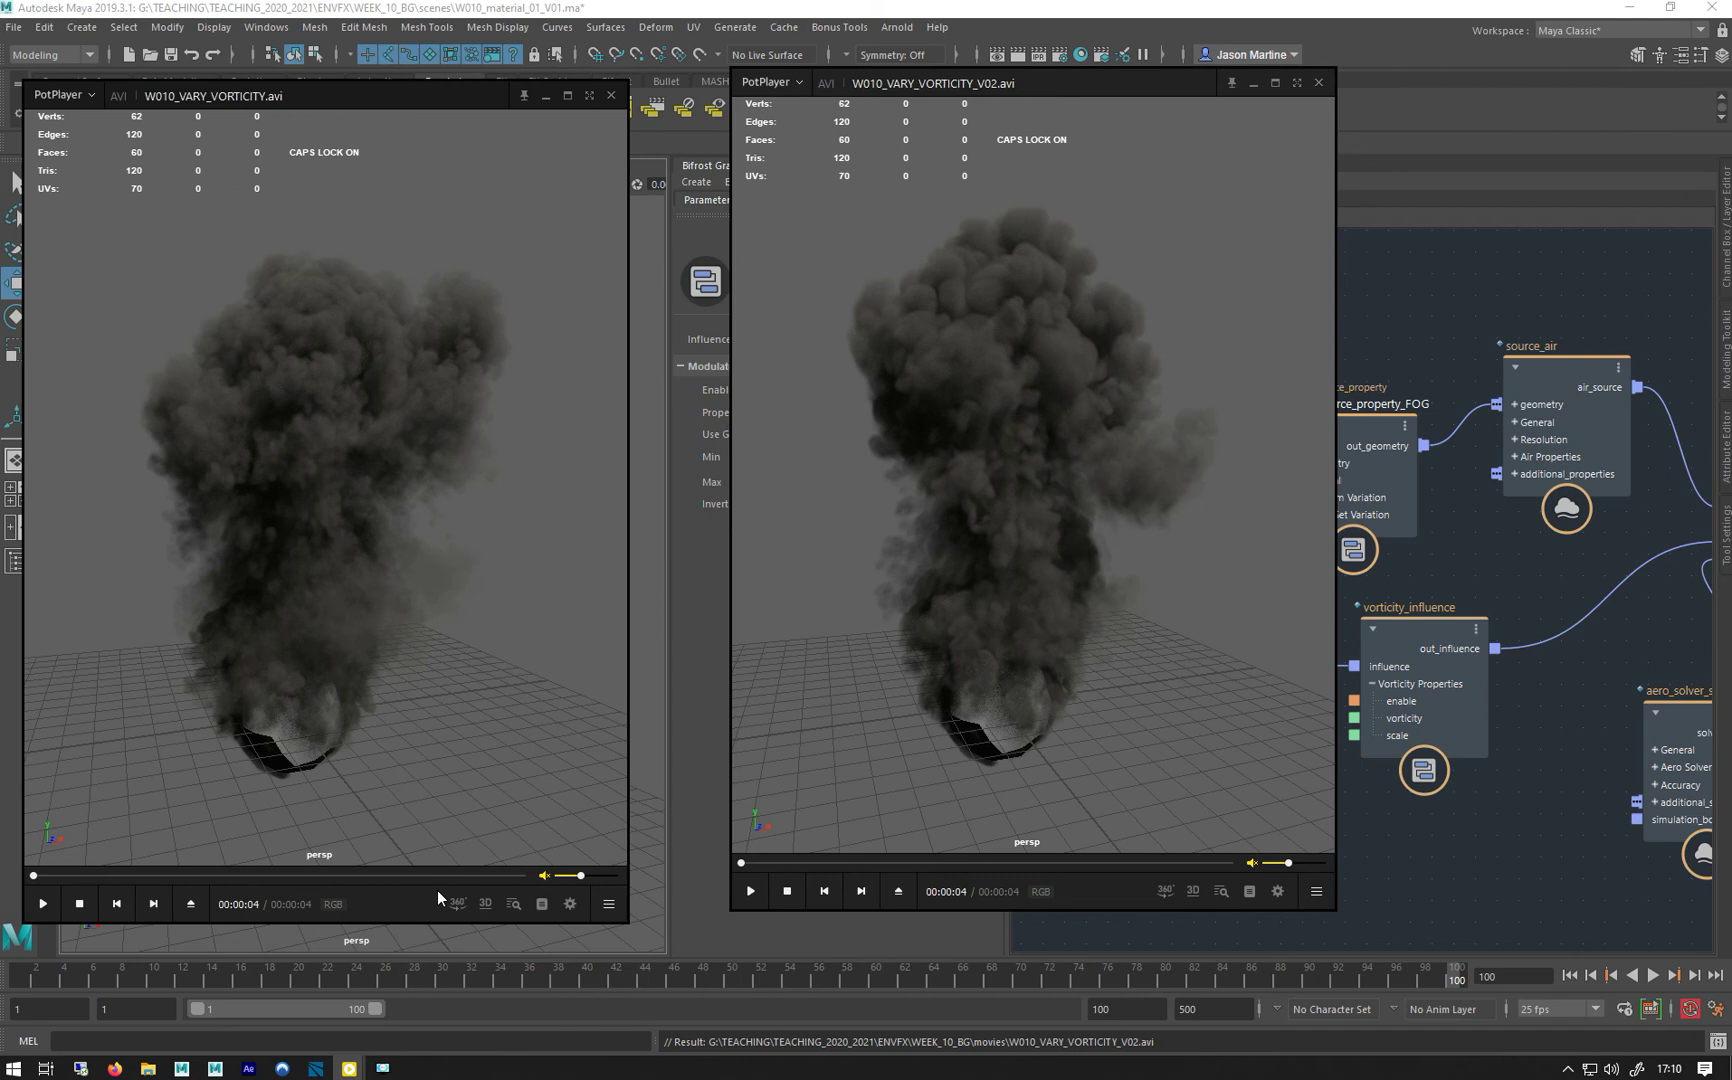
click(44, 904)
click(751, 890)
Bring up W010_VARY_SOUCR_PROPERTY.avi and arrange it side by side with the two vorticity playblasts, shrinking its window to fit.
drag(1072, 78, 1339, 116)
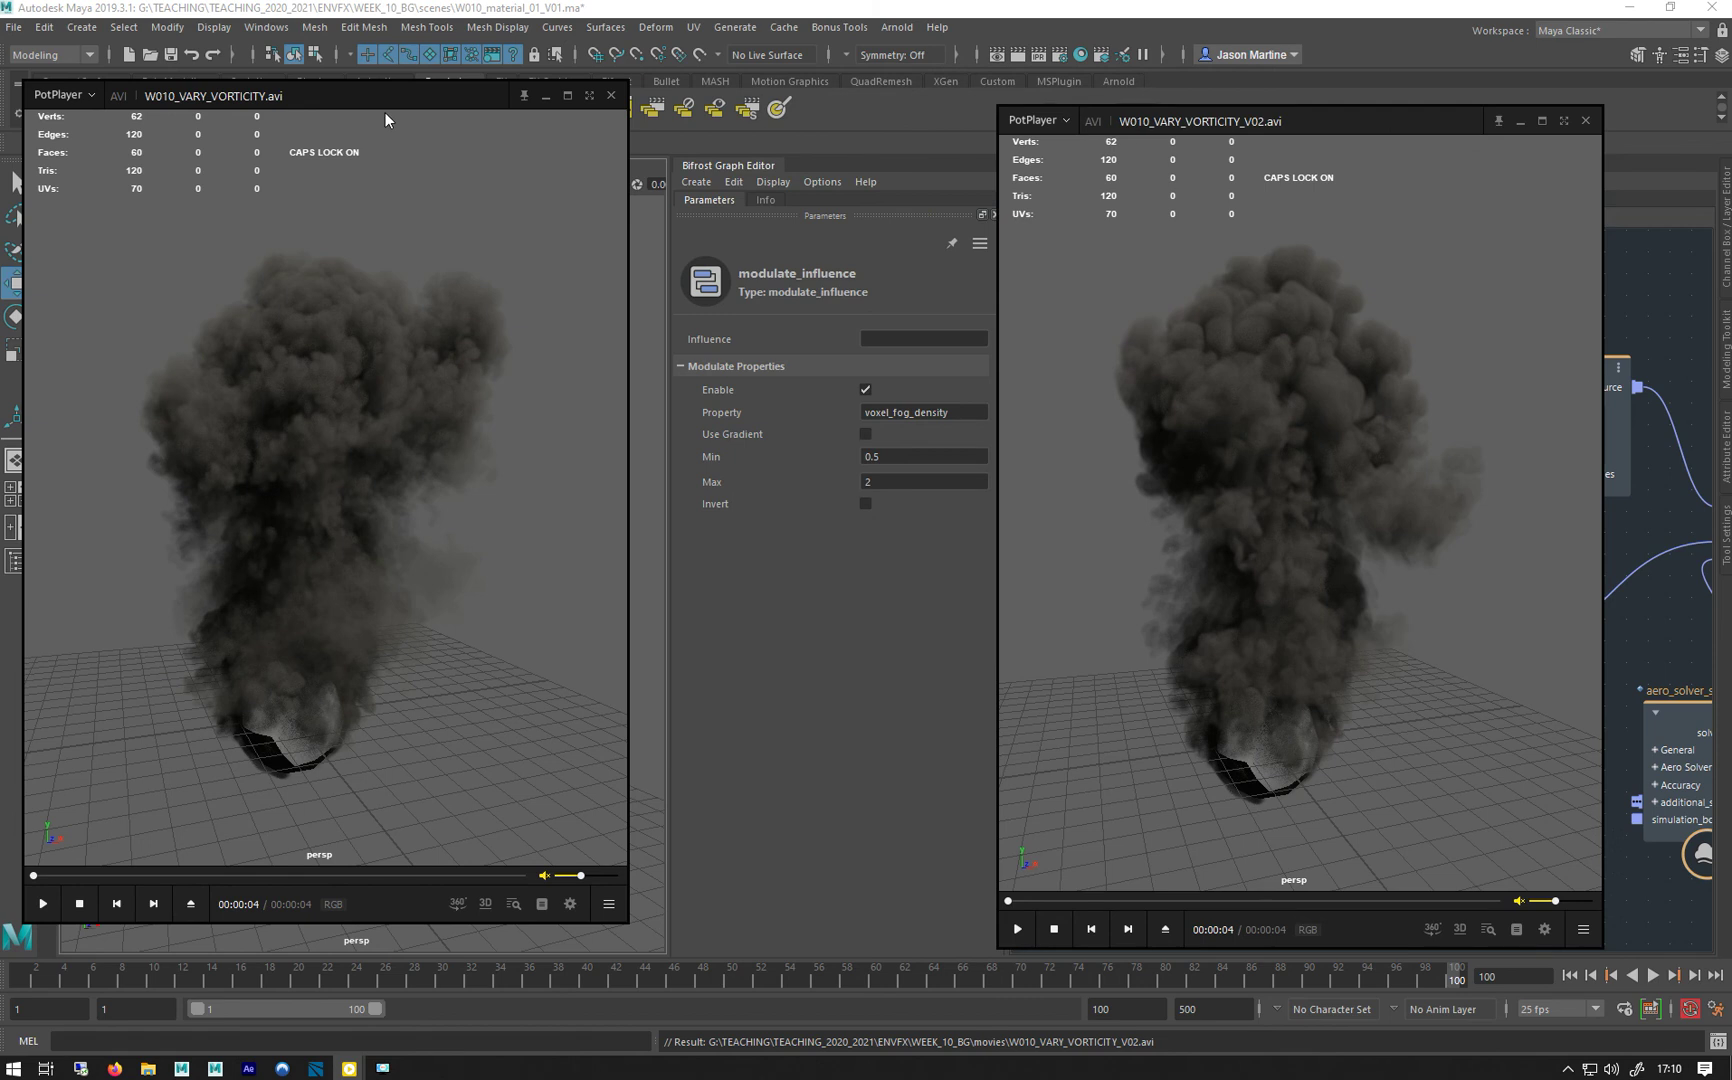
drag(391, 100, 932, 93)
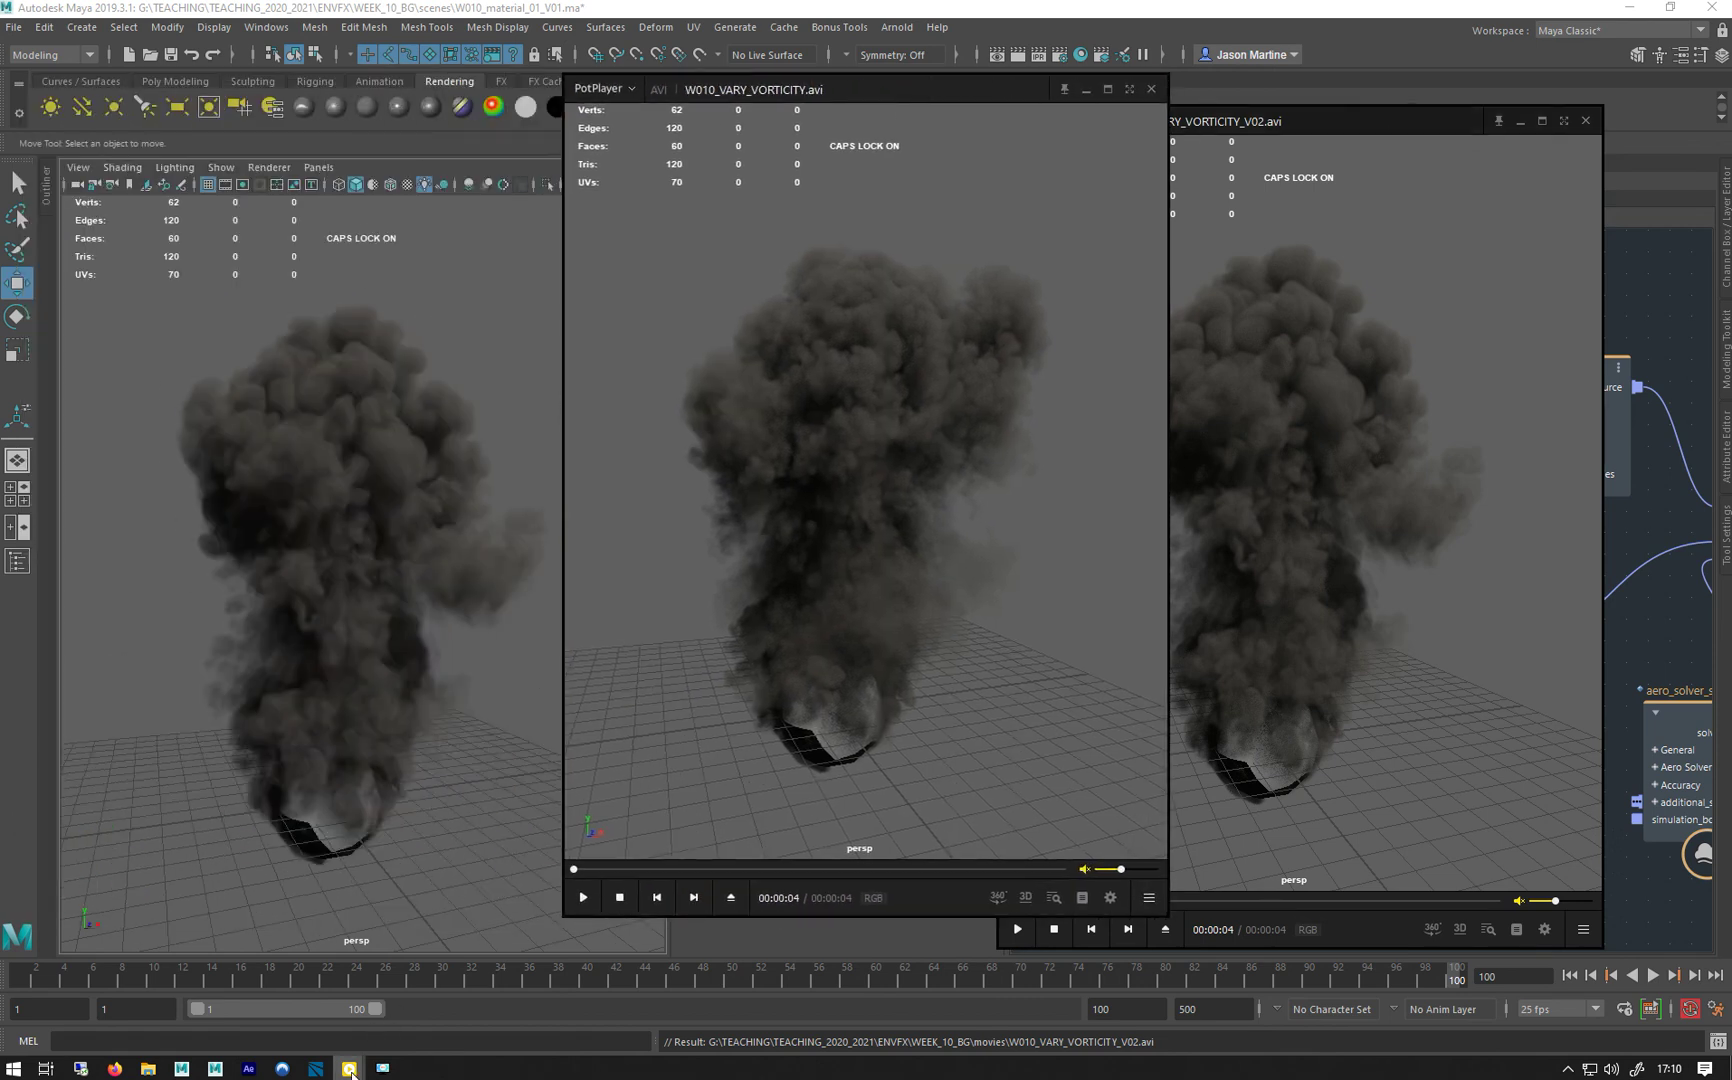
mouse_move(351, 1070)
click(268, 926)
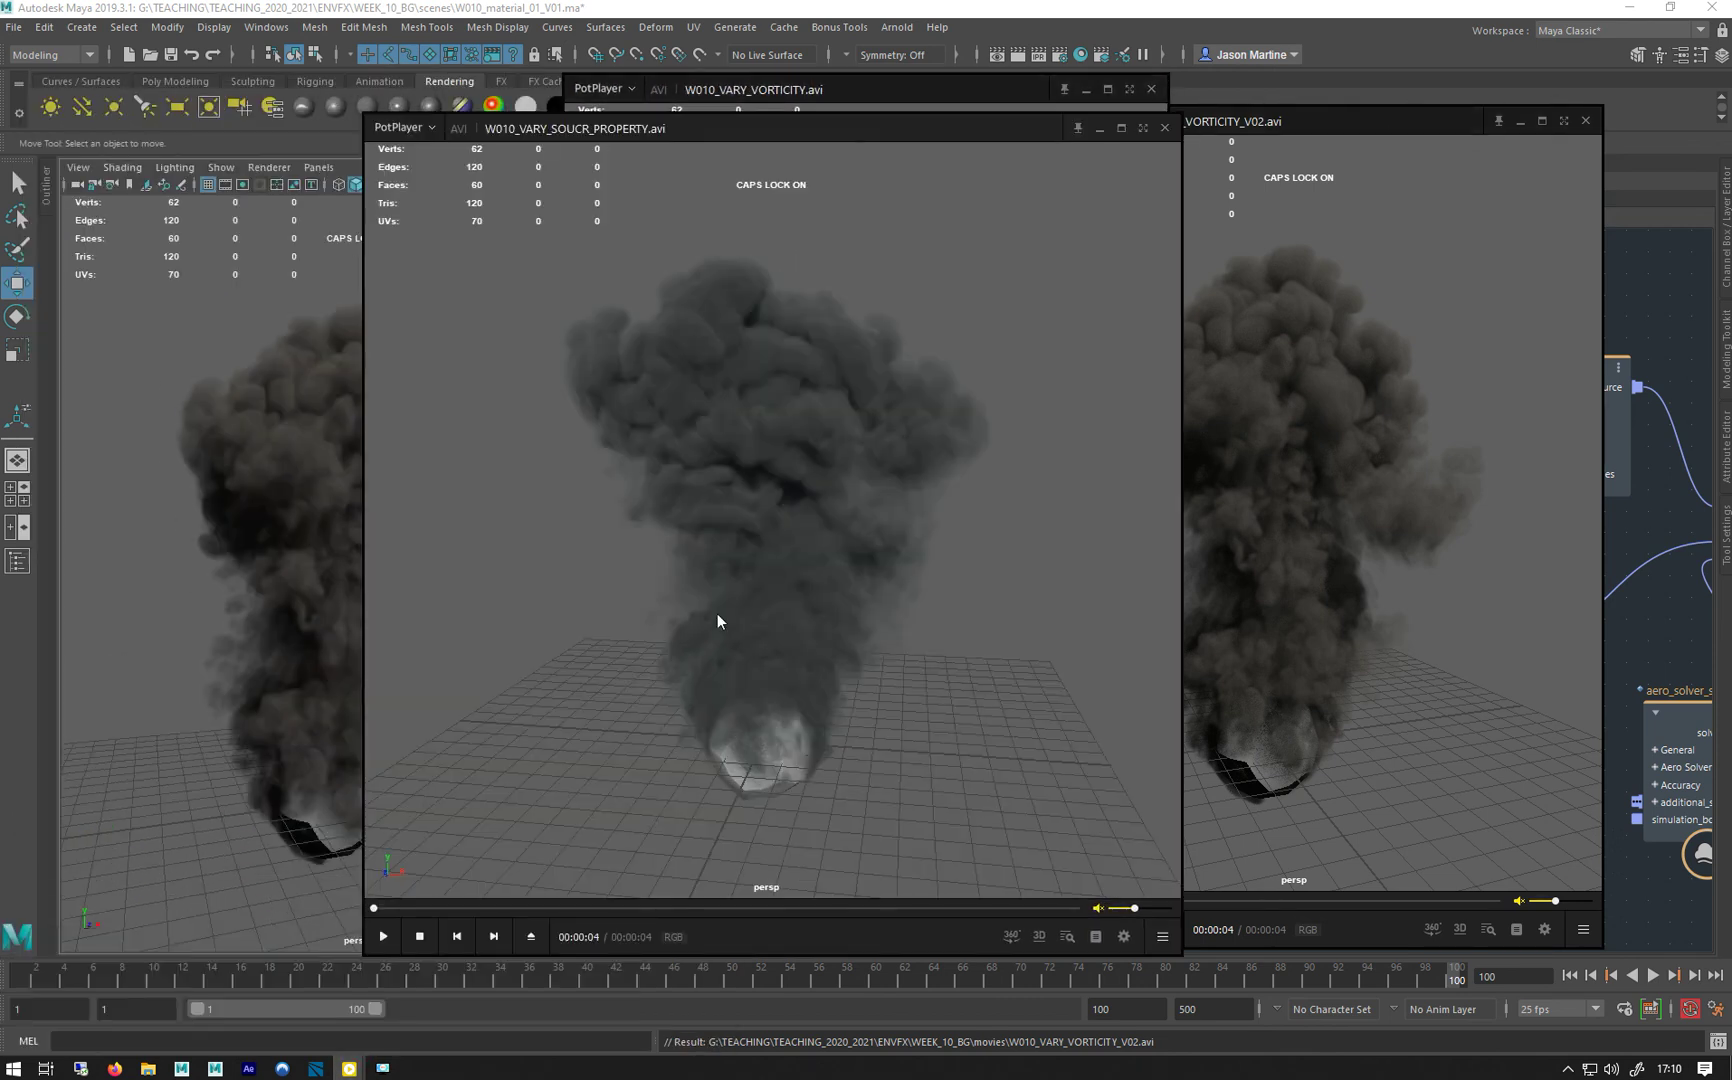
drag(717, 621, 272, 581)
click(1368, 340)
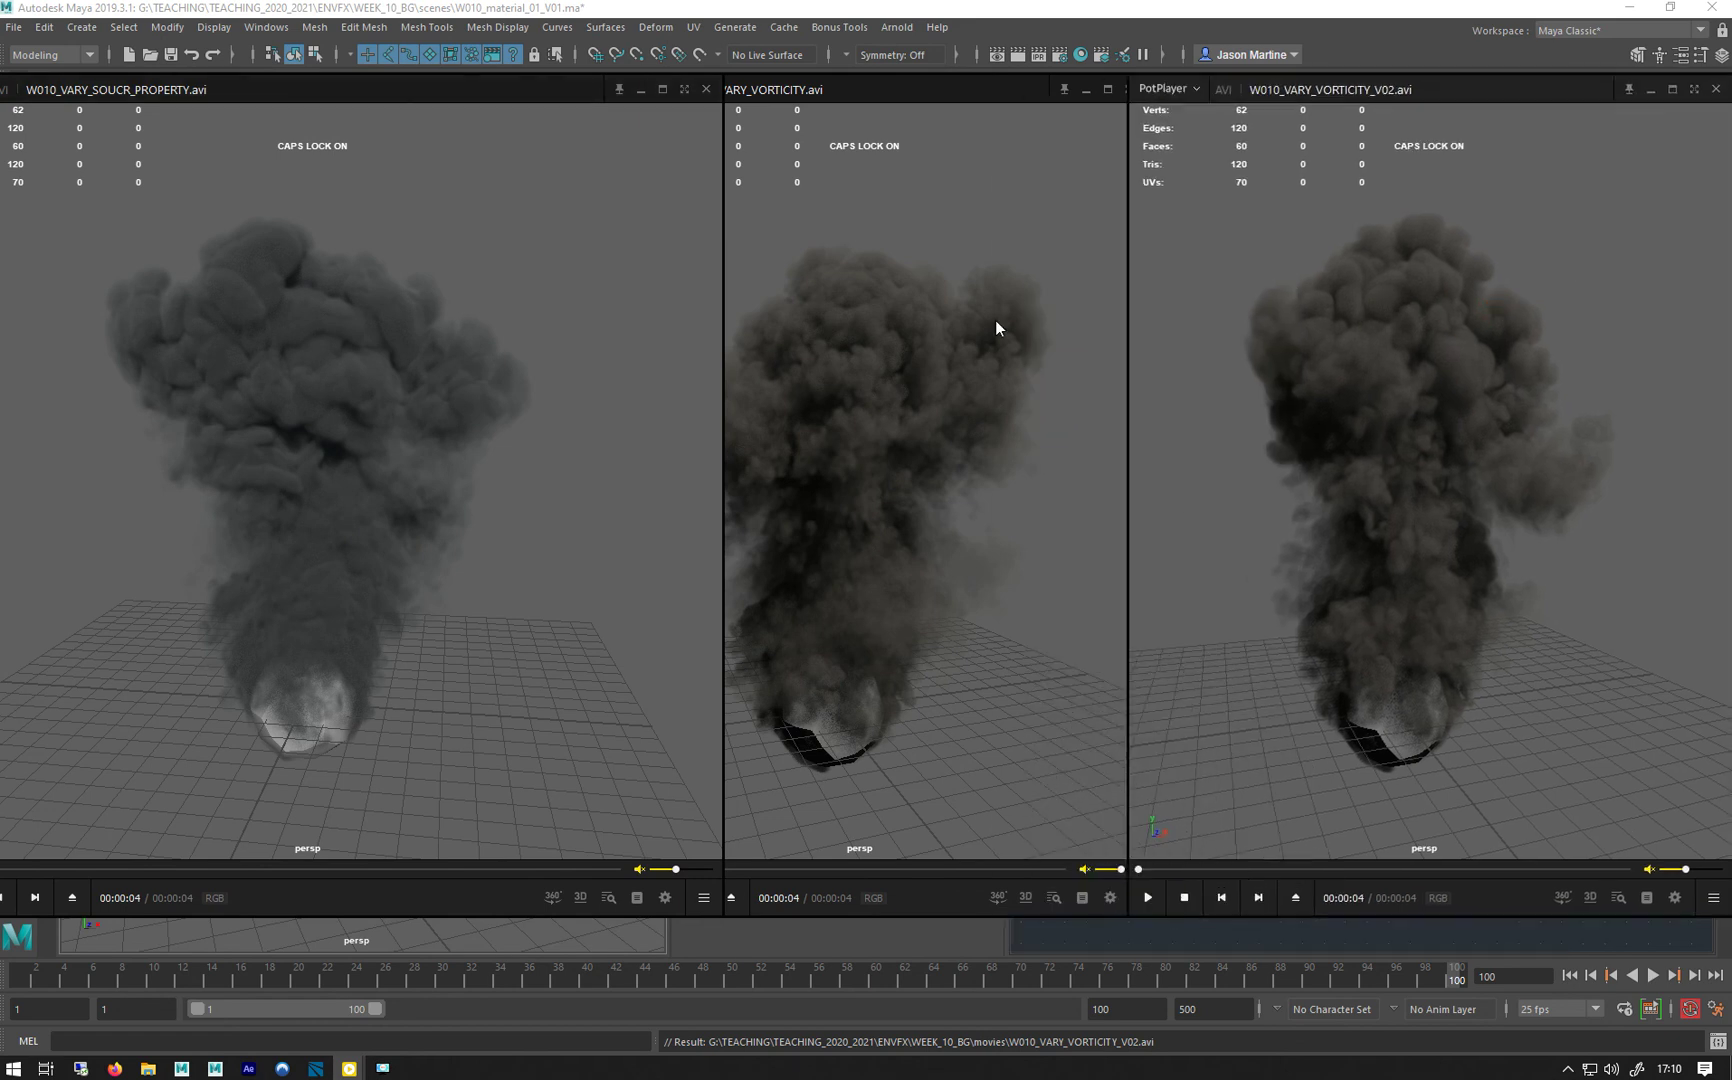
click(1092, 310)
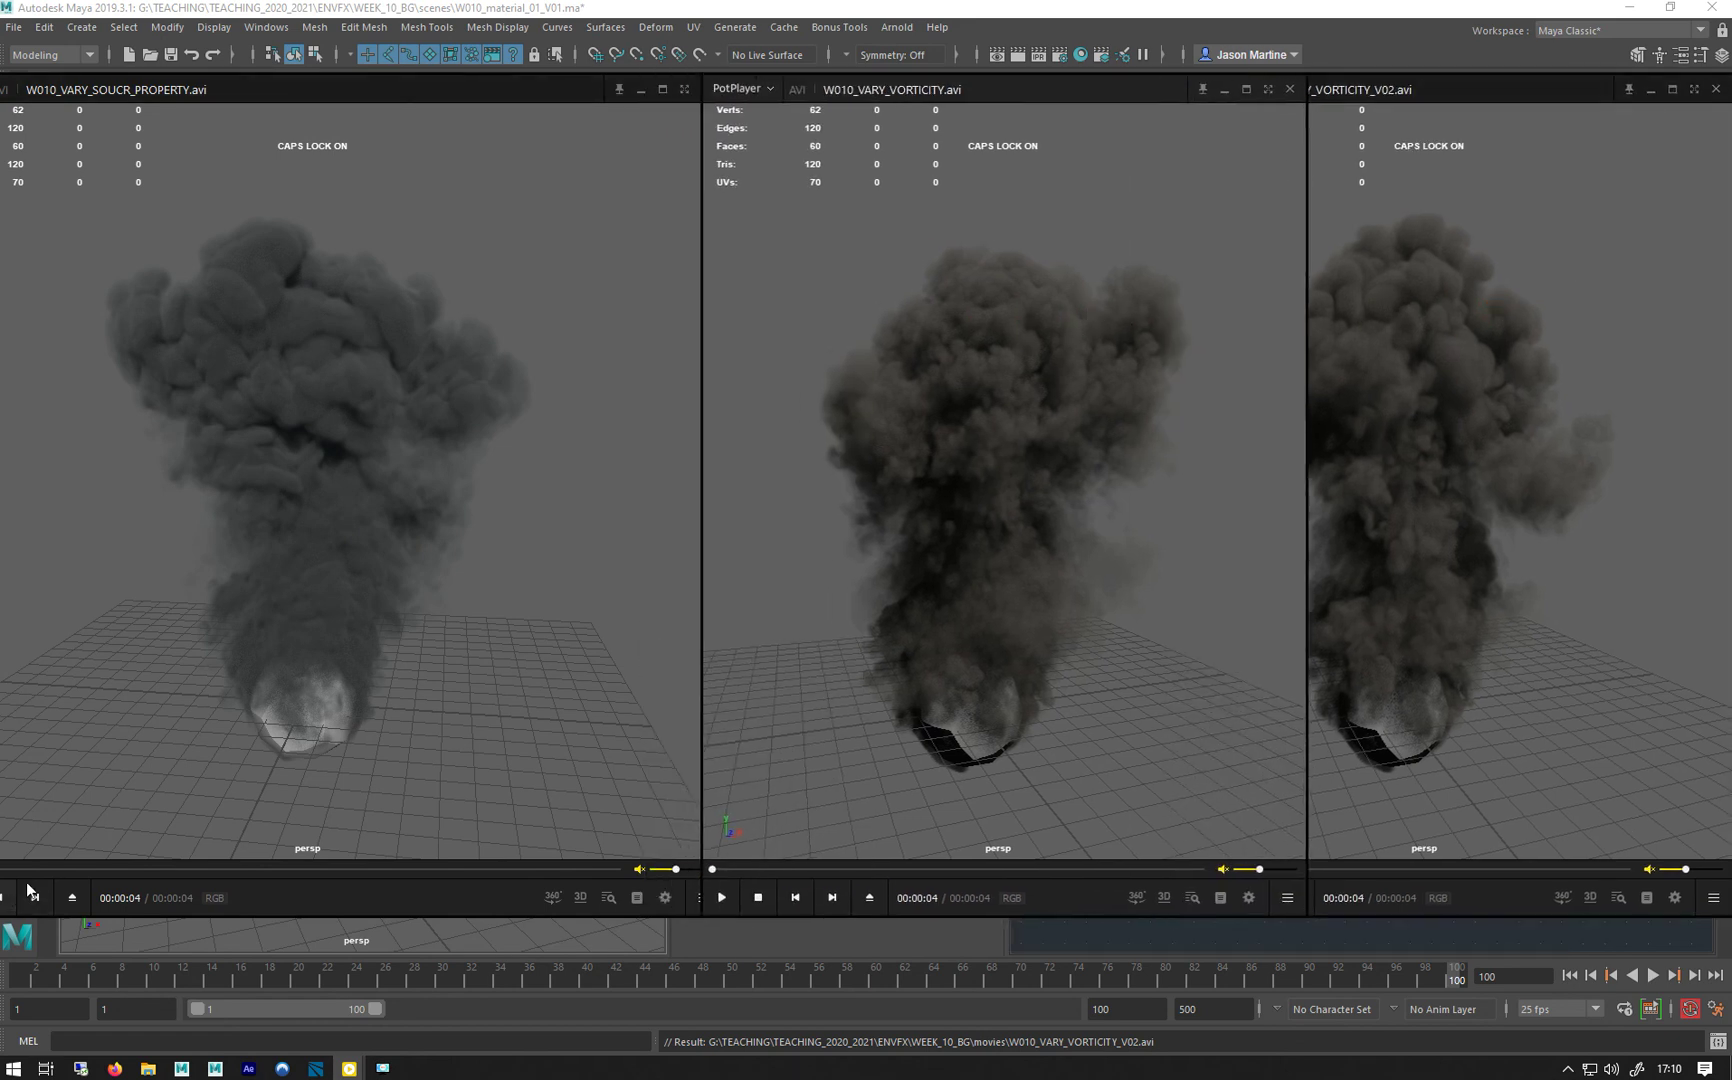
drag(222, 300, 302, 300)
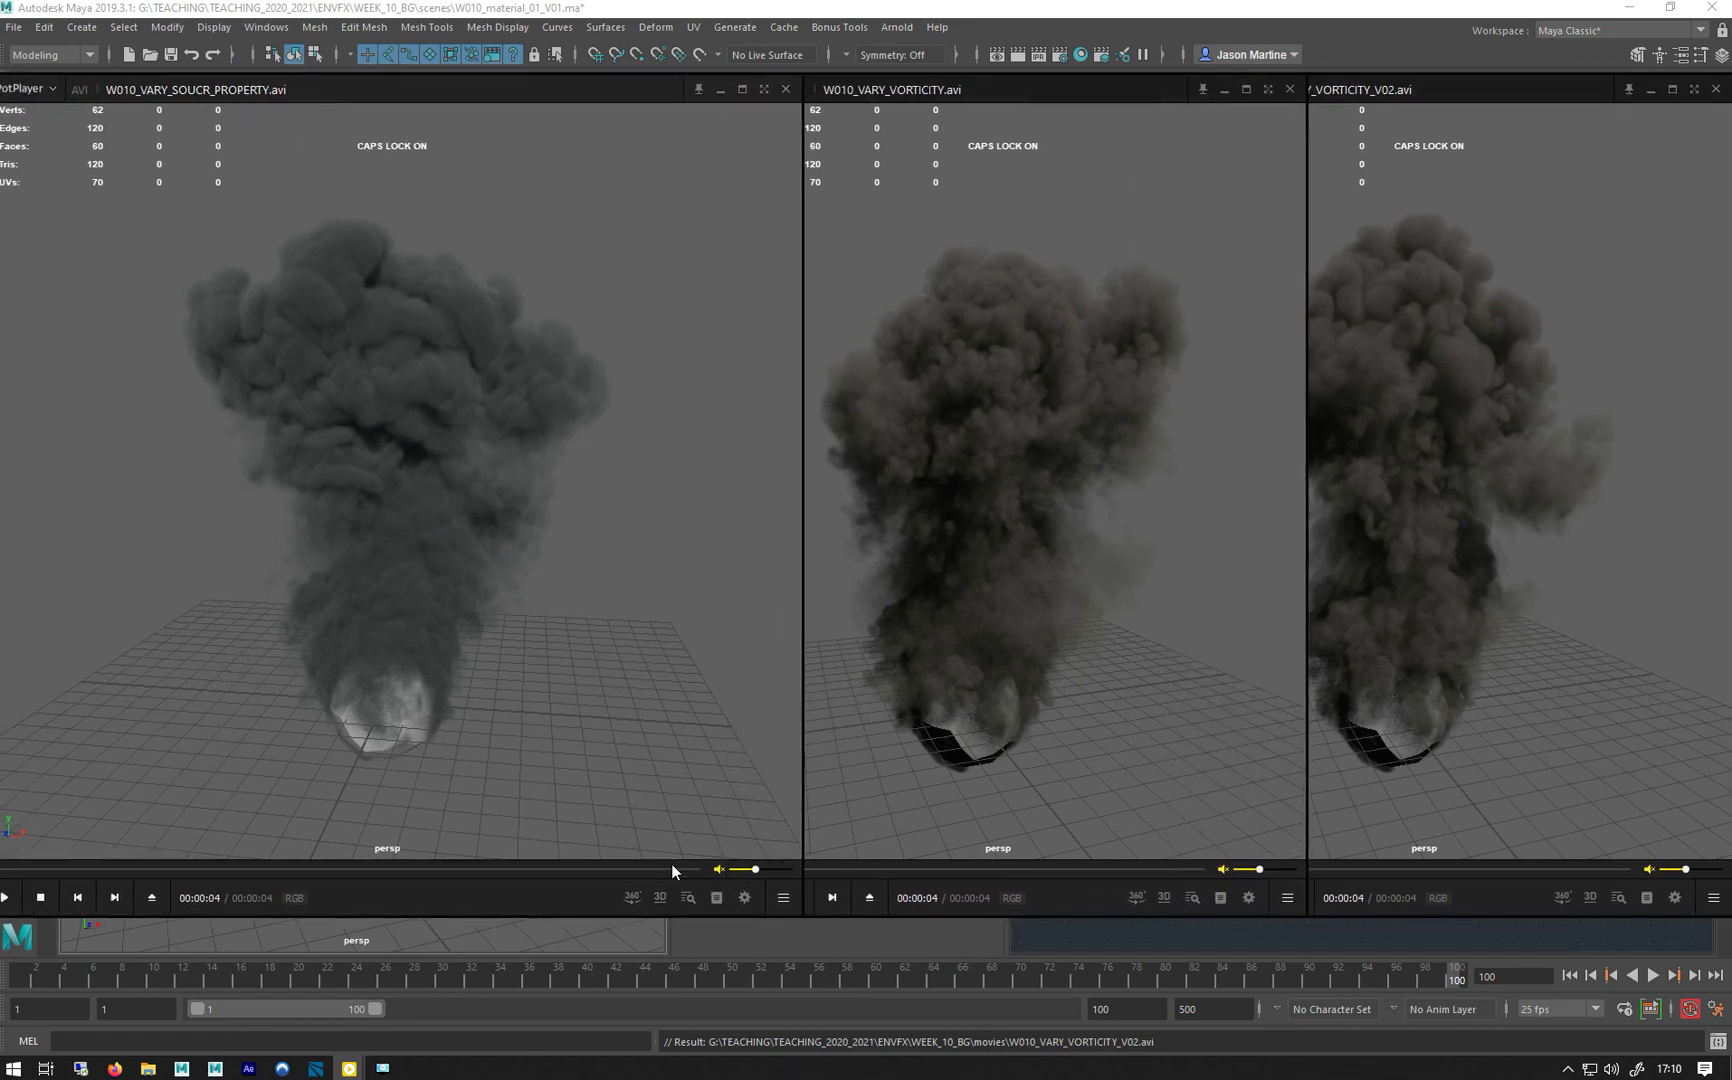
drag(801, 915, 698, 856)
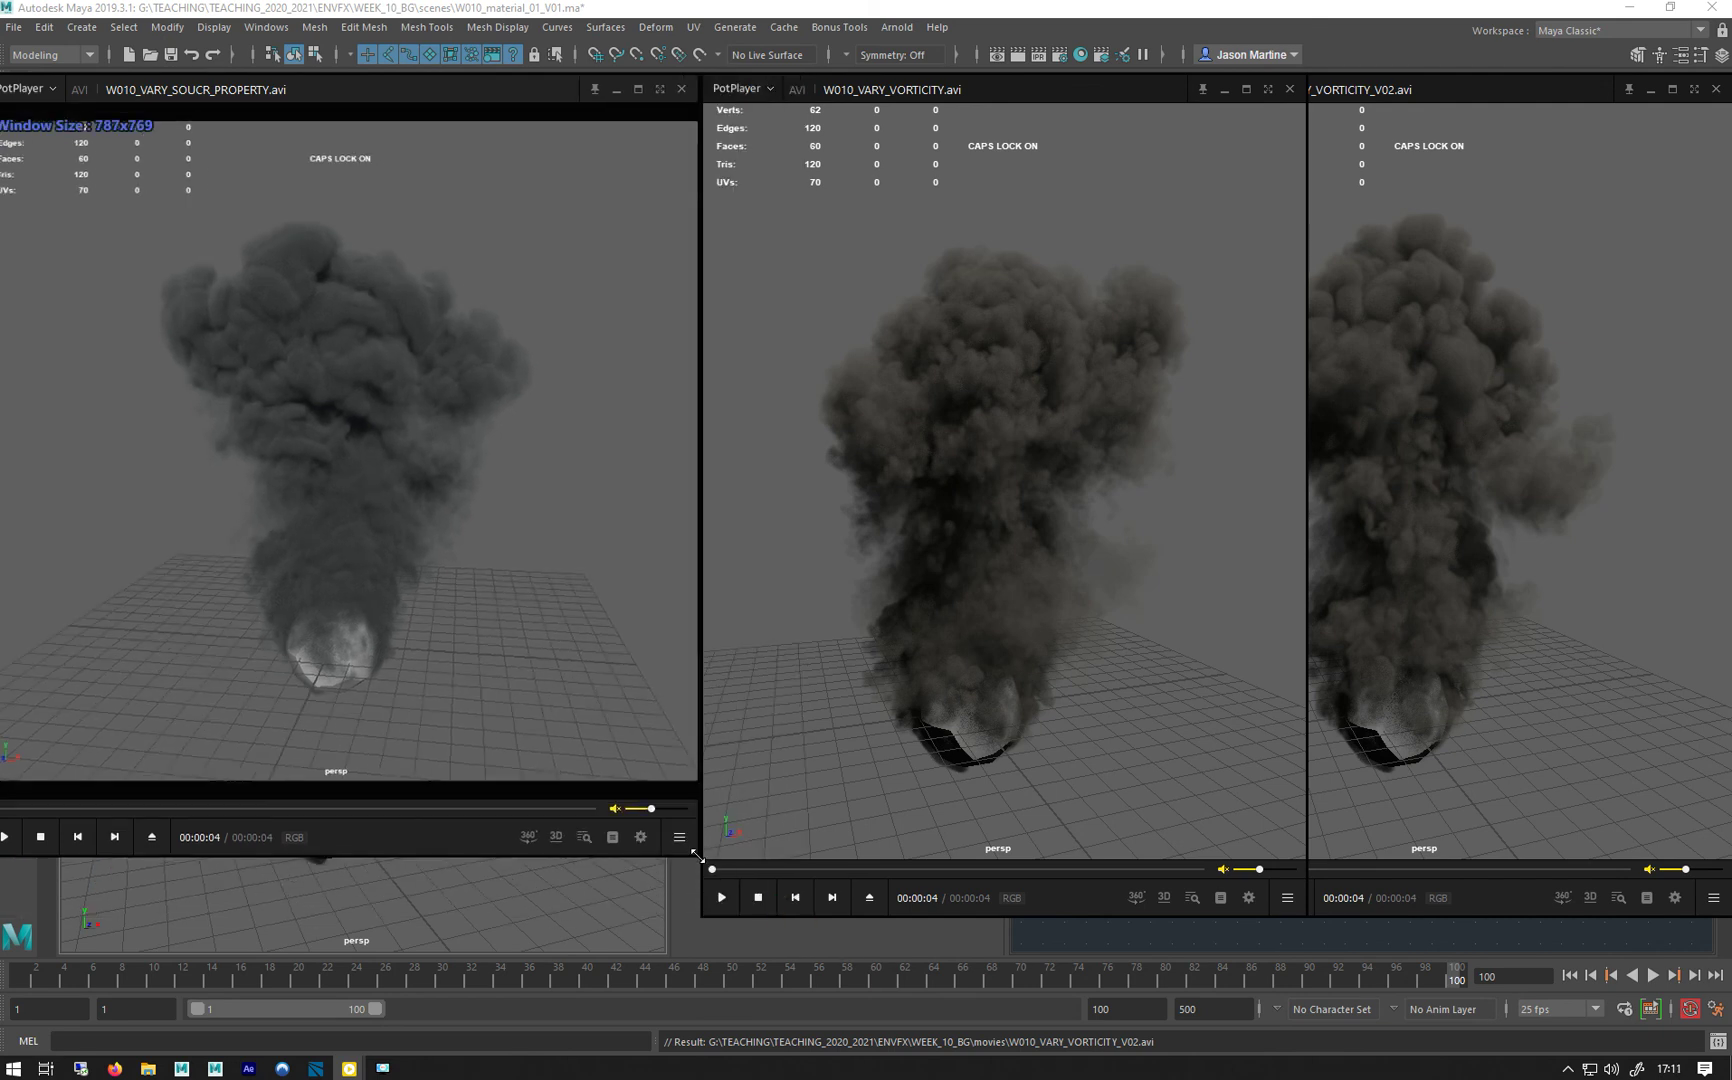
Play W010_VARY_SOUCR_PROPERTY.avi and W010_VARY_VORTICITY_V02.avi to compare the original smoke with the modulated vorticity version.
click(6, 840)
click(1553, 787)
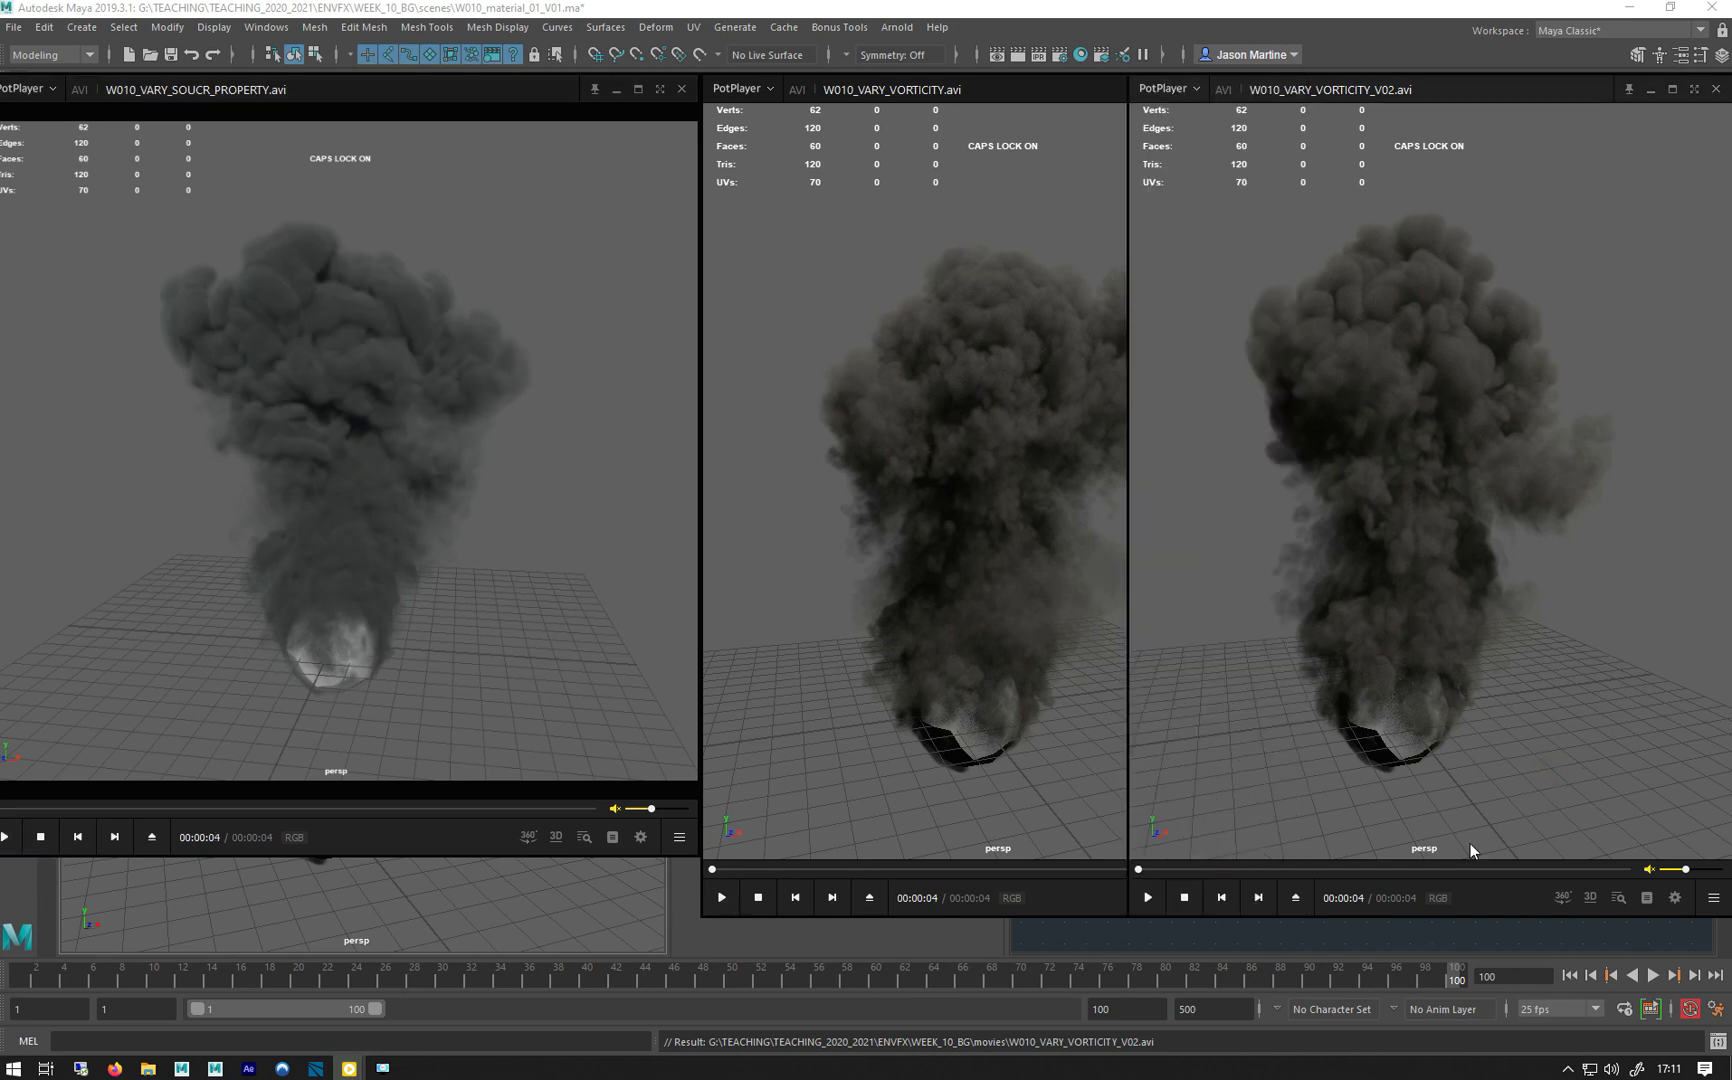
click(1148, 897)
Minimise the three PotPlayer playblast windows to return to the Bifrost graph in Maya.
click(1649, 90)
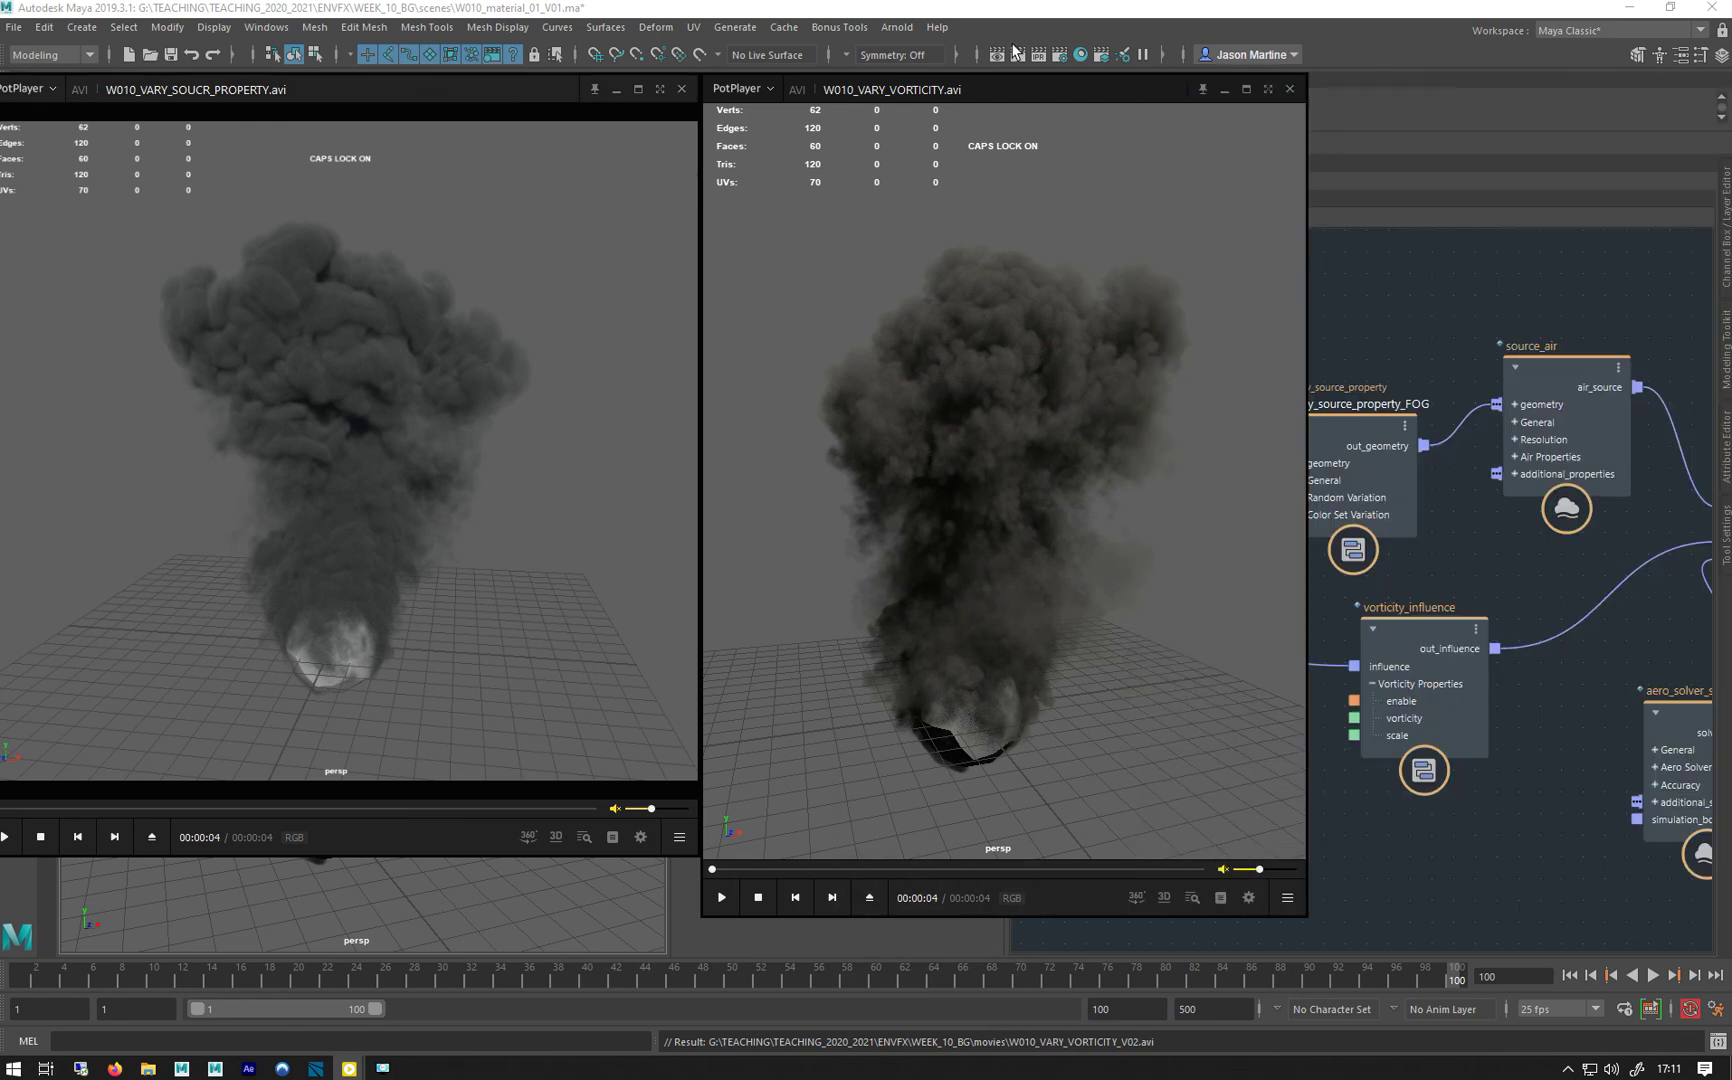
click(1223, 90)
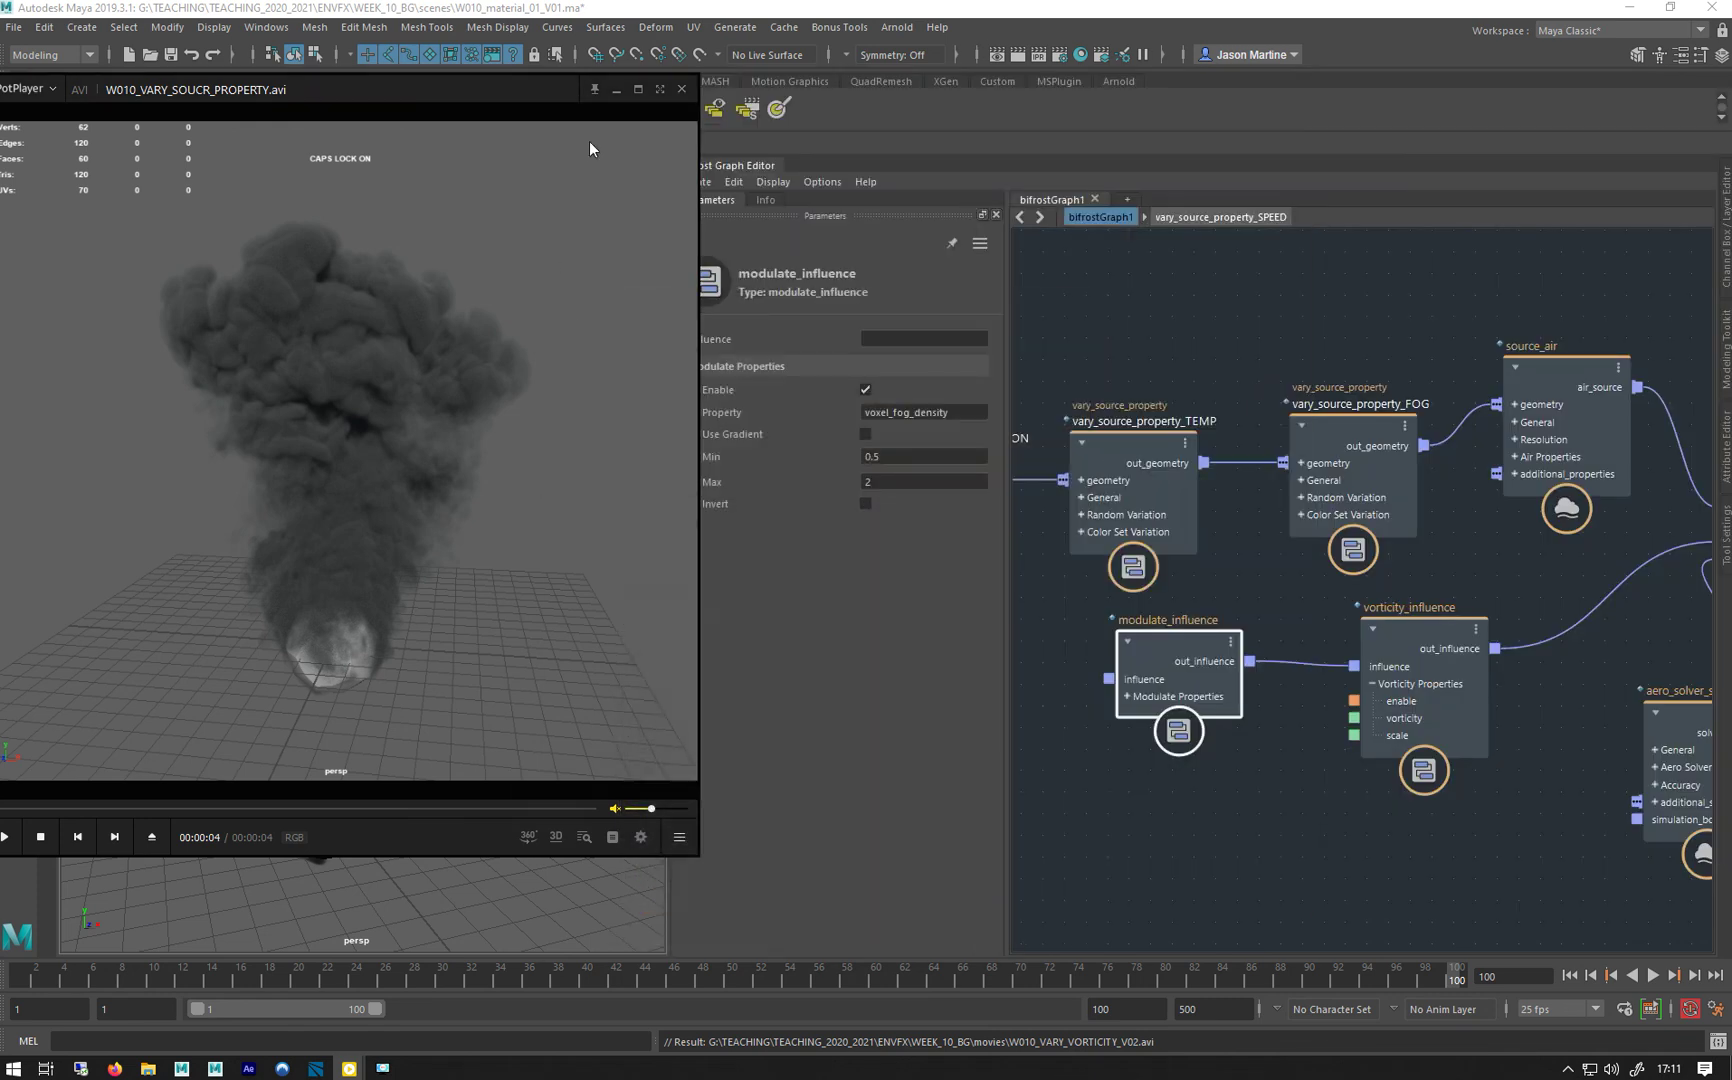
click(616, 92)
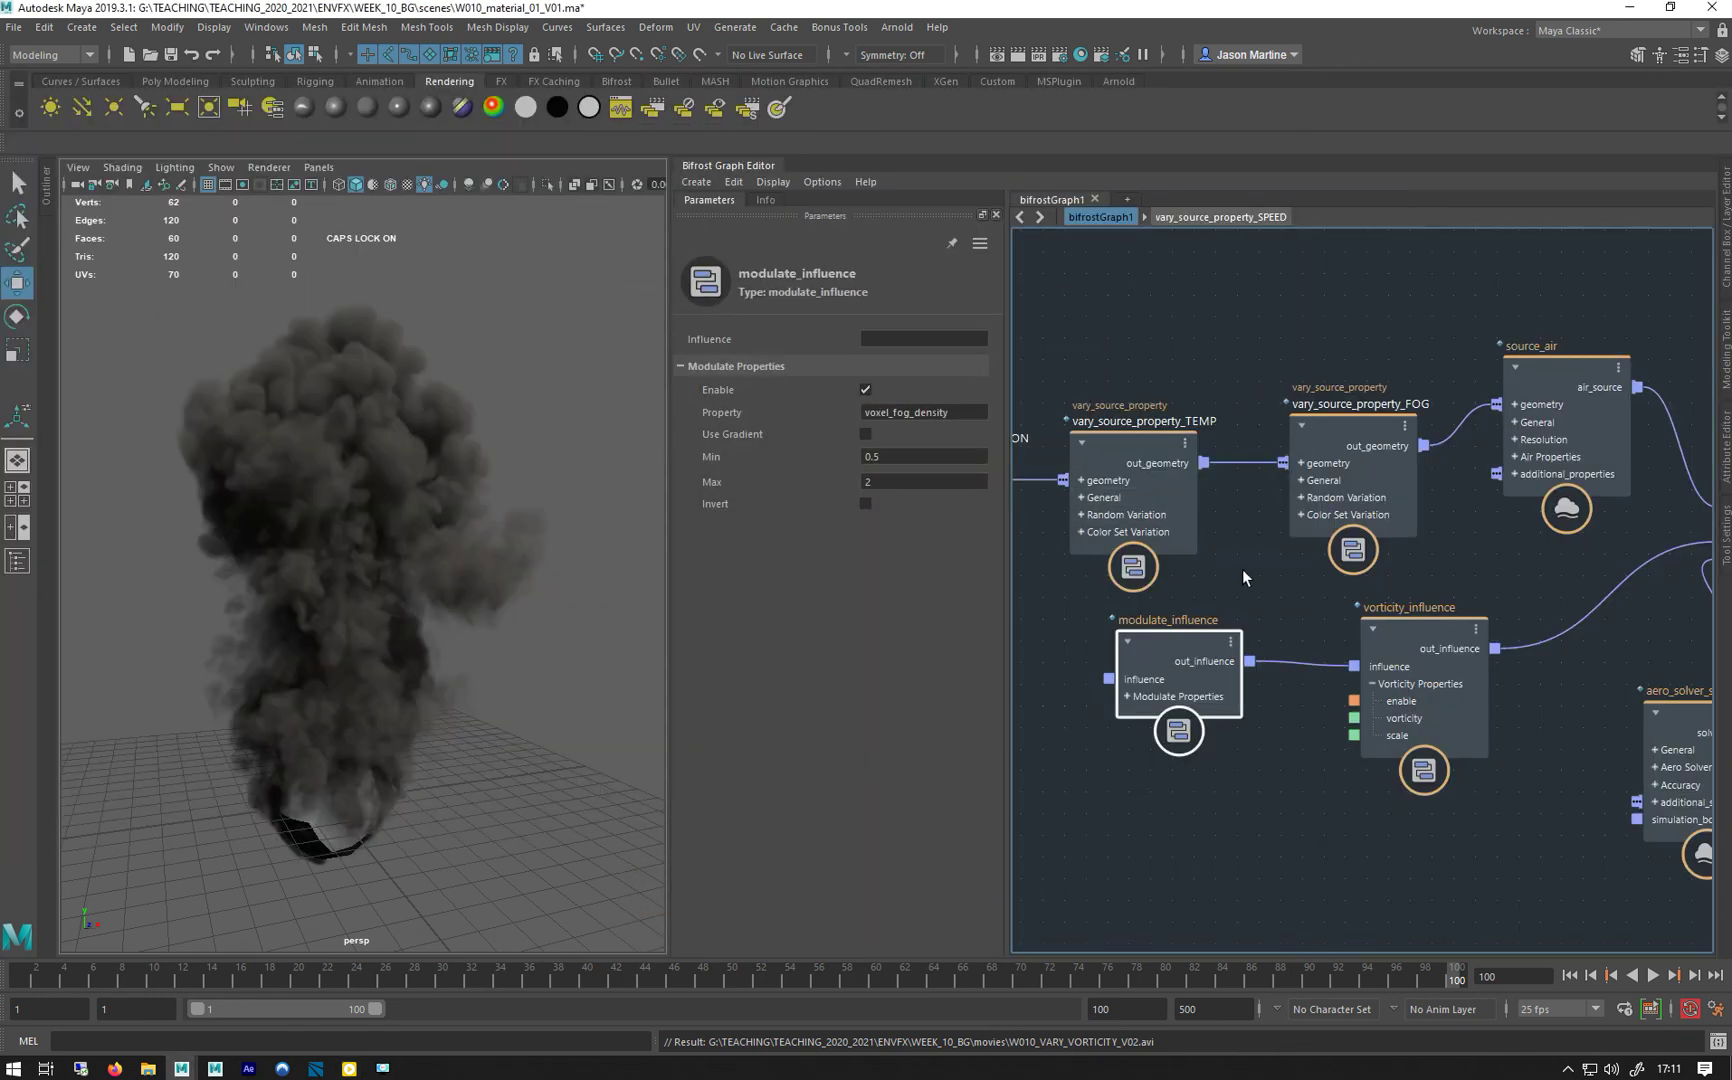
Browse the available Simulation influence nodes for the Bifrost graph and close the list without adding any.
alt+middle_drag(1548, 570, 1221, 403)
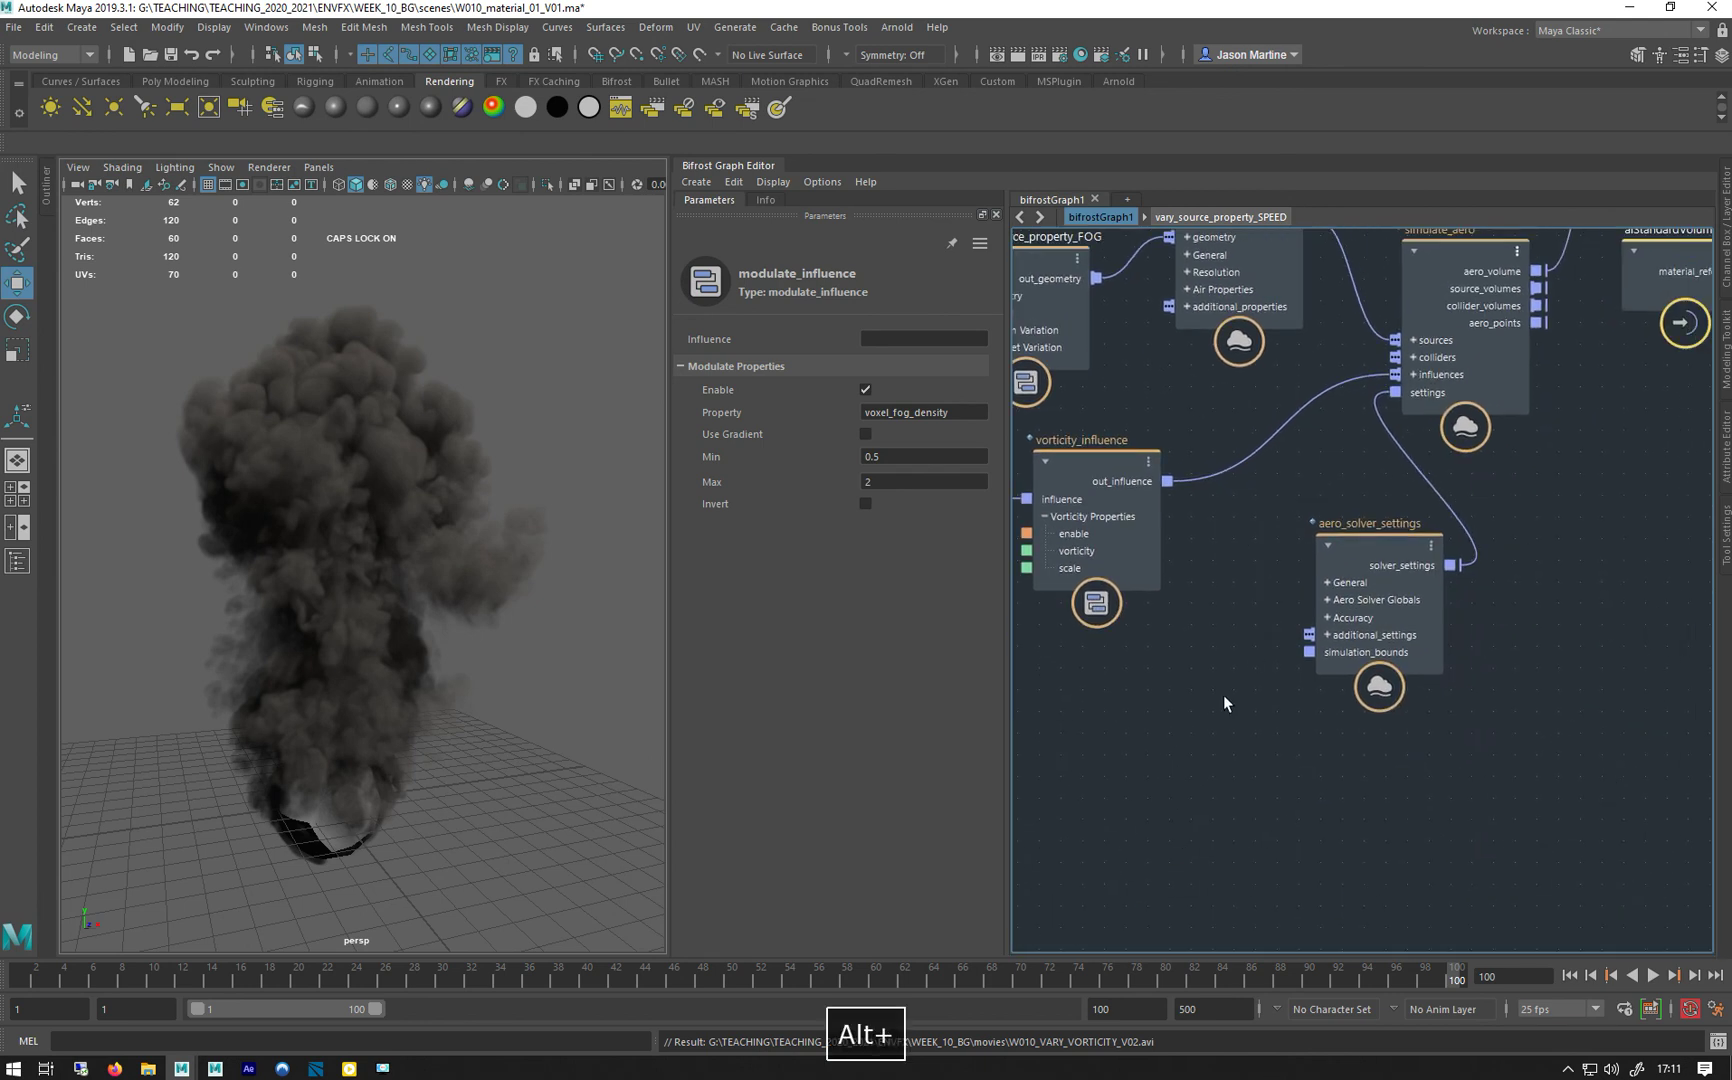
click(1221, 696)
key(Tab)
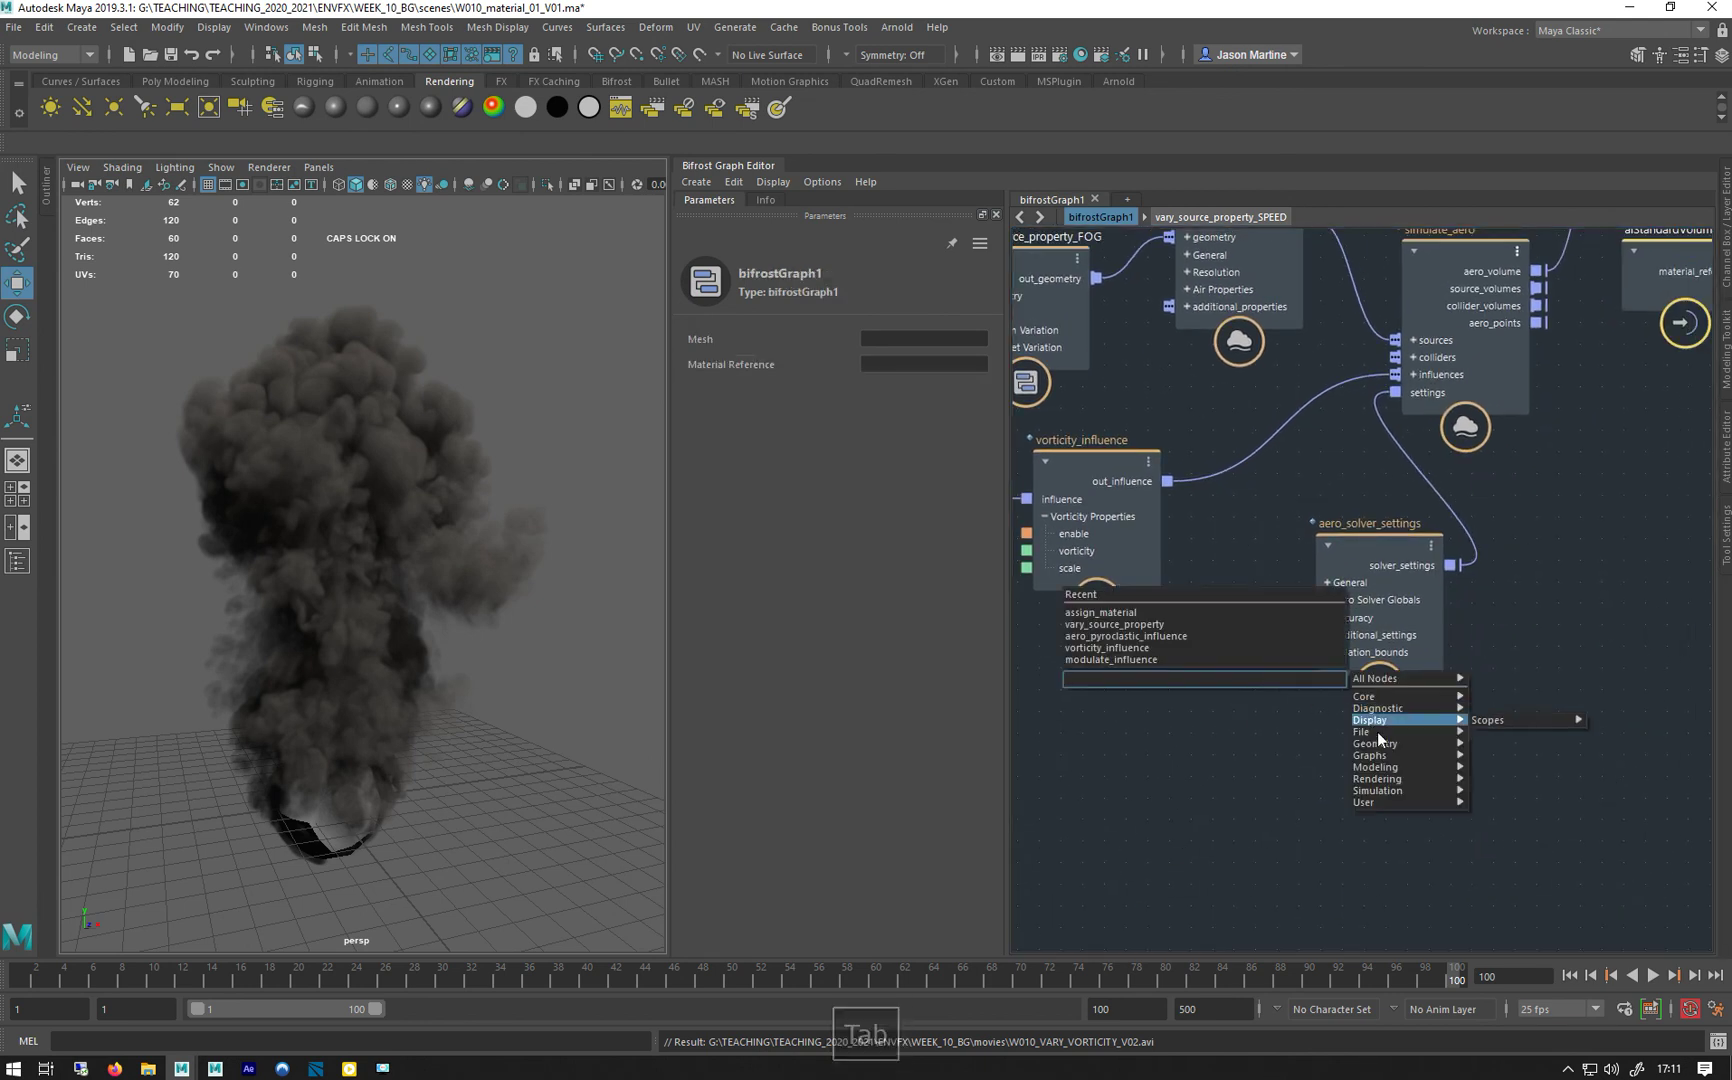
mouse_move(1386, 767)
mouse_move(1500, 801)
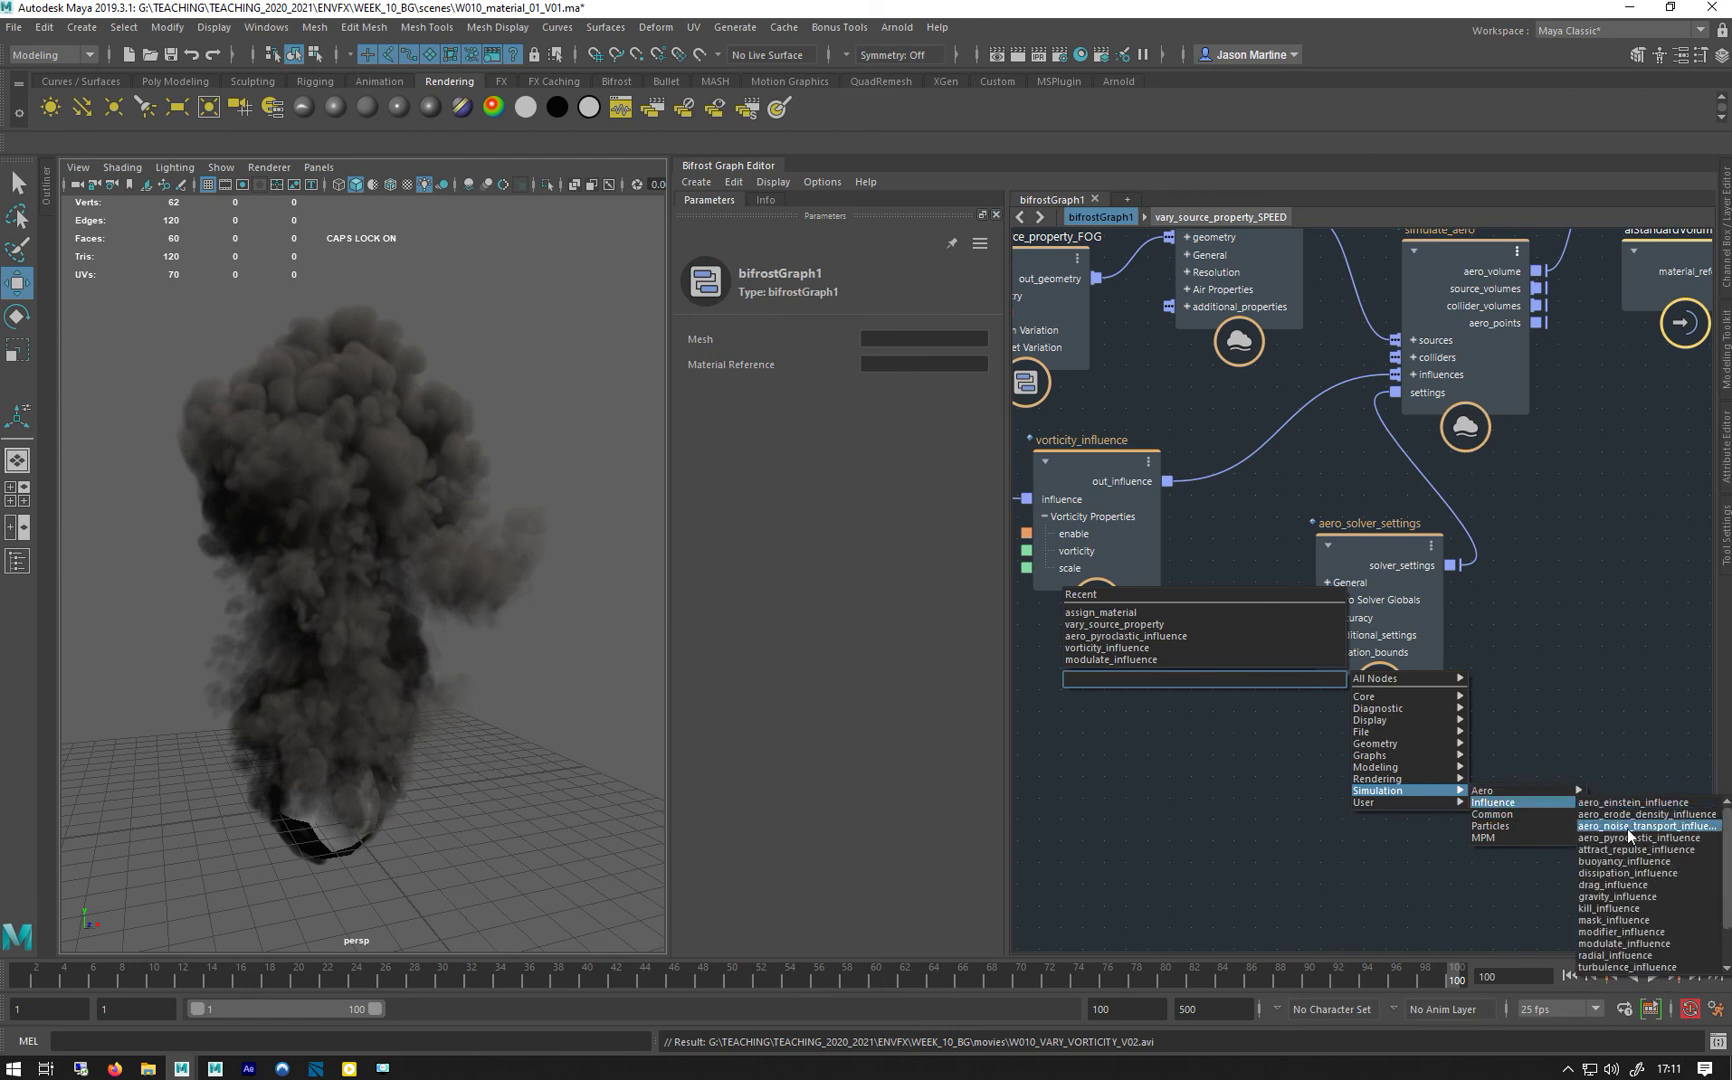
scroll(1626, 831, down, 3)
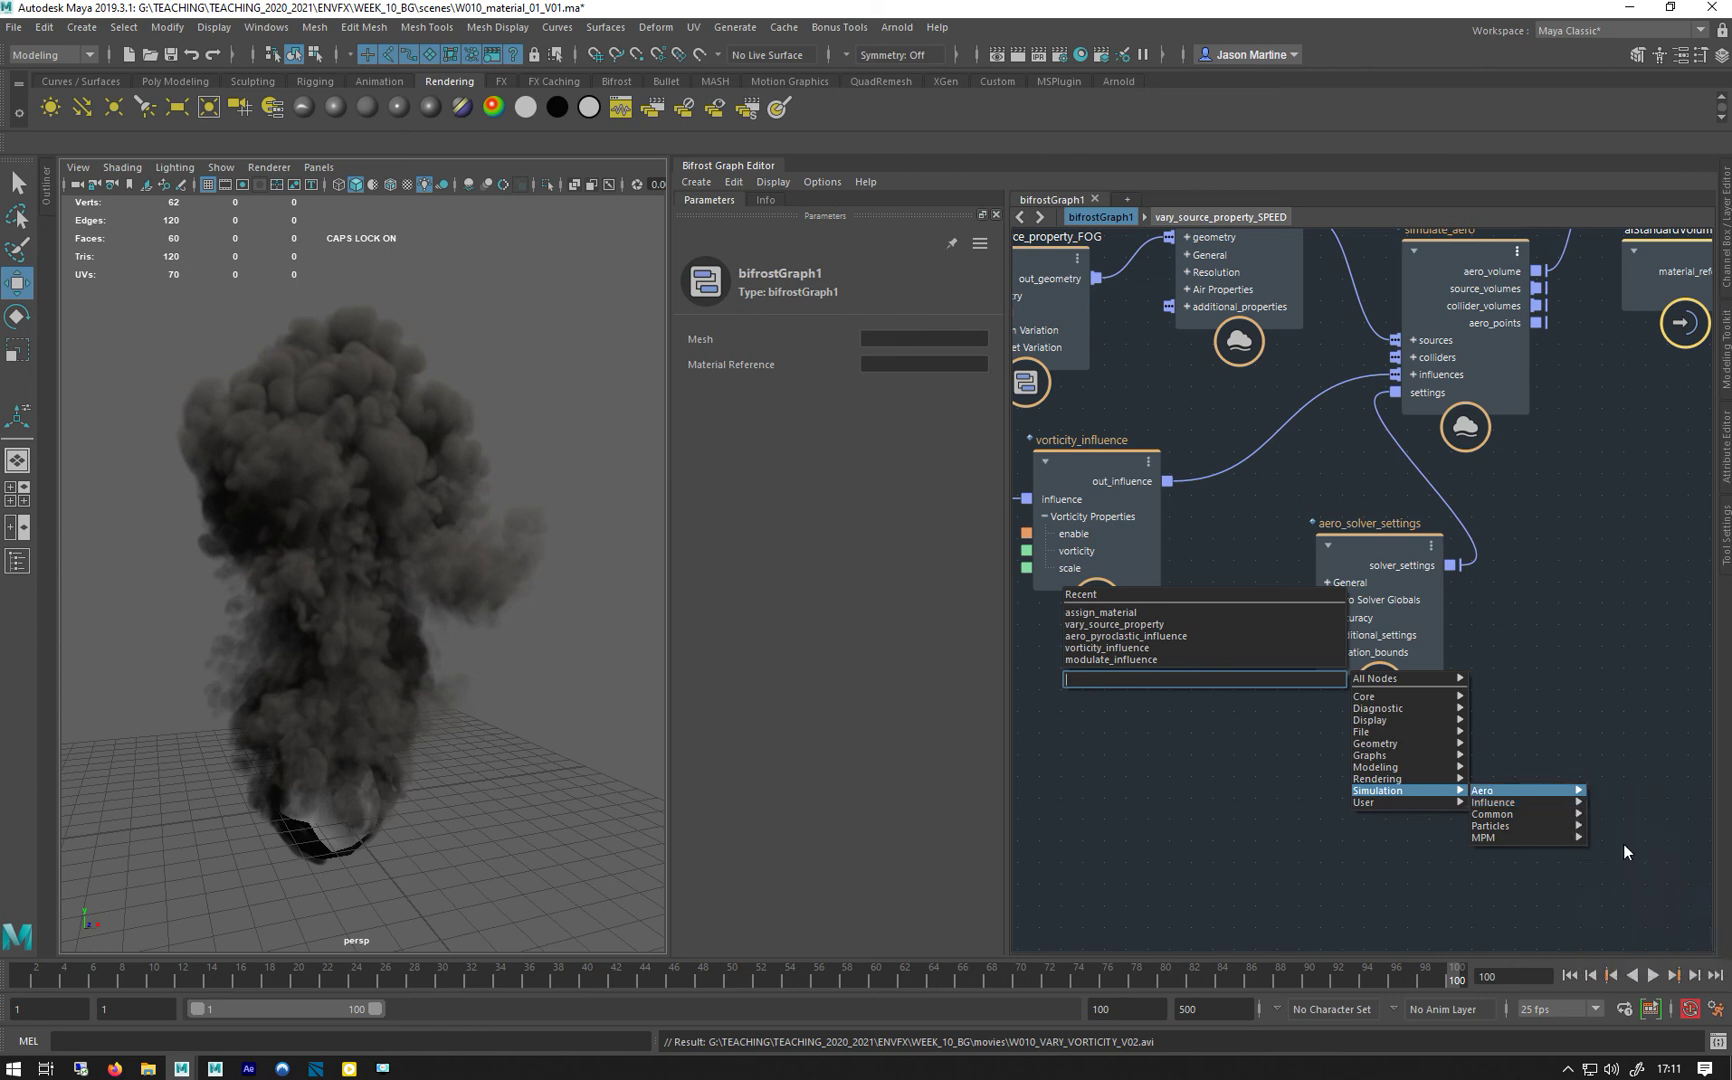
click(1610, 452)
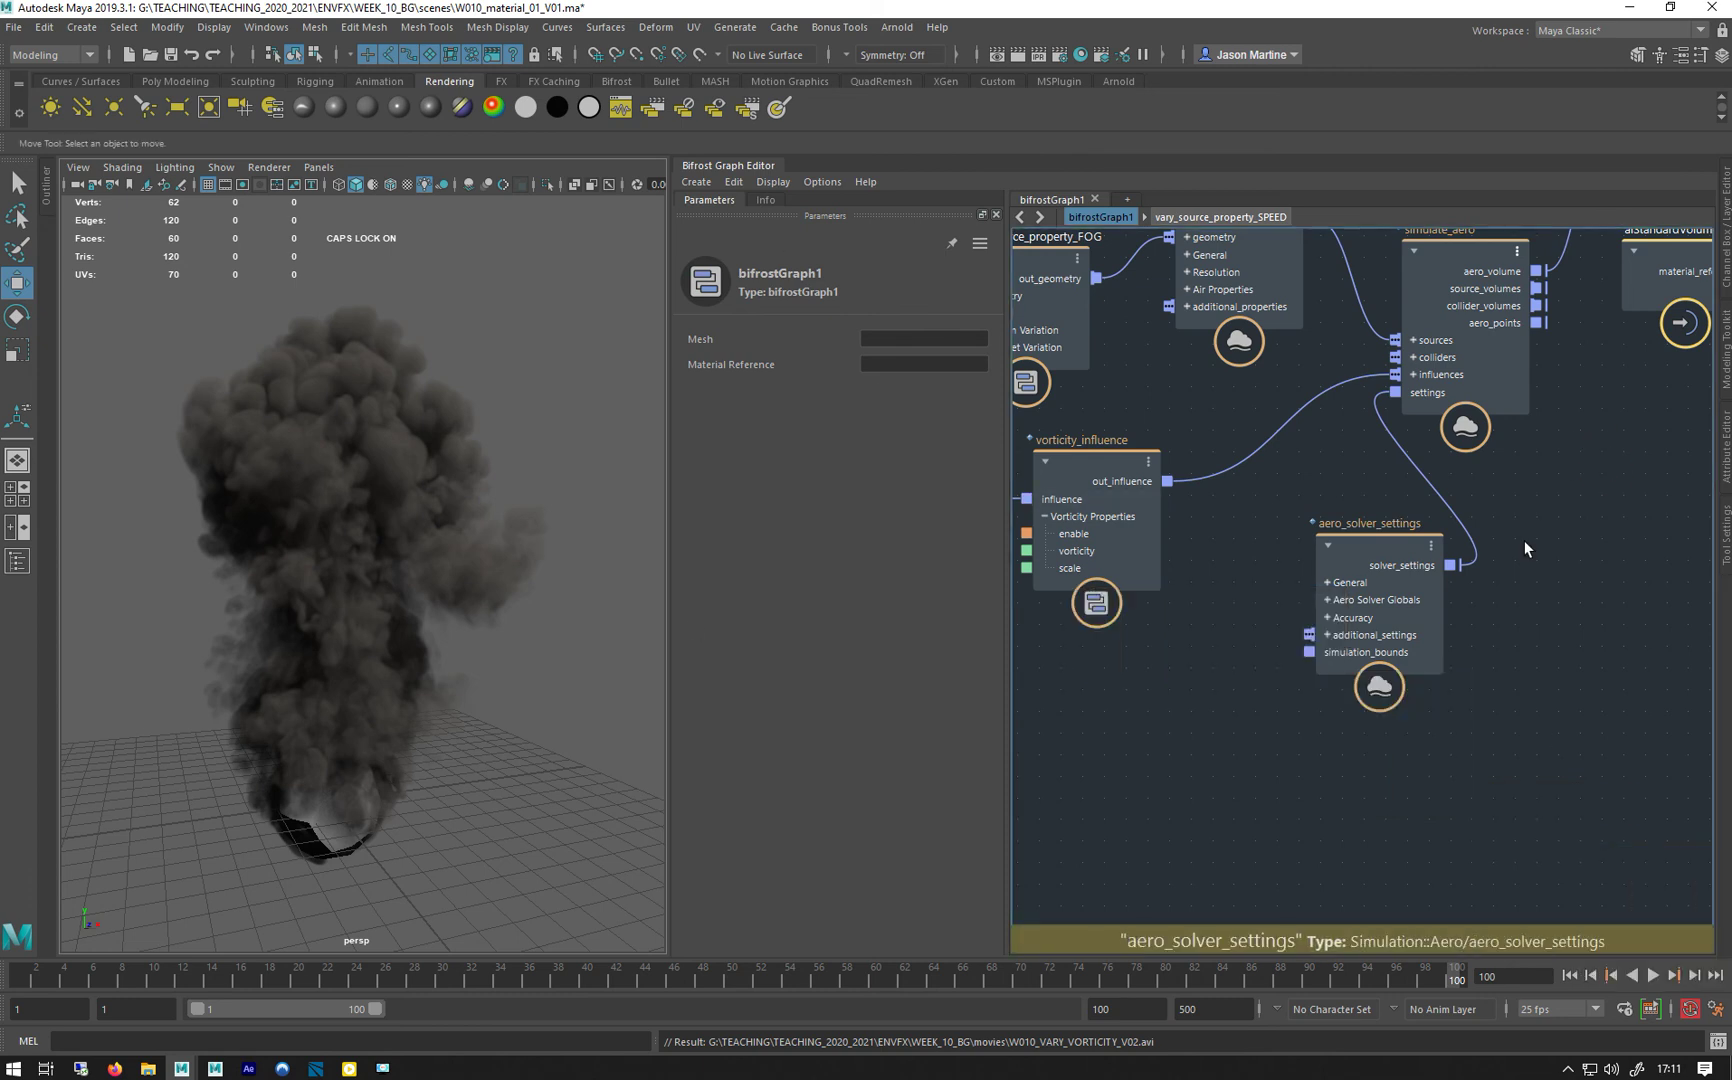
middle_drag(1160, 367, 1220, 572)
scroll(1200, 470, down, 2)
middle_drag(1183, 359, 1264, 329)
scroll(1264, 319, down, 2)
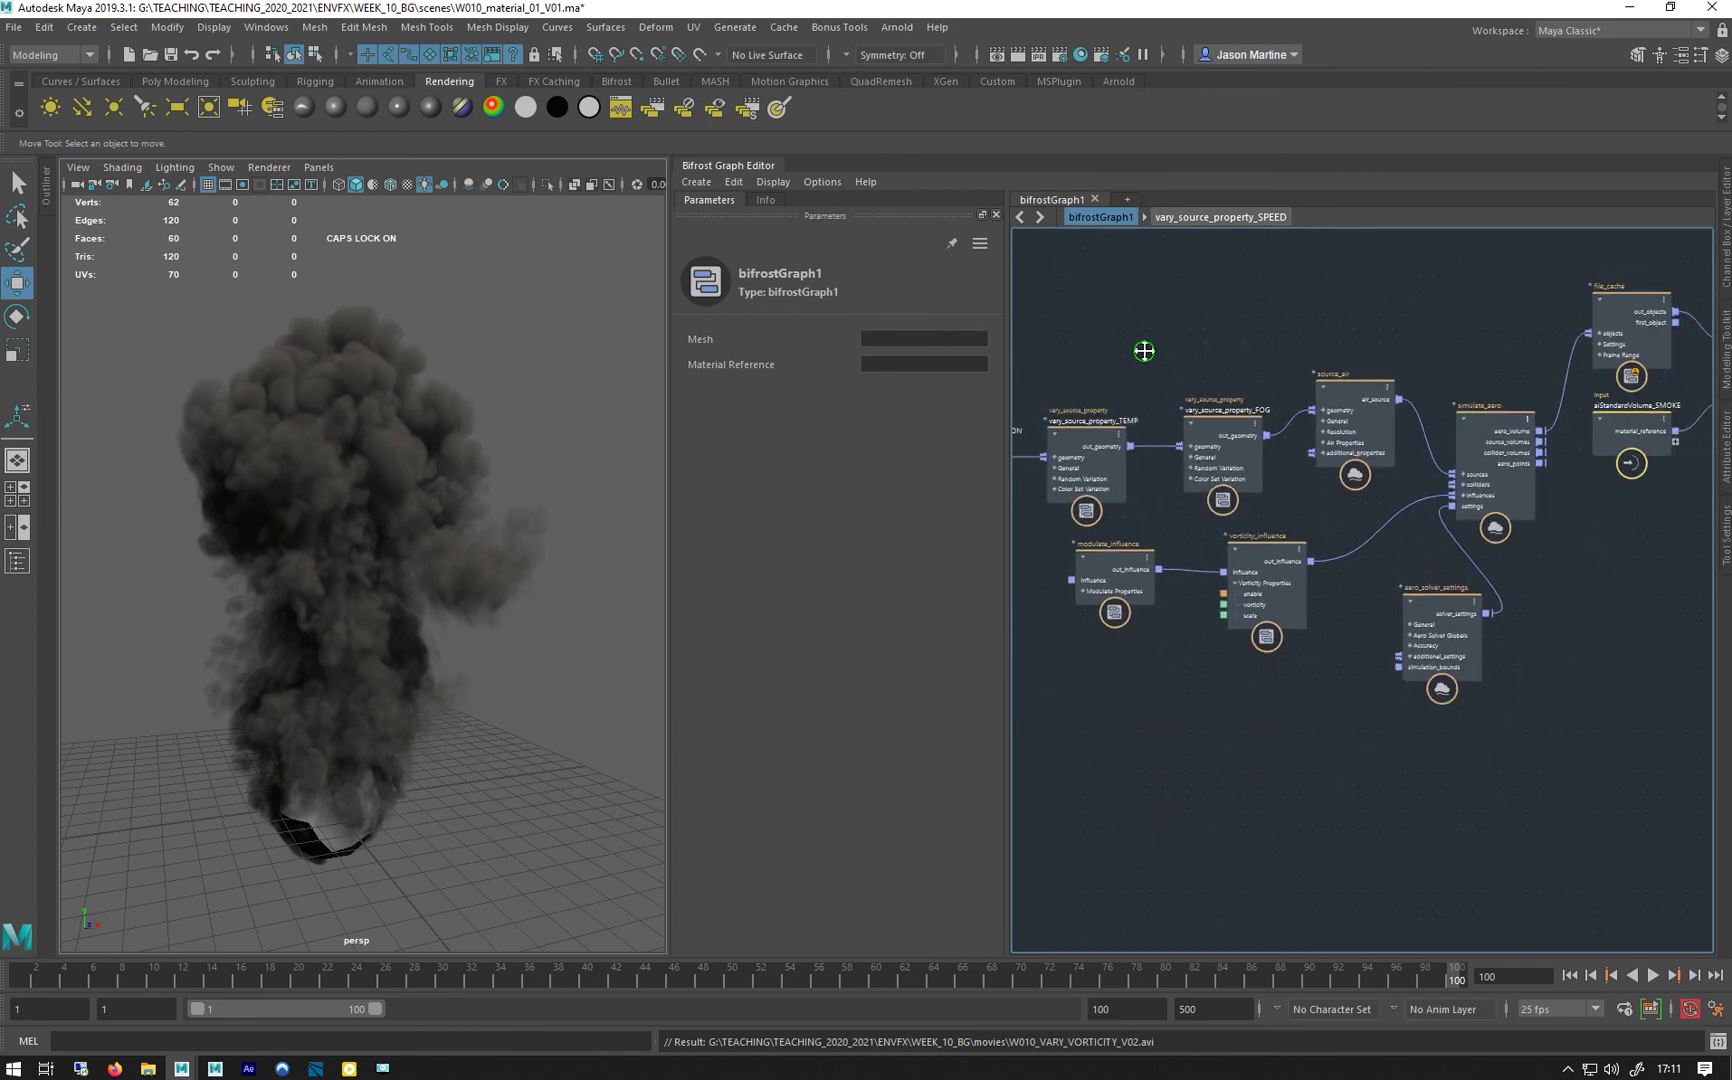
middle_drag(1144, 351, 1090, 404)
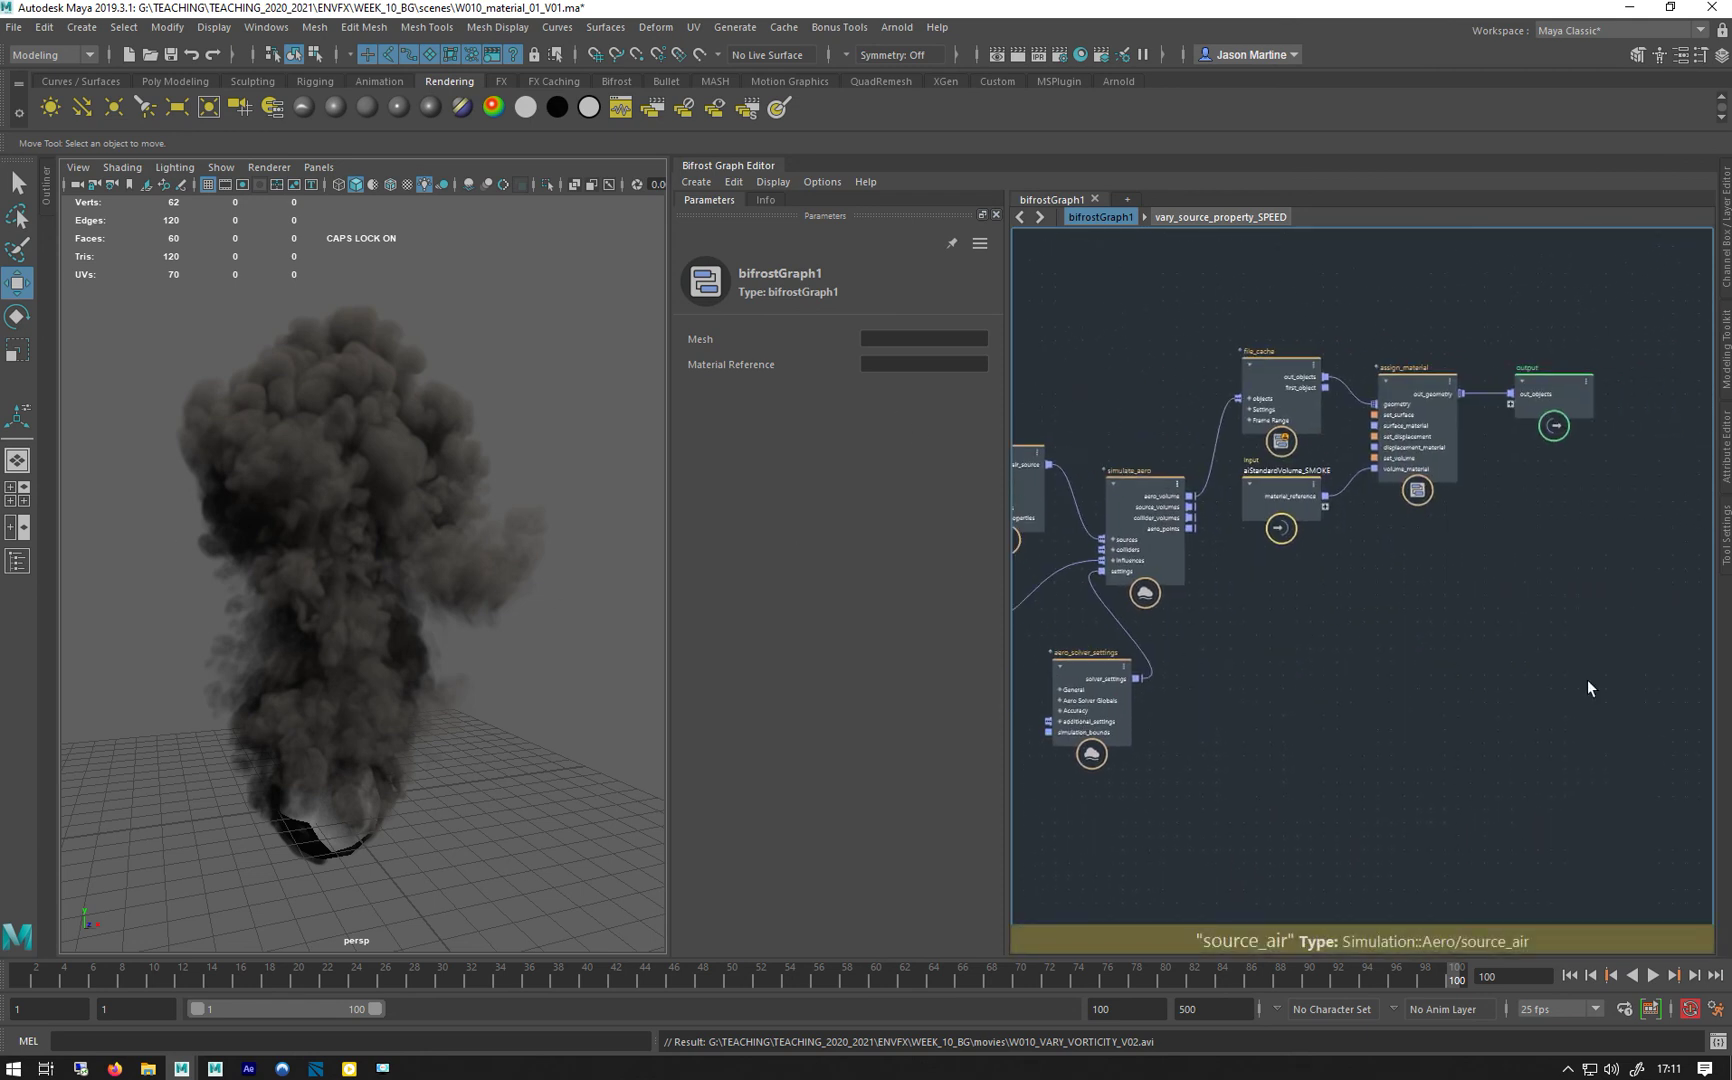